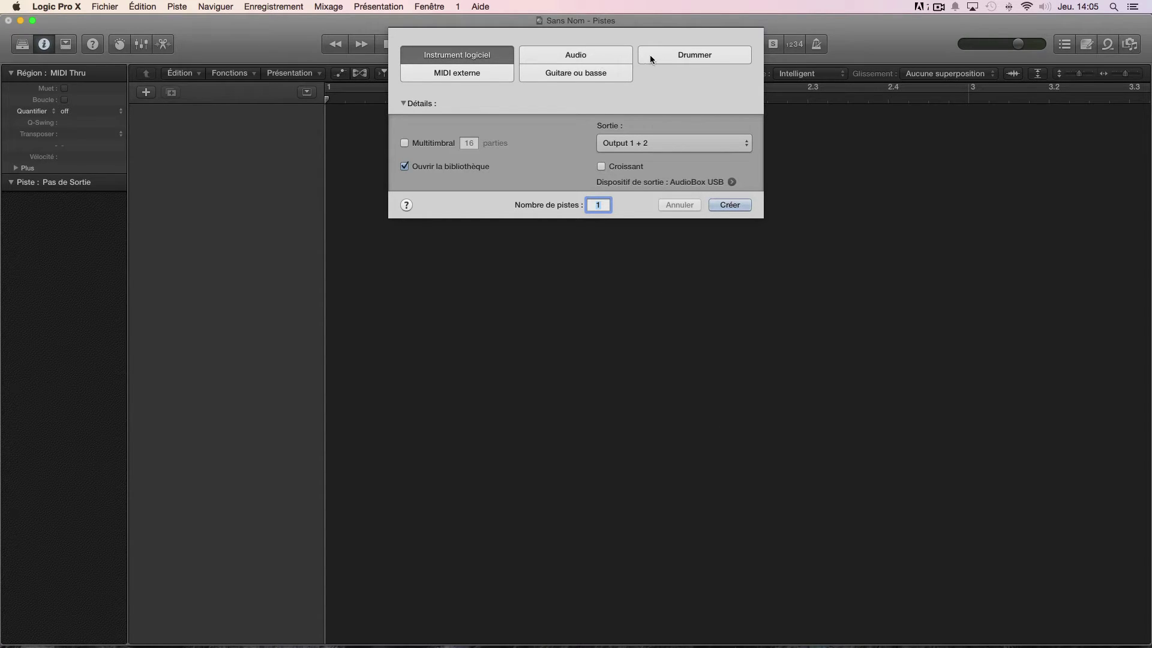
- Create one audio track and place the Apple Loop 2-Step Thump Beat 07 at the start of its lane
{"action": "left_click", "coordinate": [600, 57]}
{"action": "left_click", "coordinate": [730, 243]}
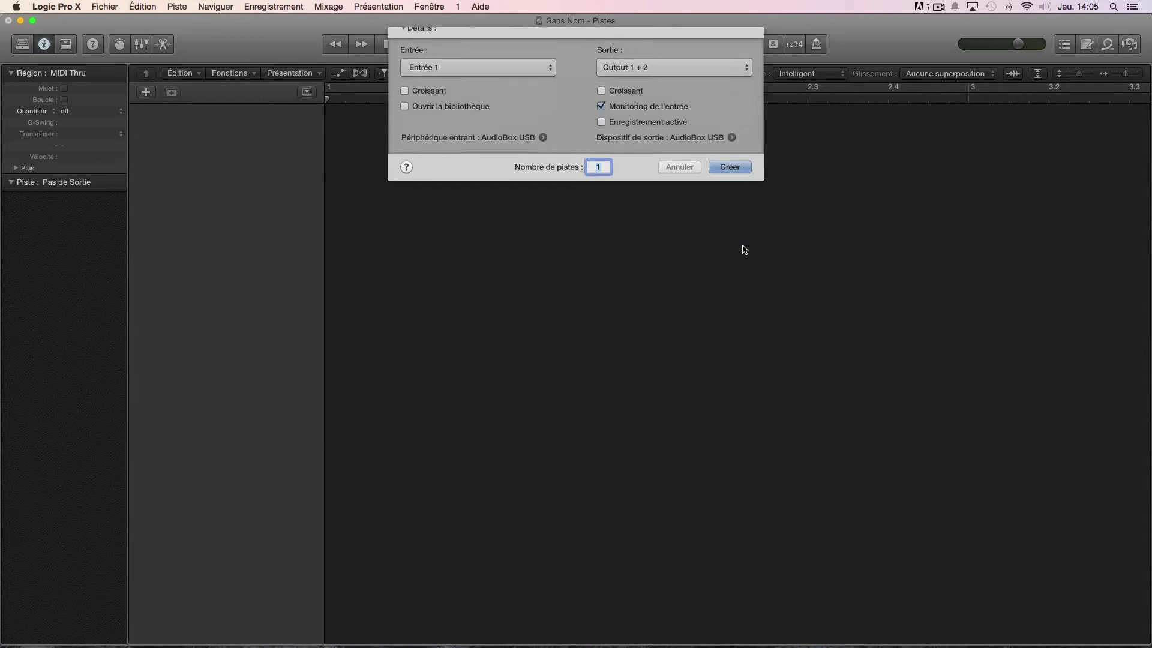
{"action": "left_click", "coordinate": [1107, 43]}
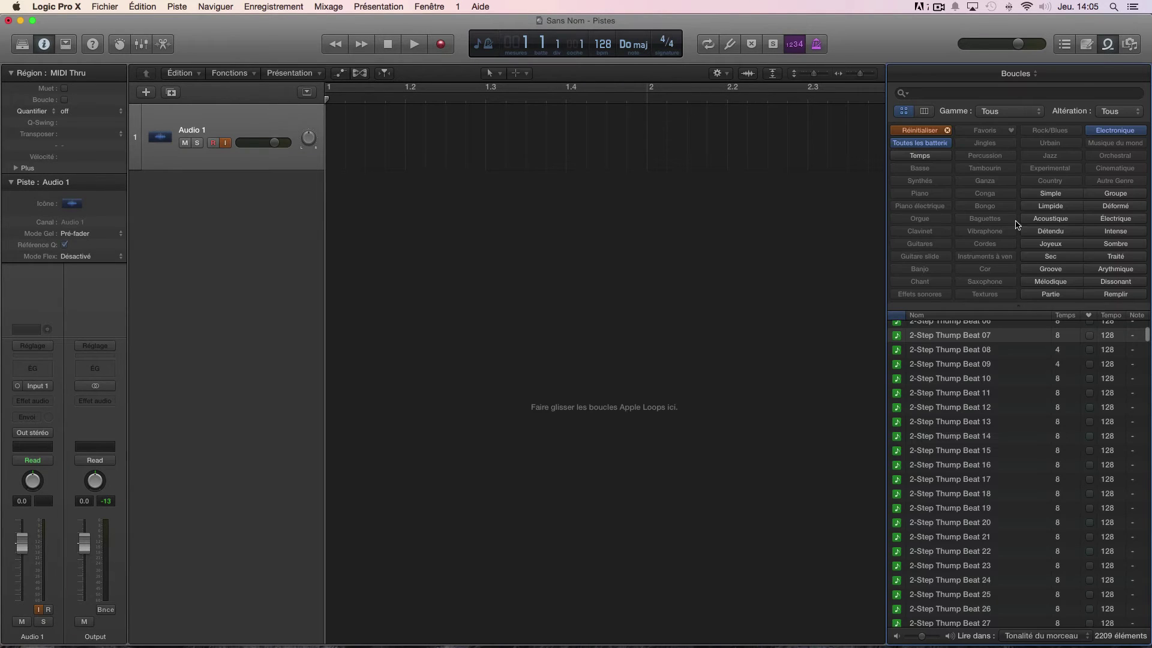
{"action": "left_click", "coordinate": [952, 338]}
{"action": "left_click_drag", "start_coordinate": [952, 338], "coordinate": [373, 149]}
{"action": "left_click", "coordinate": [661, 222]}
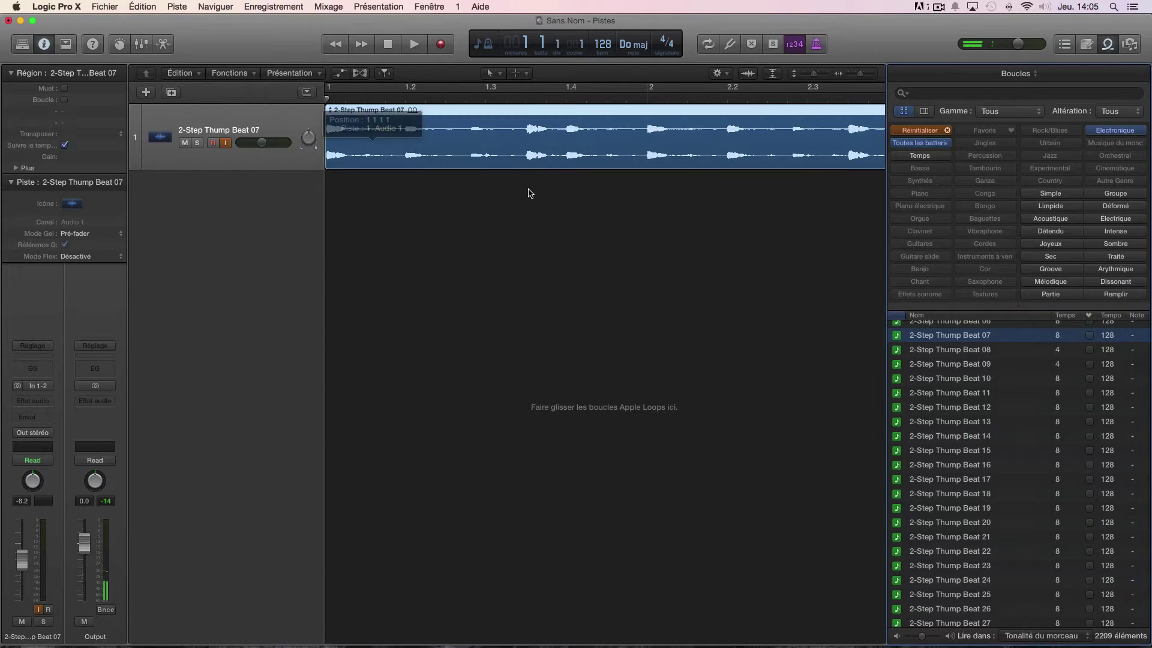
{"action": "left_click", "coordinate": [1108, 45]}
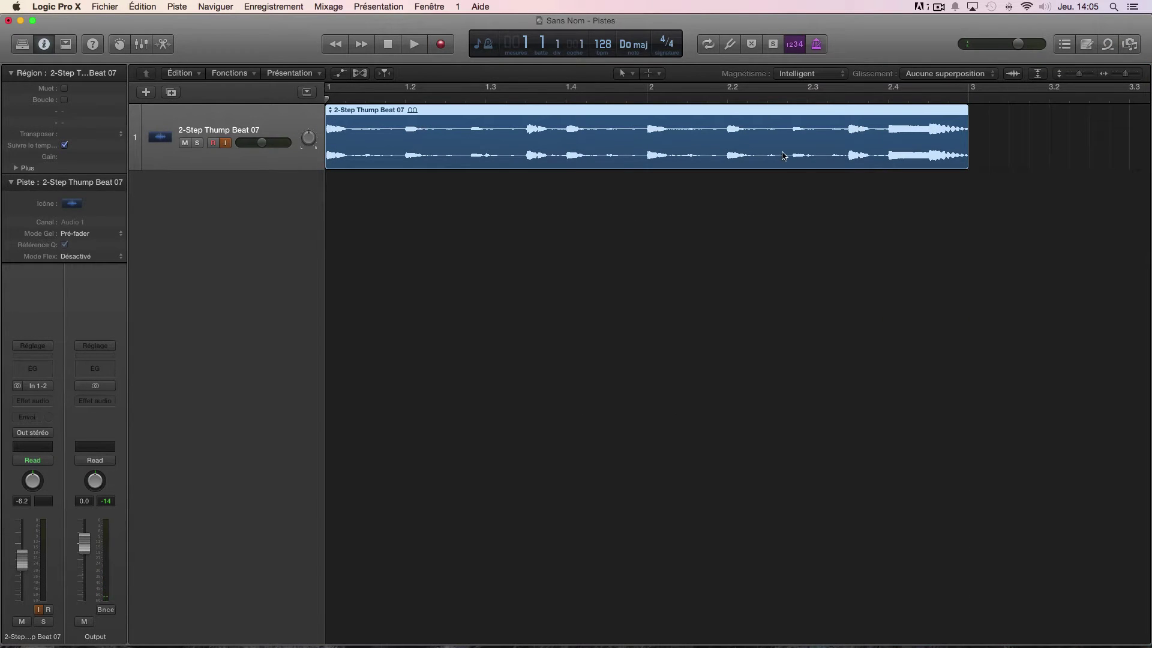
- Set the cycle range over the loop region from bar 1 to bar 3 and insert a stereo Compressor on the track
{"action": "left_click_drag", "start_coordinate": [964, 91], "coordinate": [330, 96]}
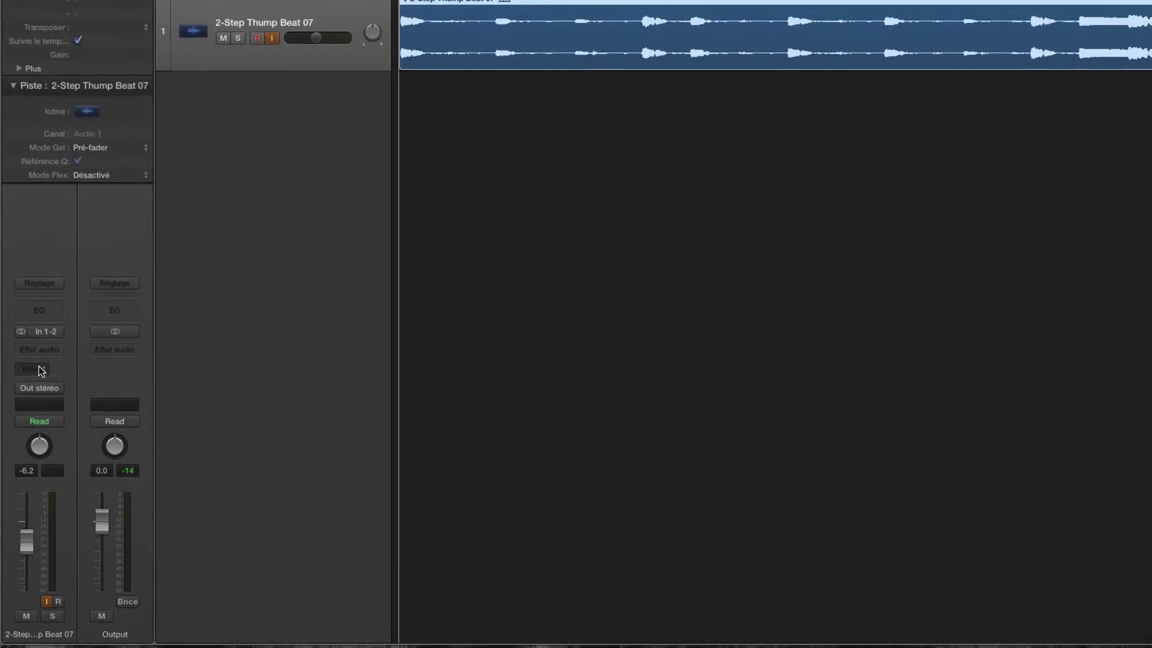
{"action": "left_click", "coordinate": [47, 313]}
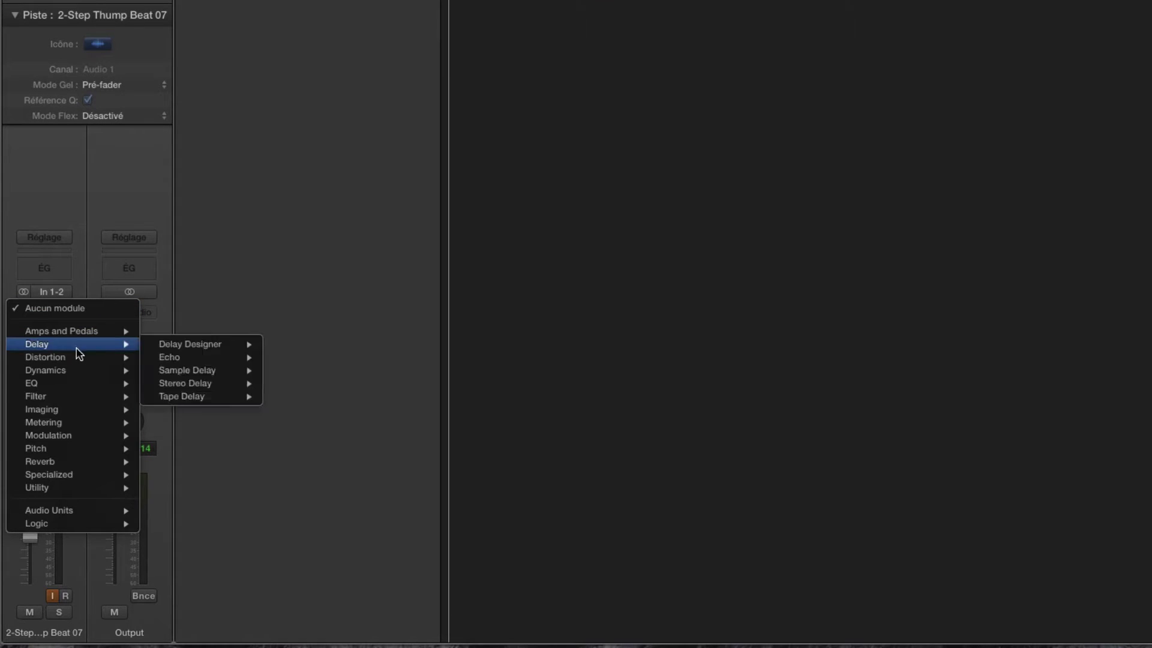
{"action": "mouse_move", "coordinate": [87, 373]}
{"action": "mouse_move", "coordinate": [231, 383]}
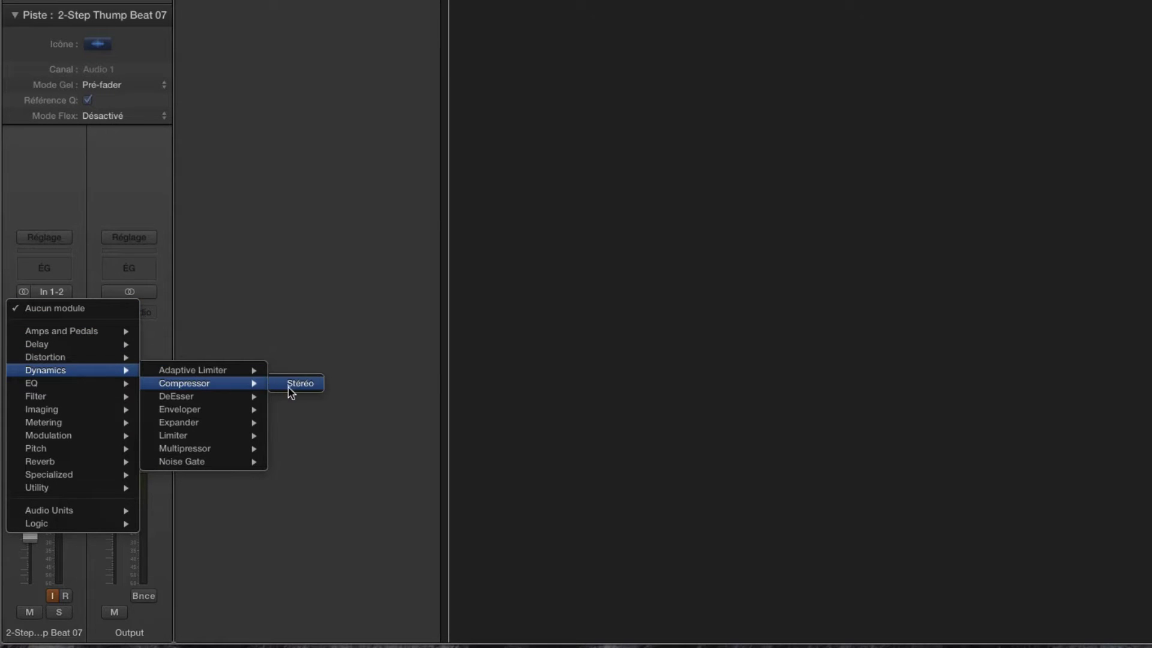
{"action": "left_click", "coordinate": [292, 385]}
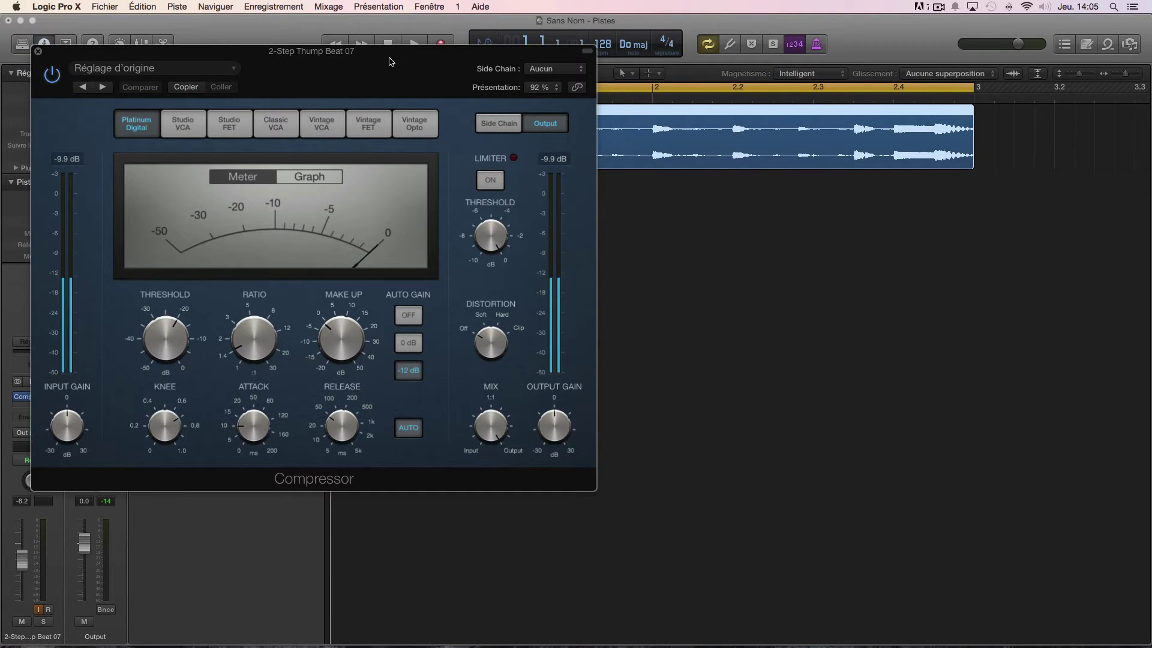
- Try the Compressor window at 150 % and 100 %, scale it to 79 %, and position it below the audio region
{"action": "left_click_drag", "start_coordinate": [380, 51], "coordinate": [601, 84]}
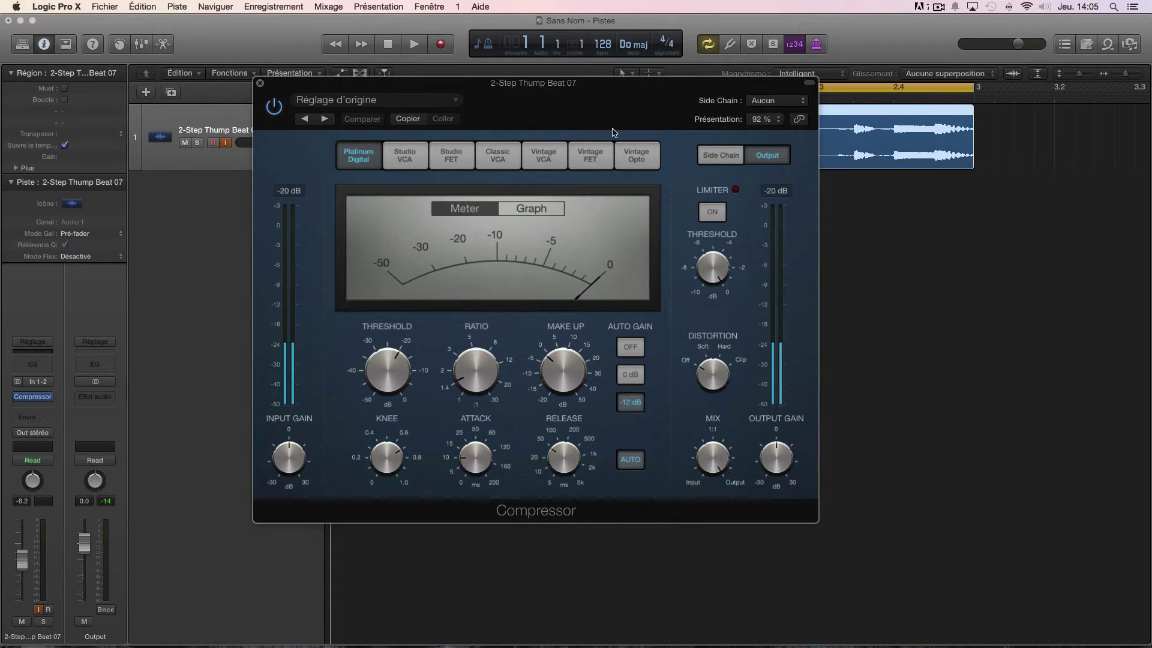
{"action": "left_click", "coordinate": [764, 123]}
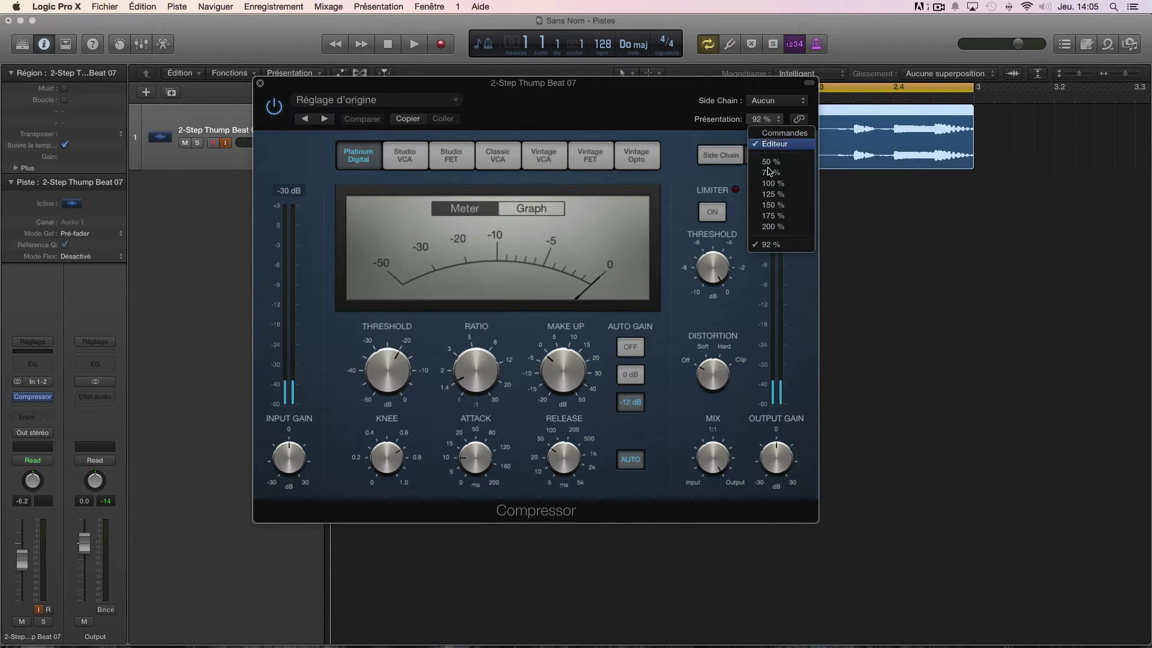
{"action": "left_click", "coordinate": [773, 207]}
{"action": "left_click", "coordinate": [1116, 118]}
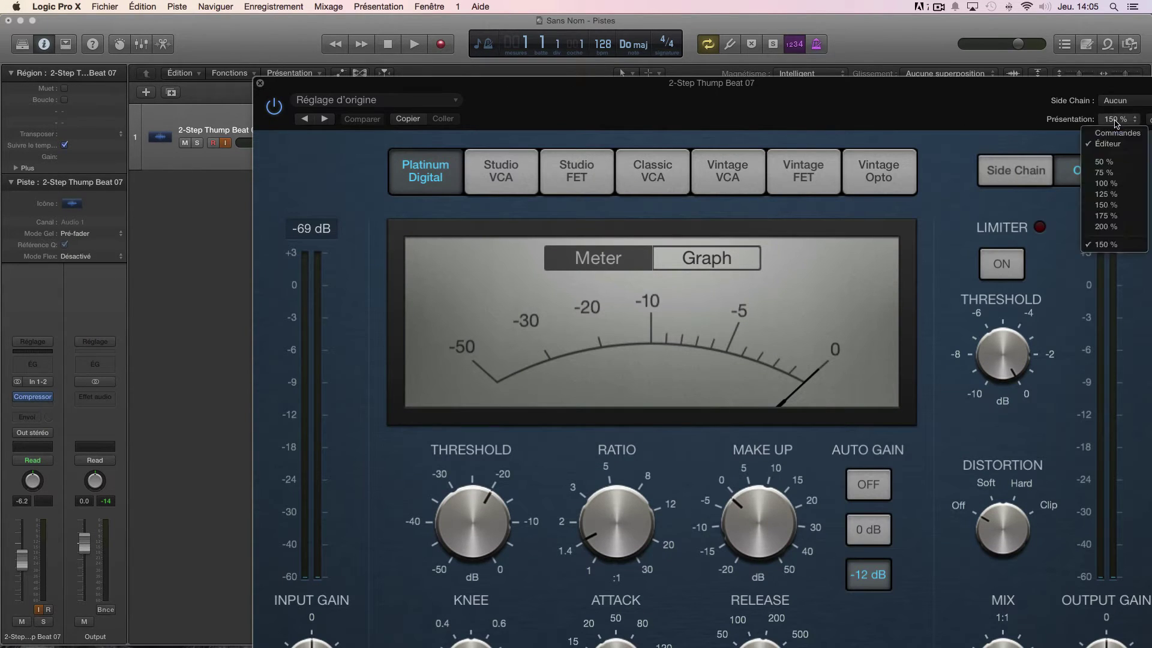
{"action": "left_click", "coordinate": [1103, 180]}
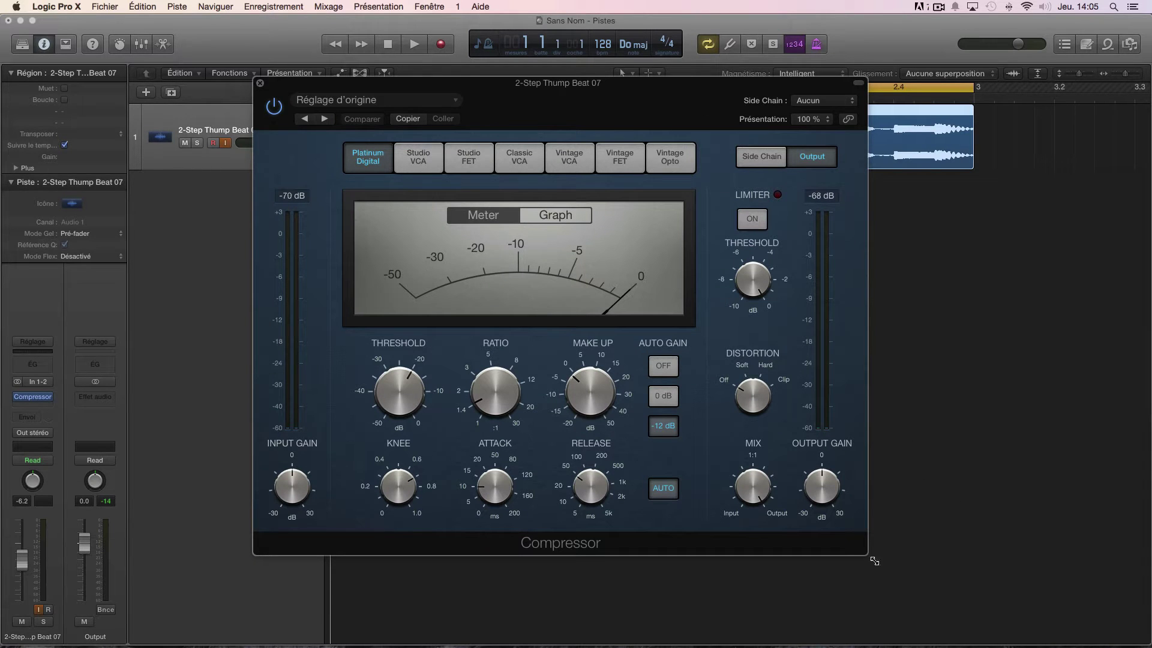
{"action": "left_click_drag", "start_coordinate": [869, 556], "coordinate": [741, 525]}
{"action": "left_click_drag", "start_coordinate": [527, 100], "coordinate": [626, 205]}
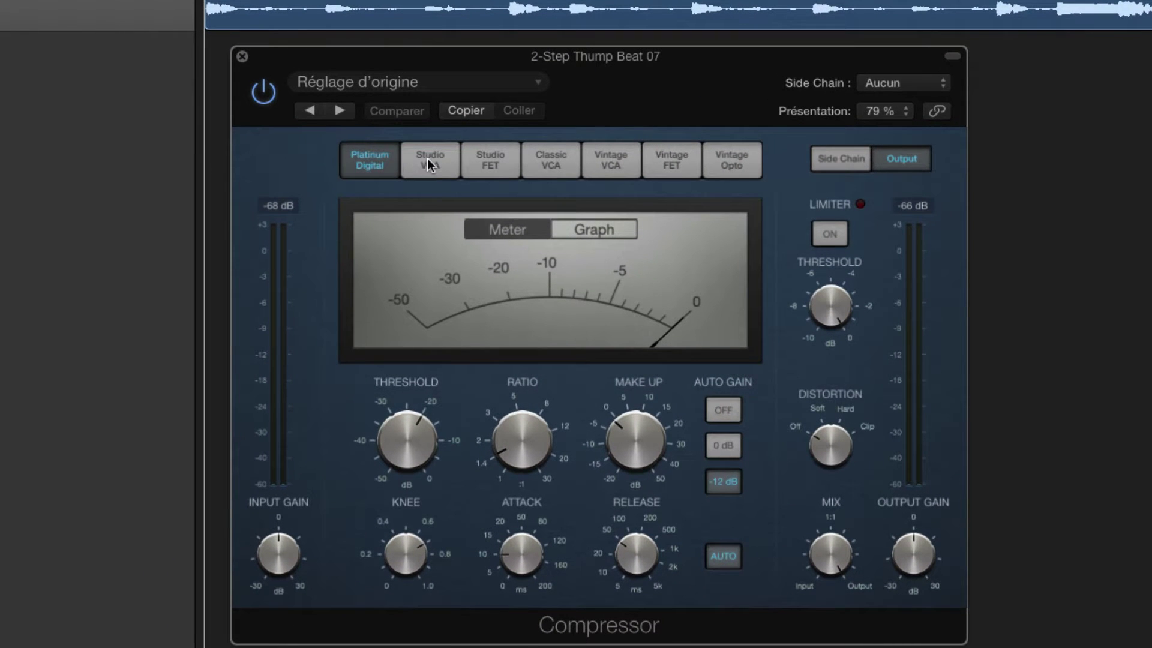
- Look through the Compressor's circuit models from Studio VCA to Vintage Opto, then return to Platinum Digital
{"action": "left_click", "coordinate": [432, 161]}
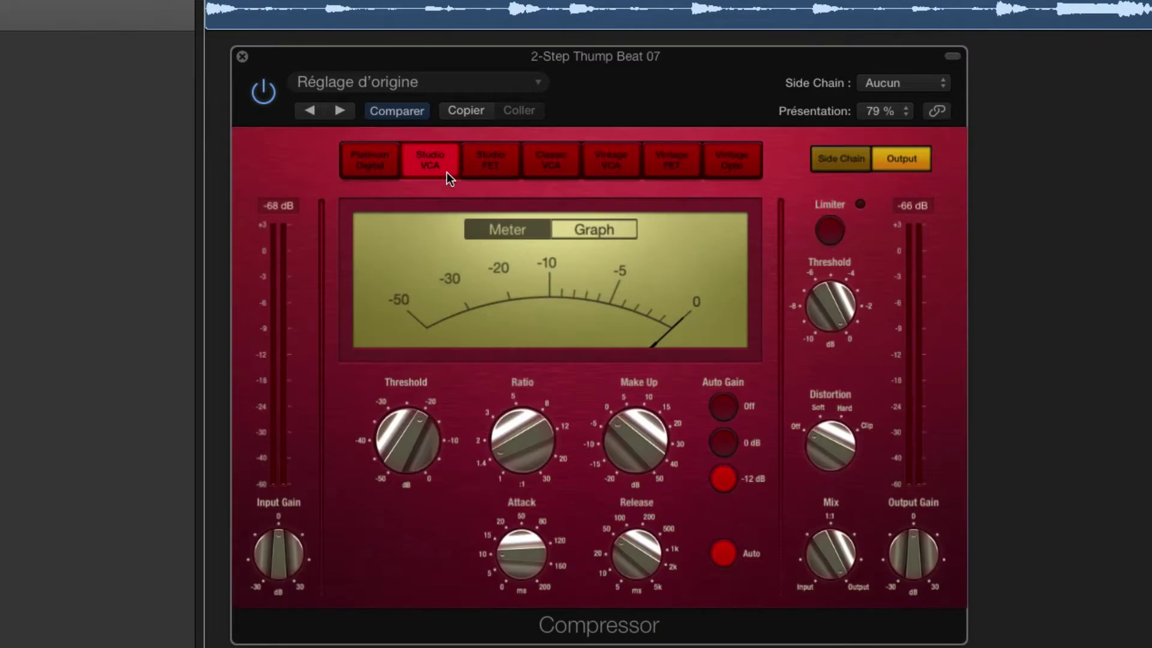
{"action": "left_click", "coordinate": [497, 169]}
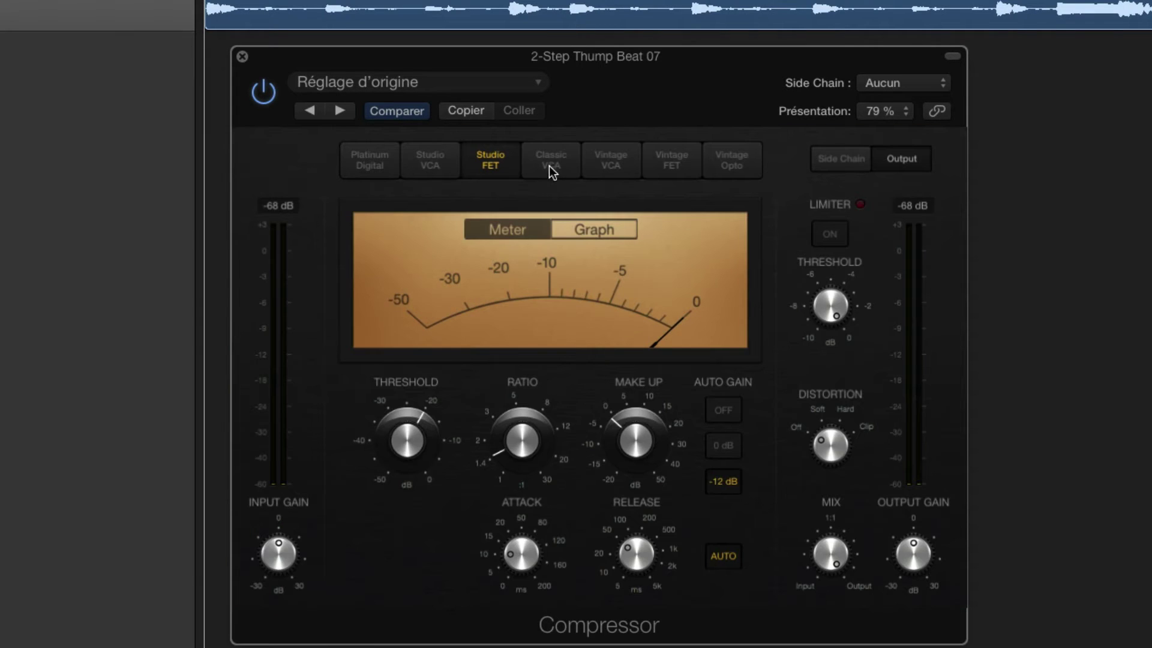
{"action": "left_click", "coordinate": [549, 166]}
{"action": "left_click", "coordinate": [623, 169]}
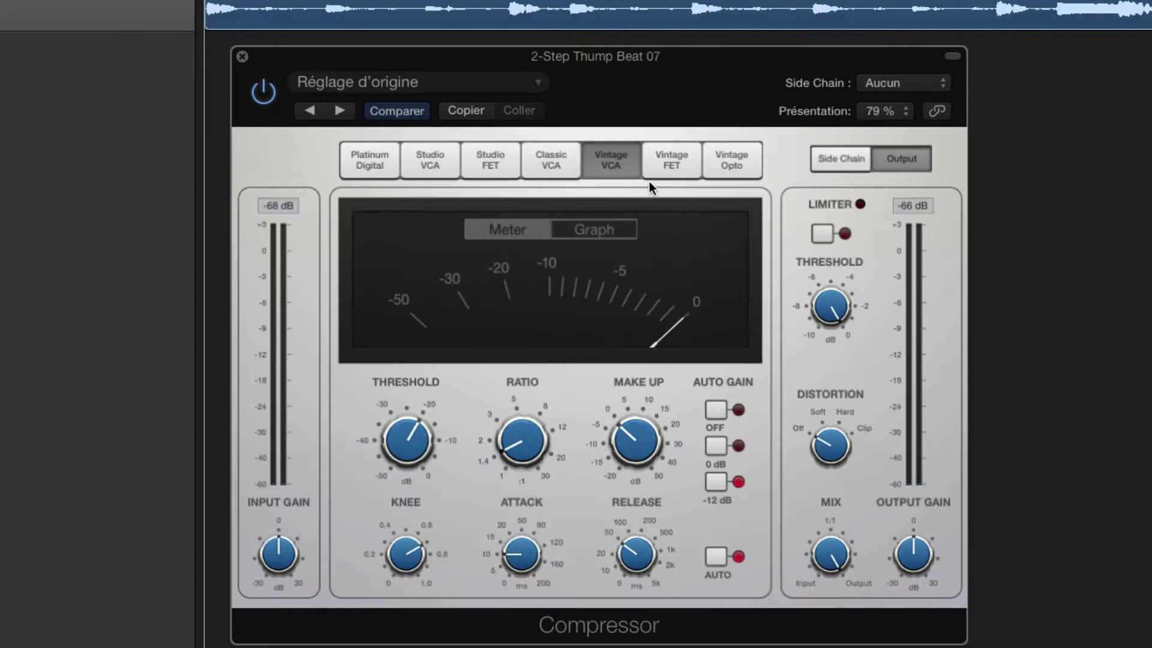
{"action": "left_click", "coordinate": [669, 167]}
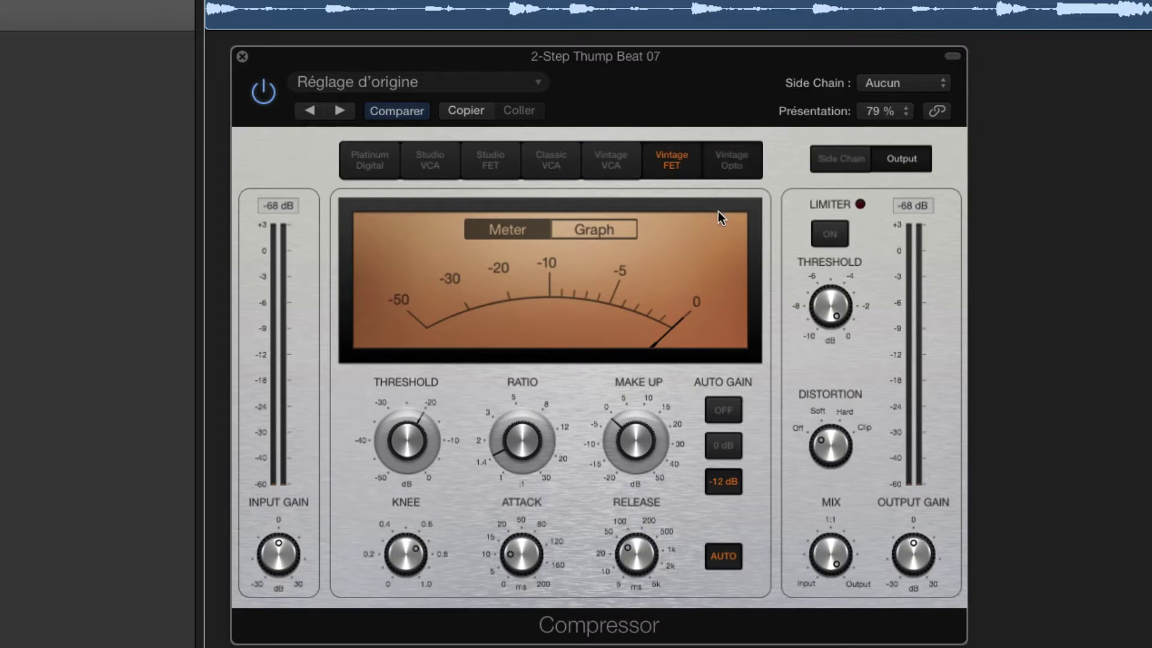
{"action": "left_click", "coordinate": [731, 164]}
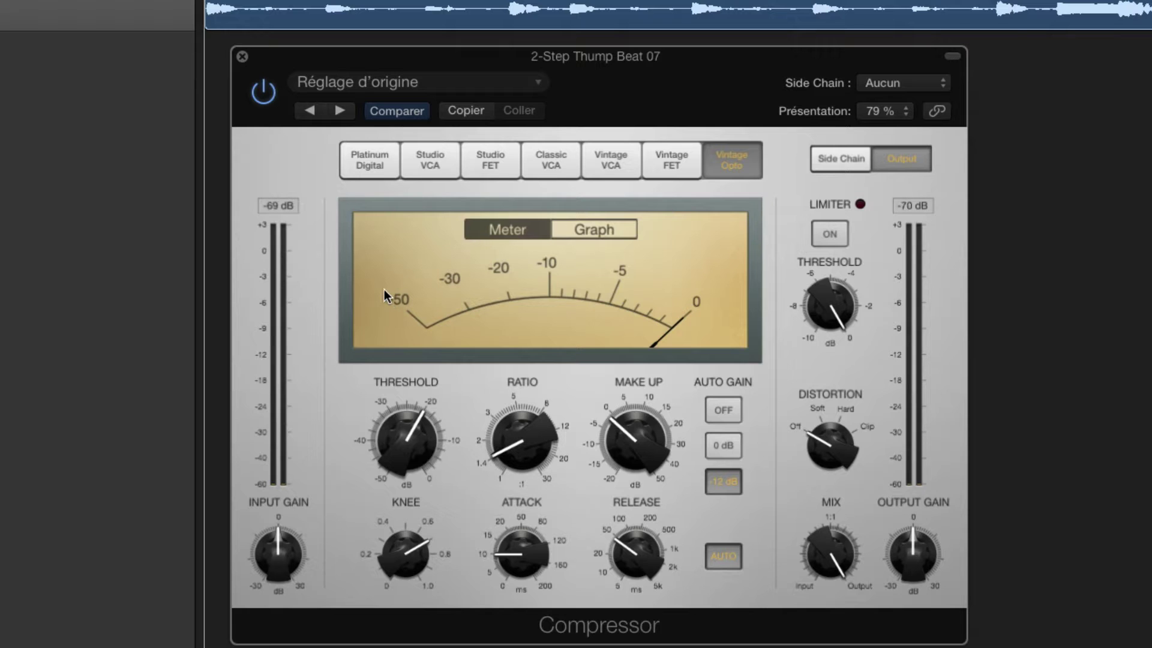
{"action": "left_click", "coordinate": [359, 159]}
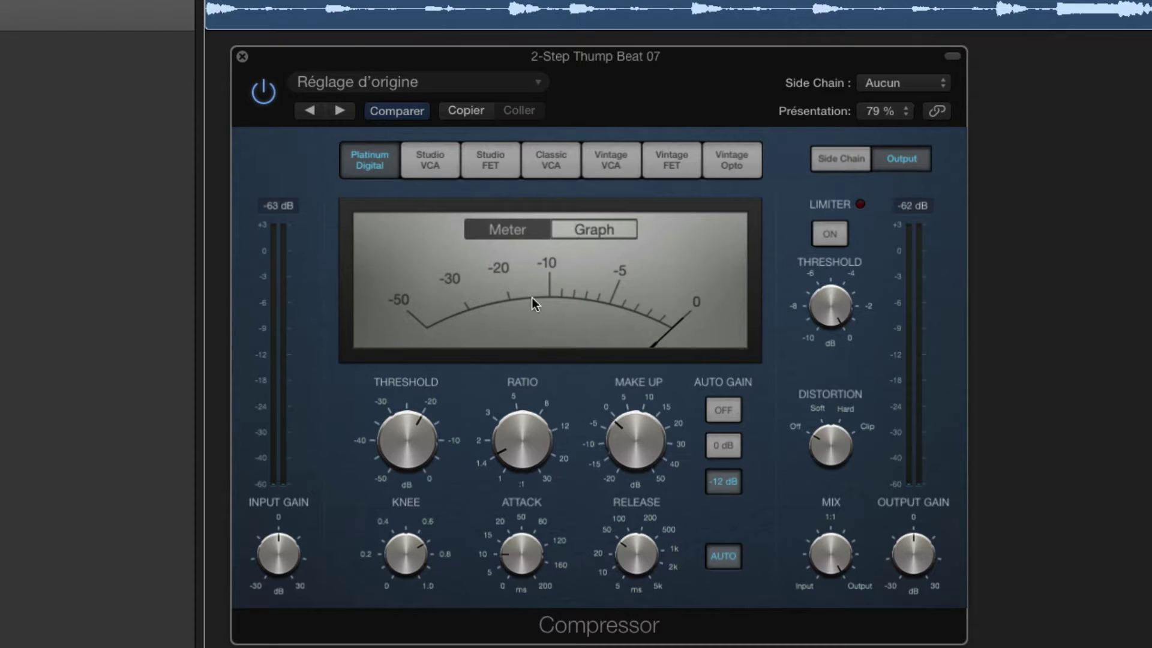
- Play the loop at a lower track volume and switch the Compressor's display to Graph
{"action": "mouse_move", "coordinate": [104, 2]}
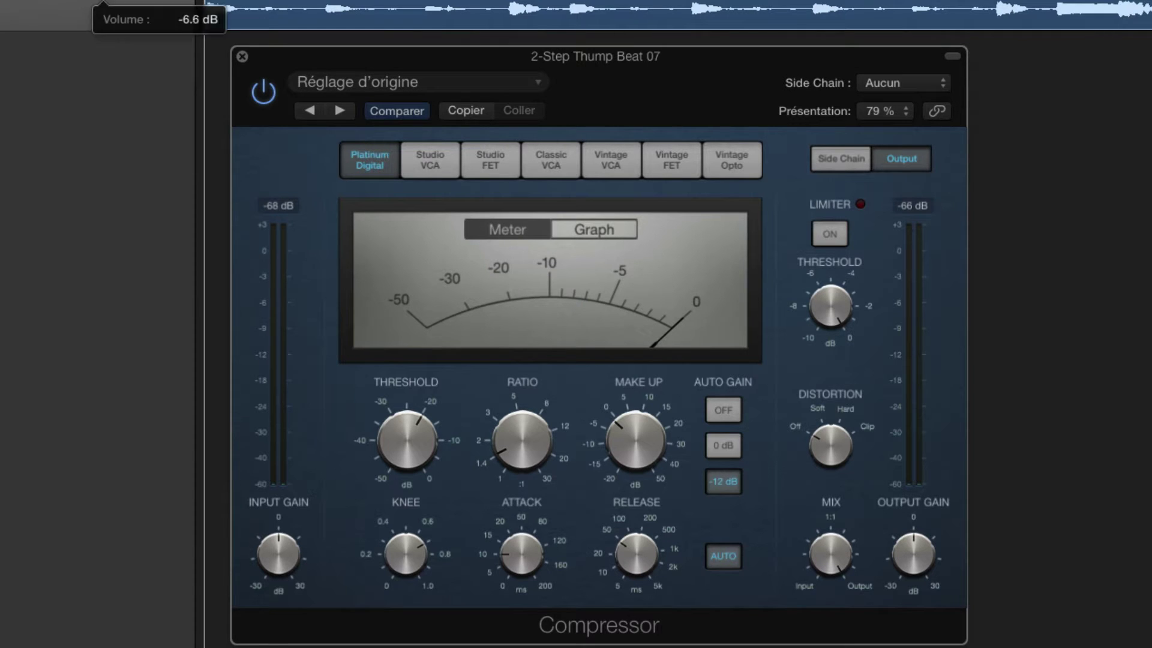
{"action": "key", "text": "space"}
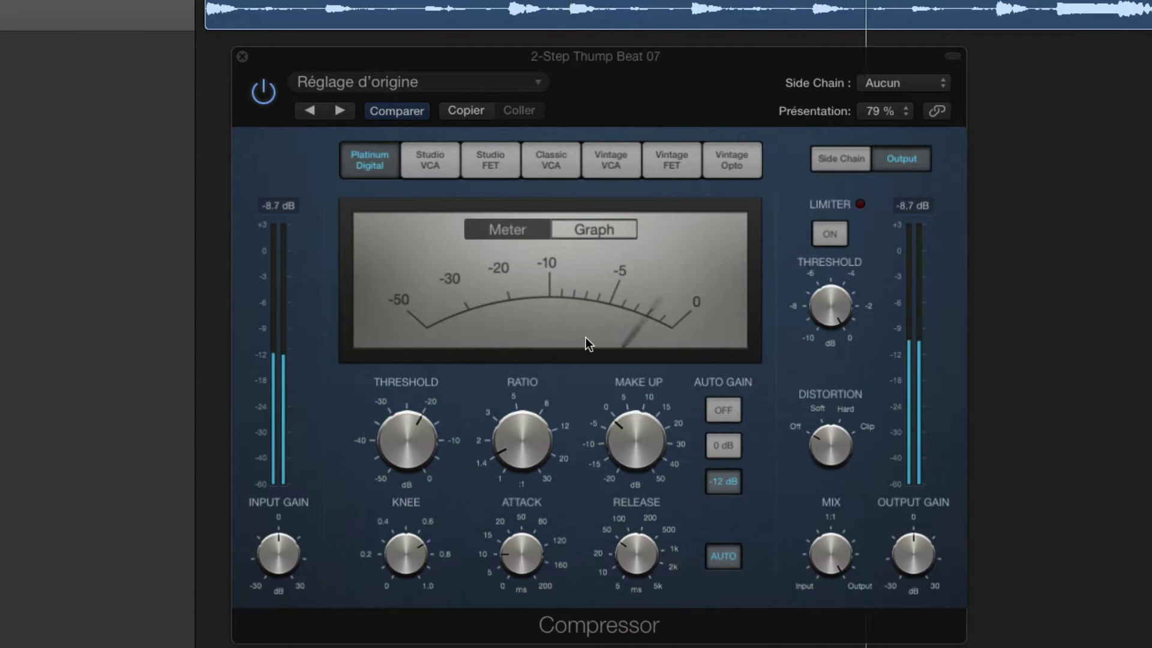
{"action": "left_click", "coordinate": [603, 231]}
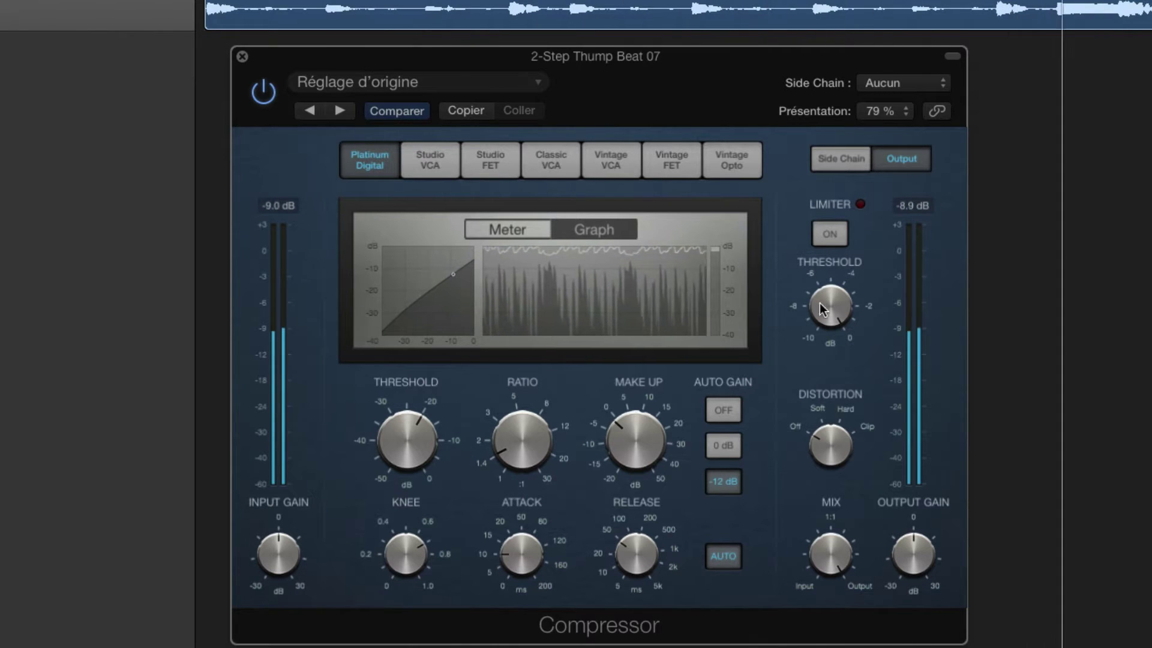
- Lower the Compressor's threshold below -40 dB, raise the ratio to just under 5:1, and enlarge the plug-in window to 122 %
{"action": "left_click_drag", "start_coordinate": [386, 432], "coordinate": [471, 578]}
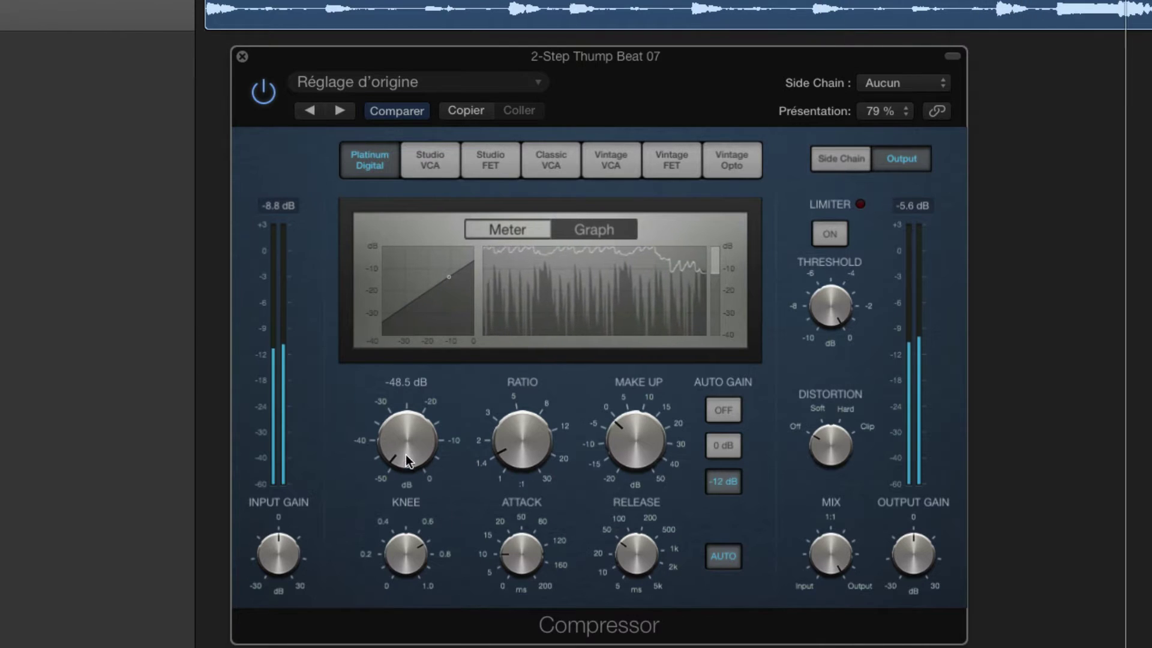
{"action": "left_click_drag", "start_coordinate": [513, 438], "coordinate": [517, 379]}
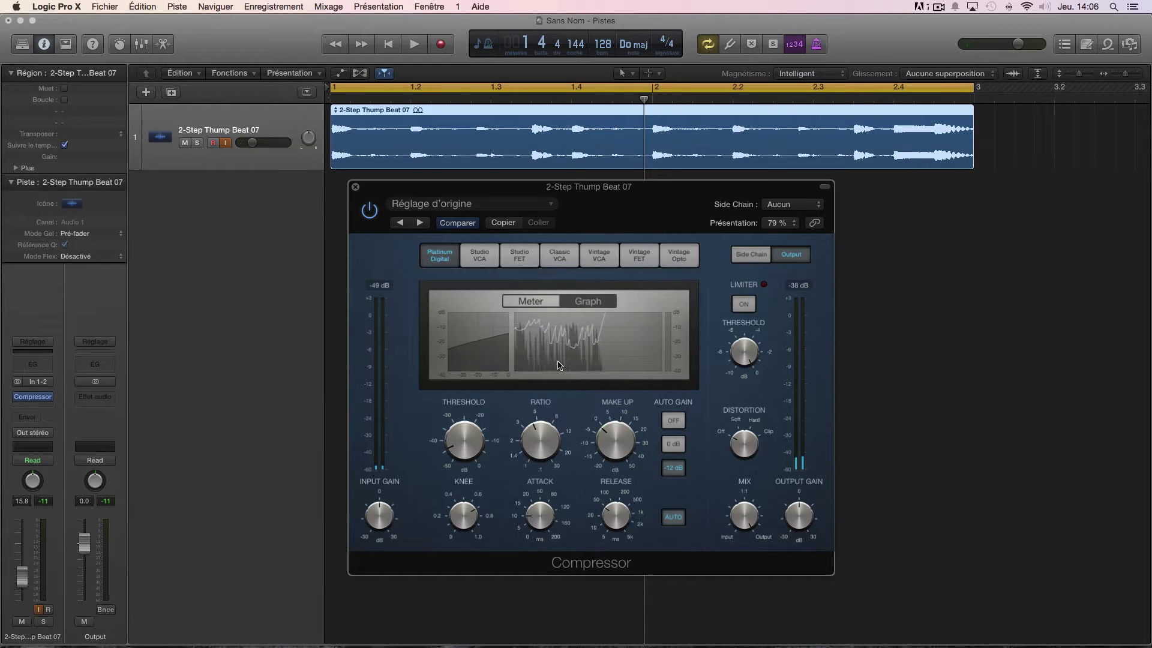
{"action": "left_click_drag", "start_coordinate": [829, 573], "coordinate": [945, 636]}
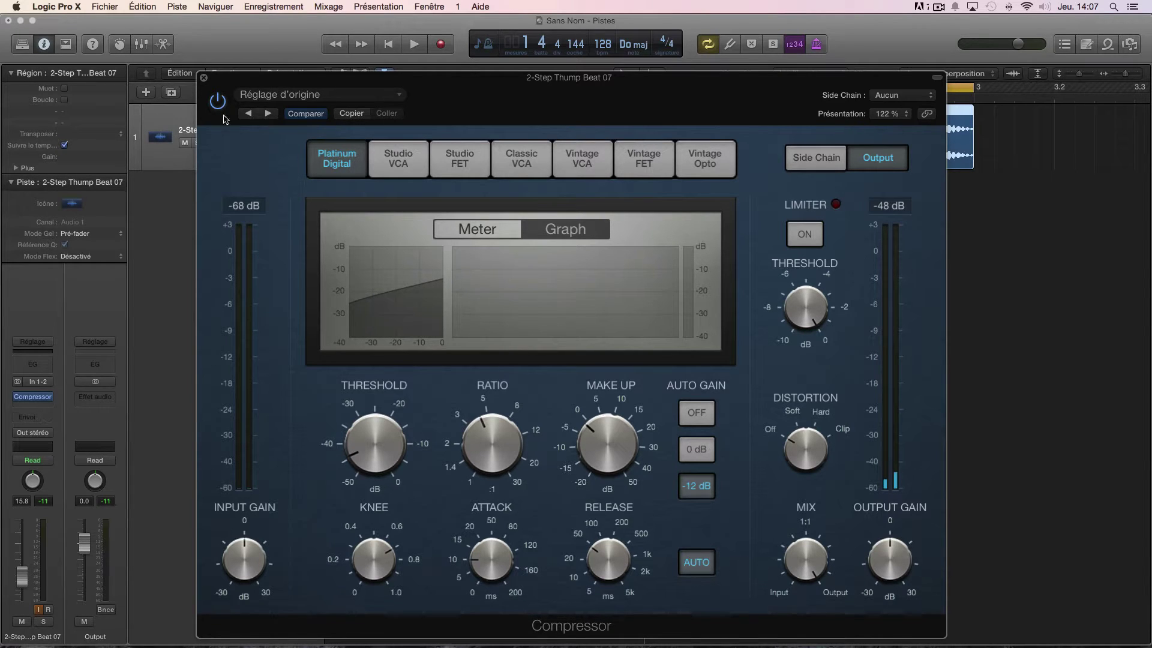
- Close the Compressor window and delete the 2-Step Thump Beat 07 region along with its track
{"action": "left_click", "coordinate": [203, 78]}
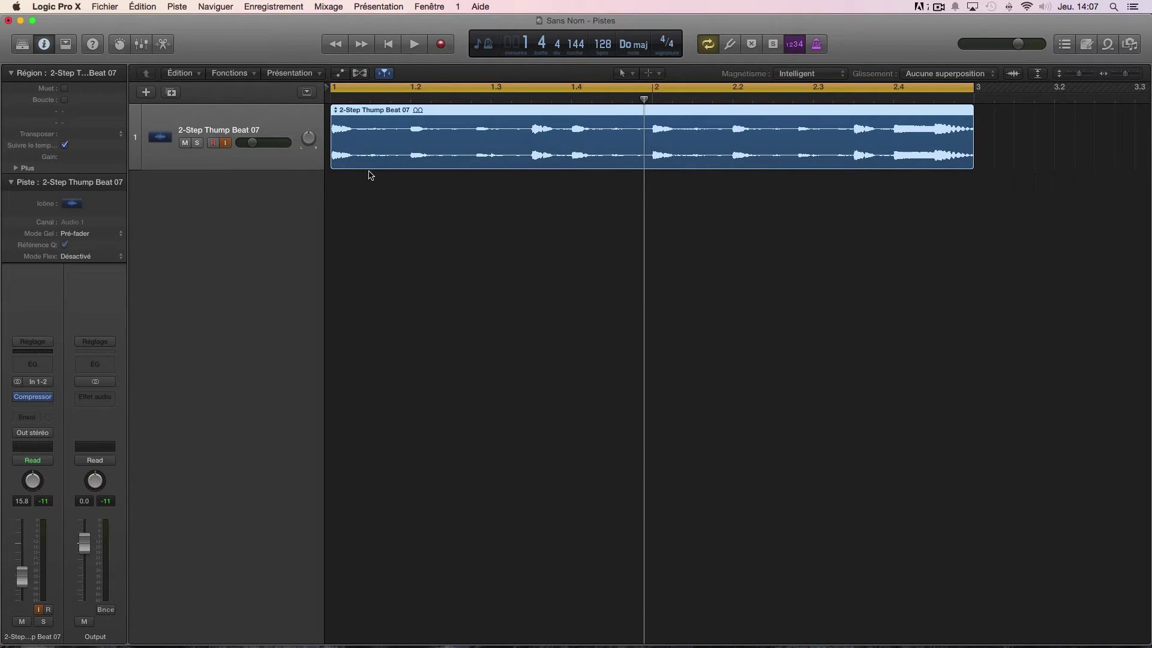
{"action": "key", "text": "Delete"}
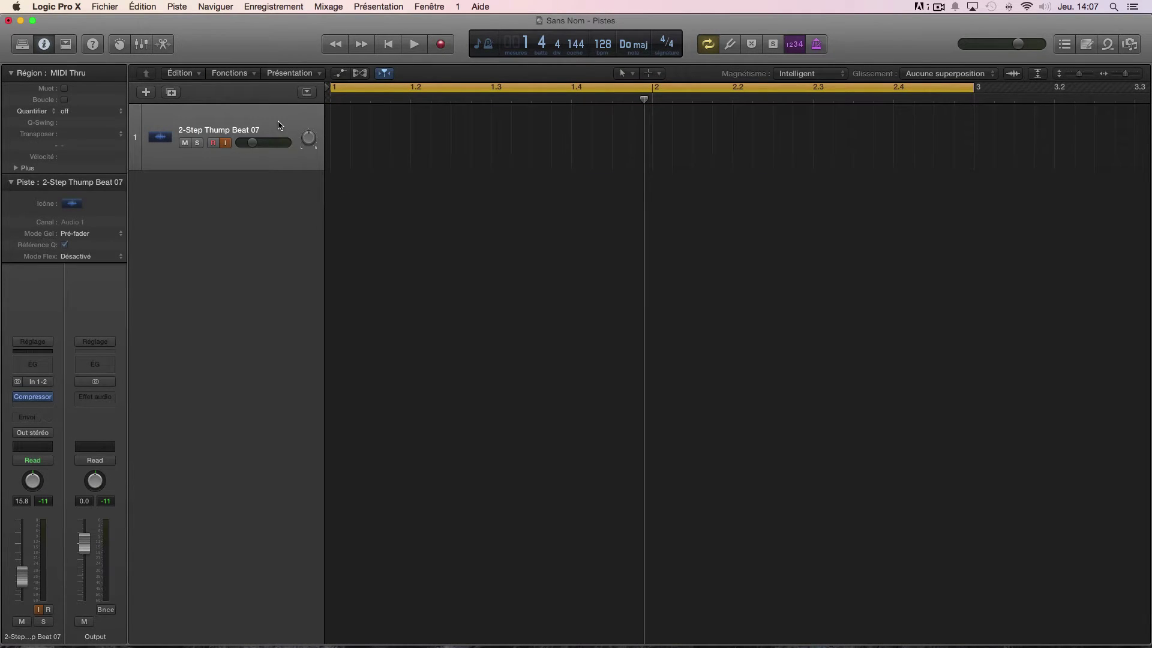
{"action": "key", "text": "super+BackSpace"}
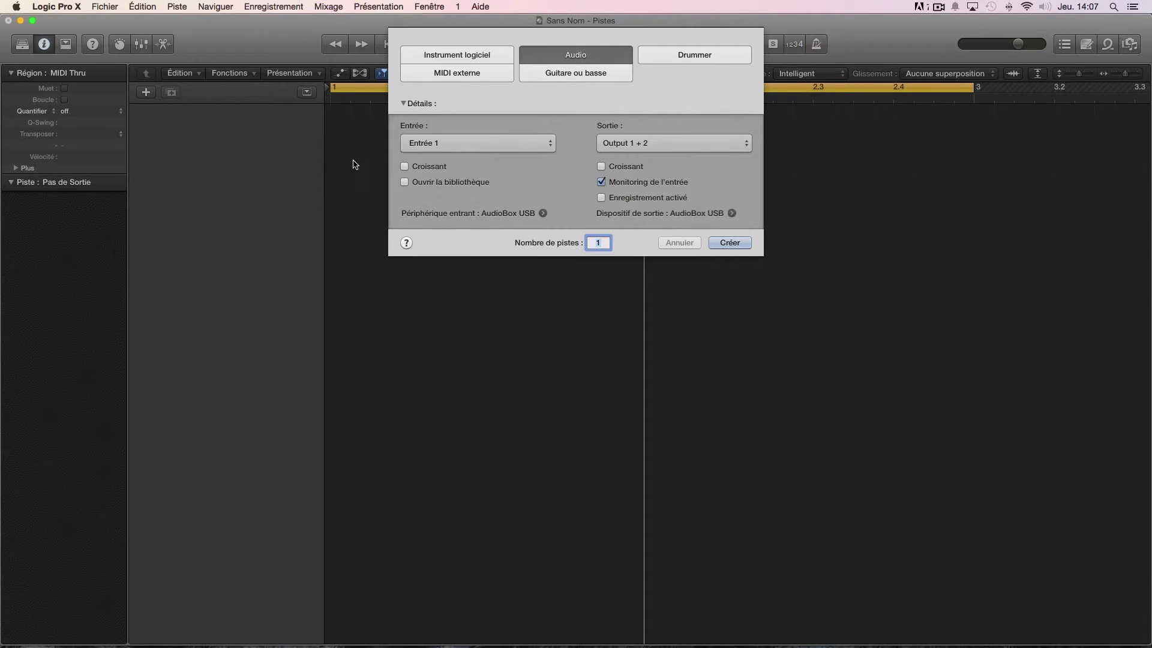
- Create one software instrument track and hide the sound library
{"action": "left_click", "coordinate": [463, 55]}
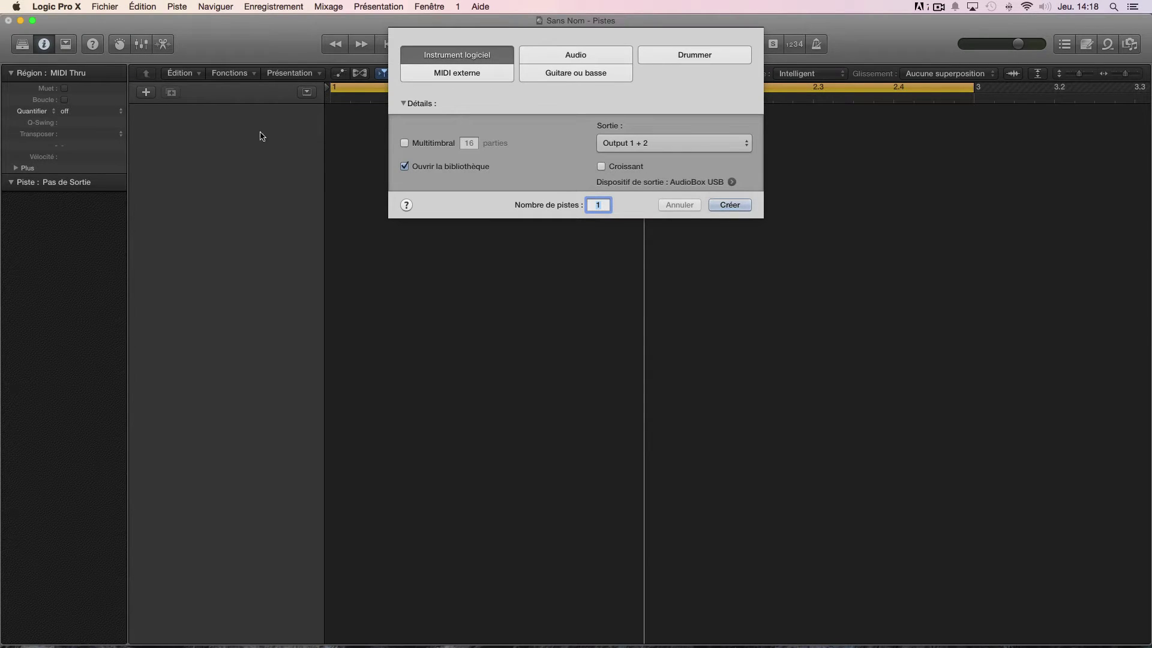
{"action": "left_click", "coordinate": [714, 206]}
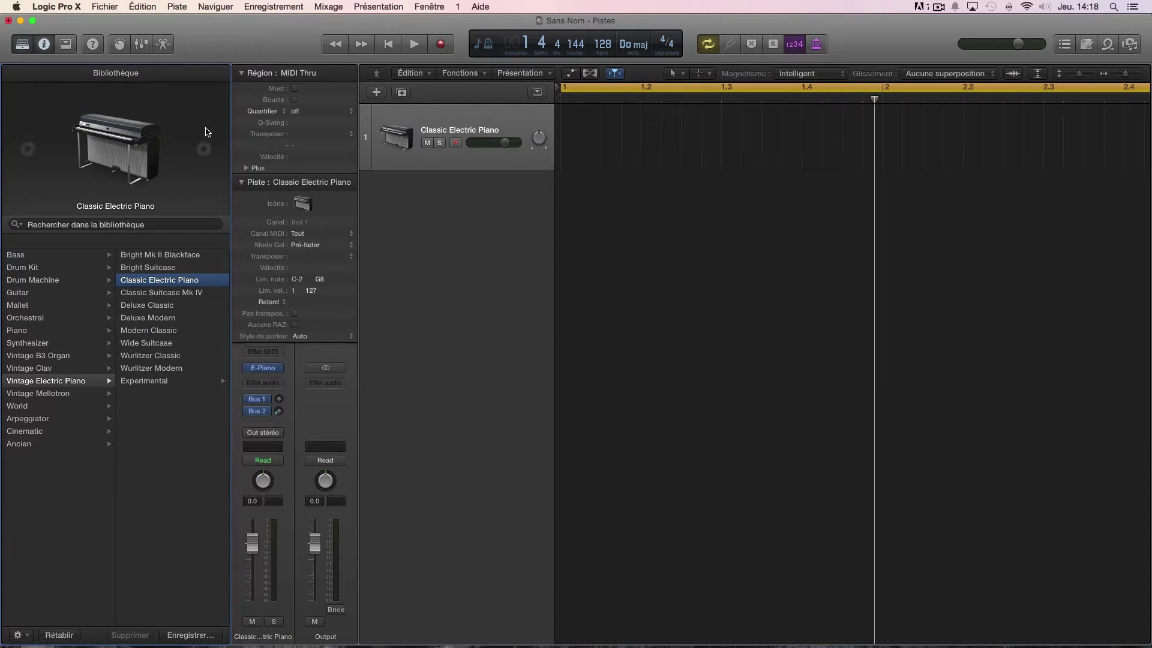
{"action": "left_click", "coordinate": [24, 49]}
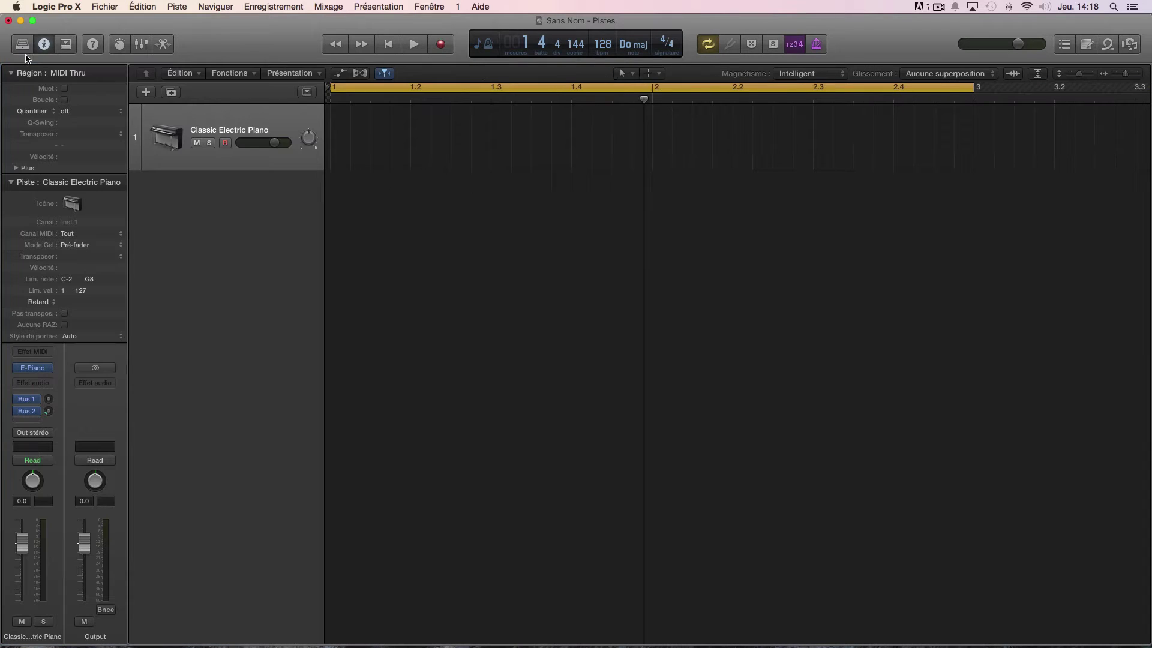
- Open the plug-in manager and look through its category and manufacturer lists
{"action": "left_click", "coordinate": [61, 9]}
{"action": "mouse_move", "coordinate": [105, 40]}
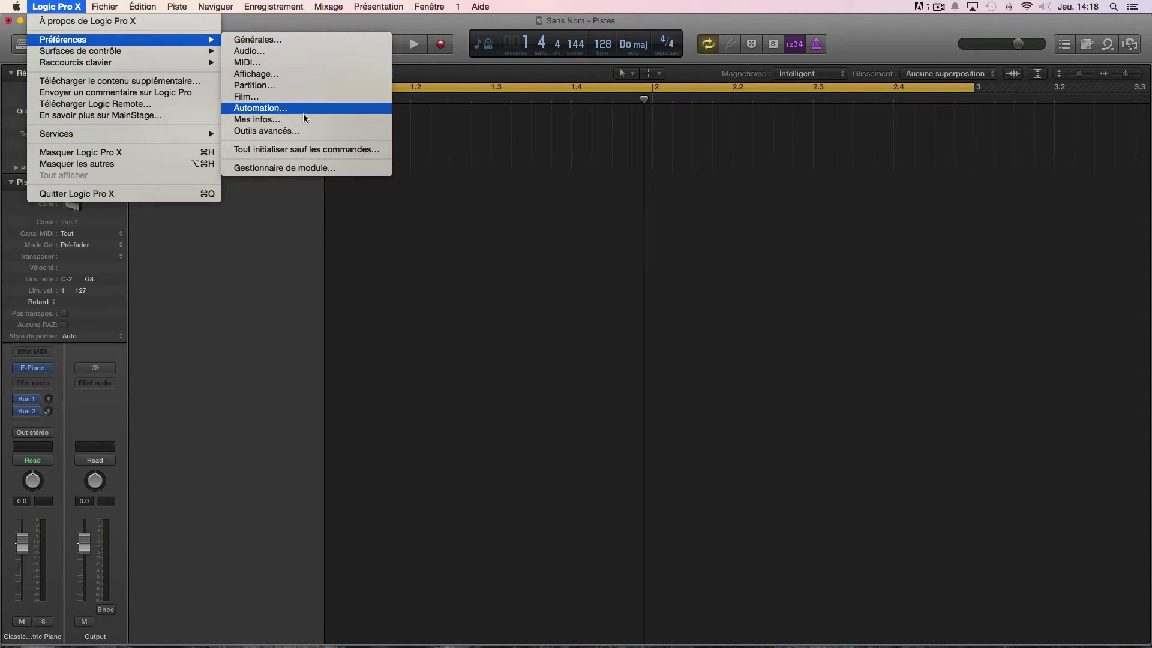
{"action": "left_click", "coordinate": [286, 169]}
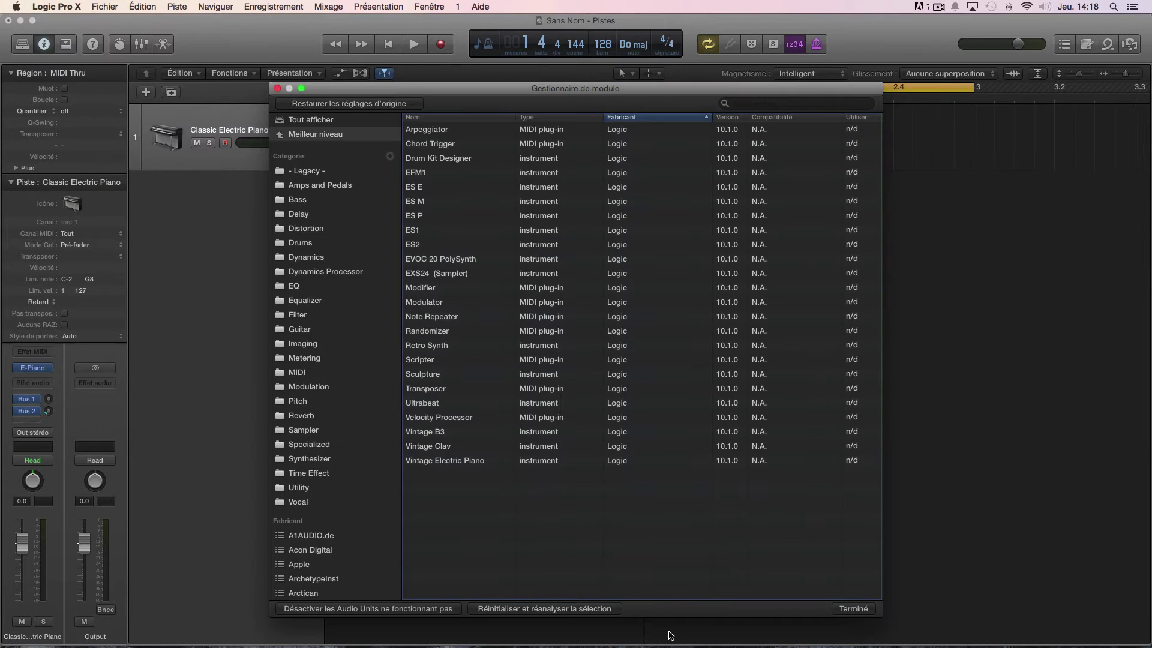
{"action": "mouse_move", "coordinate": [683, 617]}
{"action": "left_mouse_down"}
{"action": "mouse_move", "coordinate": [683, 441]}
{"action": "mouse_move", "coordinate": [699, 618]}
{"action": "left_mouse_up"}
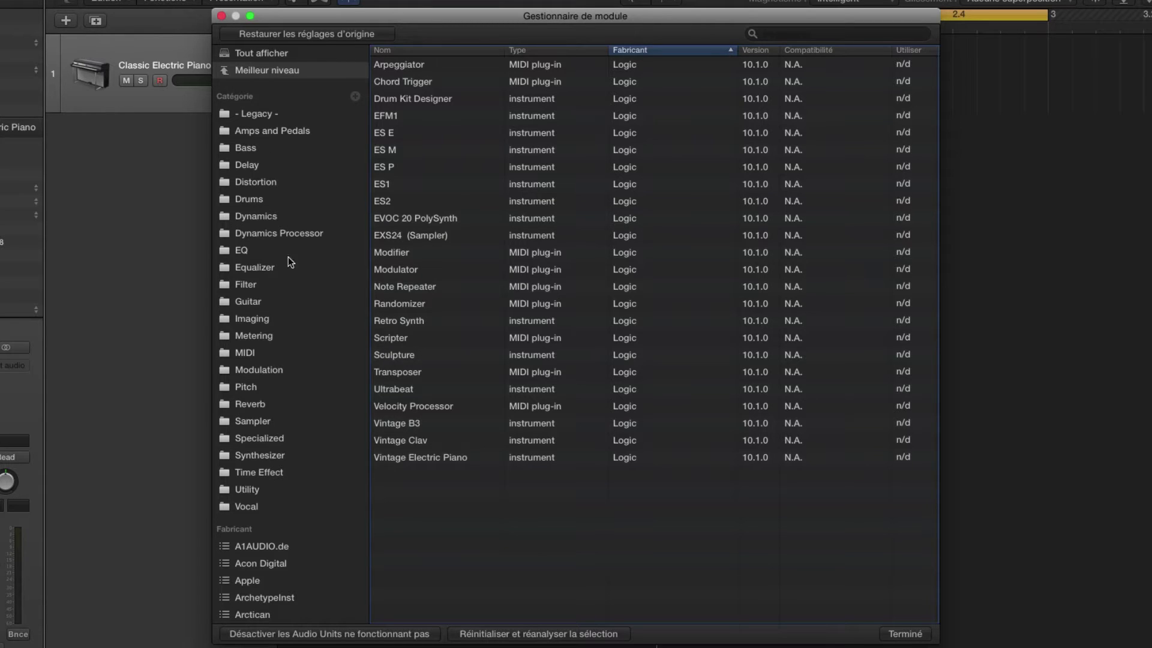
{"action": "scroll", "coordinate": [261, 509], "scroll_direction": "down", "scroll_amount": 10}
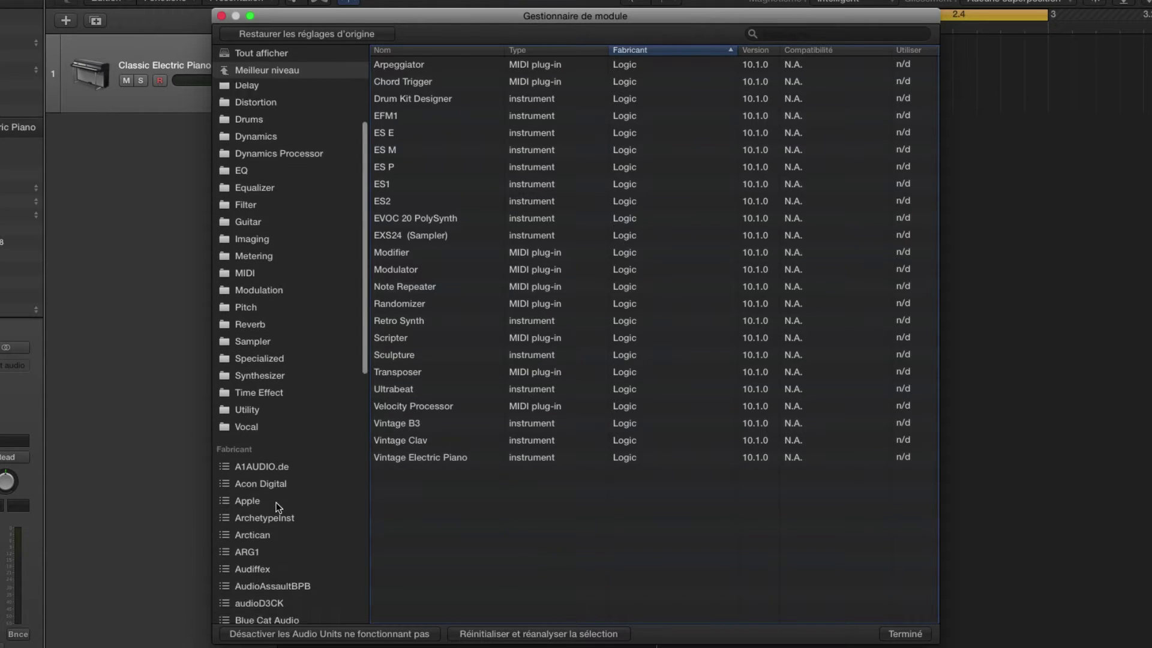
- Look through the manufacturer and category lists, and display the Drums and Dynamics category contents
{"action": "scroll", "coordinate": [262, 391], "scroll_direction": "down", "scroll_amount": 5}
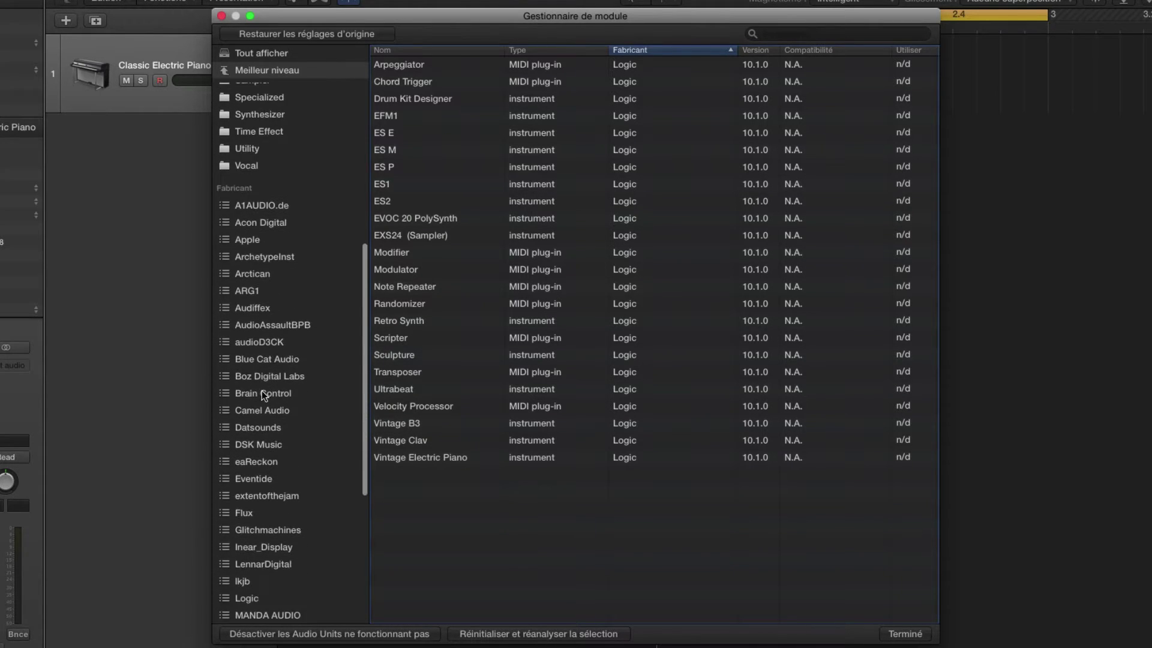
{"action": "scroll", "coordinate": [266, 414], "scroll_direction": "up", "scroll_amount": 7}
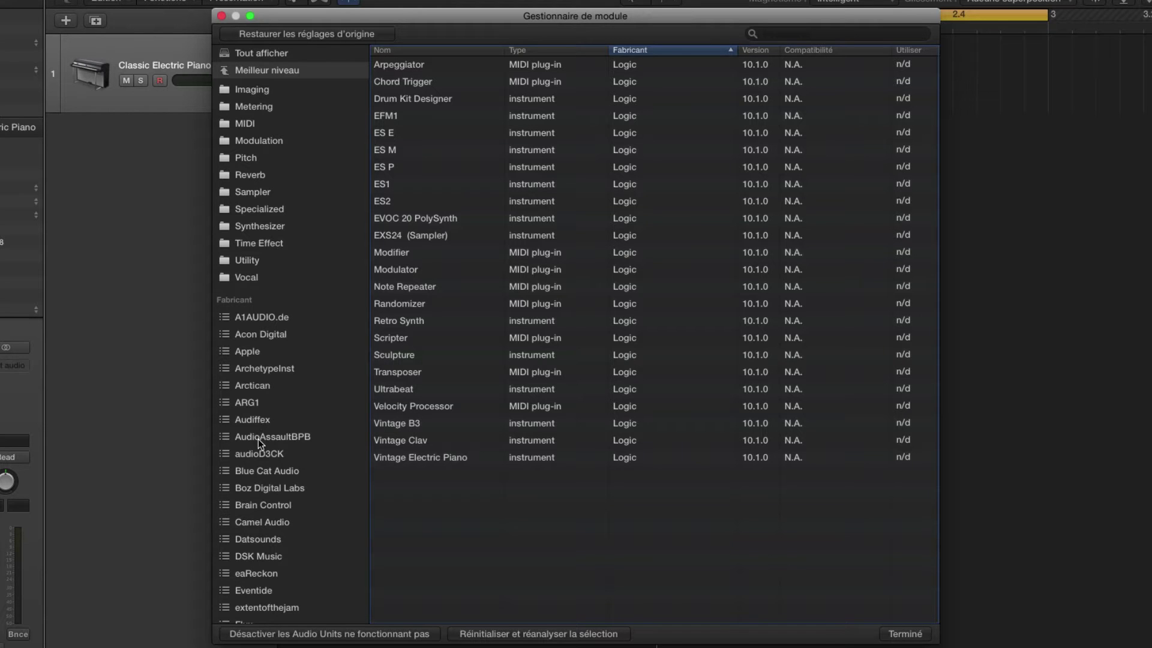
{"action": "scroll", "coordinate": [268, 426], "scroll_direction": "up", "scroll_amount": 5}
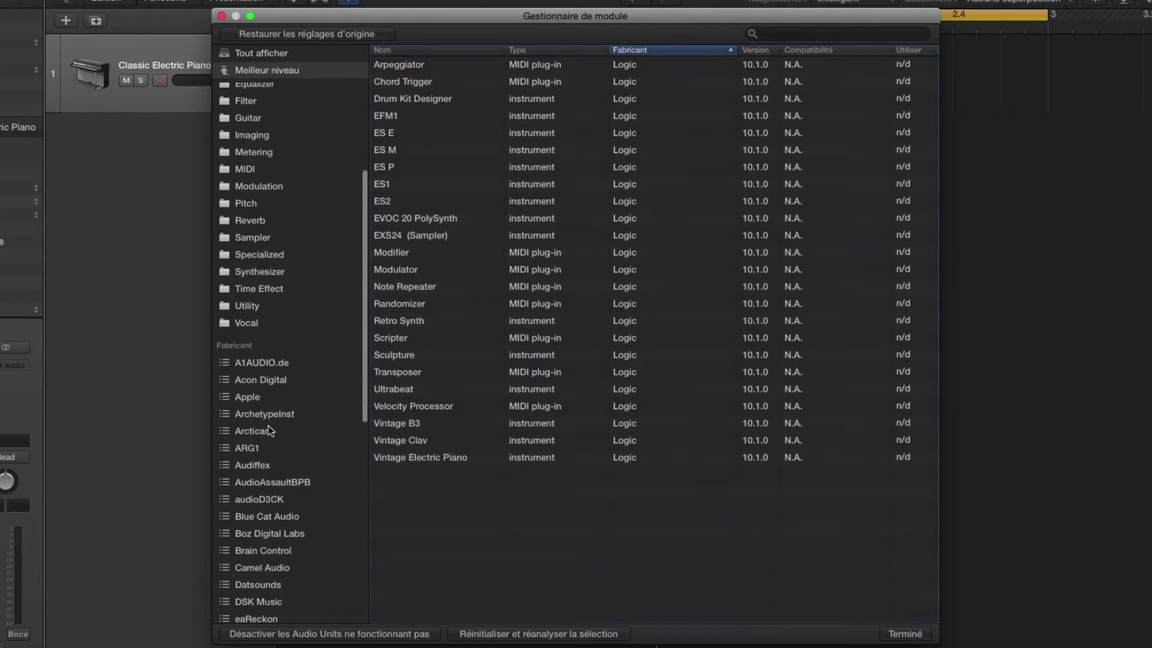
{"action": "scroll", "coordinate": [235, 155], "scroll_direction": "up", "scroll_amount": 4}
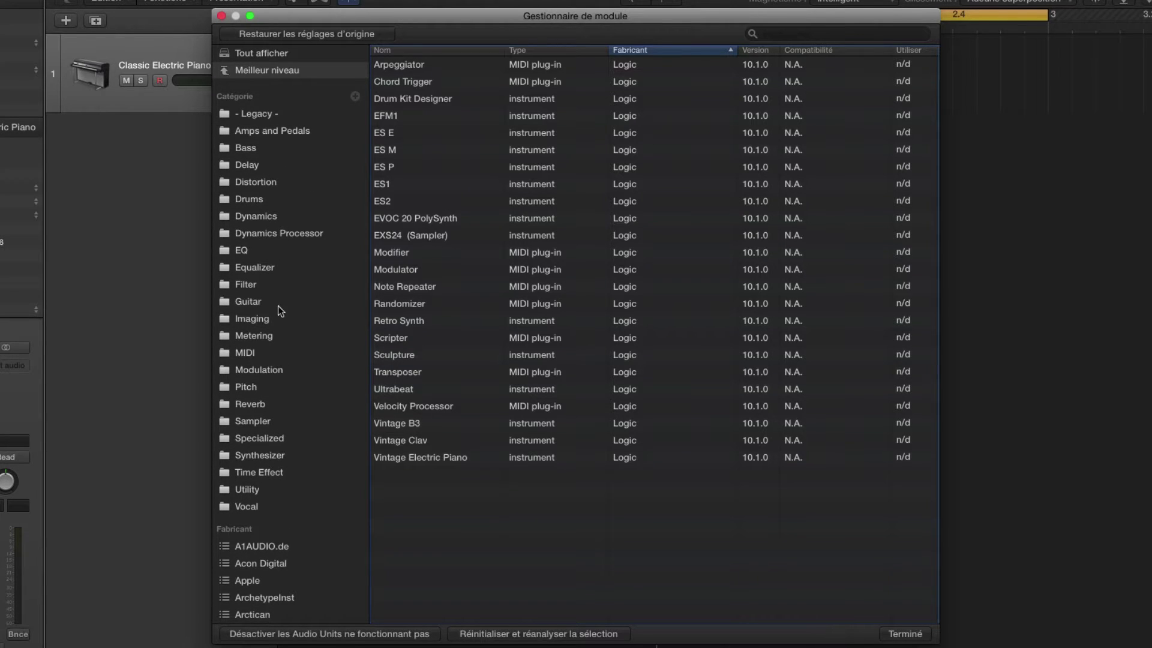
{"action": "scroll", "coordinate": [279, 305], "scroll_direction": "down", "scroll_amount": 4}
{"action": "scroll", "coordinate": [264, 252], "scroll_direction": "up", "scroll_amount": 3}
{"action": "left_click", "coordinate": [250, 159]}
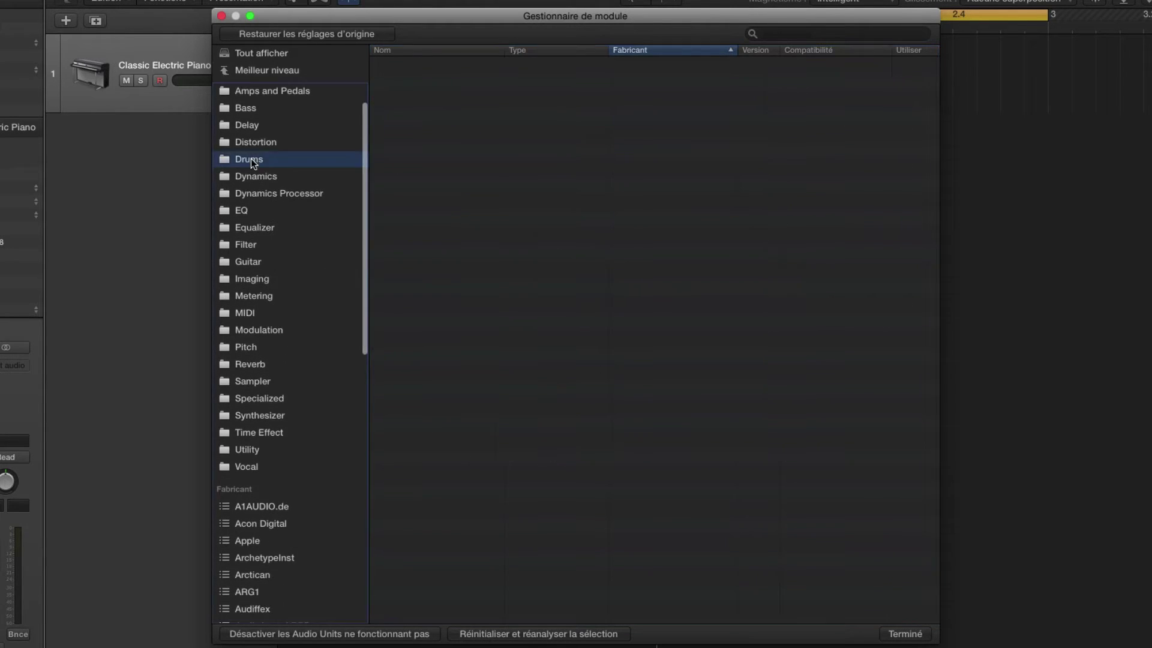
{"action": "left_click", "coordinate": [254, 175]}
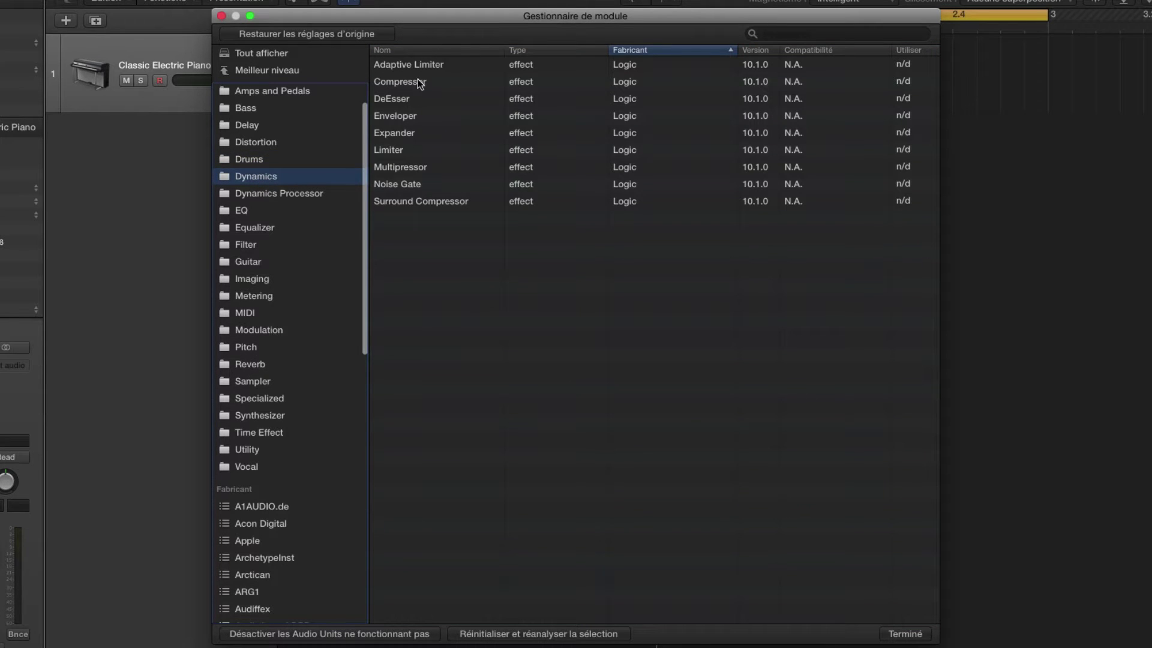
- Add Native Instruments' Solid Bus Comp to the Dynamics category and display that category's contents
{"action": "scroll", "coordinate": [306, 234], "scroll_direction": "down", "scroll_amount": 15}
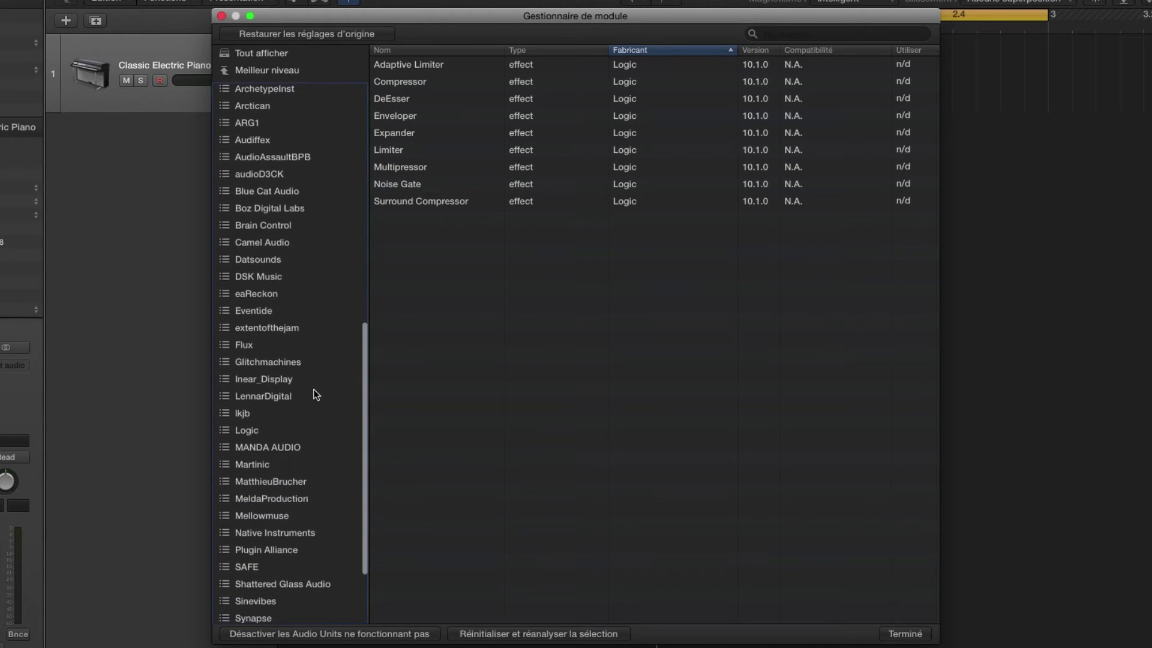
{"action": "scroll", "coordinate": [308, 390], "scroll_direction": "down", "scroll_amount": 5}
{"action": "left_click", "coordinate": [337, 454]}
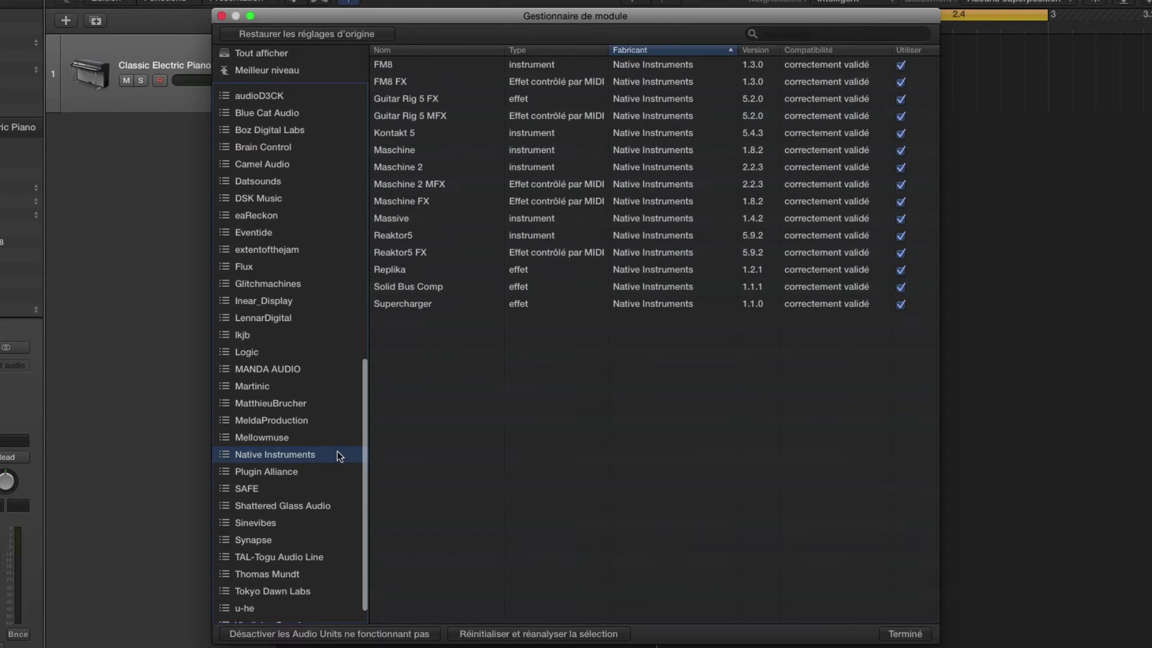
{"action": "left_click", "coordinate": [413, 289]}
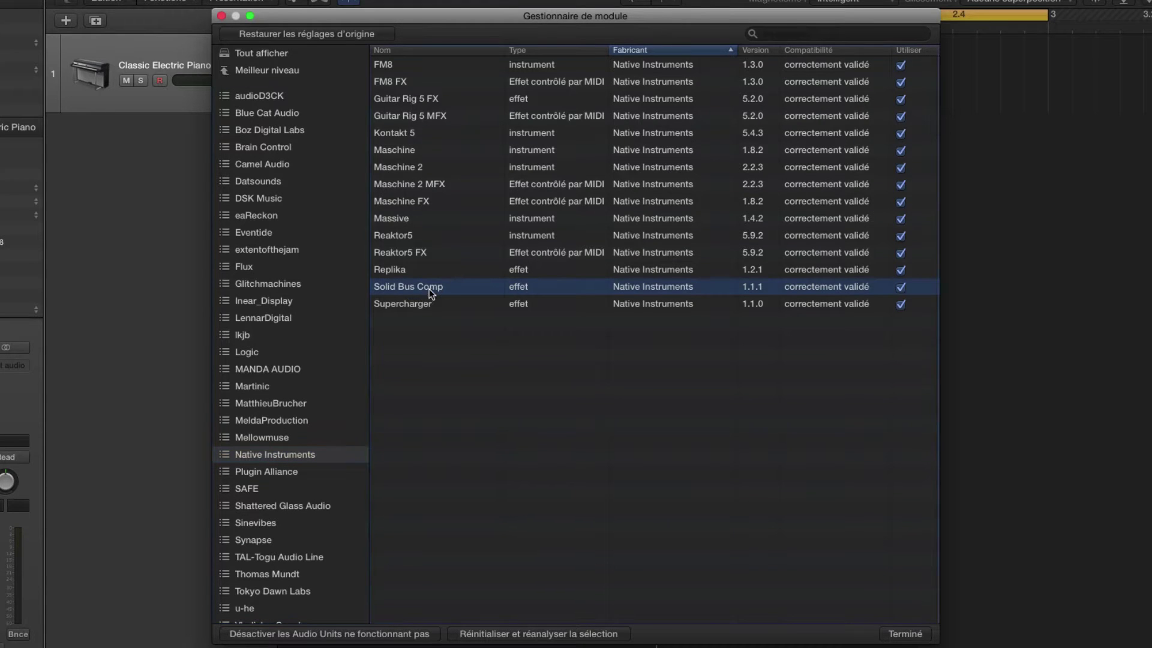
{"action": "scroll", "coordinate": [309, 333], "scroll_direction": "up", "scroll_amount": 15}
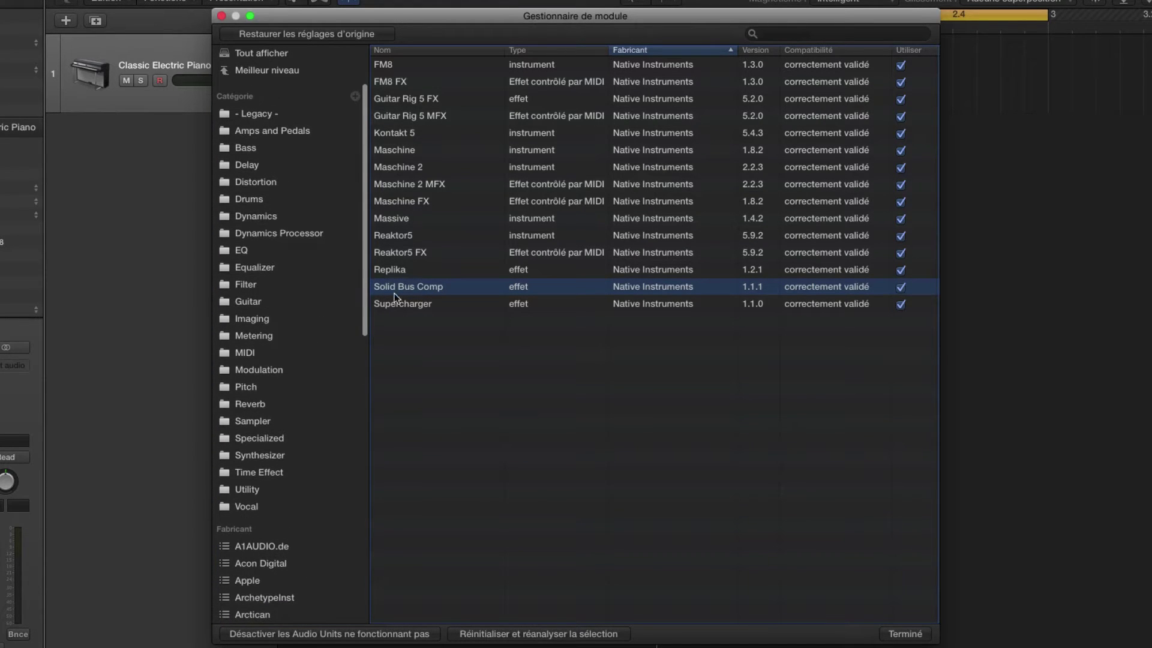
{"action": "left_click_drag", "start_coordinate": [421, 287], "coordinate": [266, 218]}
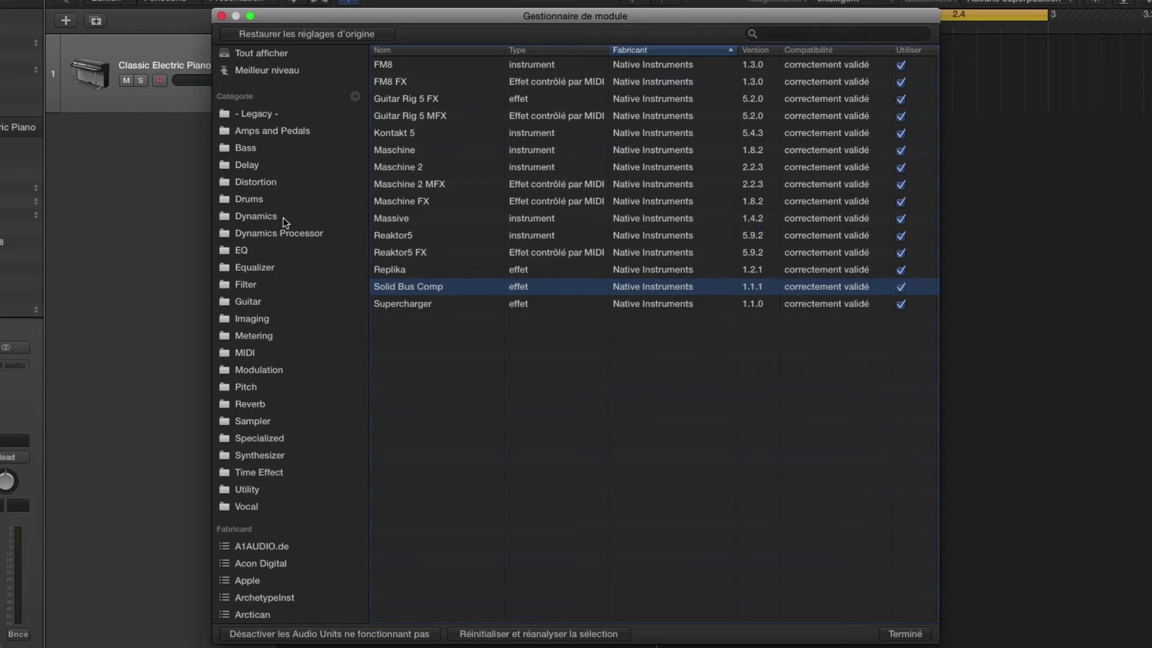
{"action": "left_click", "coordinate": [264, 218]}
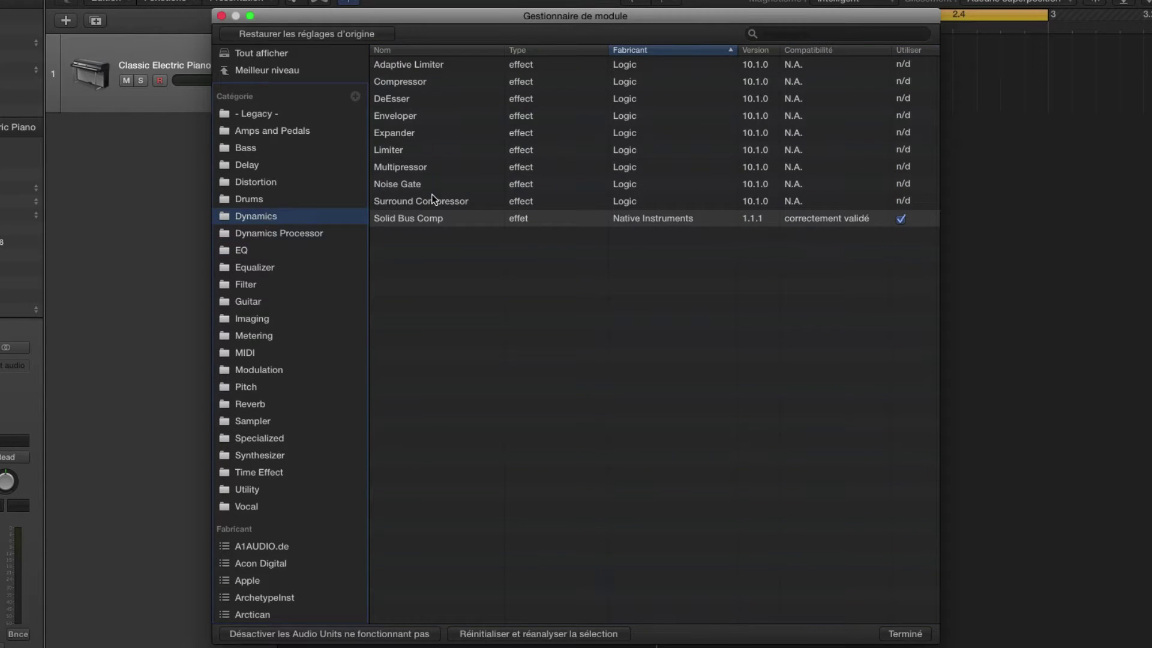
- Close the plug-in manager and check for Solid Bus Comp among the Dynamics effects available on the Classic Electric Piano channel
{"action": "left_click", "coordinate": [916, 635]}
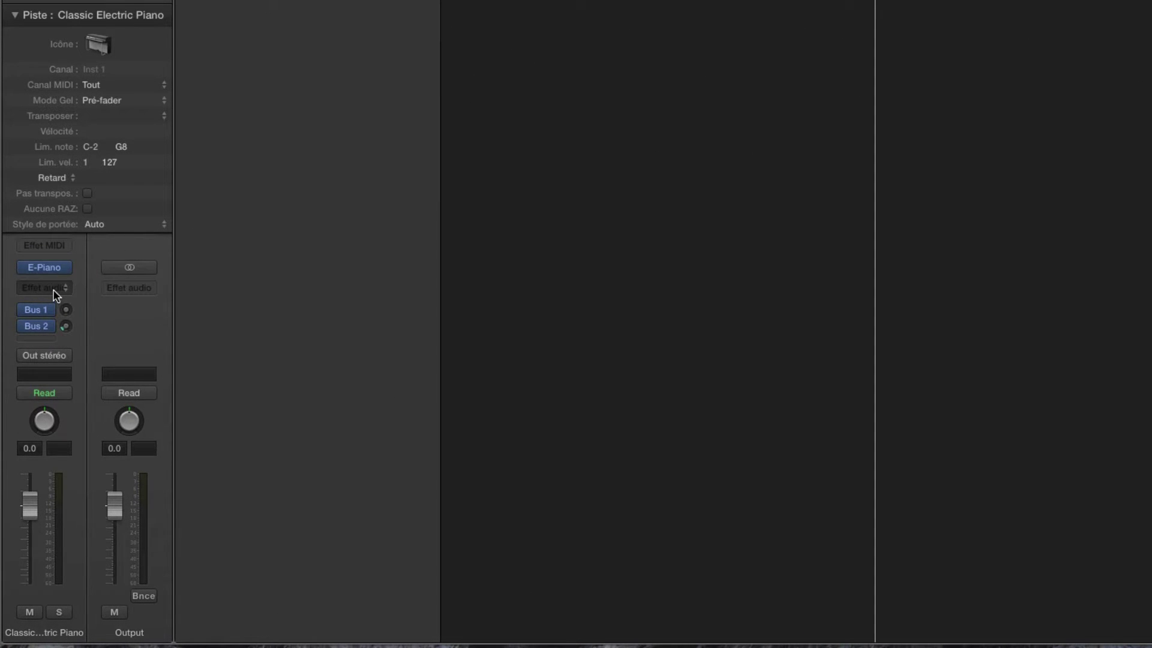
{"action": "left_click", "coordinate": [48, 286]}
{"action": "mouse_move", "coordinate": [69, 347]}
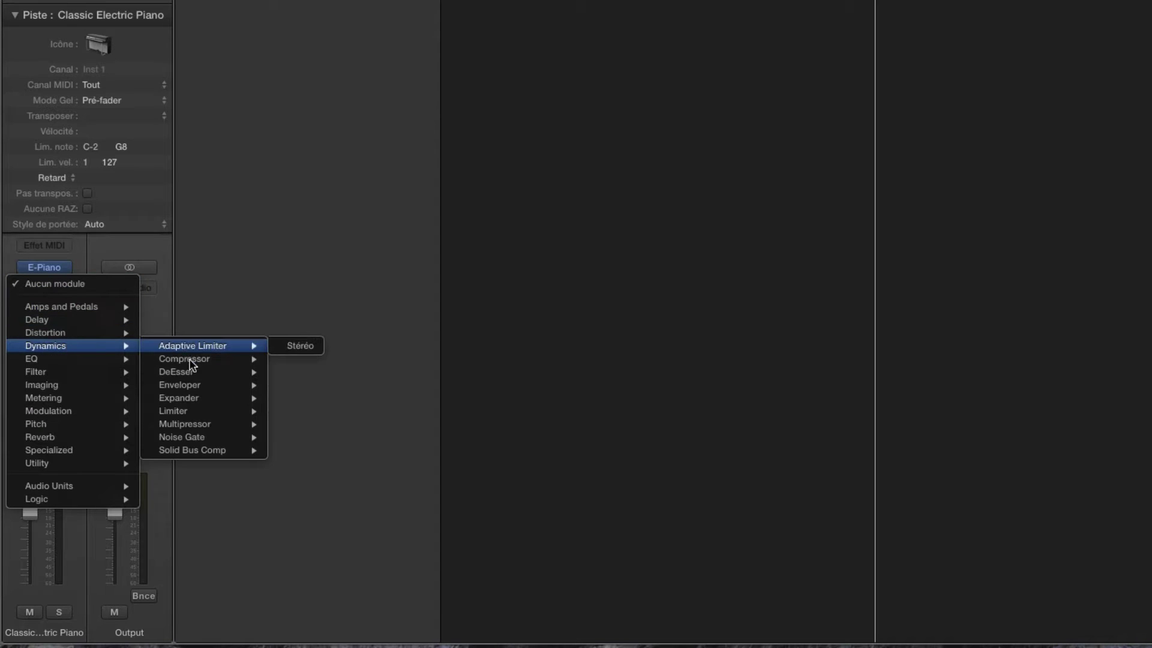
{"action": "mouse_move", "coordinate": [230, 452]}
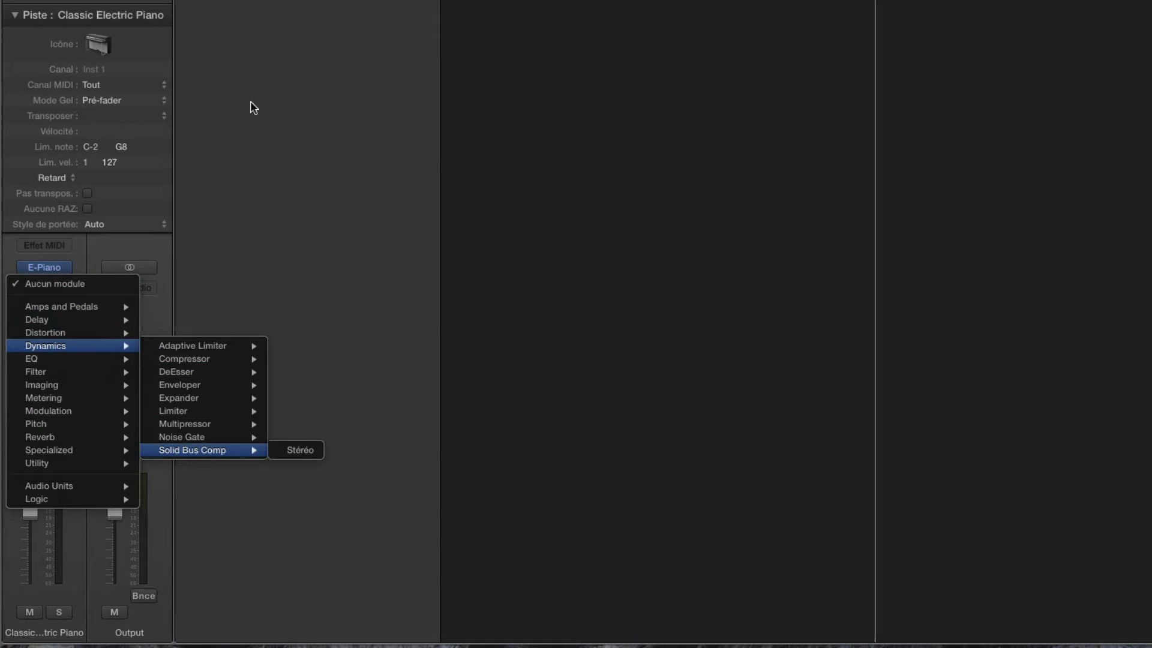
{"action": "left_click", "coordinate": [250, 108]}
- Reopen the plug-in manager and remove Solid Bus Comp from the Dynamics category
{"action": "left_click", "coordinate": [57, 6]}
{"action": "mouse_move", "coordinate": [70, 41]}
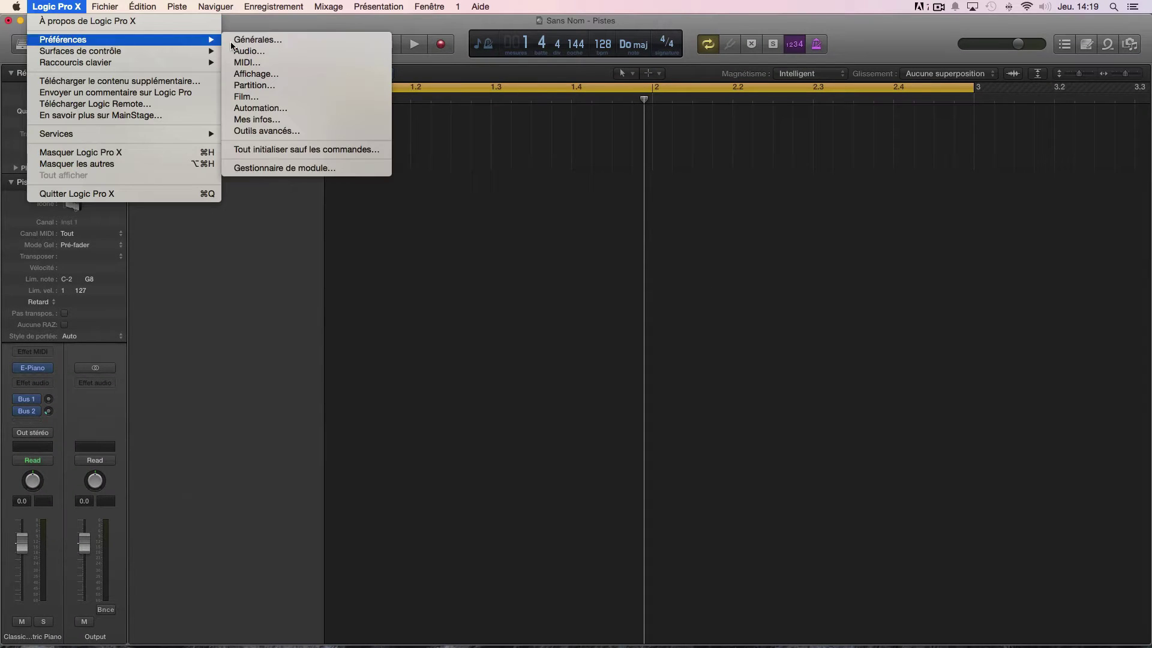
{"action": "left_click", "coordinate": [282, 168]}
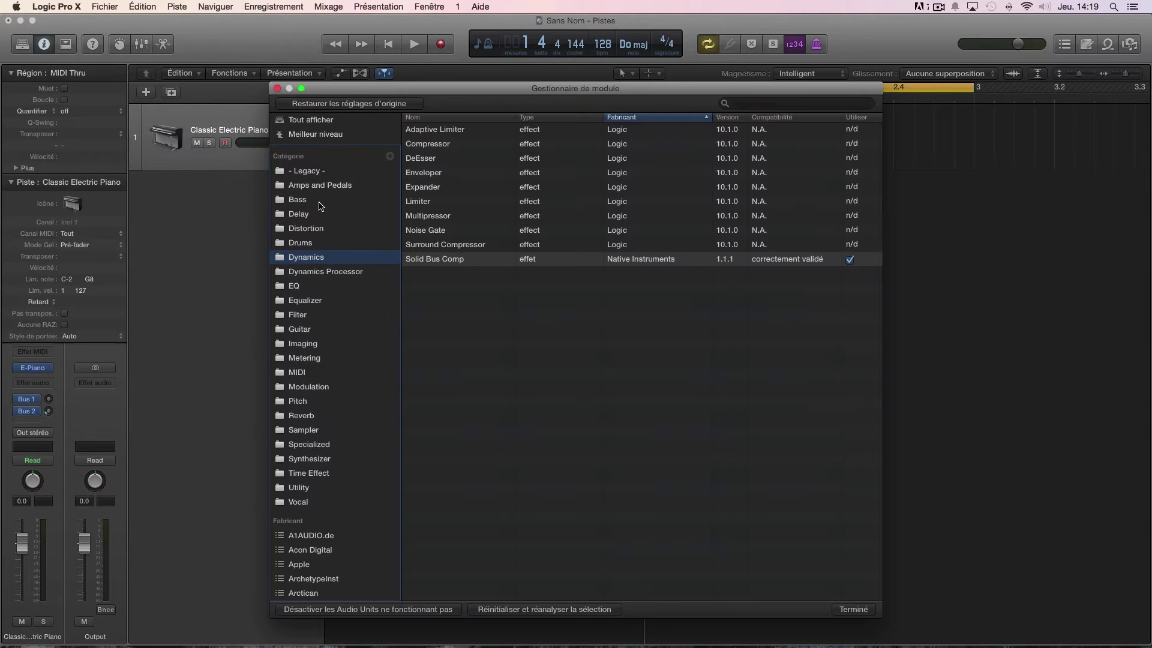
{"action": "left_click", "coordinate": [419, 223]}
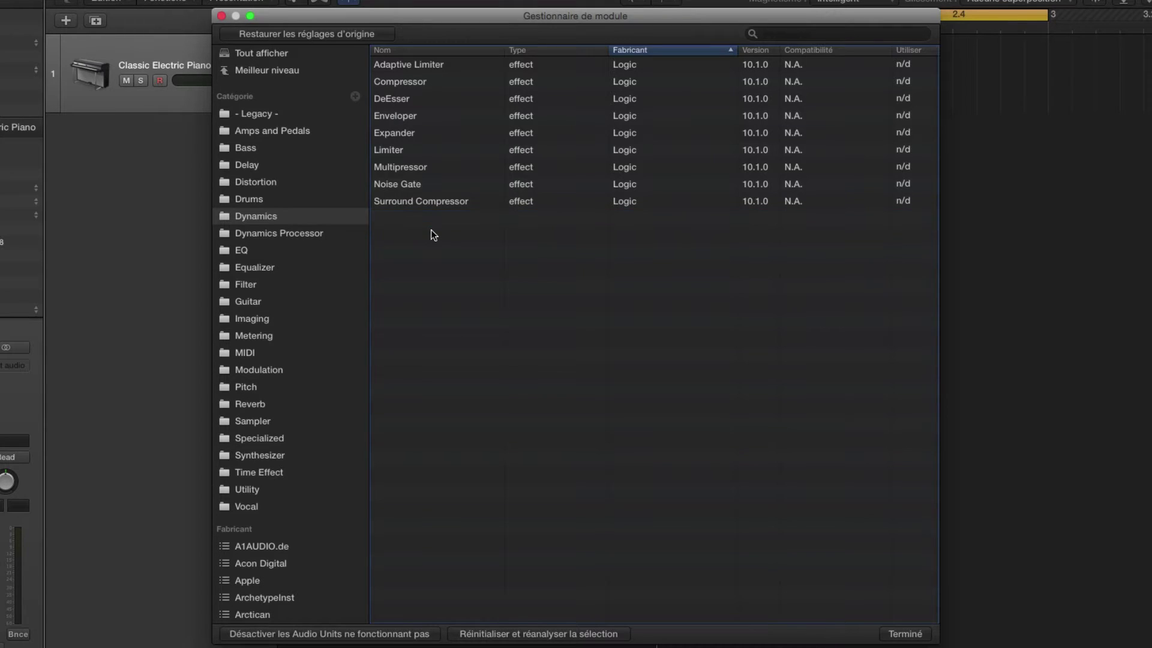
- Look up Solid Bus Comp among the Native Instruments plug-ins
{"action": "scroll", "coordinate": [297, 204], "scroll_direction": "down", "scroll_amount": 10}
{"action": "scroll", "coordinate": [307, 236], "scroll_direction": "down", "scroll_amount": 1}
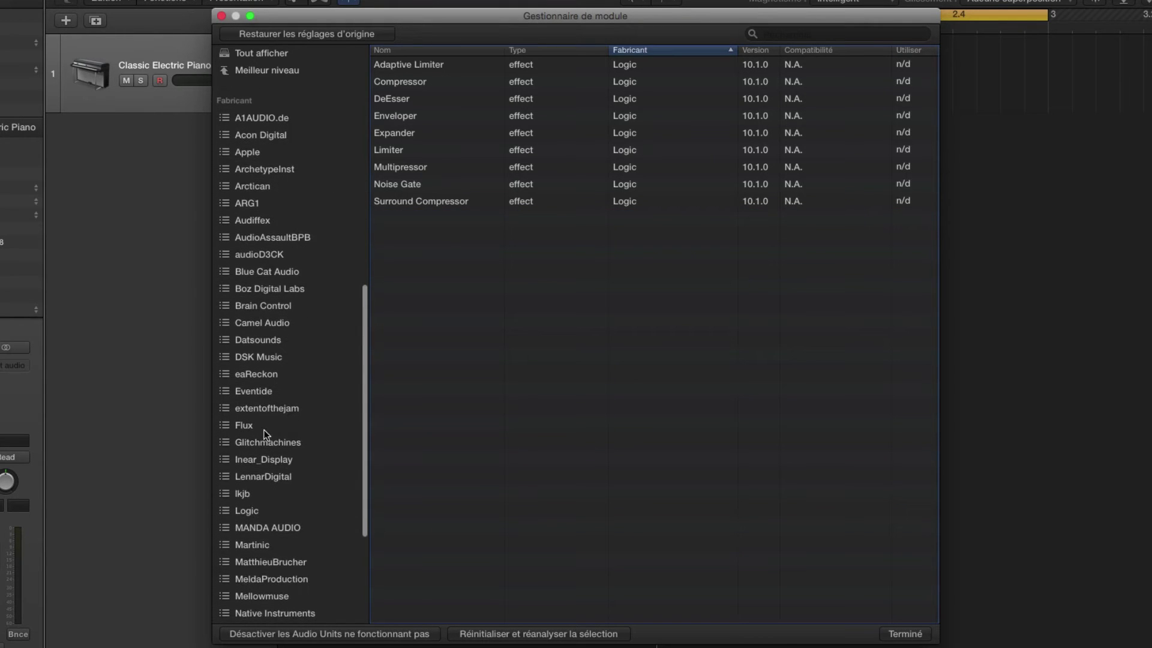
{"action": "scroll", "coordinate": [285, 580], "scroll_direction": "down", "scroll_amount": 3}
{"action": "left_click", "coordinate": [289, 533]}
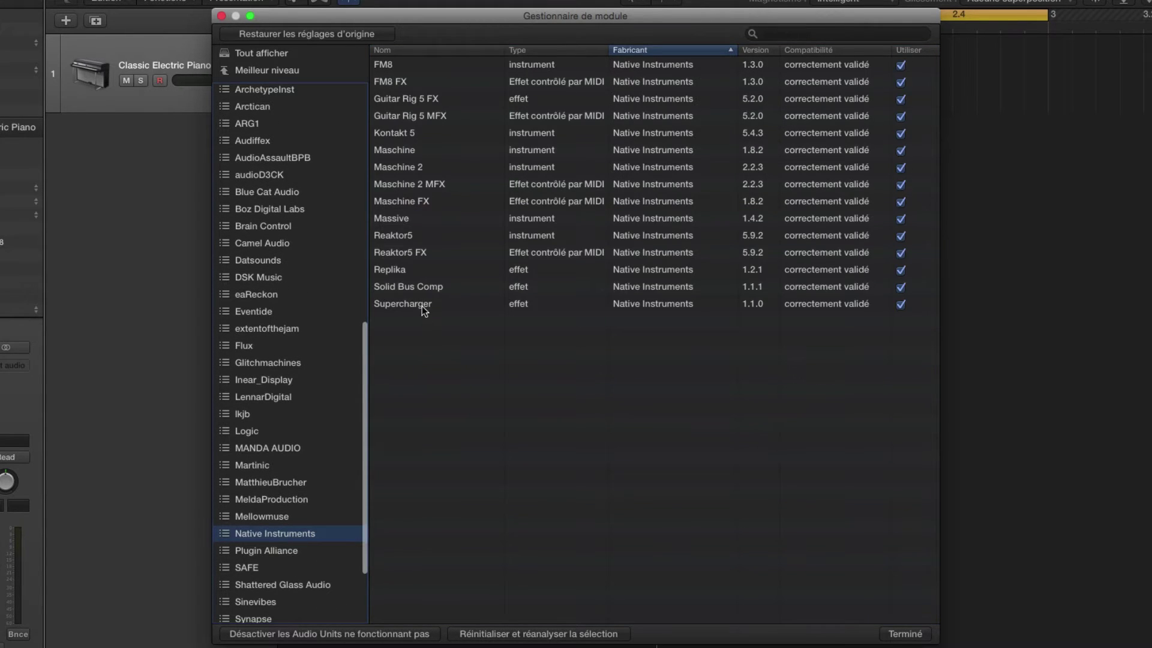
{"action": "left_click", "coordinate": [423, 287]}
{"action": "left_click", "coordinate": [453, 379]}
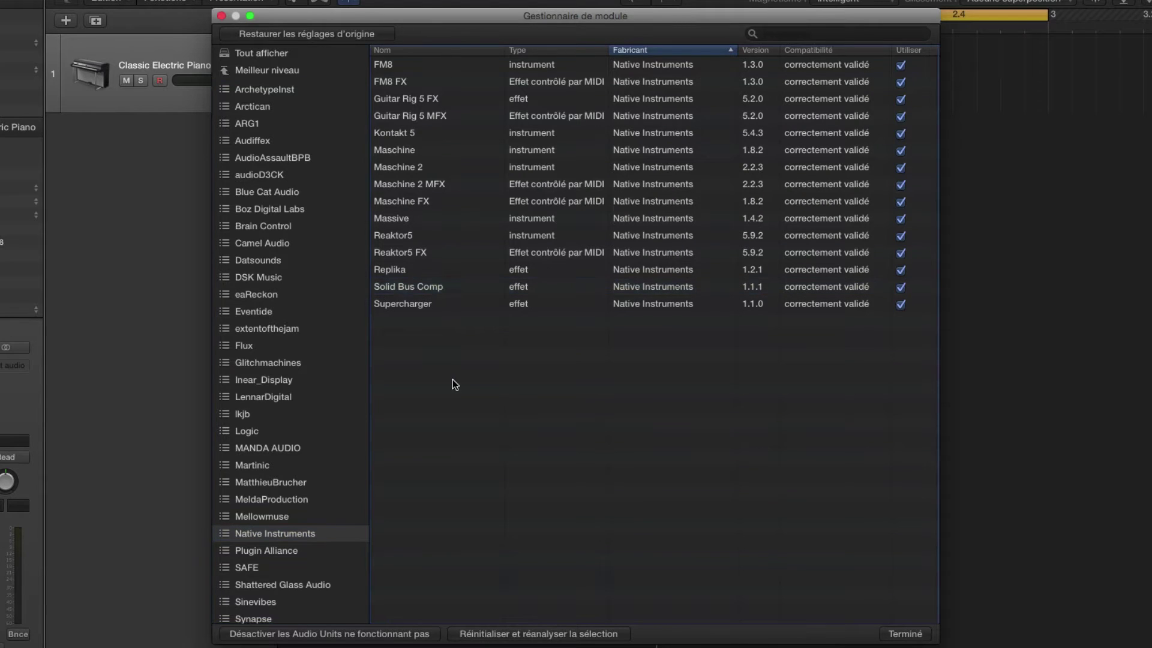
- Display the plug-ins assigned to the top level (Meilleur niveau), and close the plug-in manager
{"action": "scroll", "coordinate": [283, 329], "scroll_direction": "up", "scroll_amount": 15}
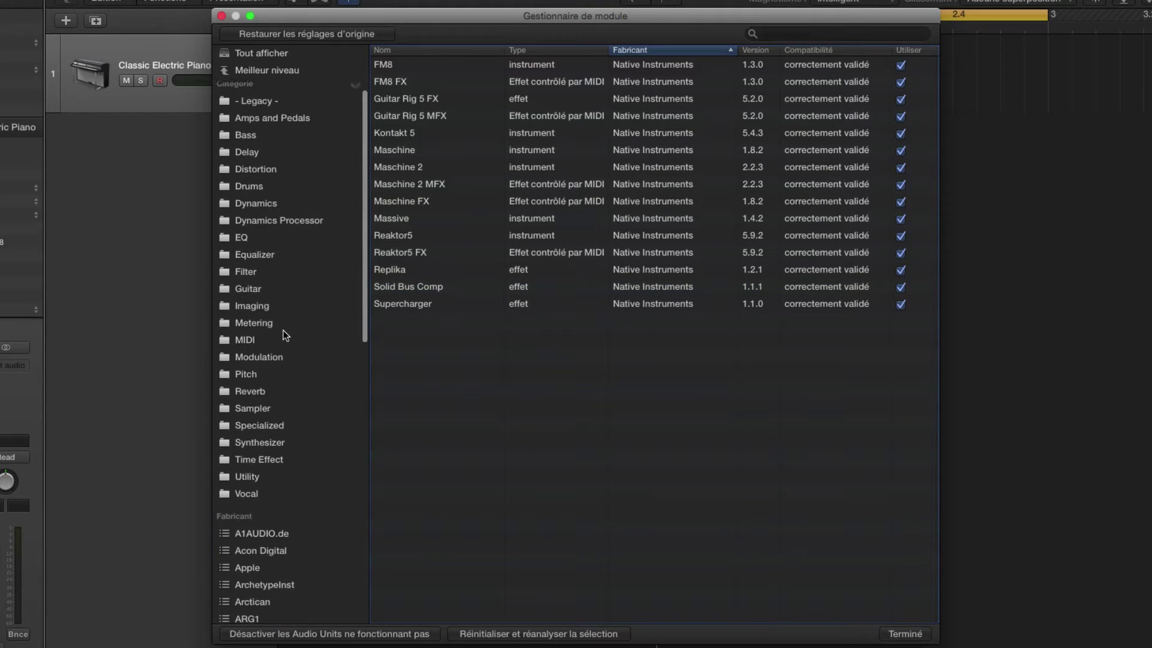
{"action": "left_click", "coordinate": [283, 71]}
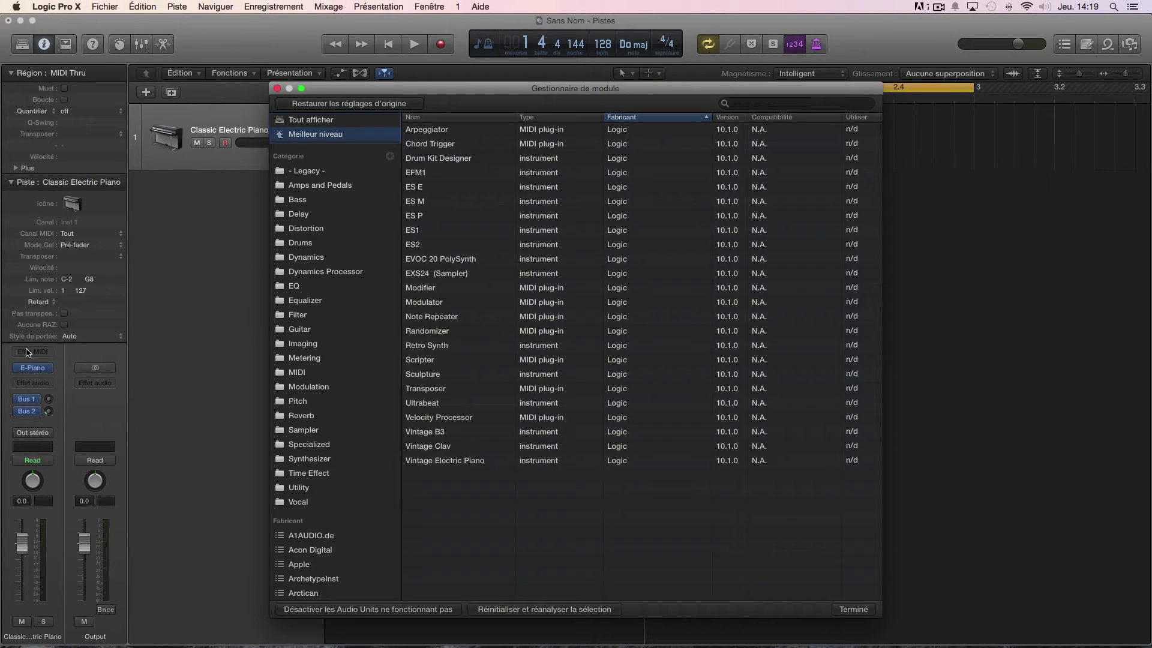
{"action": "mouse_move", "coordinate": [37, 372]}
{"action": "left_click", "coordinate": [847, 610]}
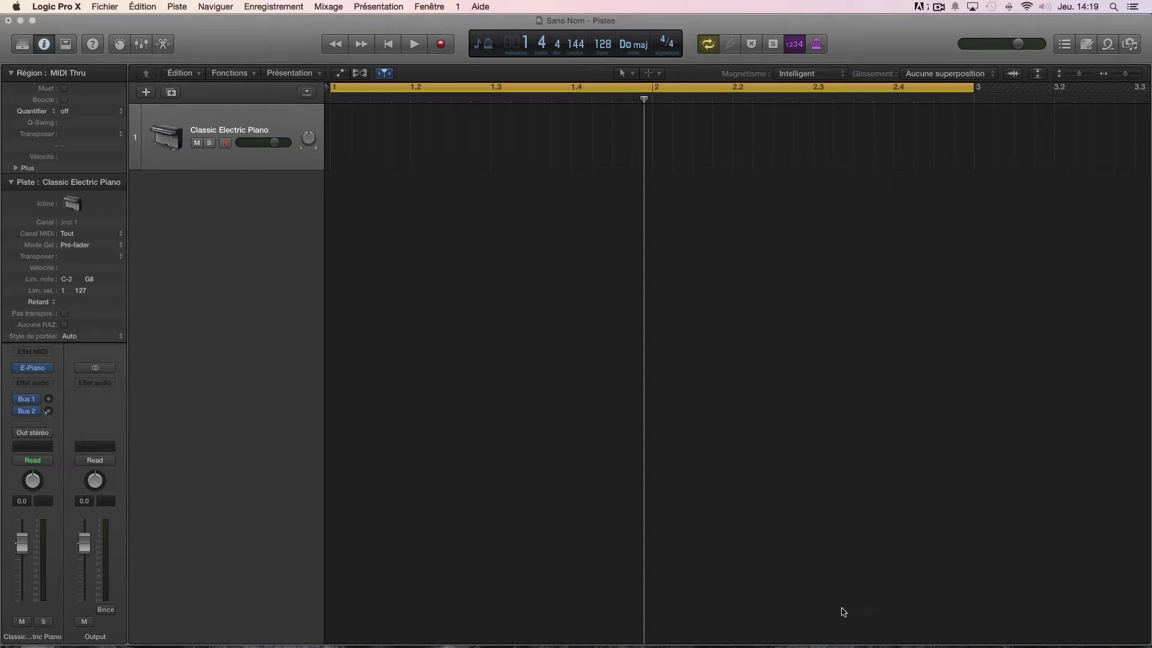
- Examine the audio effect categories and the instrument choices offered on the Classic Electric Piano channel
{"action": "left_click", "coordinate": [53, 387]}
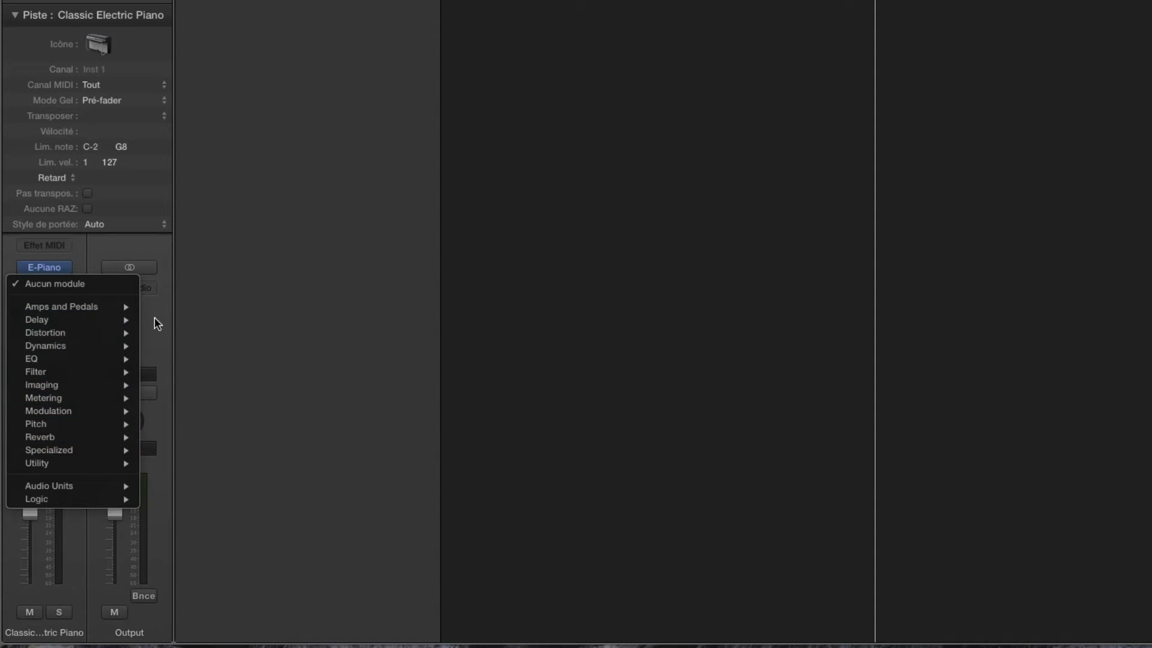
{"action": "left_click", "coordinate": [136, 294]}
{"action": "left_click", "coordinate": [66, 268]}
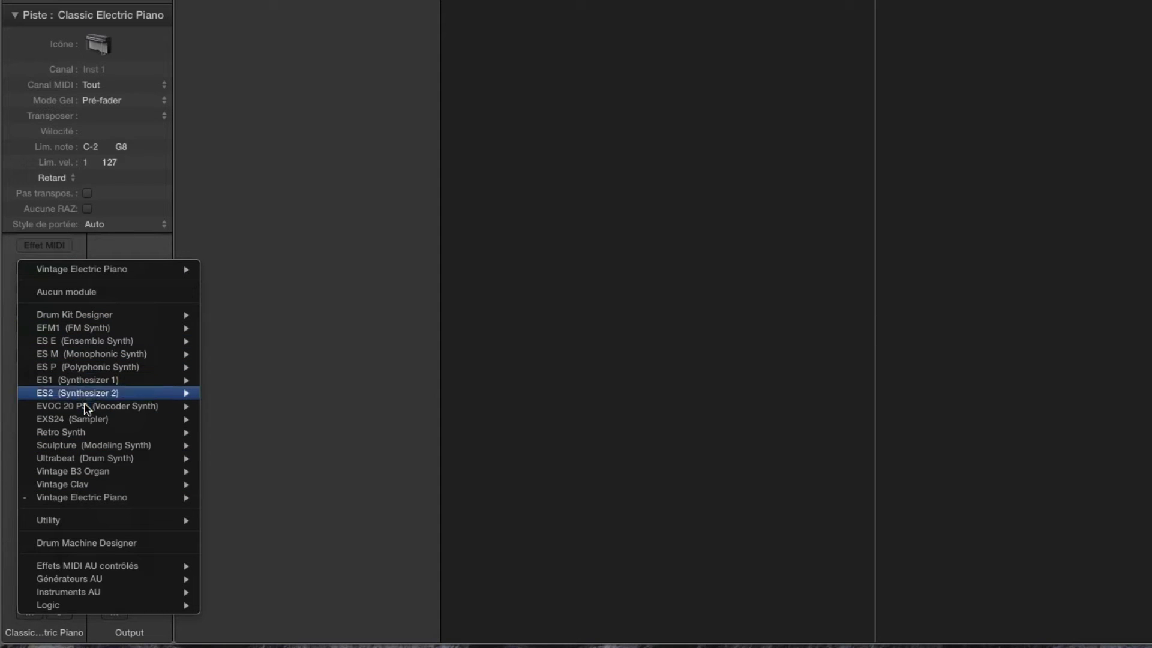
{"action": "mouse_move", "coordinate": [90, 381]}
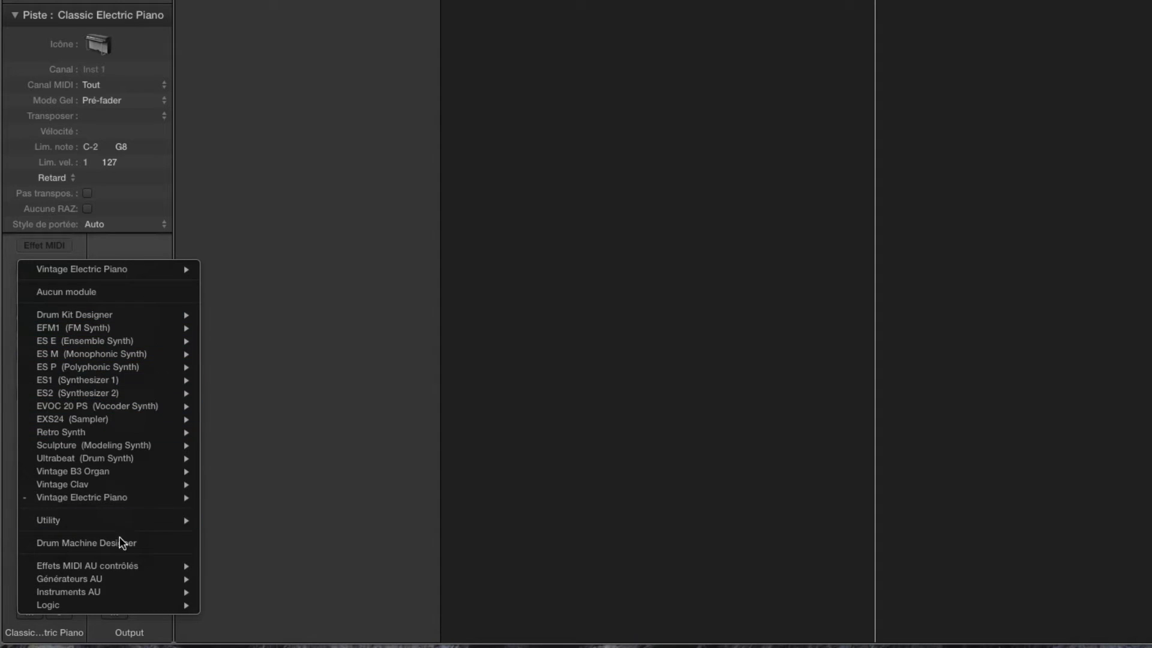
{"action": "left_click", "coordinate": [282, 456]}
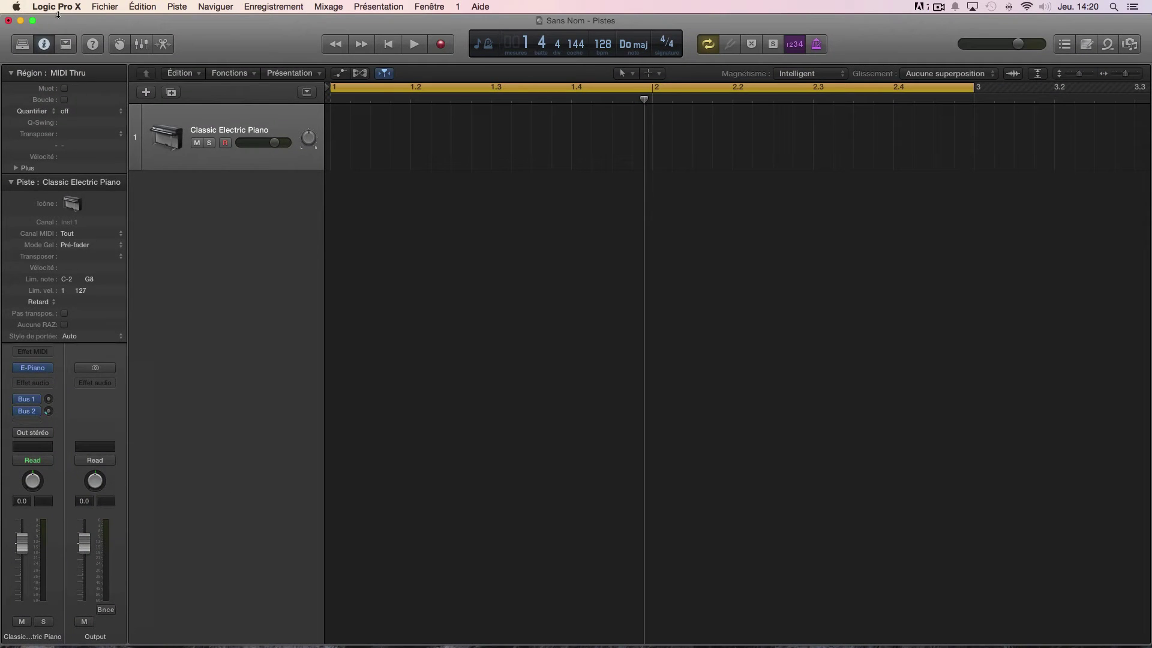
- Reopen the plug-in manager and add LennarDigital's Sylenth1 to the top level (Meilleur niveau)
{"action": "left_click", "coordinate": [57, 7]}
{"action": "mouse_move", "coordinate": [90, 39]}
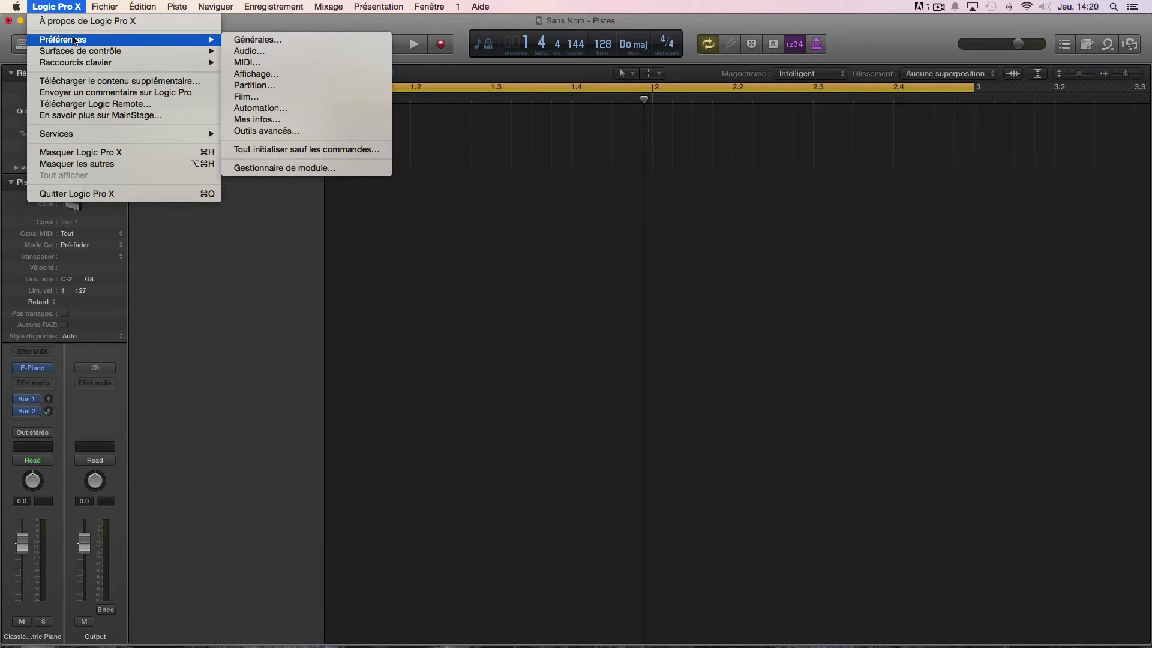
{"action": "left_click", "coordinate": [303, 169]}
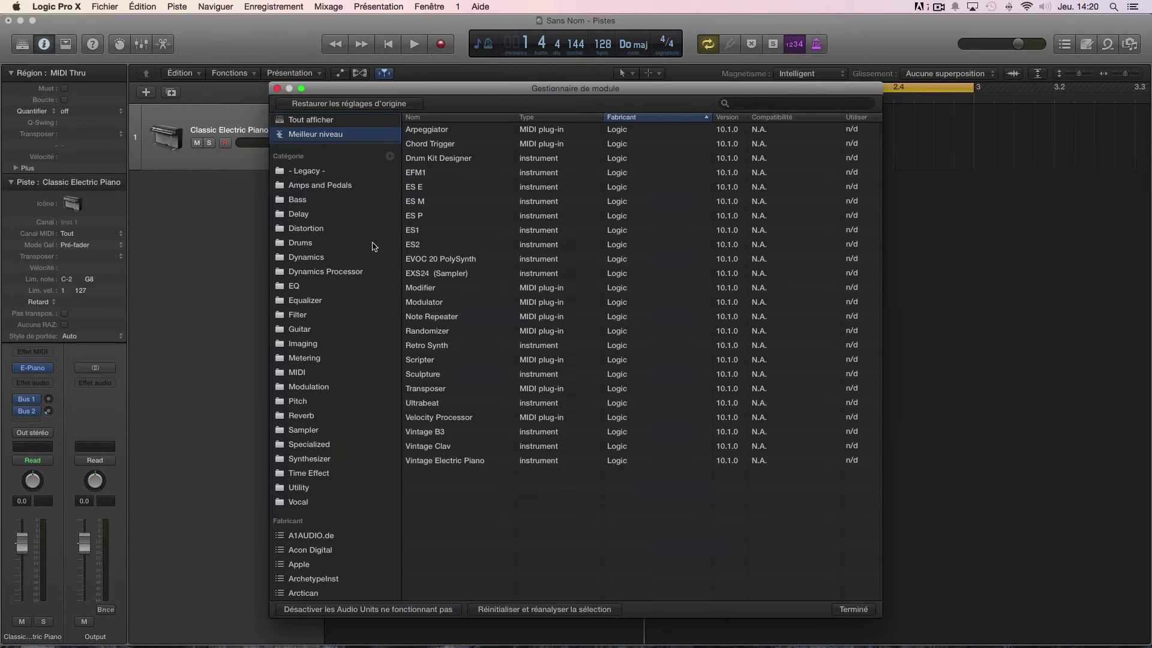
{"action": "scroll", "coordinate": [302, 507], "scroll_direction": "down", "scroll_amount": 10}
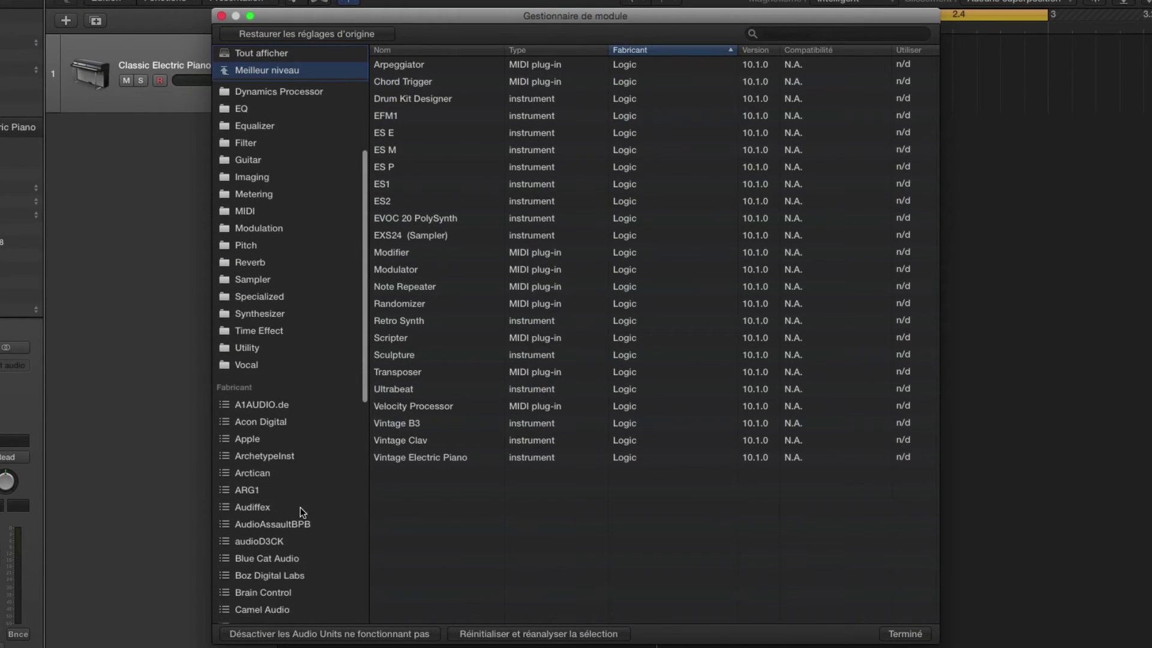
{"action": "scroll", "coordinate": [300, 506], "scroll_direction": "down", "scroll_amount": 3}
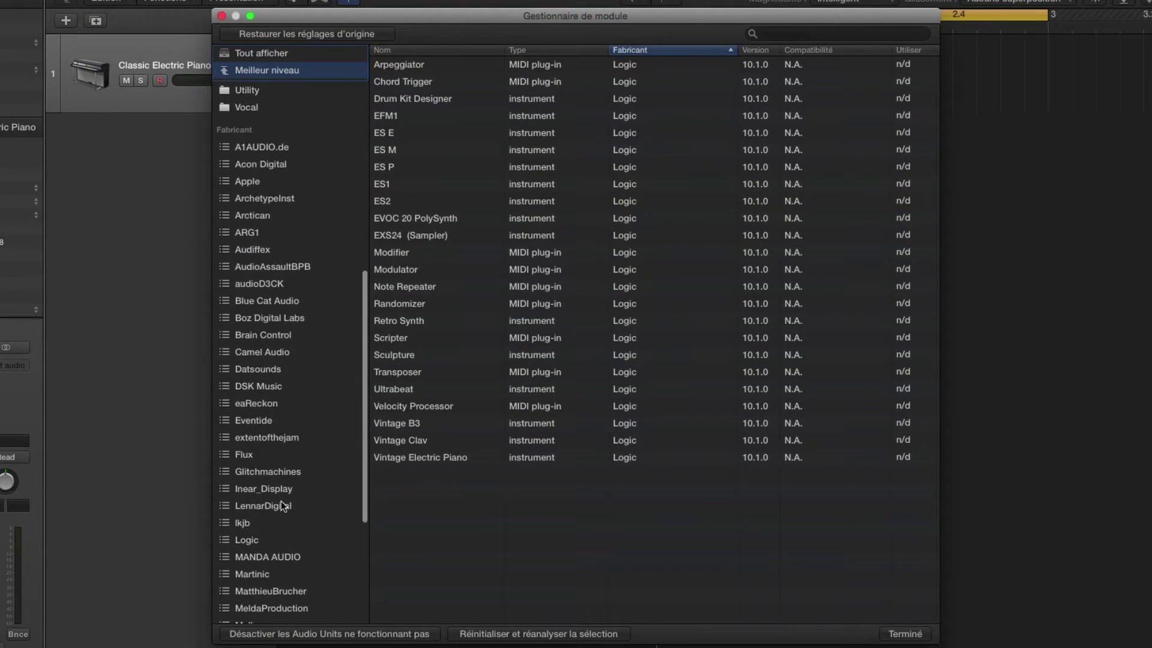
{"action": "left_click", "coordinate": [278, 490]}
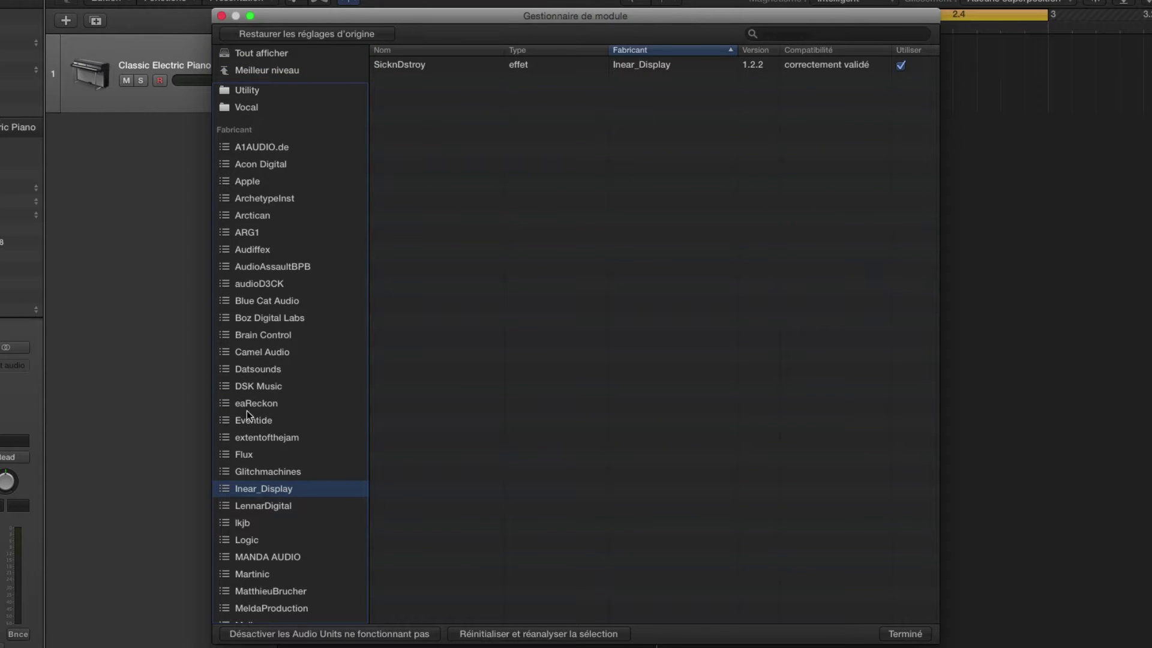
{"action": "scroll", "coordinate": [257, 384], "scroll_direction": "down", "scroll_amount": 2}
{"action": "left_click", "coordinate": [289, 455]}
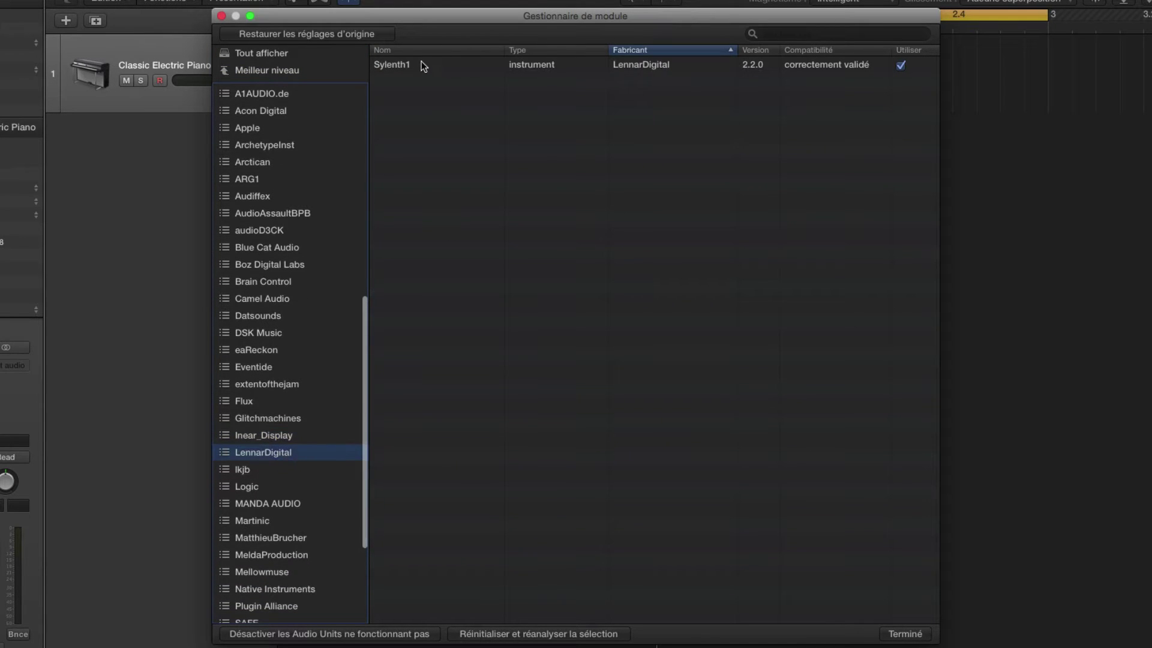
{"action": "left_click_drag", "start_coordinate": [421, 64], "coordinate": [292, 71]}
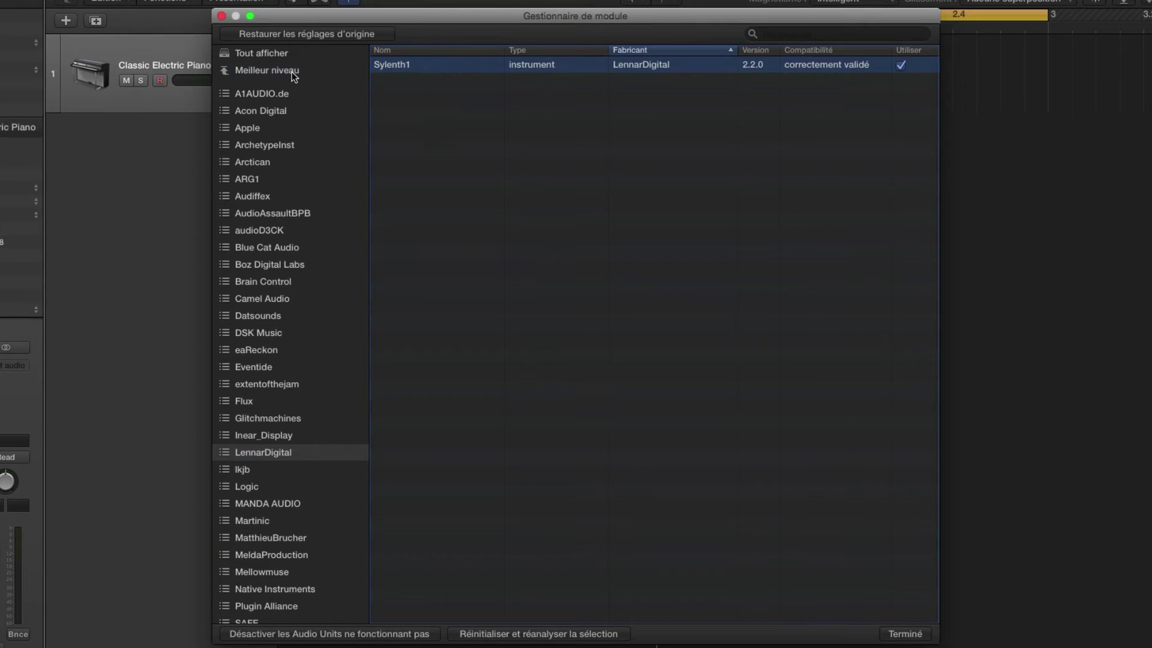
- Check Sylenth1 in the plug-in manager's top level (Meilleur niveau) and among the instrument choices on the Classic Electric Piano channel
{"action": "left_click", "coordinate": [288, 70]}
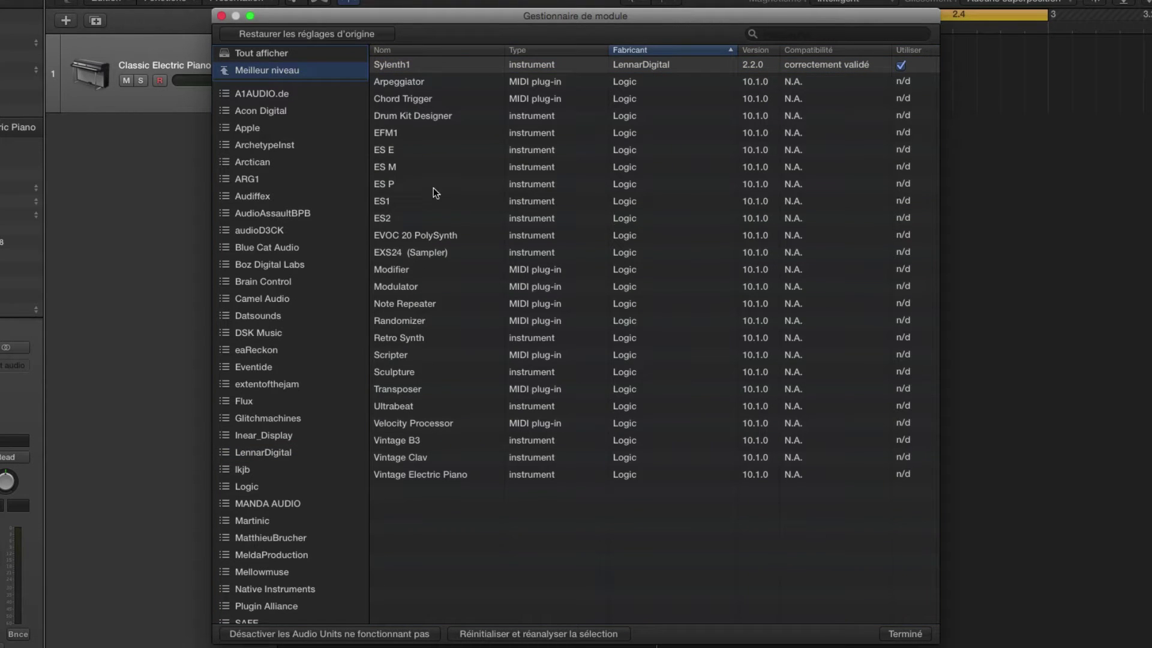
{"action": "left_click", "coordinate": [905, 634]}
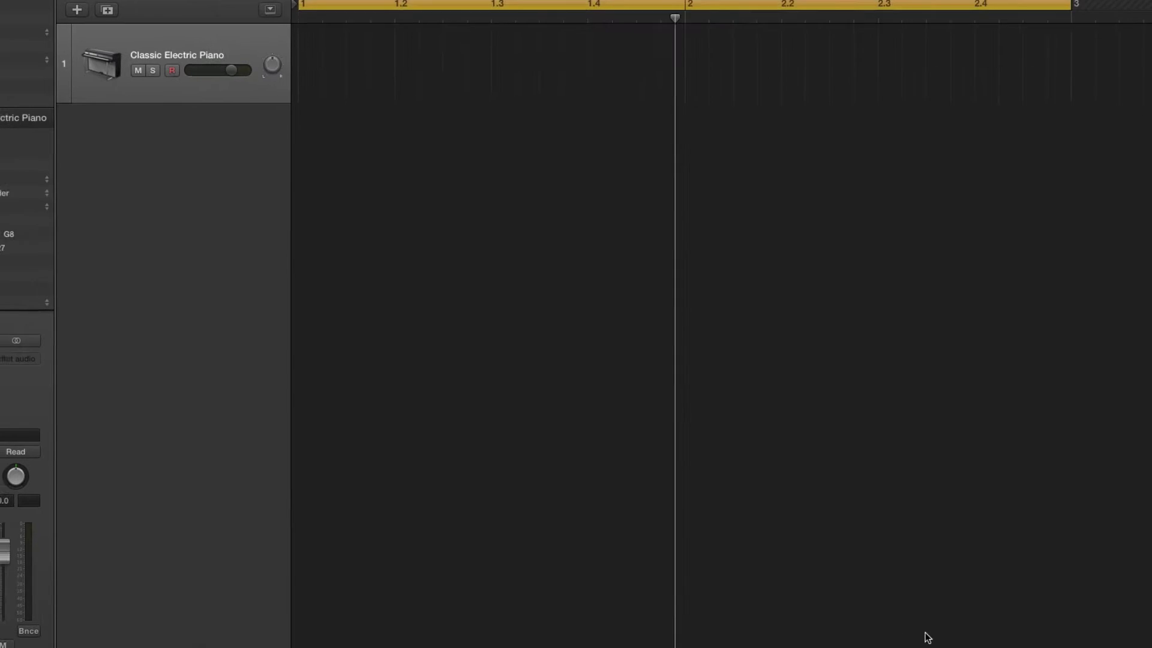
{"action": "left_click", "coordinate": [71, 275]}
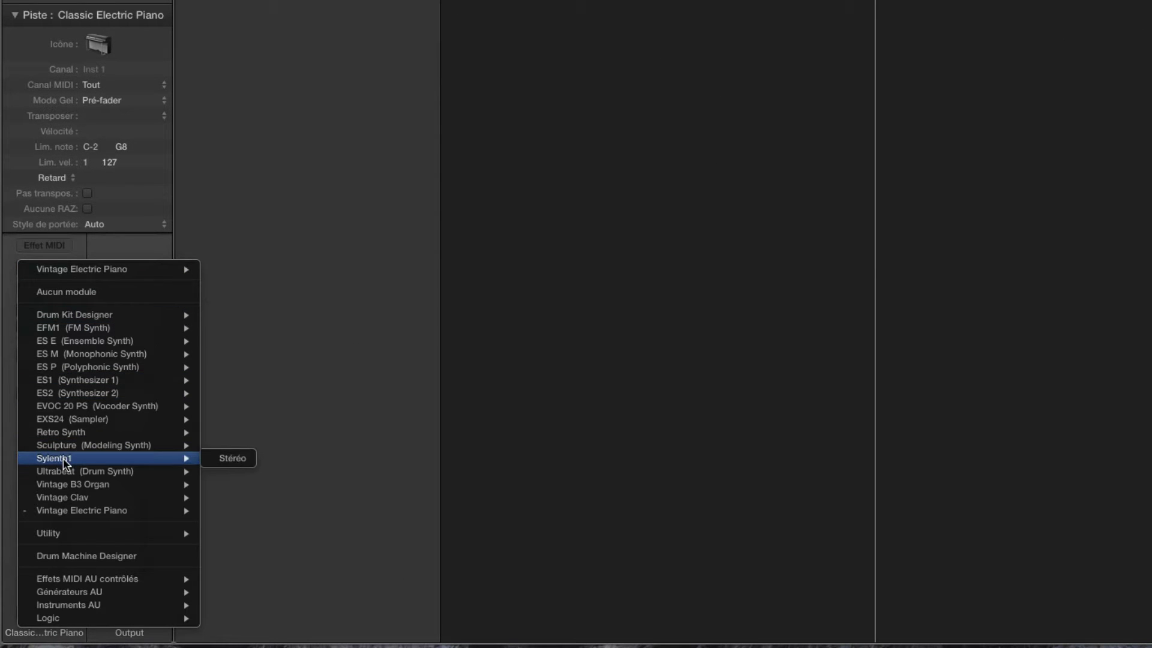
{"action": "mouse_move", "coordinate": [145, 606]}
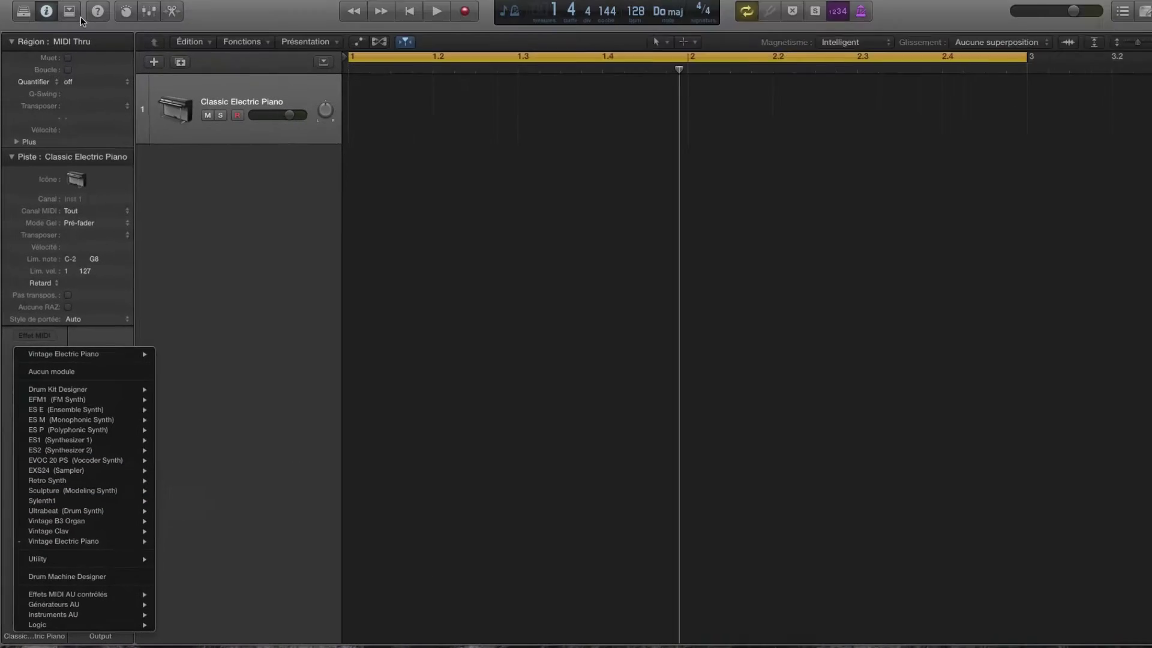
- Reopen the plug-in manager and remove Sylenth1 from the top level (Meilleur niveau)
{"action": "left_click", "coordinate": [60, 7]}
{"action": "mouse_move", "coordinate": [88, 39]}
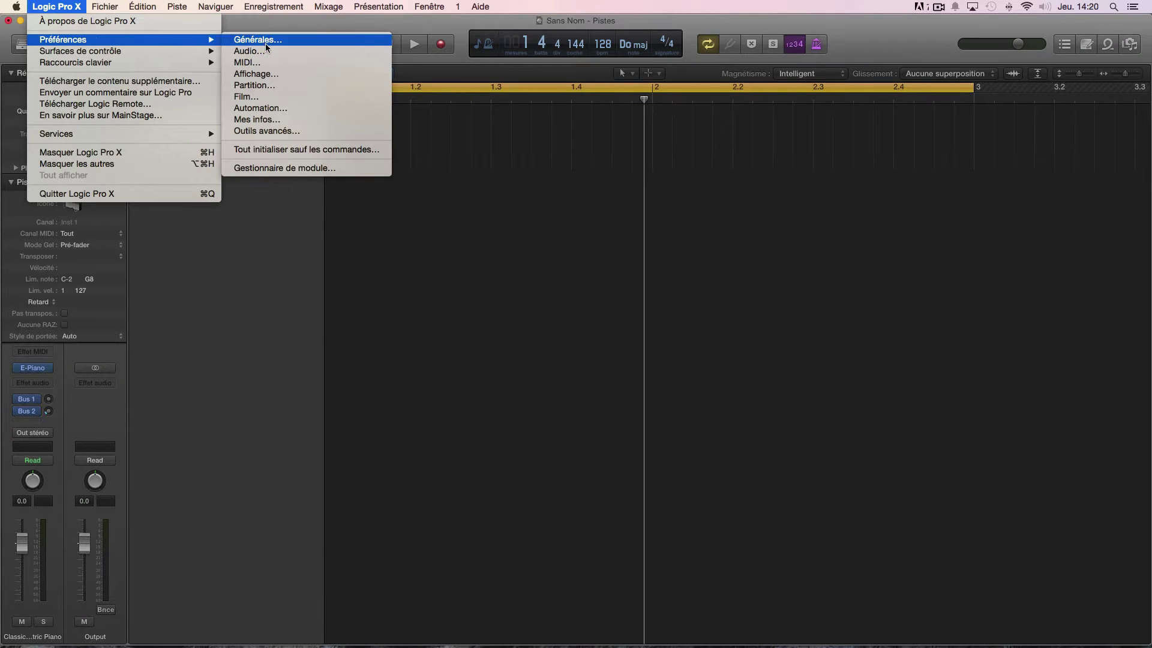
{"action": "left_click", "coordinate": [287, 168]}
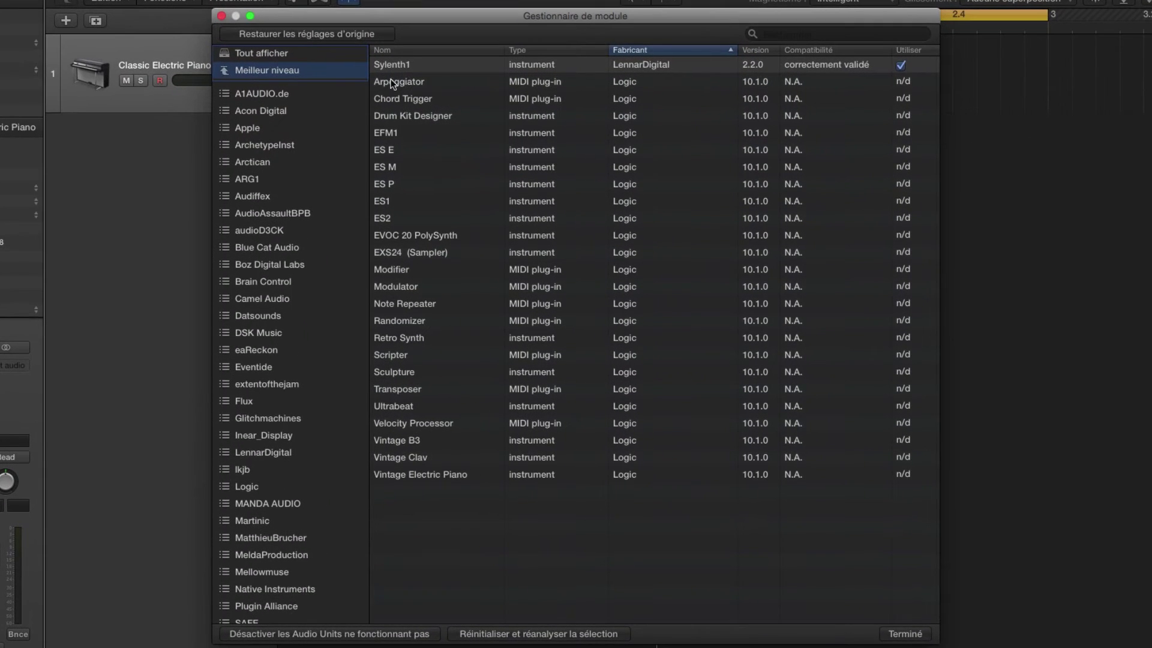
{"action": "left_click", "coordinate": [432, 130]}
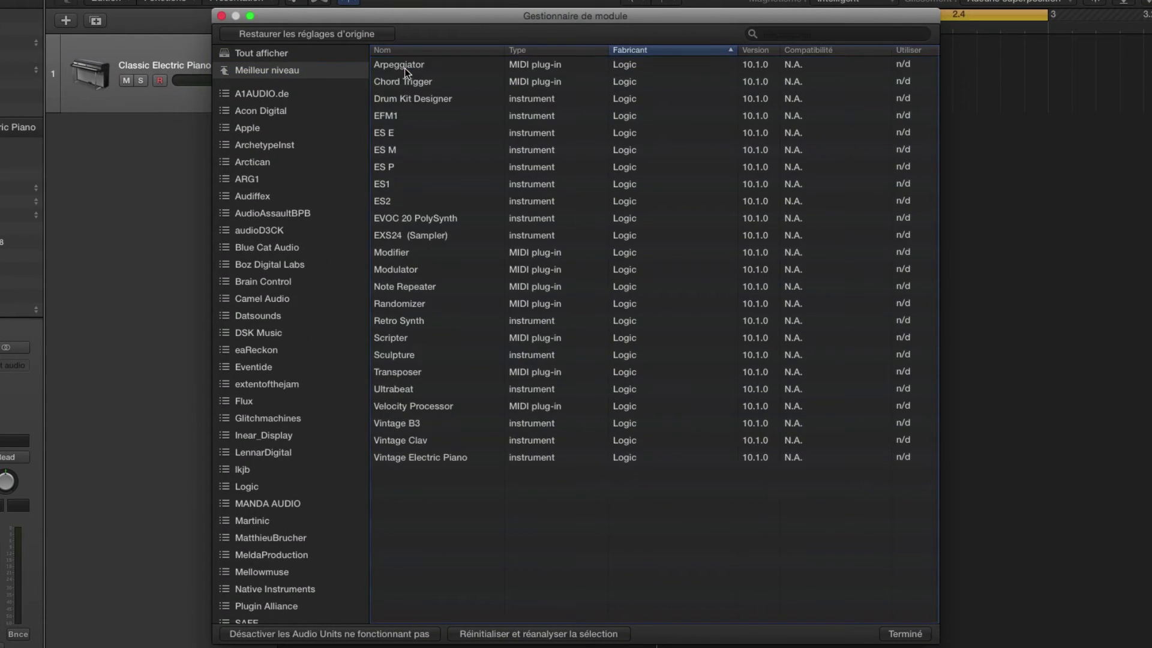
- Create a new plug-in category named DRJ
{"action": "scroll", "coordinate": [293, 189], "scroll_direction": "up", "scroll_amount": 10}
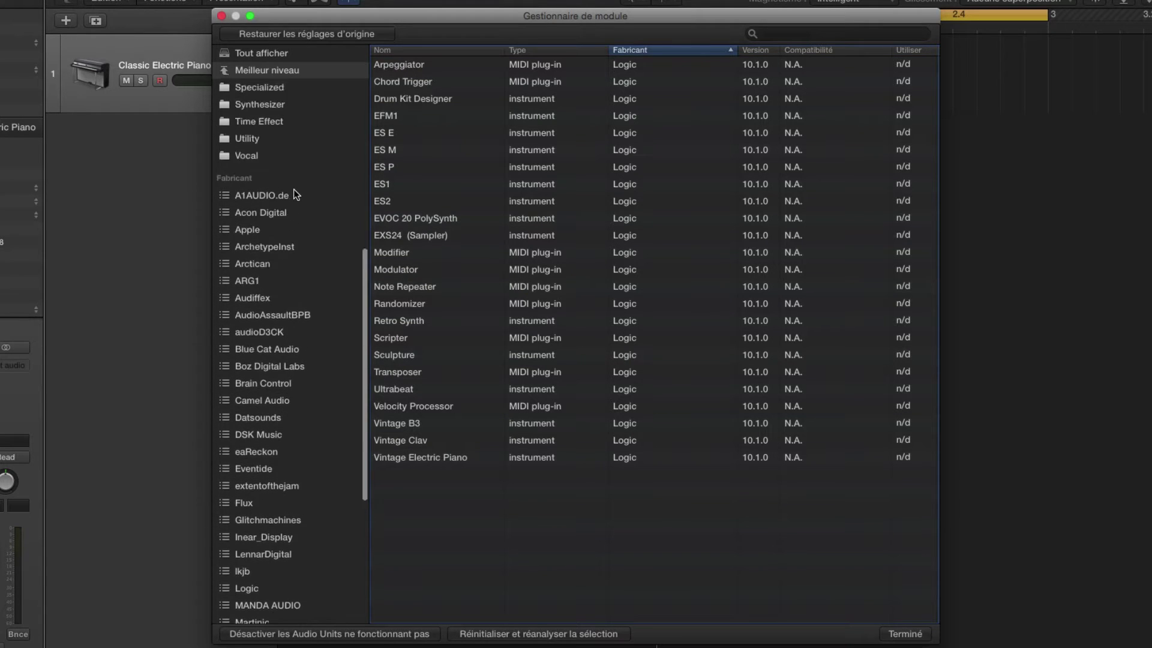
{"action": "scroll", "coordinate": [294, 189], "scroll_direction": "up", "scroll_amount": 4}
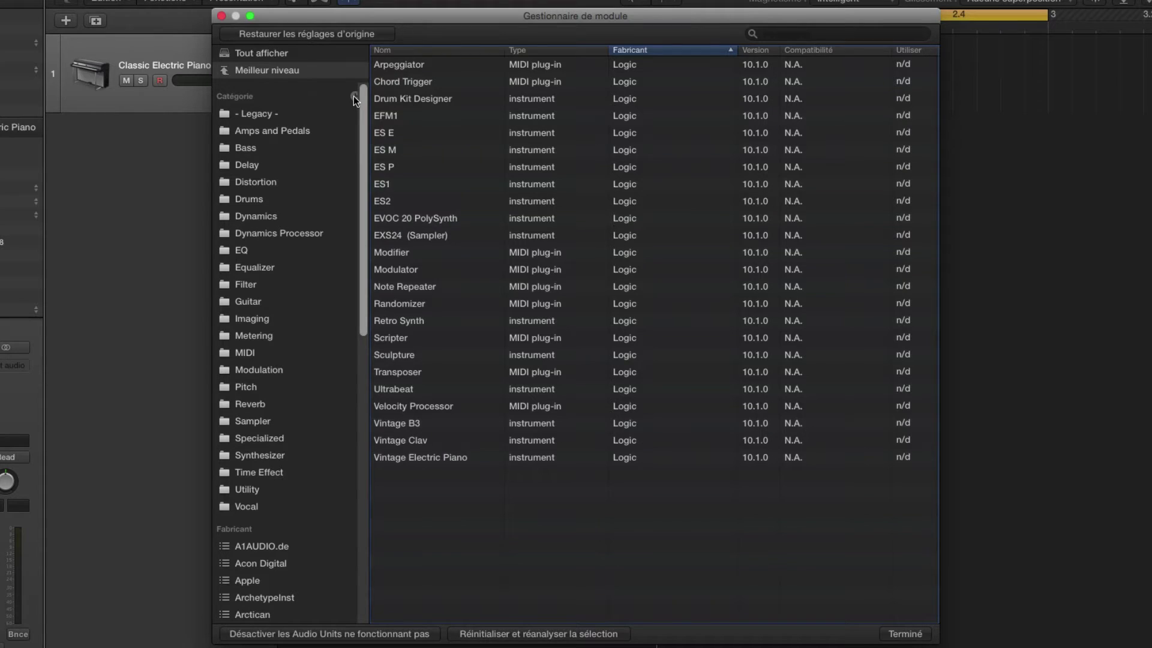
{"action": "left_click", "coordinate": [354, 96]}
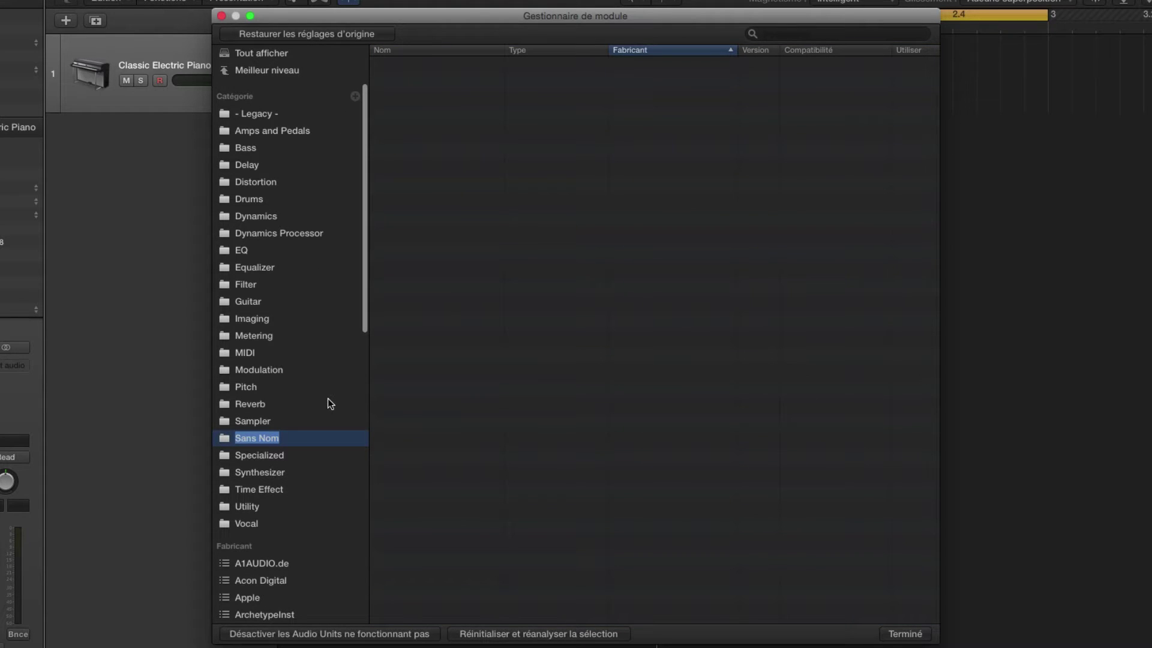
{"action": "type", "text": "DRJ"}
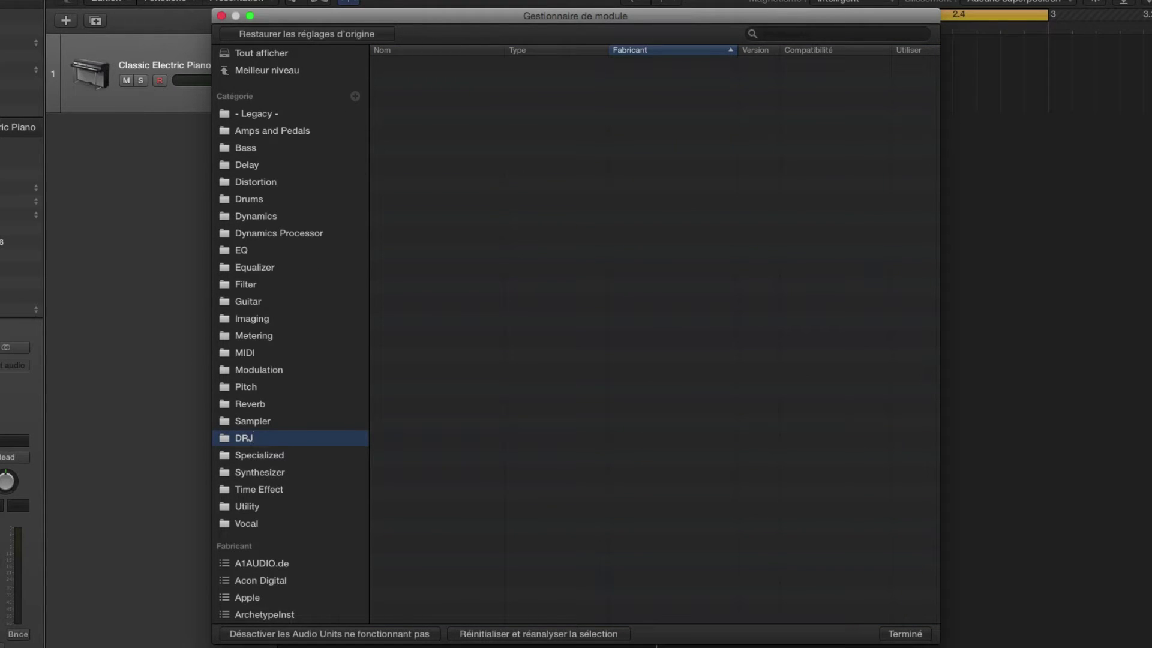
{"action": "key", "text": "Return"}
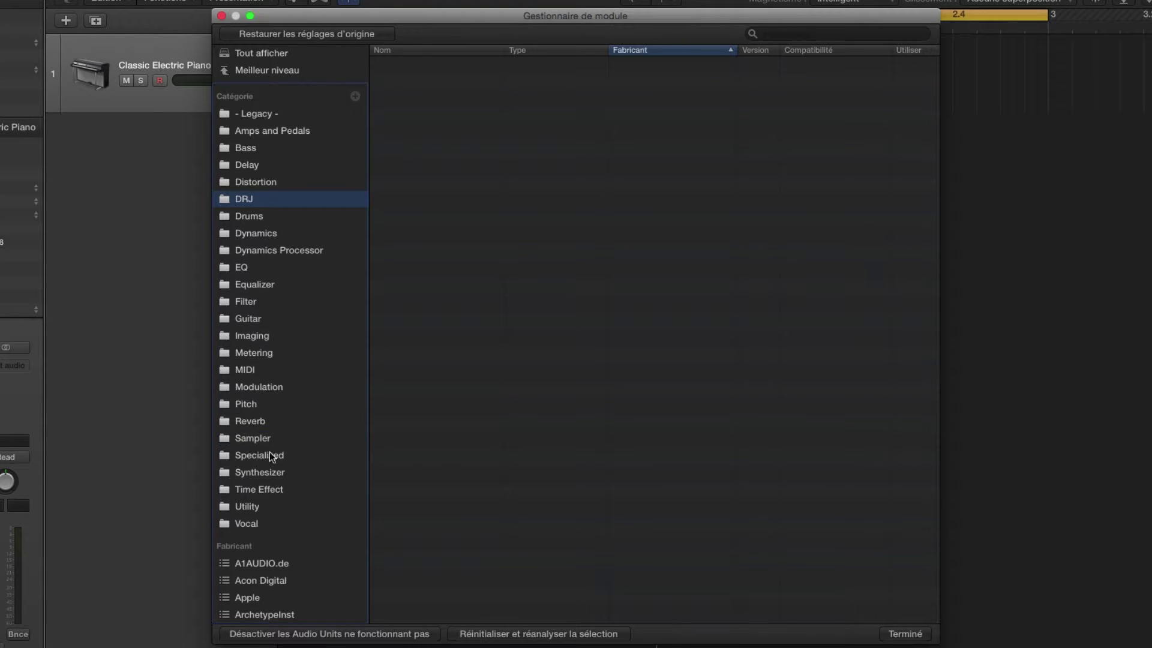
- Add LennarDigital's Sylenth1 to the DRJ category
{"action": "scroll", "coordinate": [276, 444], "scroll_direction": "down", "scroll_amount": 5}
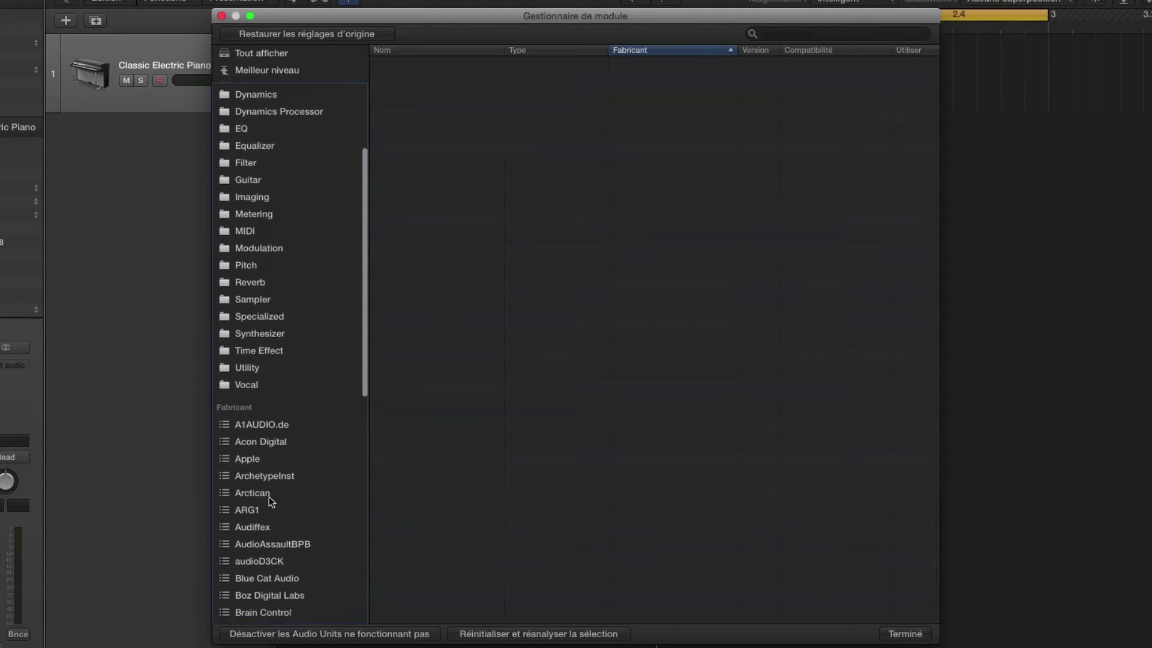
{"action": "scroll", "coordinate": [279, 545], "scroll_direction": "down", "scroll_amount": 3}
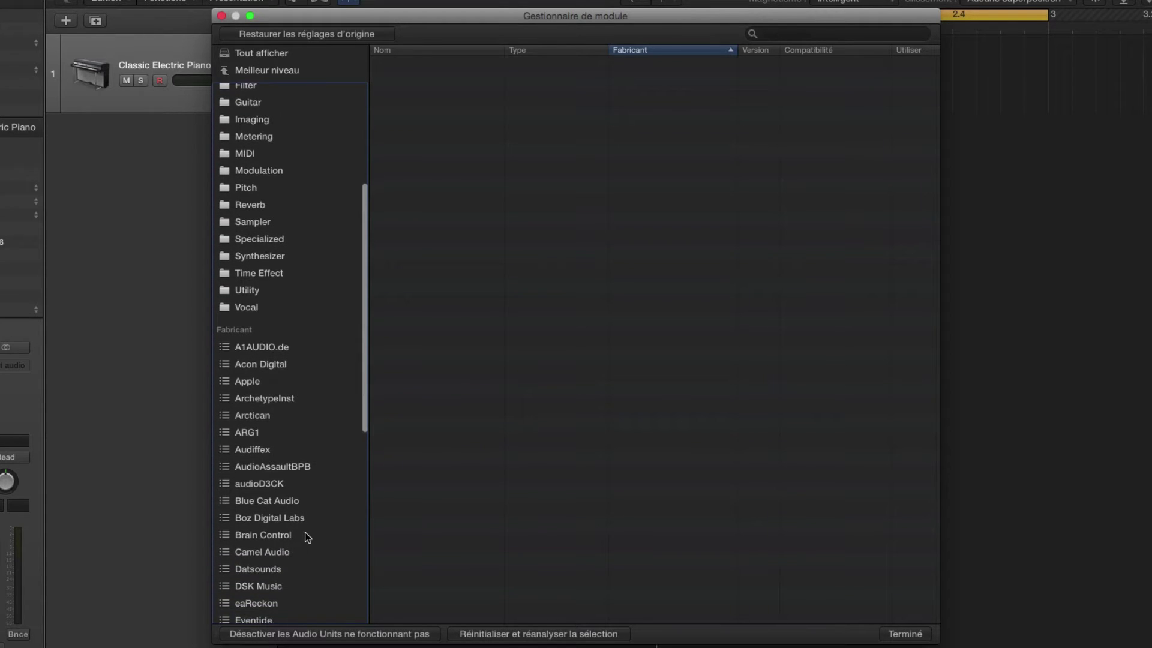
{"action": "scroll", "coordinate": [305, 533], "scroll_direction": "down", "scroll_amount": 5}
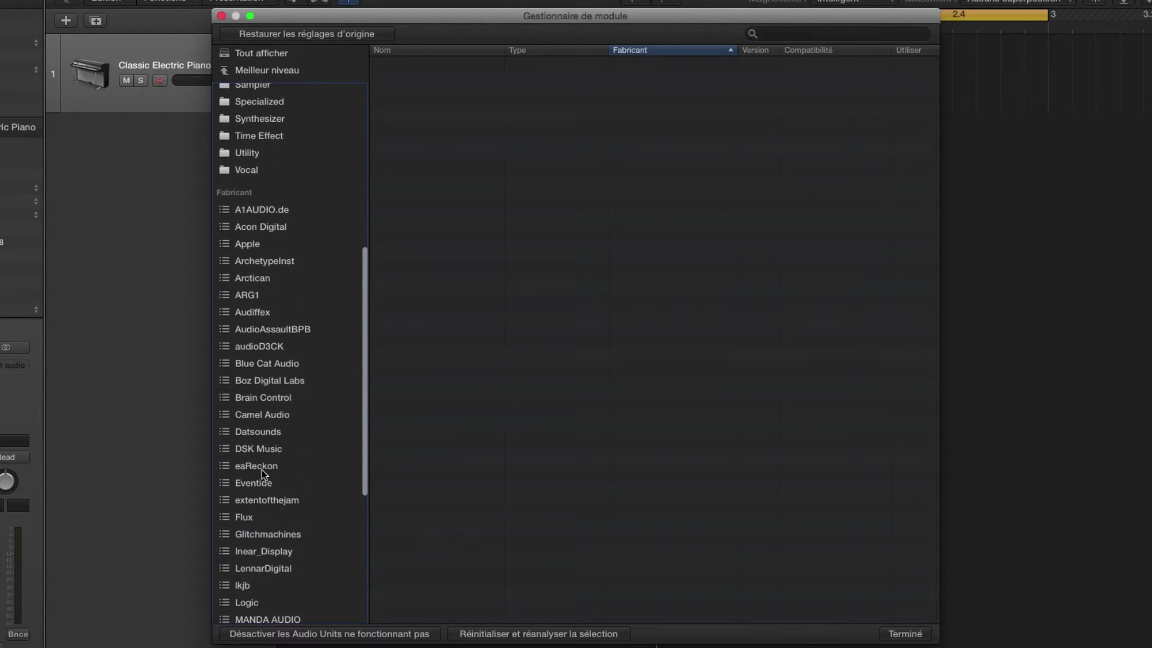
{"action": "scroll", "coordinate": [262, 477], "scroll_direction": "up", "scroll_amount": 1}
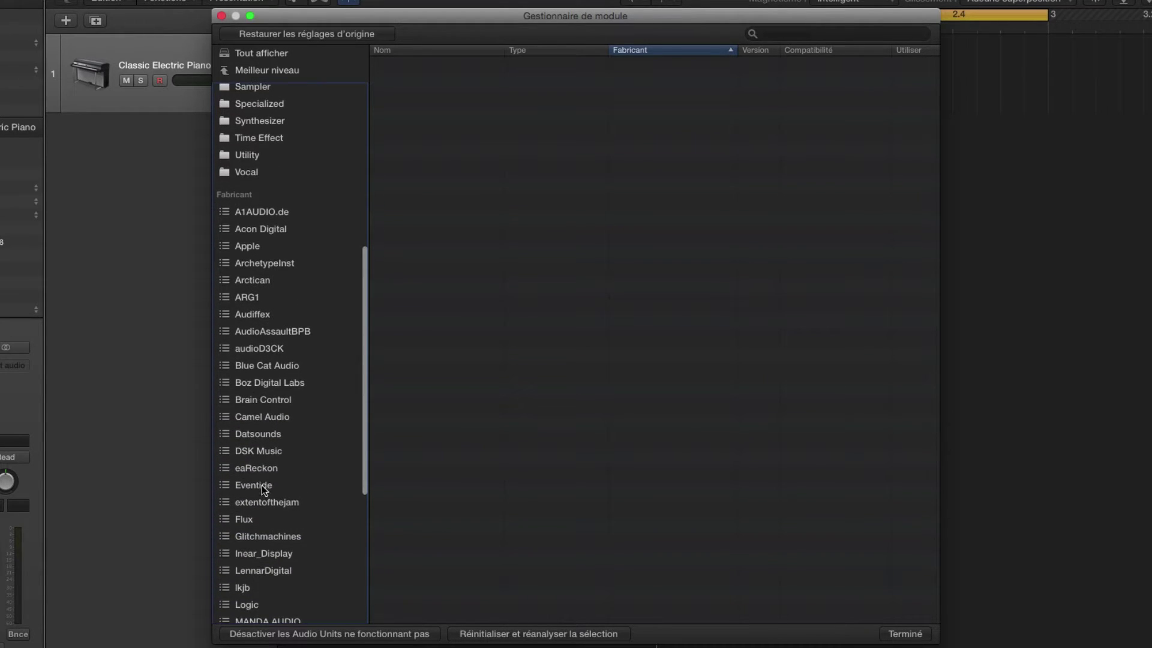
{"action": "left_click", "coordinate": [263, 571]}
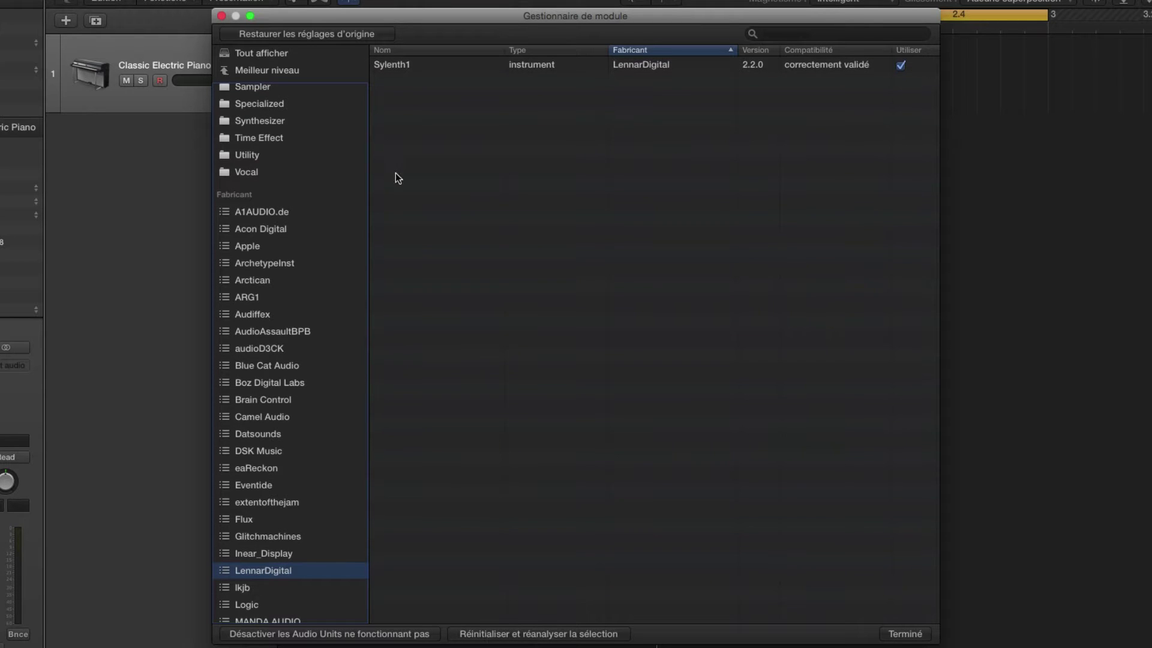
{"action": "scroll", "coordinate": [269, 187], "scroll_direction": "up", "scroll_amount": 12}
{"action": "scroll", "coordinate": [315, 179], "scroll_direction": "down", "scroll_amount": 1}
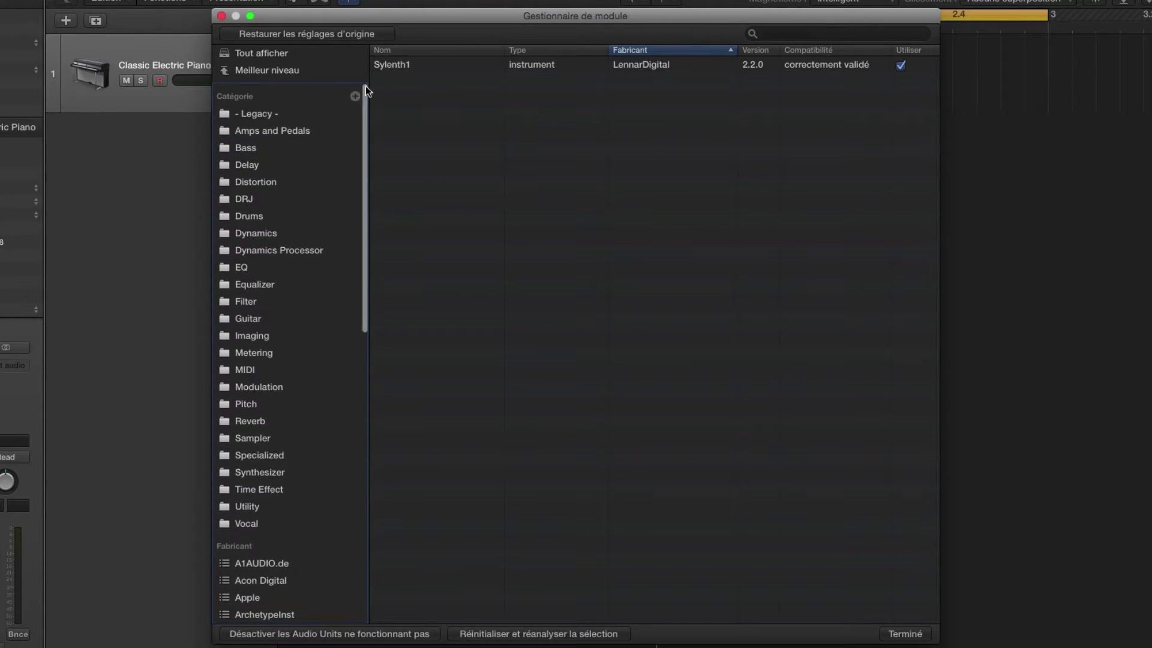
{"action": "left_click_drag", "start_coordinate": [386, 66], "coordinate": [266, 200]}
- Add Camel Audio's CamelCrusher to the DRJ category and close the plug-in manager
{"action": "scroll", "coordinate": [289, 228], "scroll_direction": "down", "scroll_amount": 8}
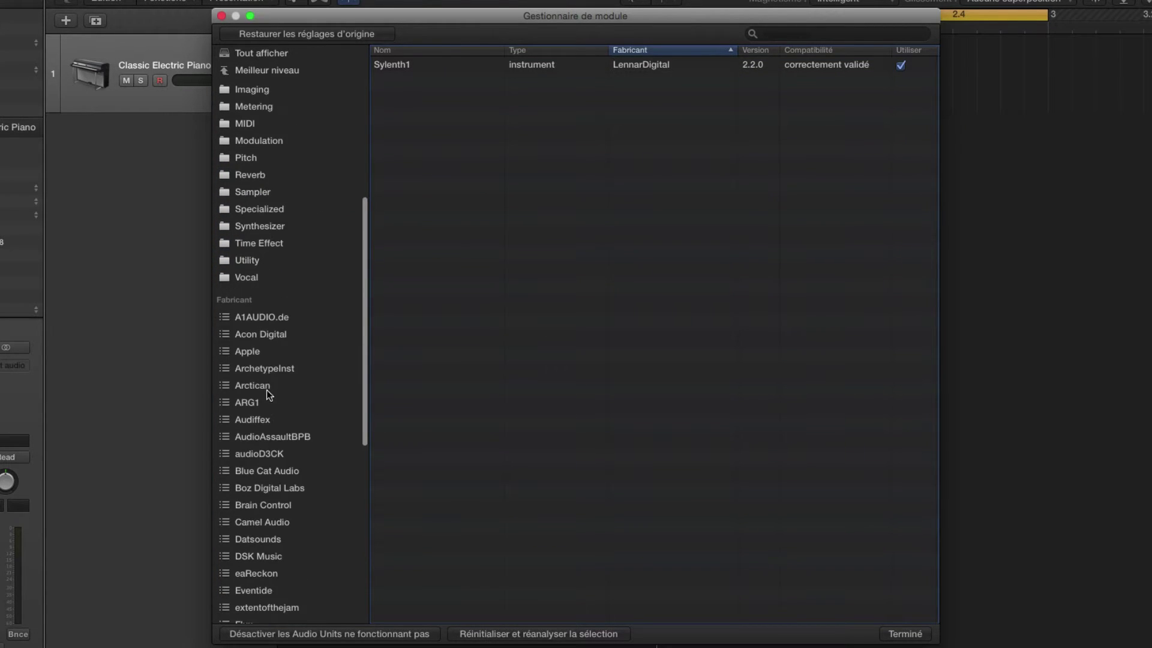
{"action": "scroll", "coordinate": [282, 456], "scroll_direction": "down", "scroll_amount": 1}
{"action": "left_click", "coordinate": [287, 459]}
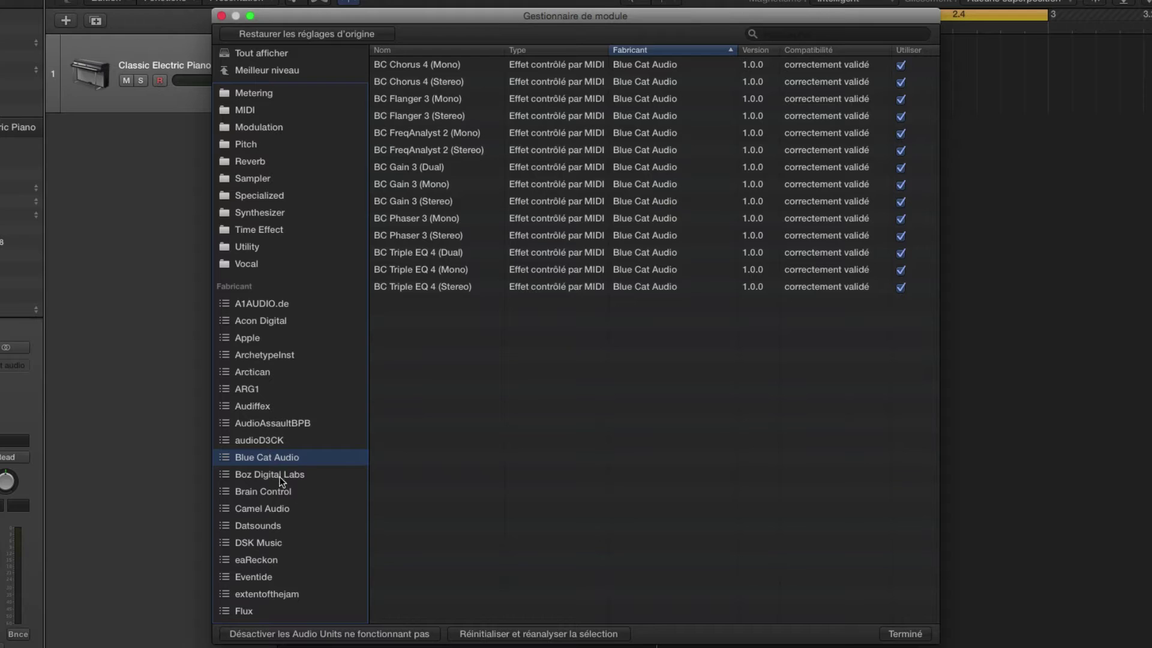
{"action": "left_click", "coordinate": [276, 494]}
{"action": "left_click", "coordinate": [294, 507]}
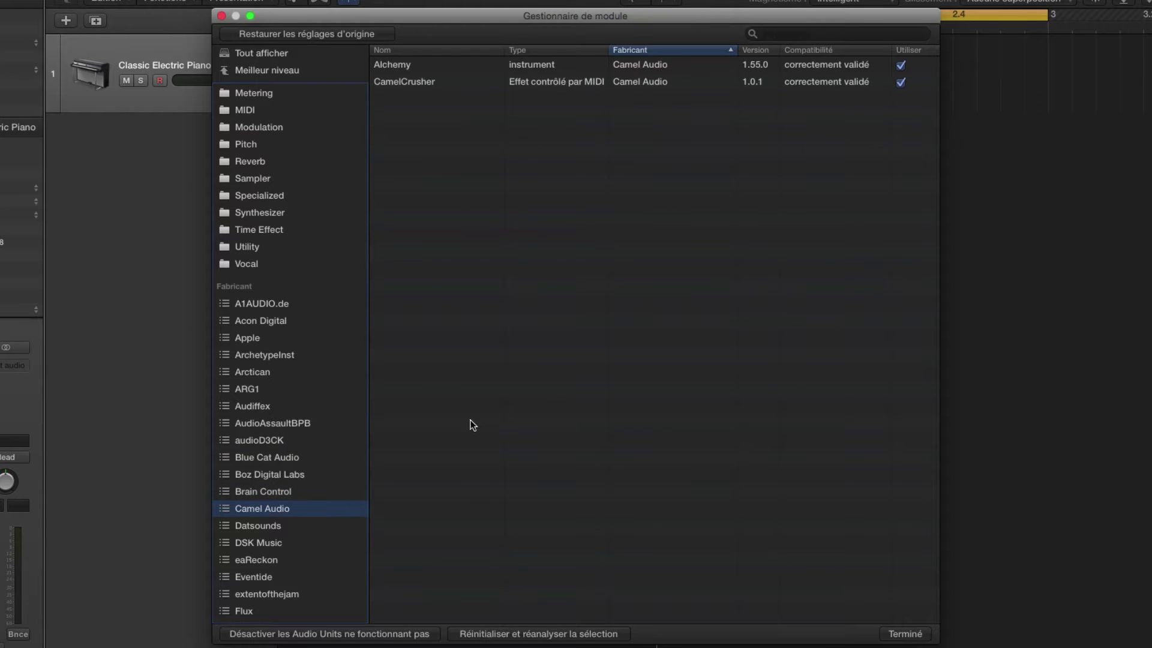
{"action": "left_click", "coordinate": [400, 82]}
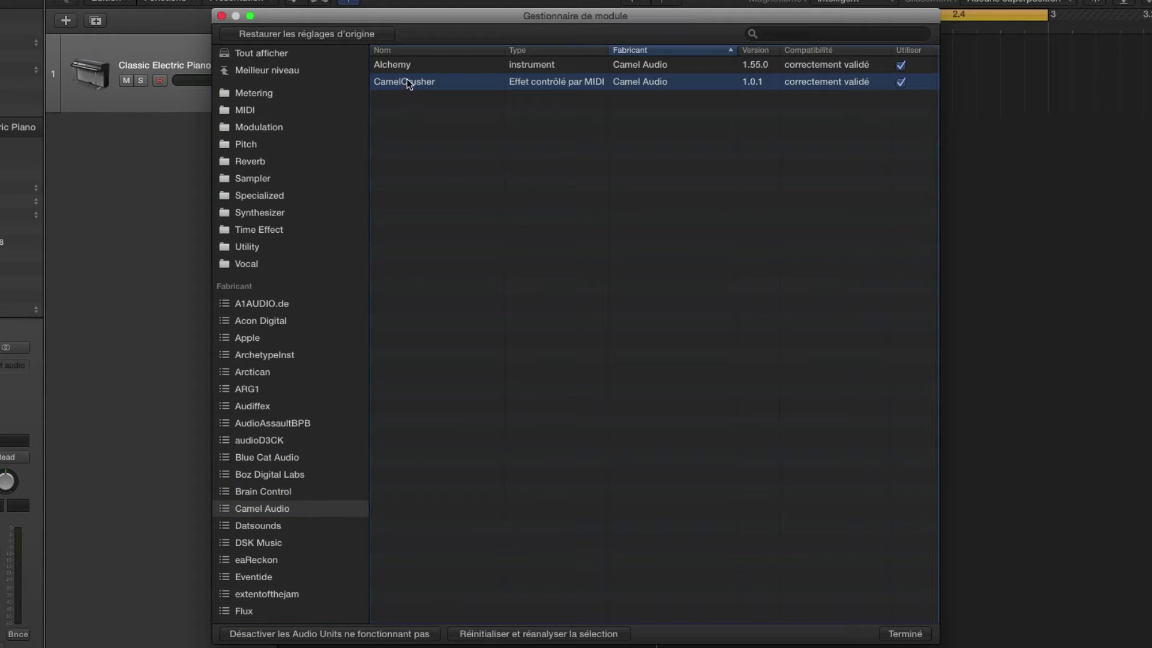
{"action": "scroll", "coordinate": [290, 193], "scroll_direction": "up", "scroll_amount": 5}
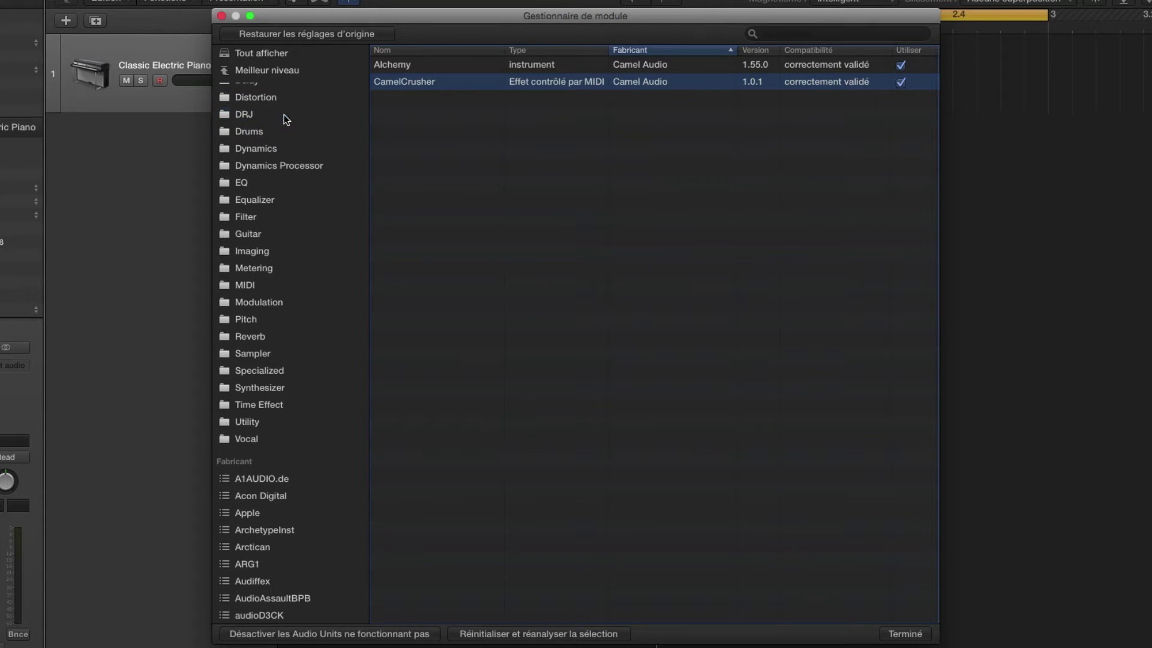
{"action": "left_click", "coordinate": [906, 634]}
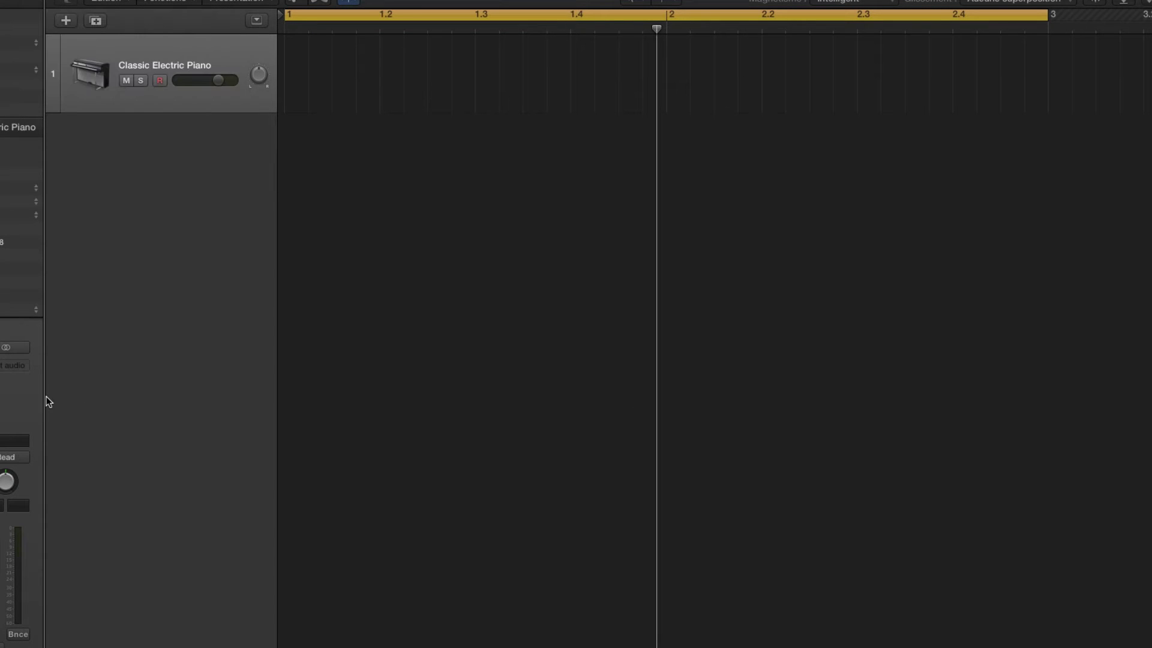
- Examine the plug-ins of the DRJ category among the instrument choices on the Classic Electric Piano channel
{"action": "left_click", "coordinate": [12, 348]}
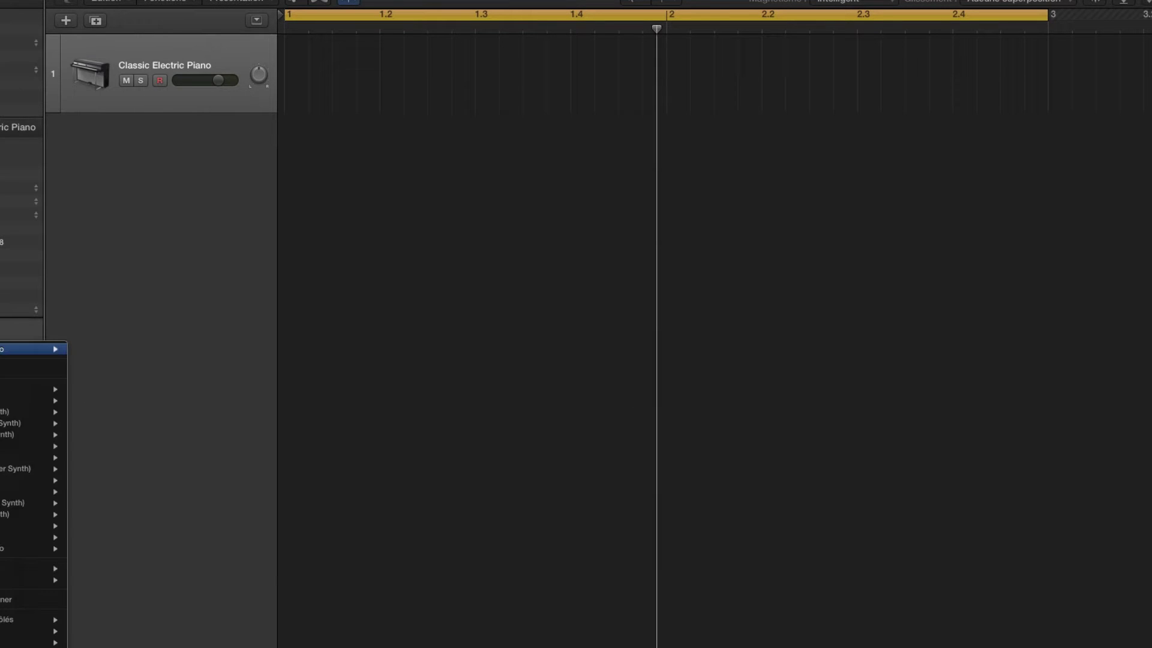
{"action": "mouse_move", "coordinate": [30, 399]}
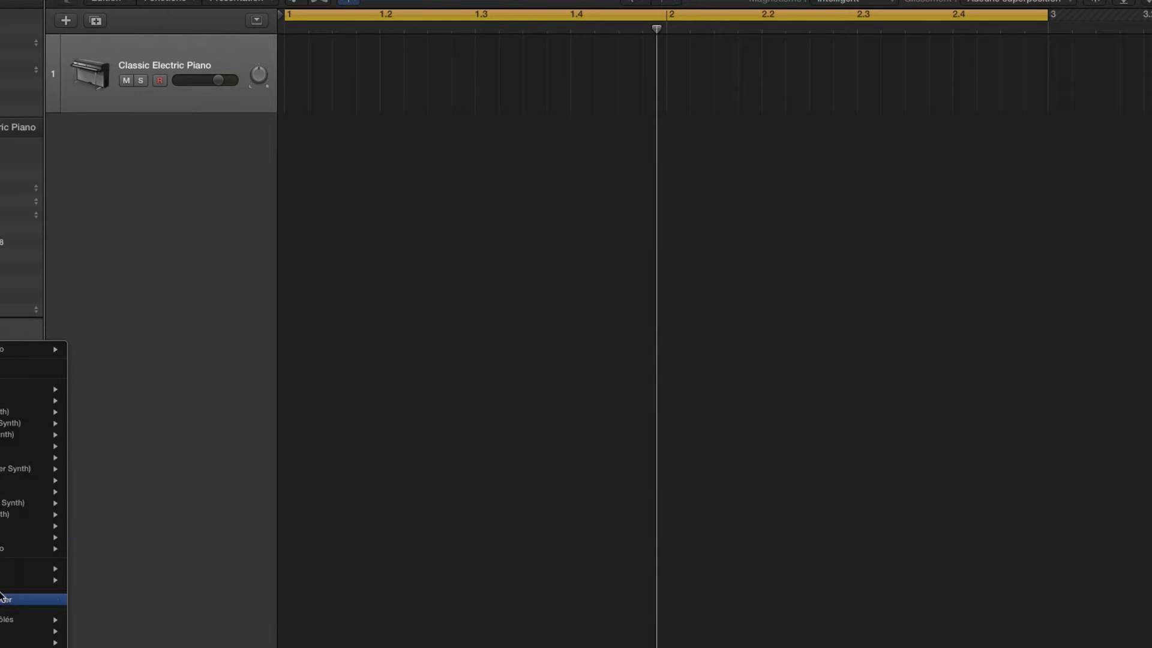
{"action": "mouse_move", "coordinate": [24, 568]}
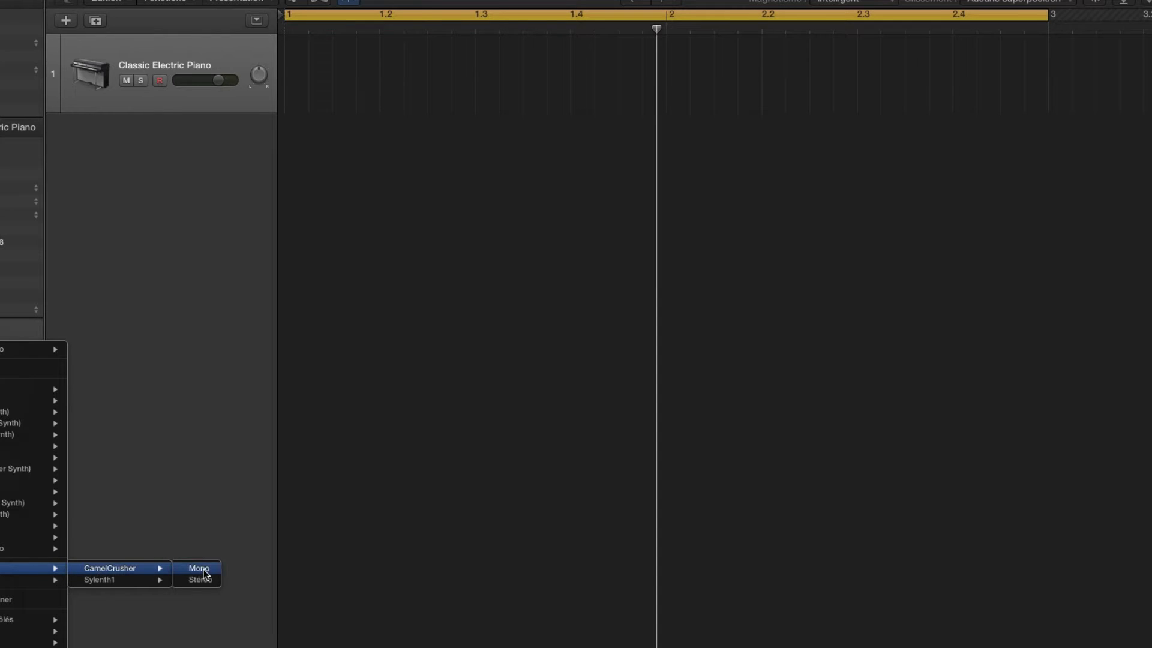
{"action": "mouse_move", "coordinate": [171, 584]}
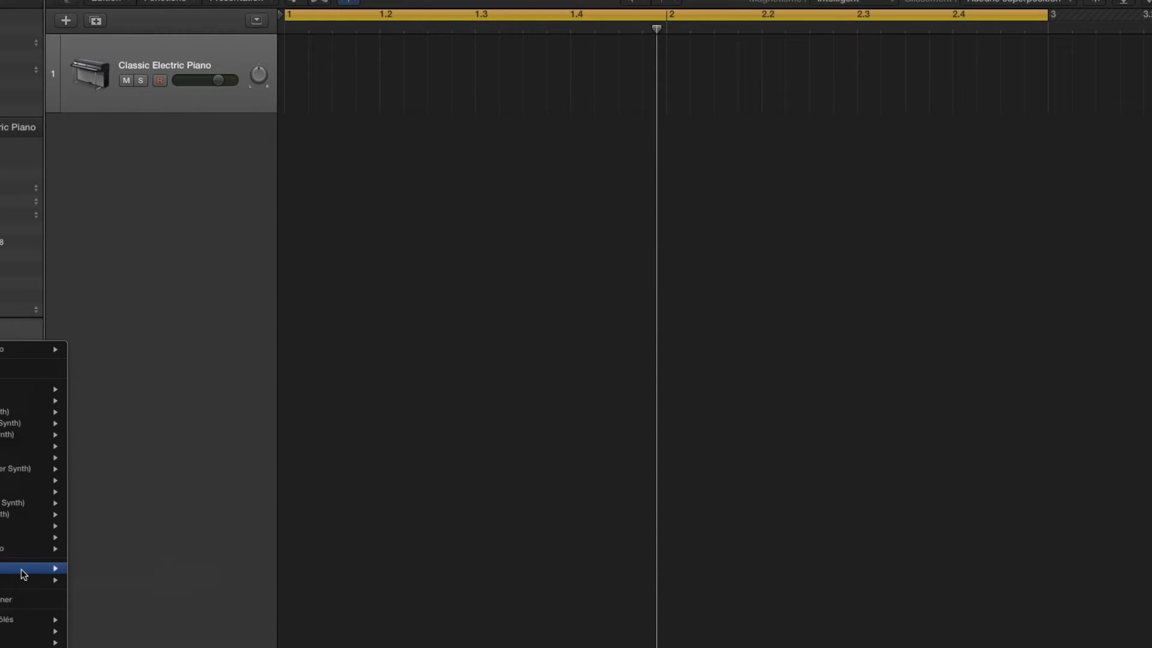
{"action": "left_click", "coordinate": [178, 400]}
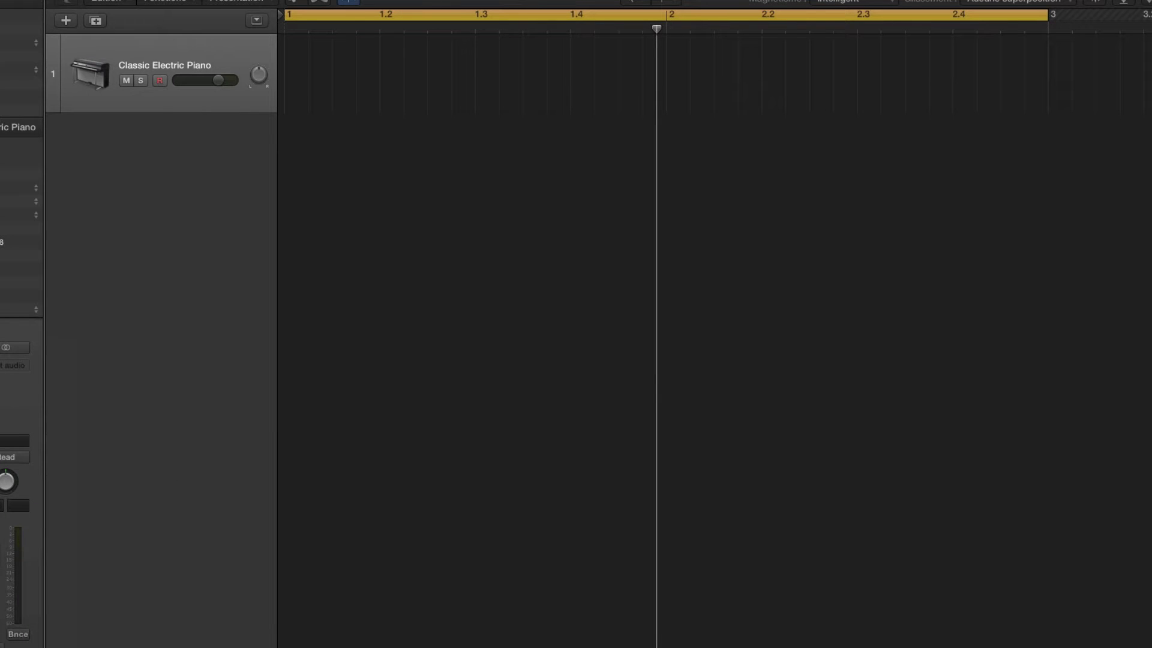
- Reopen the plug-in manager, delete the DRJ category, and close the manager
{"action": "left_click", "coordinate": [36, 0]}
{"action": "mouse_move", "coordinate": [108, 70]}
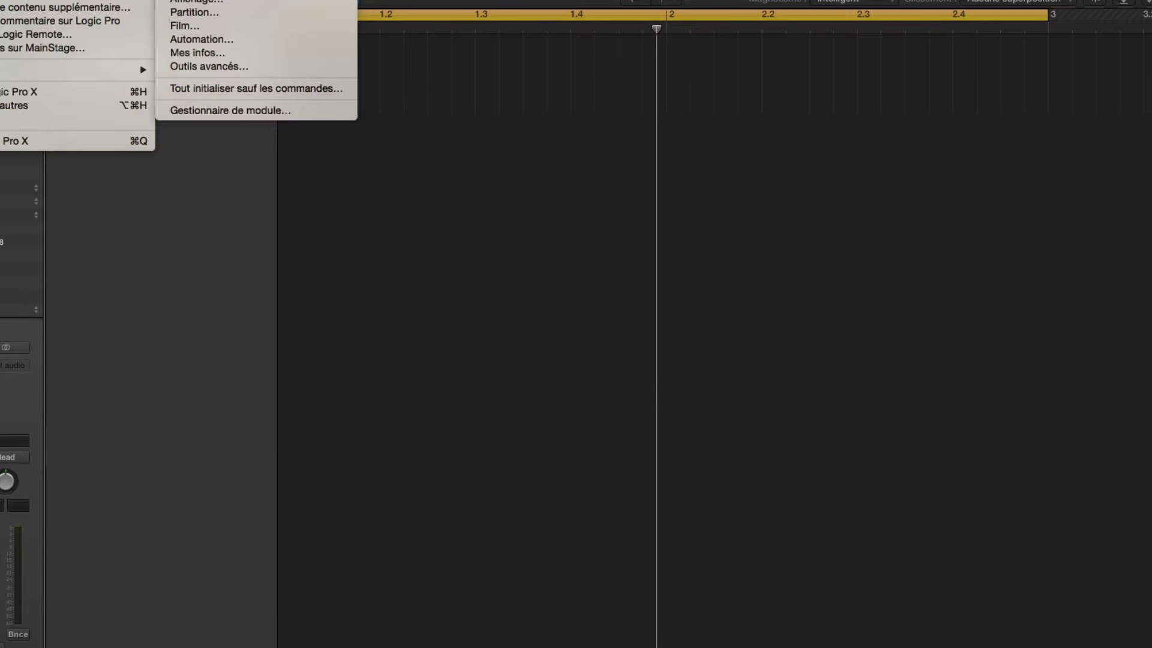
{"action": "left_click", "coordinate": [232, 111]}
{"action": "scroll", "coordinate": [330, 131], "scroll_direction": "up", "scroll_amount": 3}
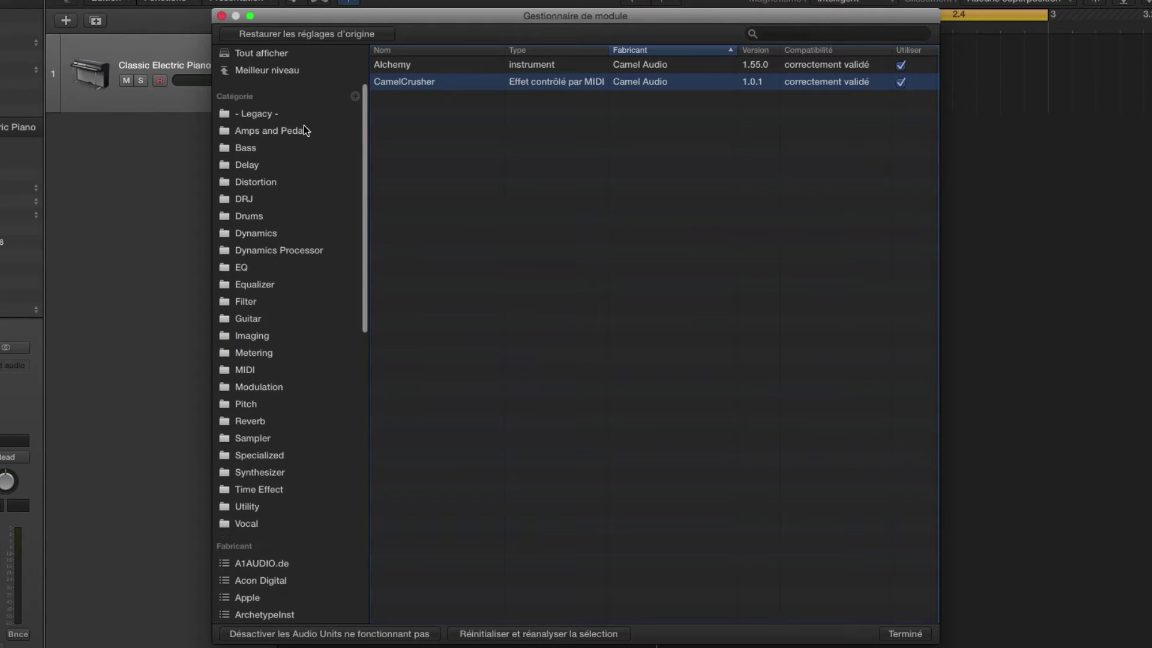
{"action": "left_click", "coordinate": [232, 199]}
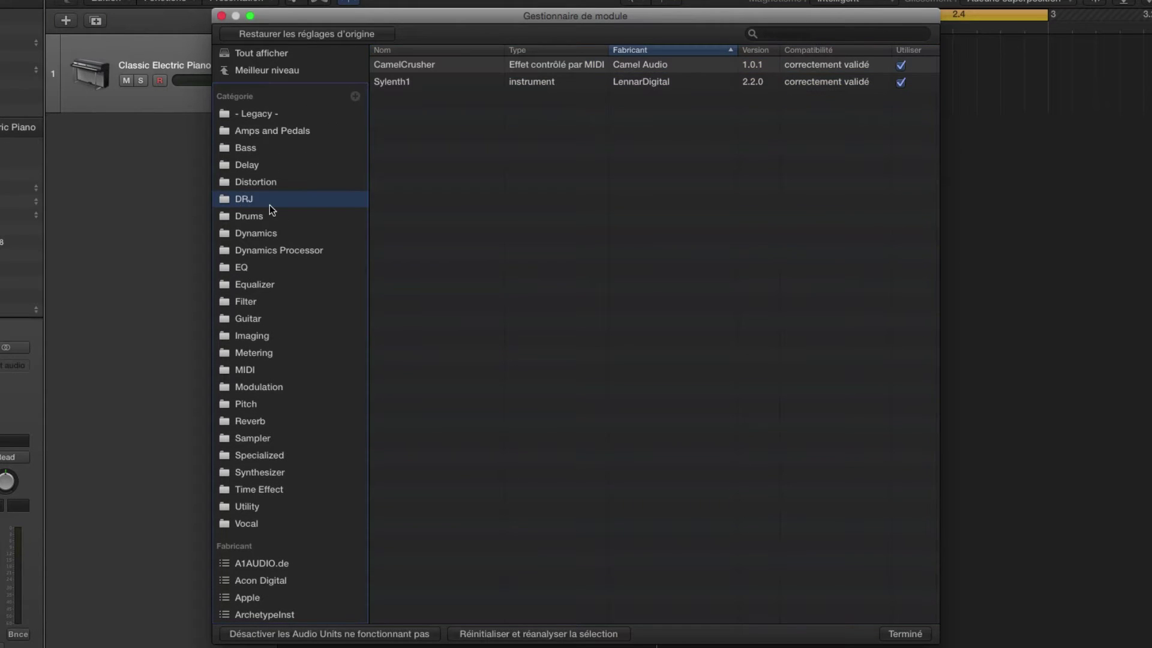
{"action": "key", "text": "BackSpace"}
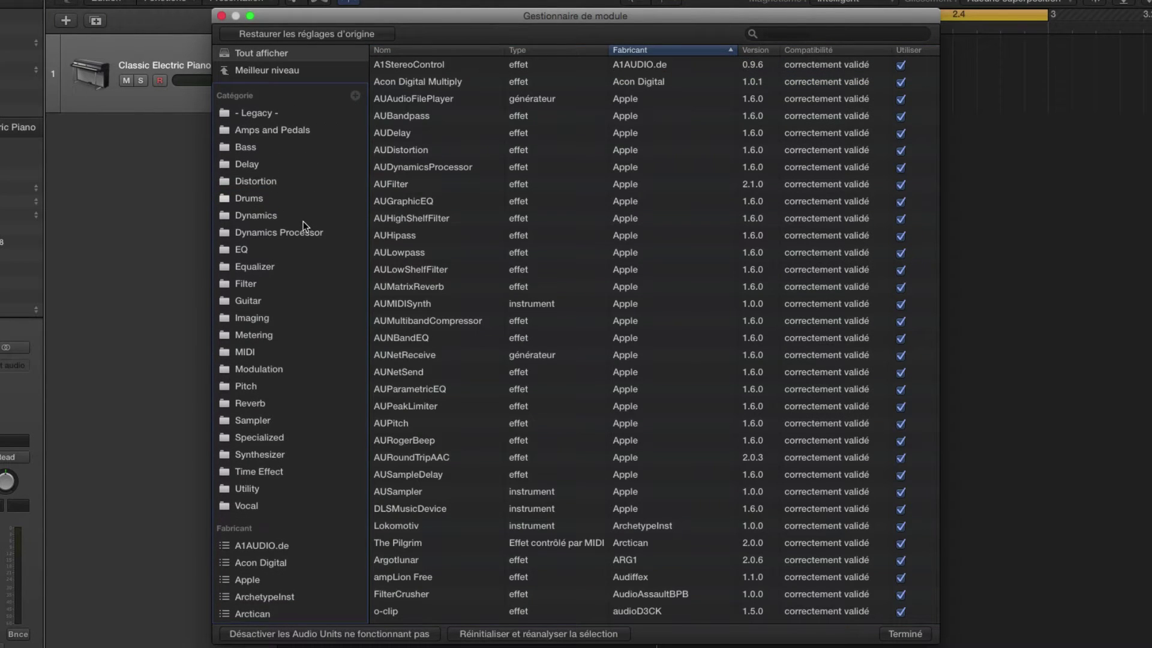
{"action": "scroll", "coordinate": [304, 221], "scroll_direction": "down", "scroll_amount": 10}
{"action": "left_click", "coordinate": [903, 634]}
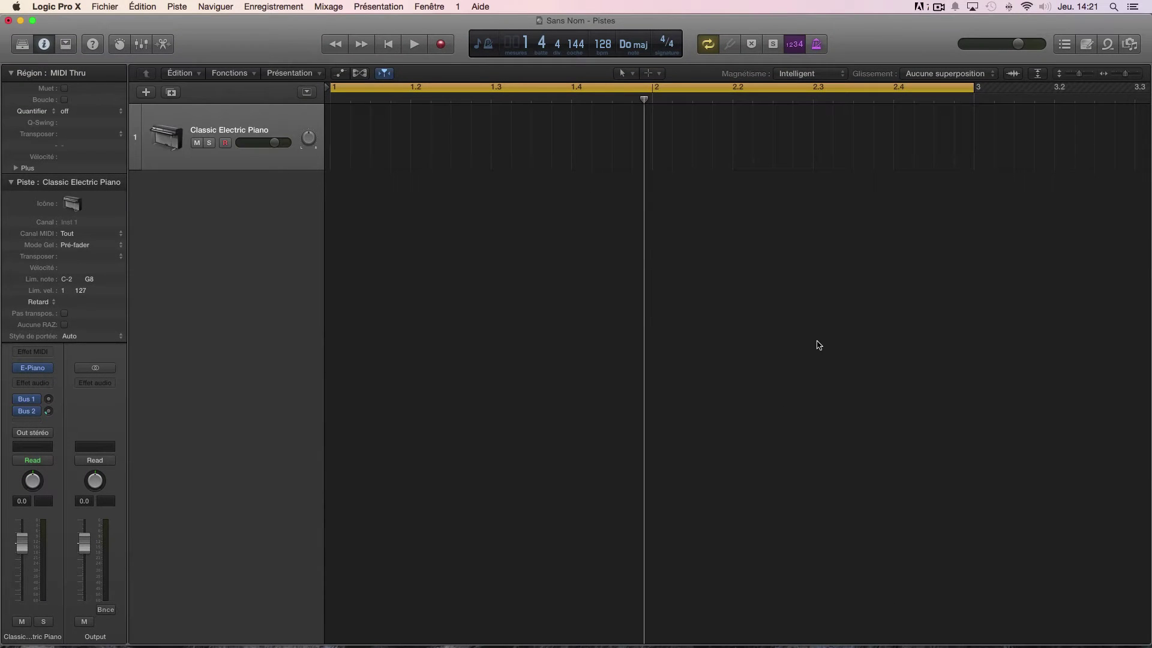
- Return the playhead to the start of the project
{"action": "left_click", "coordinate": [388, 44]}
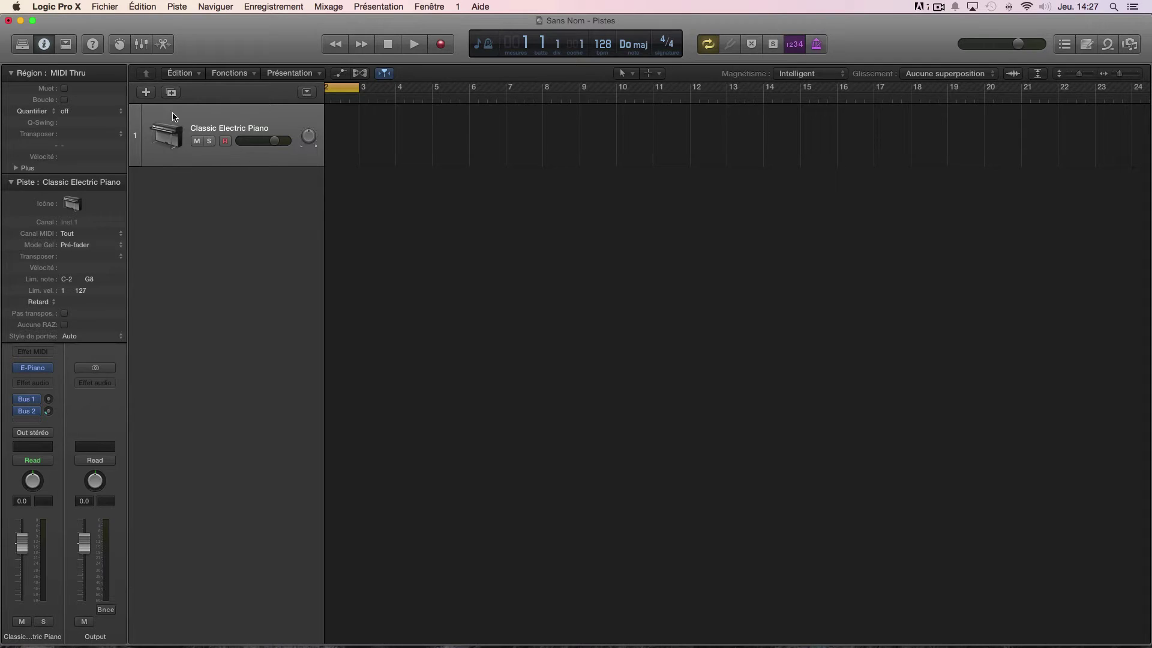
- Add one Drummer track in the Électronique genre with Output 1 + 2
{"action": "left_click", "coordinate": [146, 92]}
{"action": "left_click", "coordinate": [678, 60]}
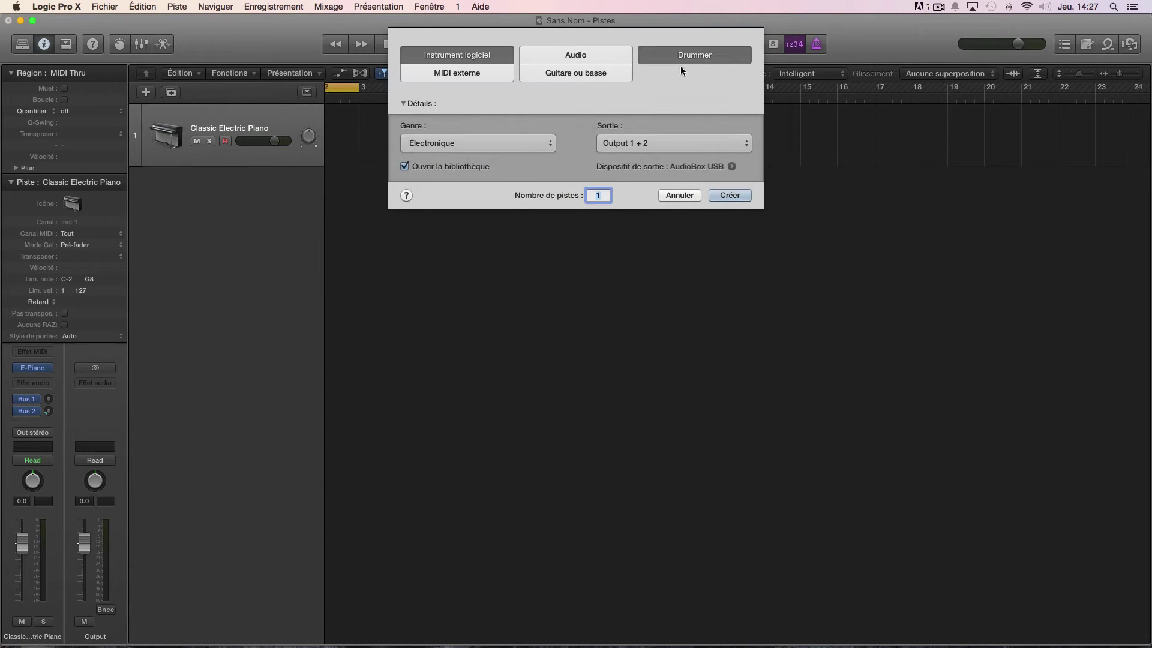
{"action": "left_click", "coordinate": [729, 199]}
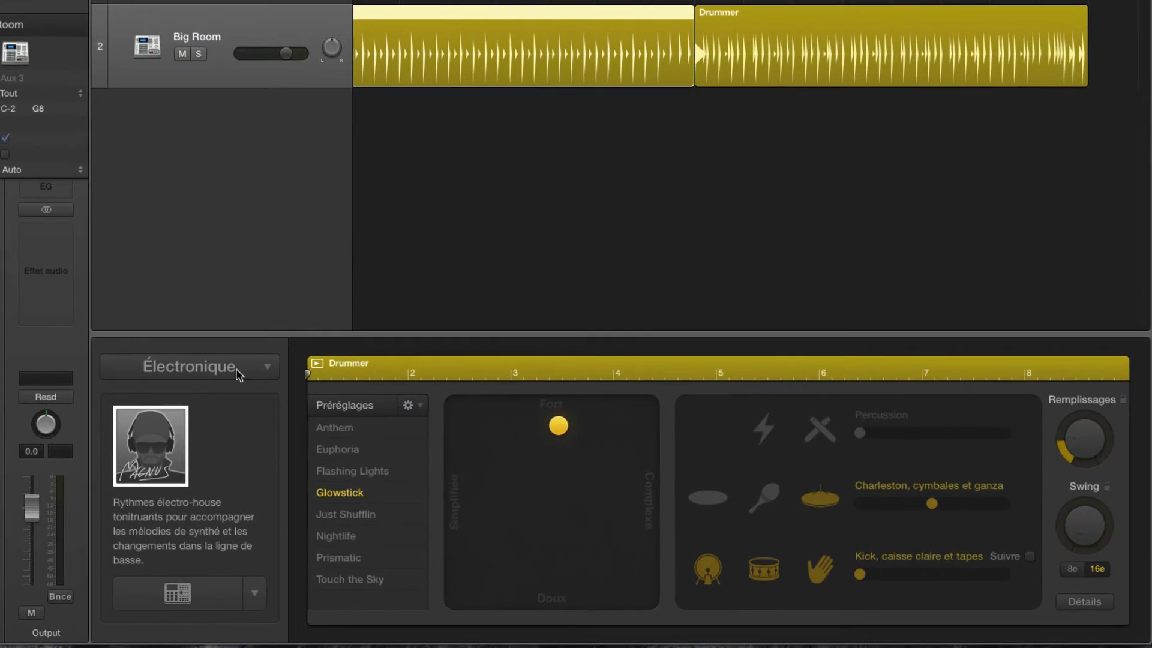
- Look over the Drummer genres and read the descriptions of the Électronique drummers Magnus, Leah, Jasper, Ronnie and Julian
{"action": "left_click", "coordinate": [470, 441]}
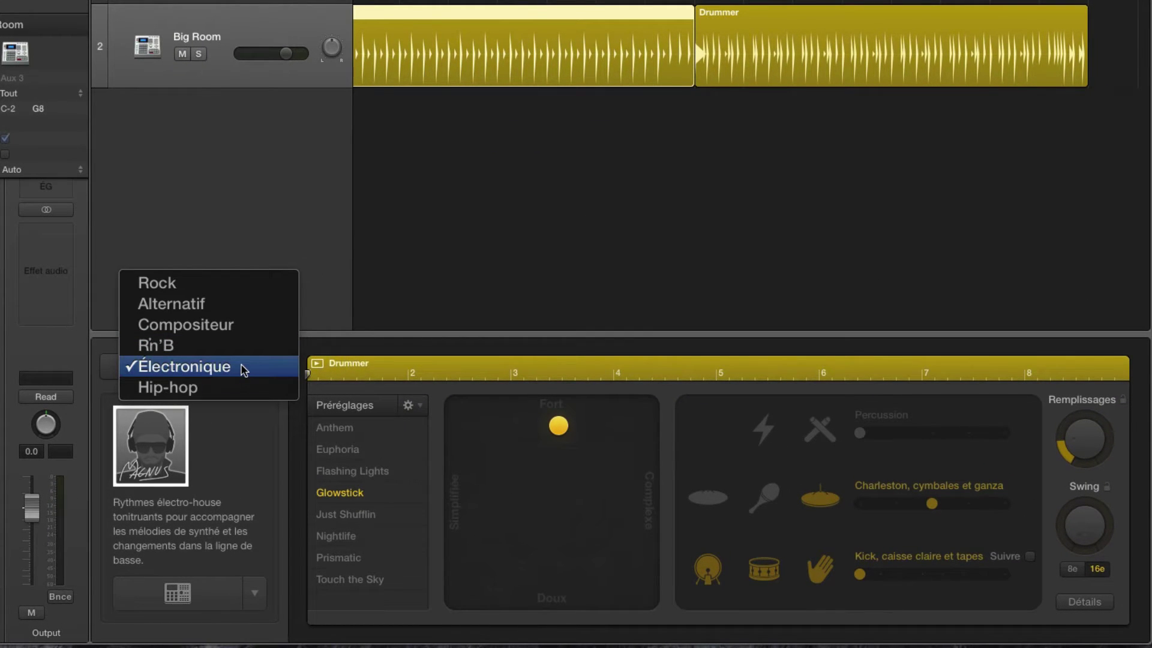
{"action": "left_click", "coordinate": [252, 439]}
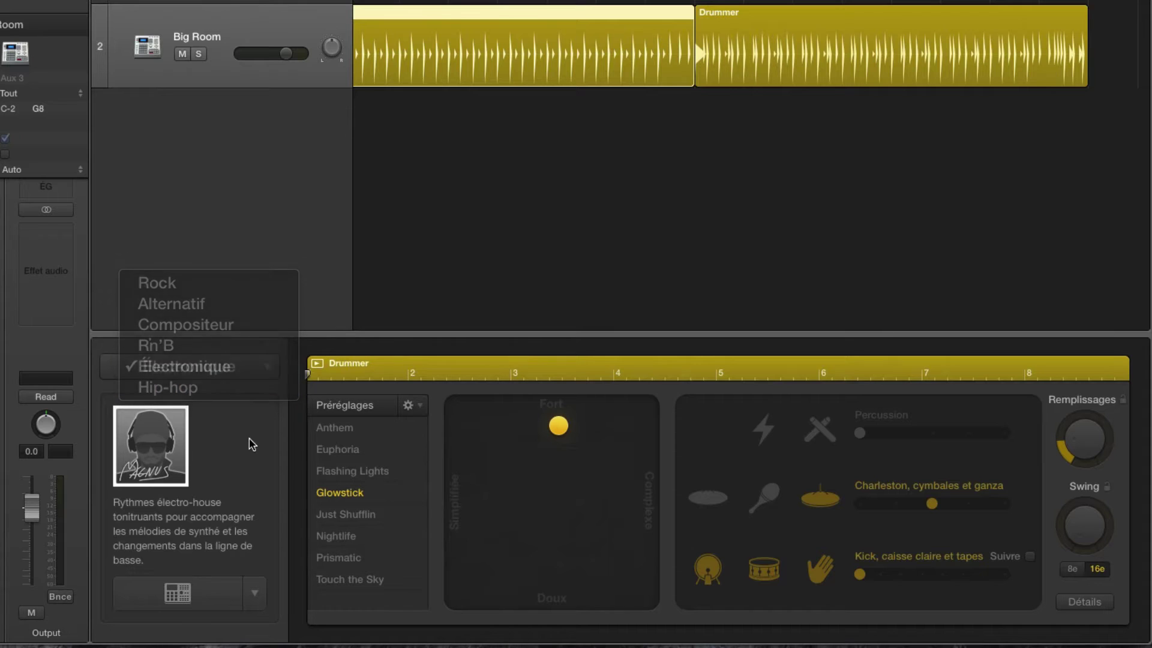
{"action": "left_click", "coordinate": [163, 461]}
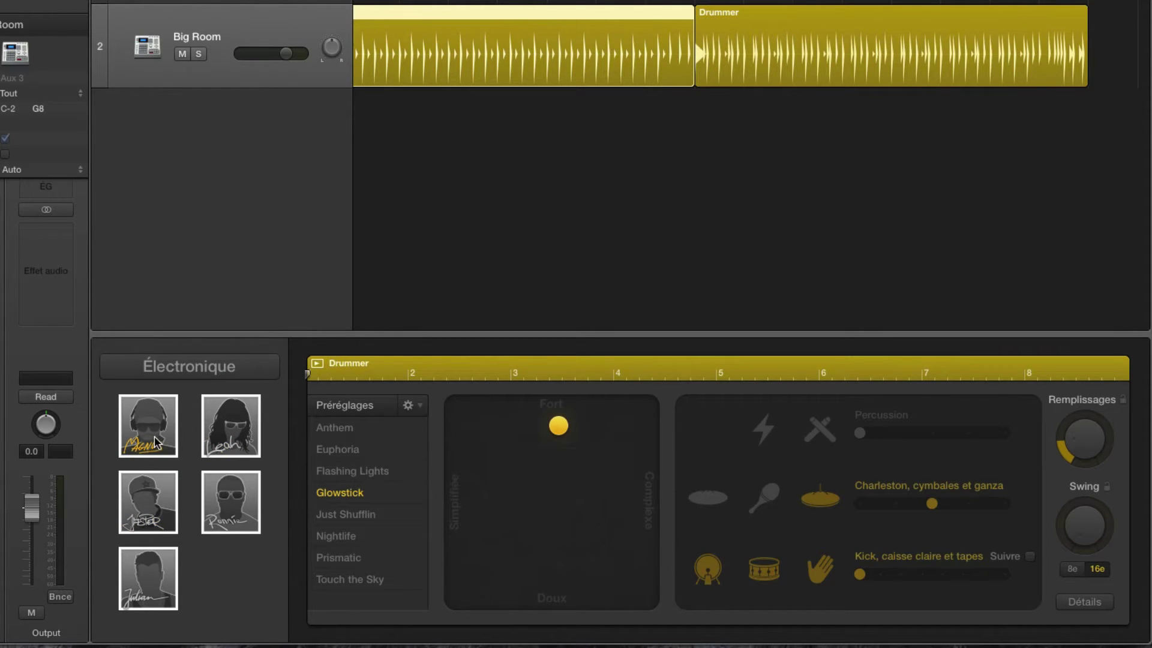
{"action": "mouse_move", "coordinate": [155, 442]}
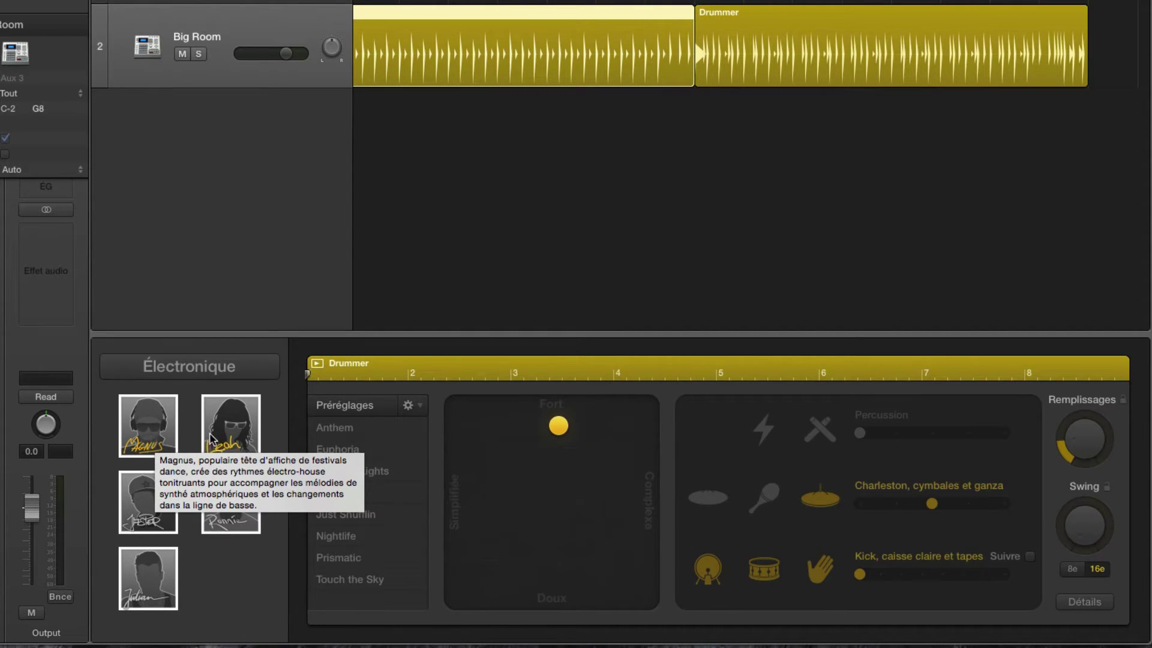
{"action": "mouse_move", "coordinate": [223, 433]}
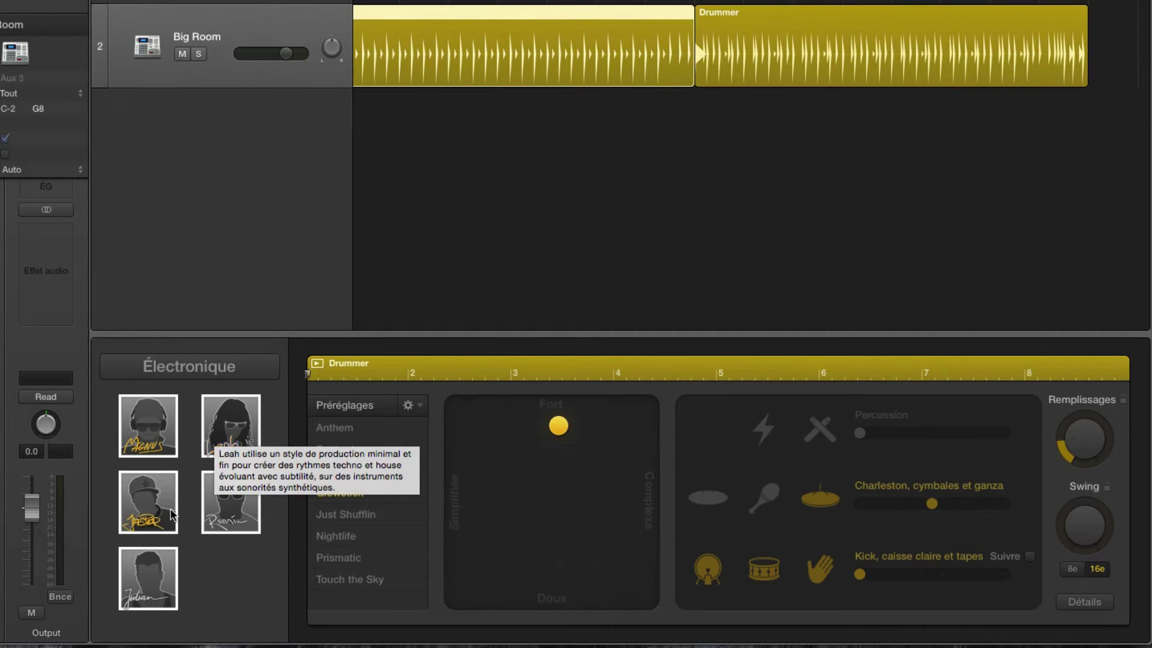
{"action": "mouse_move", "coordinate": [159, 515]}
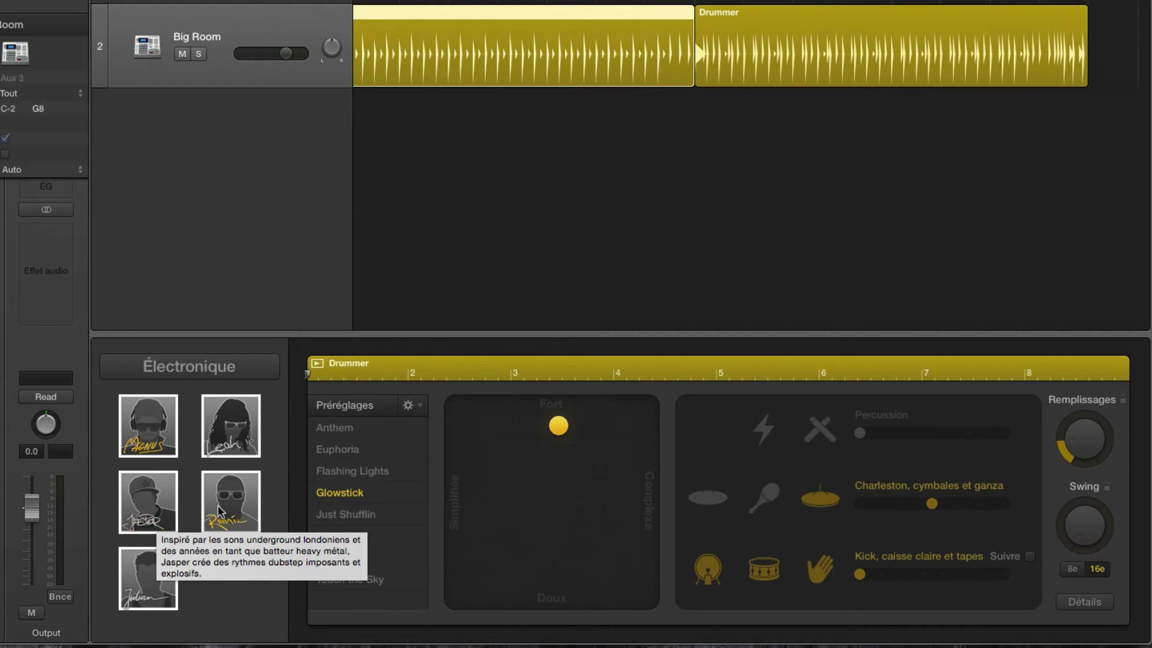
{"action": "mouse_move", "coordinate": [234, 512]}
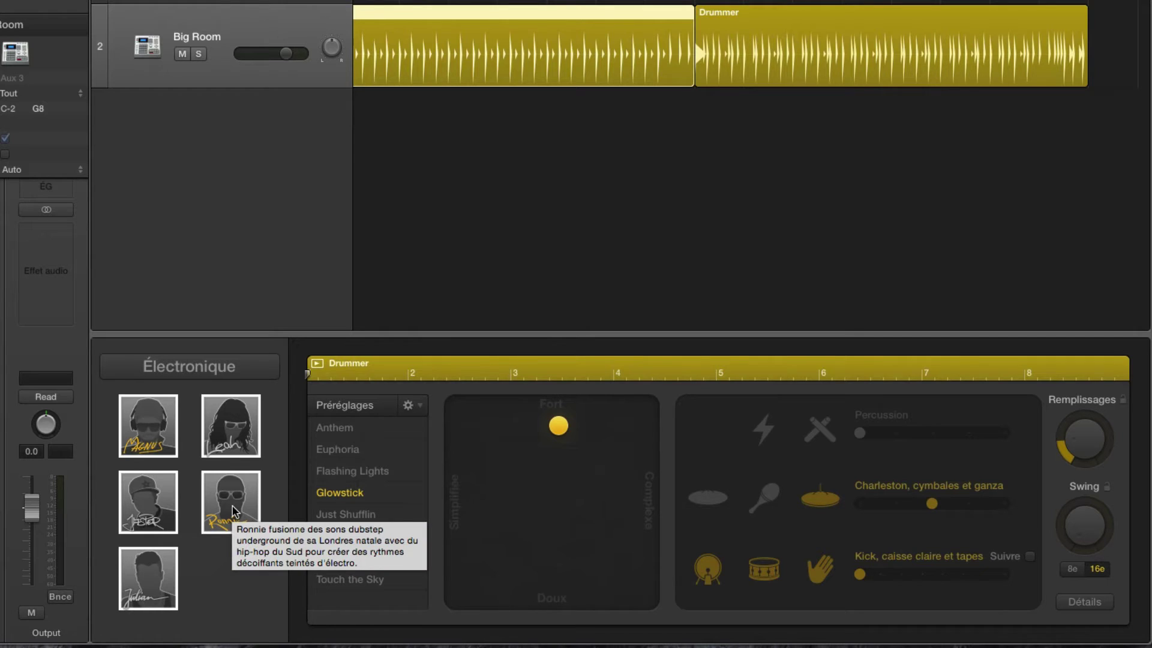
{"action": "mouse_move", "coordinate": [148, 579]}
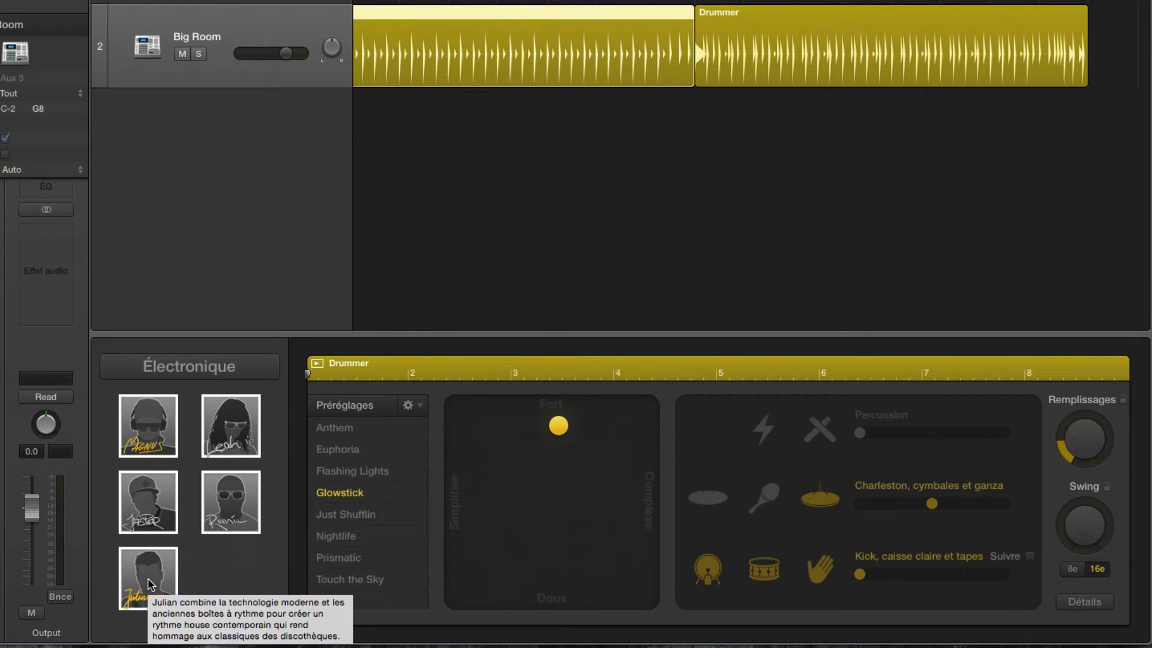
- Switch the Drummer genre to Hip-hop and assign the drummer Dez to the track
{"action": "left_click", "coordinate": [220, 375]}
{"action": "left_click", "coordinate": [218, 389]}
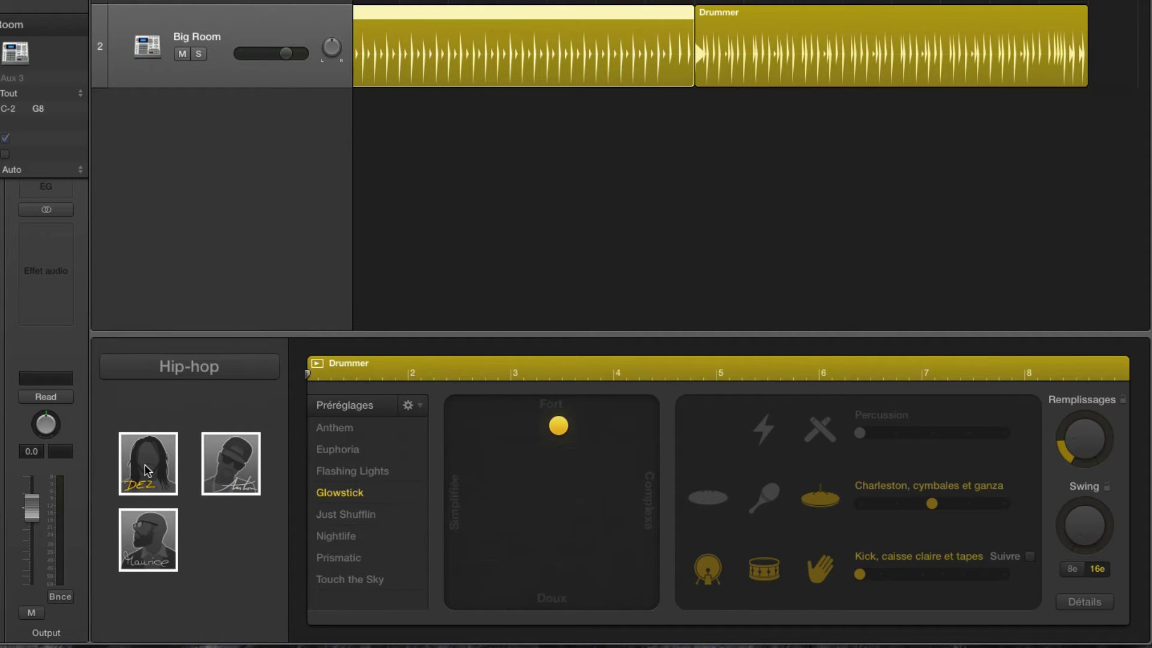
{"action": "left_click", "coordinate": [158, 477]}
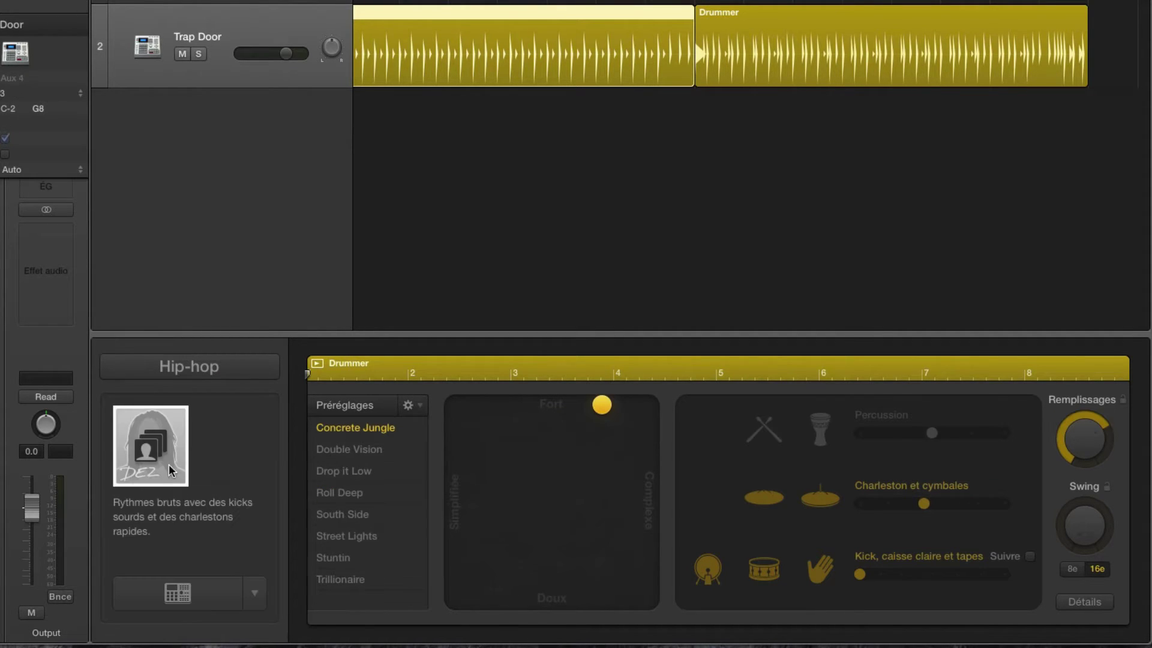
- Read the descriptions of the Hip-hop drummers Dez, Anton and Maurice, and bring the Électronique drummers back into the list
{"action": "left_click", "coordinate": [151, 454]}
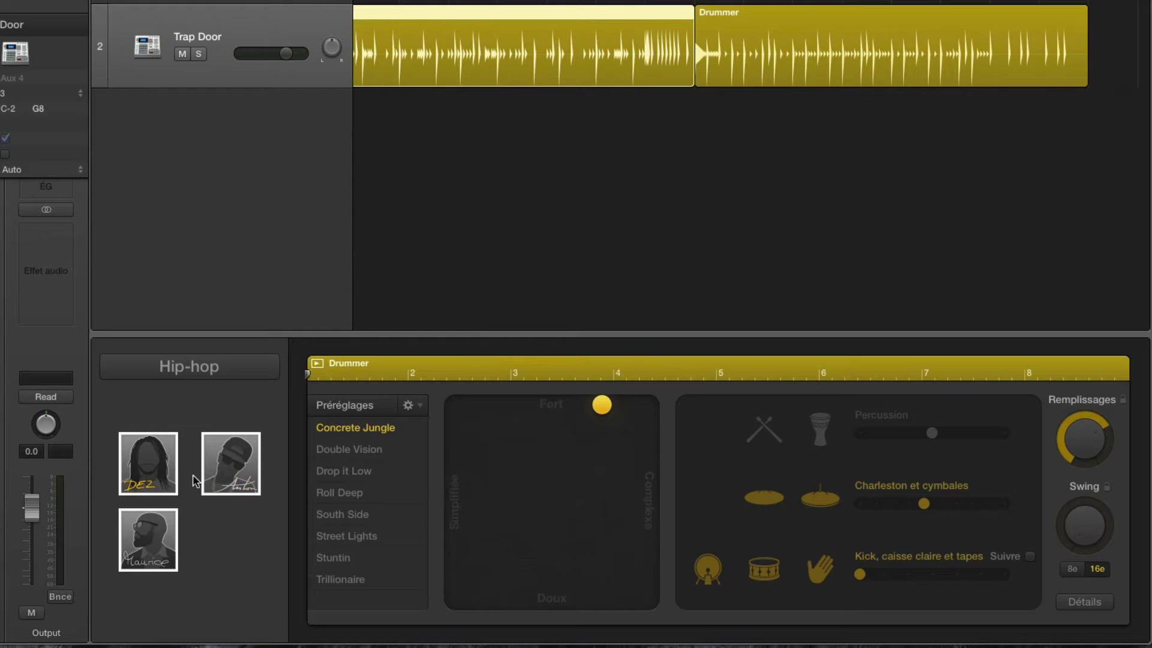
{"action": "mouse_move", "coordinate": [143, 473]}
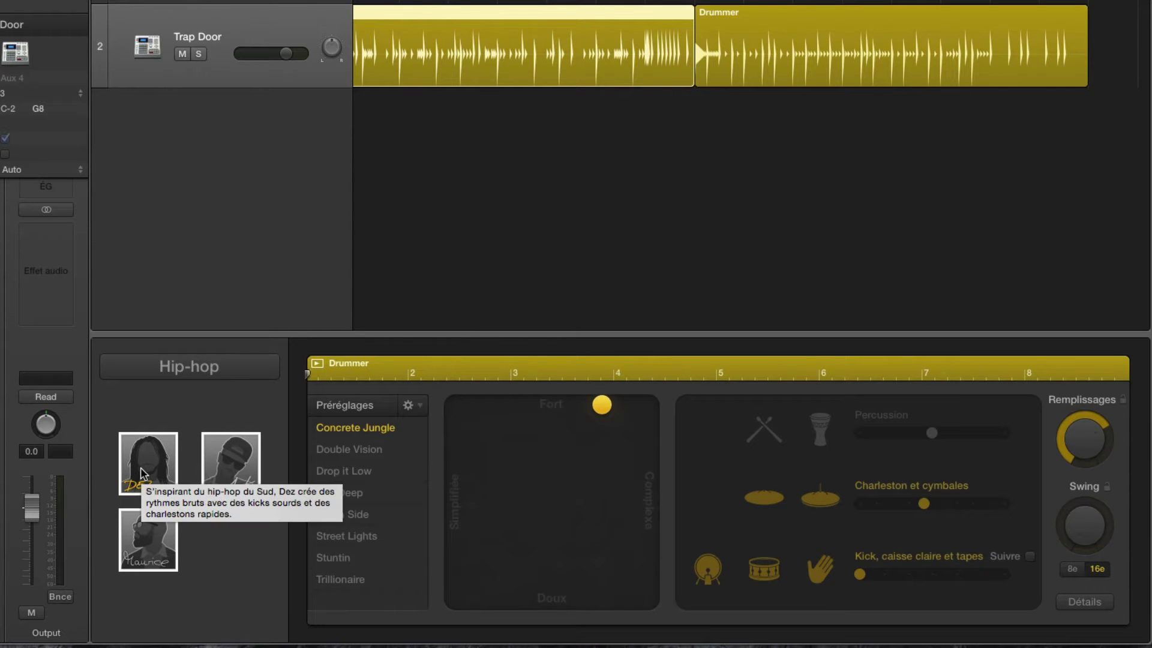
{"action": "mouse_move", "coordinate": [240, 461]}
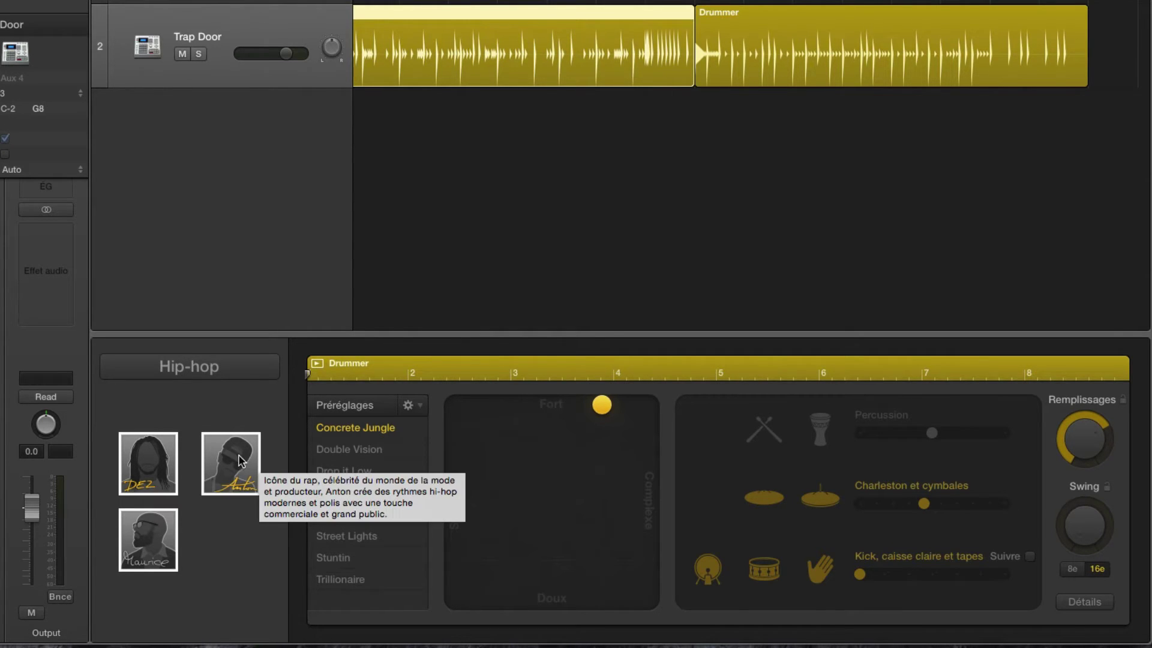
{"action": "mouse_move", "coordinate": [159, 540]}
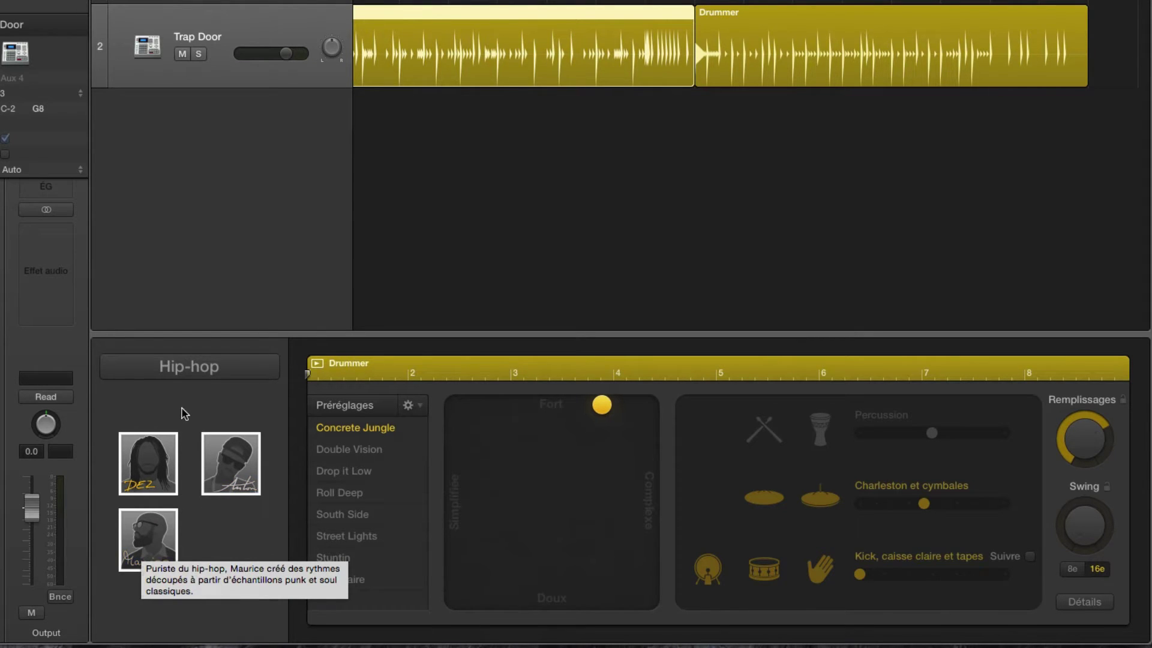
{"action": "left_click", "coordinate": [191, 367]}
{"action": "left_click", "coordinate": [203, 343]}
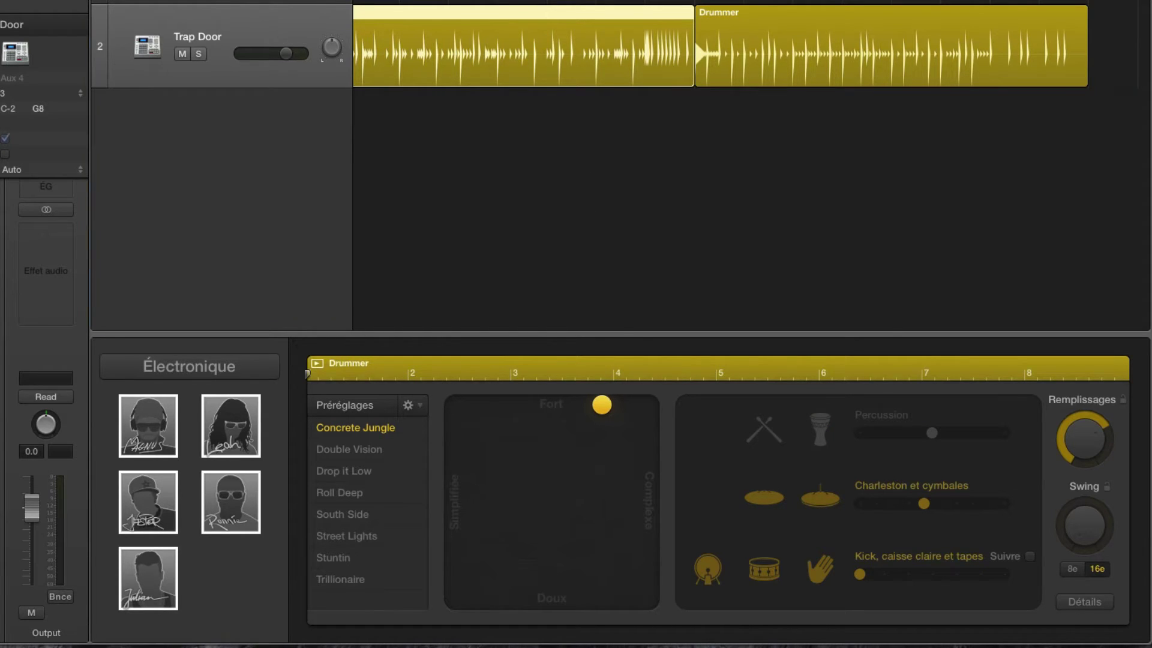
- Play the first Drummer region from its start and slightly lower the Trap Door track's volume
{"action": "scroll", "coordinate": [360, 38], "scroll_direction": "left", "scroll_amount": 3}
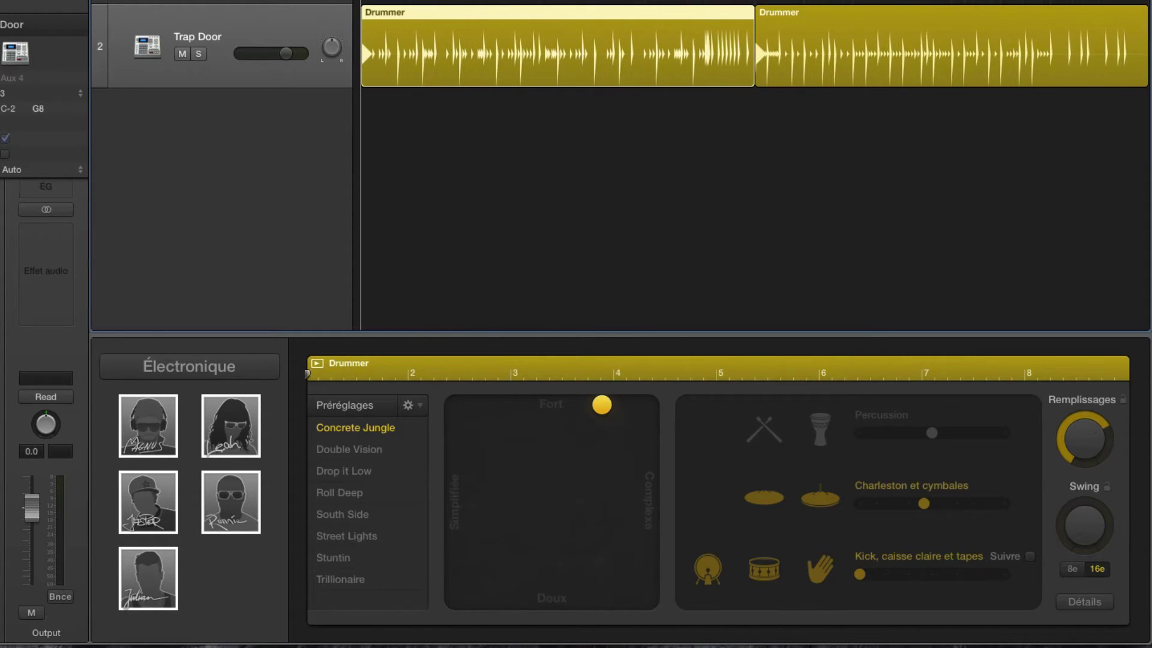
{"action": "key", "text": "space"}
{"action": "left_click_drag", "start_coordinate": [279, 56], "coordinate": [271, 54]}
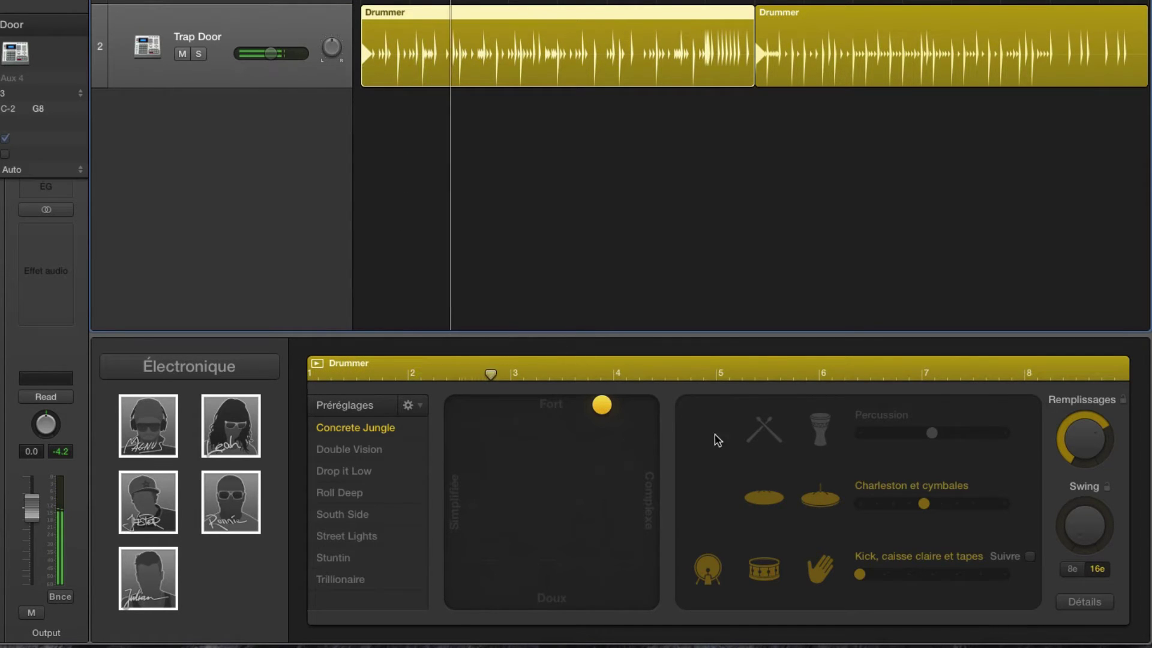
- Toggle the hand drum on and off in the Percussion group, and enable the drumsticks instead
{"action": "left_click", "coordinate": [820, 429]}
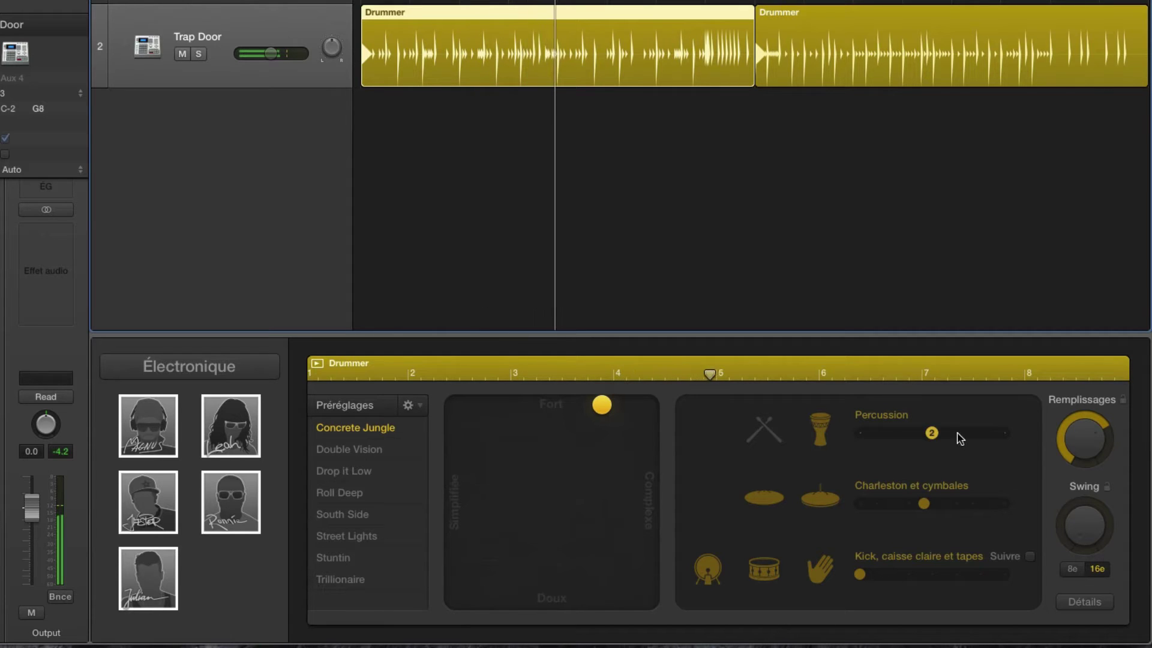
{"action": "left_click", "coordinate": [820, 429]}
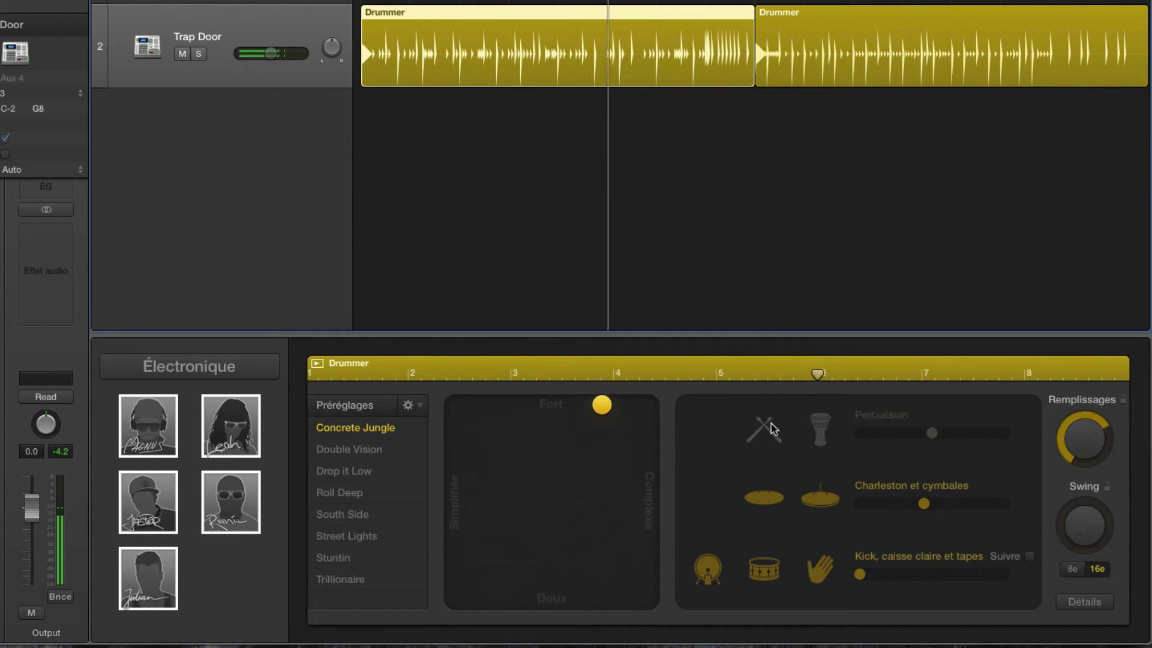
{"action": "left_click", "coordinate": [770, 429]}
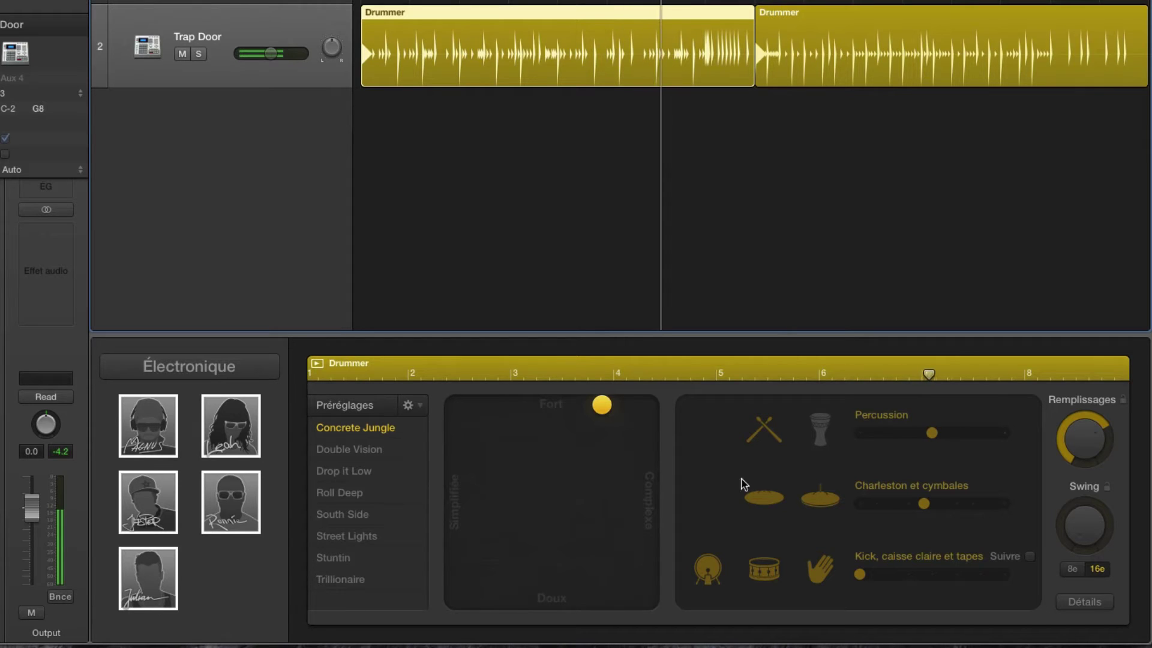
- Centre the dot on the Fort/Doux pad, and try Percussion variation 1 before switching the drumsticks off
{"action": "left_click", "coordinate": [552, 498]}
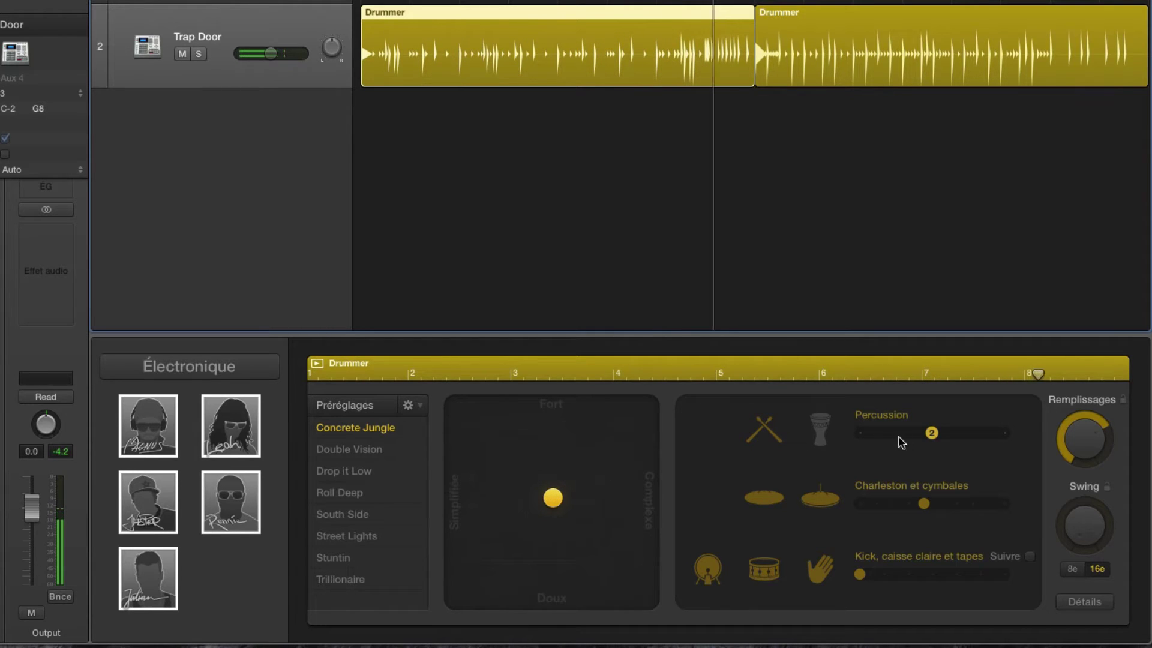
{"action": "left_click_drag", "start_coordinate": [932, 433], "coordinate": [860, 434]}
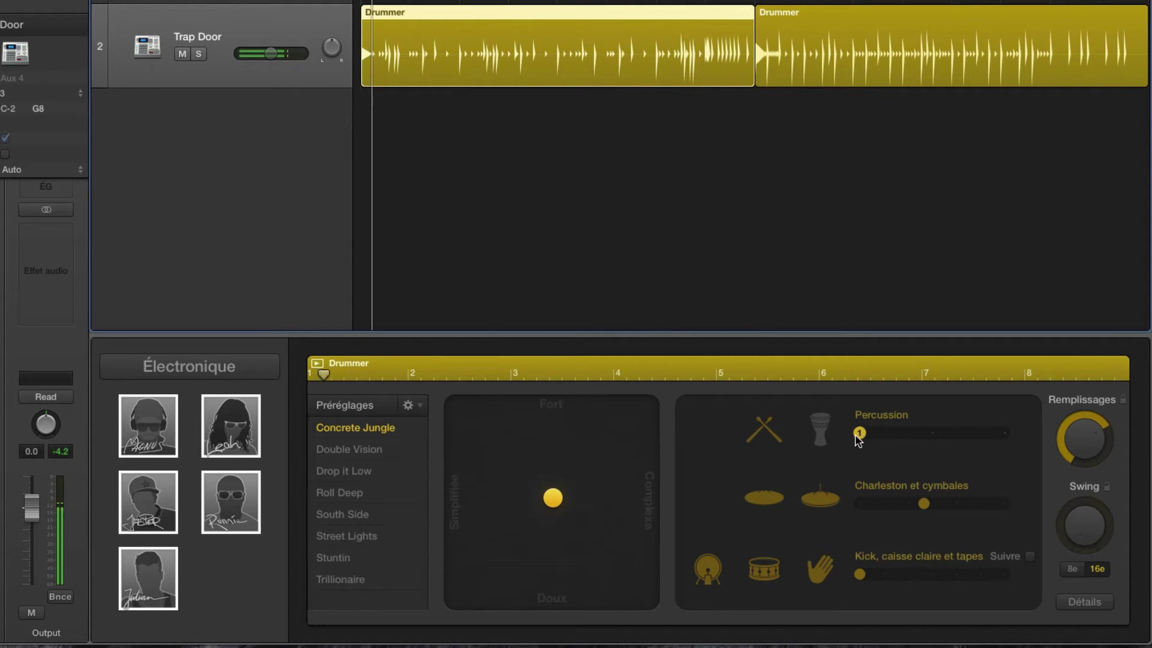
{"action": "left_click", "coordinate": [764, 428]}
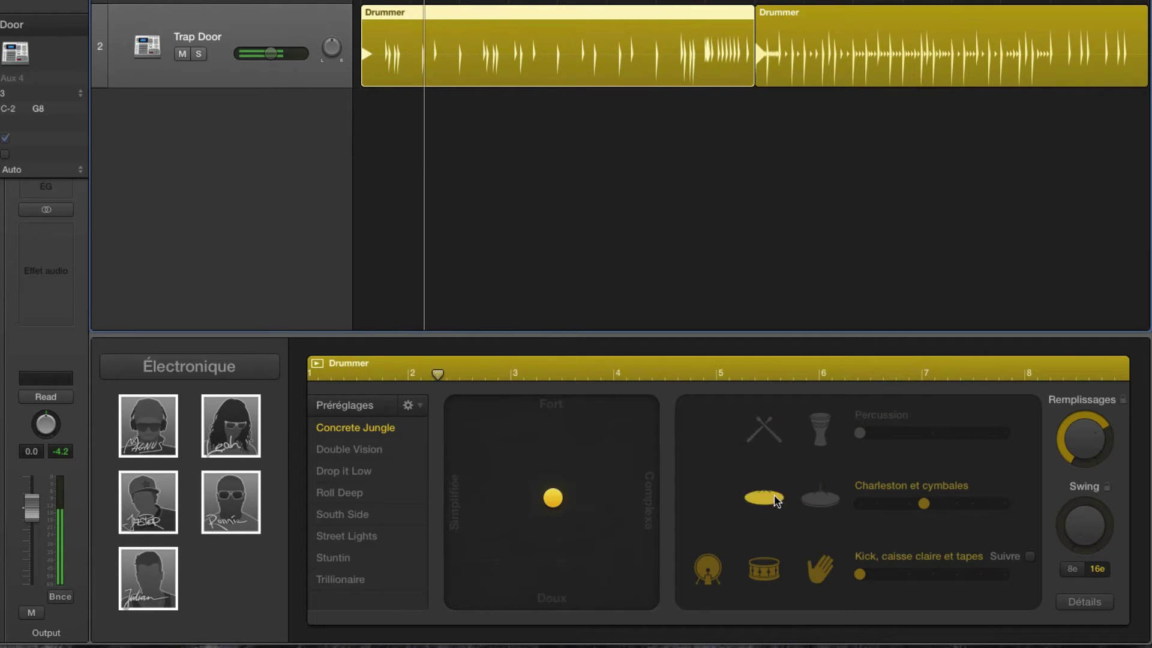
- Toggle the claps off and on while trying kick and snare variation 4 and settling on variation 2
{"action": "left_click", "coordinate": [819, 568]}
{"action": "left_click_drag", "start_coordinate": [860, 574], "coordinate": [932, 574]}
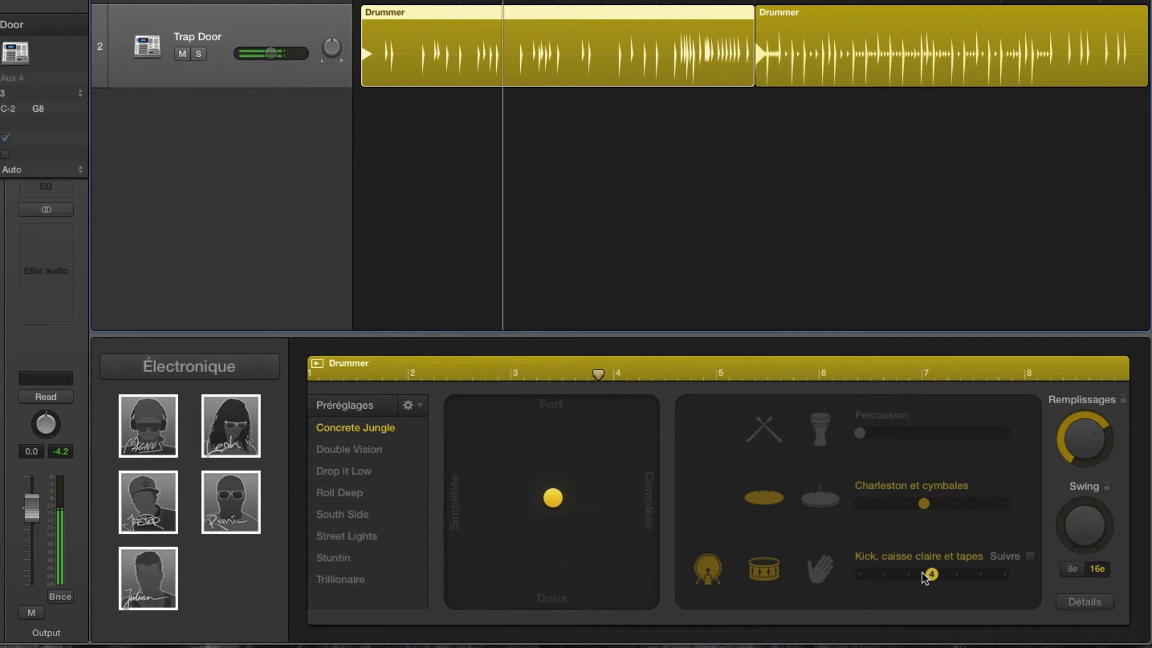
{"action": "left_click", "coordinate": [884, 575]}
{"action": "left_click", "coordinate": [819, 568]}
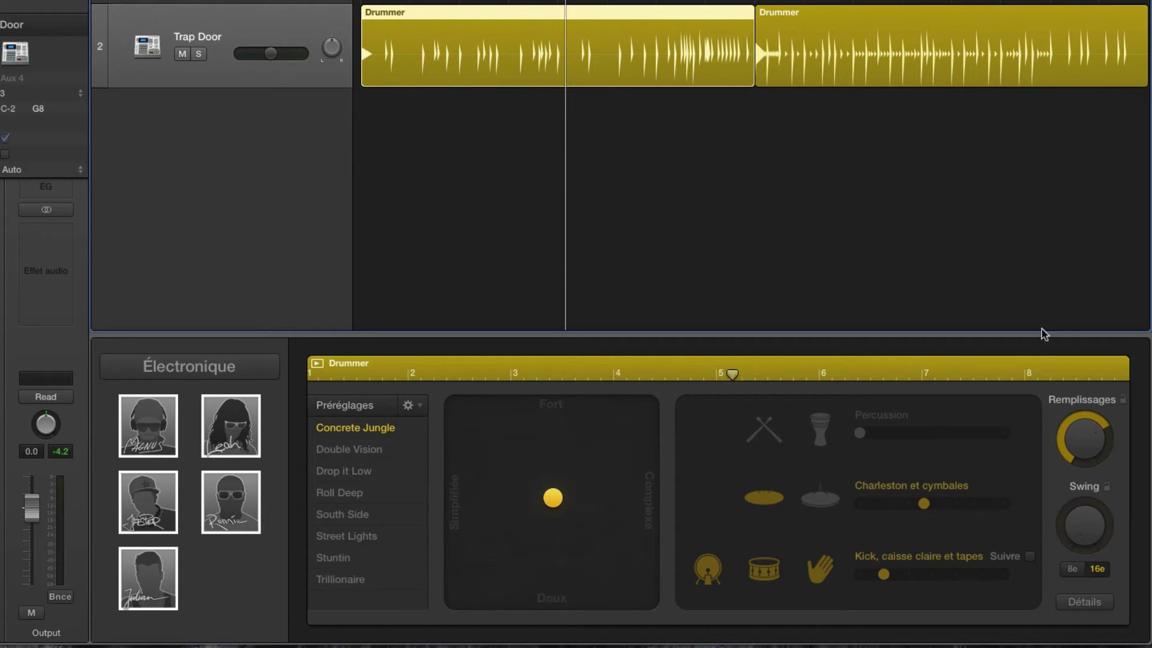
- Audition the region with few fills and with maximum fills, and raise the swing to about halfway
{"action": "left_click_drag", "start_coordinate": [1084, 451], "coordinate": [1083, 533]}
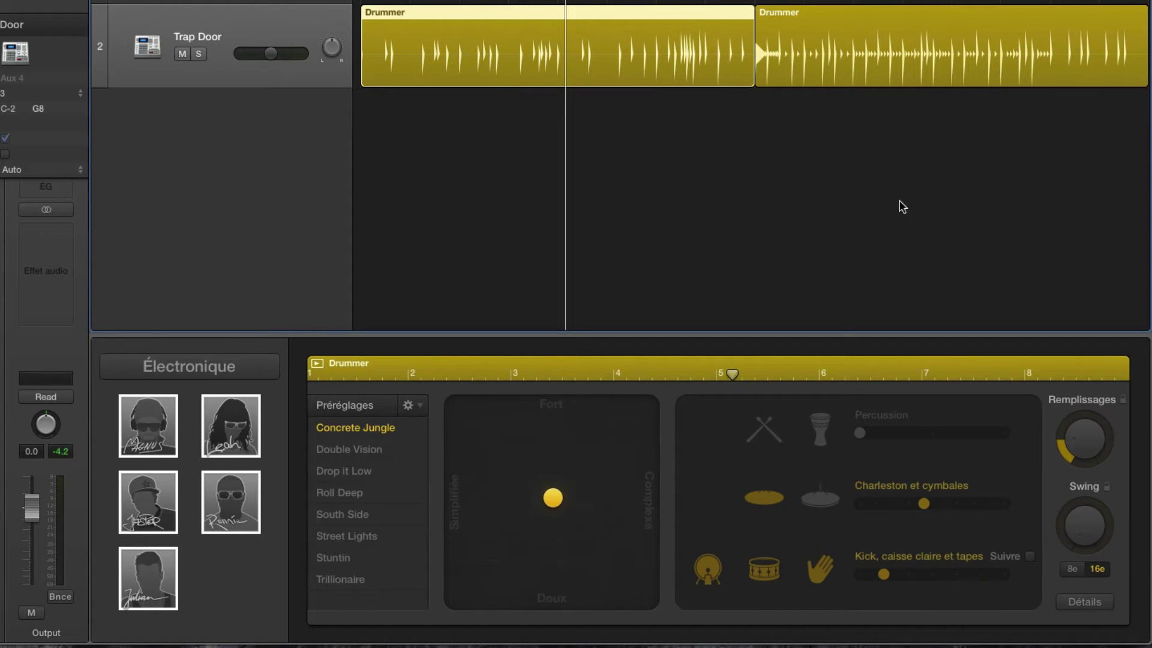
{"action": "key", "text": "space"}
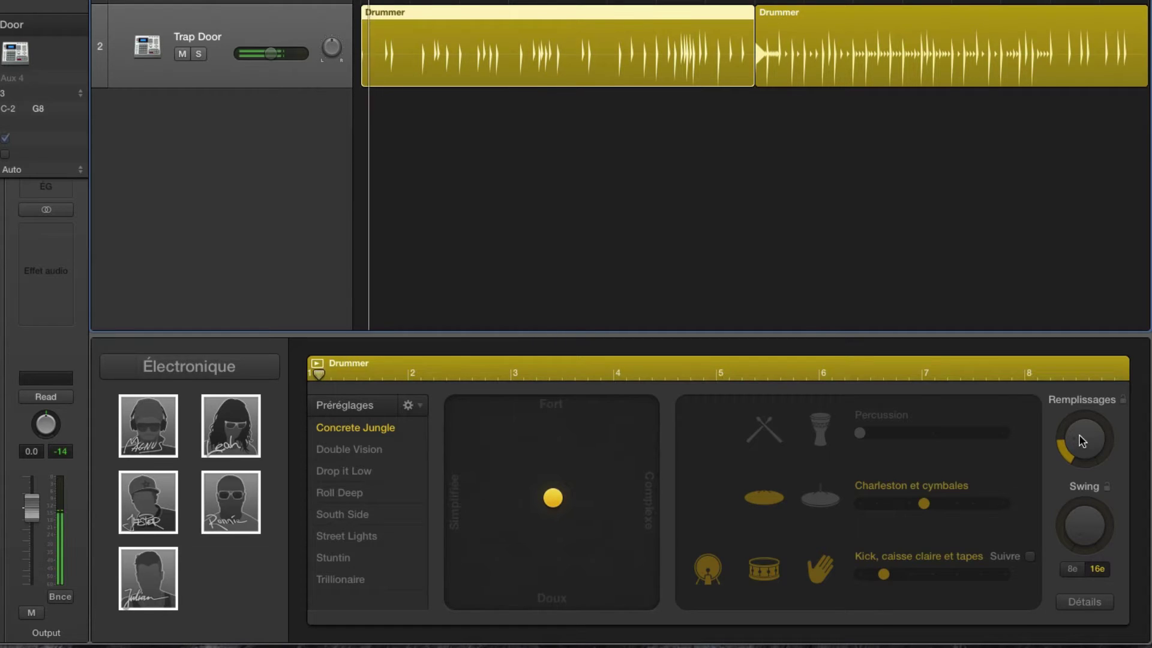
{"action": "left_click_drag", "start_coordinate": [1087, 445], "coordinate": [1082, 316]}
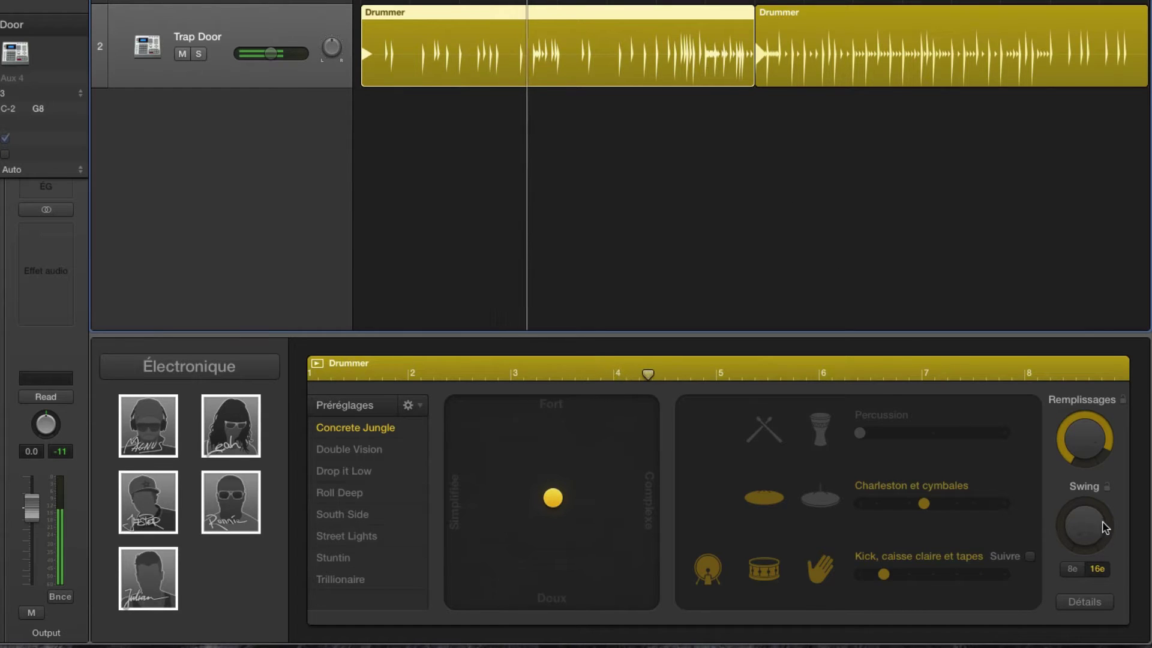
{"action": "left_click_drag", "start_coordinate": [1083, 528], "coordinate": [1083, 480]}
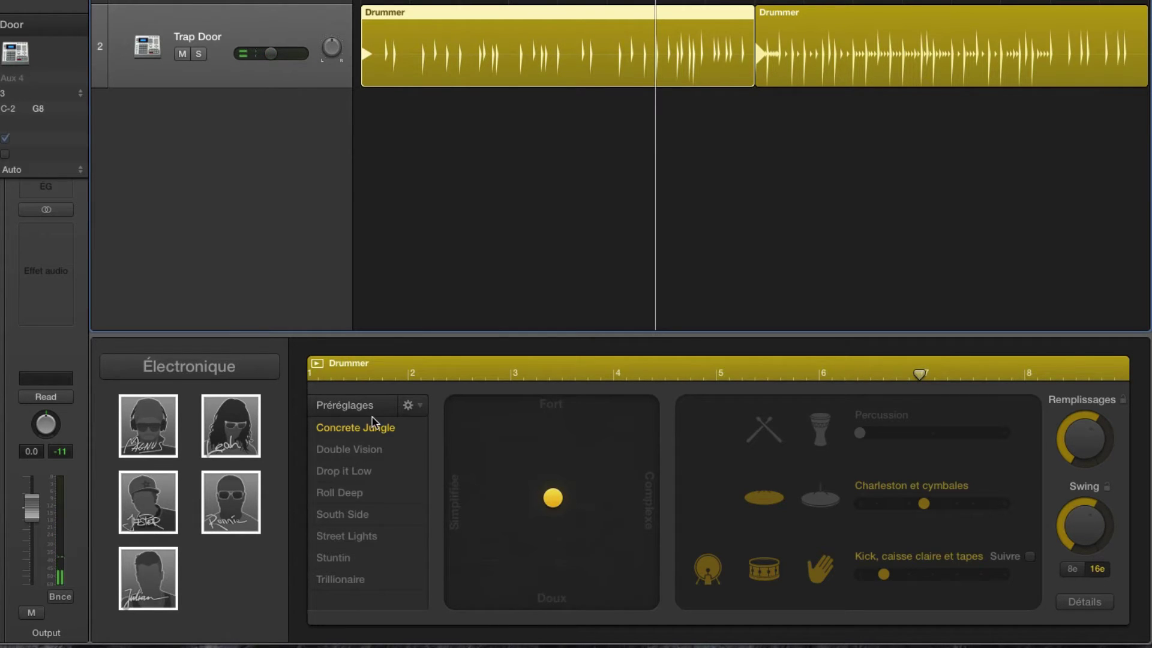
- Check the preset options, and audition the Double Vision and Drop it Low presets before selecting Roll Deep
{"action": "left_click", "coordinate": [410, 406]}
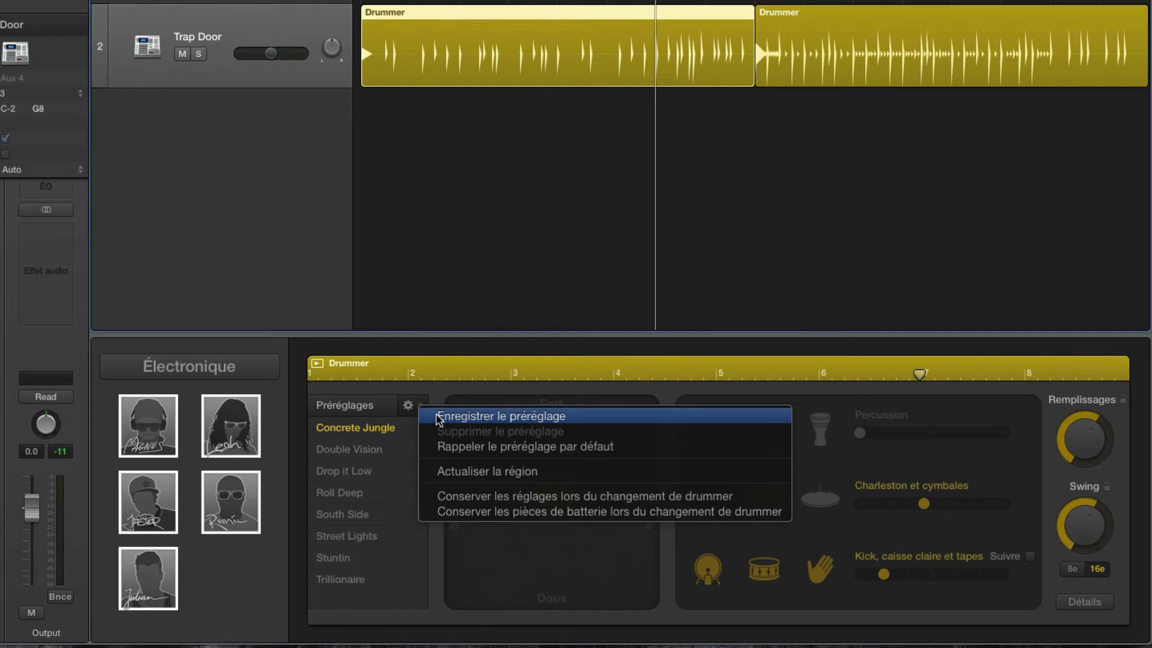
{"action": "left_click", "coordinate": [364, 439]}
{"action": "left_click", "coordinate": [362, 451]}
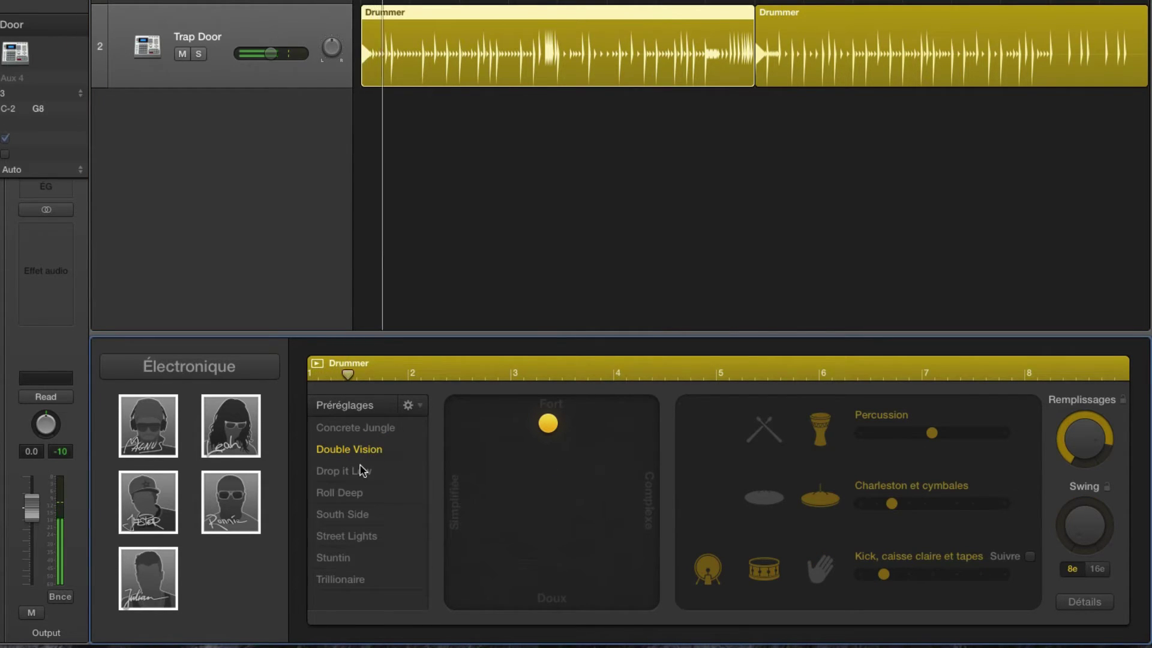
{"action": "left_click", "coordinate": [358, 472]}
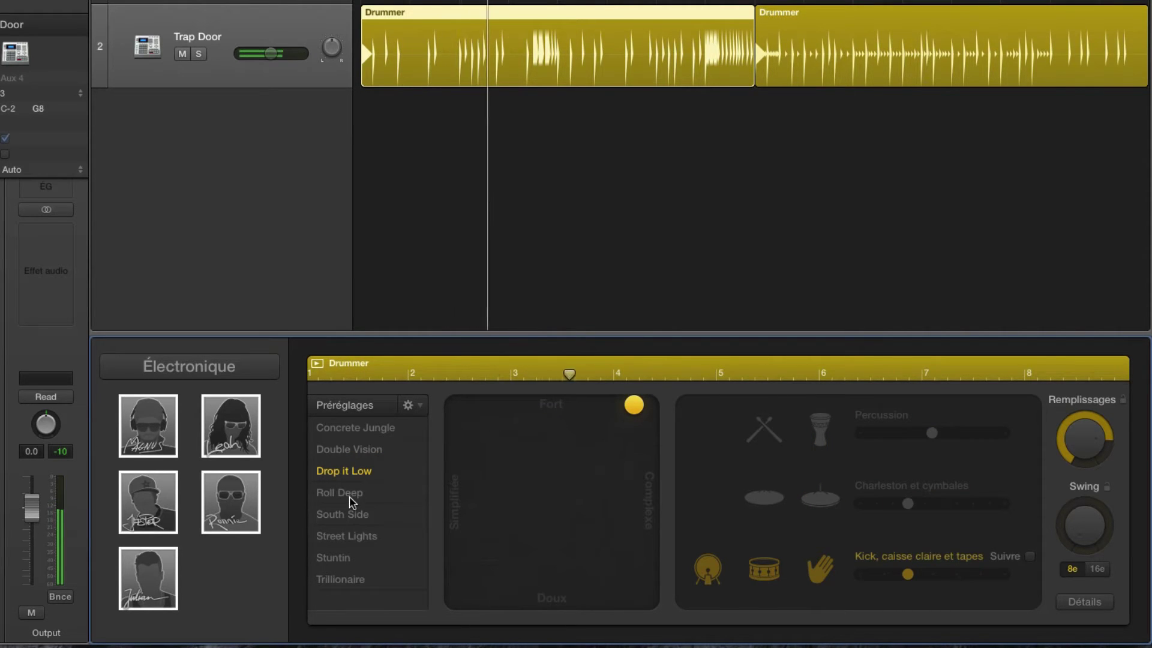
{"action": "left_click", "coordinate": [354, 494]}
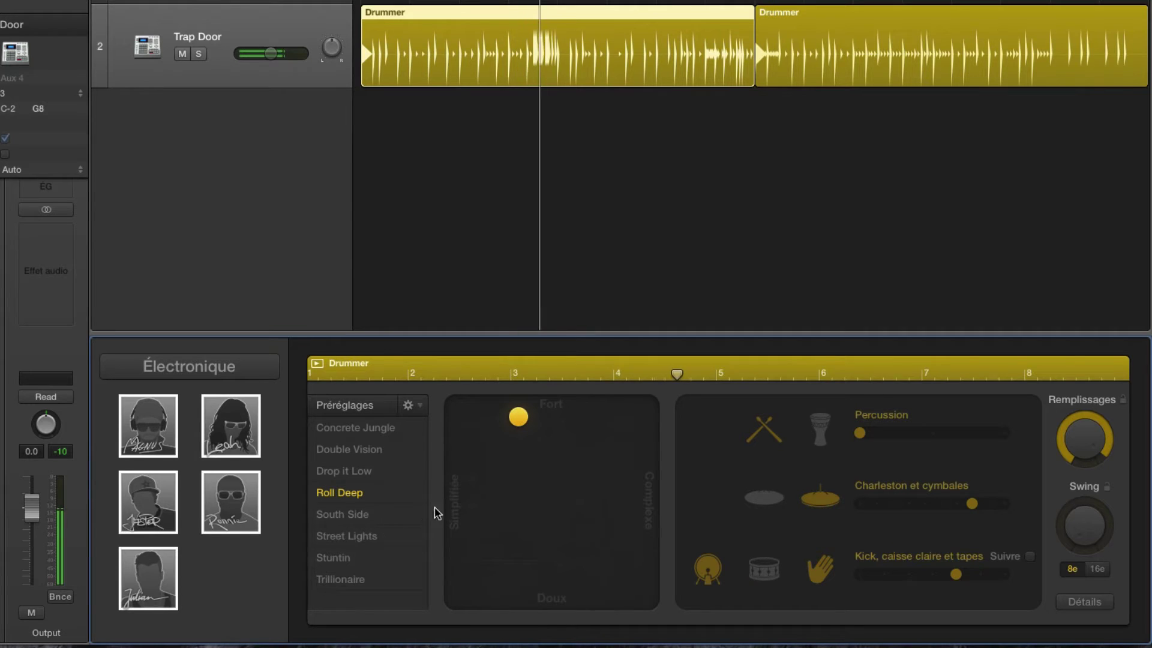
- Audition the South Side preset and check the preset options again
{"action": "left_click", "coordinate": [342, 515]}
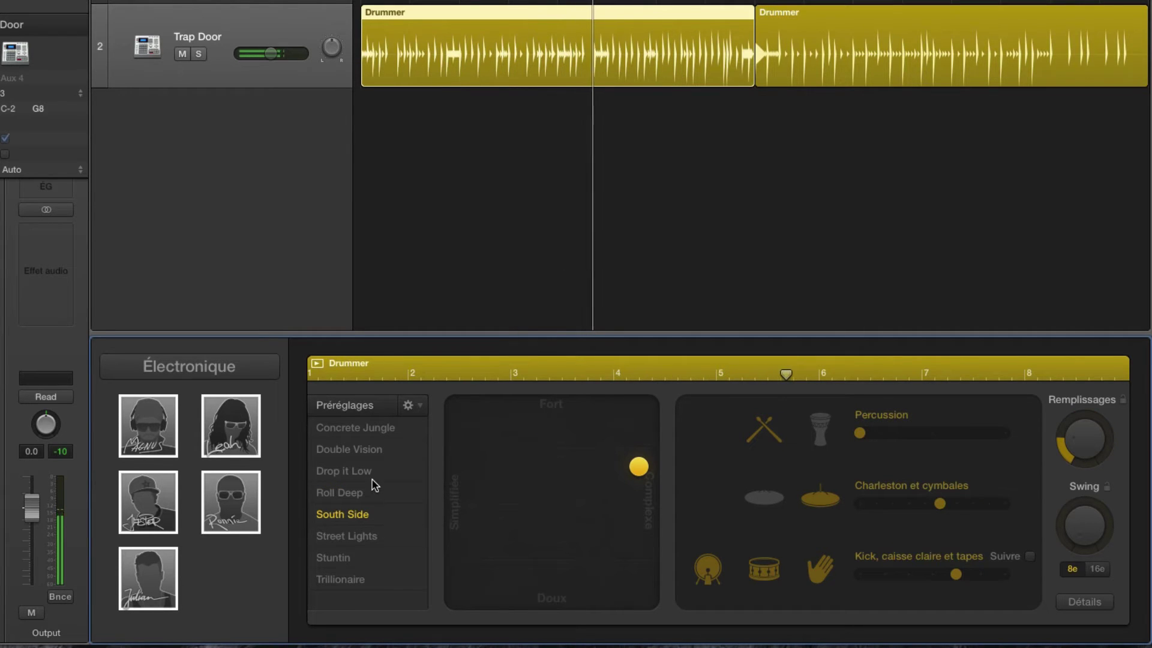
{"action": "left_click", "coordinate": [408, 406]}
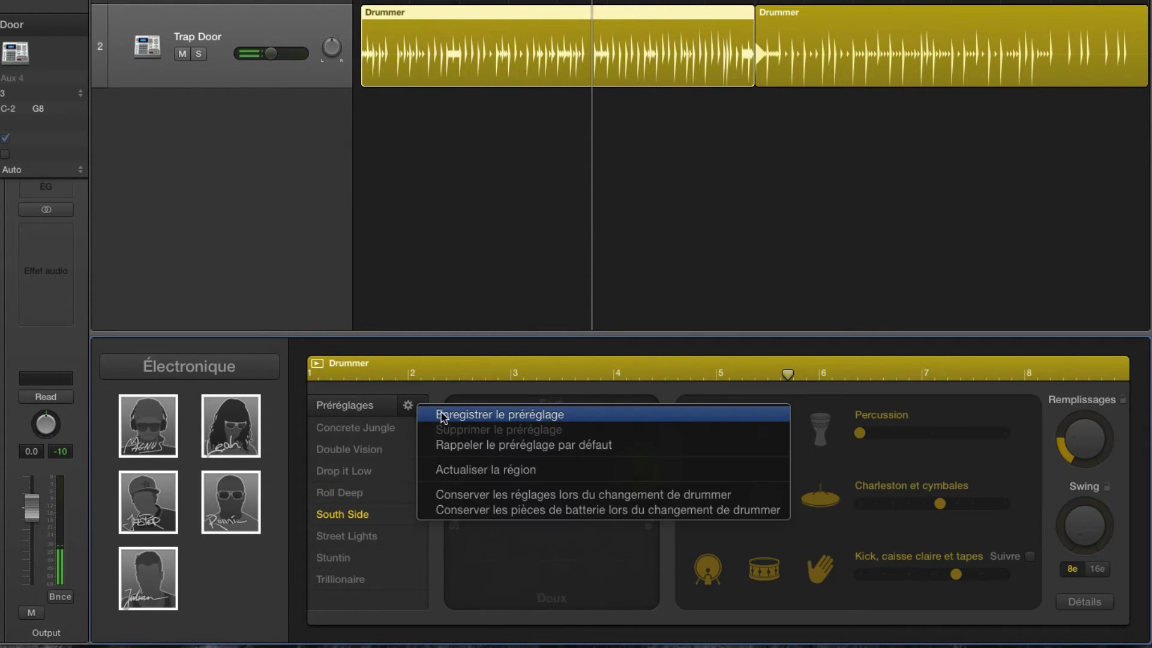
{"action": "left_click", "coordinate": [412, 561]}
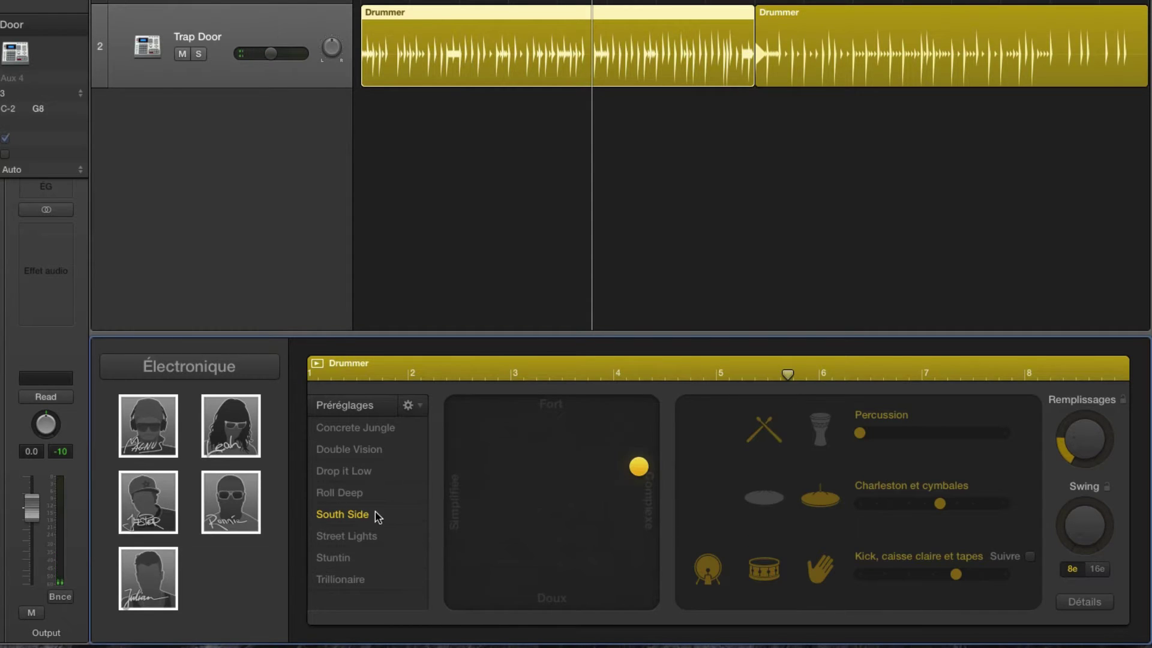
- Try switching to another Électronique drummer, cancel the change, and review the options that keep settings or kit pieces when changing drummer
{"action": "left_click", "coordinate": [226, 446]}
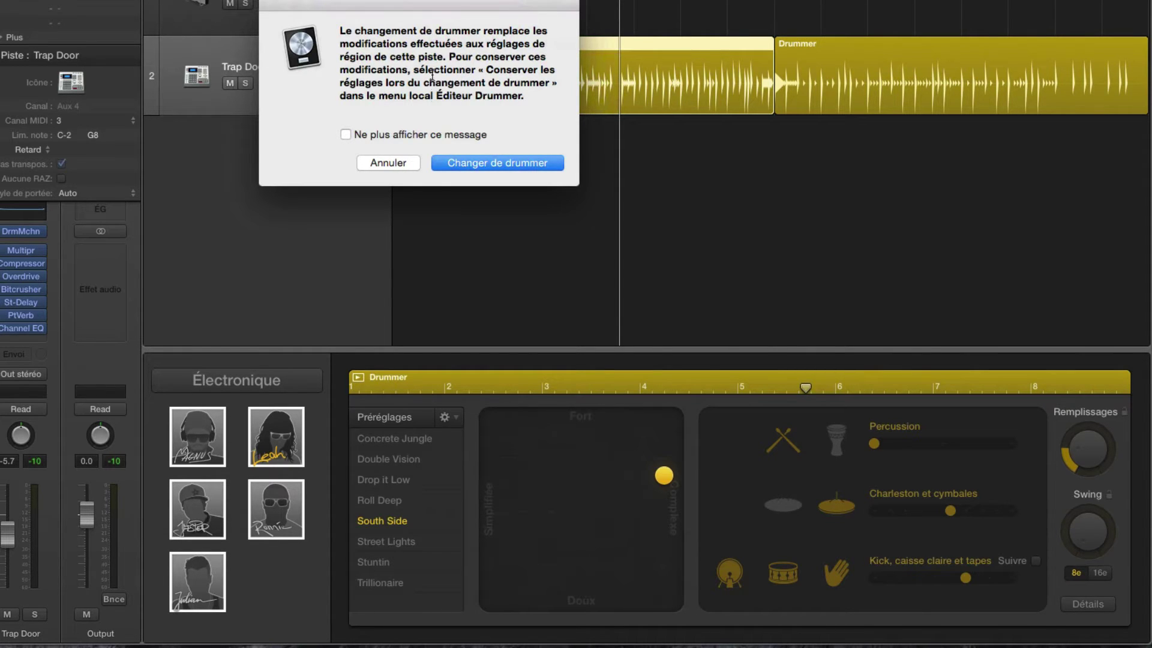
{"action": "left_click", "coordinate": [388, 162]}
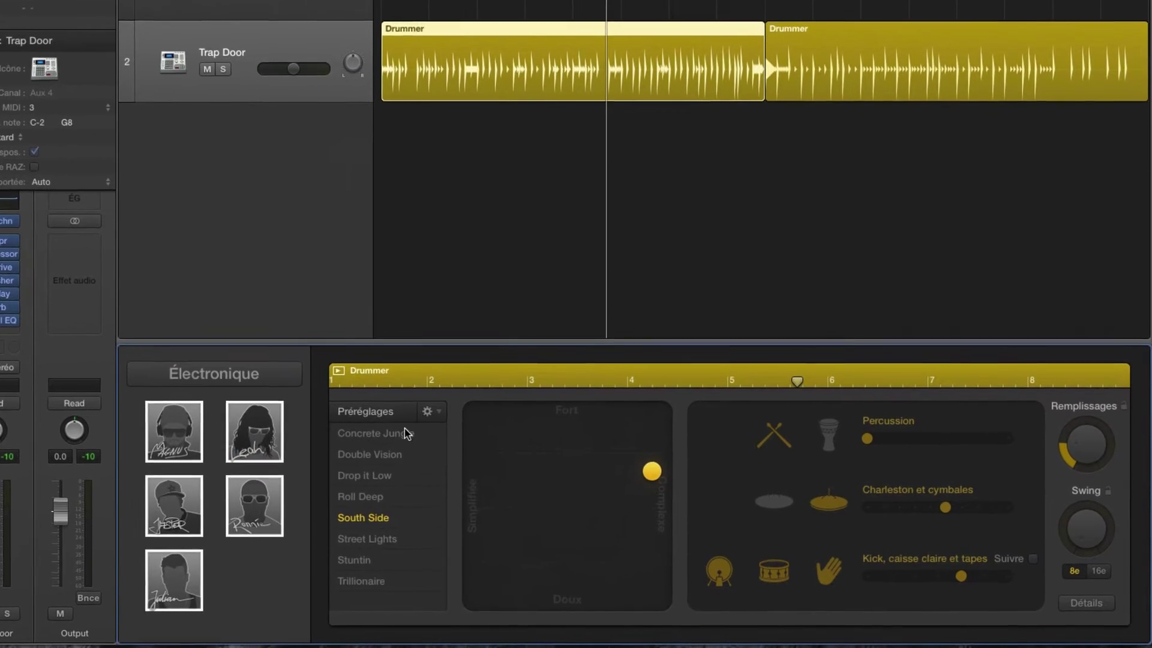
{"action": "left_click", "coordinate": [423, 411]}
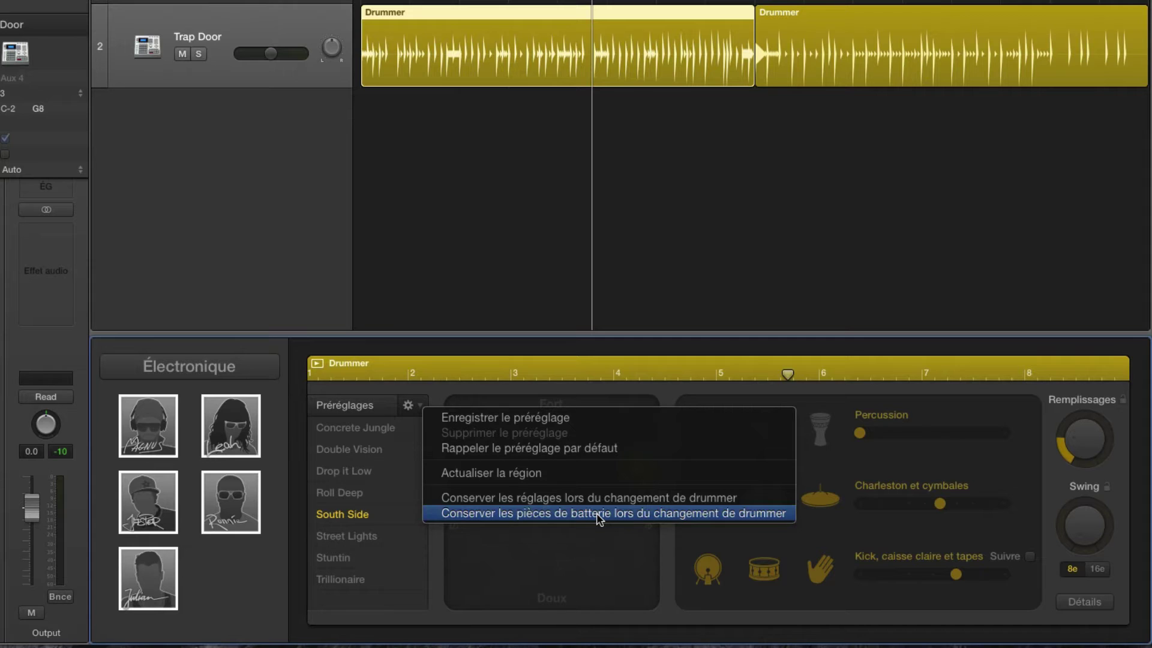
{"action": "left_click", "coordinate": [386, 371]}
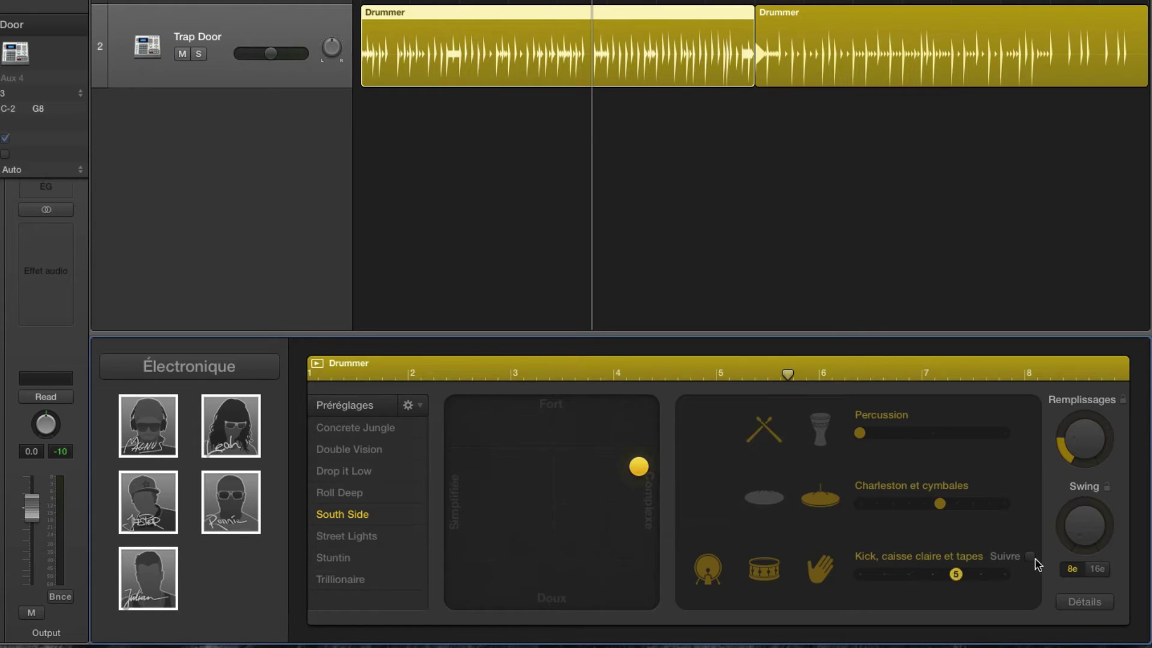
- Narrow the drumsticks' complexity range in the detailed settings, and try simpler positions before centring the dot on the Fort/Doux pad
{"action": "left_click", "coordinate": [1082, 604]}
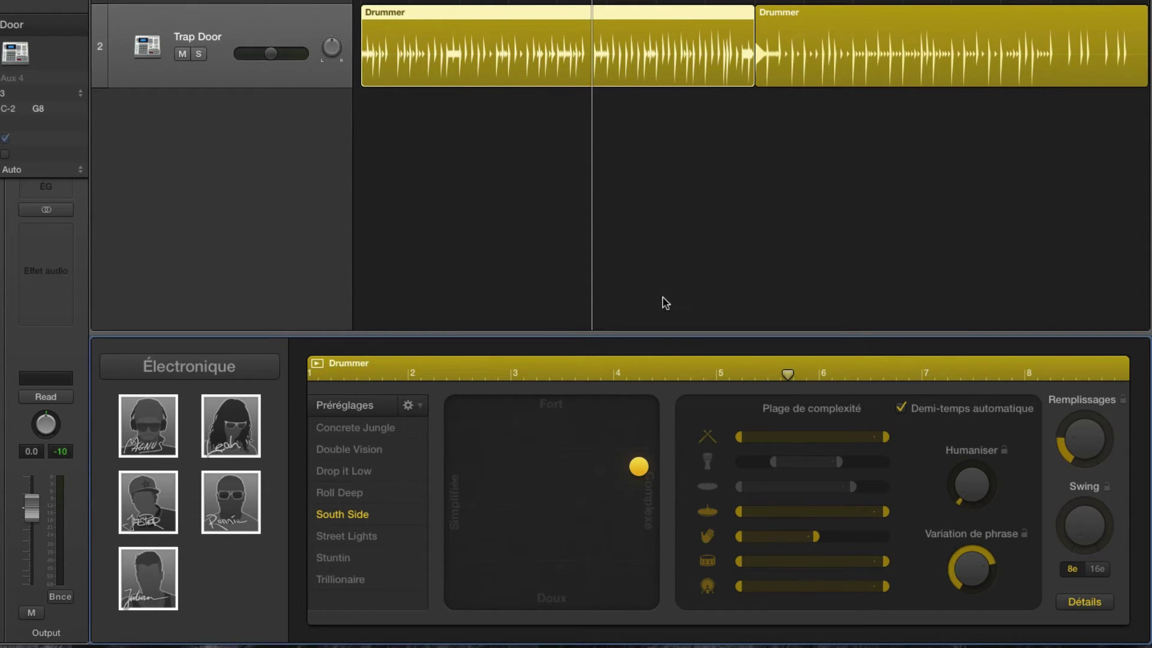
{"action": "left_click_drag", "start_coordinate": [743, 439], "coordinate": [841, 457]}
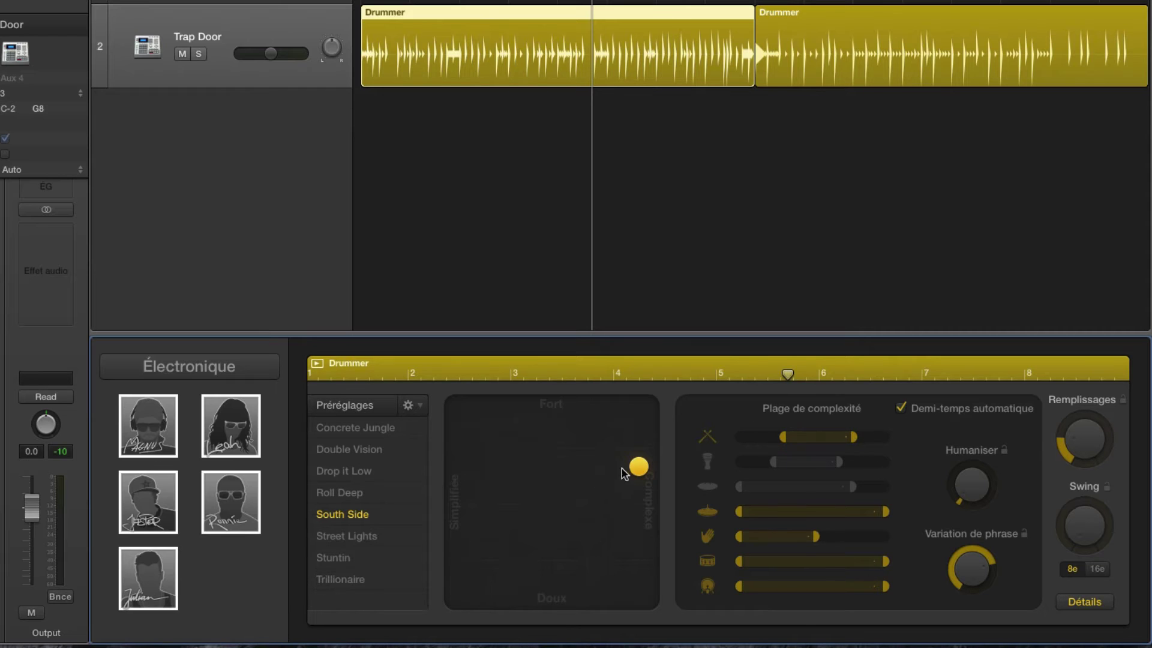
{"action": "left_click_drag", "start_coordinate": [637, 469], "coordinate": [525, 480]}
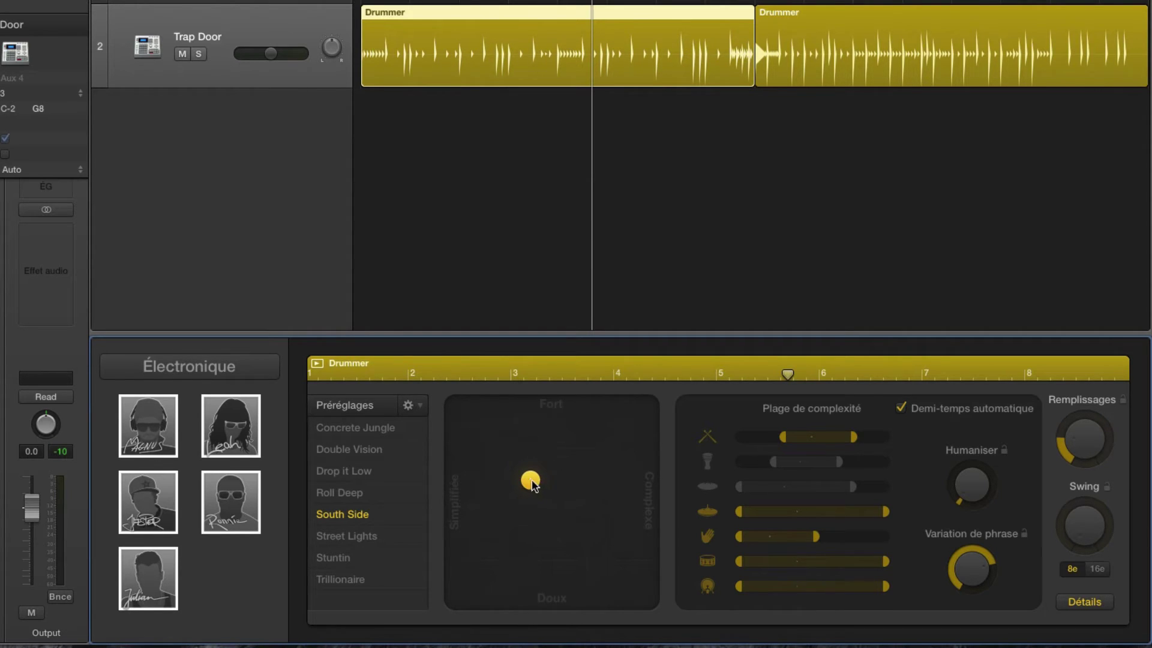
{"action": "left_click_drag", "start_coordinate": [534, 485], "coordinate": [452, 496]}
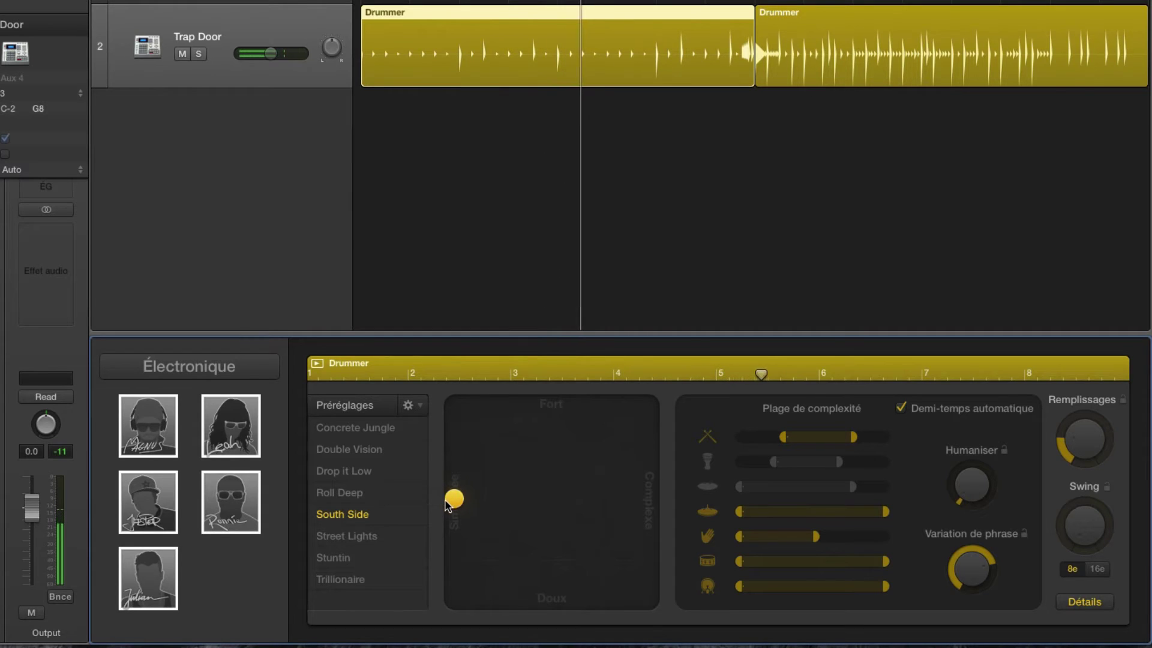
{"action": "left_click_drag", "start_coordinate": [450, 502], "coordinate": [553, 498]}
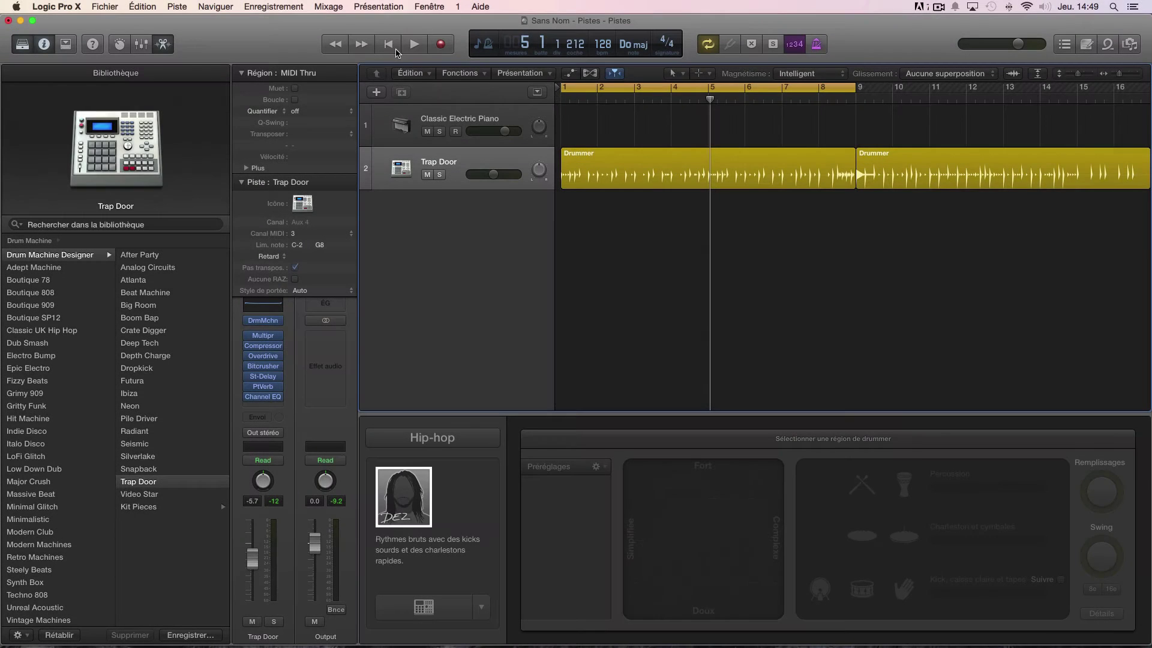
- Return the playhead to the start and load the 70s Analog Lead synthesizer patch on the Classic Electric Piano track
{"action": "left_click", "coordinate": [388, 46]}
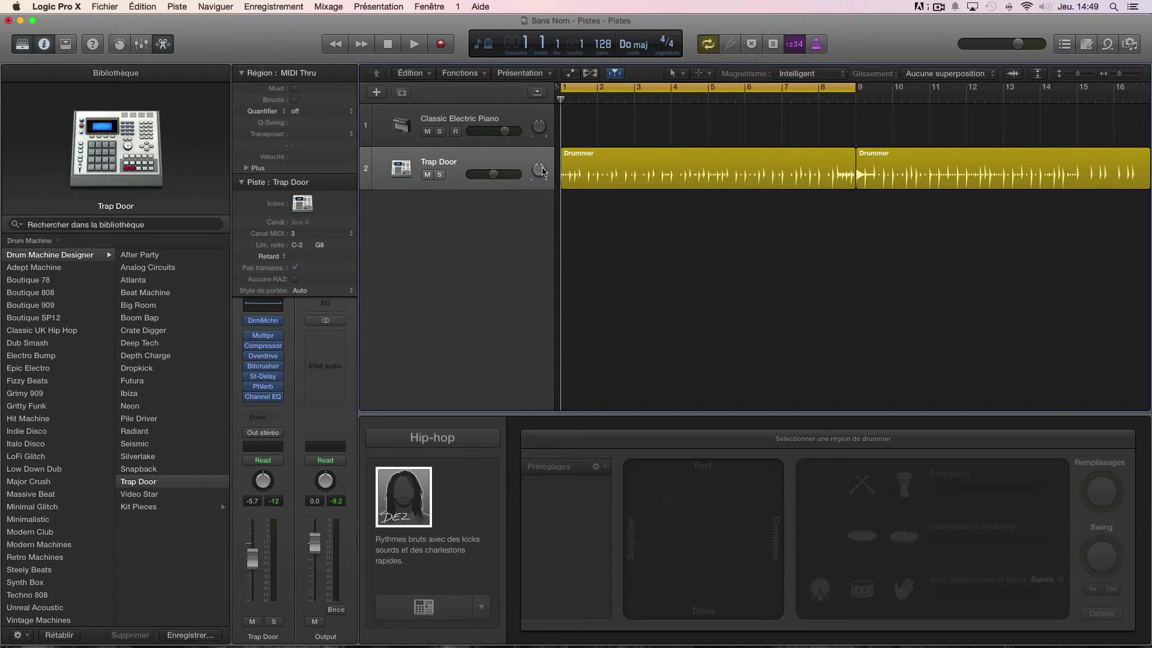
{"action": "left_click", "coordinate": [454, 124]}
{"action": "left_click", "coordinate": [69, 345]}
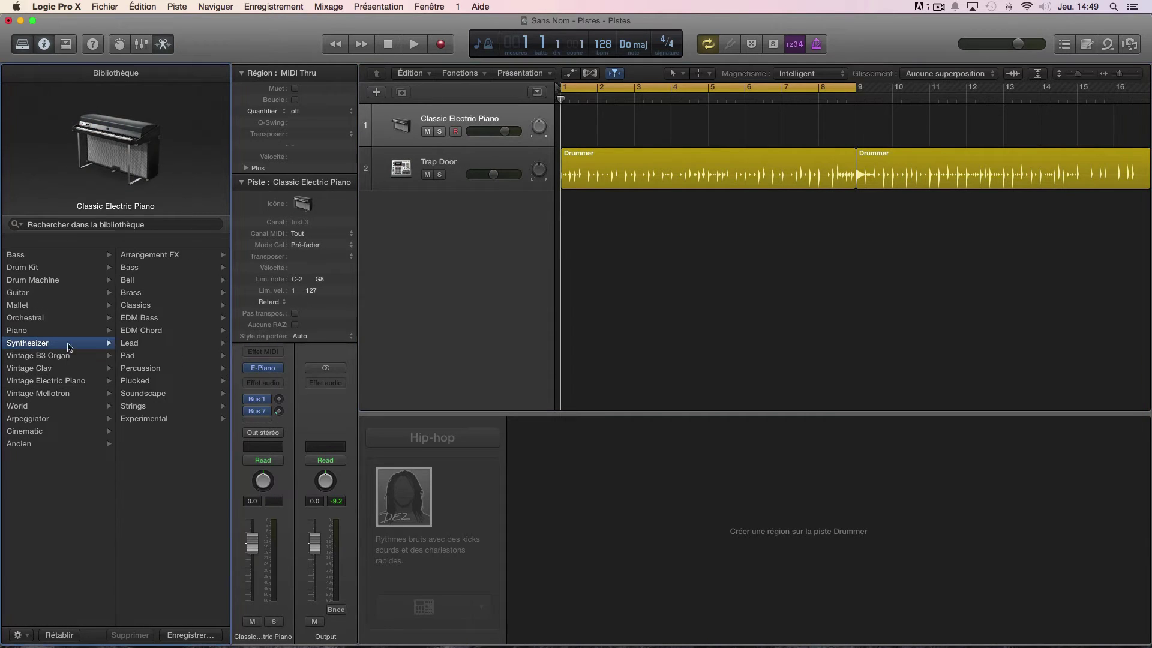
{"action": "left_click", "coordinate": [148, 343]}
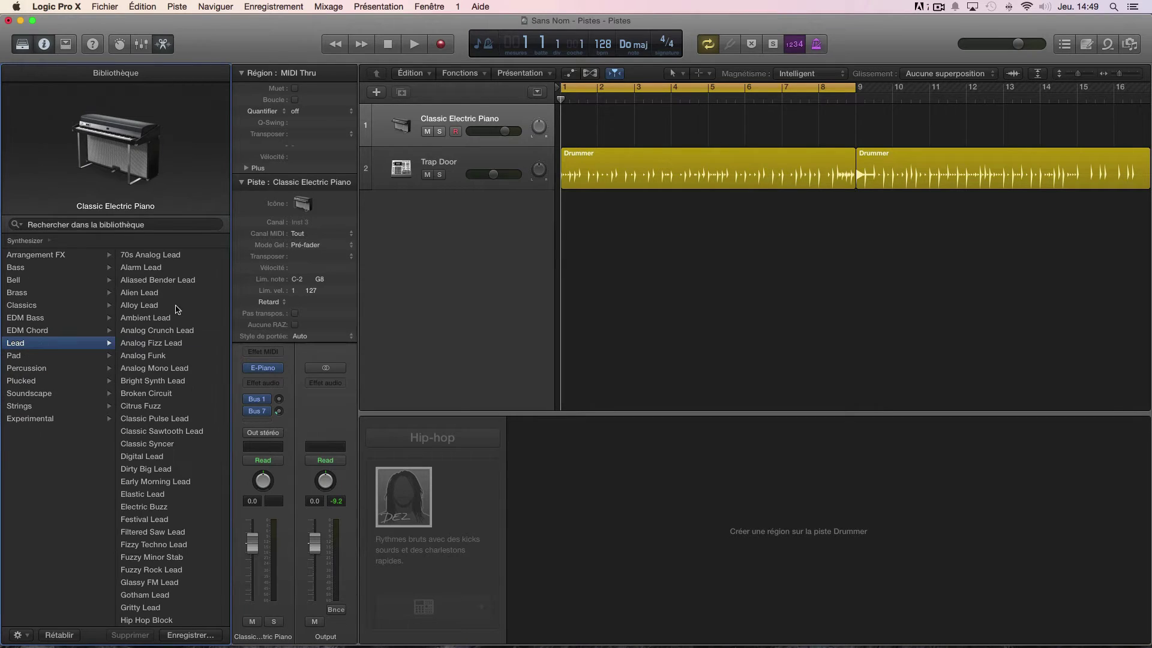
{"action": "left_click", "coordinate": [159, 257]}
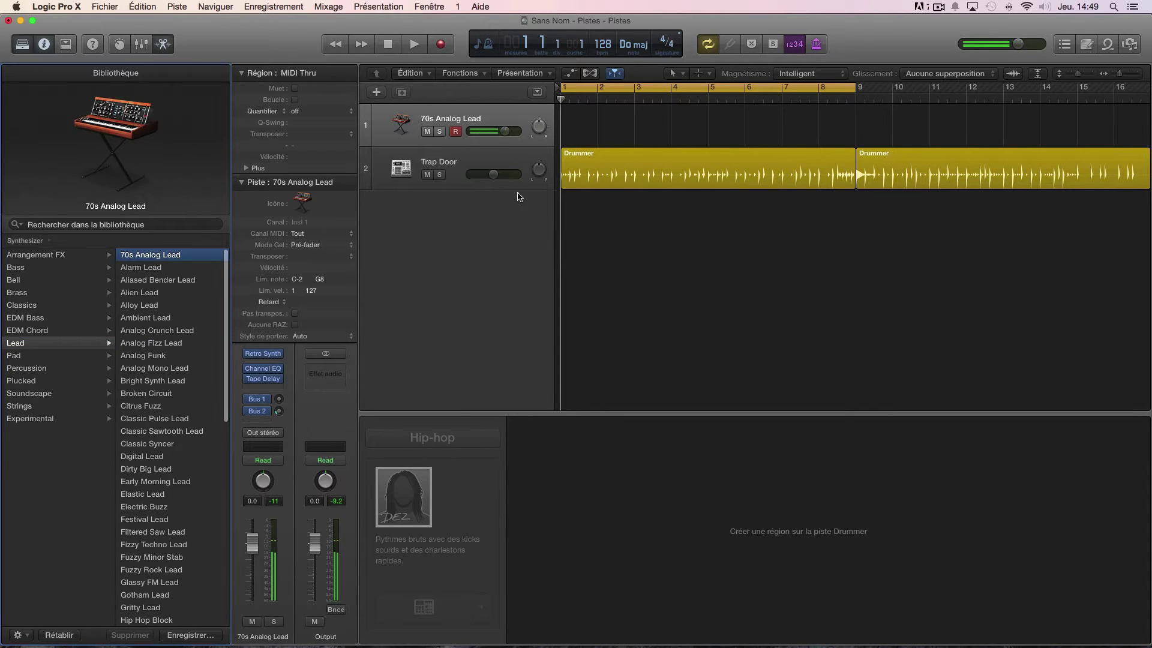
- Create an empty one-bar MIDI region at bar 1 on the 70s Analog Lead track
{"action": "right_click", "coordinate": [580, 117]}
{"action": "left_click", "coordinate": [594, 121]}
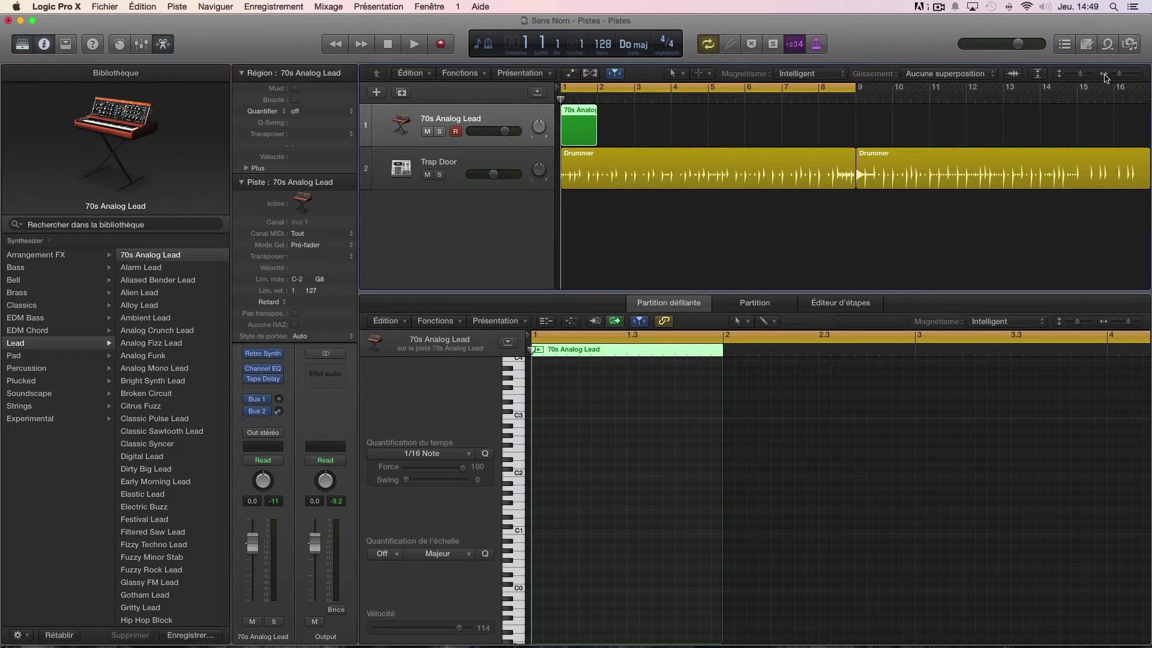
{"action": "left_click_drag", "start_coordinate": [1121, 77], "coordinate": [1125, 79]}
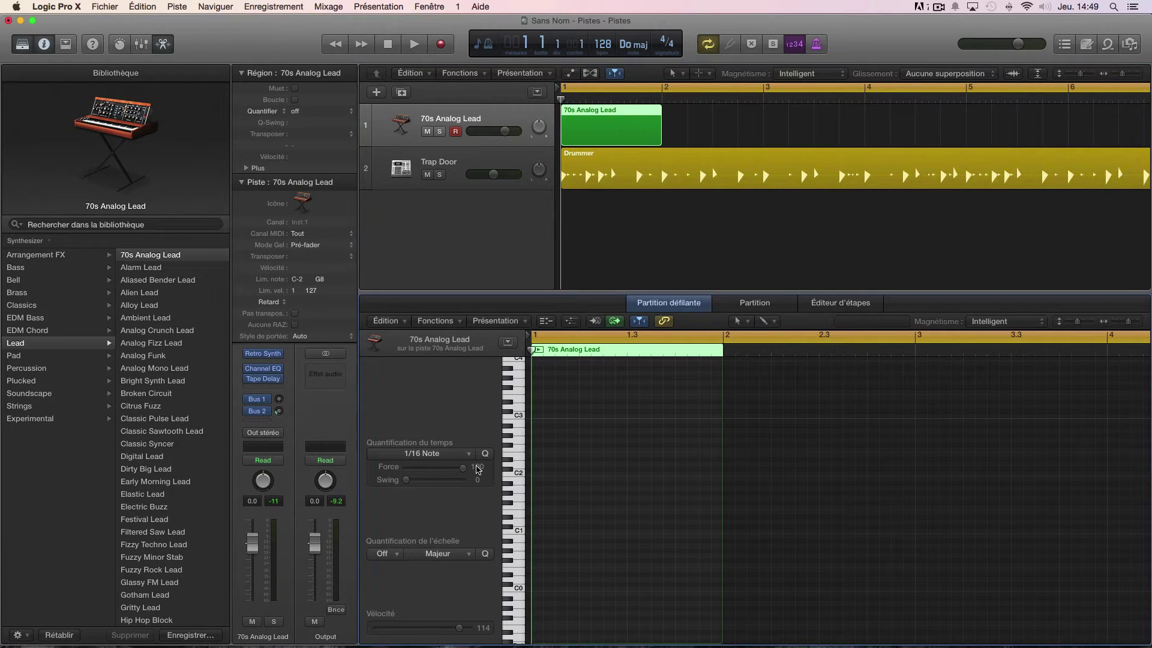
- Draw three ascending notes in the lead region, starting with a half-bar C2 and D2 from 1.3, and play them with the drums
{"action": "left_click", "coordinate": [523, 472]}
{"action": "left_click_drag", "start_coordinate": [540, 476], "coordinate": [624, 475]}
{"action": "left_click", "coordinate": [630, 464]}
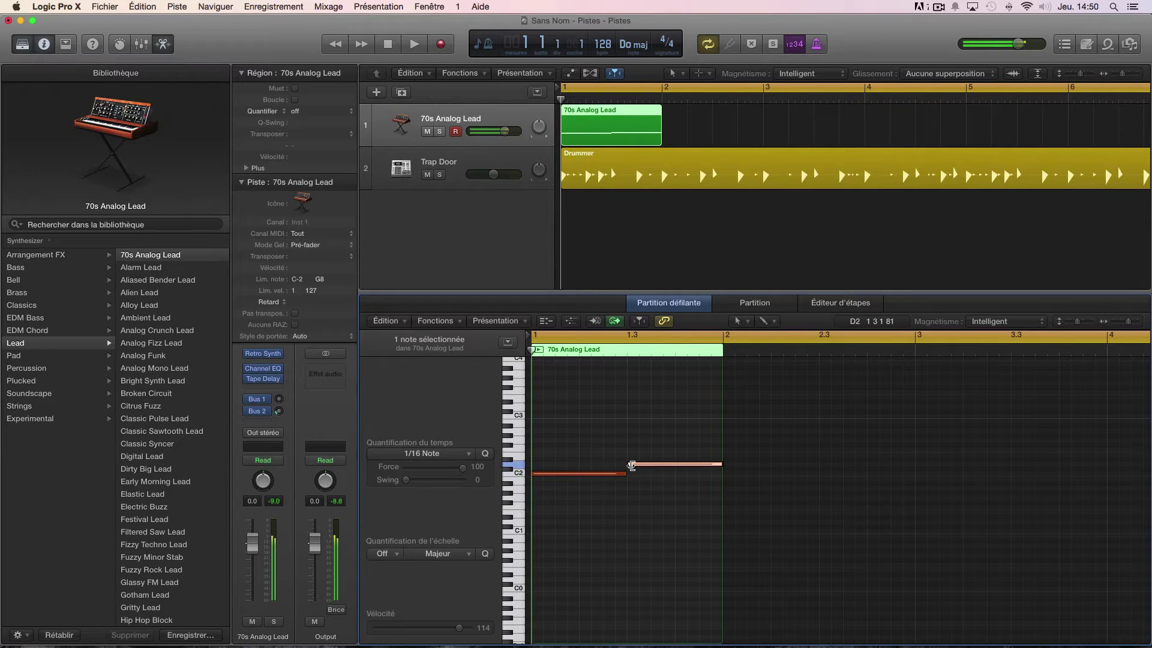
{"action": "mouse_move", "coordinate": [721, 464]}
{"action": "left_mouse_down"}
{"action": "mouse_move", "coordinate": [663, 466]}
{"action": "mouse_move", "coordinate": [703, 462]}
{"action": "left_mouse_up"}
{"action": "key", "text": "space"}
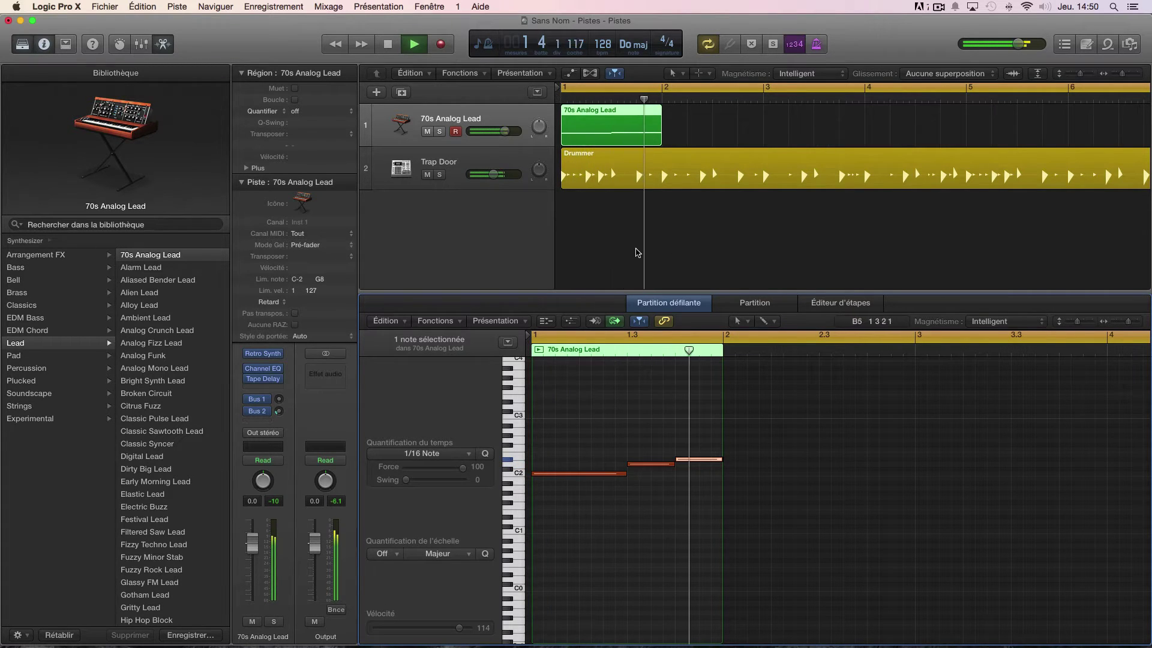
{"action": "key", "text": "space"}
- Lower the lead track's volume to -5.0 dB and loop its region up to bar 3, returning the playhead to the start
{"action": "left_click_drag", "start_coordinate": [504, 131], "coordinate": [495, 130]}
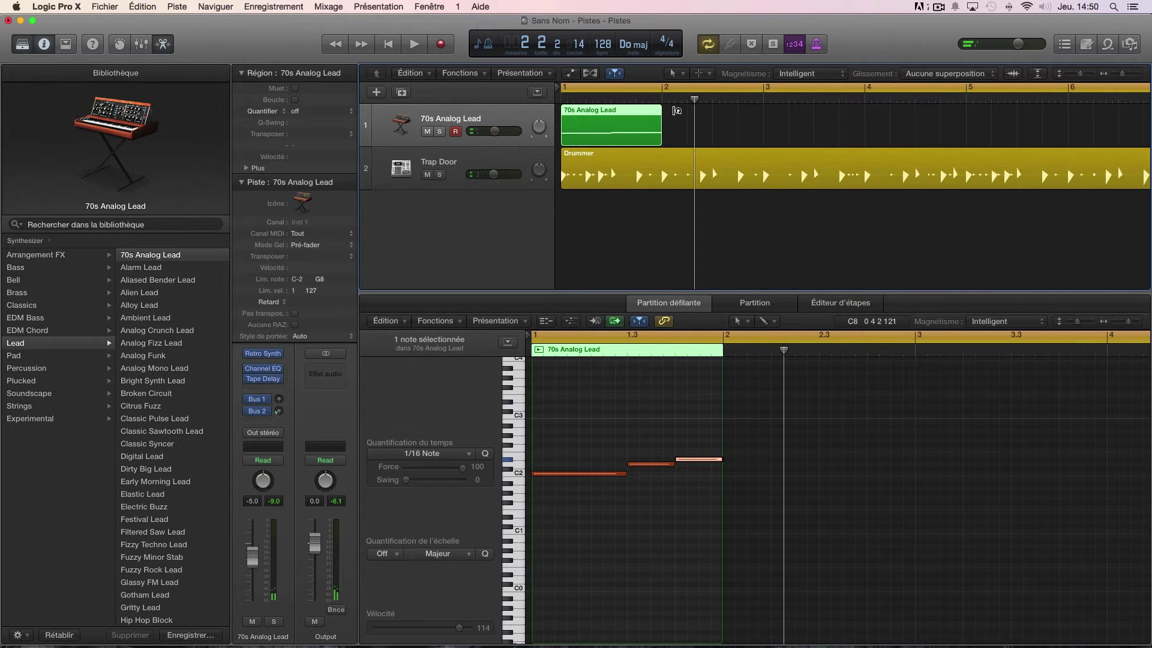
{"action": "left_click_drag", "start_coordinate": [674, 111], "coordinate": [759, 122]}
{"action": "left_click_drag", "start_coordinate": [694, 99], "coordinate": [554, 105]}
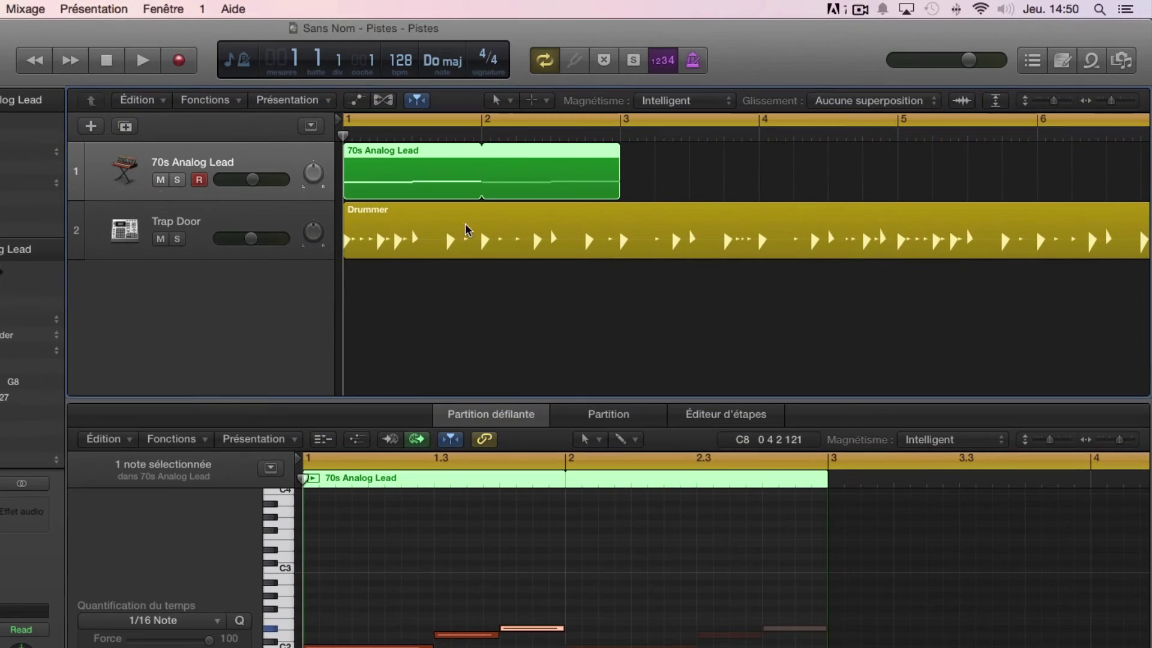
- Show the automation lanes and set the lead track to region automation of a Retro Synth parameter
{"action": "left_click", "coordinate": [355, 100]}
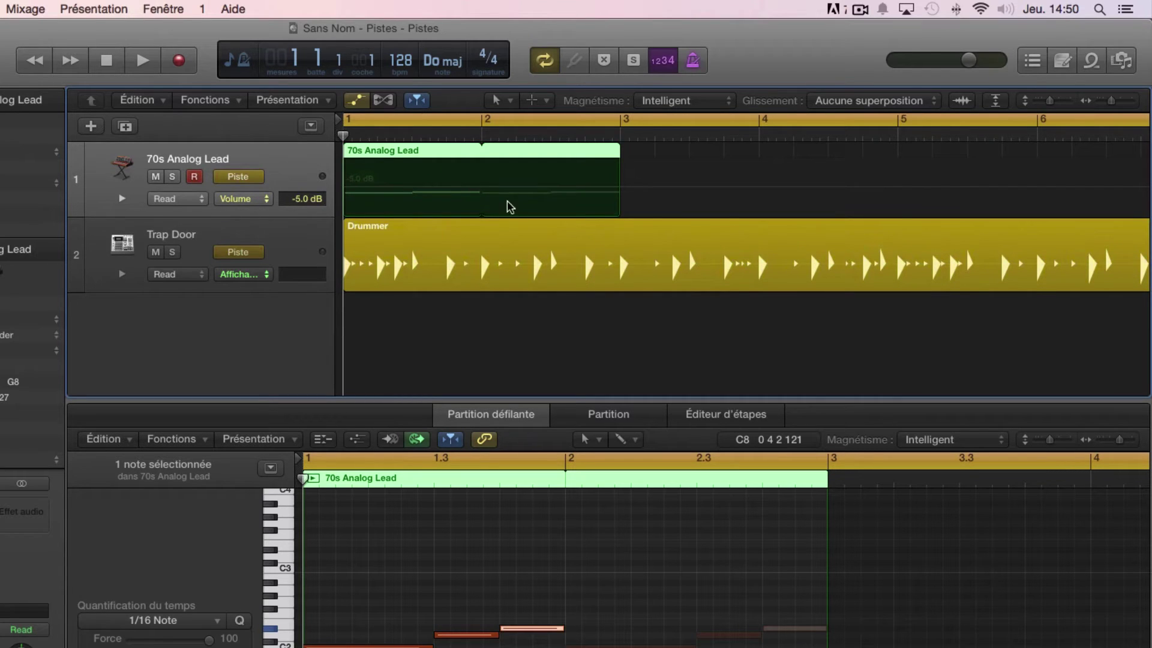
{"action": "left_click", "coordinate": [243, 177]}
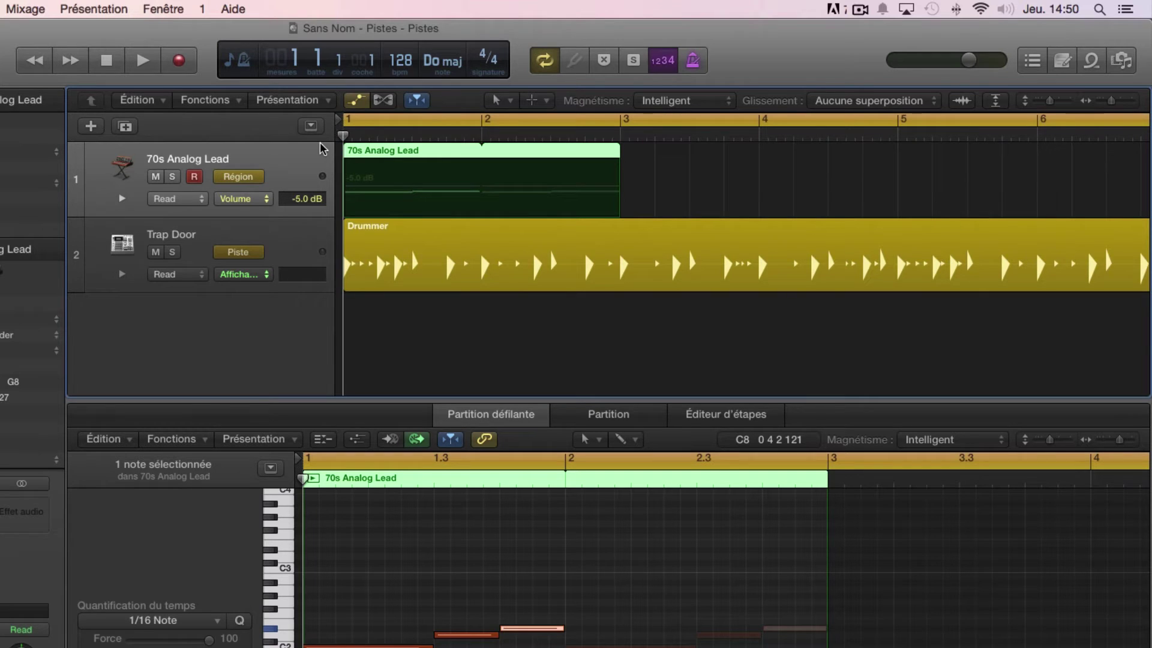
{"action": "left_click", "coordinate": [253, 199]}
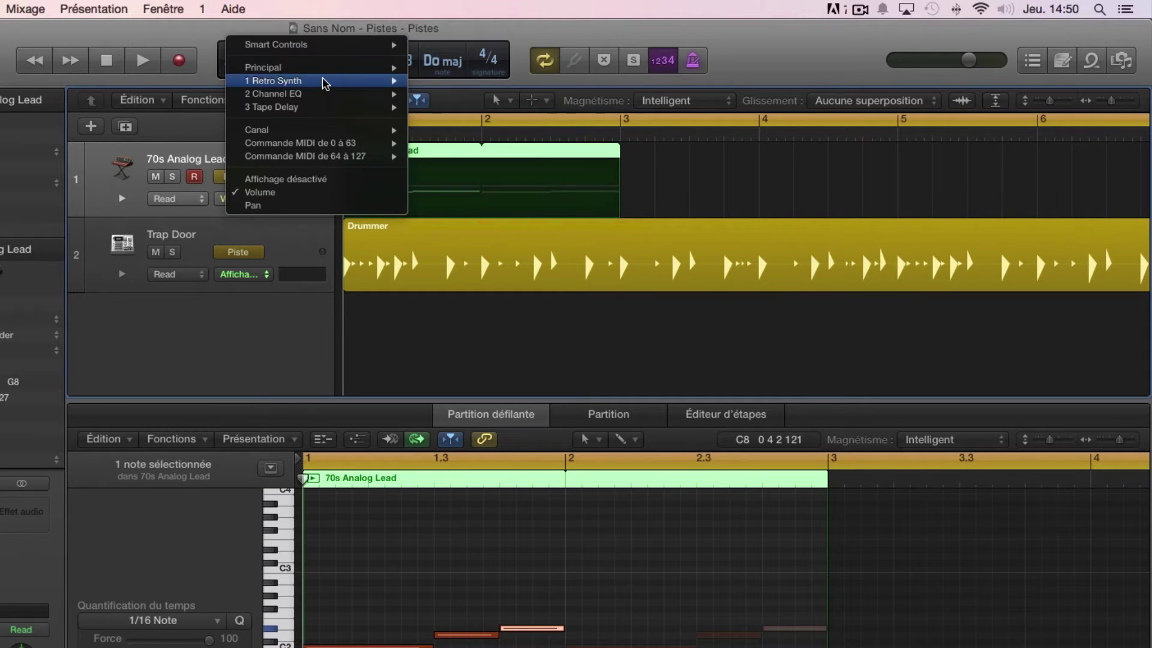
{"action": "mouse_move", "coordinate": [326, 82]}
{"action": "mouse_move", "coordinate": [476, 142]}
{"action": "left_click", "coordinate": [576, 134]}
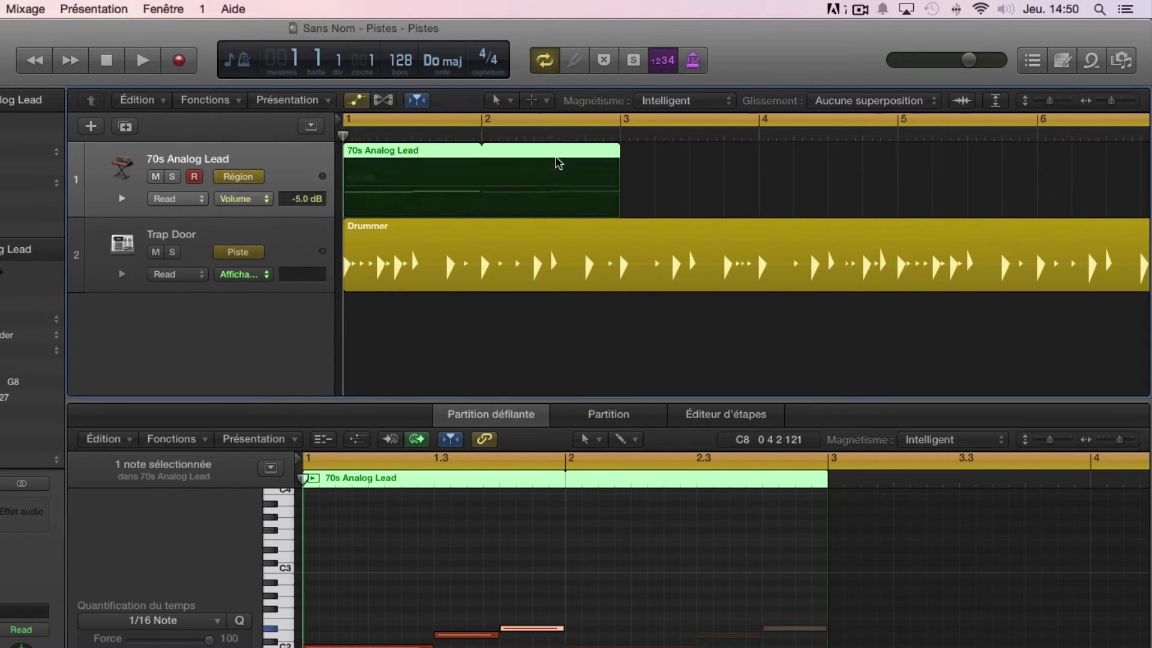
- Draw a Retro Synth automation curve in the lead region that rises from 0.37 to 0.84 and falls to 0.26
{"action": "left_click", "coordinate": [358, 193]}
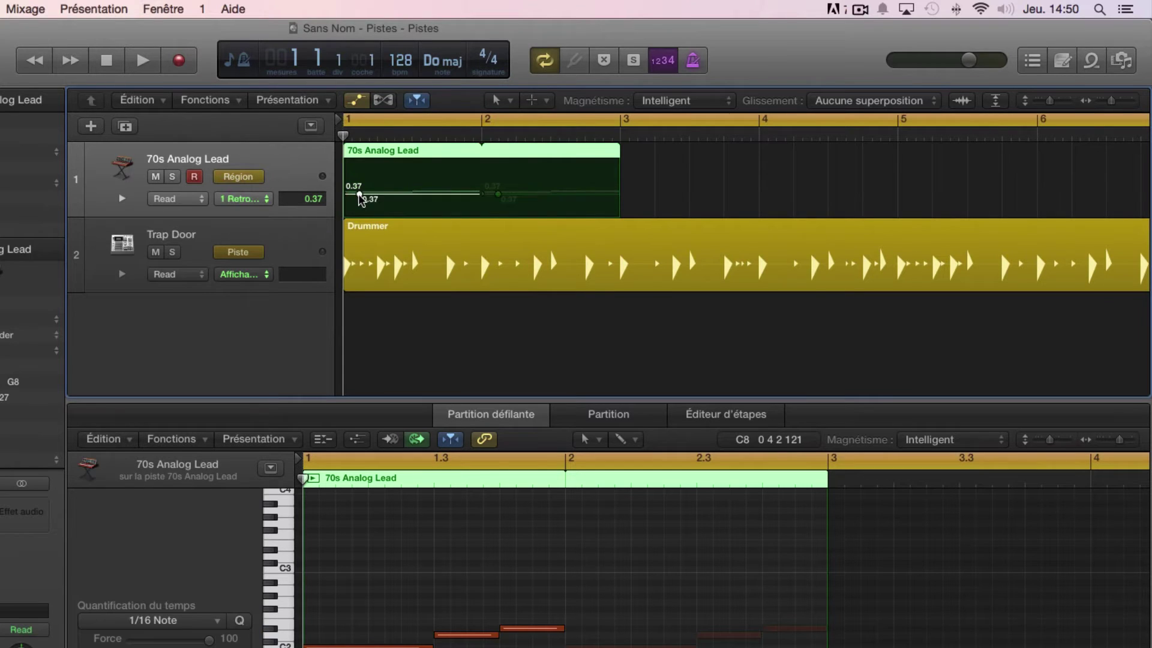
{"action": "left_click", "coordinate": [385, 193]}
{"action": "left_click_drag", "start_coordinate": [384, 193], "coordinate": [384, 171]}
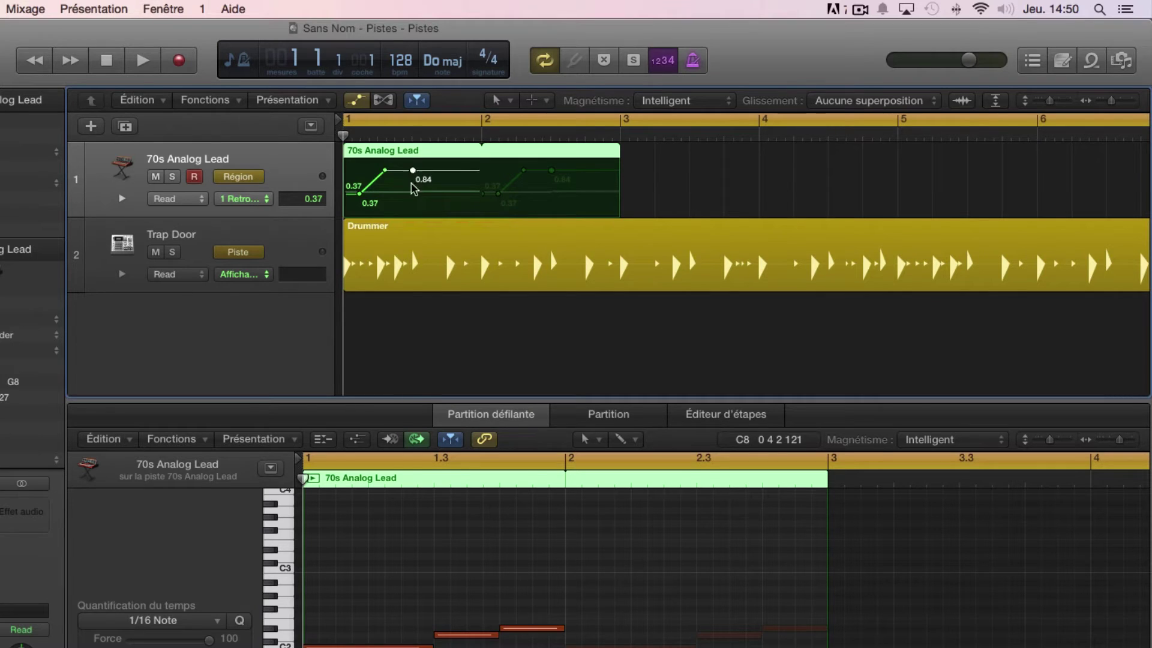
{"action": "left_click_drag", "start_coordinate": [412, 173], "coordinate": [443, 200]}
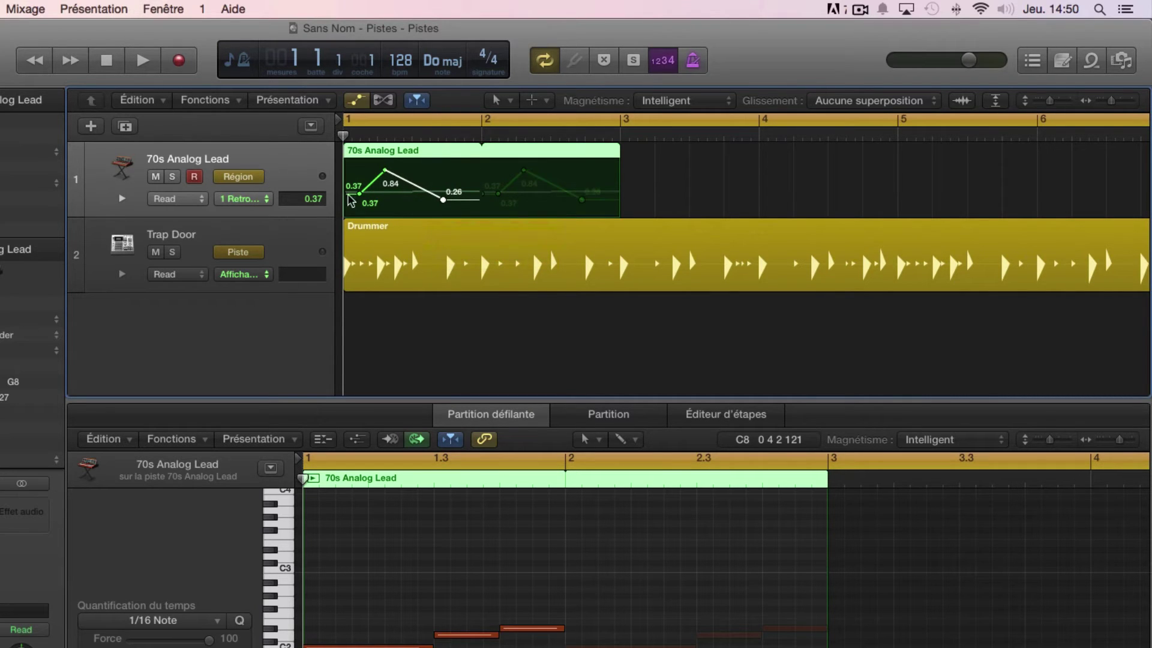
- Play back the automated lead region with its loop, and place a copy of the region at bar 3
{"action": "key", "text": "space"}
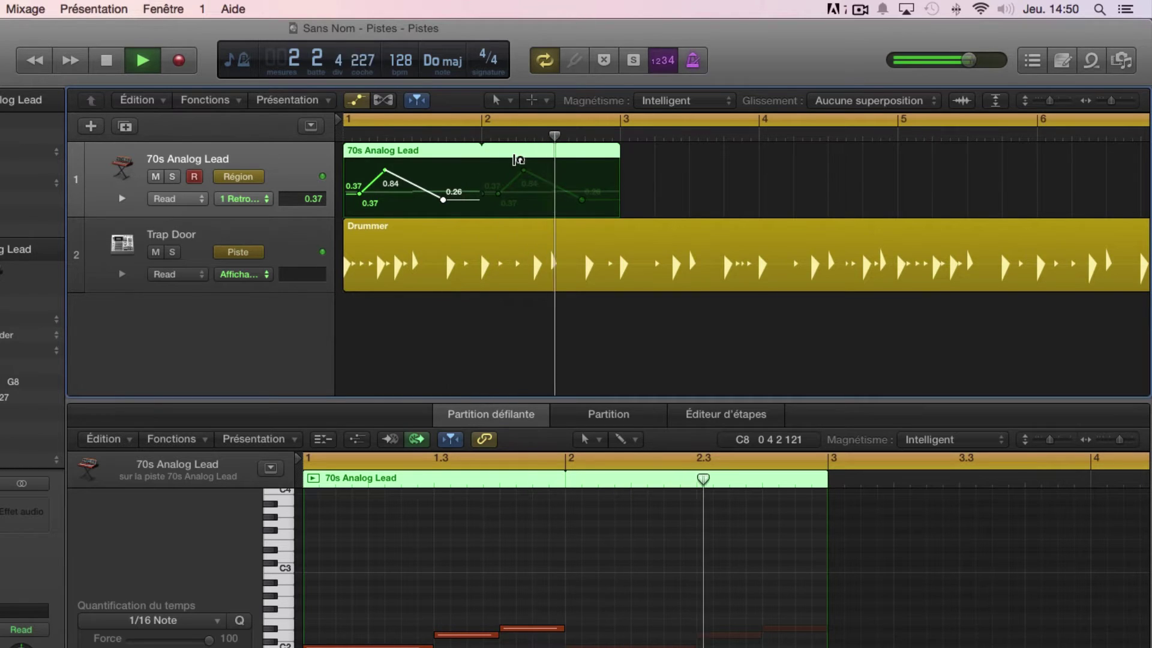
{"action": "key", "text": "space"}
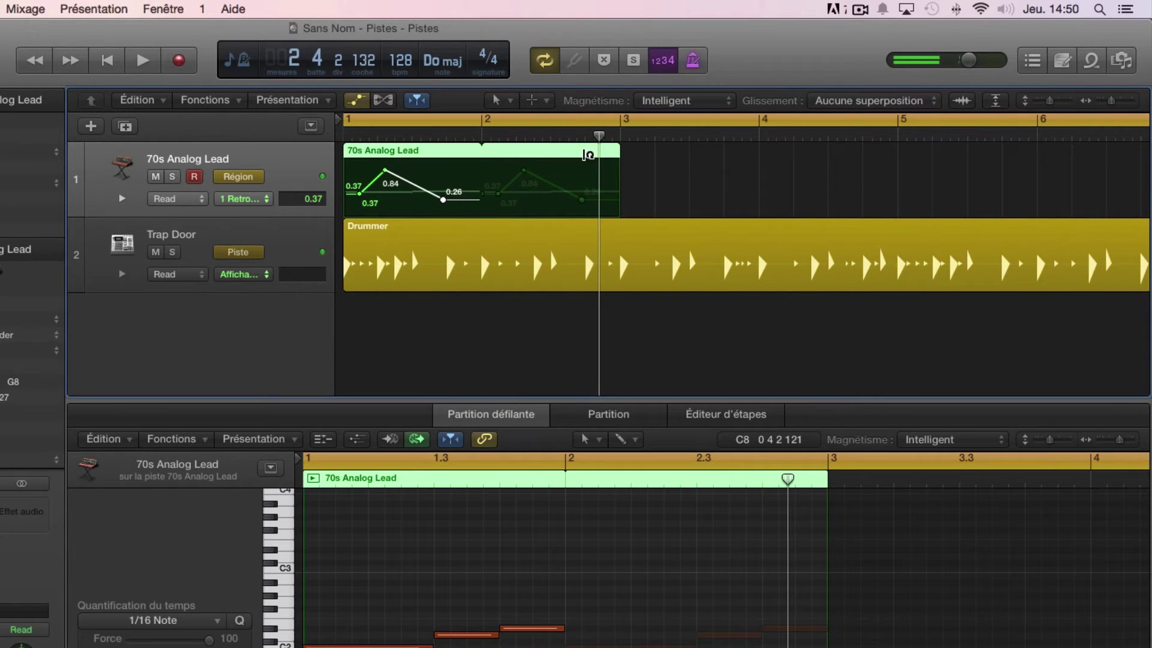
{"action": "left_click_drag", "start_coordinate": [582, 151], "coordinate": [723, 157]}
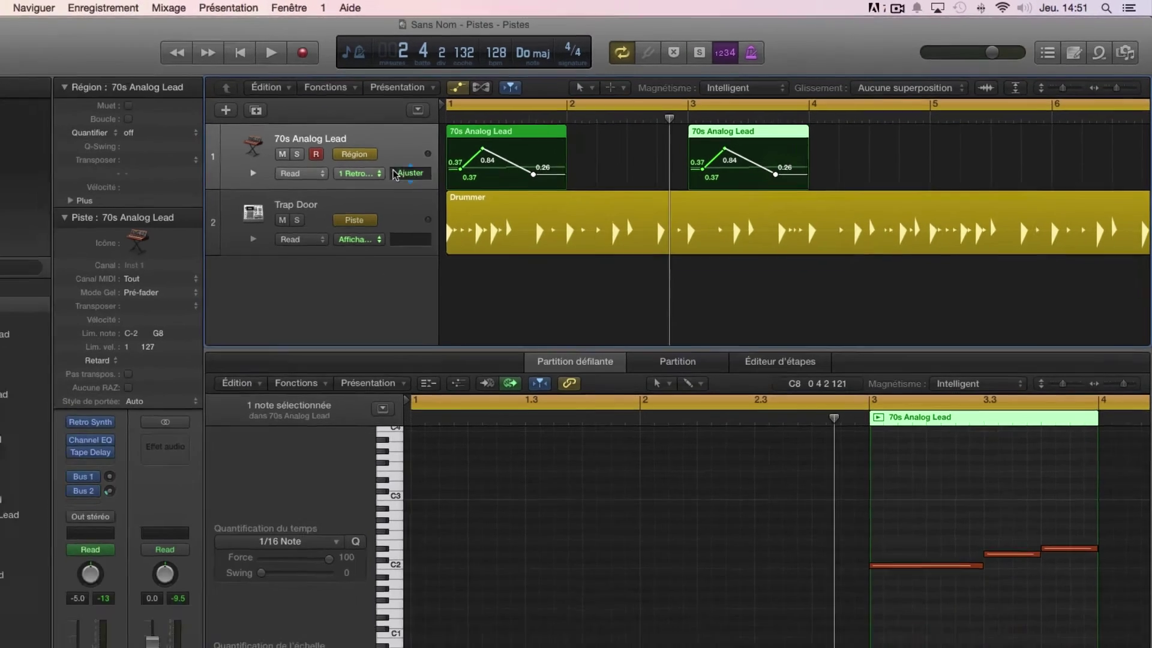
- Delete both lead regions and the 70s Analog Lead track
{"action": "left_click", "coordinate": [278, 167]}
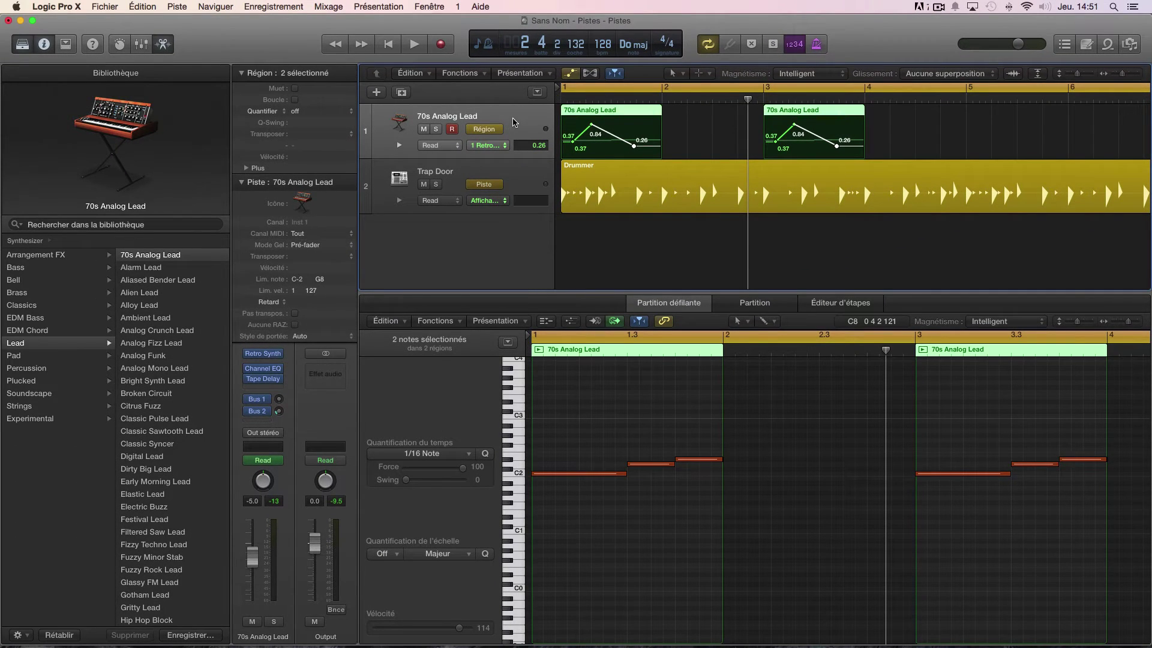
{"action": "key", "text": "Delete"}
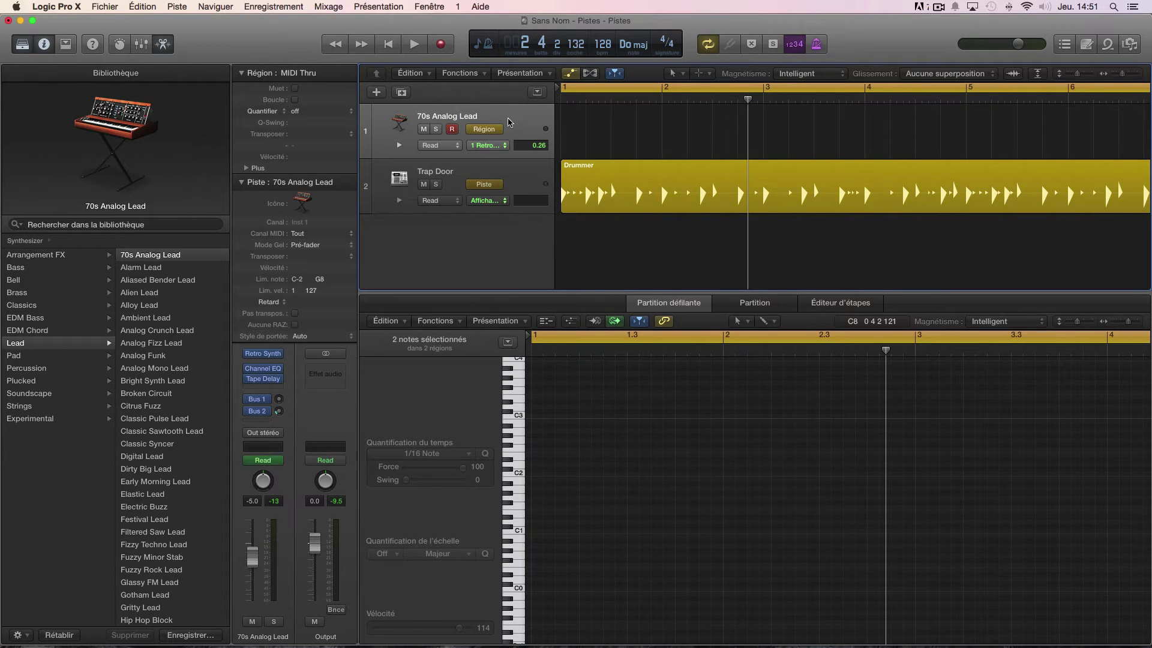
{"action": "key", "text": "super+BackSpace"}
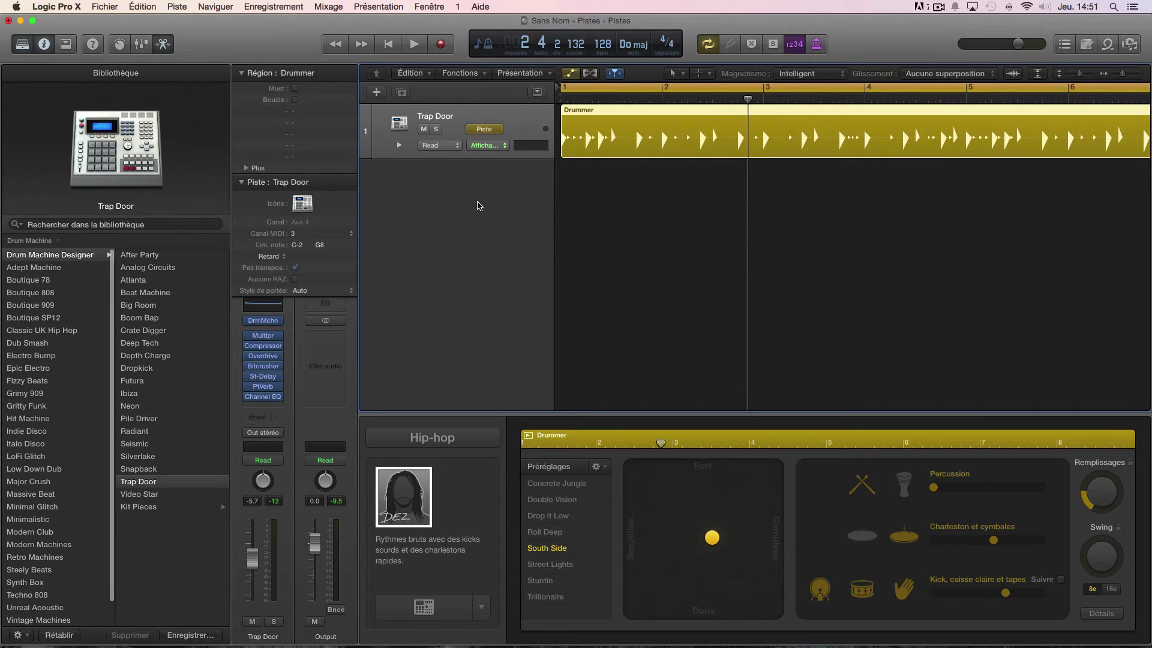
- Return the playhead to the start of the project, and briefly view the Trap Door kit in Drum Machine Designer
{"action": "left_click", "coordinate": [388, 45]}
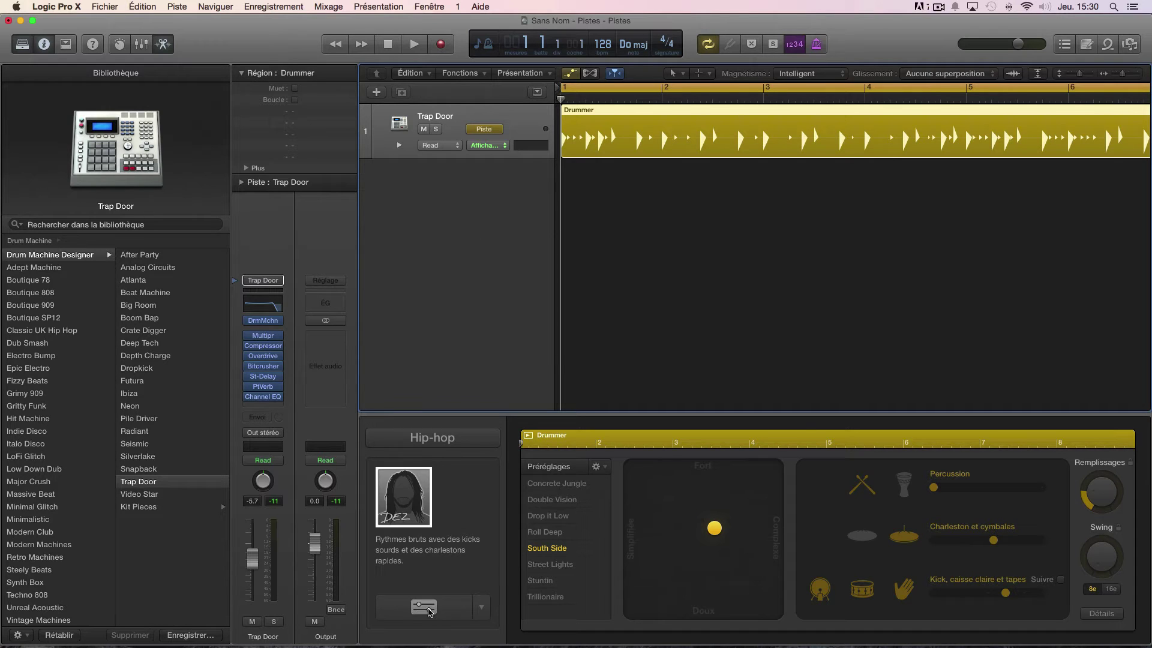
{"action": "left_click", "coordinate": [424, 608]}
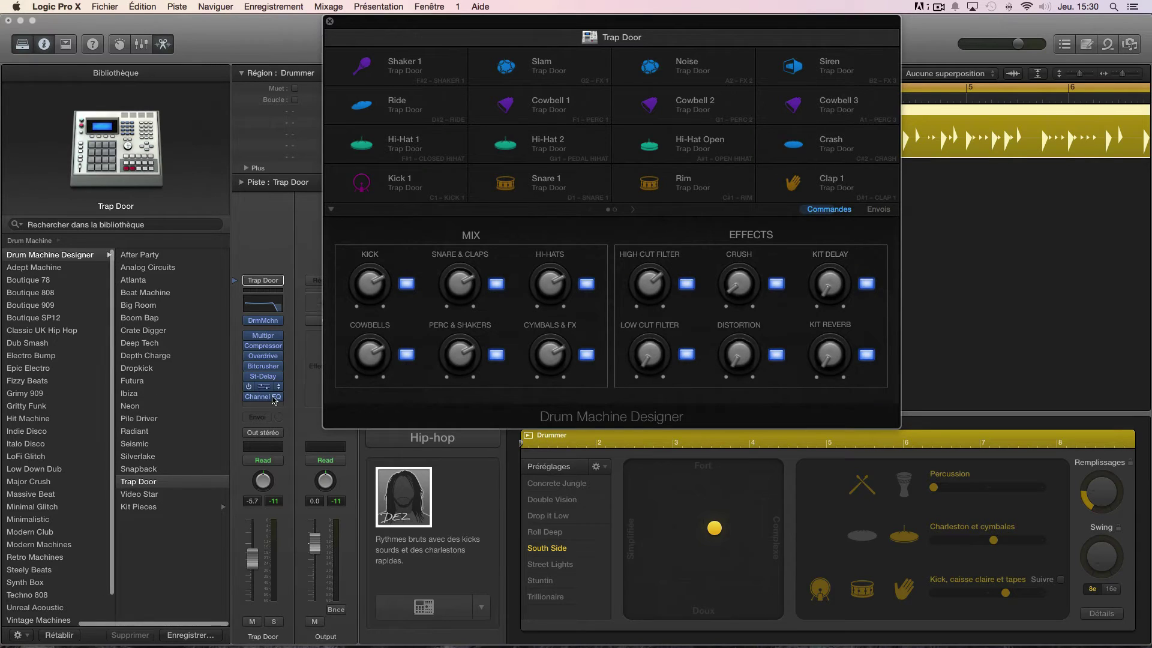
{"action": "left_click", "coordinate": [329, 21]}
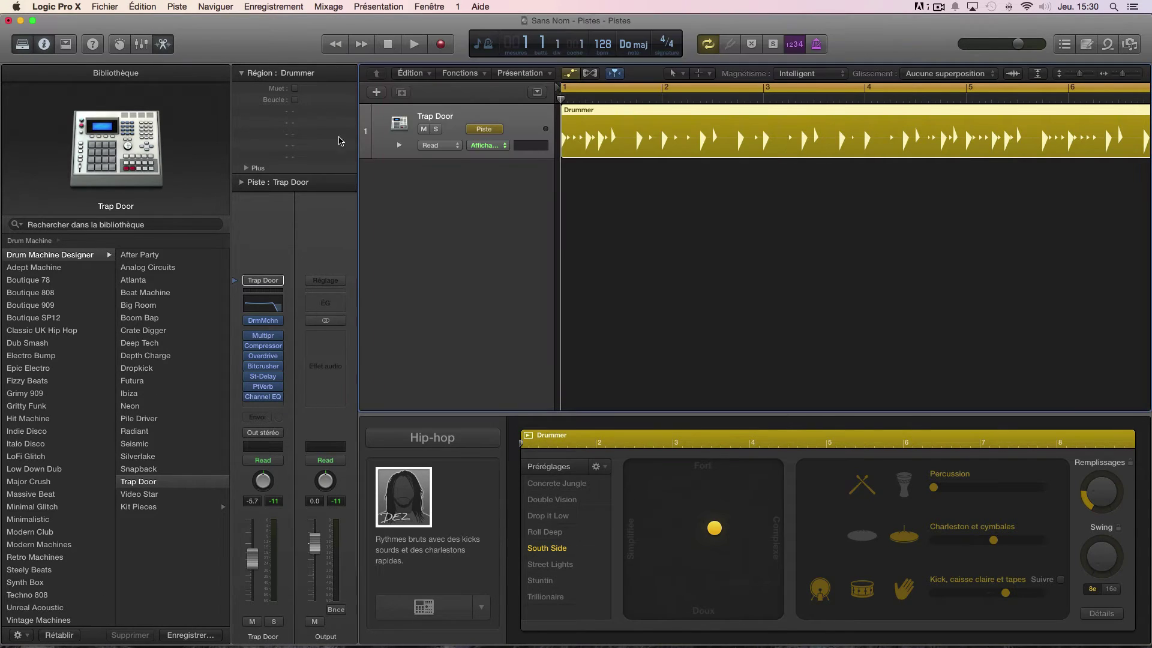
- Add a software instrument track below Trap Door and load Drum Machine Designer as its instrument
{"action": "double_click", "coordinate": [424, 208]}
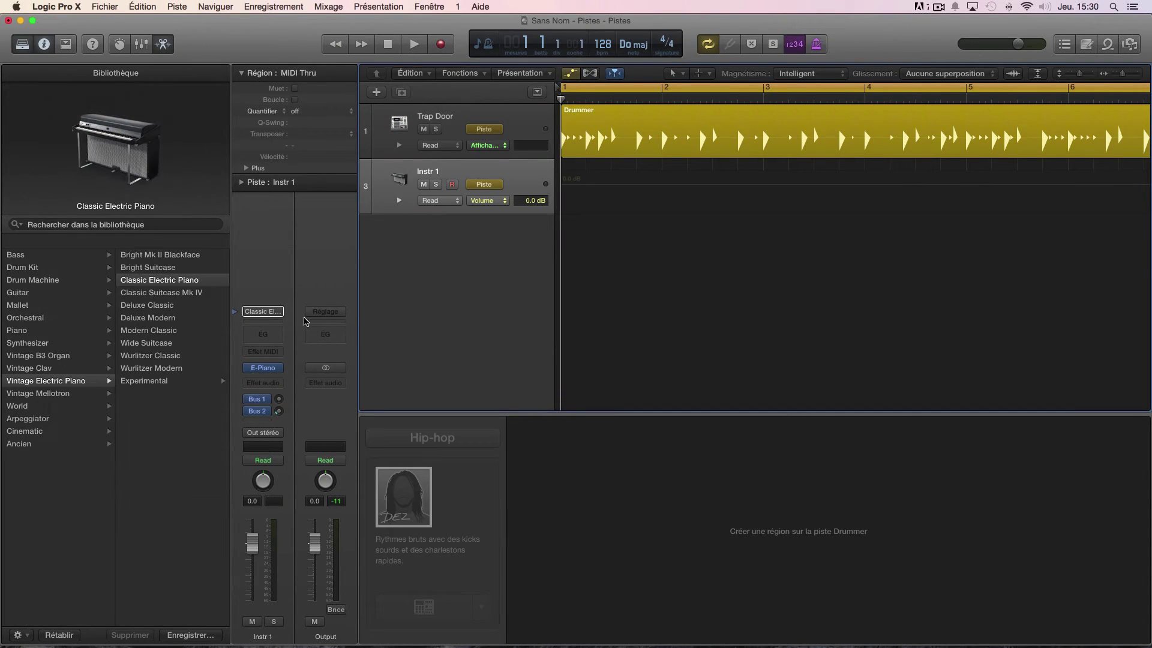
{"action": "left_click", "coordinate": [275, 374]}
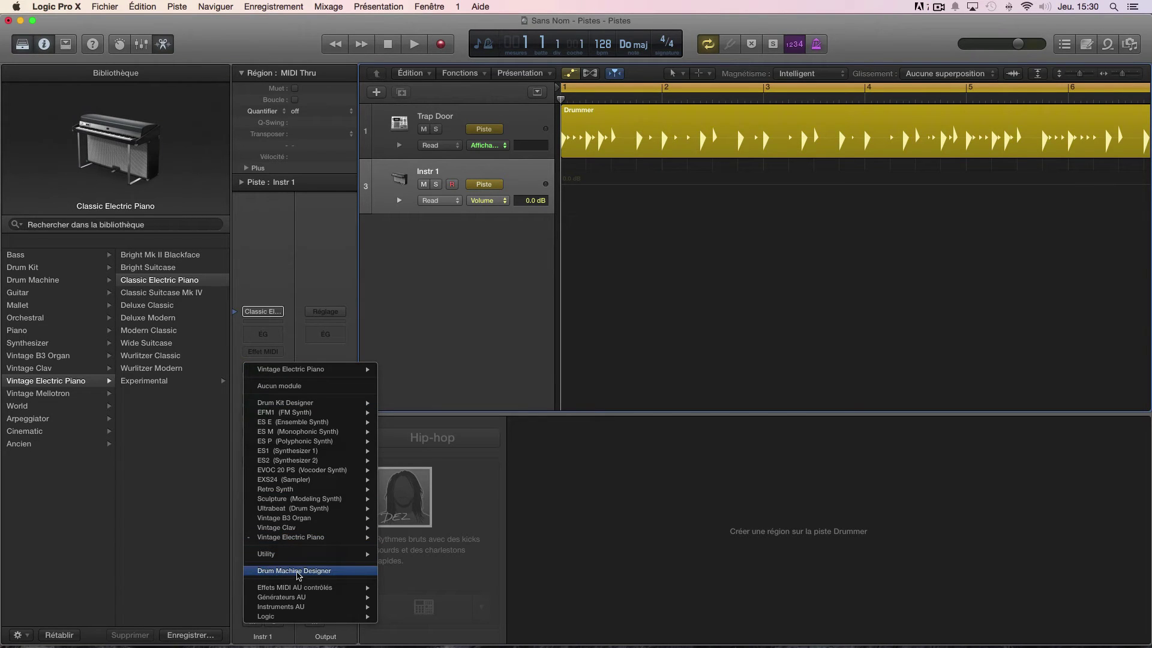
{"action": "left_click", "coordinate": [295, 572]}
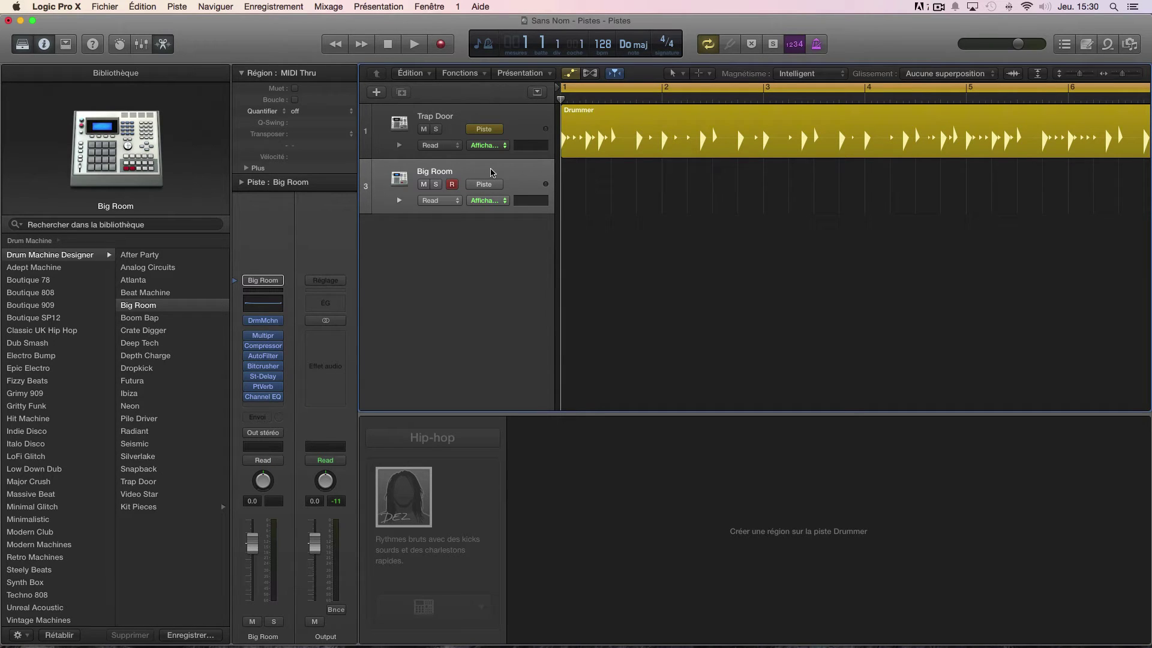
- View the Big Room kit's Drum Machine Designer interface, close it, and delete the Big Room track
{"action": "left_click", "coordinate": [263, 320]}
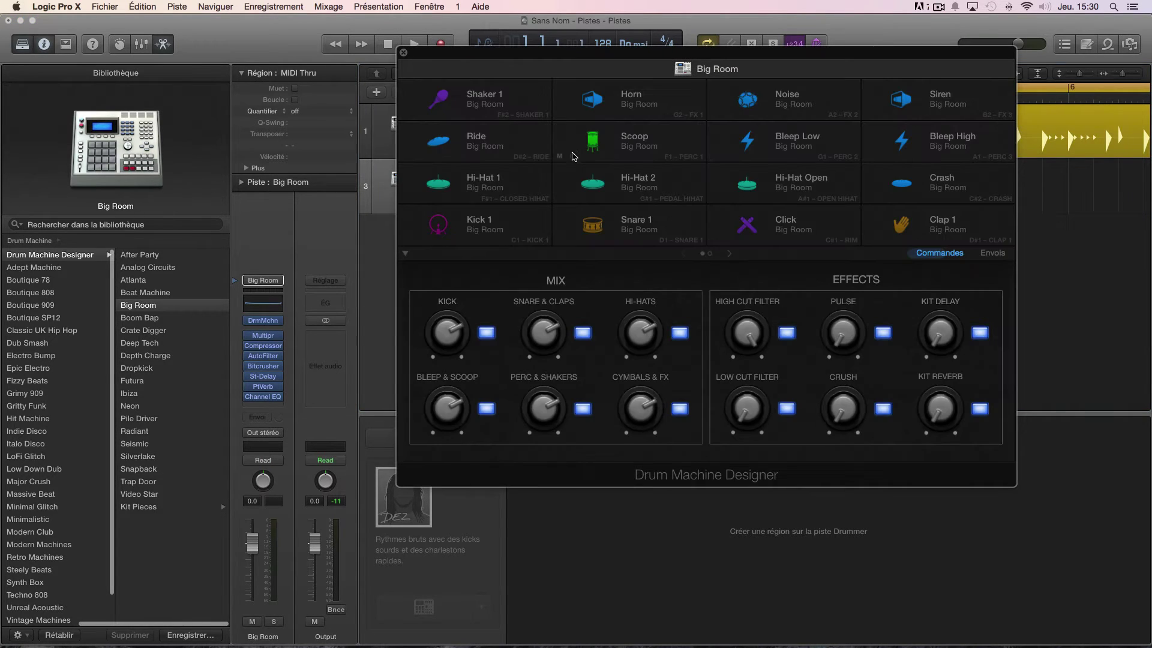
{"action": "left_click", "coordinate": [403, 52]}
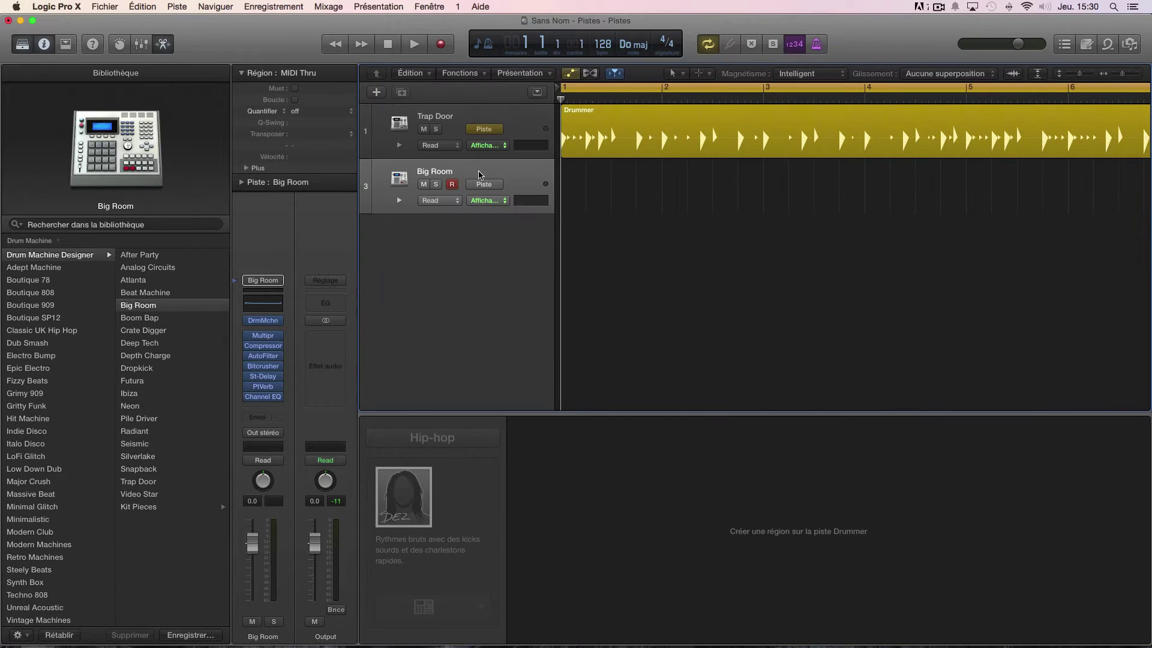
{"action": "key", "text": "super+BackSpace"}
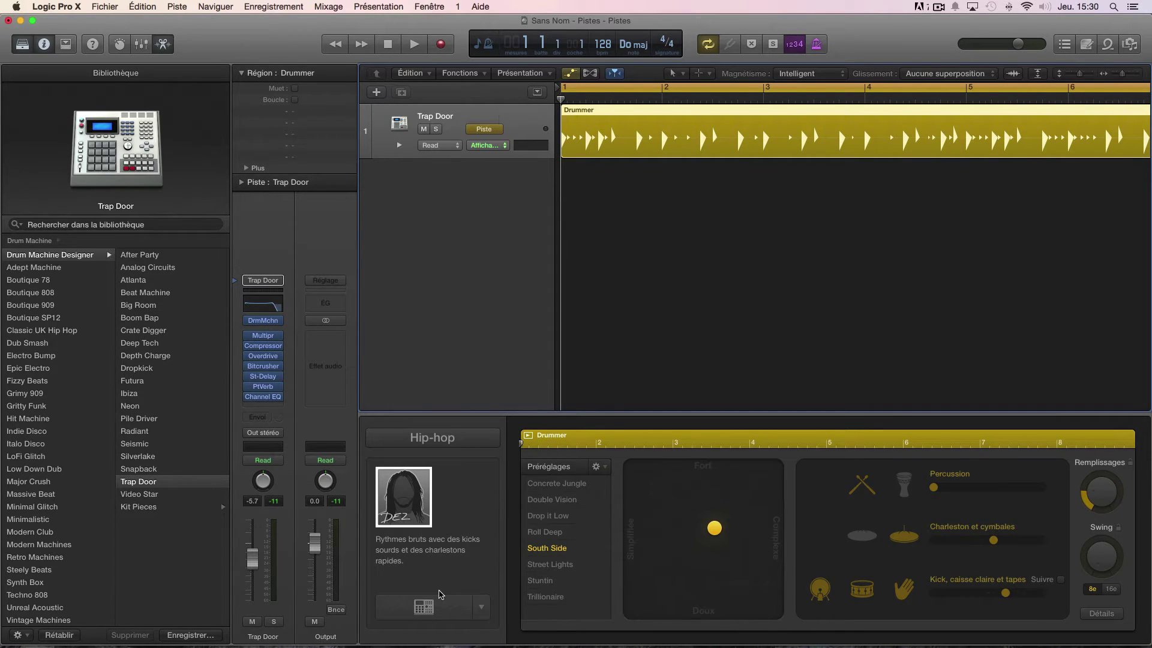
- Open the Trap Door kit in Drum Machine Designer and view its second page of pads before returning to the first
{"action": "left_click", "coordinate": [423, 607]}
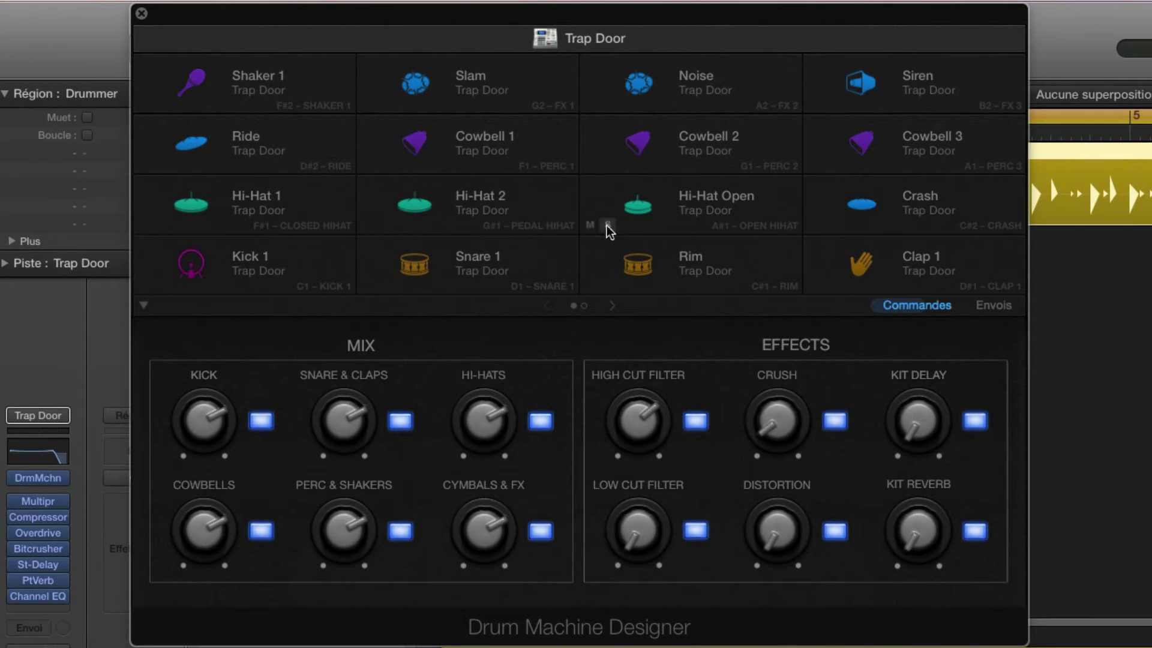
{"action": "left_click", "coordinate": [585, 306]}
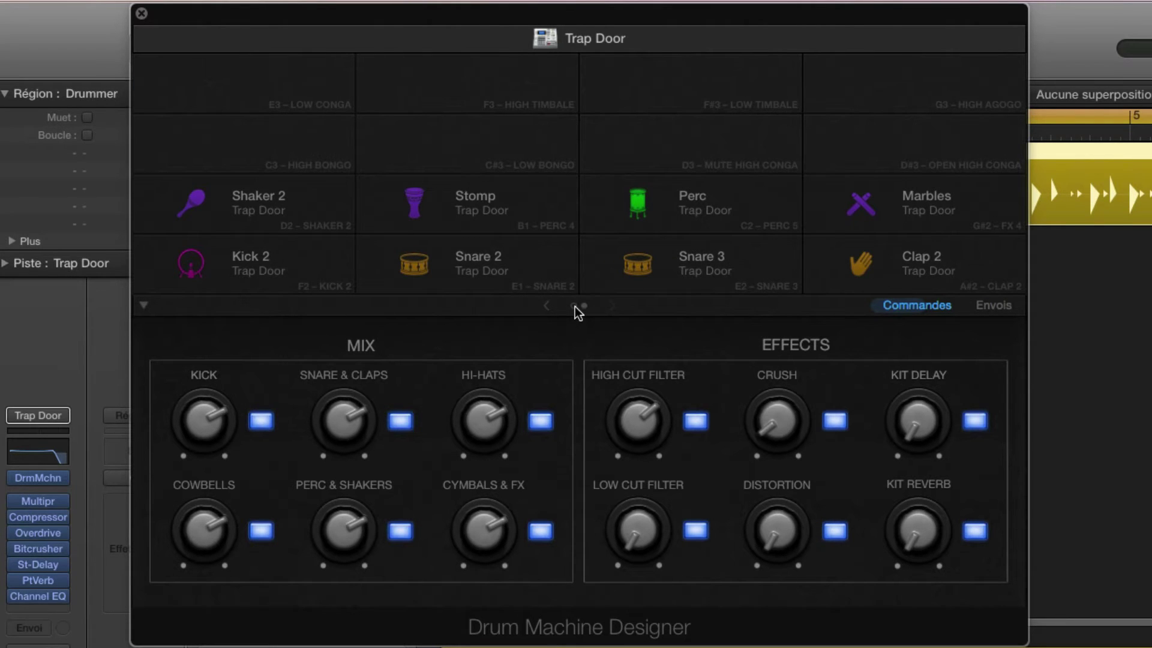
{"action": "left_click", "coordinate": [546, 307]}
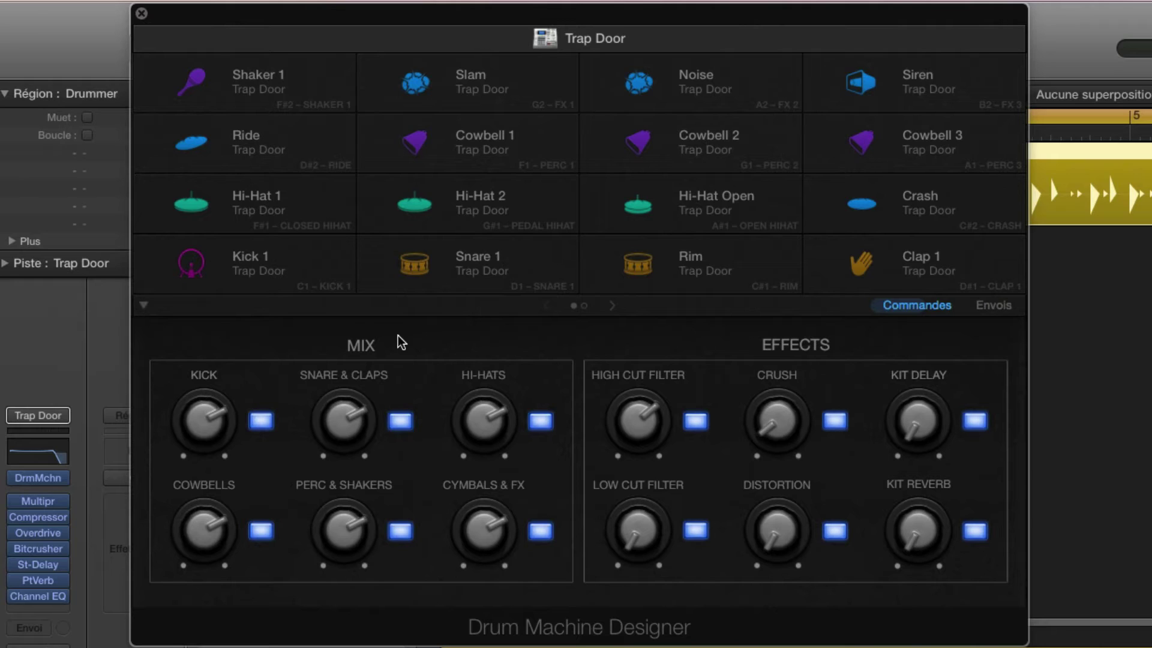
- Audition the Kick 1, Snare 1, Rim, Clap 1, Crash, Hi-Hat Open, Hi-Hat 2 and Hi-Hat 1 pads
{"action": "left_click", "coordinate": [259, 263]}
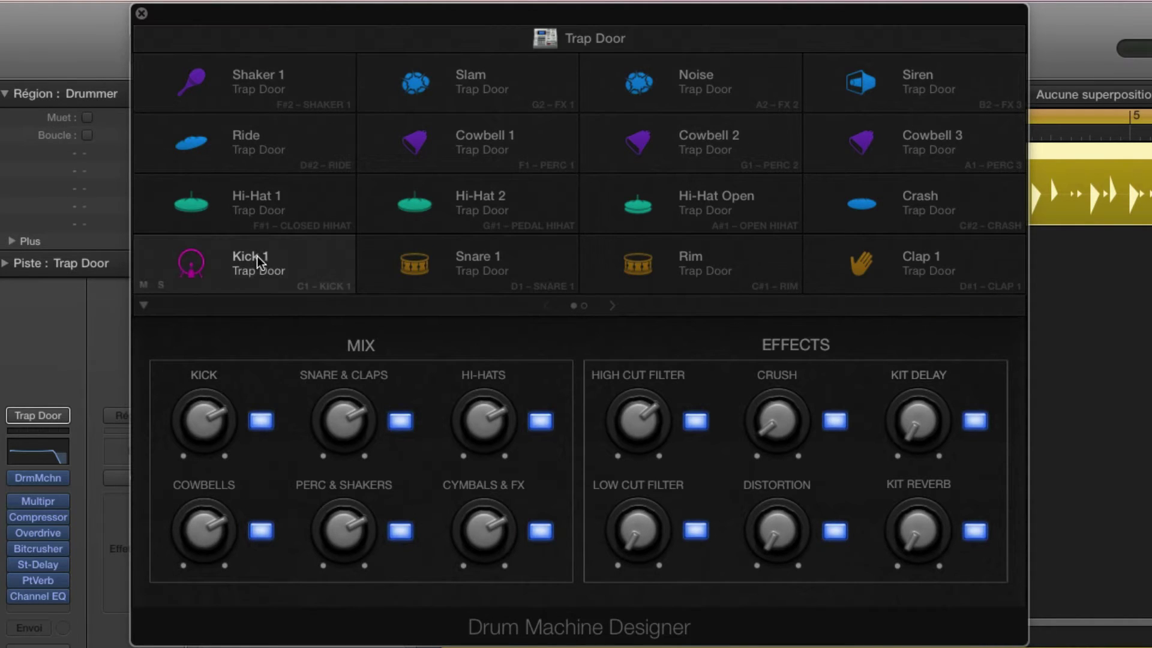
{"action": "left_click", "coordinate": [456, 264]}
{"action": "left_click", "coordinate": [672, 267]}
{"action": "left_click", "coordinate": [846, 246]}
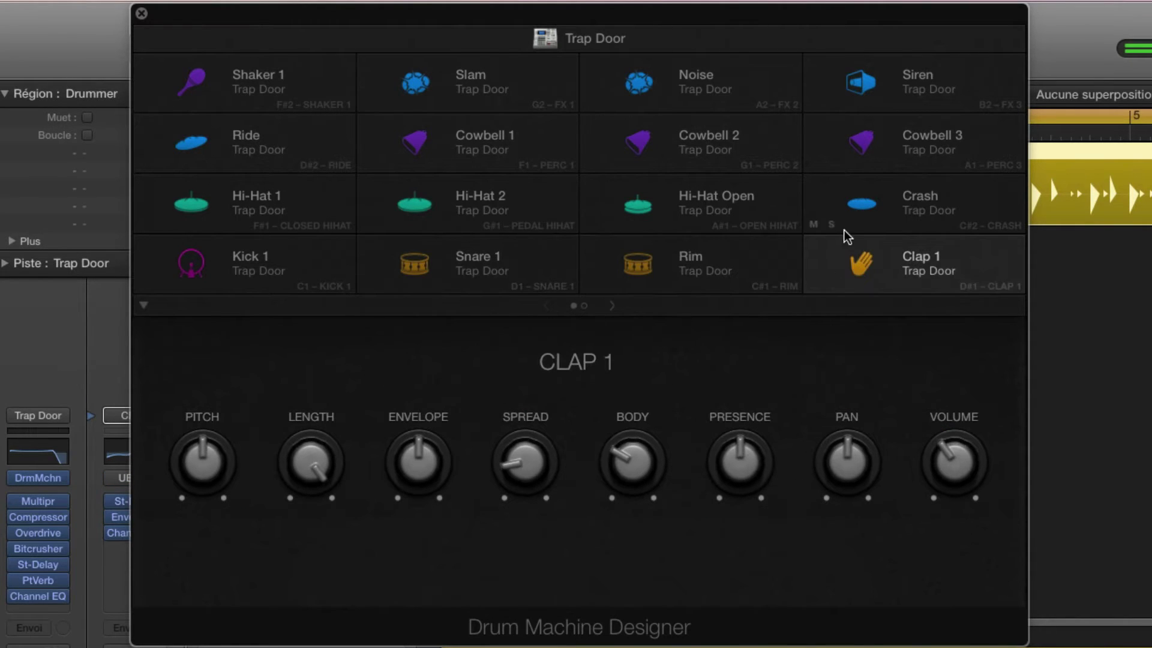
{"action": "left_click", "coordinate": [845, 229]}
{"action": "left_click", "coordinate": [761, 222]}
{"action": "left_click", "coordinate": [498, 222]}
{"action": "left_click", "coordinate": [288, 216]}
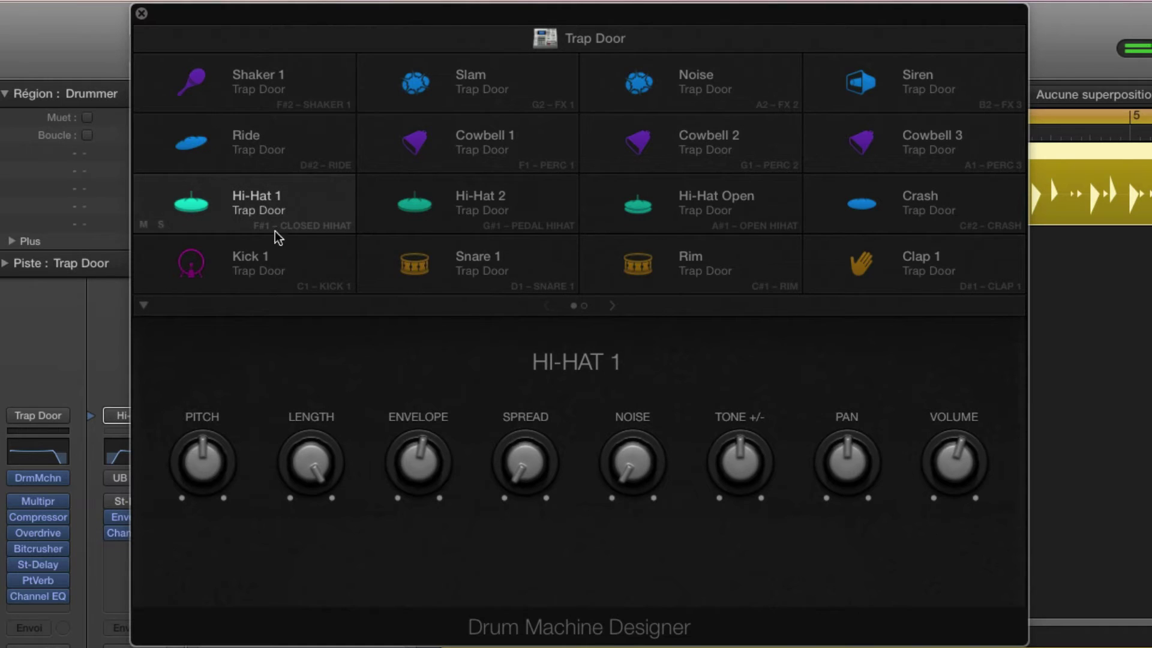
- Select the Kick 1 pad to view its own sound controls and its kit piece choices in the library
{"action": "left_click", "coordinate": [262, 266]}
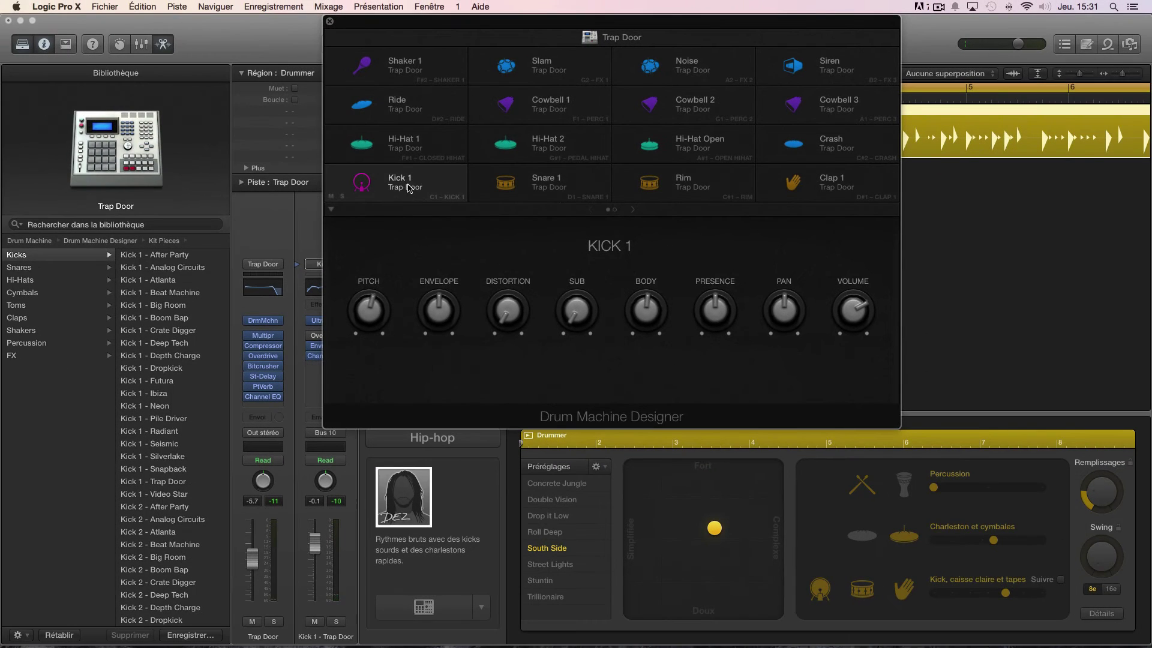
{"action": "left_click", "coordinate": [407, 187]}
{"action": "left_click", "coordinate": [545, 195]}
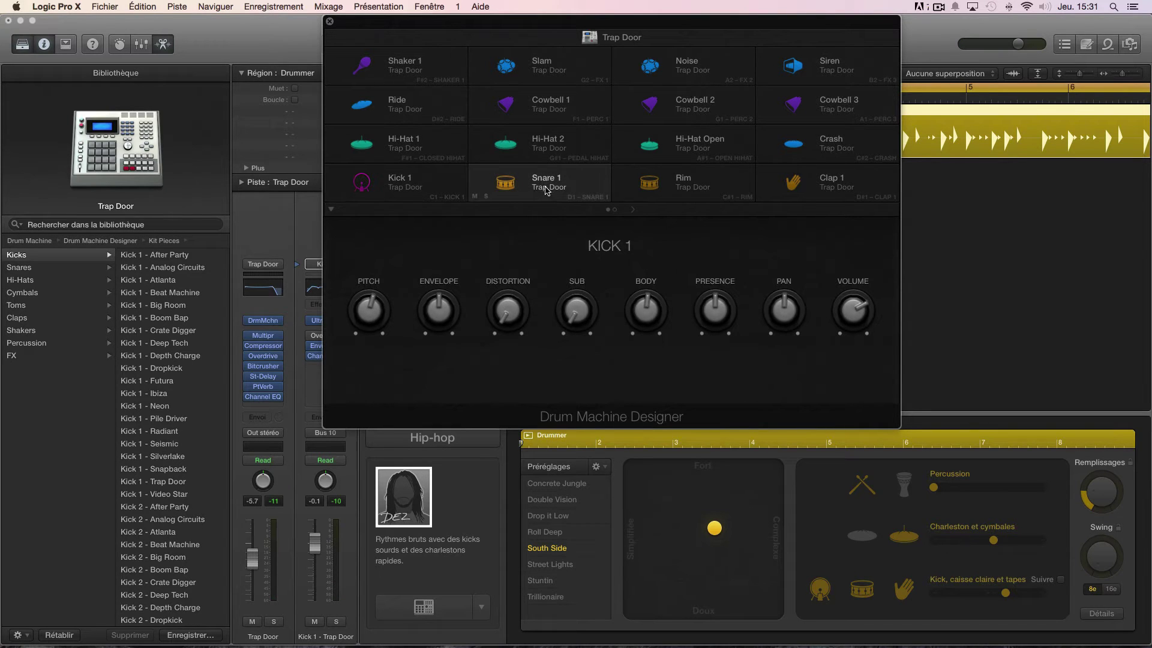
{"action": "left_click", "coordinate": [436, 184]}
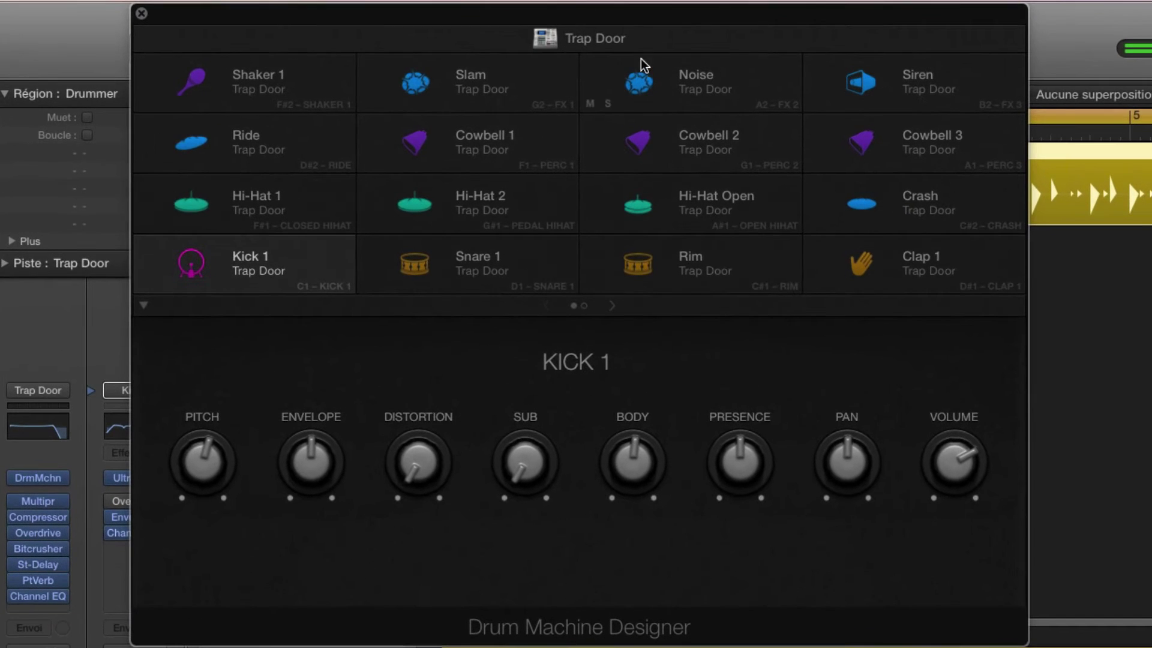
- Show the whole Trap Door kit's controls, look at its sends, and close Drum Machine Designer
{"action": "left_click", "coordinate": [564, 40]}
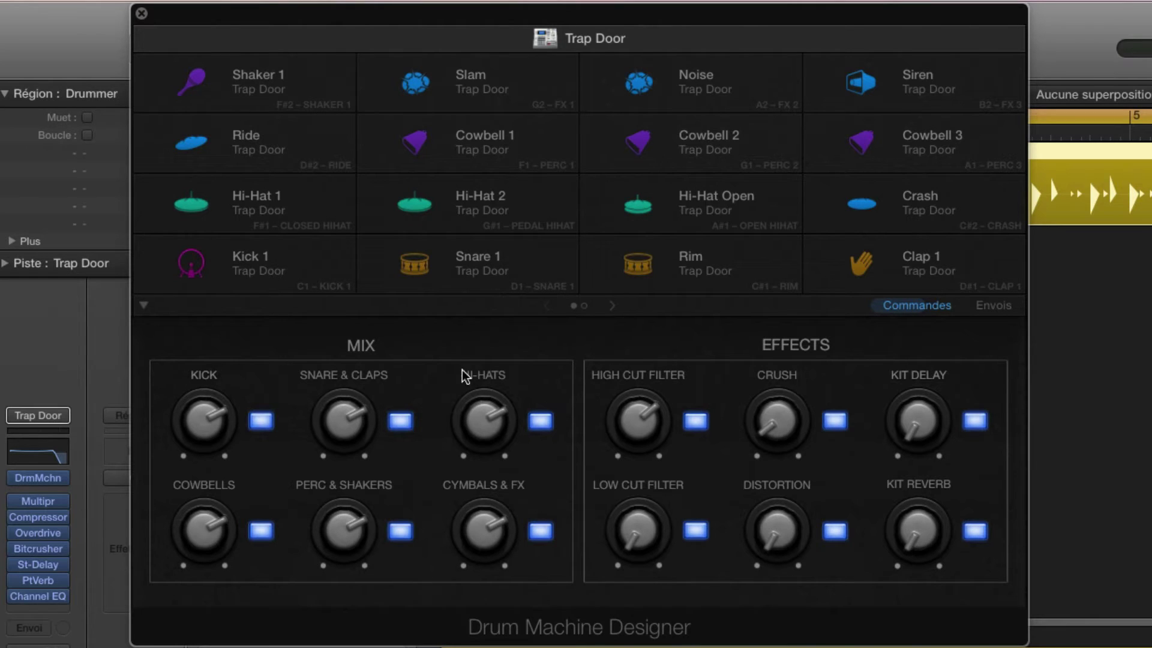
{"action": "left_click", "coordinate": [989, 307]}
{"action": "left_click", "coordinate": [927, 313]}
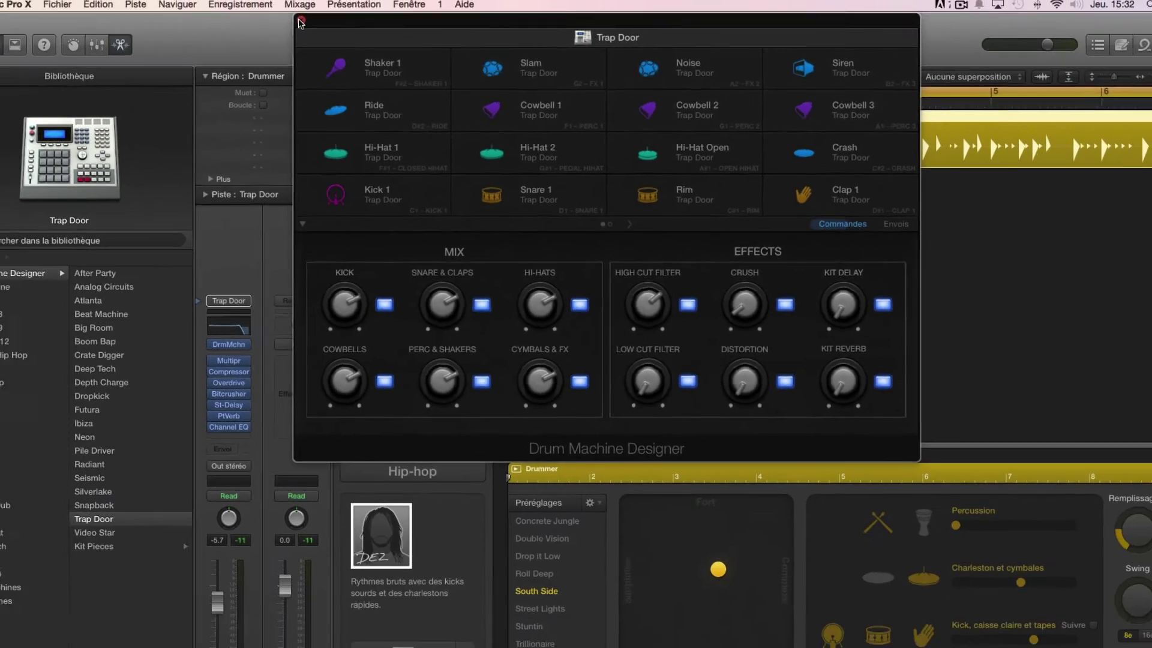
{"action": "left_click", "coordinate": [142, 13]}
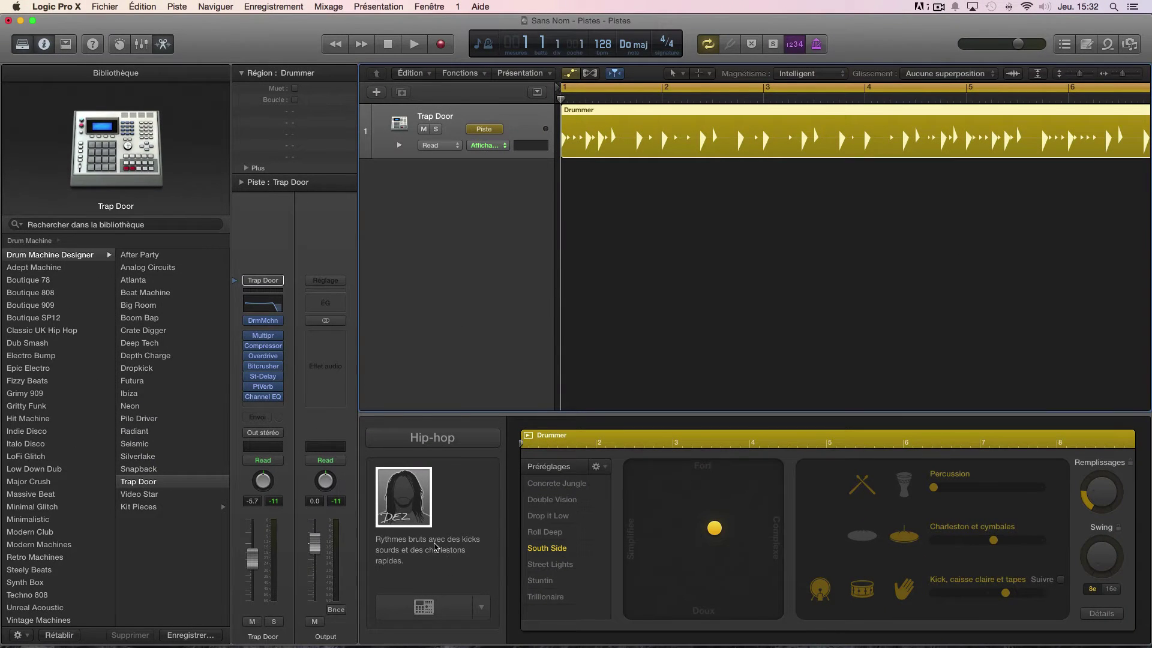
- Show the mixer from the Trap Door channel strip onward and hide the library
{"action": "key", "text": "x"}
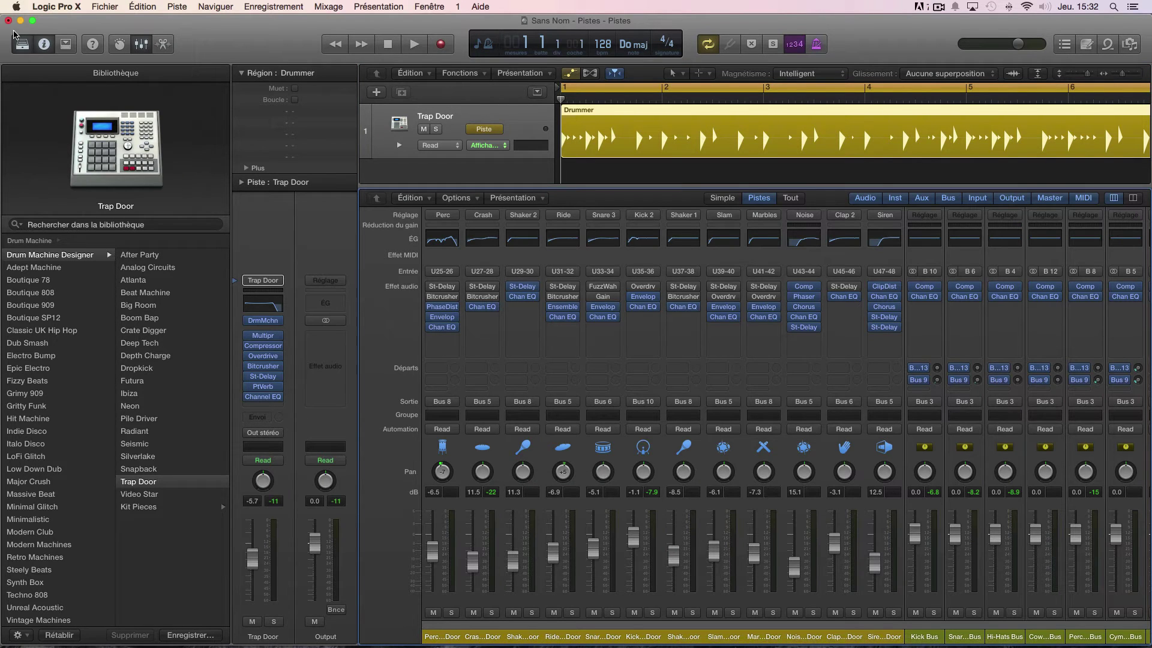
{"action": "left_click", "coordinate": [24, 49]}
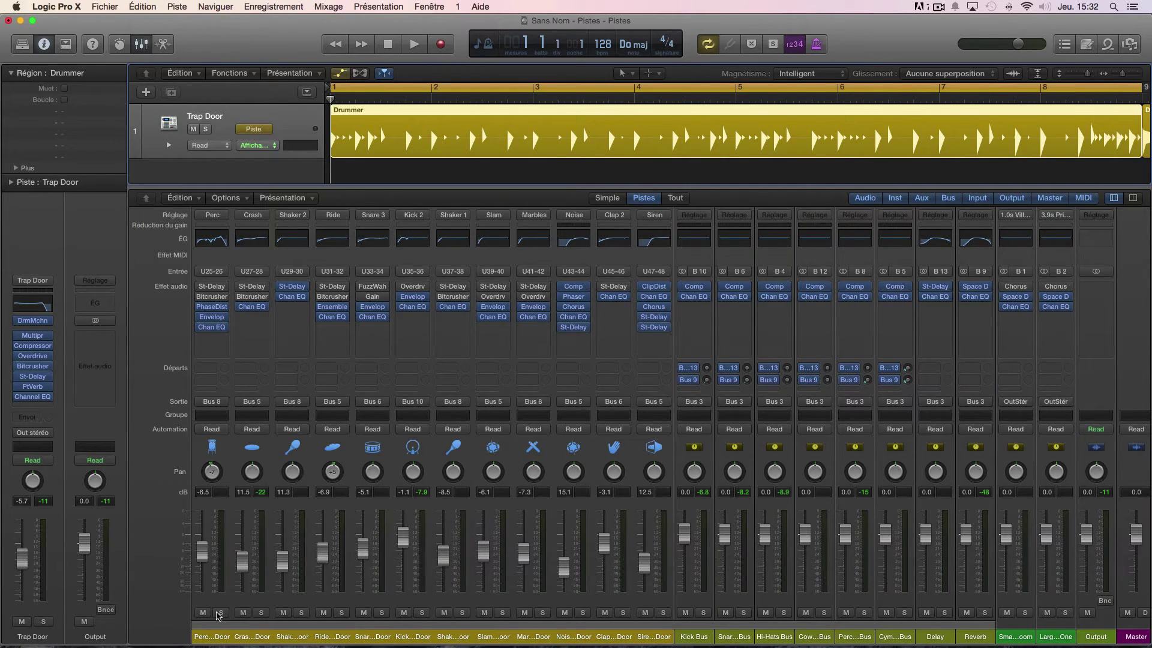
{"action": "scroll", "coordinate": [236, 595], "scroll_direction": "left", "scroll_amount": 4}
{"action": "scroll", "coordinate": [235, 596], "scroll_direction": "left", "scroll_amount": 12}
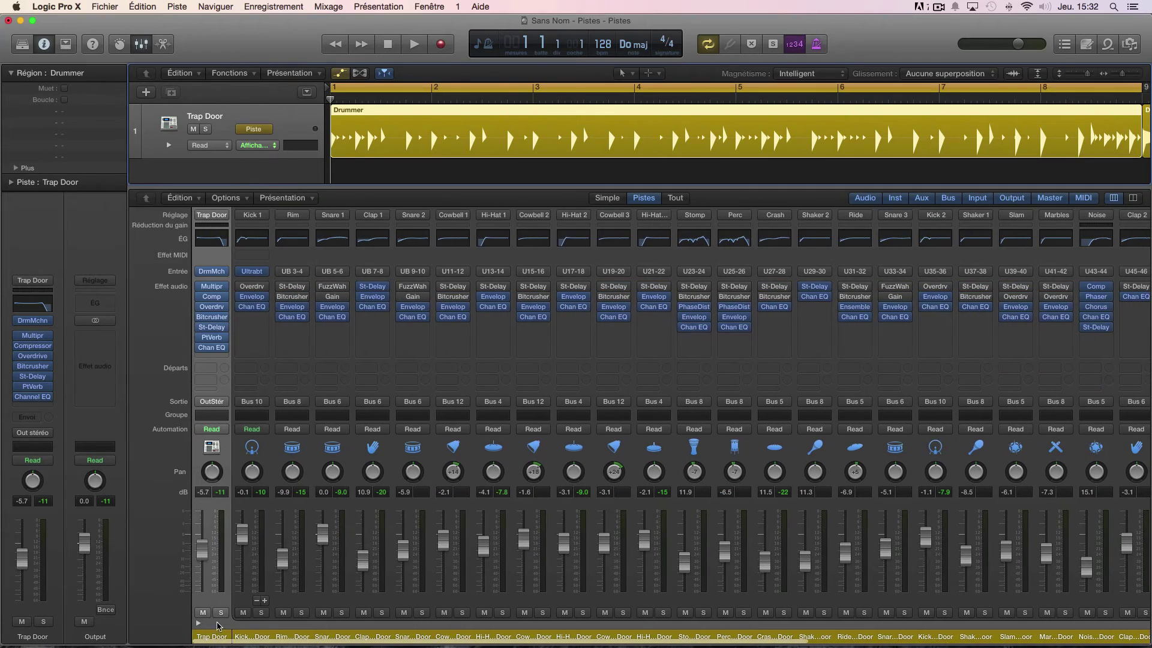
- Collapse the Trap Door track stack in the mixer, and expand it again to show its individual drum channels
{"action": "left_click", "coordinate": [198, 625]}
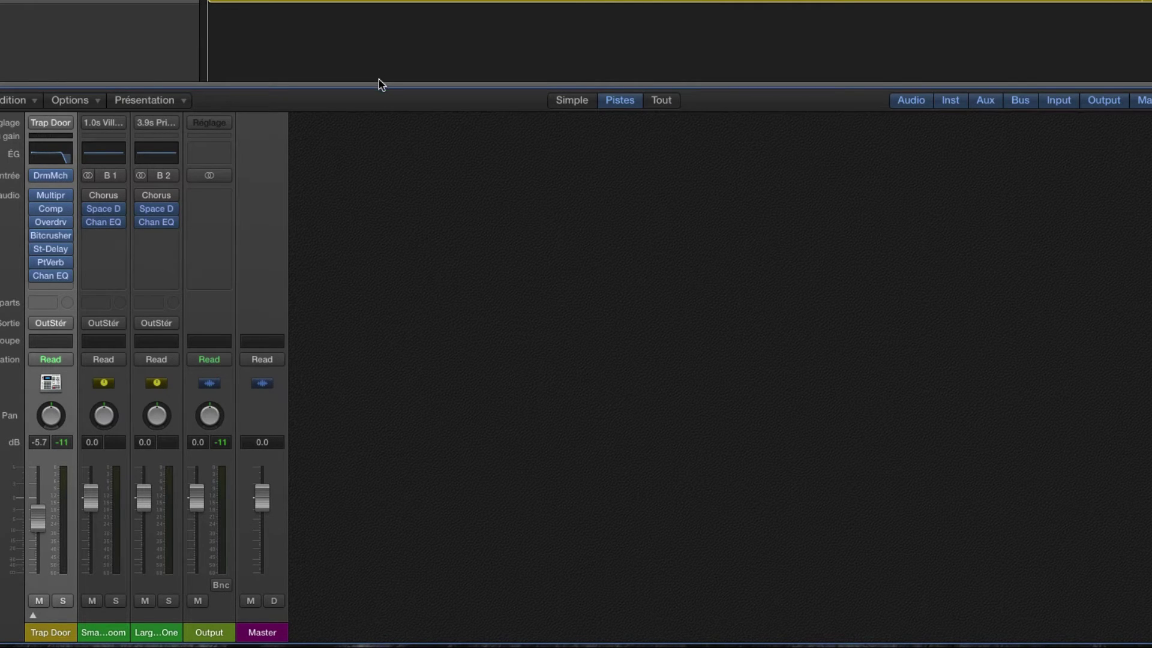
{"action": "left_click_drag", "start_coordinate": [379, 86], "coordinate": [388, 24]}
{"action": "left_click", "coordinate": [33, 616]}
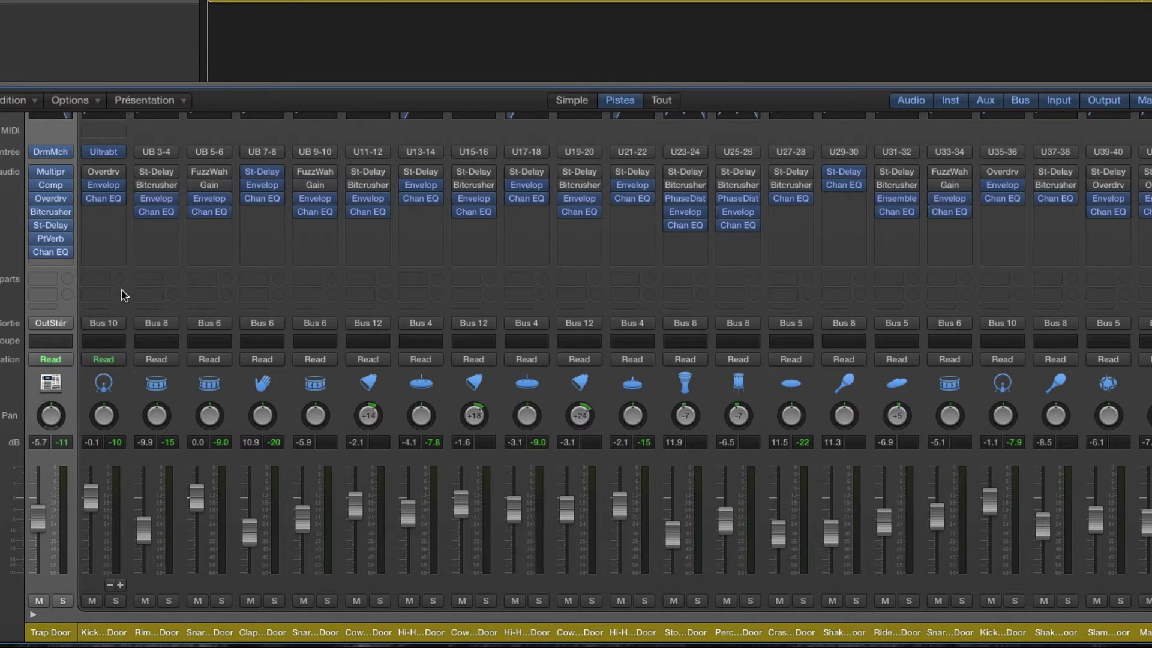
- Examine the Trap Door kit's drum channels, effects and bus routing across the mixer, and close the mixer
{"action": "scroll", "coordinate": [160, 301], "scroll_direction": "up", "scroll_amount": 3}
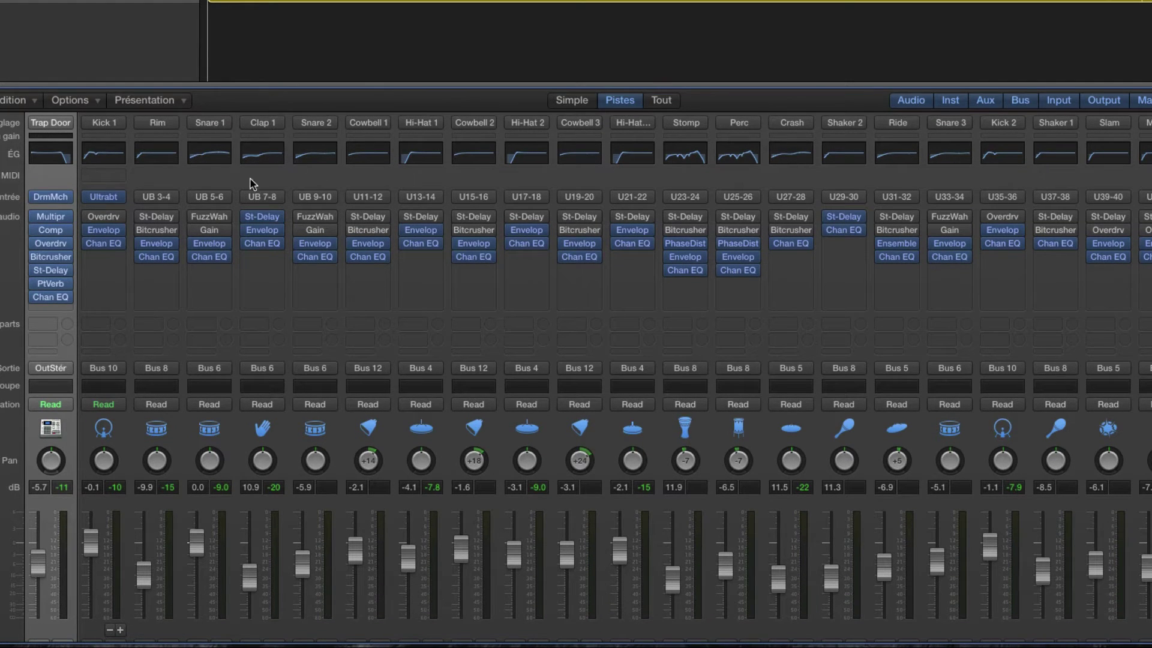
{"action": "scroll", "coordinate": [360, 360], "scroll_direction": "down", "scroll_amount": 1}
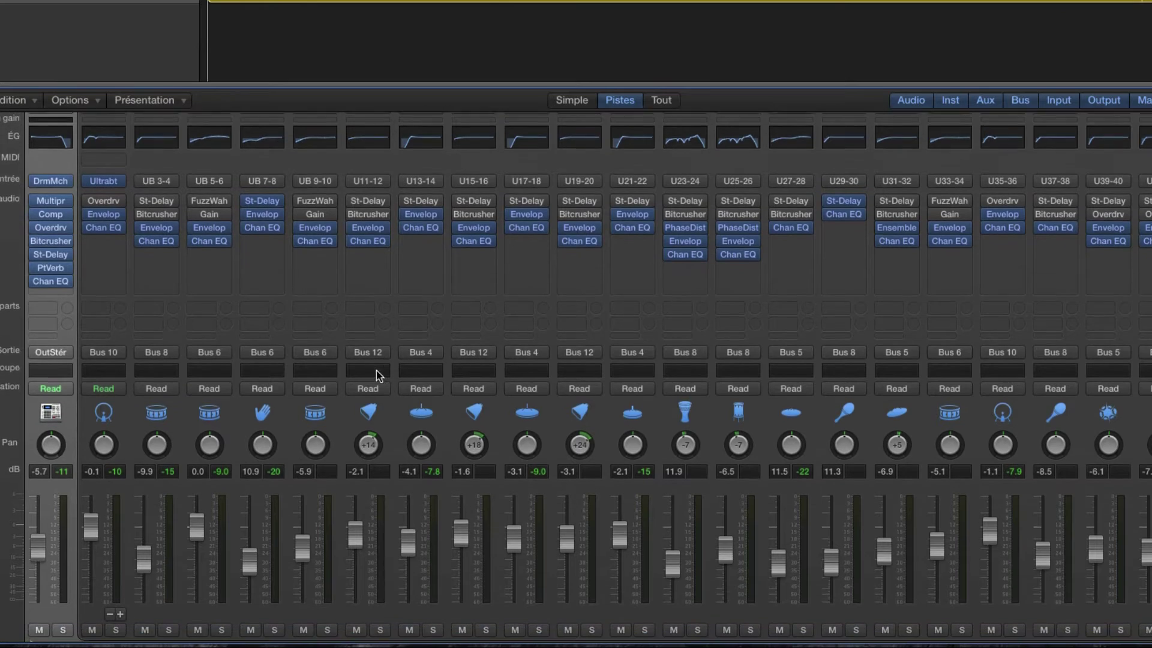
{"action": "scroll", "coordinate": [444, 517], "scroll_direction": "right", "scroll_amount": 3}
{"action": "scroll", "coordinate": [432, 517], "scroll_direction": "right", "scroll_amount": 10}
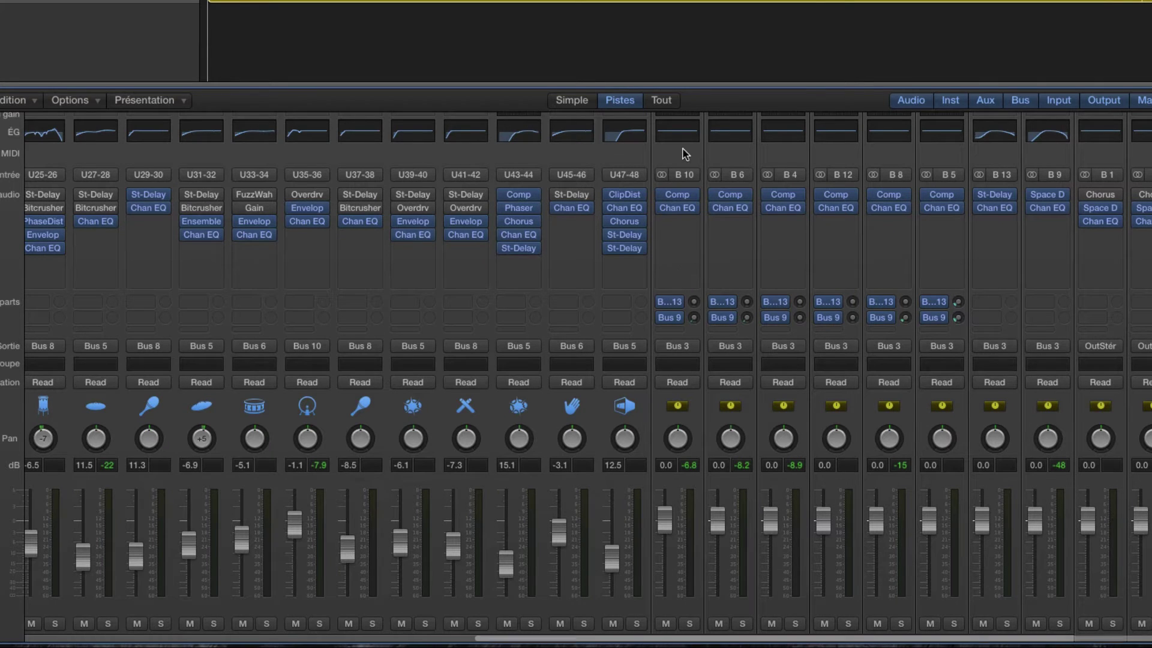
{"action": "scroll", "coordinate": [715, 223], "scroll_direction": "down", "scroll_amount": 1}
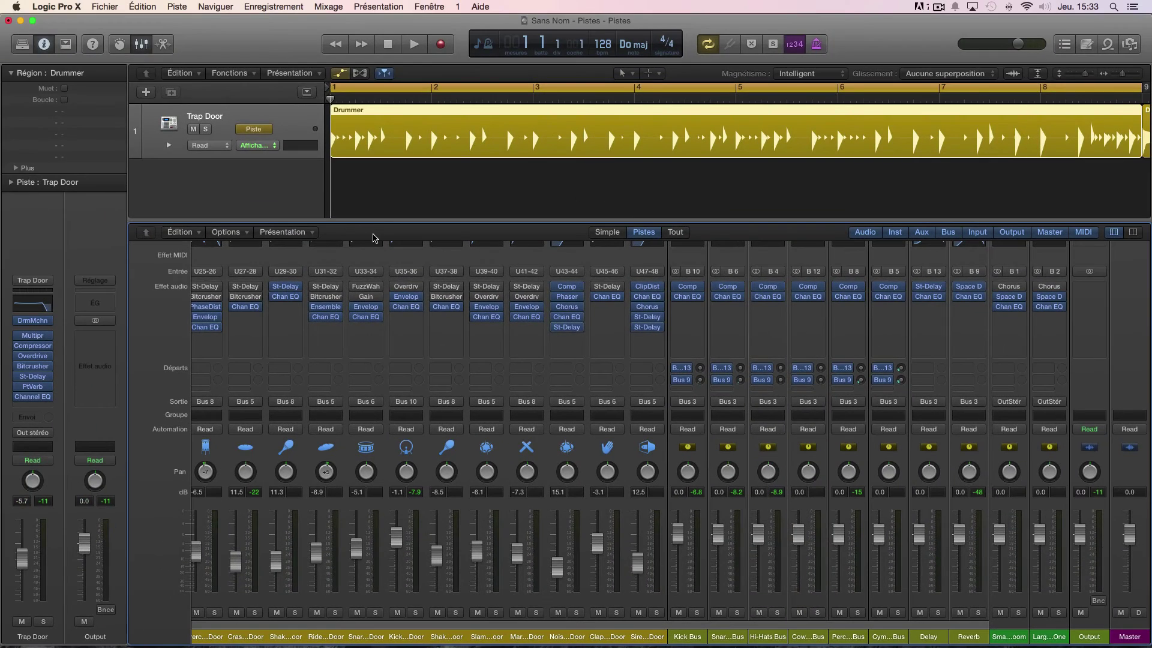
{"action": "key", "text": "x"}
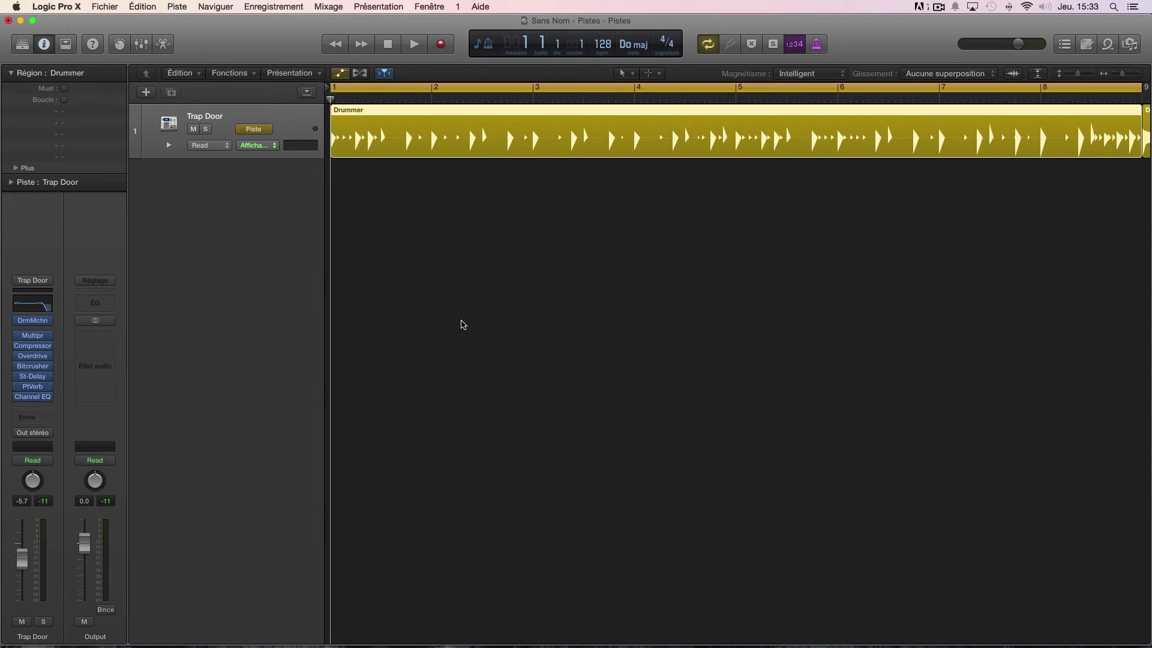
- Open the Trap Door Drummer region's editor and its Drum Machine Designer, and try enlarging and shrinking the plug-in window
{"action": "double_click", "coordinate": [372, 127]}
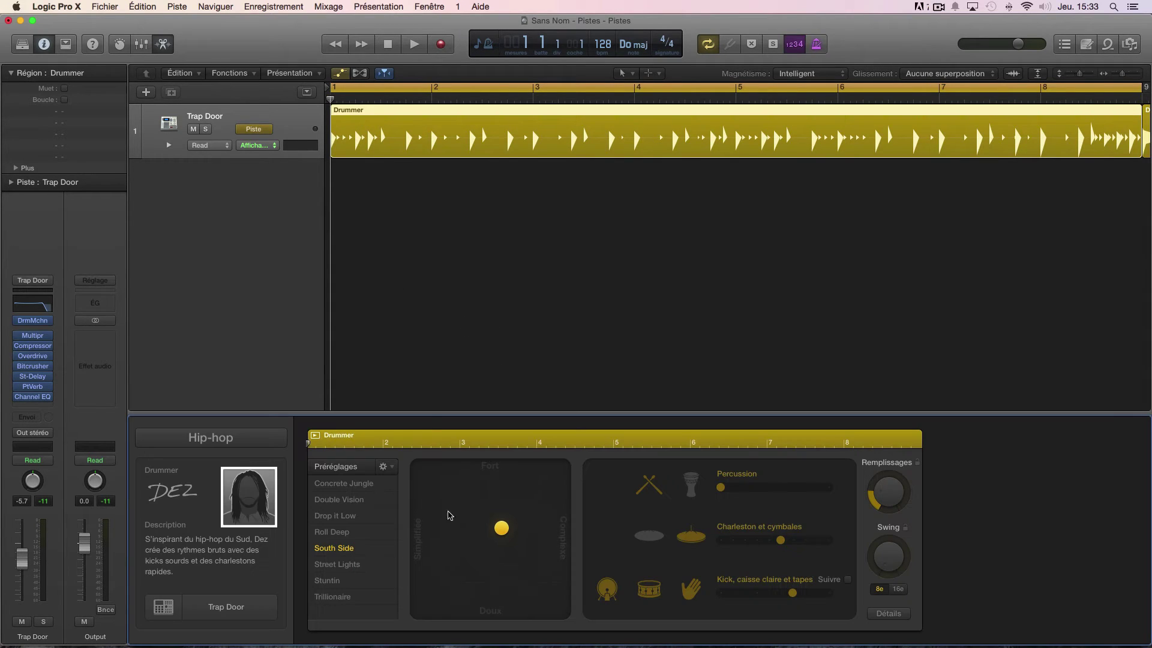
{"action": "left_click", "coordinate": [163, 608]}
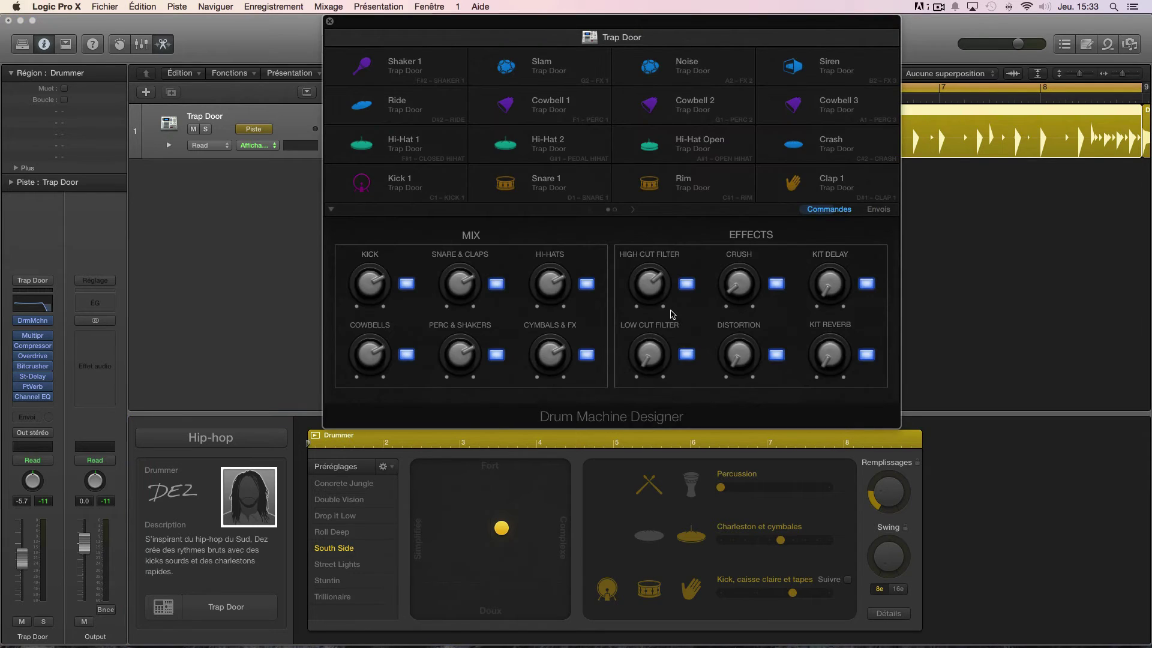
{"action": "left_click_drag", "start_coordinate": [906, 435], "coordinate": [1015, 507]}
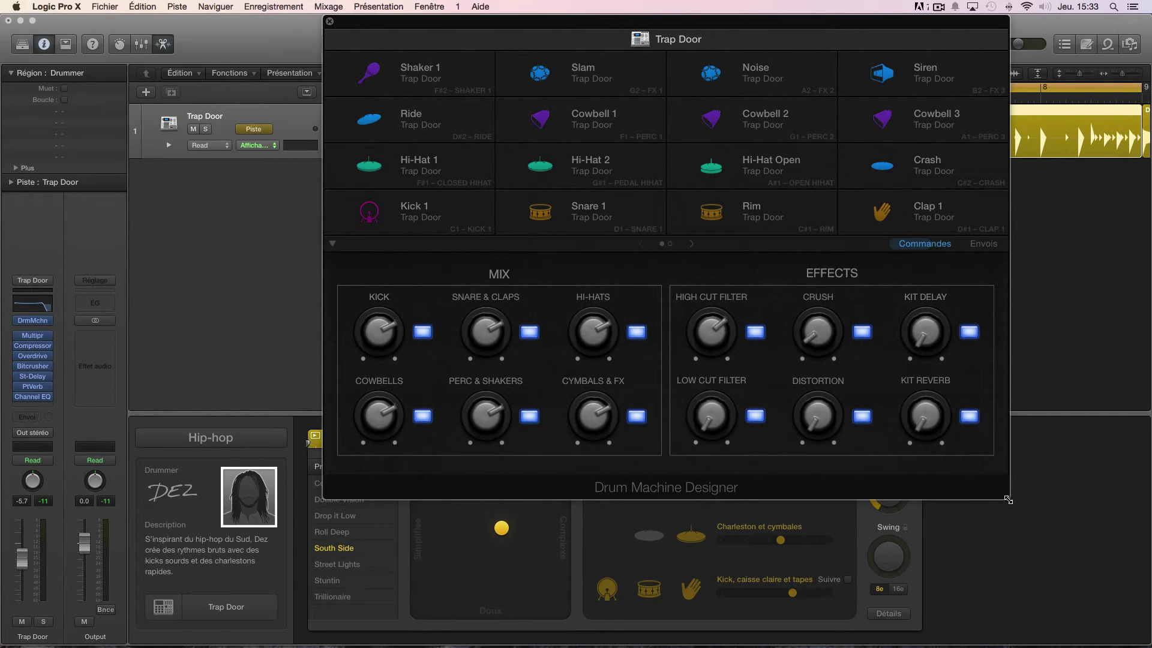
{"action": "left_click_drag", "start_coordinate": [1008, 500], "coordinate": [668, 140]}
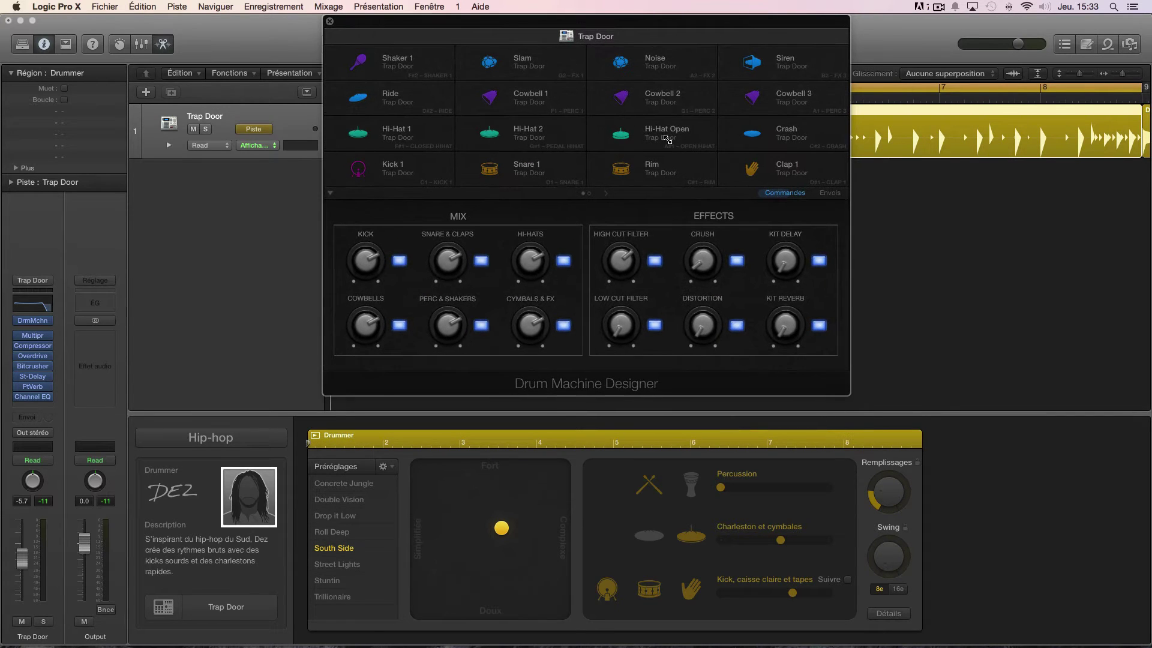
- Open the Channel EQ behind Drum Machine Designer's High Cut Filter control and try the filter at 1900 Hz and 3900 Hz
{"action": "left_click_drag", "start_coordinate": [666, 36], "coordinate": [931, 48]}
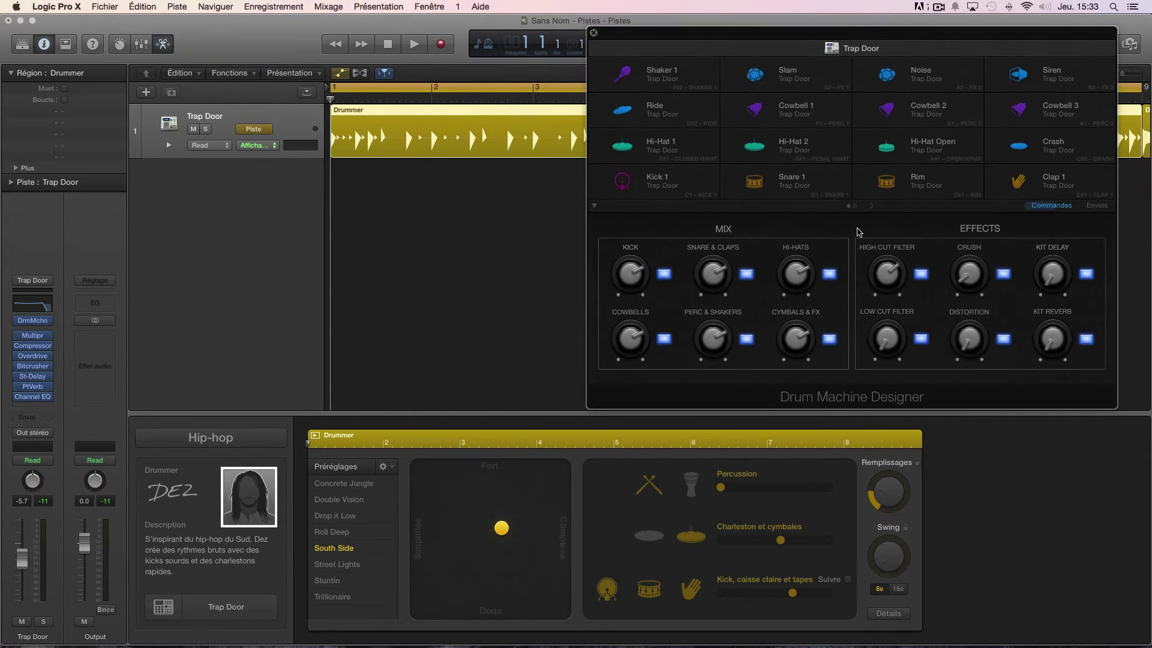
{"action": "right_click", "coordinate": [891, 275]}
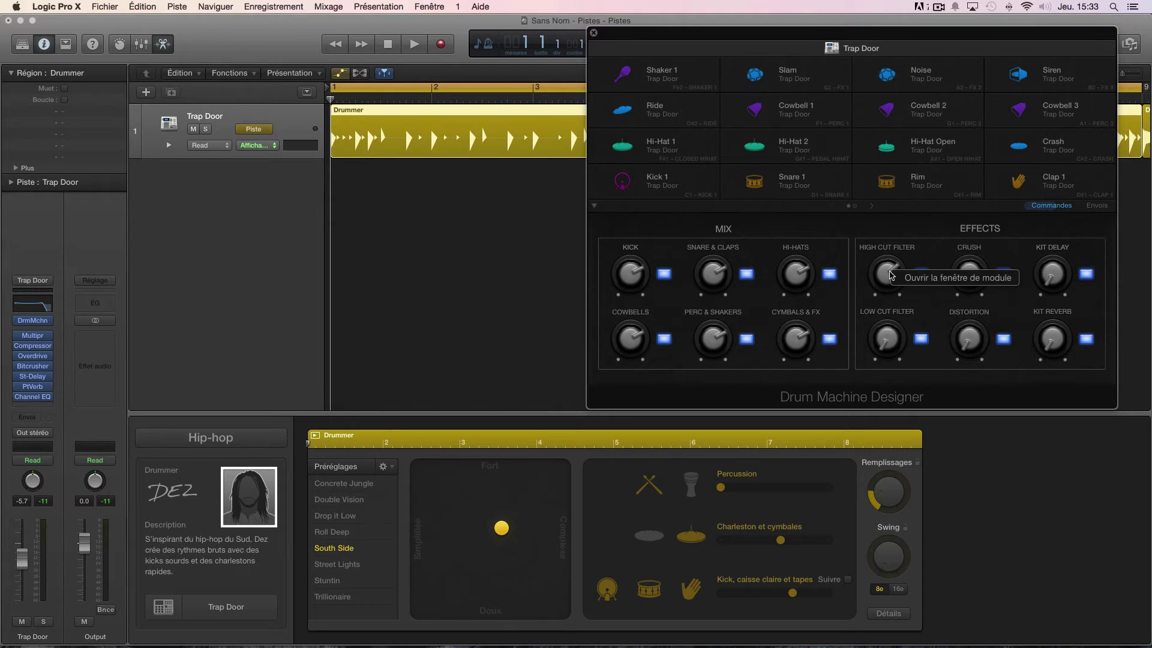
{"action": "left_click", "coordinate": [909, 279]}
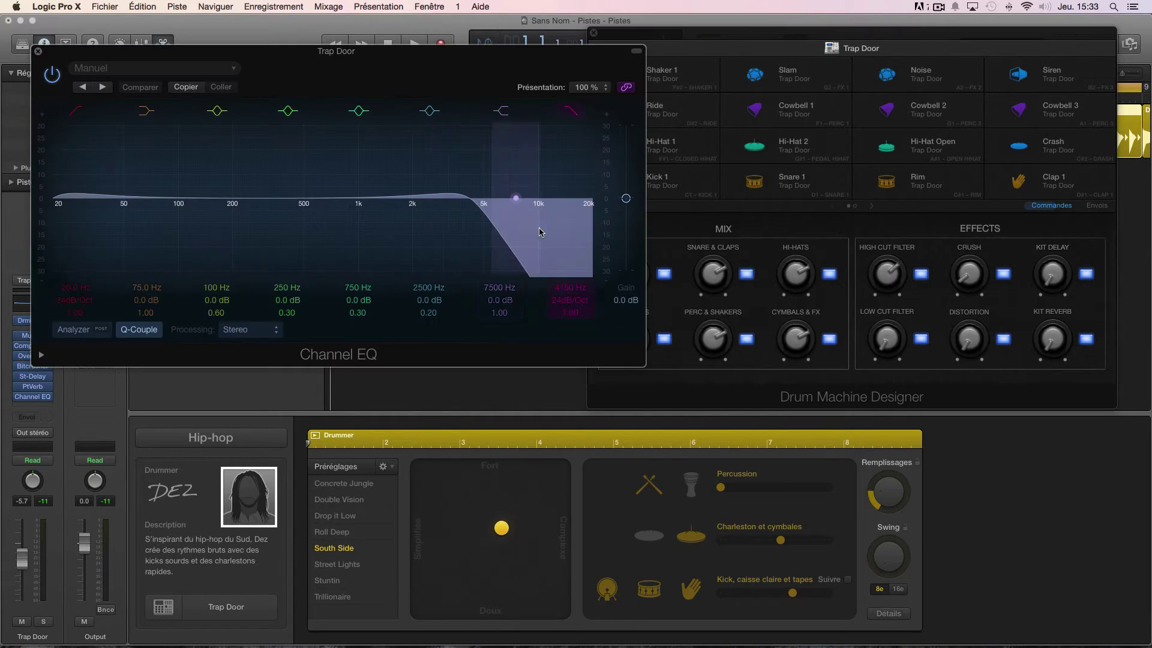
{"action": "left_click_drag", "start_coordinate": [886, 274], "coordinate": [886, 300]}
{"action": "left_click_drag", "start_coordinate": [752, 34], "coordinate": [816, 35]}
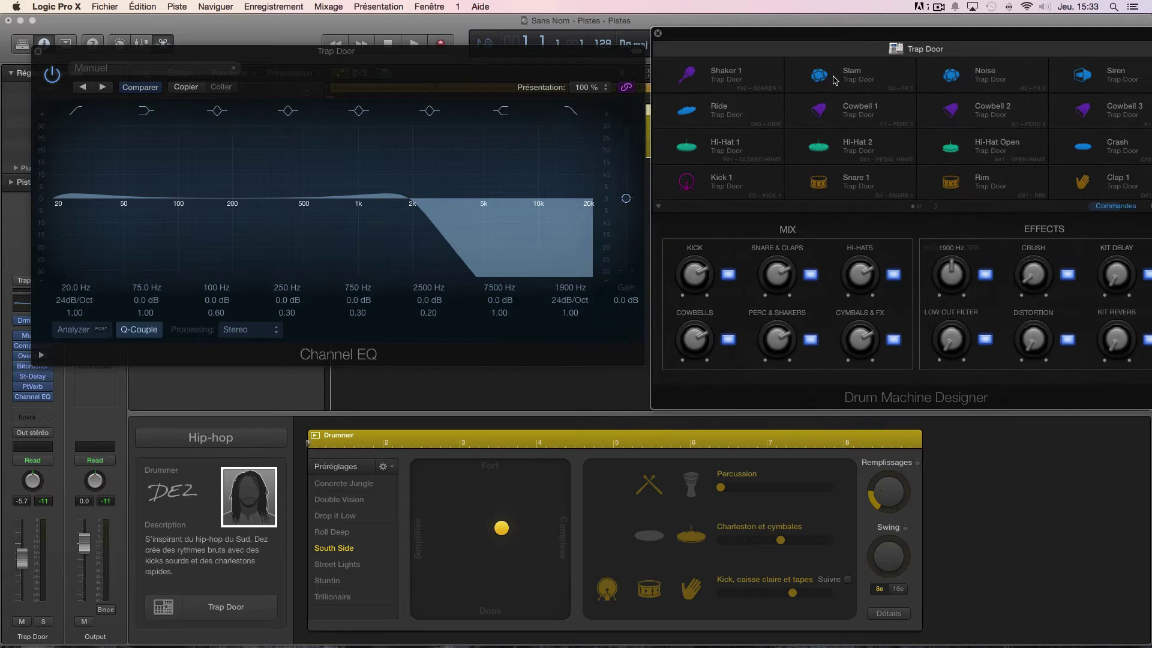
{"action": "mouse_move", "coordinate": [951, 276]}
{"action": "left_mouse_down"}
{"action": "mouse_move", "coordinate": [955, 315]}
{"action": "mouse_move", "coordinate": [944, 264]}
{"action": "left_mouse_up"}
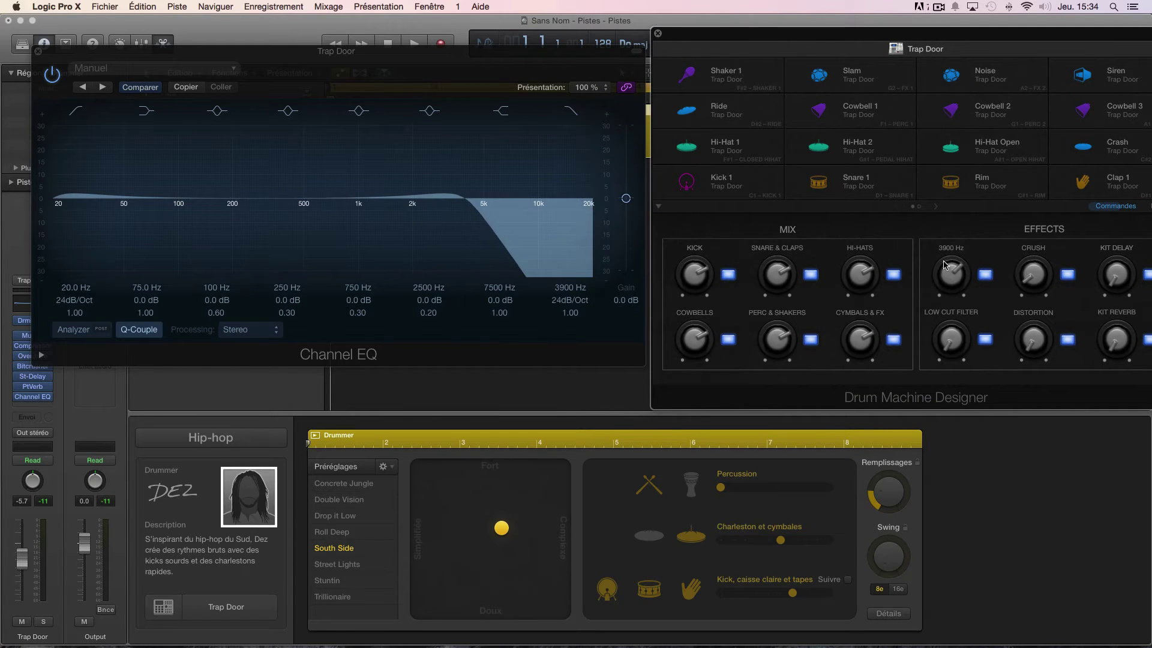
- Open the Bitcrusher behind the Crush control, try 22-bit resolution with 4x downsampling from that control, and close the Bitcrusher
{"action": "left_click", "coordinate": [1027, 283]}
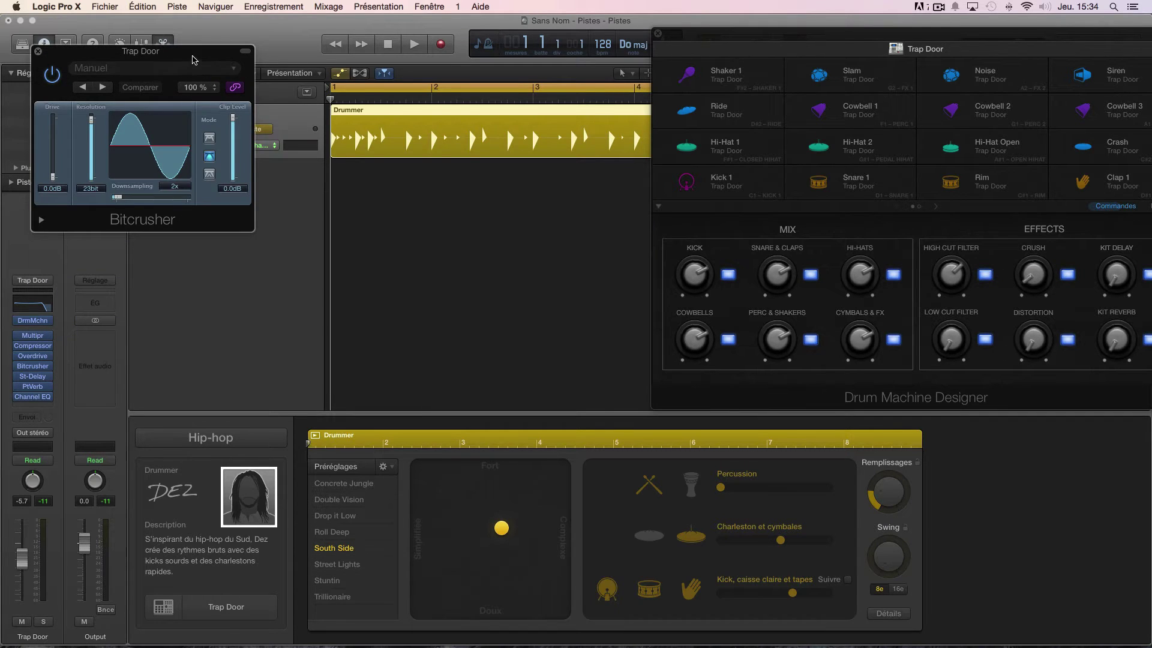
{"action": "left_click_drag", "start_coordinate": [191, 51], "coordinate": [526, 189]}
{"action": "mouse_move", "coordinate": [1040, 280]}
{"action": "left_mouse_down"}
{"action": "mouse_move", "coordinate": [1029, 233]}
{"action": "mouse_move", "coordinate": [1044, 270]}
{"action": "left_mouse_up"}
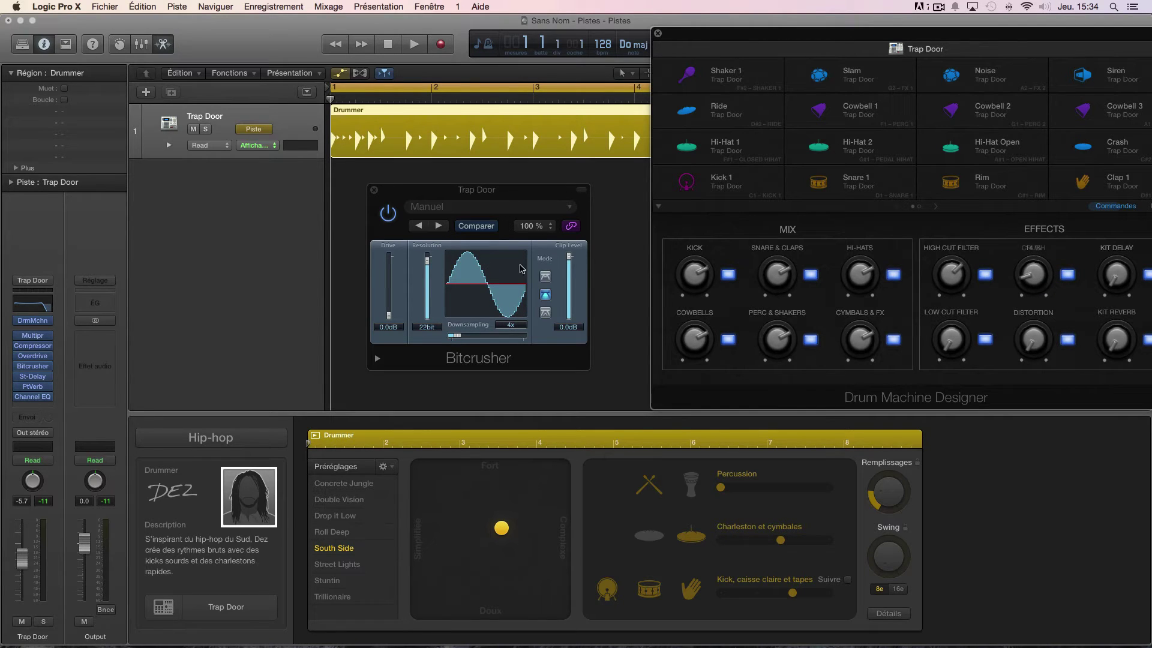
{"action": "left_click", "coordinate": [373, 192]}
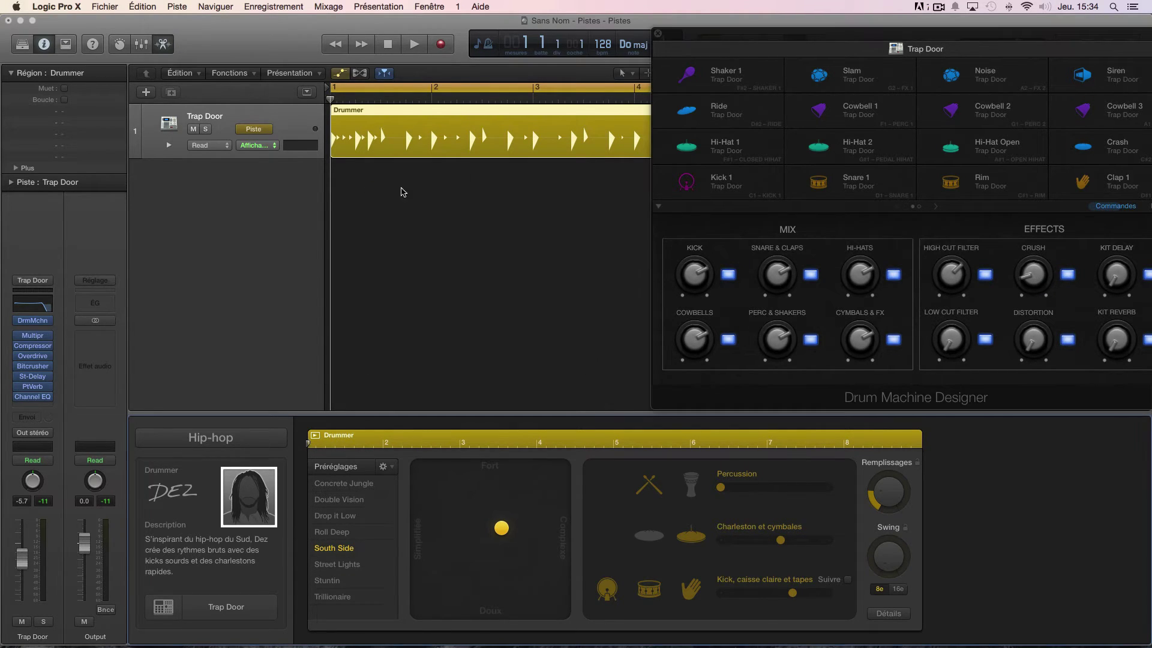
- Reset the Crush and High Cut Filter controls to their defaults and show Drum Machine Designer's group delay and reverb sends
{"action": "left_click_drag", "start_coordinate": [789, 44], "coordinate": [470, 35]}
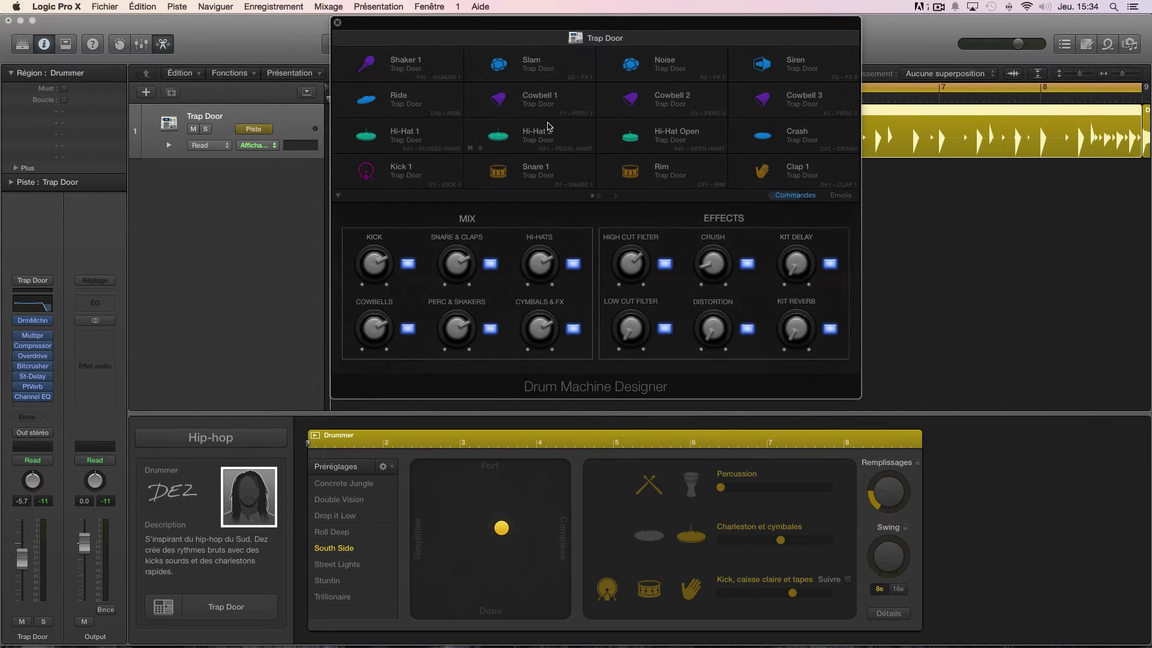
{"action": "left_click", "coordinate": [713, 266], "text": "alt"}
{"action": "left_click", "coordinate": [630, 267], "text": "alt"}
{"action": "left_click", "coordinate": [832, 197]}
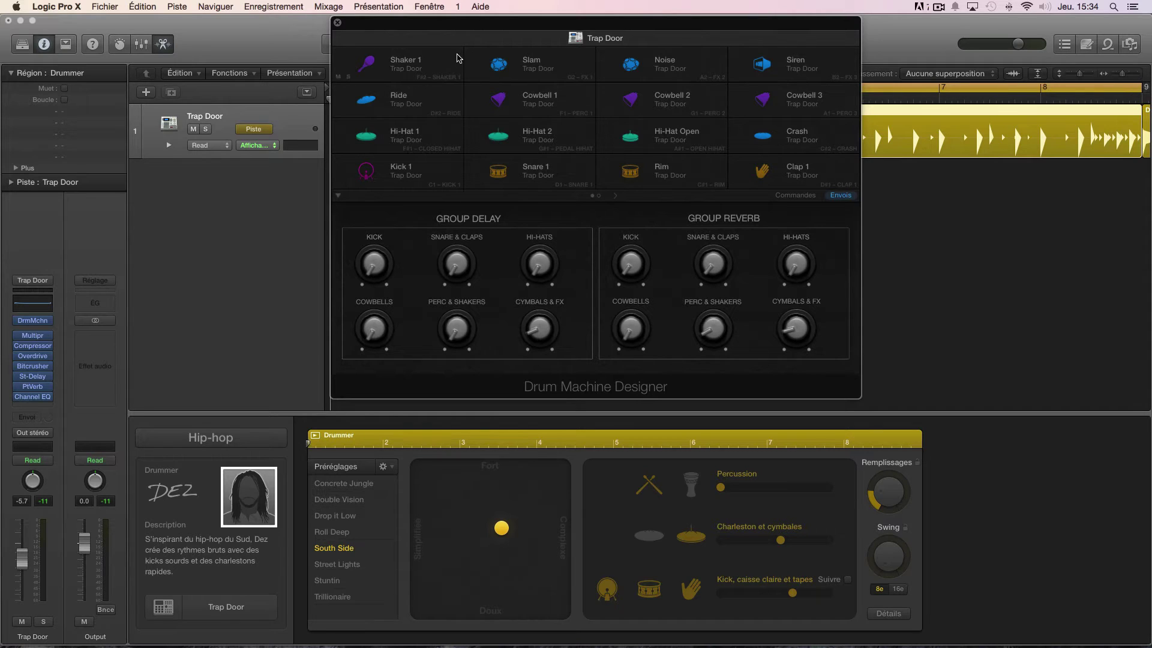
- Close Drum Machine Designer, convert the first Drummer region to a MIDI region, and collapse the Piano Roll to named drum rows
{"action": "left_click", "coordinate": [337, 23]}
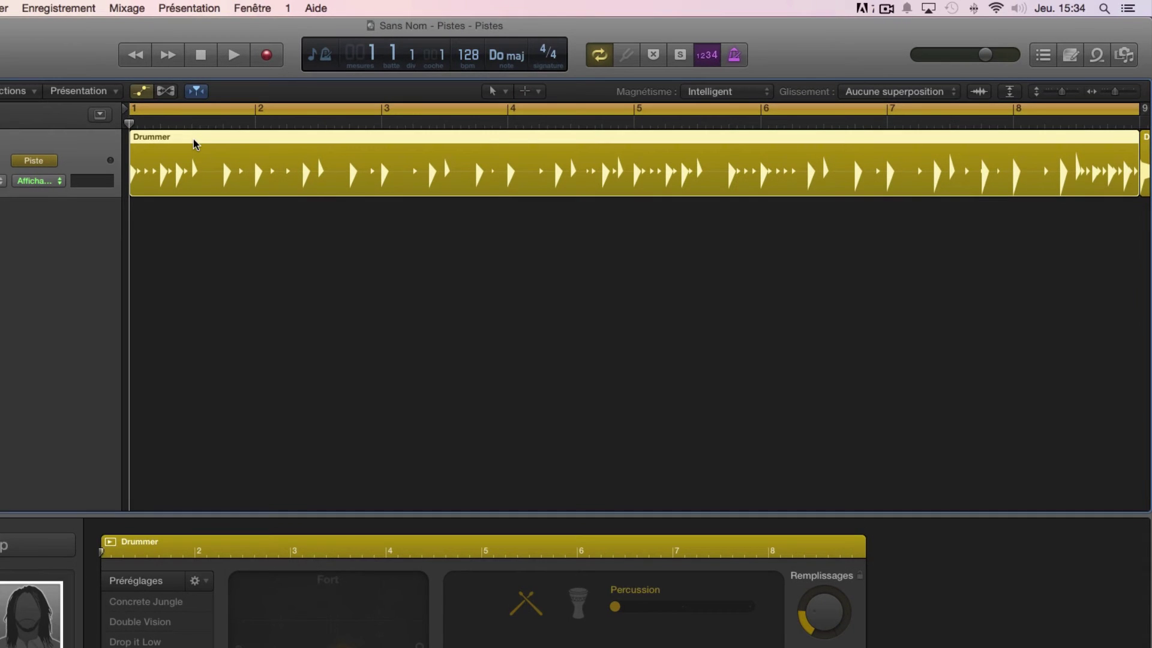
{"action": "right_click", "coordinate": [193, 143]}
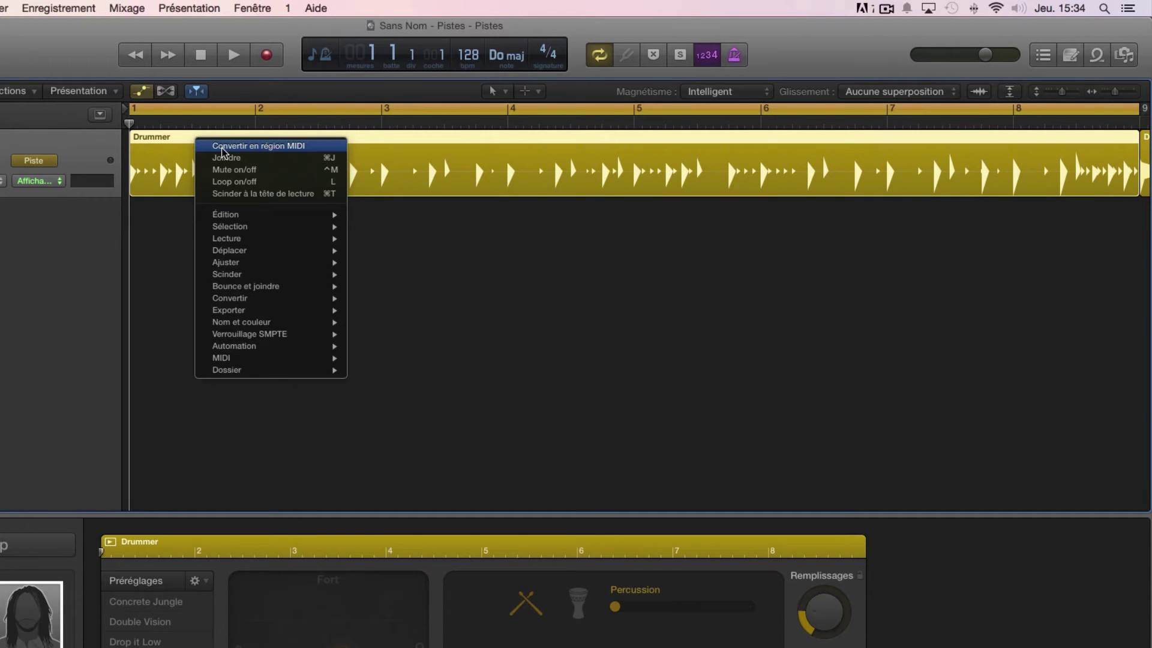
{"action": "left_click", "coordinate": [223, 147]}
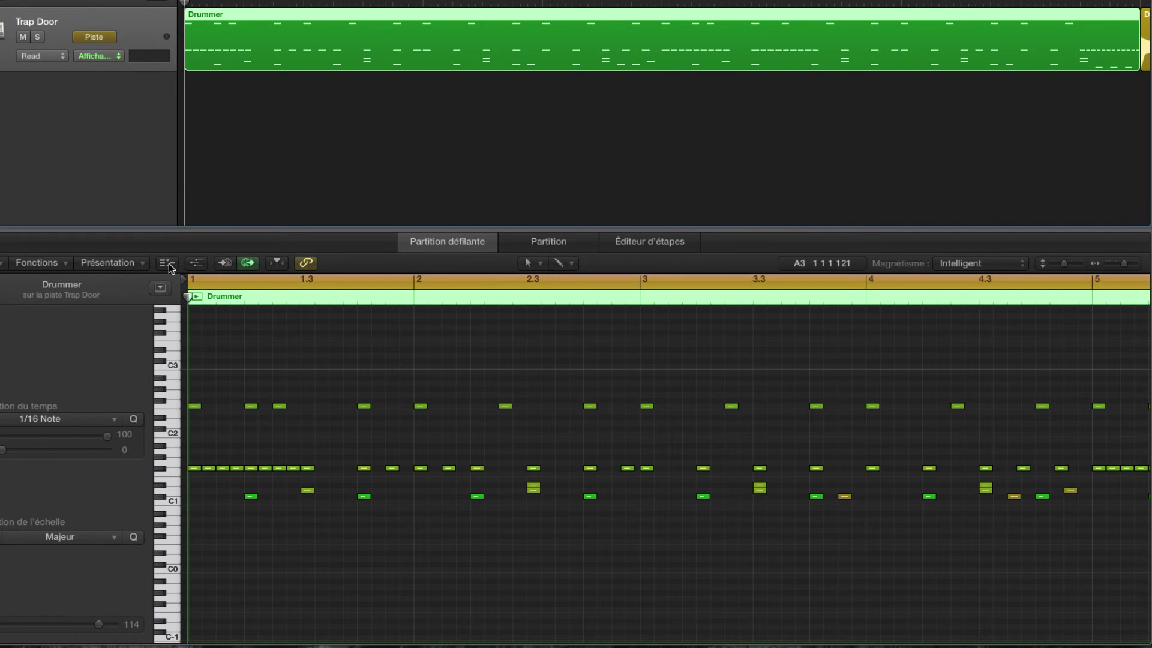
{"action": "left_click", "coordinate": [167, 263]}
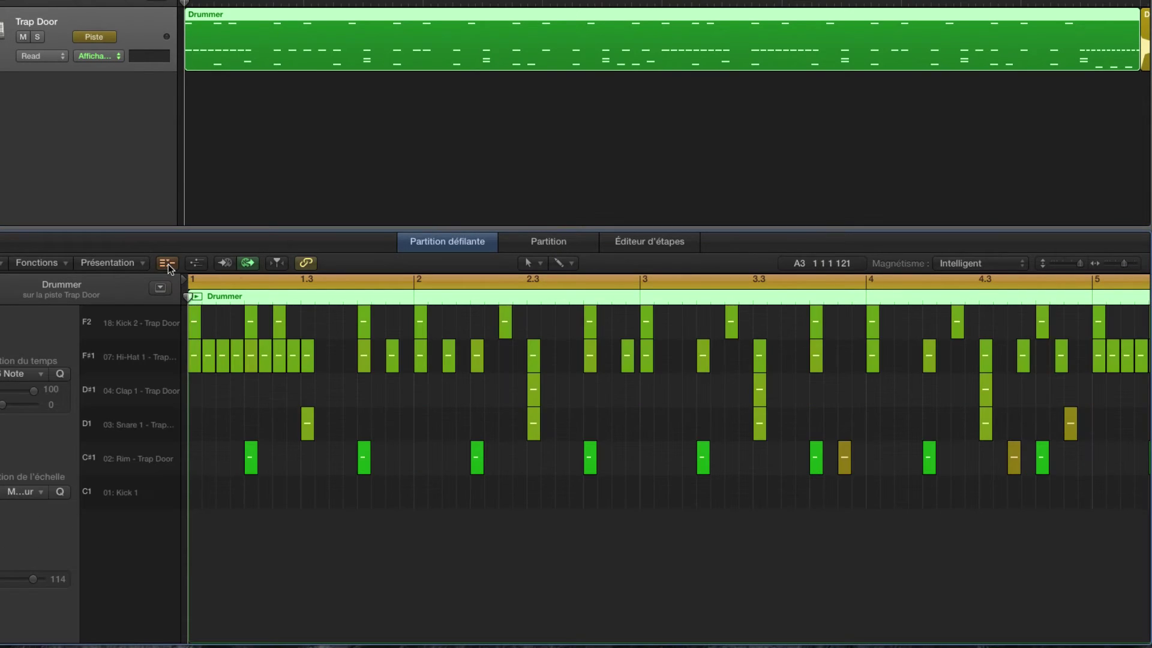
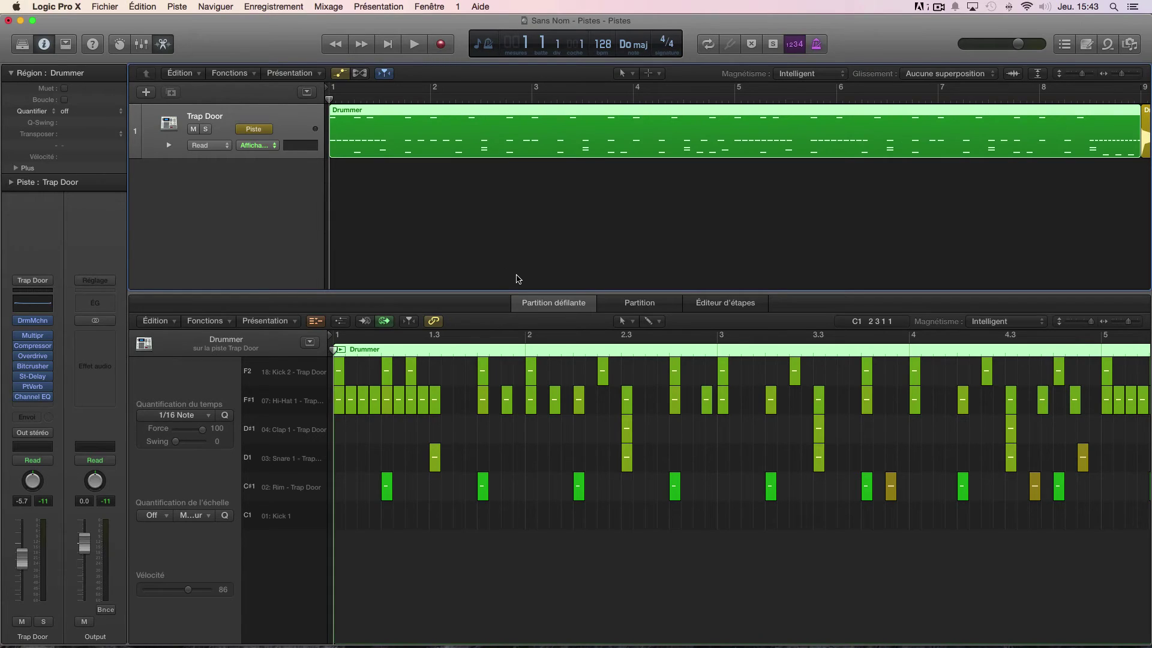
- Choose the Brush tool (Outil Pinceau) for the Piano Roll and set the time quantization to 1/32 Note
{"action": "left_click", "coordinate": [623, 320]}
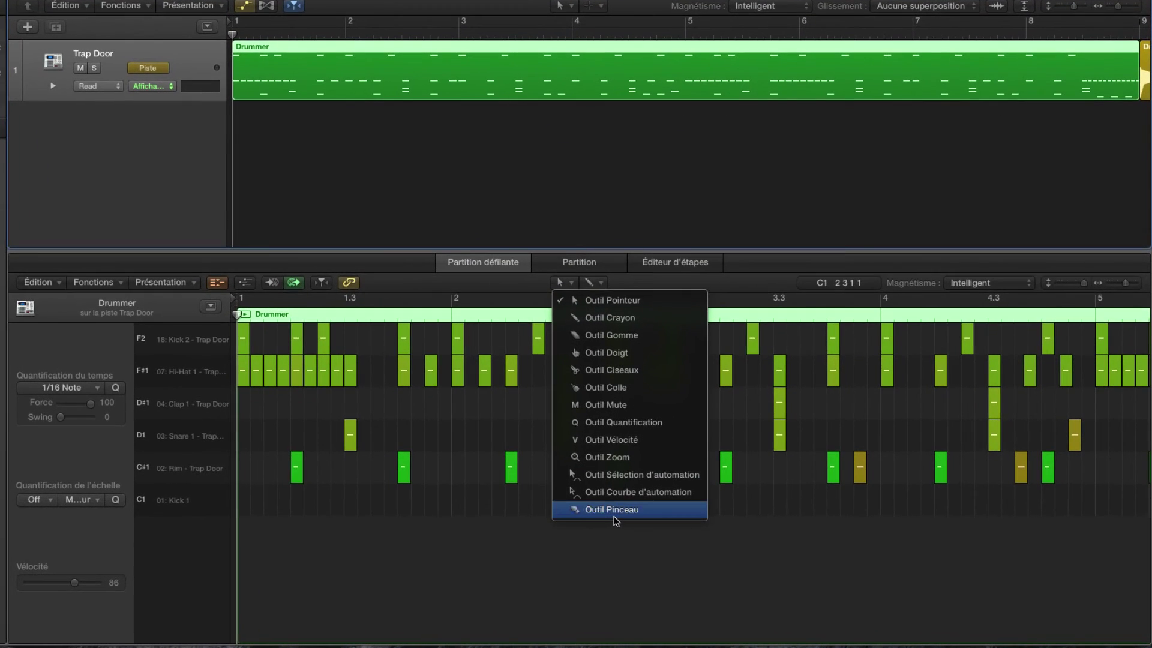
{"action": "left_click", "coordinate": [616, 509]}
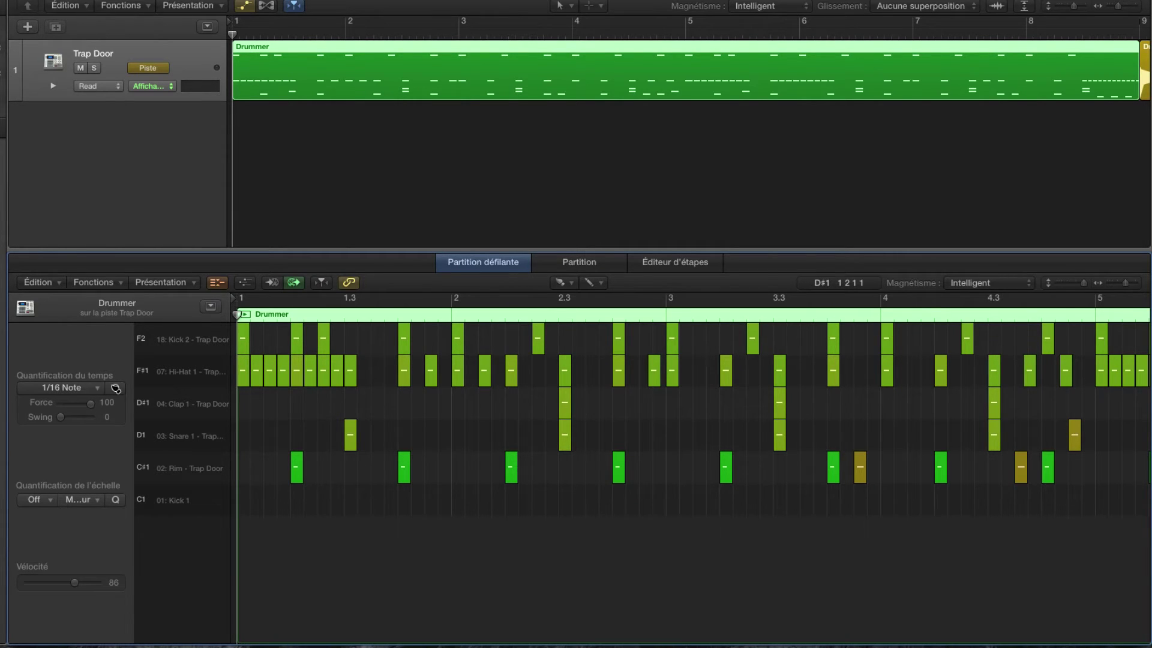
{"action": "left_click", "coordinate": [69, 390]}
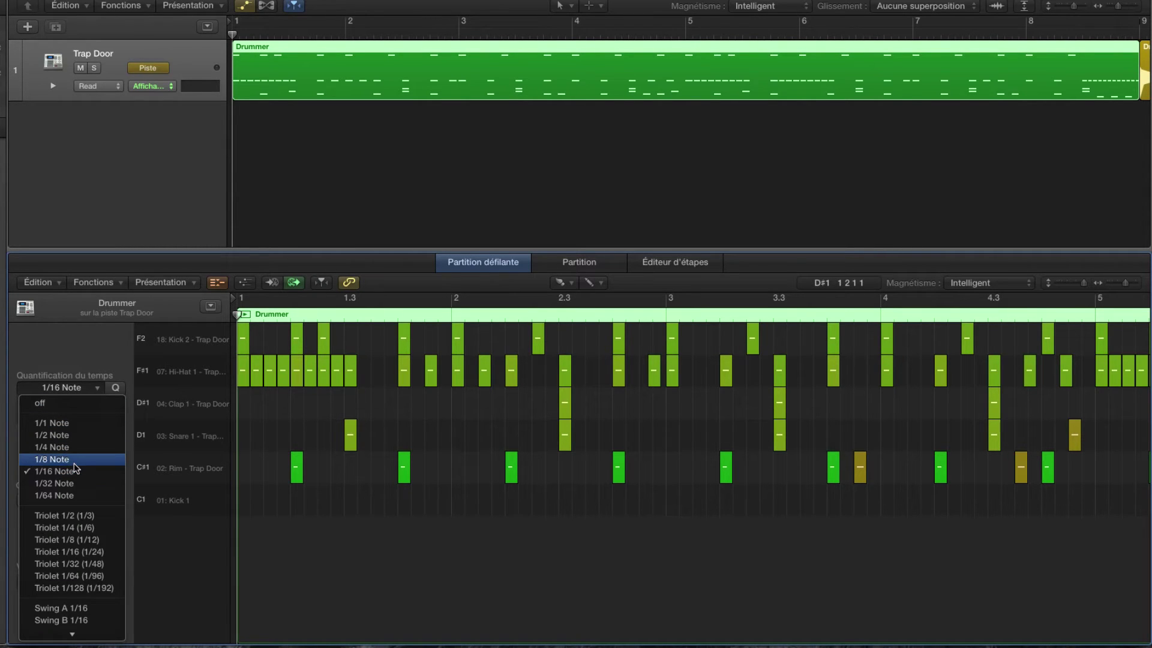
{"action": "left_click", "coordinate": [57, 483]}
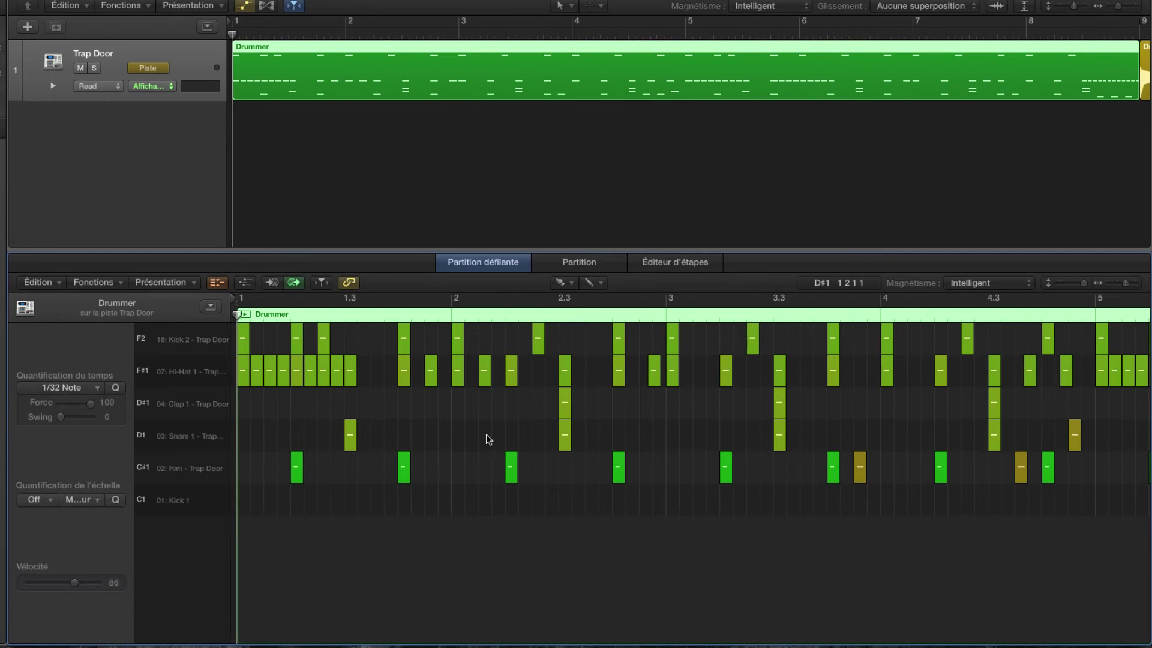
- Delete all the Hi-Hat 1 notes from the converted Drummer region
{"action": "left_click", "coordinate": [201, 409]}
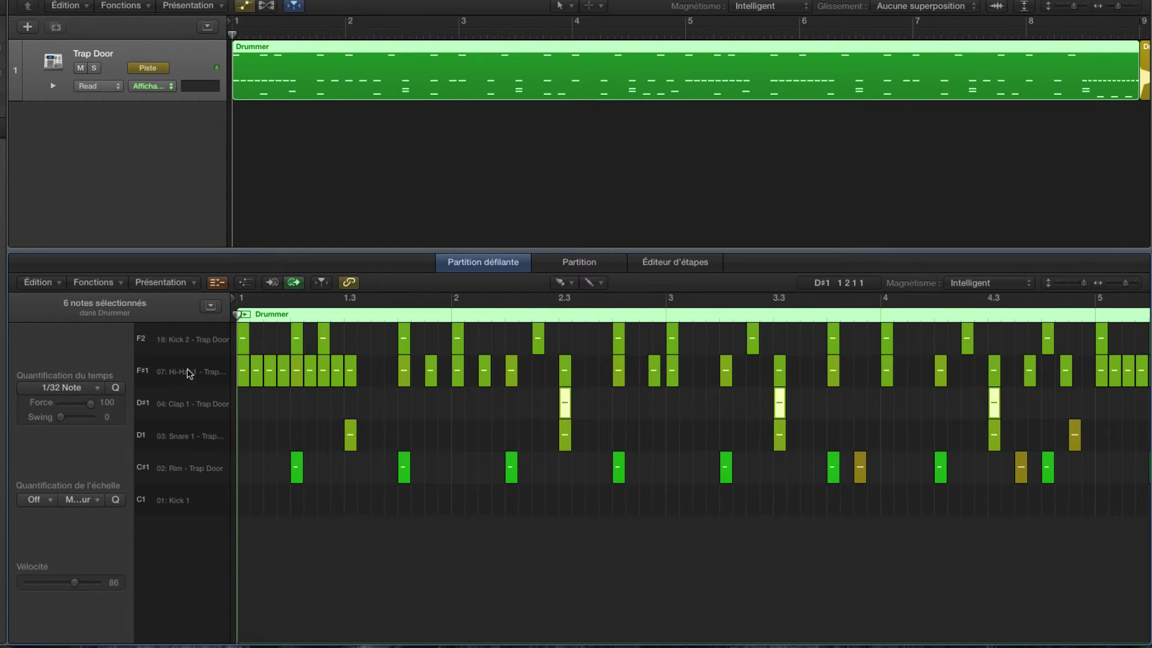
{"action": "left_click", "coordinate": [187, 374]}
{"action": "left_click", "coordinate": [188, 404]}
{"action": "left_click", "coordinate": [196, 378]}
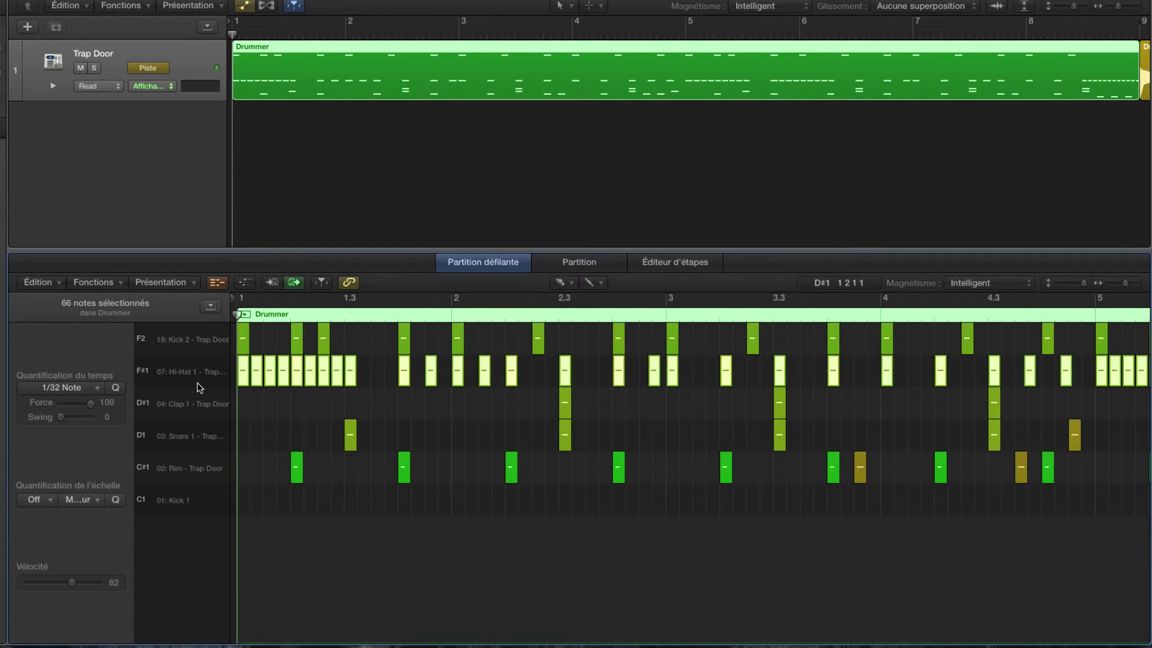
{"action": "key", "text": "Delete"}
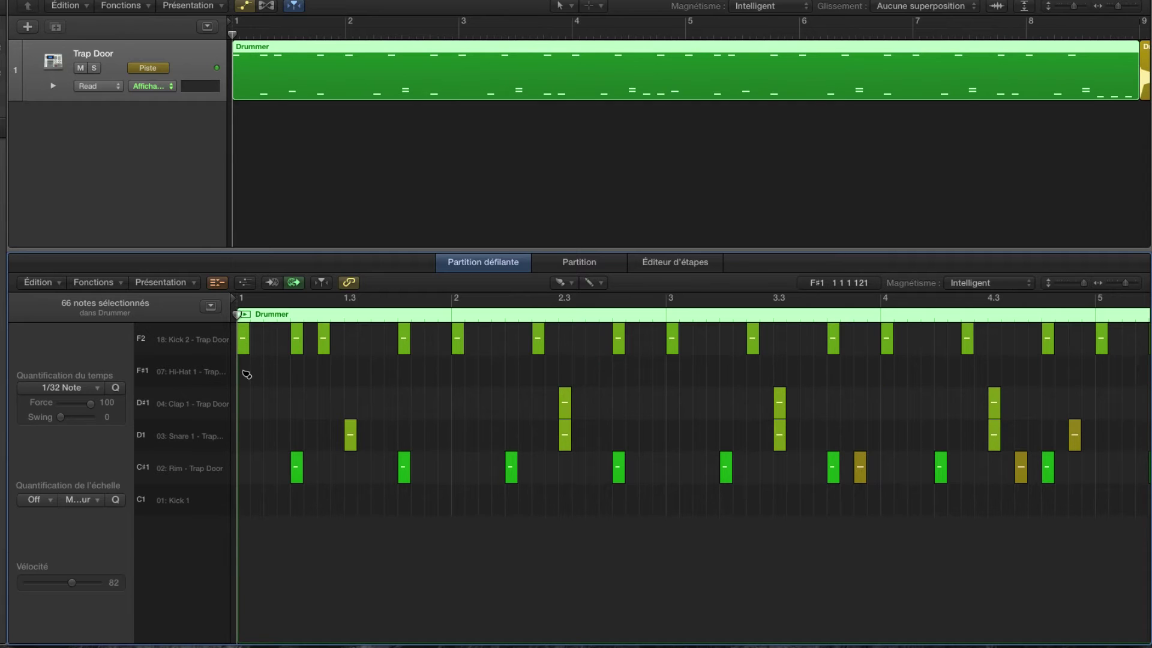
- Paint 1/32 notes on the Hi-Hat 1 row from bar 1 to about bar 2, followed by 1/16 notes up to about 2.3
{"action": "left_click_drag", "start_coordinate": [245, 372], "coordinate": [465, 375]}
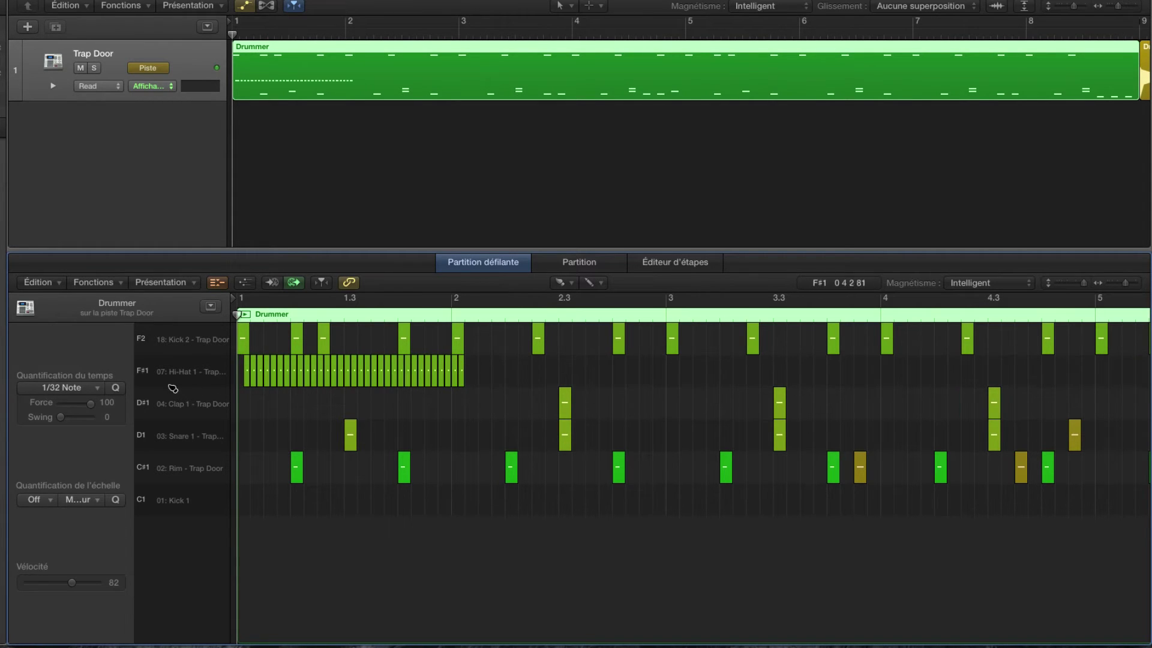
{"action": "left_click", "coordinate": [78, 389]}
{"action": "left_click", "coordinate": [48, 468]}
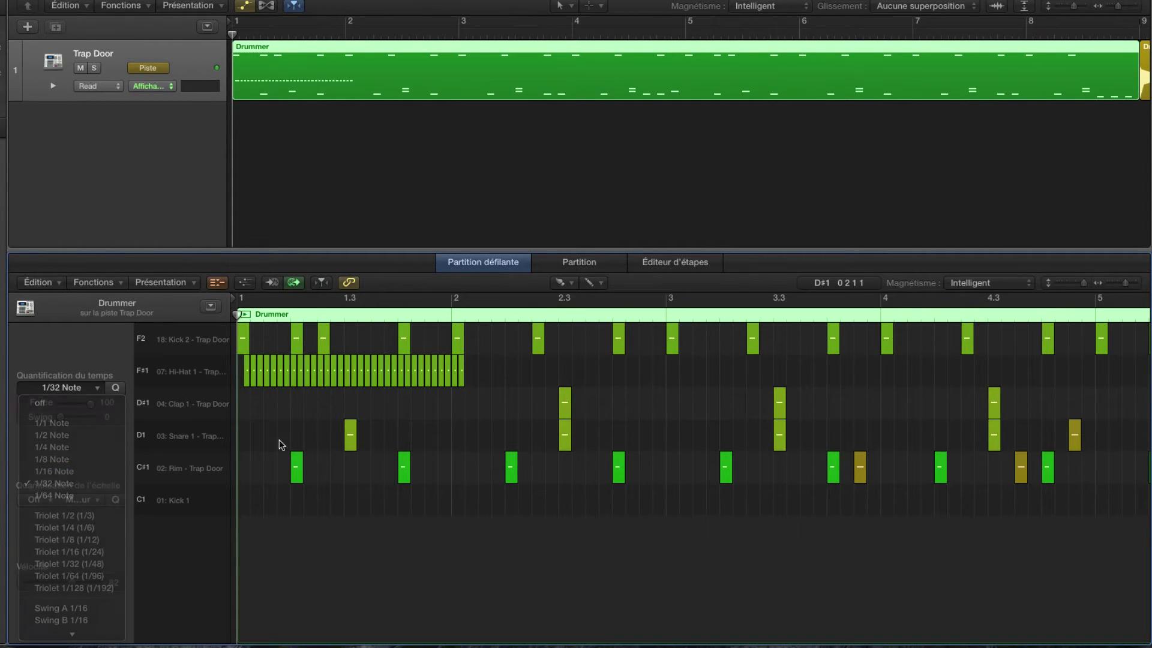
{"action": "left_click_drag", "start_coordinate": [468, 385], "coordinate": [567, 374]}
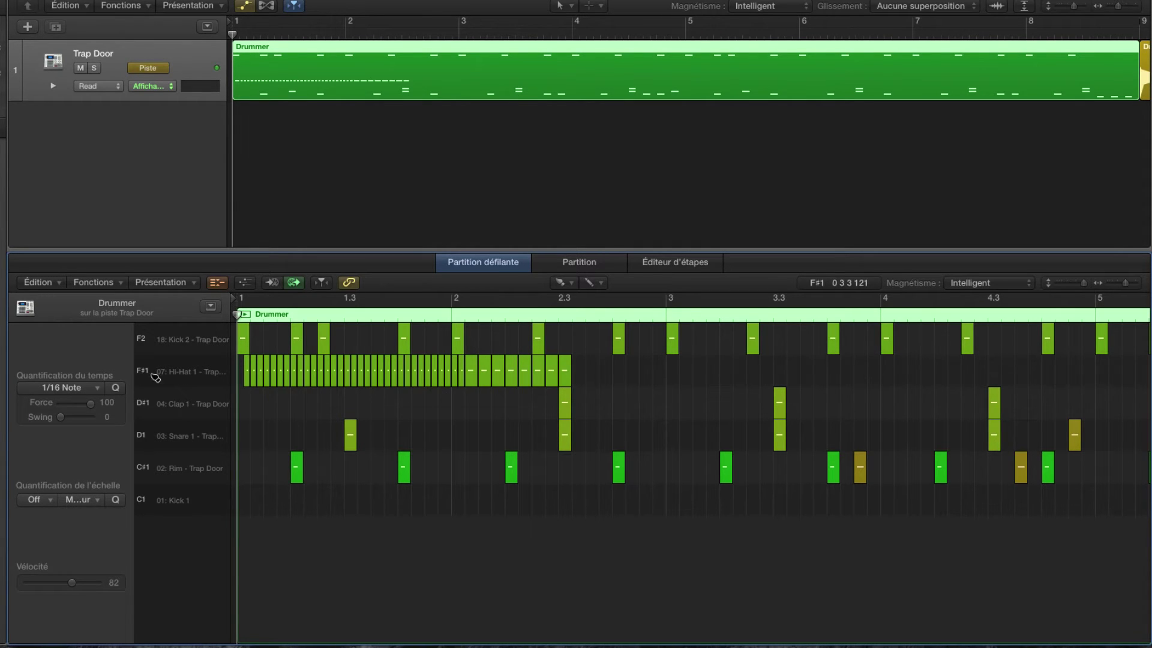
- Paint 1/8 notes on the Hi-Hat 1 row from about 2.3 up to bar 3
{"action": "left_click", "coordinate": [60, 391]}
{"action": "left_click", "coordinate": [84, 456]}
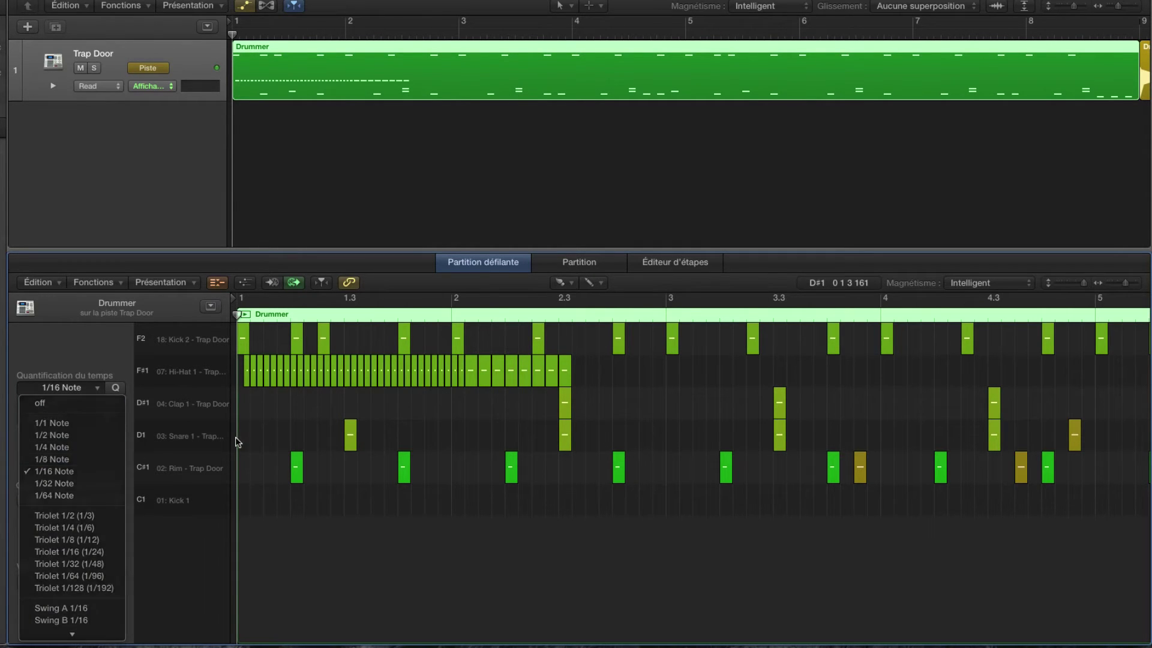
{"action": "left_click_drag", "start_coordinate": [583, 371], "coordinate": [643, 376]}
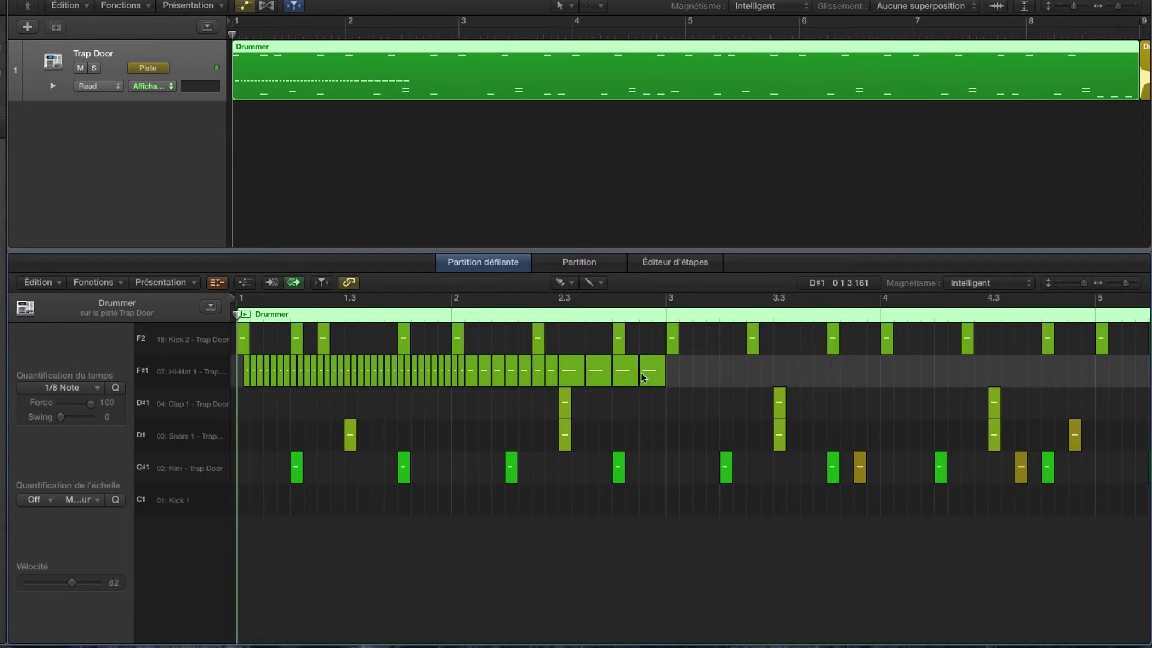
- Add two 1/4 notes to the Hi-Hat 1 row between bar 3 and 3.3
{"action": "left_click", "coordinate": [70, 390]}
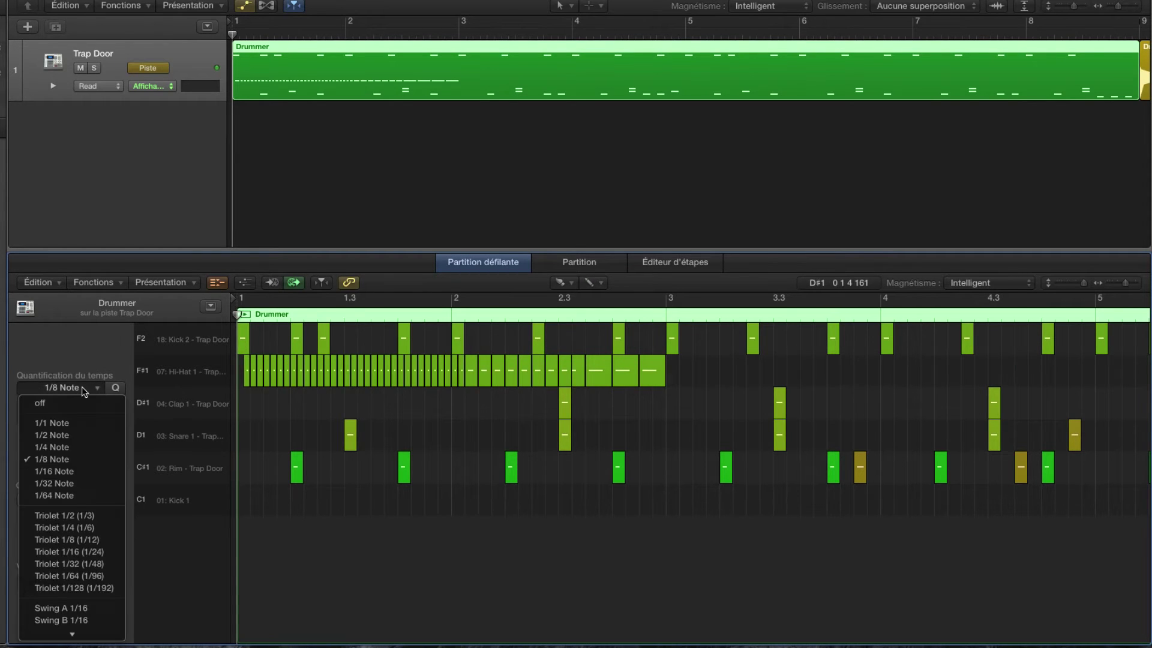
{"action": "left_click", "coordinate": [68, 448]}
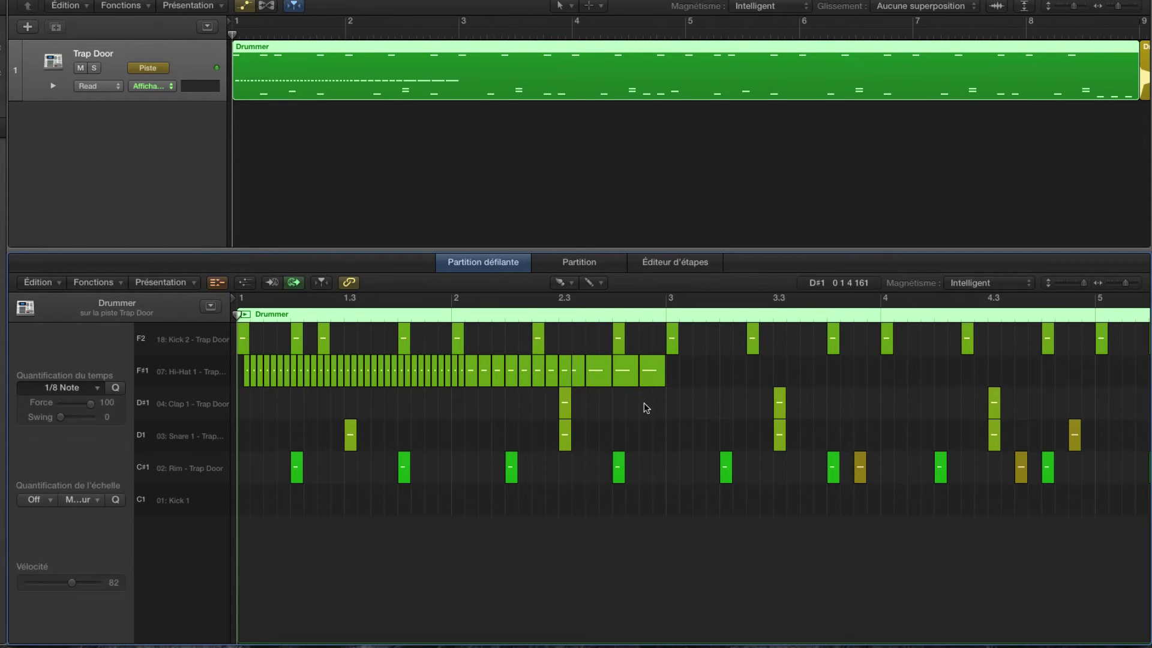
{"action": "left_click", "coordinate": [673, 376]}
{"action": "left_click", "coordinate": [724, 372]}
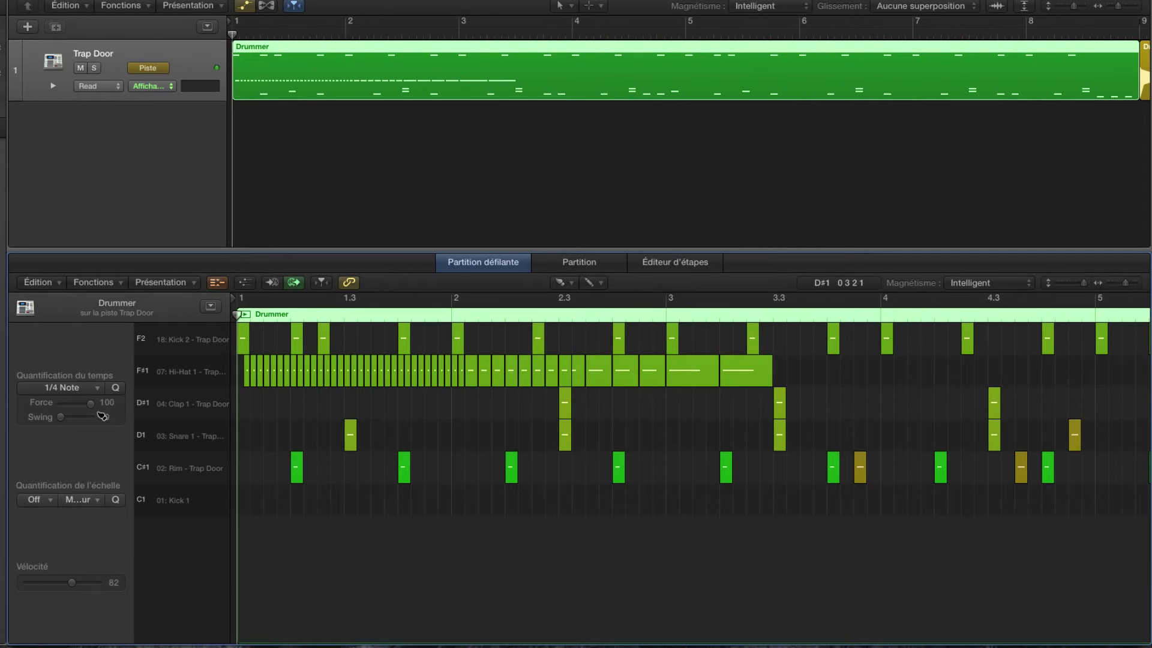
- Add two 1/8 notes to the Hi-Hat 1 row starting at 3.3
{"action": "left_click", "coordinate": [69, 390]}
{"action": "left_click", "coordinate": [81, 461]}
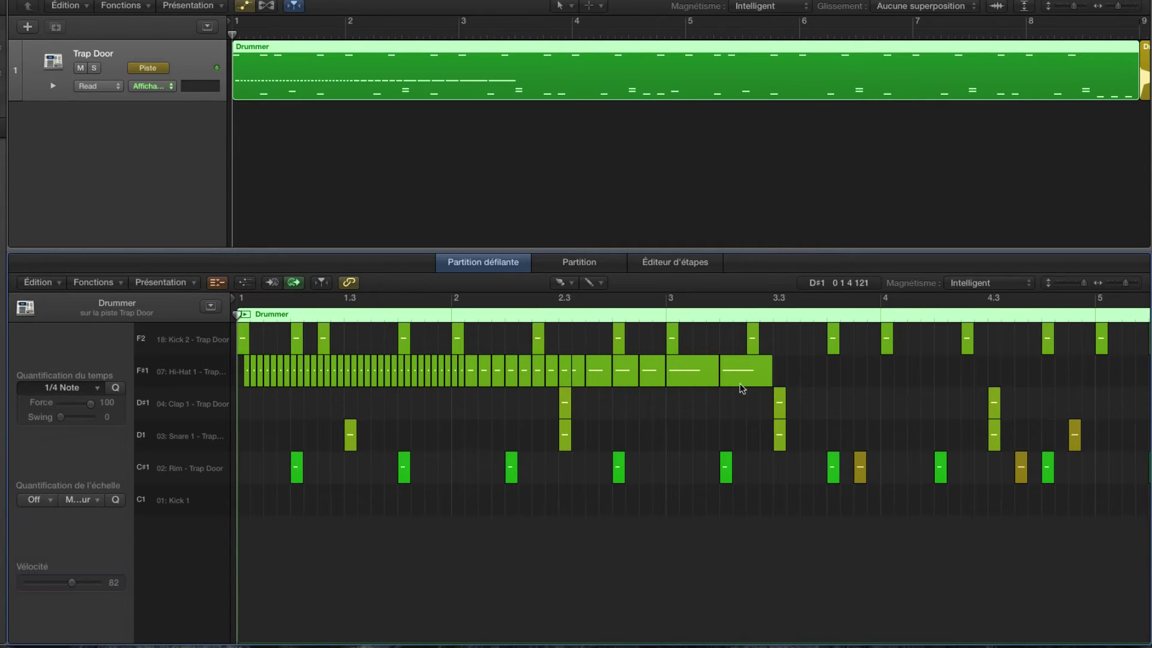
{"action": "left_click", "coordinate": [780, 376]}
{"action": "left_click", "coordinate": [812, 372]}
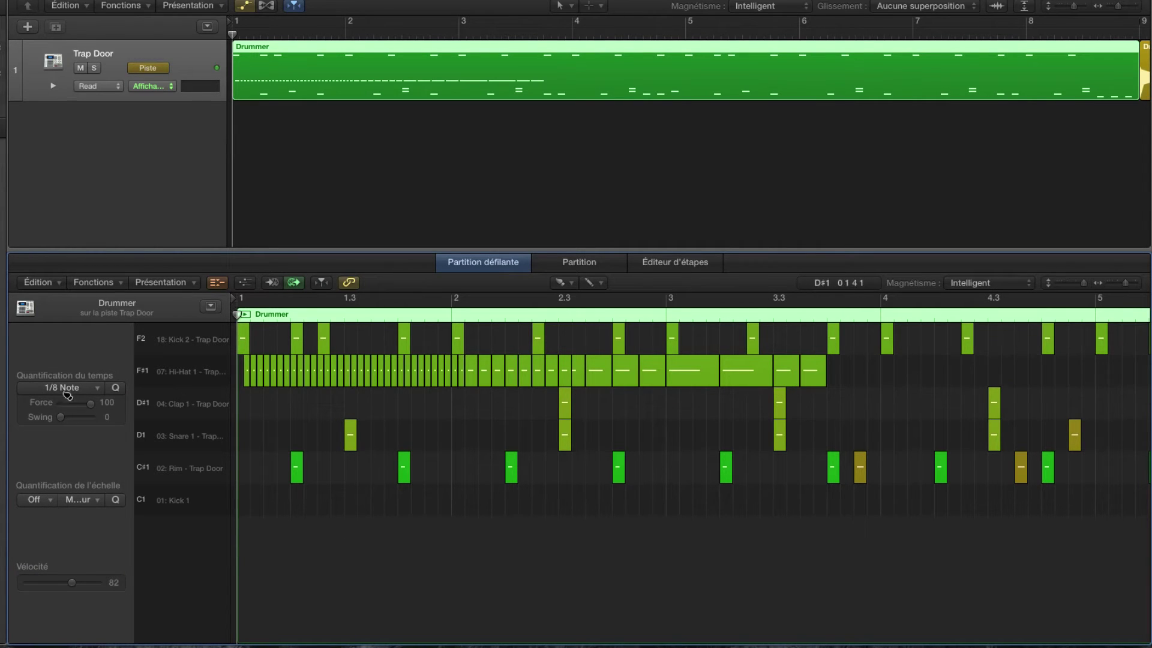
- Add four 1/16 notes to the Hi-Hat 1 row, filling the last beat before bar 4
{"action": "left_click", "coordinate": [69, 392]}
{"action": "left_click", "coordinate": [81, 471]}
{"action": "left_click", "coordinate": [834, 372]}
{"action": "left_click", "coordinate": [846, 372]}
{"action": "left_click", "coordinate": [860, 372]}
{"action": "left_click", "coordinate": [874, 375]}
- Paint a run of 1/32 notes on the Hi-Hat 1 row over about one and a half beats from bar 4
{"action": "left_click", "coordinate": [75, 391]}
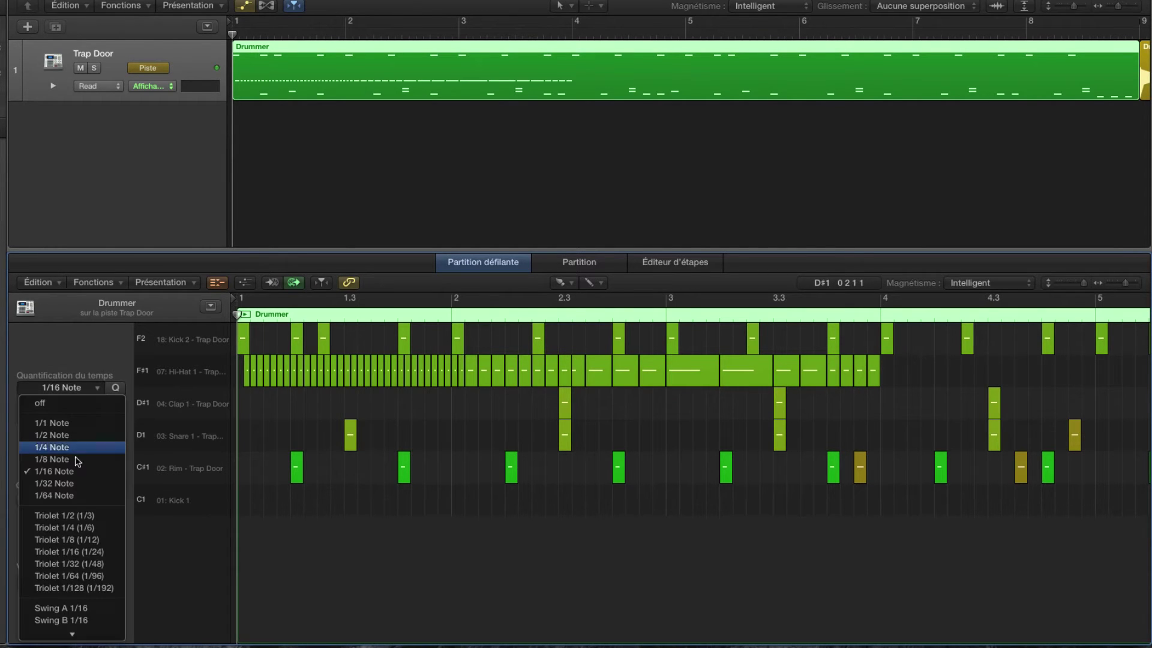
{"action": "left_click", "coordinate": [71, 483]}
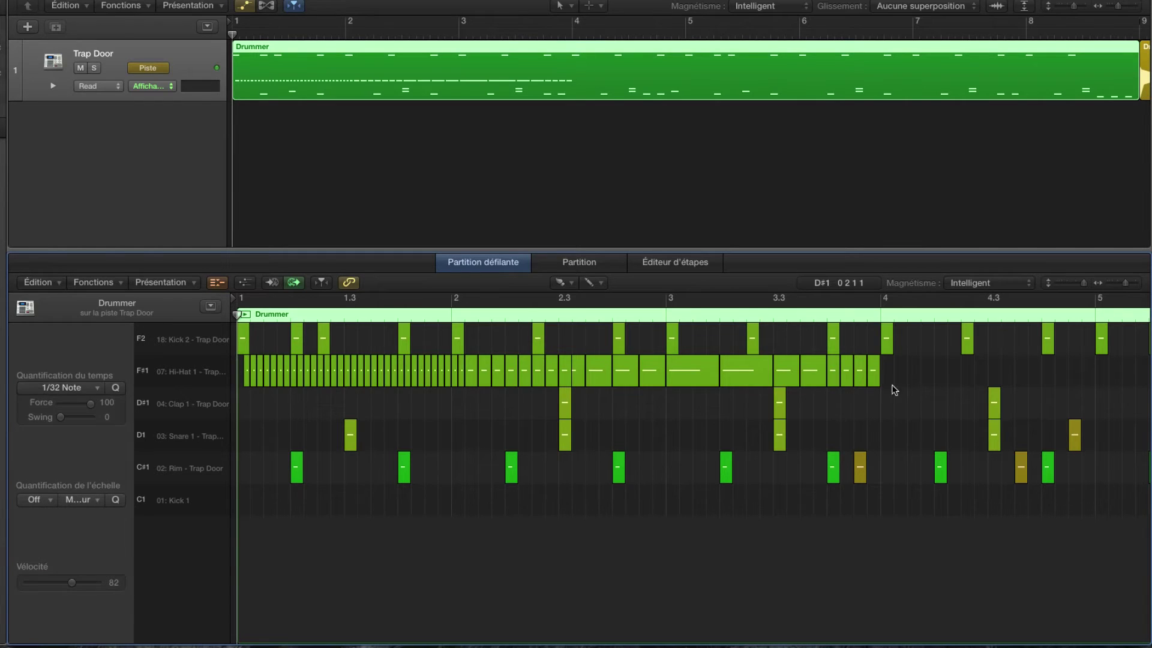
{"action": "left_click_drag", "start_coordinate": [890, 375], "coordinate": [960, 375]}
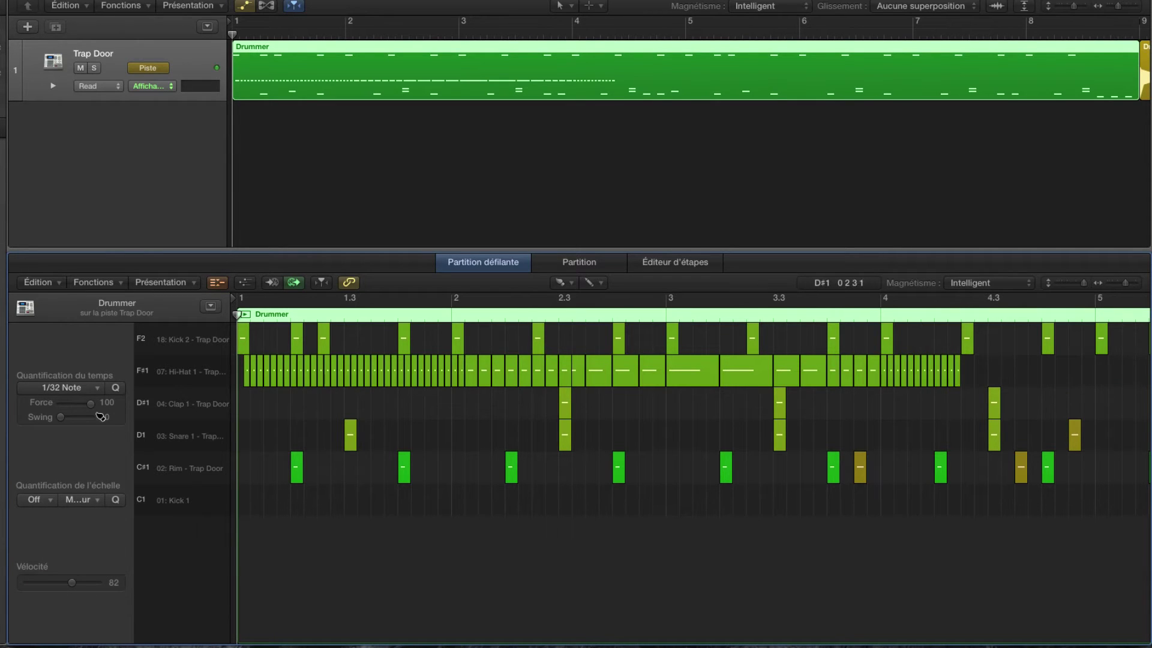
- Paint a gapless run of 1/64 notes on the Hi-Hat 1 row, from the end of the 1/32 run to just past bar 5
{"action": "left_click", "coordinate": [80, 390]}
{"action": "left_click", "coordinate": [72, 495]}
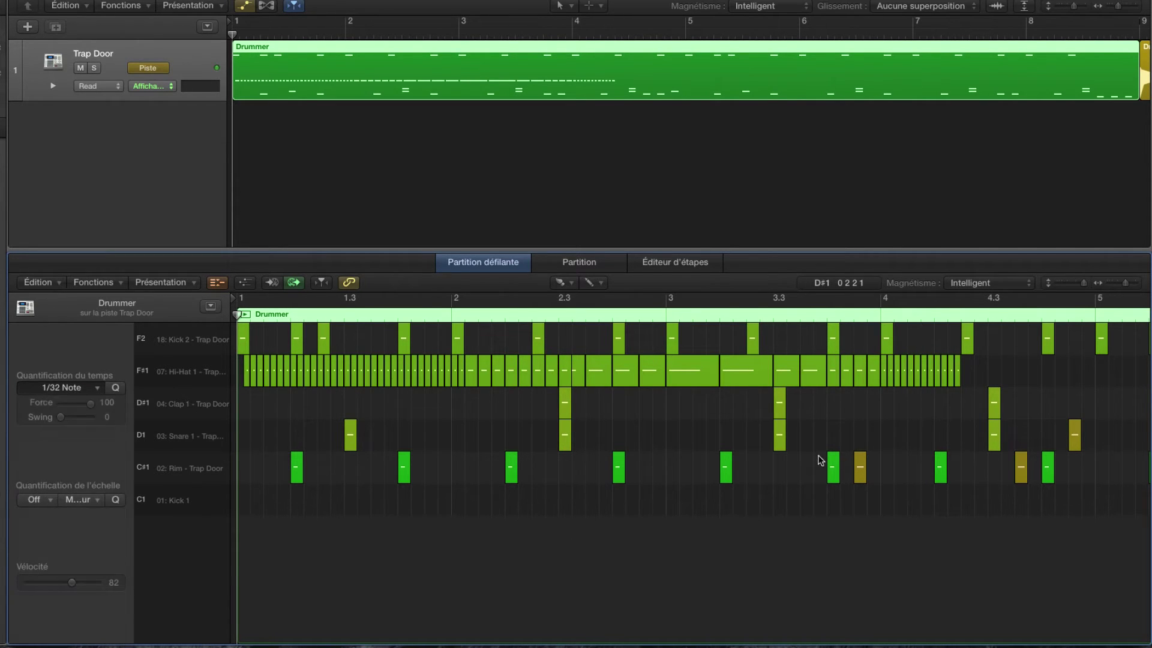
{"action": "left_click_drag", "start_coordinate": [971, 379], "coordinate": [1110, 374]}
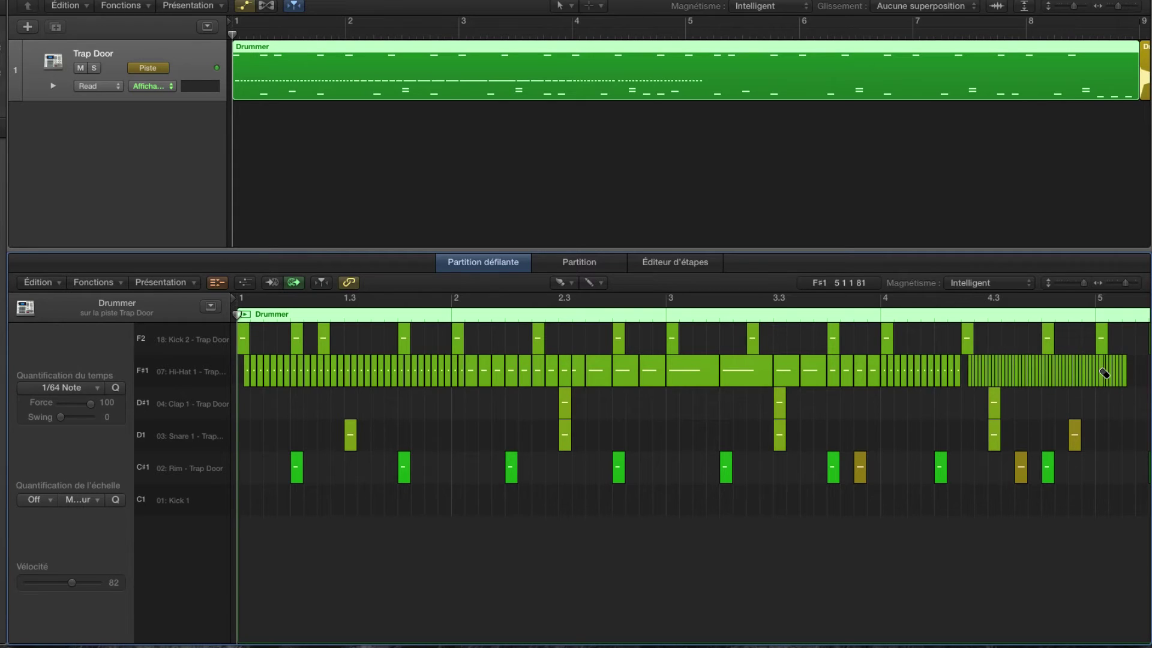
{"action": "left_click", "coordinate": [964, 375]}
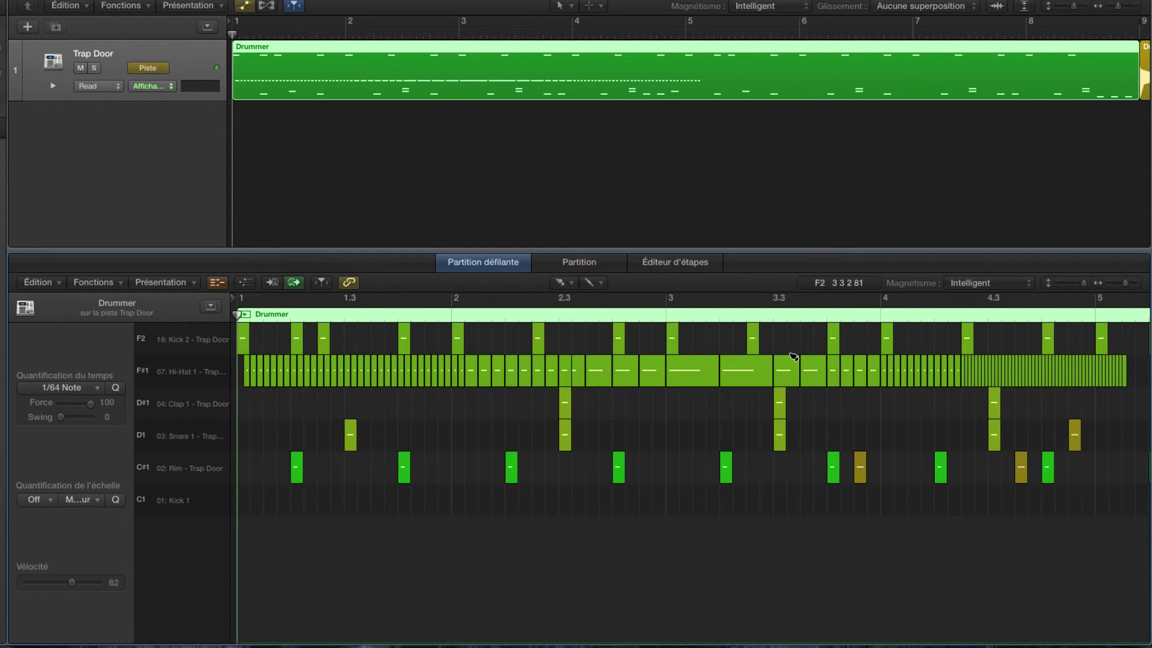
- Play the pattern from bar 1 to about bar 5 and select all notes on the Hi-Hat 1 row
{"action": "key", "text": "space"}
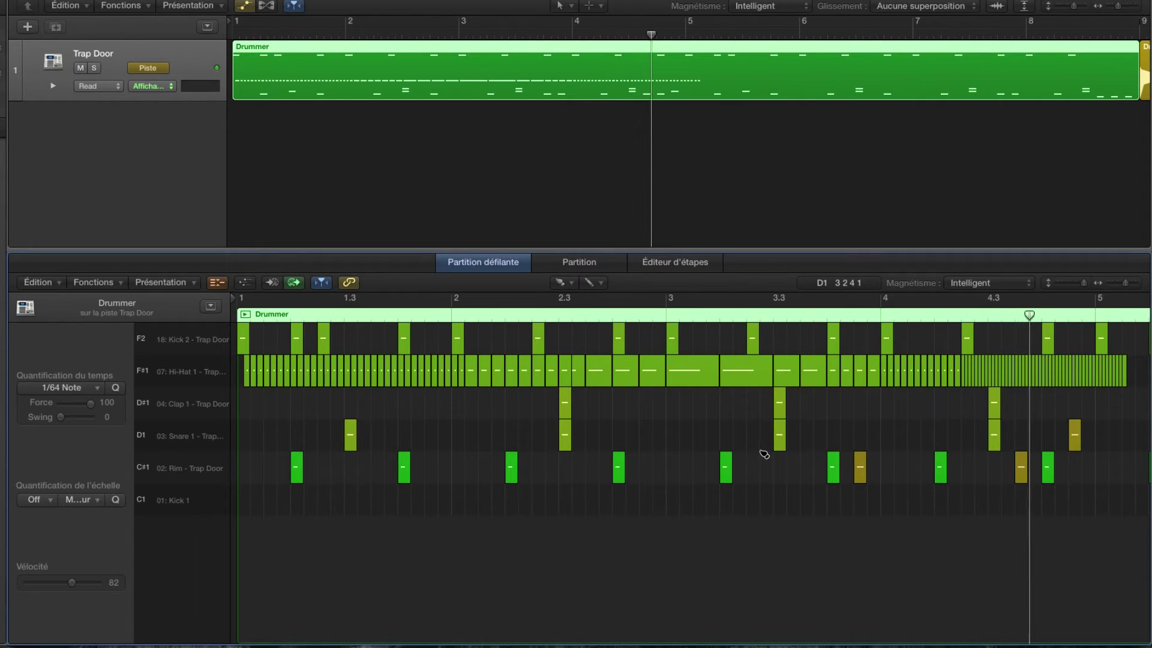
{"action": "scroll", "coordinate": [738, 416], "scroll_direction": "left", "scroll_amount": 10}
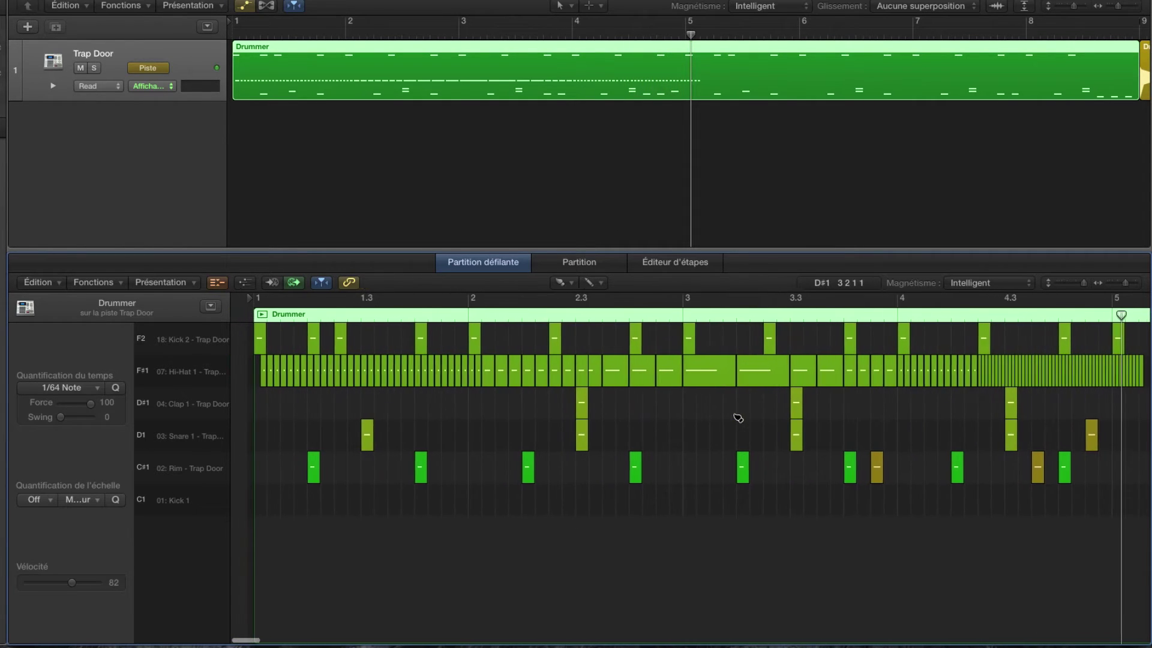
{"action": "left_click", "coordinate": [199, 371]}
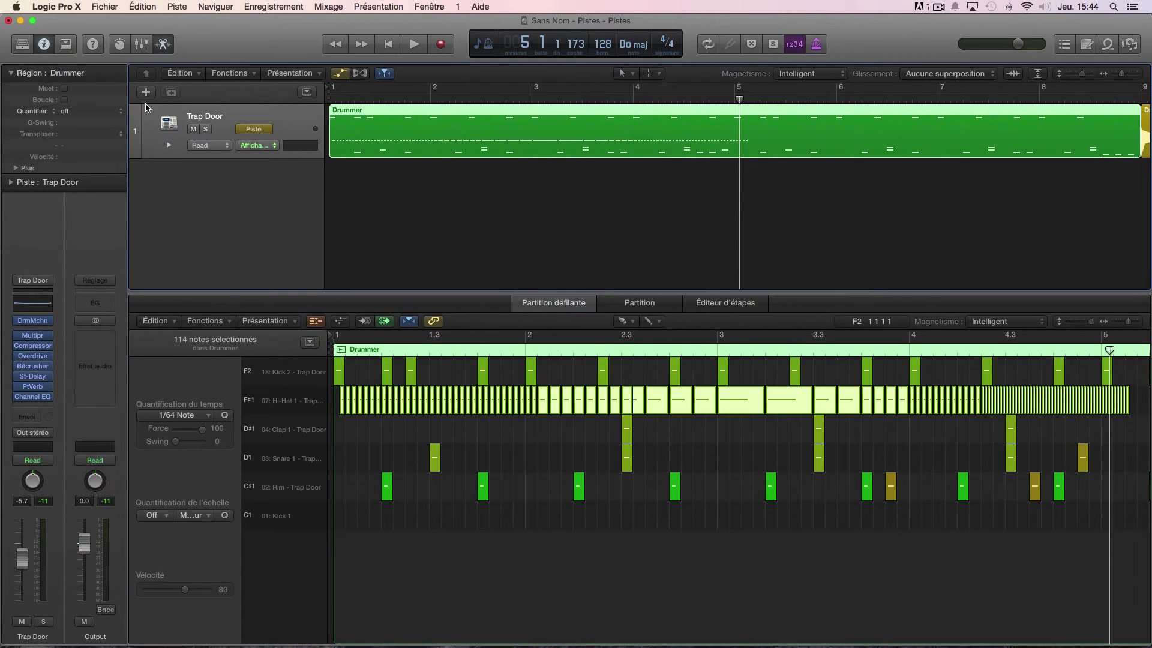
- Hide automation in the tracks area and open the new track dialog
{"action": "mouse_move", "coordinate": [250, 135]}
{"action": "left_click", "coordinate": [340, 72]}
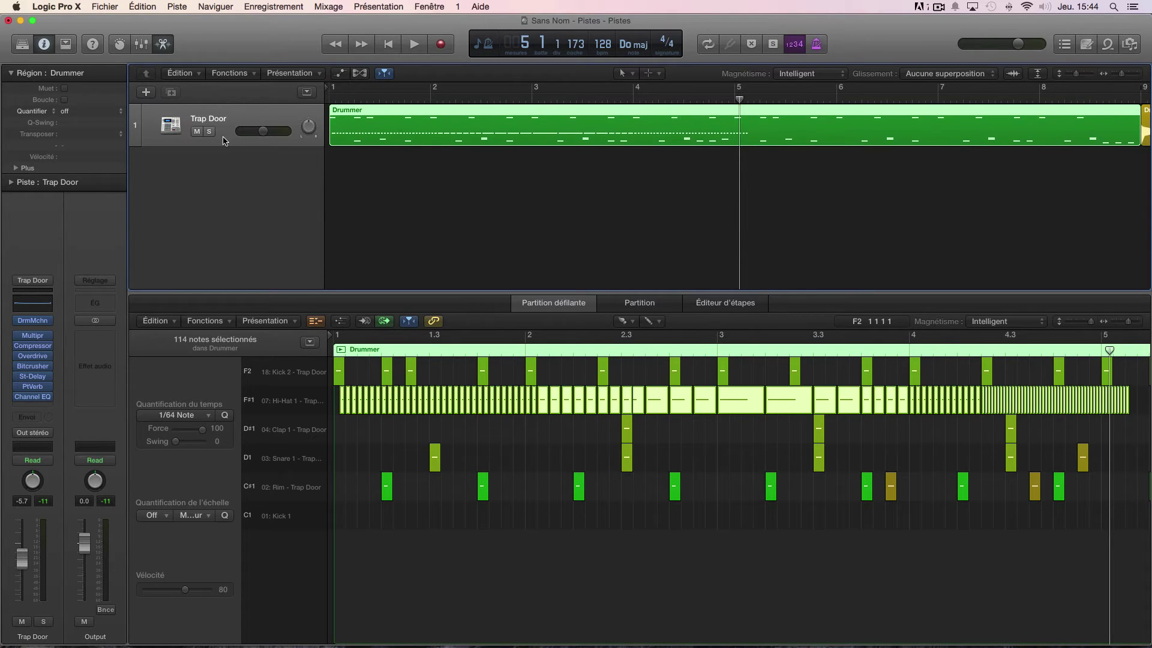
{"action": "left_click", "coordinate": [145, 92]}
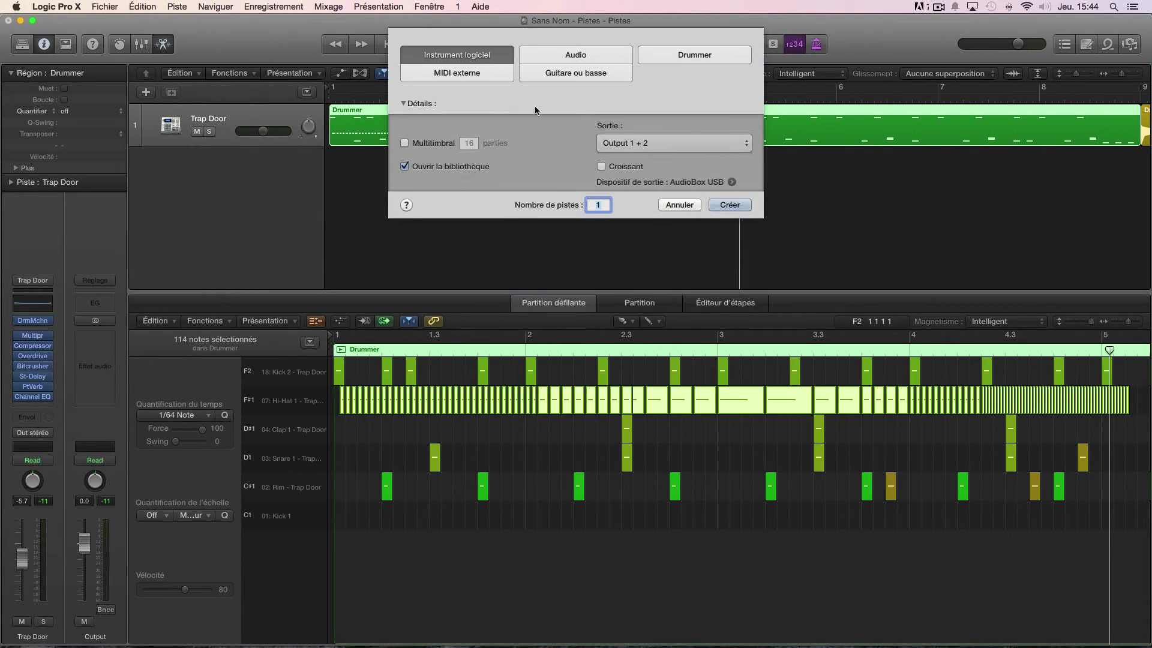
- Create one software instrument track and load the synthesizer lead patch 70s Analog Lead on it
{"action": "left_click", "coordinate": [730, 205]}
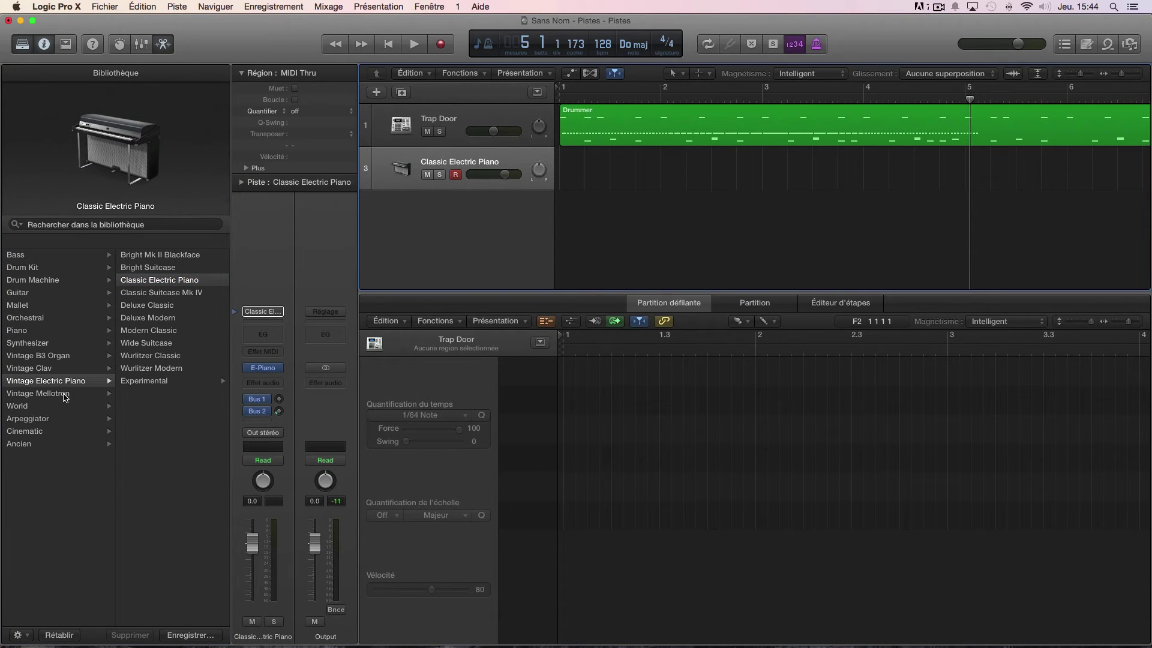
{"action": "left_click", "coordinate": [39, 345]}
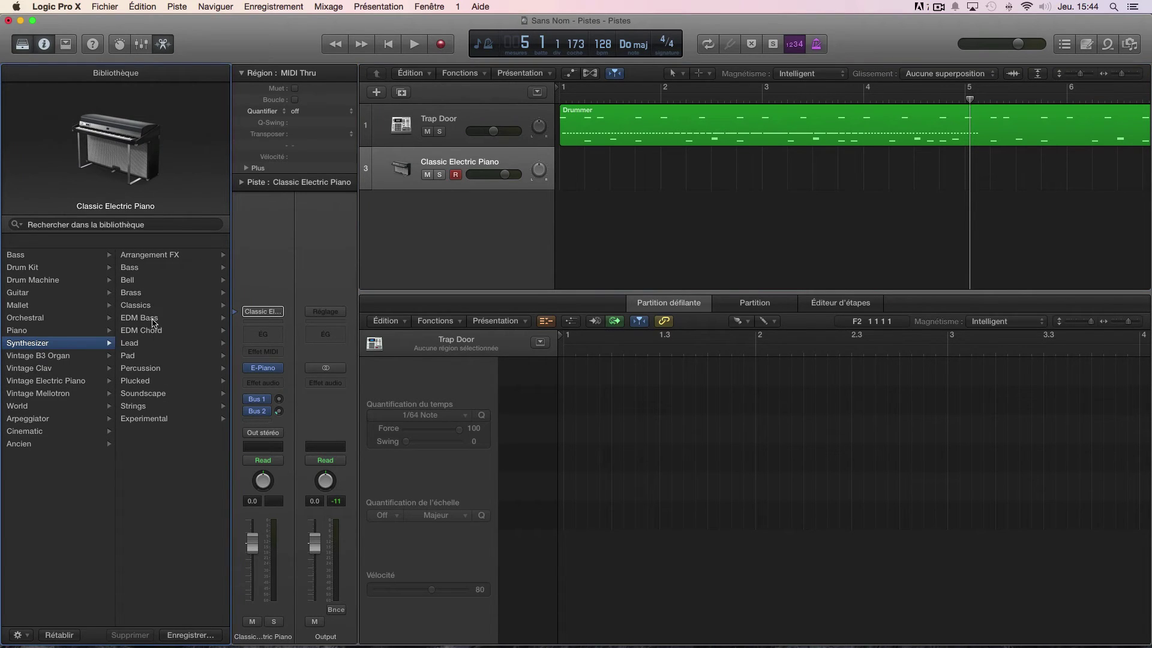
{"action": "left_click", "coordinate": [142, 345]}
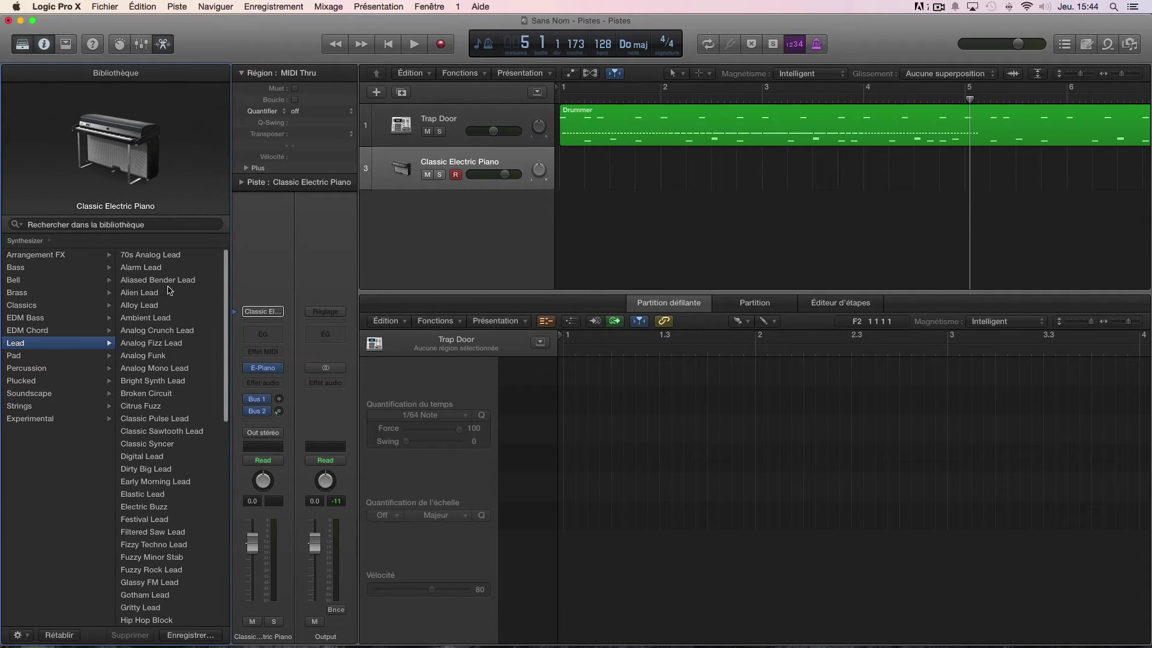
{"action": "left_click", "coordinate": [153, 256]}
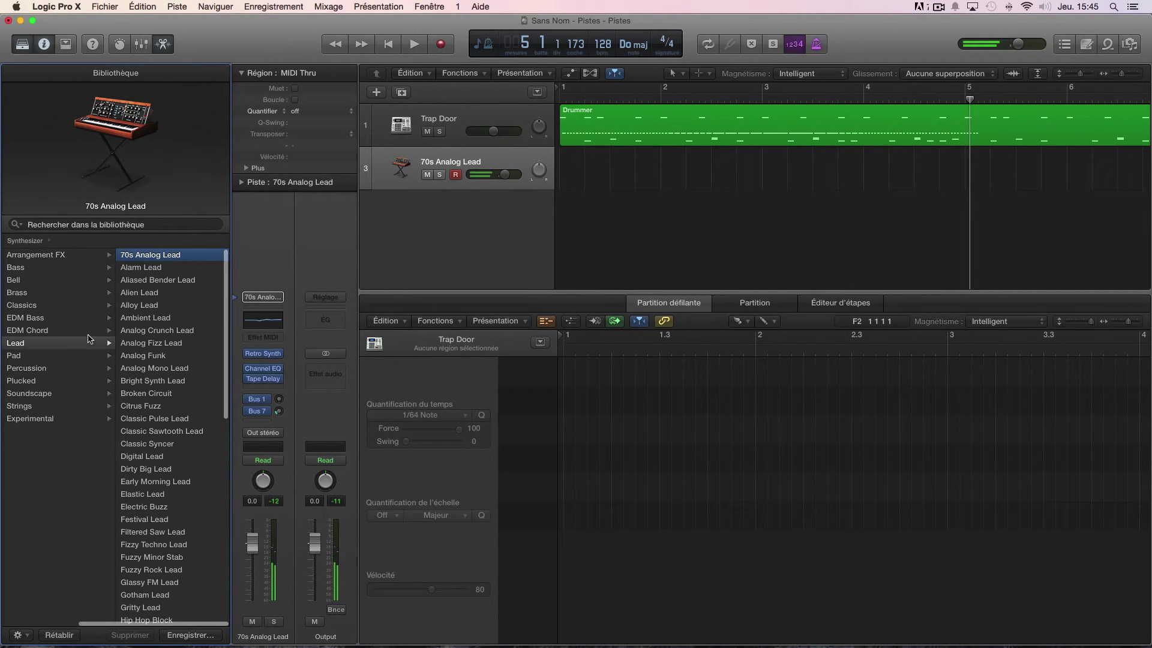
- Replace the new track's patch with Dark Chords from the EDM Chord synthesizers
{"action": "left_click", "coordinate": [39, 330]}
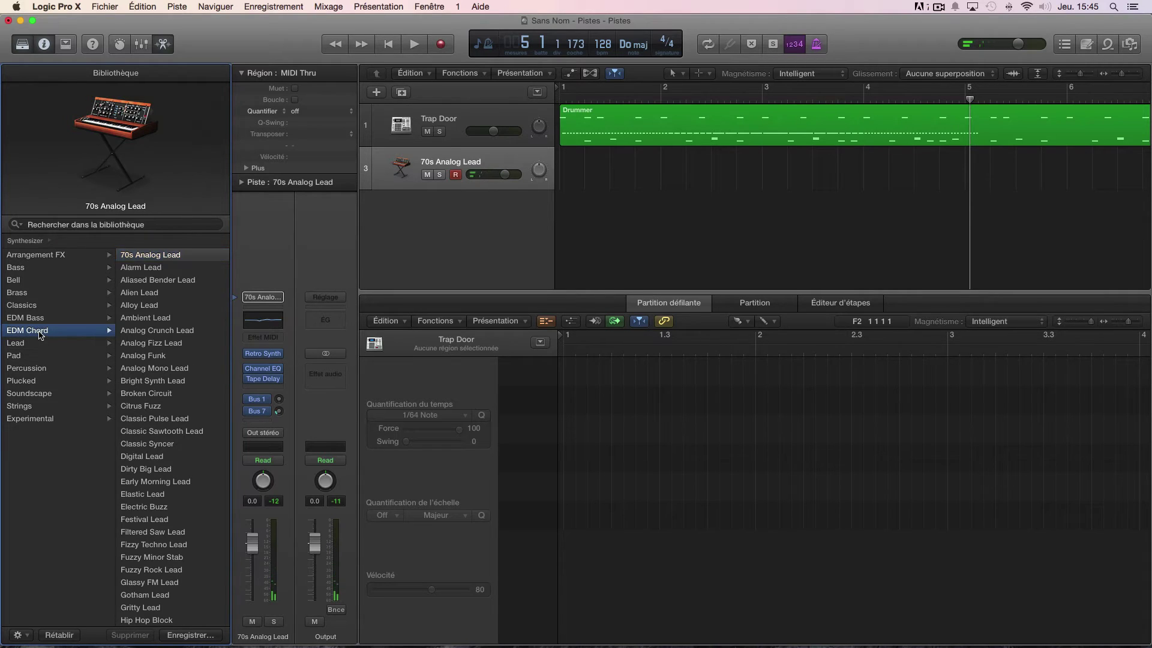
{"action": "left_click", "coordinate": [160, 256]}
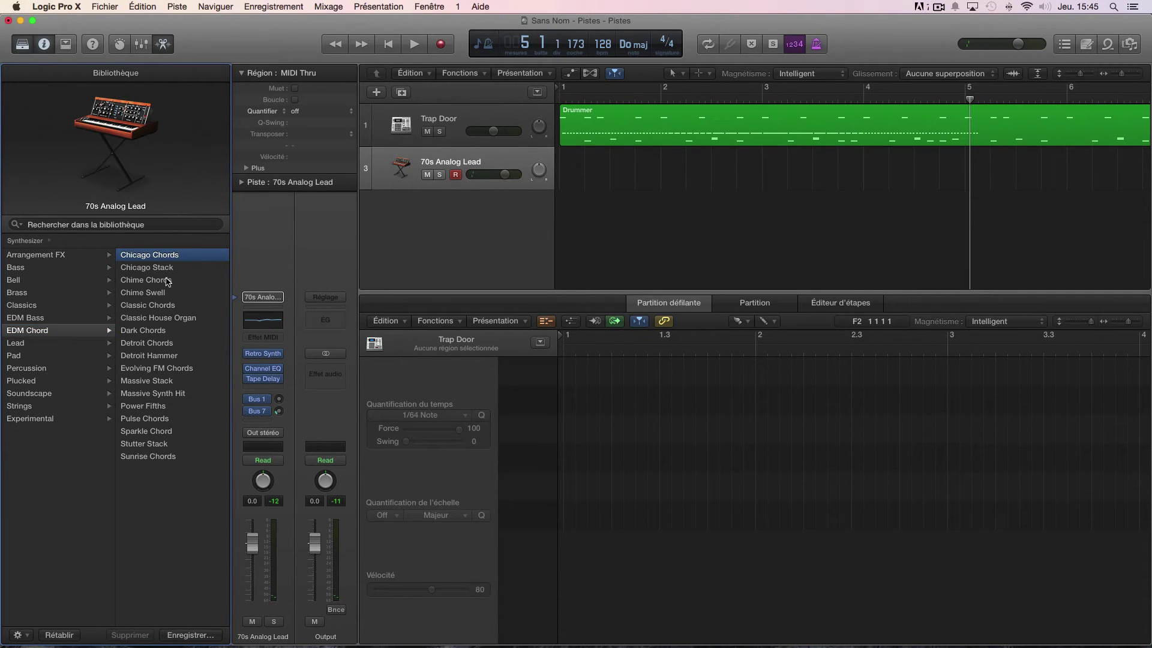
{"action": "left_click", "coordinate": [159, 332]}
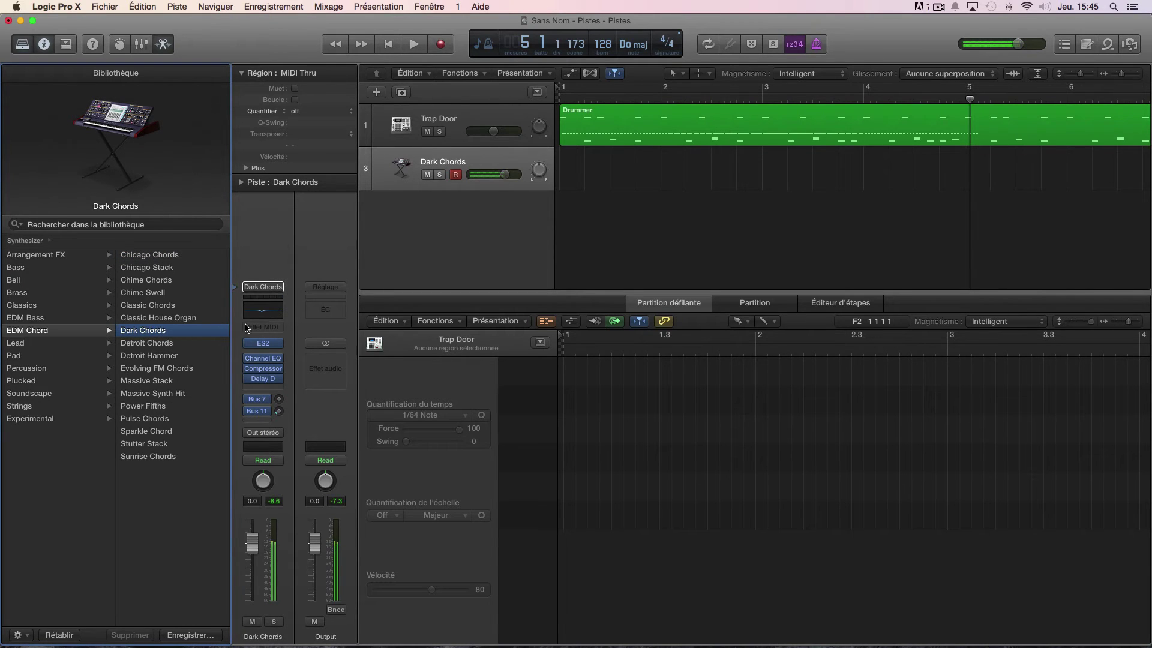
- Create an empty MIDI region at bar 1 of the Dark Chords track and set the cycle range to bar 1
{"action": "right_click", "coordinate": [573, 173]}
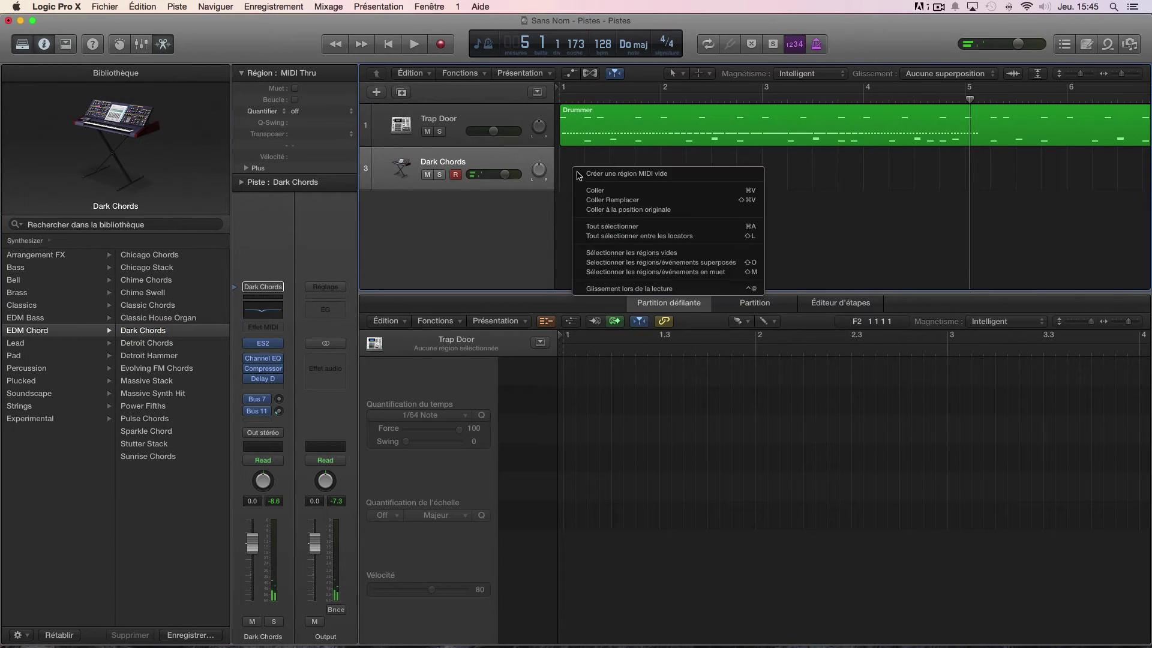
{"action": "left_click", "coordinate": [591, 177]}
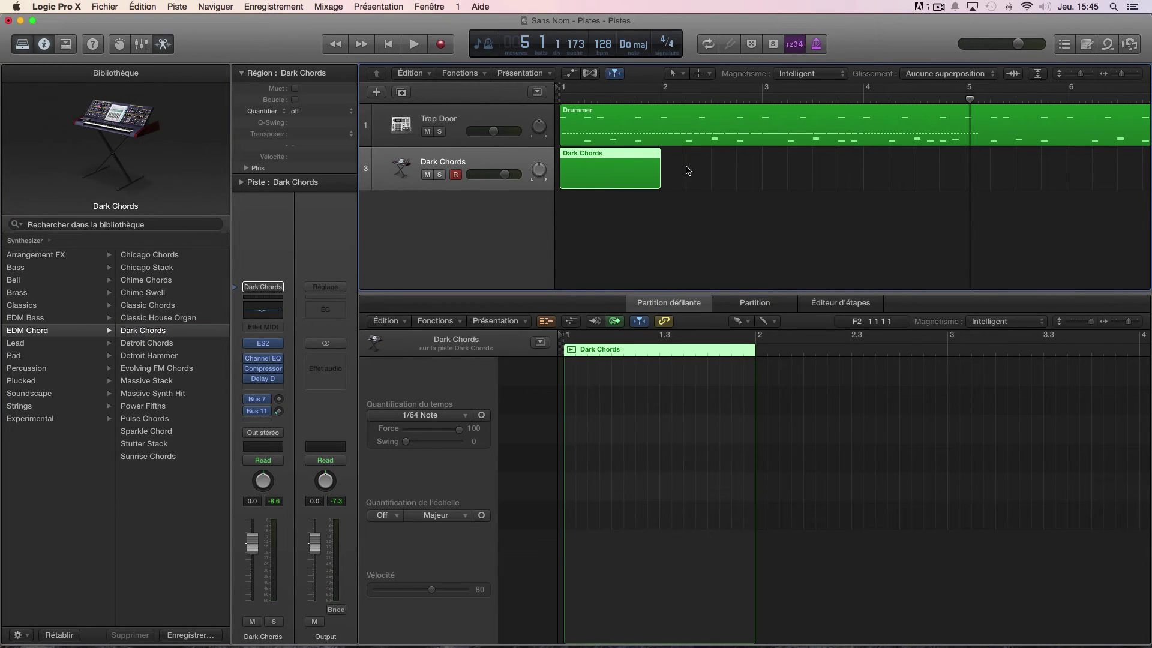
{"action": "left_click_drag", "start_coordinate": [674, 95], "coordinate": [564, 91]}
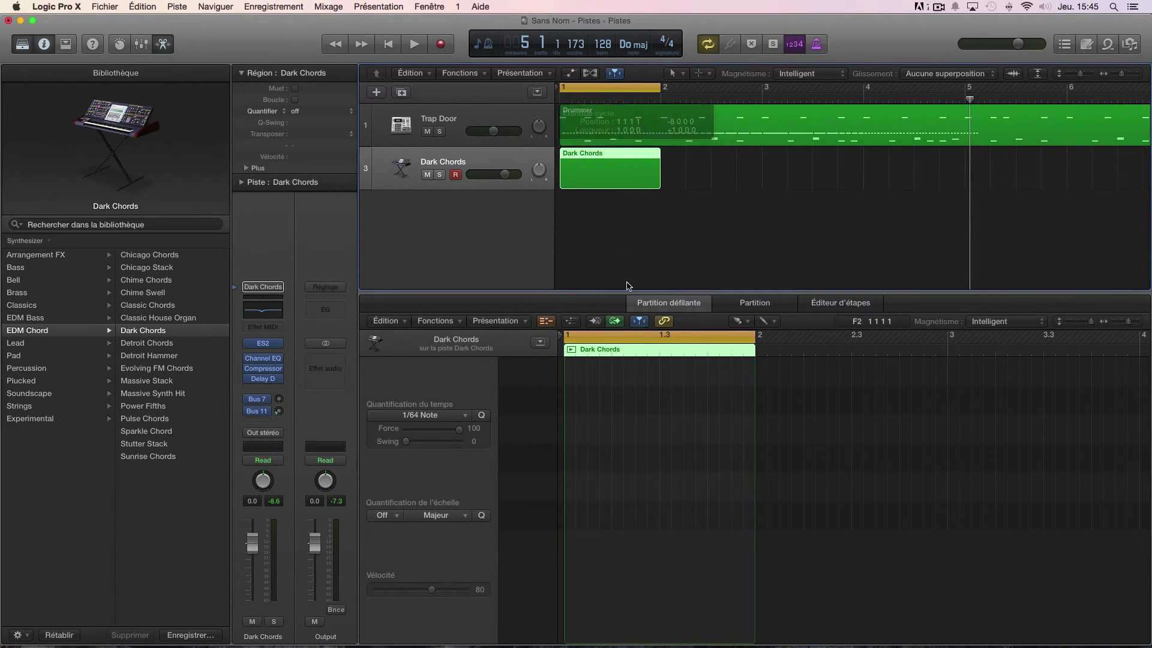
- Switch the piano roll to the full keyboard, and set time quantization to 1/16 Note with scale root Do
{"action": "left_click", "coordinate": [545, 322]}
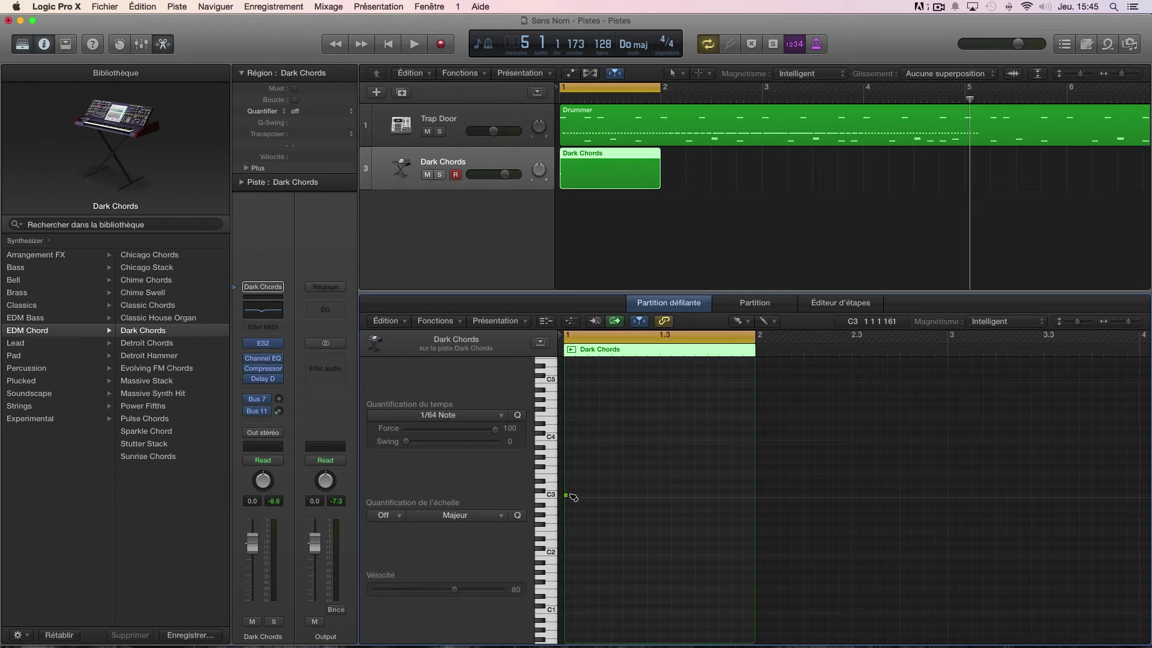
{"action": "mouse_move", "coordinate": [567, 495]}
{"action": "left_mouse_down"}
{"action": "mouse_move", "coordinate": [594, 462]}
{"action": "mouse_move", "coordinate": [632, 478]}
{"action": "mouse_move", "coordinate": [636, 495]}
{"action": "mouse_move", "coordinate": [630, 507]}
{"action": "mouse_move", "coordinate": [544, 521]}
{"action": "left_mouse_up"}
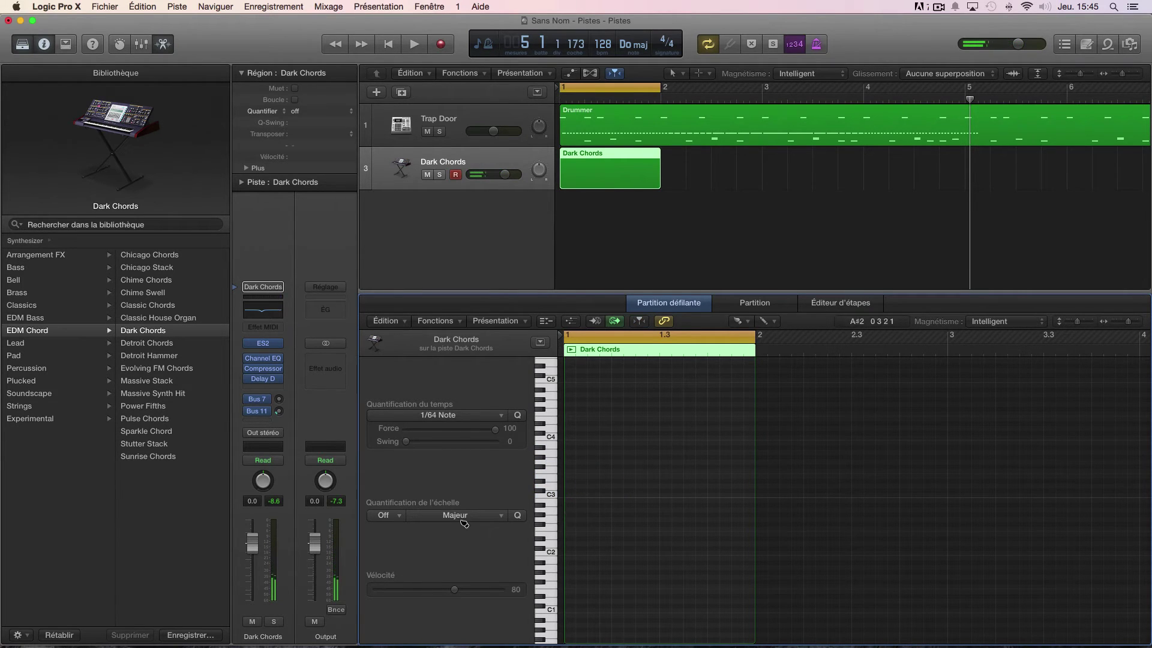
{"action": "left_click", "coordinate": [480, 415]}
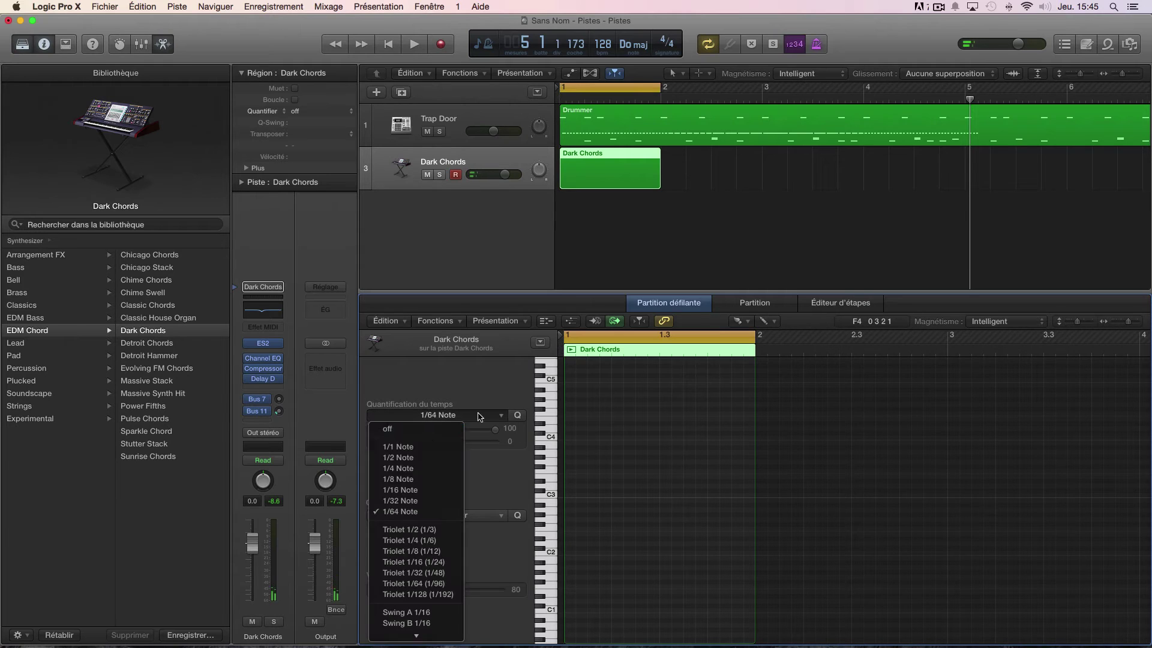
{"action": "left_click", "coordinate": [423, 492]}
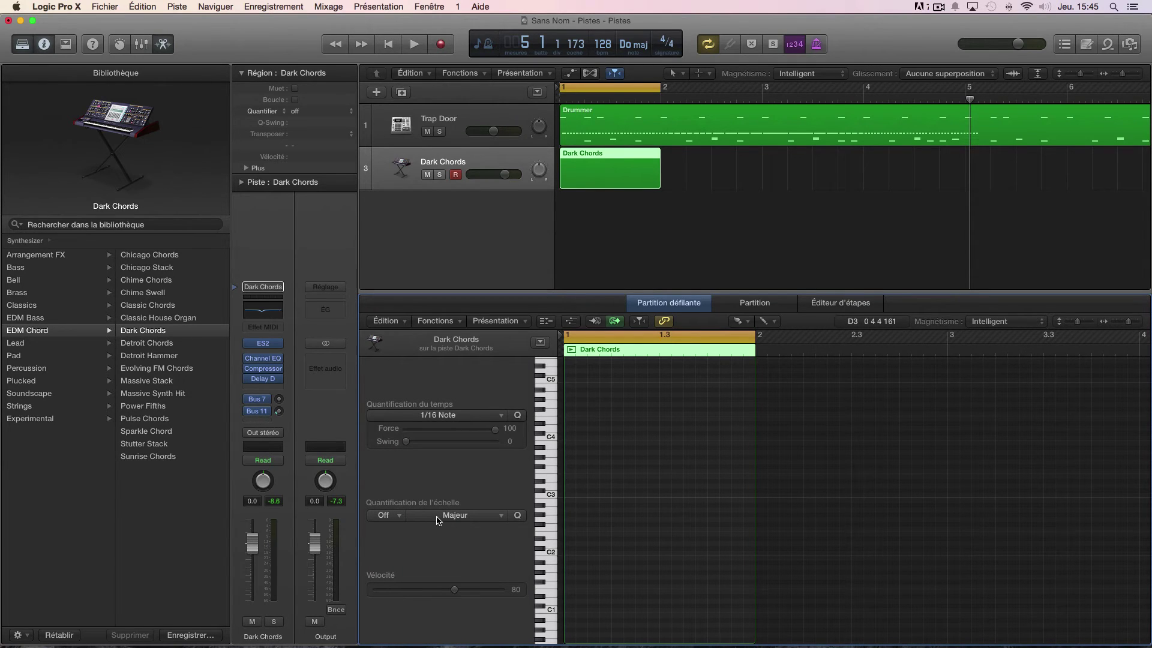
{"action": "left_click", "coordinate": [391, 516]}
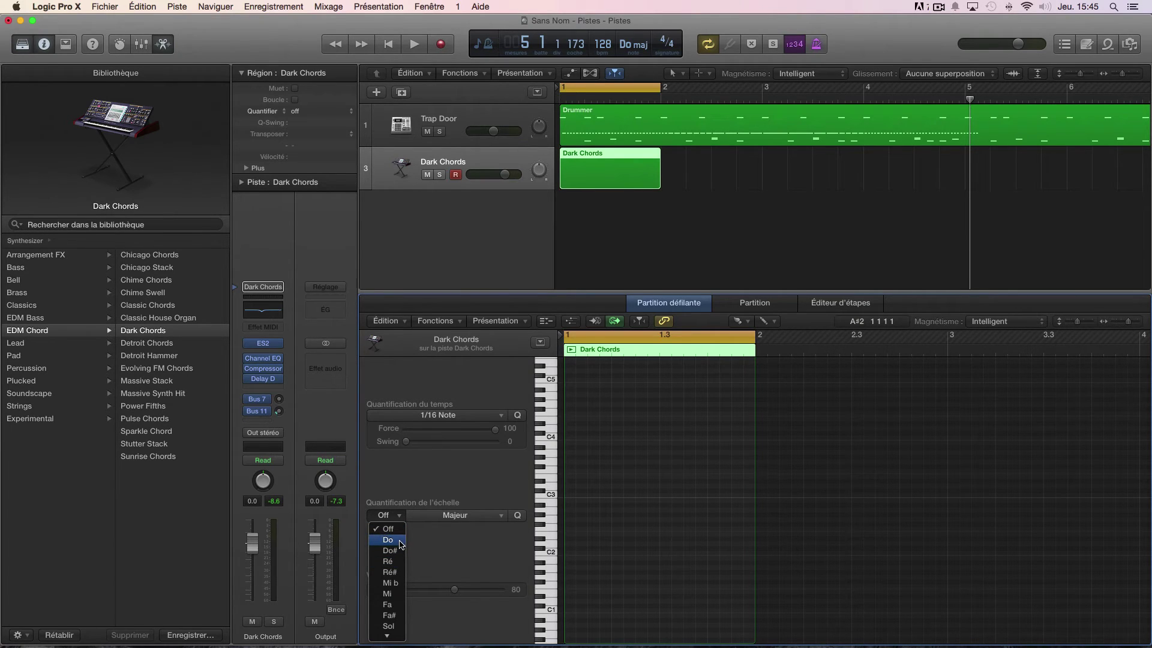
{"action": "left_click", "coordinate": [401, 541]}
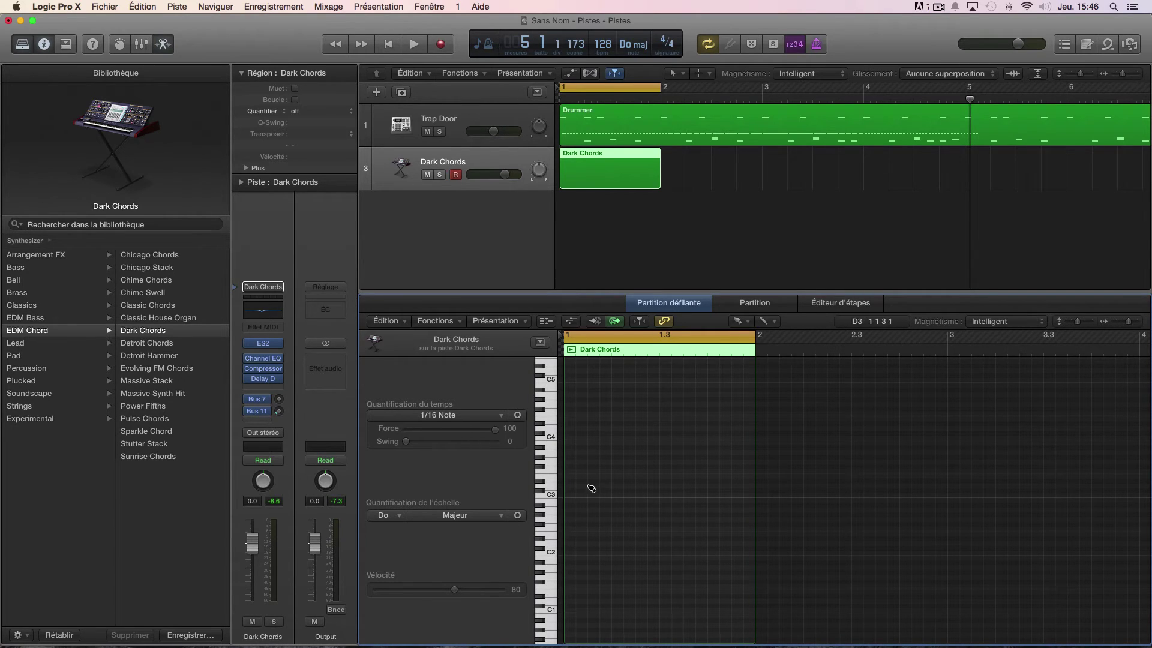
- Paint a rising and falling line of 1/16 notes in the Dark Chords region, and delete them all
{"action": "left_click", "coordinate": [570, 499]}
{"action": "left_click", "coordinate": [582, 485]}
{"action": "left_click", "coordinate": [593, 452]}
{"action": "left_click", "coordinate": [605, 437]}
{"action": "left_click", "coordinate": [617, 438]}
{"action": "left_click", "coordinate": [629, 443]}
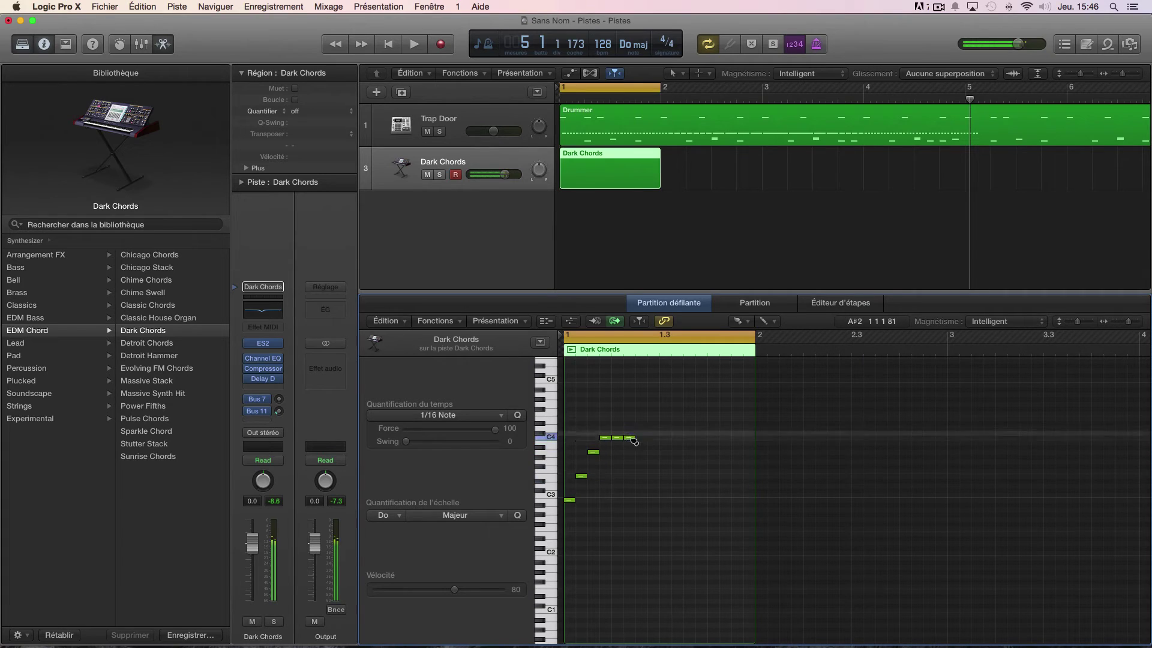
{"action": "left_click", "coordinate": [641, 471]}
{"action": "left_click", "coordinate": [653, 495]}
{"action": "left_click", "coordinate": [665, 510]}
{"action": "left_click", "coordinate": [690, 519]}
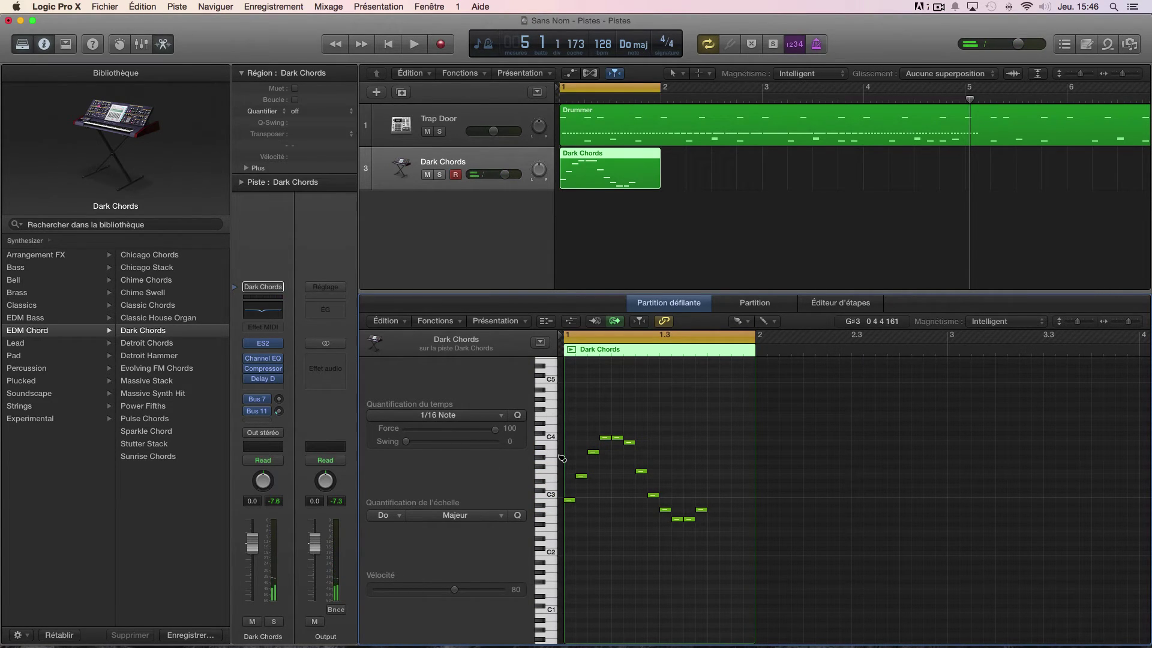
{"action": "key", "text": "super+a"}
{"action": "key", "text": "Delete"}
- Set time quantization to 1/4 Note and draw four quarter notes across bar 1 at E3, F2, D3 and G2
{"action": "left_click", "coordinate": [438, 415]}
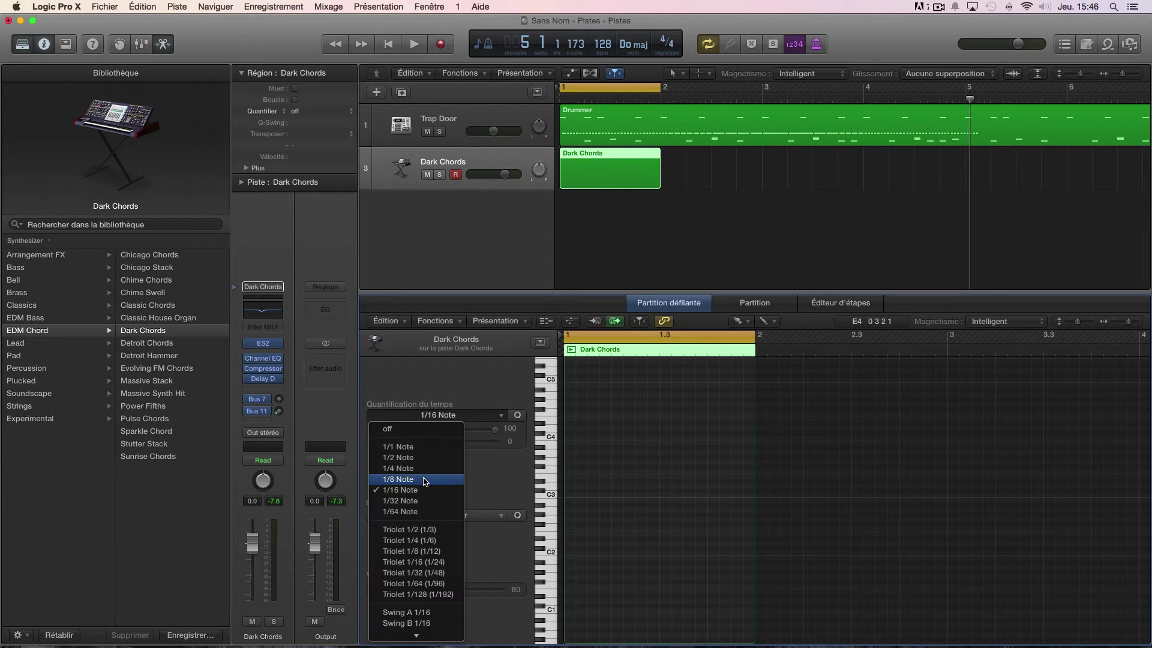
{"action": "mouse_move", "coordinate": [583, 474]}
{"action": "left_mouse_down"}
{"action": "mouse_move", "coordinate": [585, 483]}
{"action": "mouse_move", "coordinate": [609, 465]}
{"action": "mouse_move", "coordinate": [630, 530]}
{"action": "left_mouse_up"}
{"action": "left_click", "coordinate": [629, 495]}
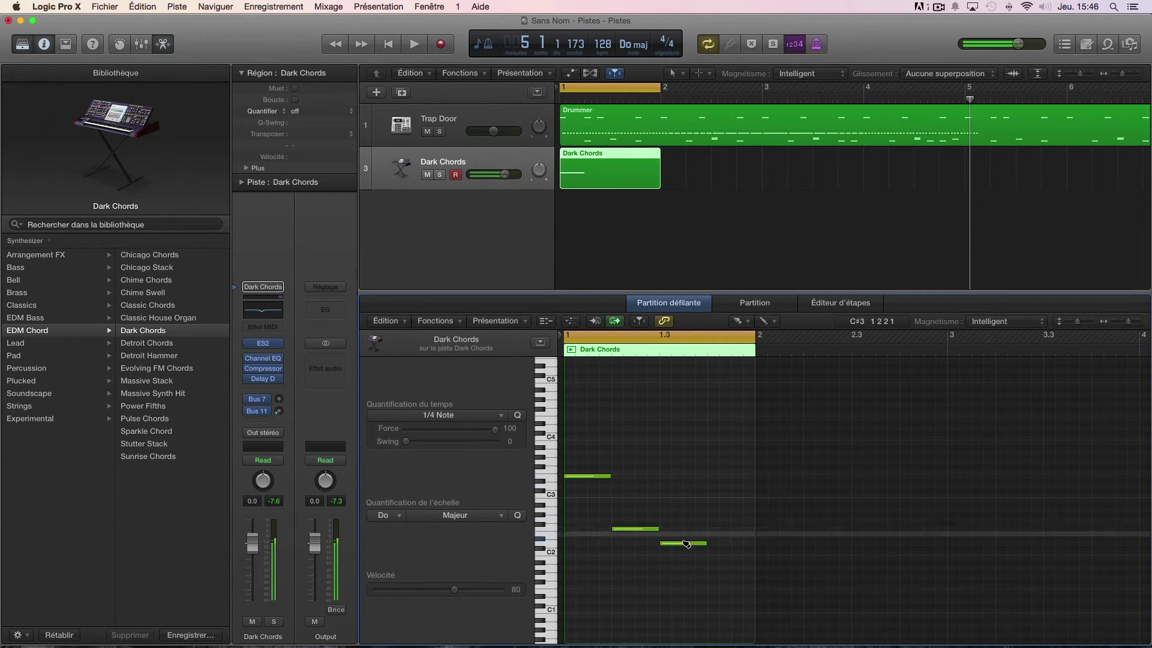
{"action": "left_click", "coordinate": [678, 486]}
{"action": "left_click_drag", "start_coordinate": [729, 504], "coordinate": [746, 522]}
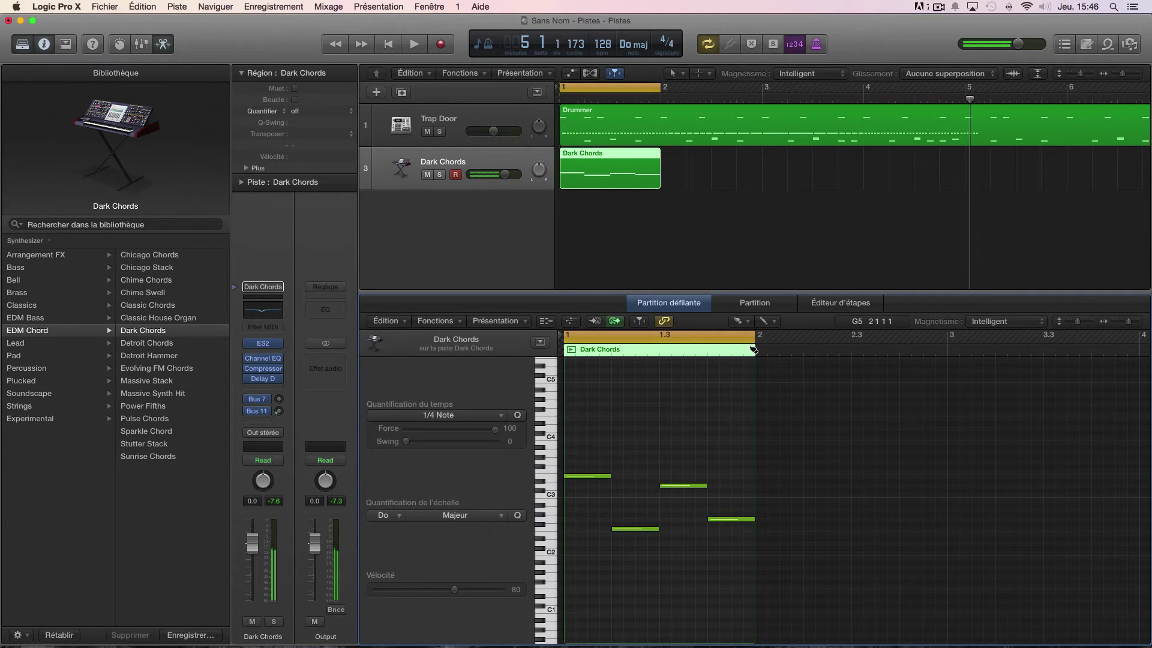
- Extend the Dark Chords region to the start of bar 3 and draw quarter notes C4, G3, D2 and D2 across bar 2
{"action": "left_click", "coordinate": [659, 172]}
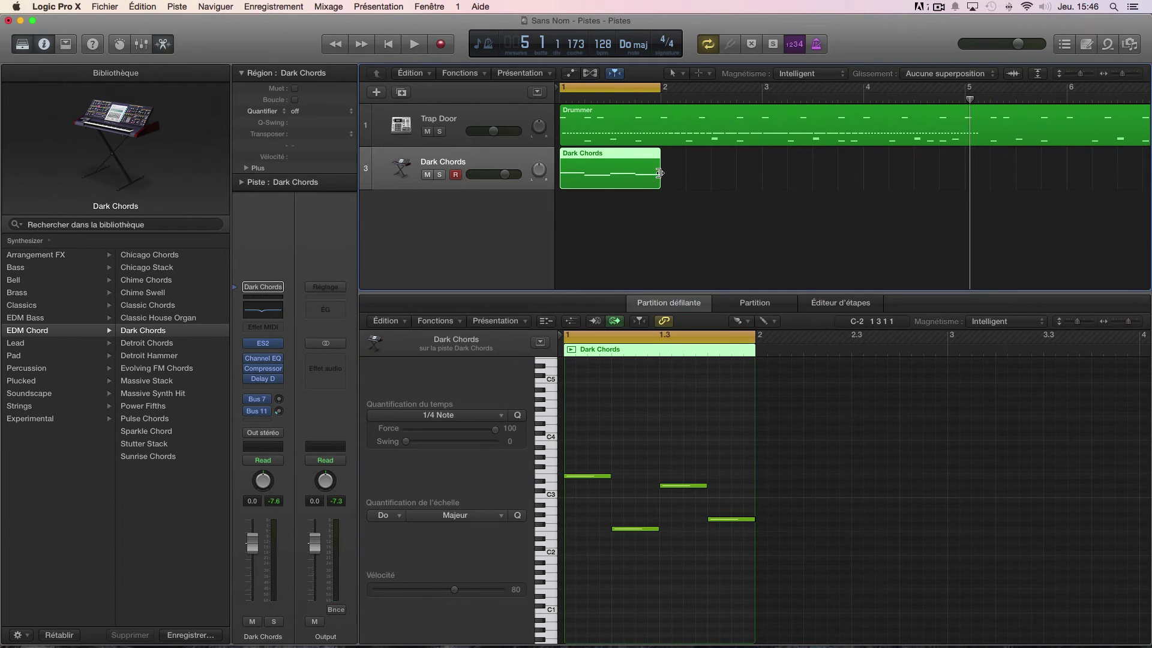
{"action": "left_click_drag", "start_coordinate": [659, 173], "coordinate": [762, 208]}
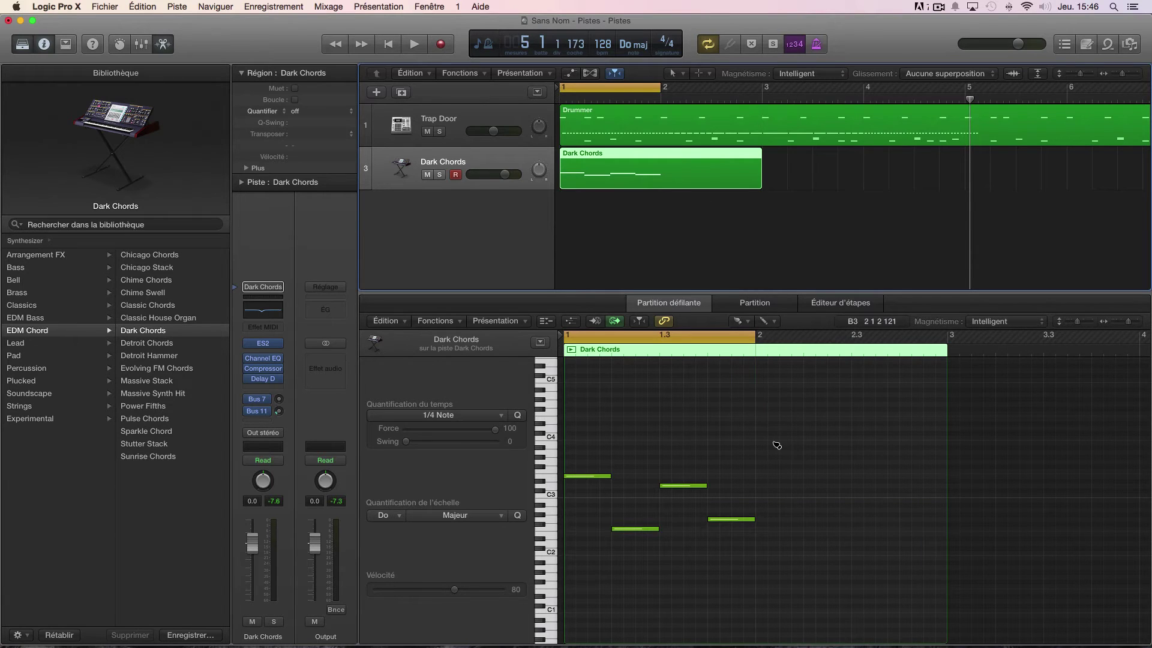
{"action": "left_click", "coordinate": [765, 437]}
{"action": "left_click", "coordinate": [813, 461]}
{"action": "left_click", "coordinate": [861, 543]}
{"action": "left_click", "coordinate": [909, 543]}
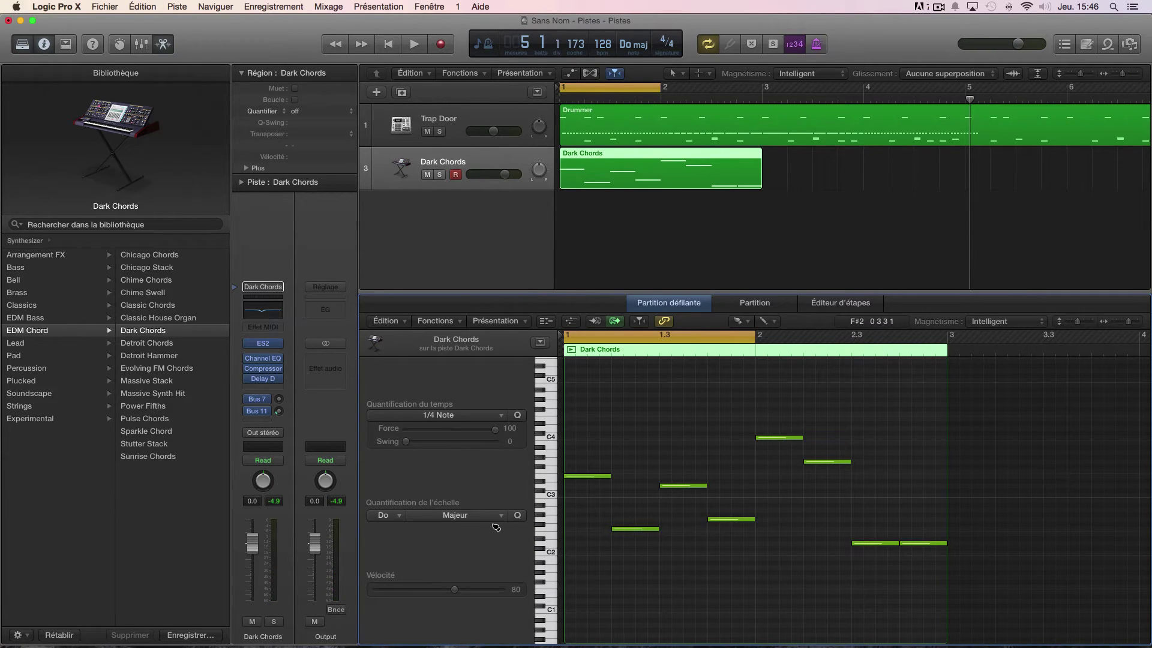
- Play the loop briefly and set the scale quantization to Sol, Mineure naturelle
{"action": "key", "text": "space"}
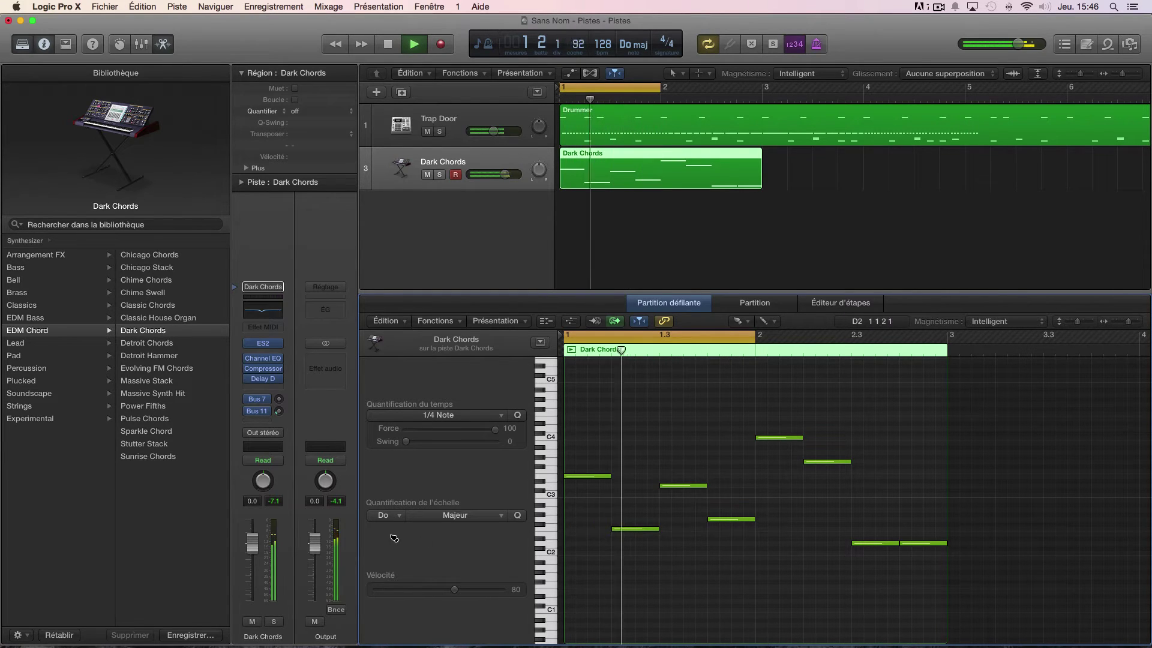
{"action": "left_click", "coordinate": [389, 516]}
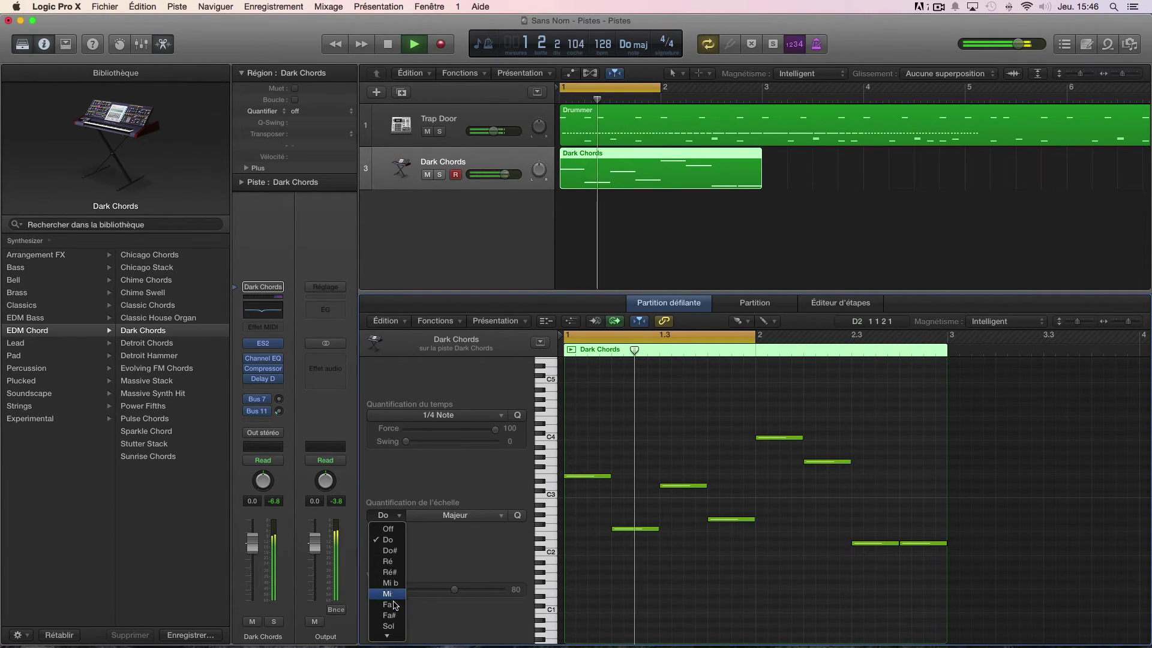
{"action": "left_click", "coordinate": [388, 626]}
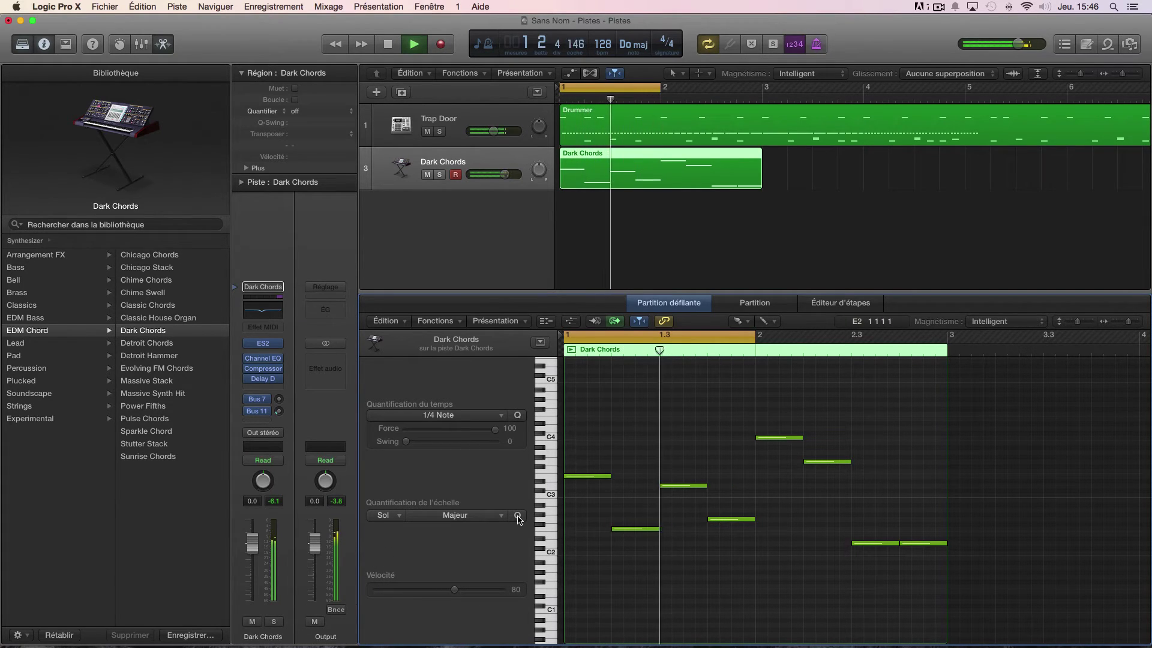
{"action": "key", "text": "space"}
{"action": "left_click", "coordinate": [480, 516]}
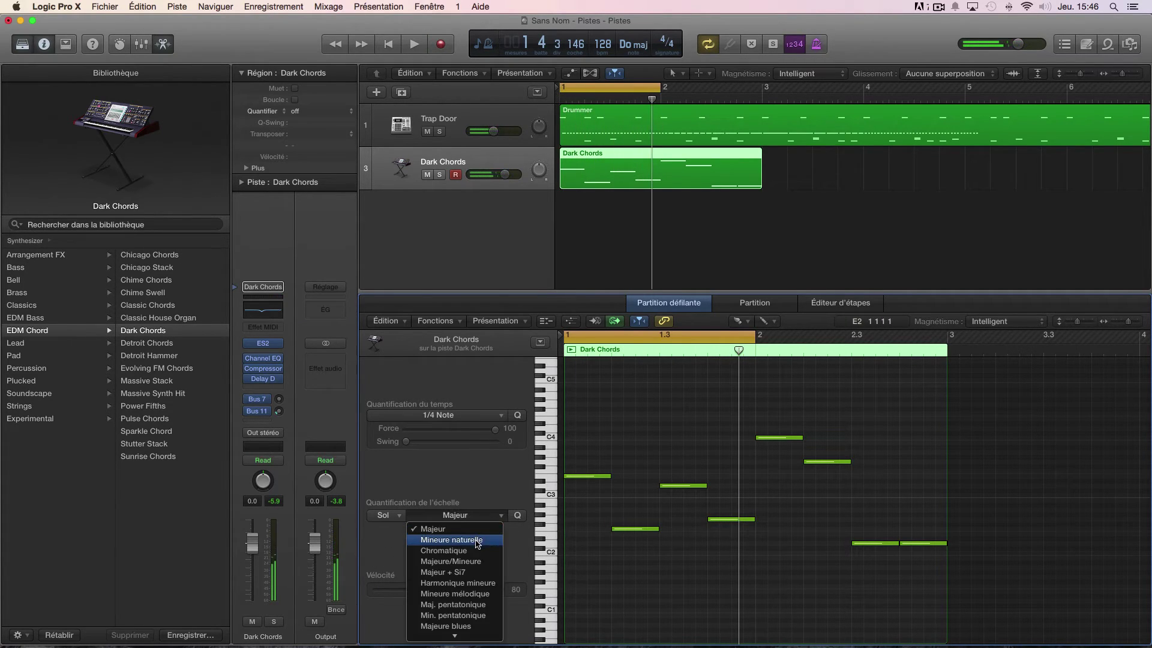
{"action": "left_click", "coordinate": [477, 540]}
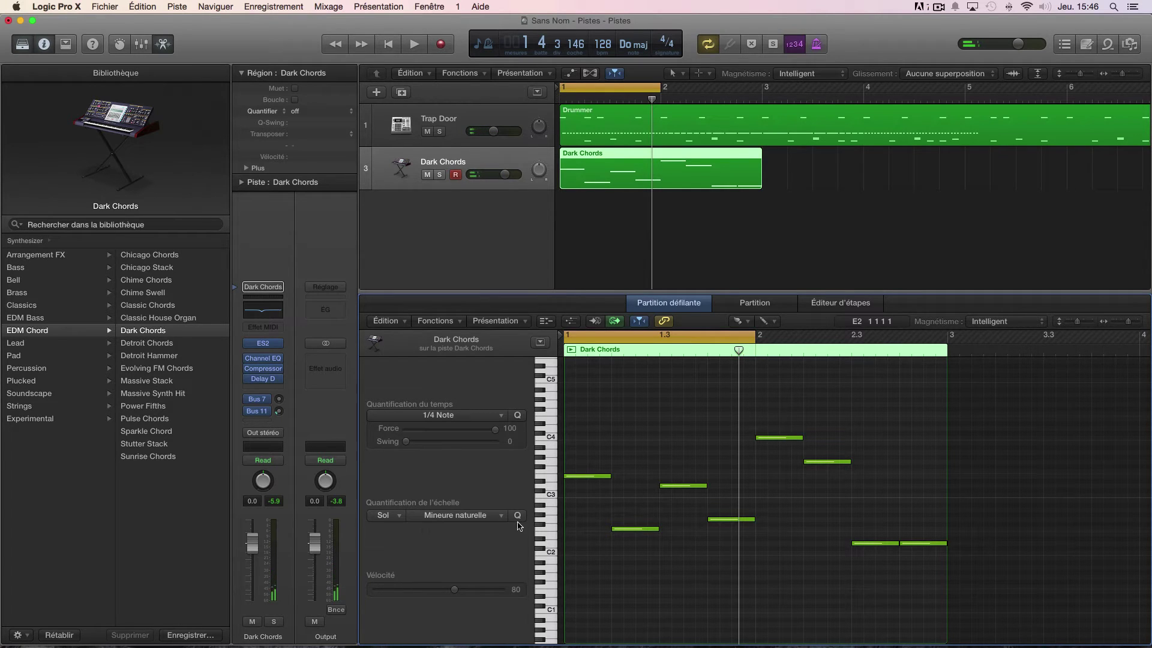
- Discard the stray A1 note on beat 2, and select all notes in the region with the Pointer tool
{"action": "left_click", "coordinate": [645, 567]}
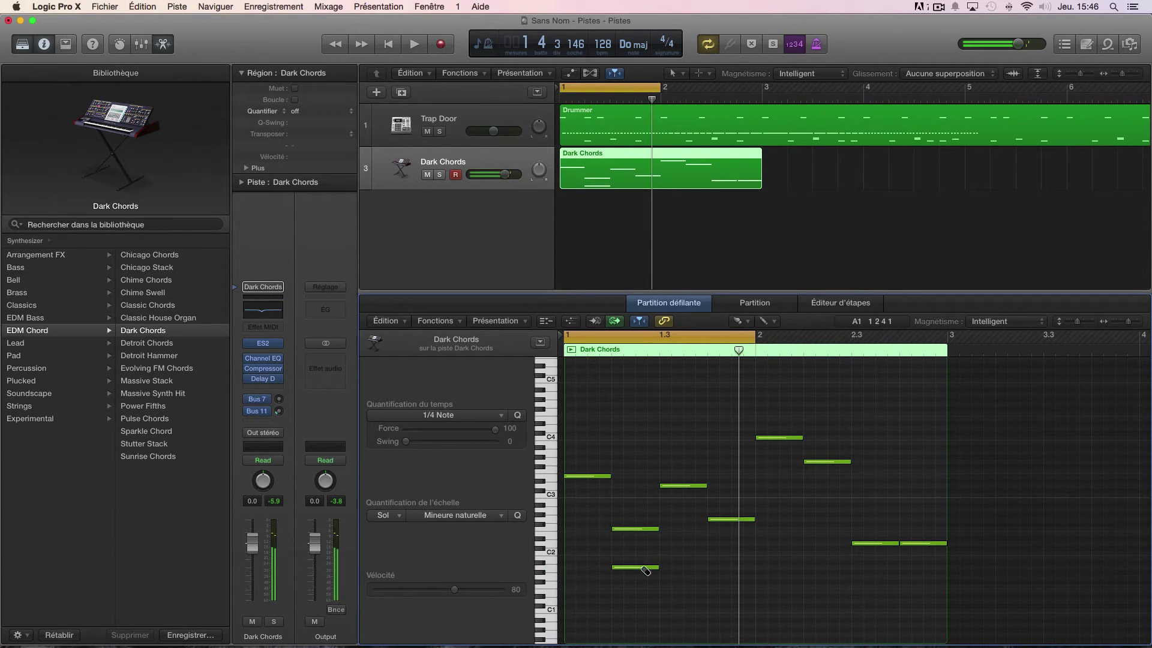
{"action": "key", "text": "Delete"}
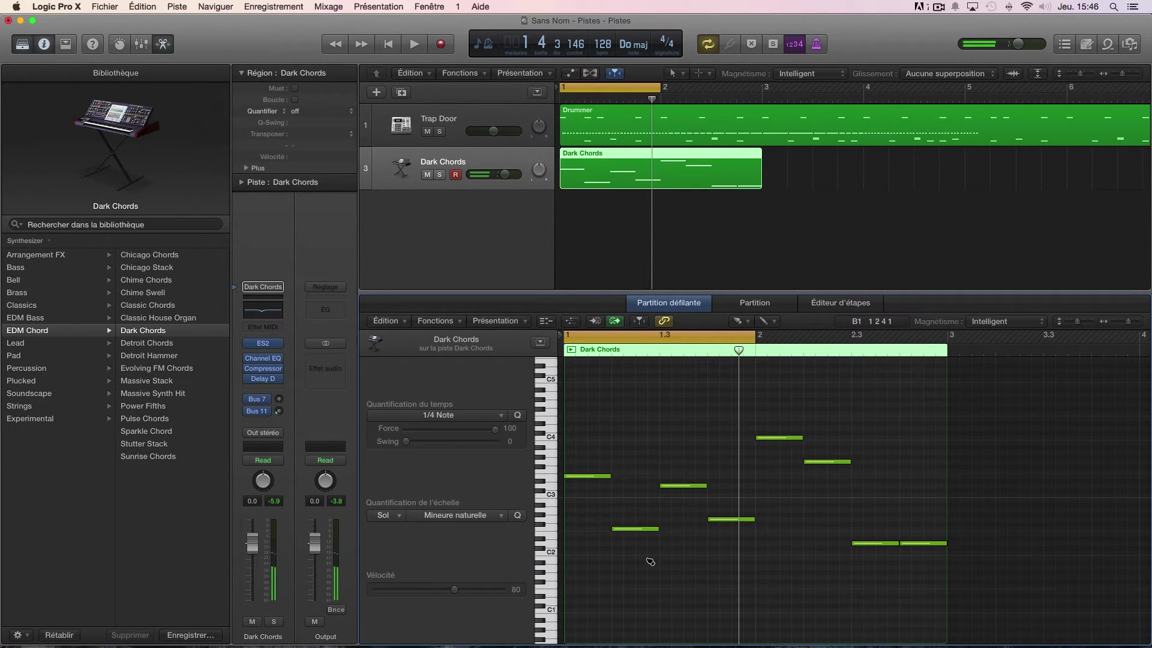
{"action": "left_click", "coordinate": [749, 324]}
{"action": "left_click", "coordinate": [773, 333]}
{"action": "mouse_move", "coordinate": [605, 403]}
{"action": "left_mouse_down"}
{"action": "mouse_move", "coordinate": [729, 543]}
{"action": "mouse_move", "coordinate": [897, 591]}
{"action": "left_mouse_up"}
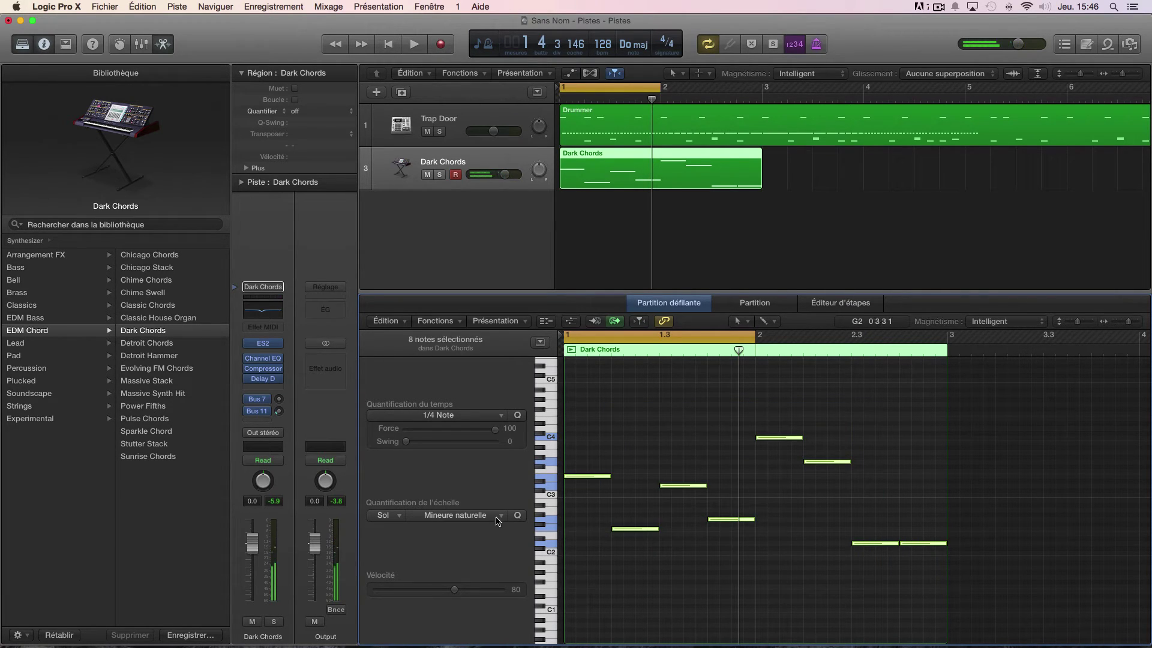
- Apply the Mineure naturelle scale quantization to the selected notes and change its root to Do
{"action": "left_click", "coordinate": [517, 516]}
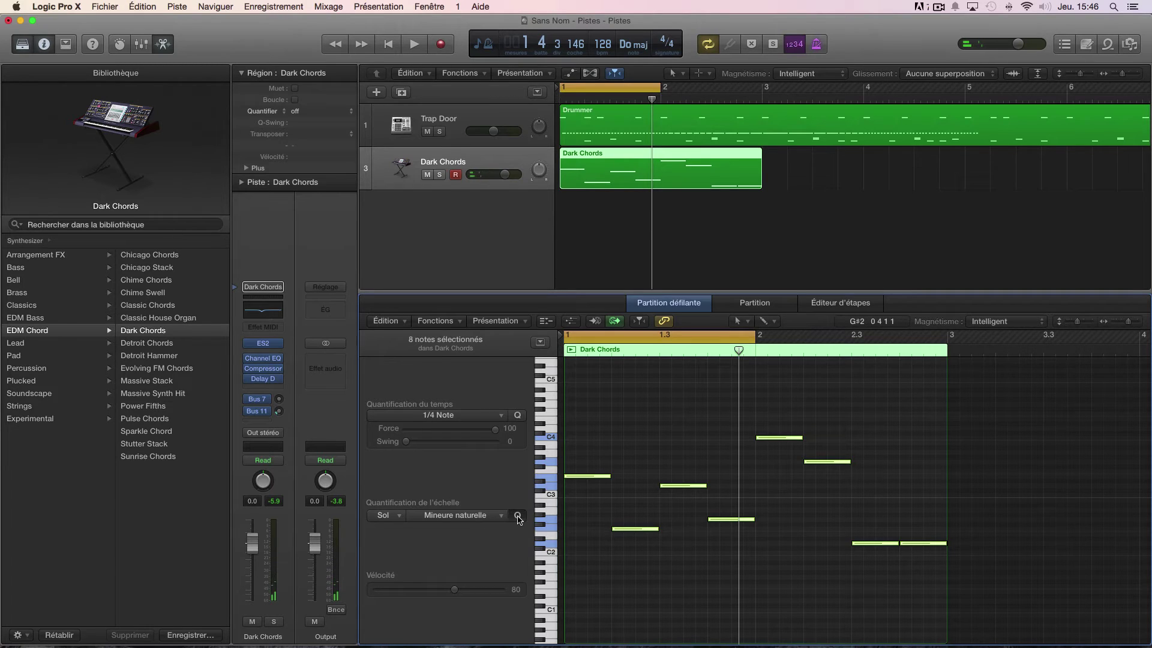
{"action": "left_click", "coordinate": [387, 516]}
{"action": "left_click", "coordinate": [388, 540]}
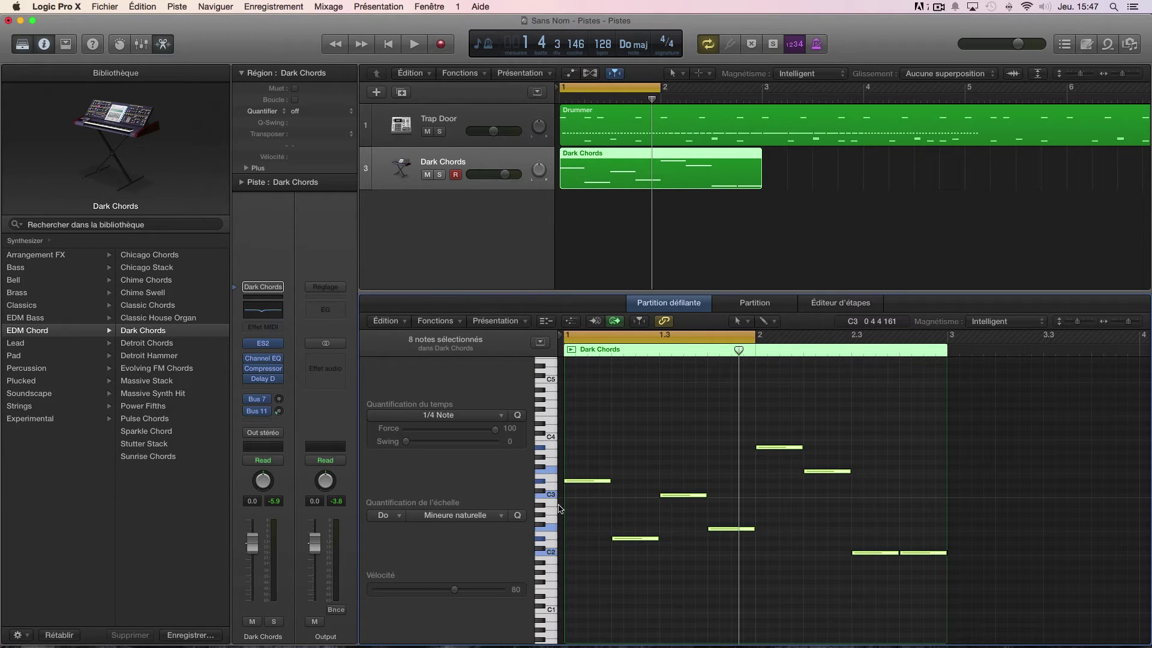
{"action": "left_click", "coordinate": [501, 516]}
{"action": "left_click", "coordinate": [520, 565]}
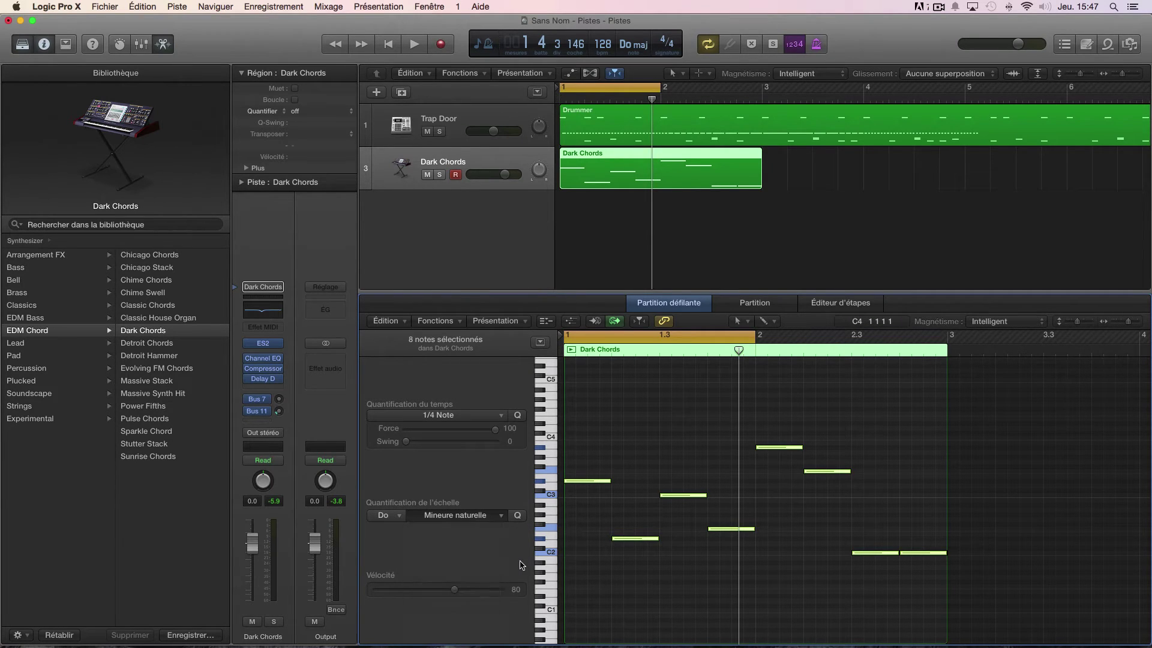
- Change the selected notes' scale quantization in Do to Harmonique mineure and play the loop briefly to hear it
{"action": "left_click", "coordinate": [473, 517]}
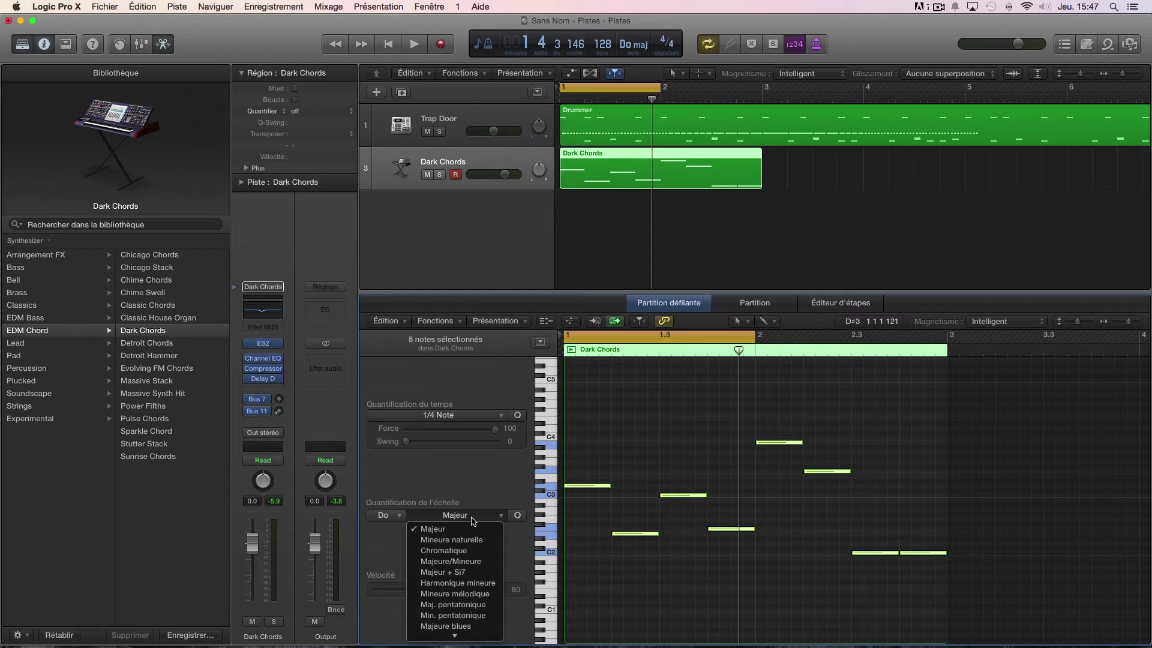
{"action": "left_click", "coordinate": [451, 583]}
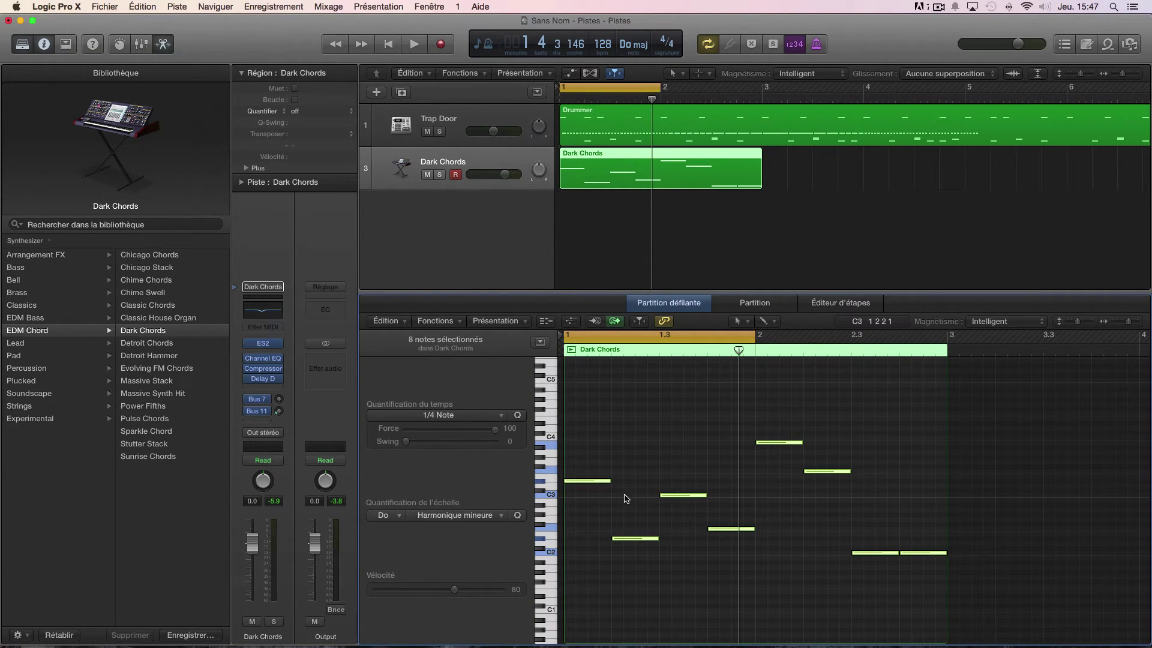
{"action": "key", "text": "space"}
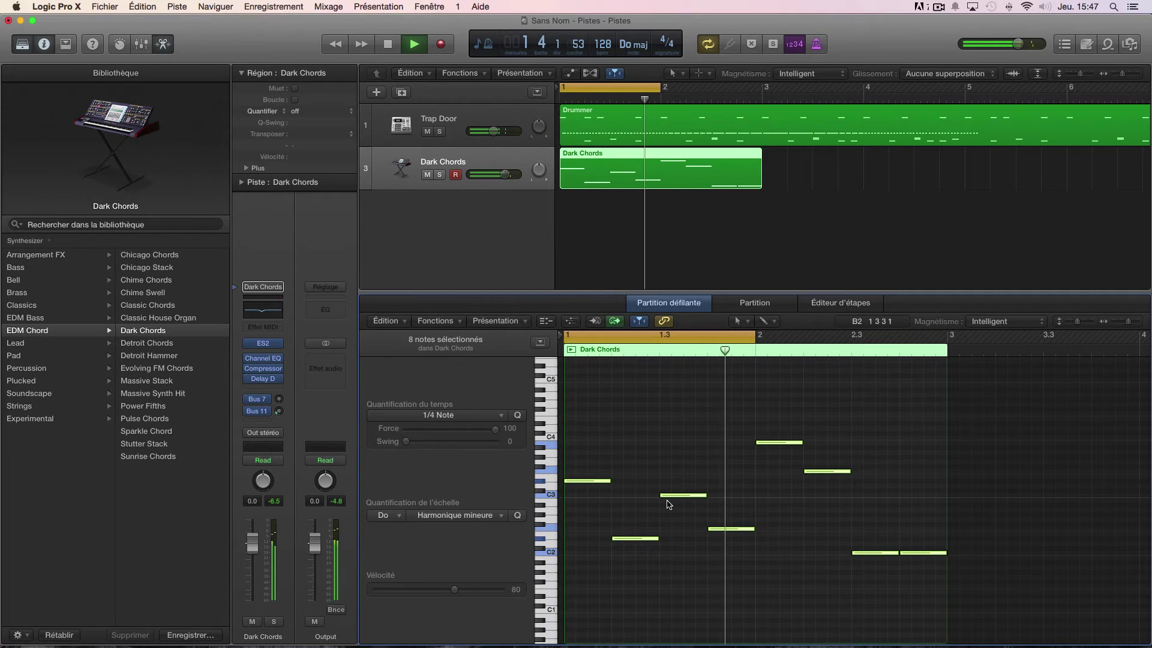
{"action": "key", "text": "space"}
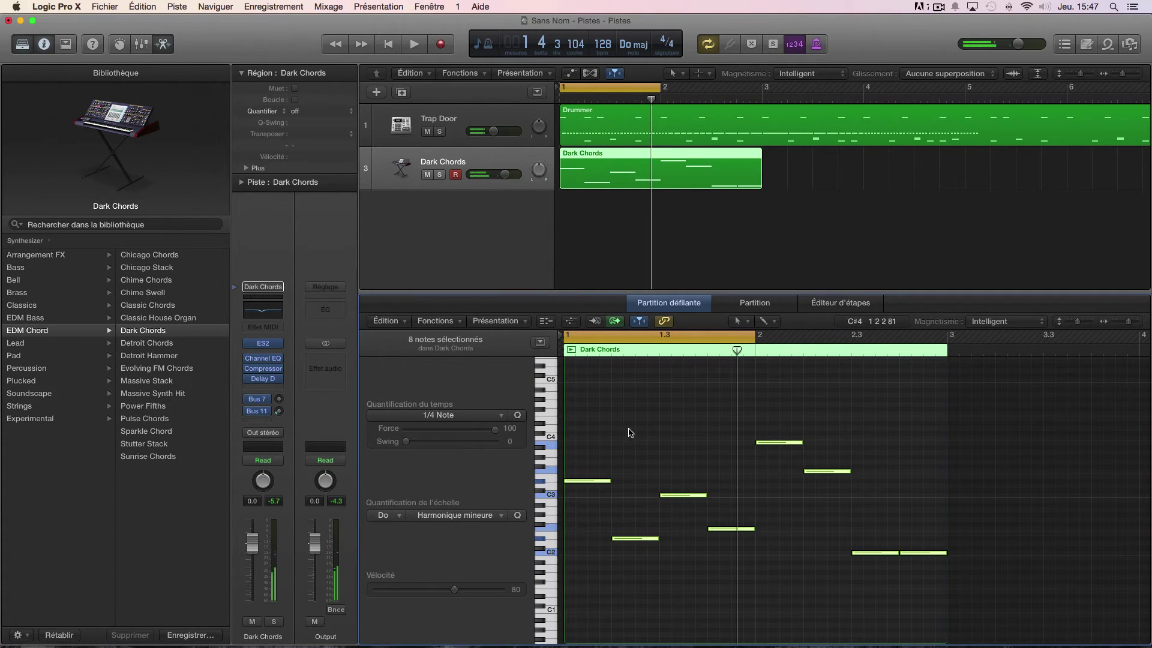
- Choose the Pinceau tool for the piano roll and delete the Dark Chords region
{"action": "left_click", "coordinate": [749, 322]}
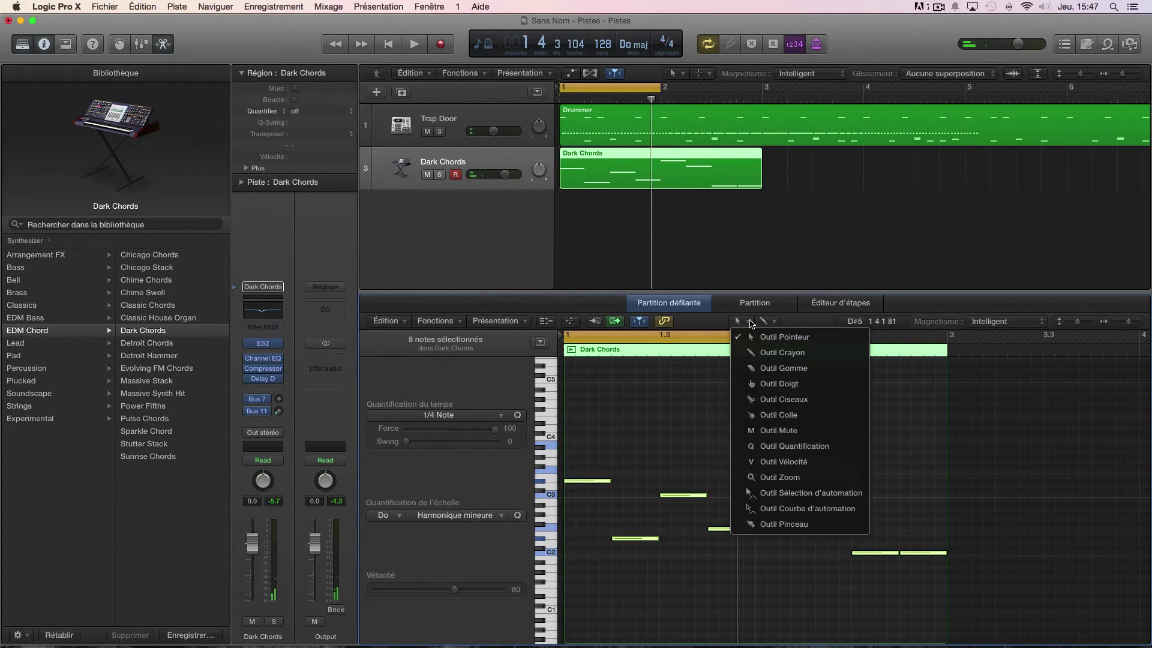
{"action": "left_click", "coordinate": [774, 524]}
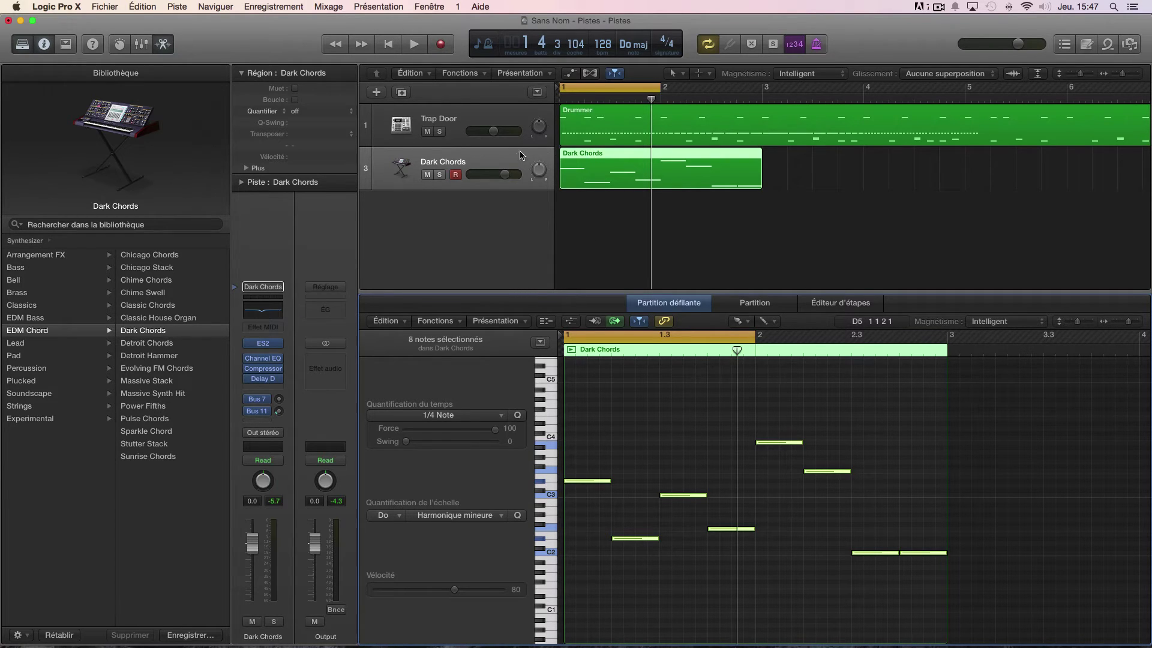
{"action": "key", "text": "Delete"}
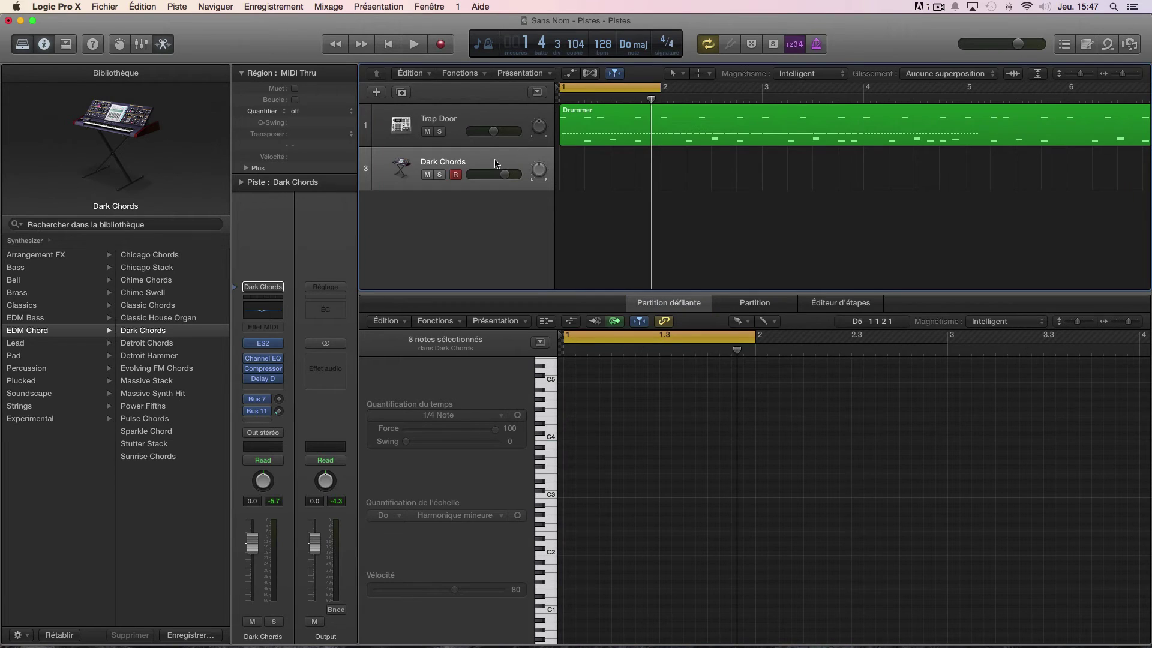
- Select the Trap Door track's Drummer region, hide the library and show its notes as named drum lanes in the piano roll
{"action": "left_click", "coordinate": [484, 114]}
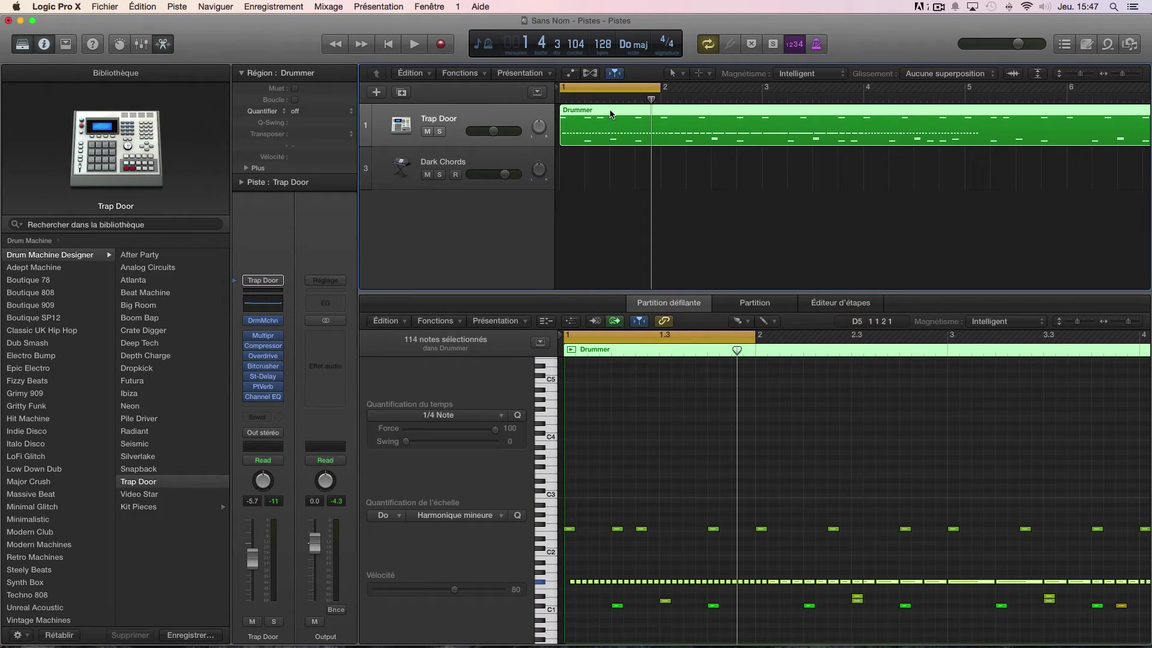
{"action": "left_click", "coordinate": [21, 45]}
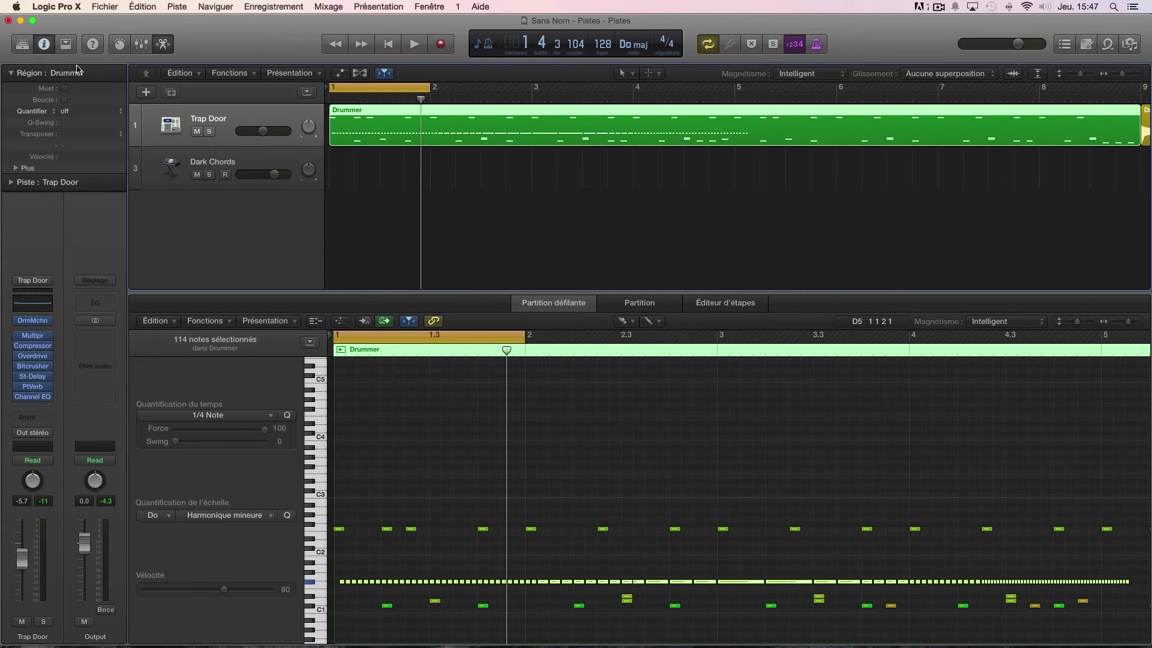
{"action": "left_click", "coordinate": [313, 323]}
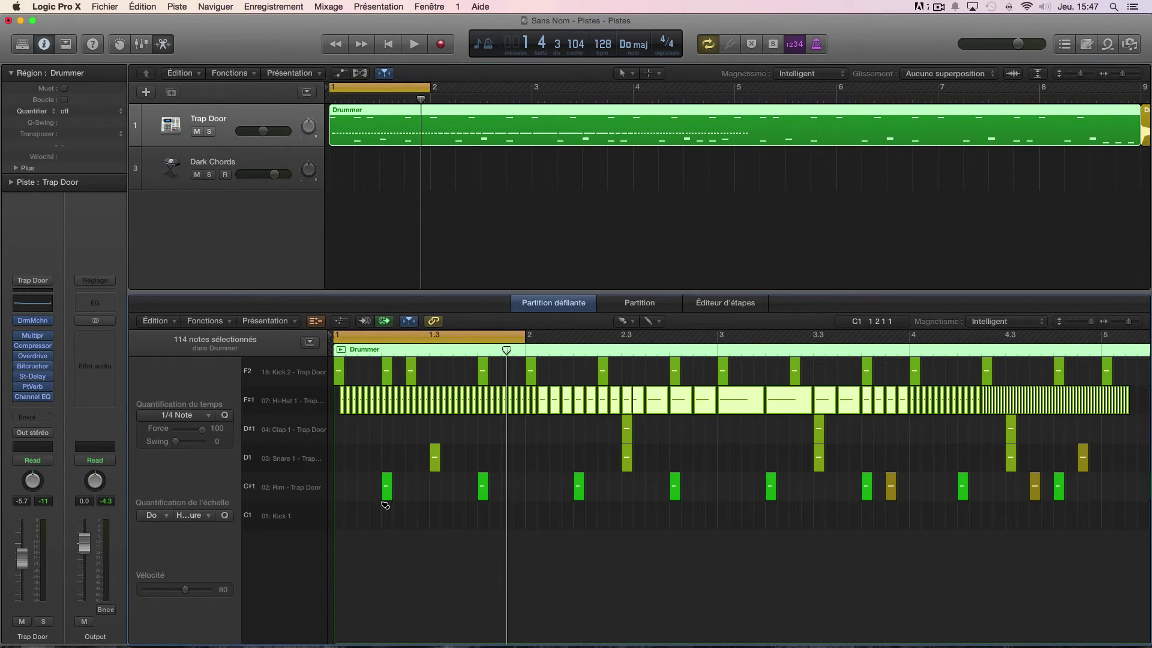
- Delete the Hi-Hat 1 notes and all remaining notes from the Drummer region
{"action": "left_click", "coordinate": [314, 404]}
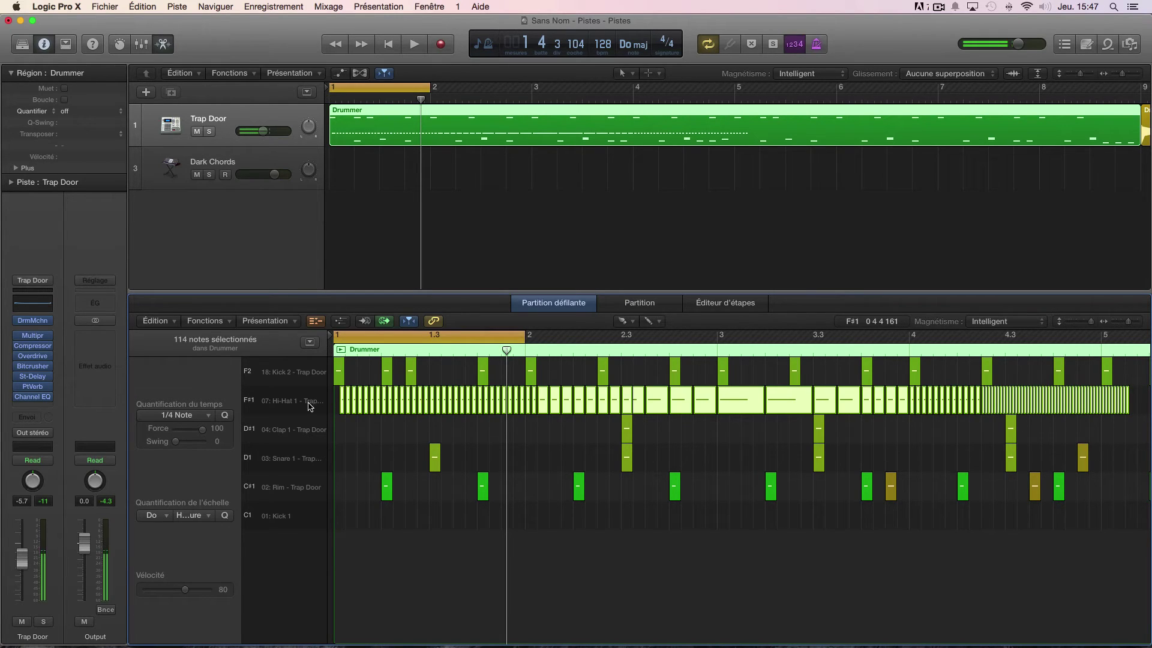
{"action": "key", "text": "Delete"}
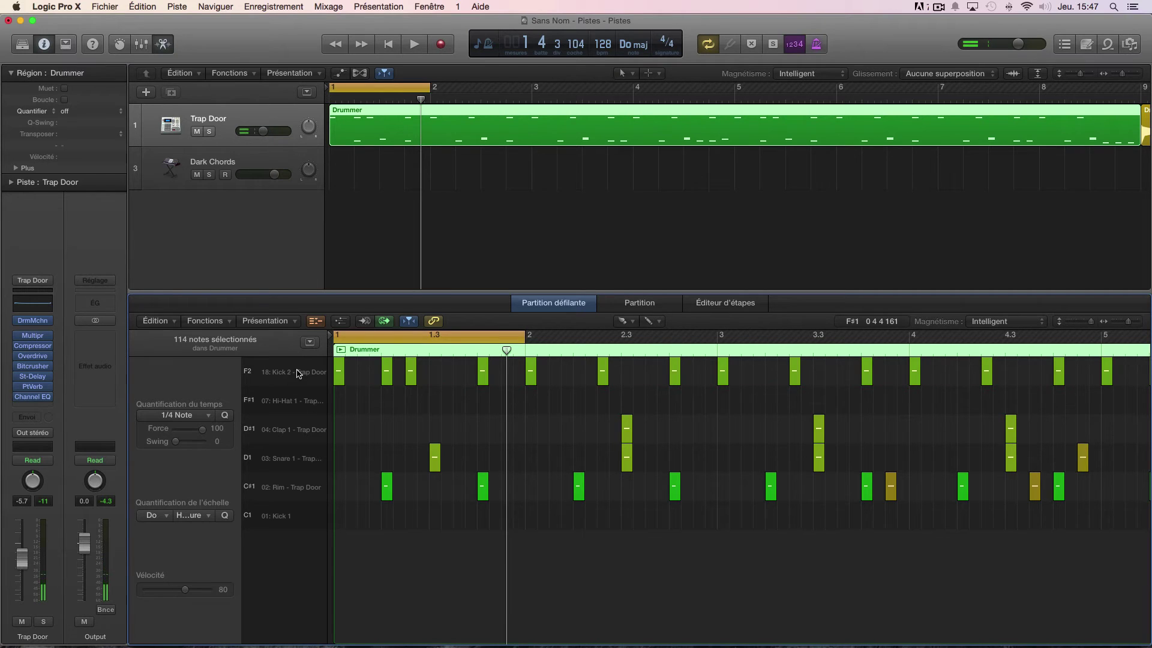
{"action": "key", "text": "super+a"}
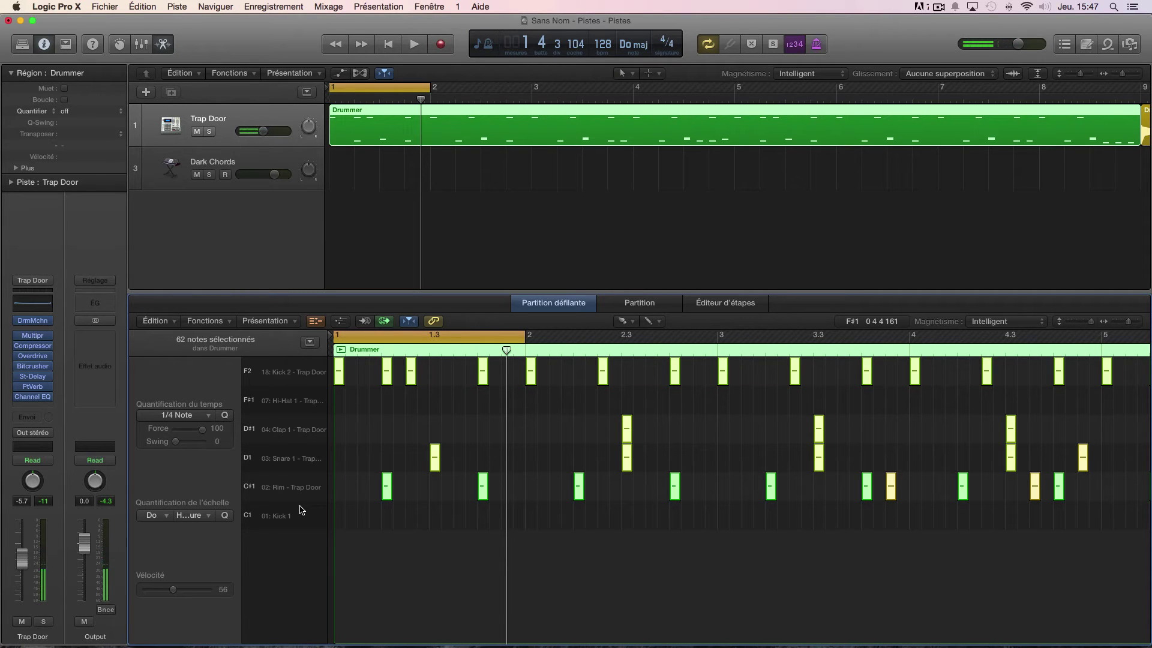
{"action": "key", "text": "Delete"}
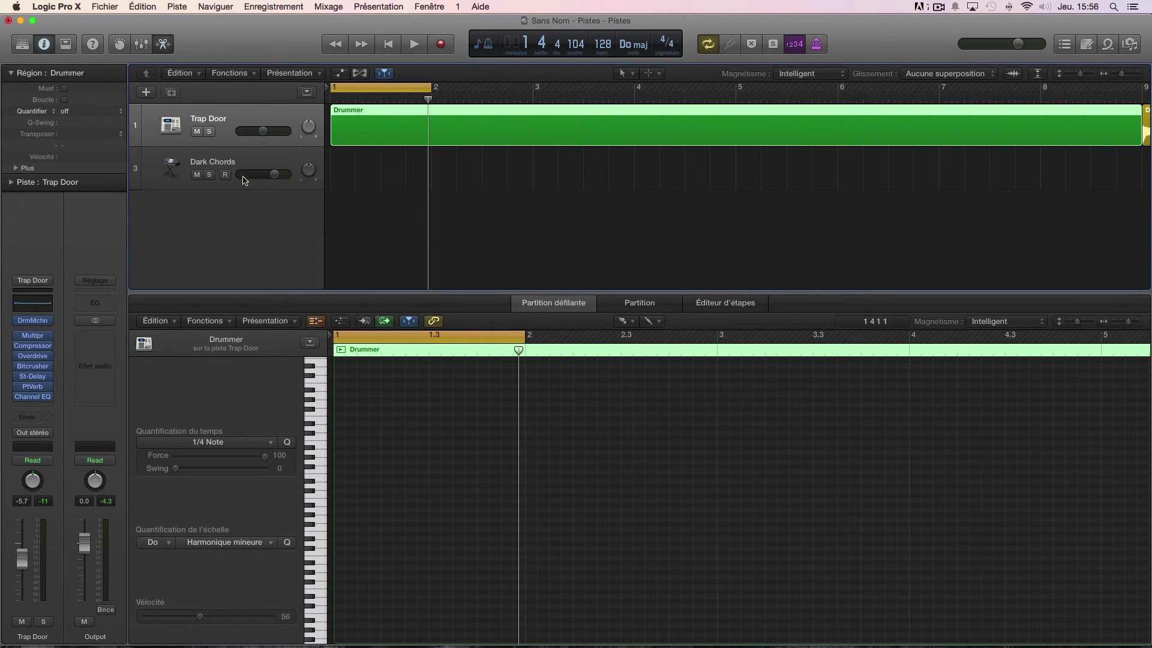
- Show the toolbar and replace the ES2 instrument on the Dark Chords track with Drum Machine Designer
{"action": "left_click", "coordinate": [67, 48]}
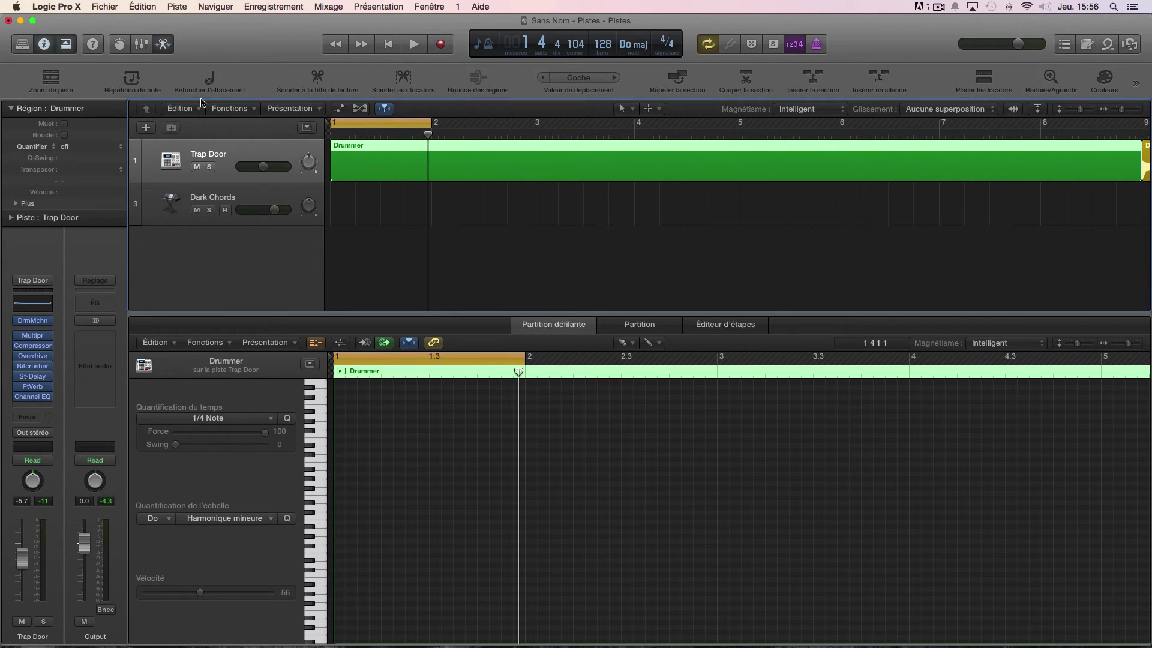
{"action": "left_click", "coordinate": [219, 202]}
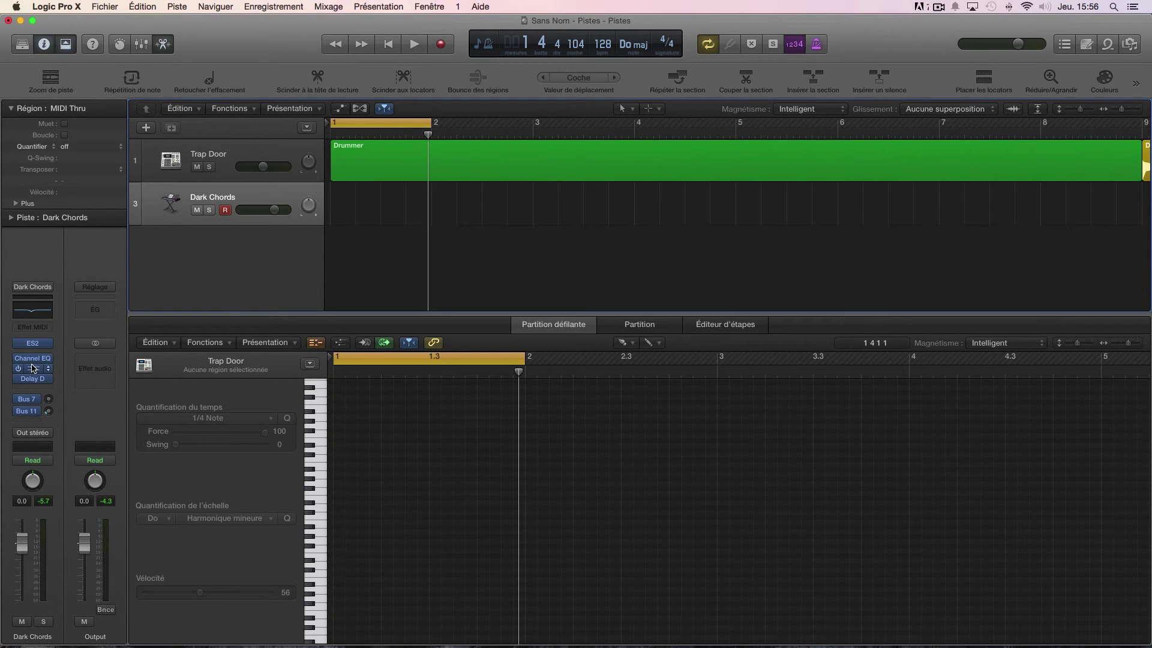
{"action": "left_click", "coordinate": [47, 344]}
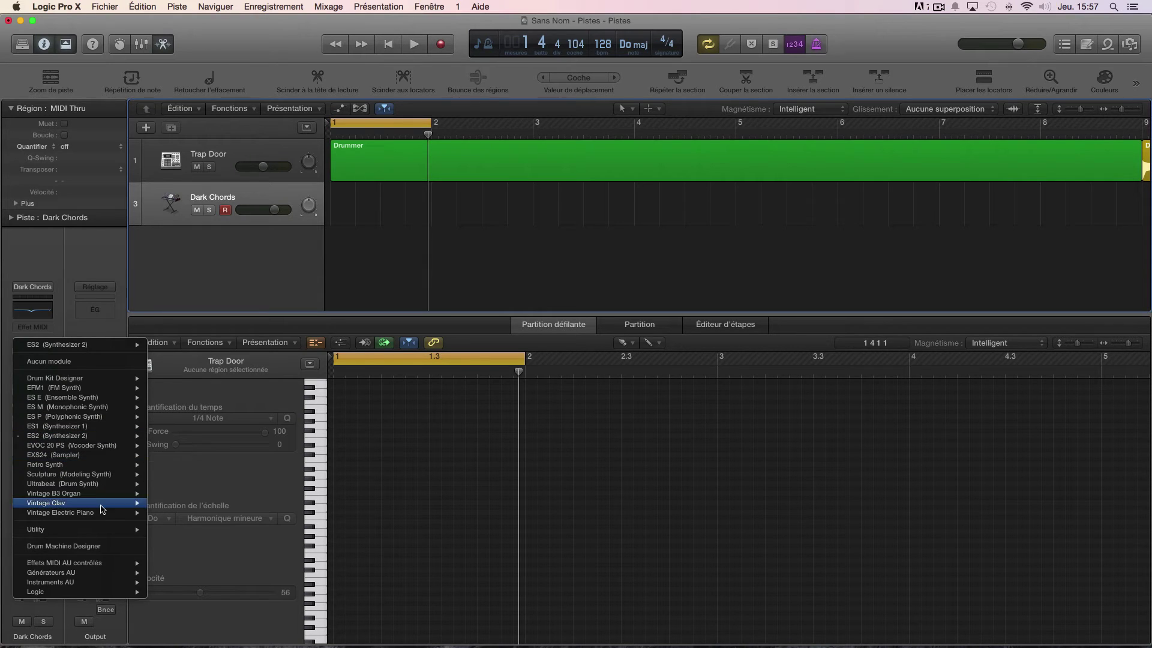
{"action": "left_click", "coordinate": [107, 547]}
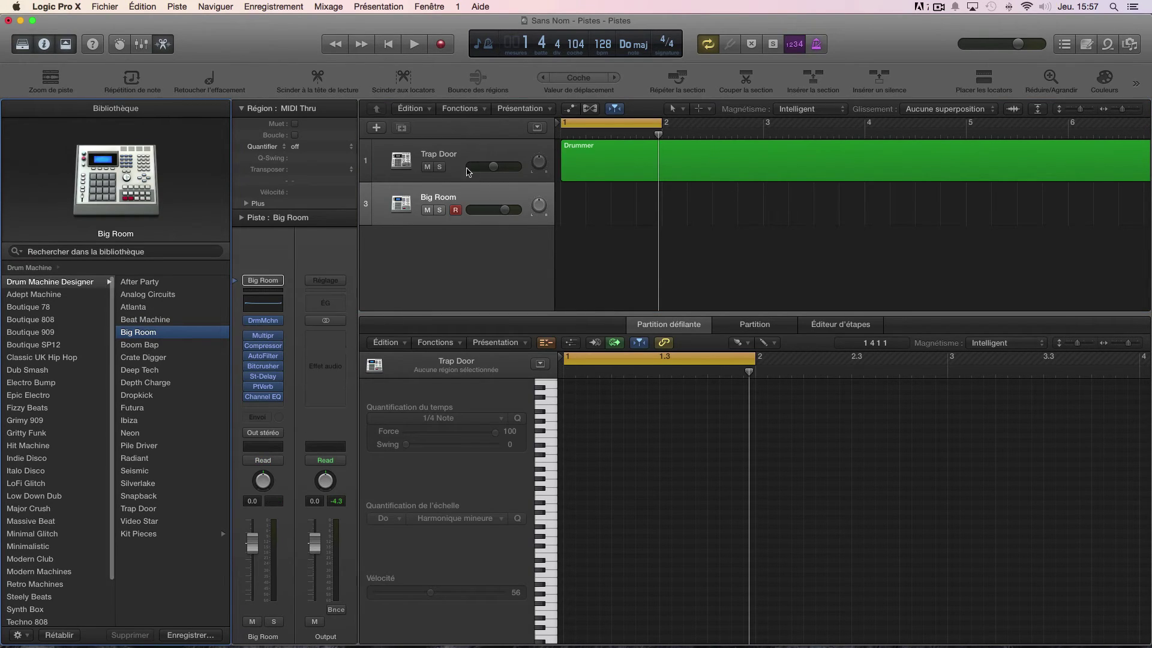
- Delete the Trap Door track with its regions and create an empty MIDI region at bar 1 of the Big Room track
{"action": "left_click", "coordinate": [468, 172]}
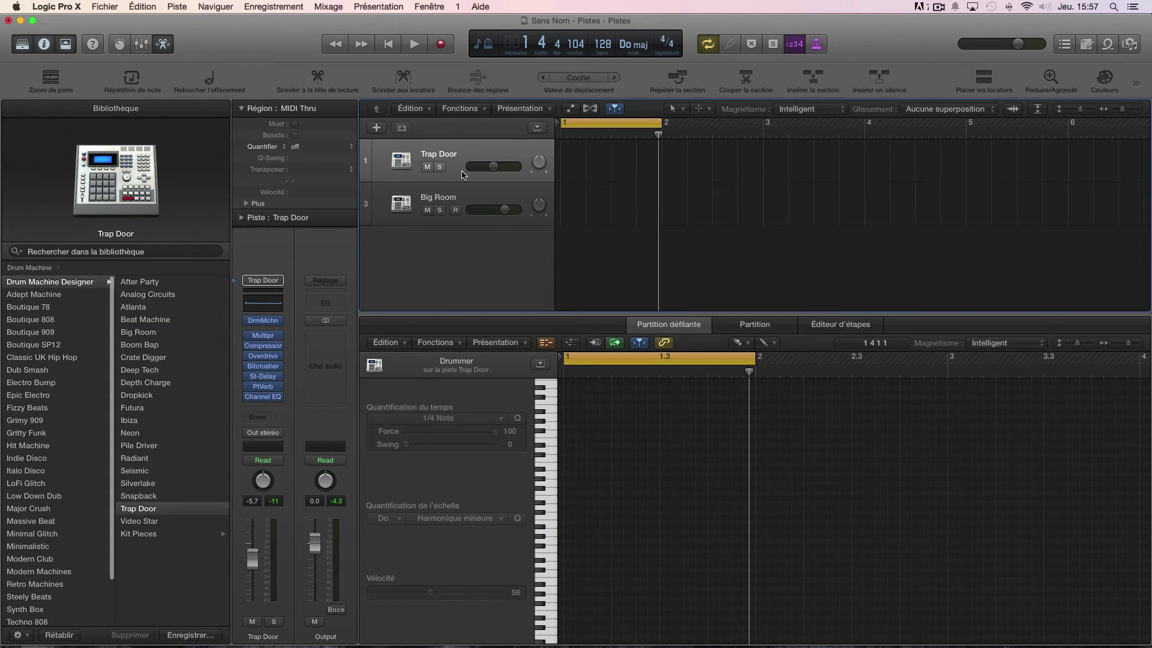
{"action": "key", "text": "super+BackSpace"}
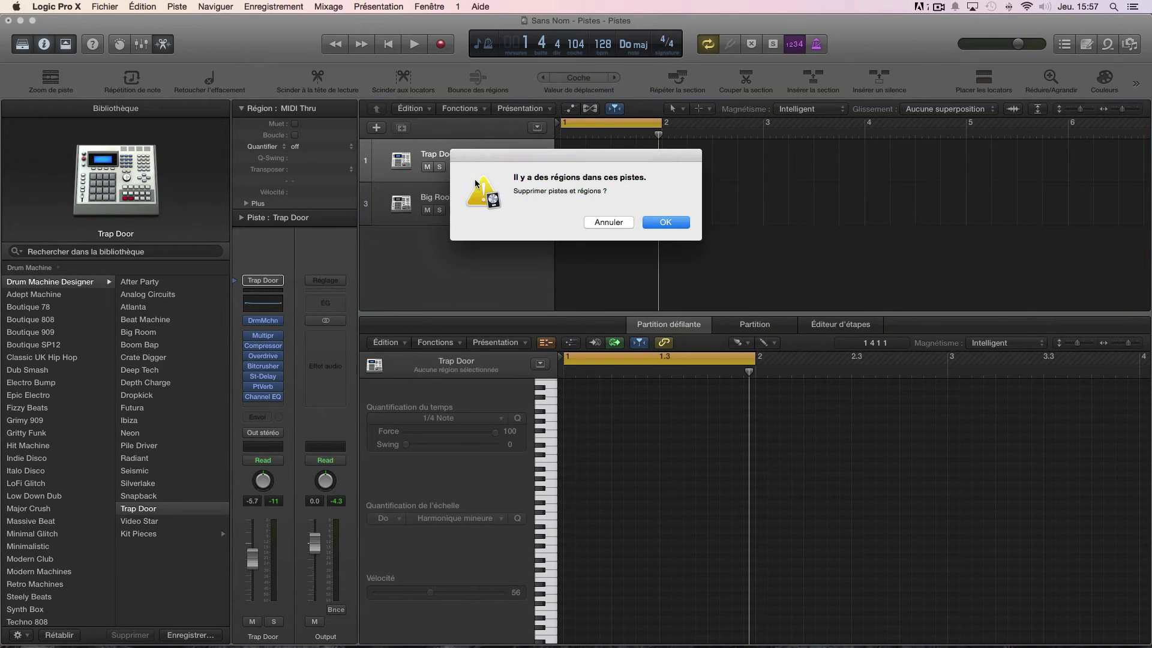
{"action": "left_click", "coordinate": [666, 224]}
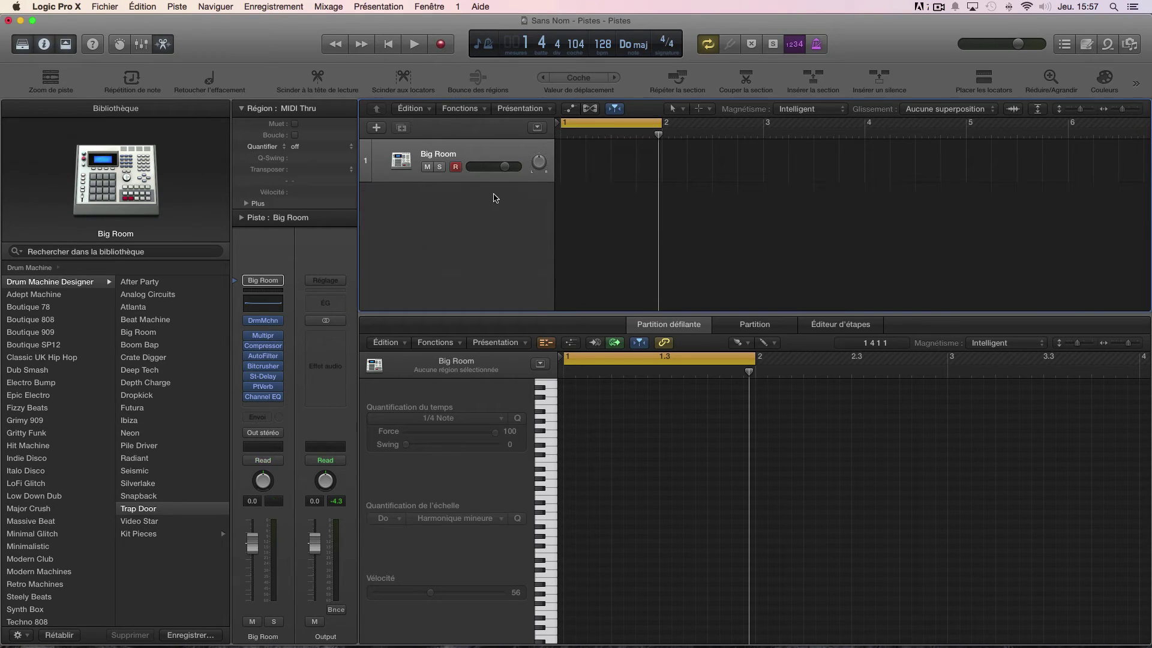
{"action": "right_click", "coordinate": [569, 164]}
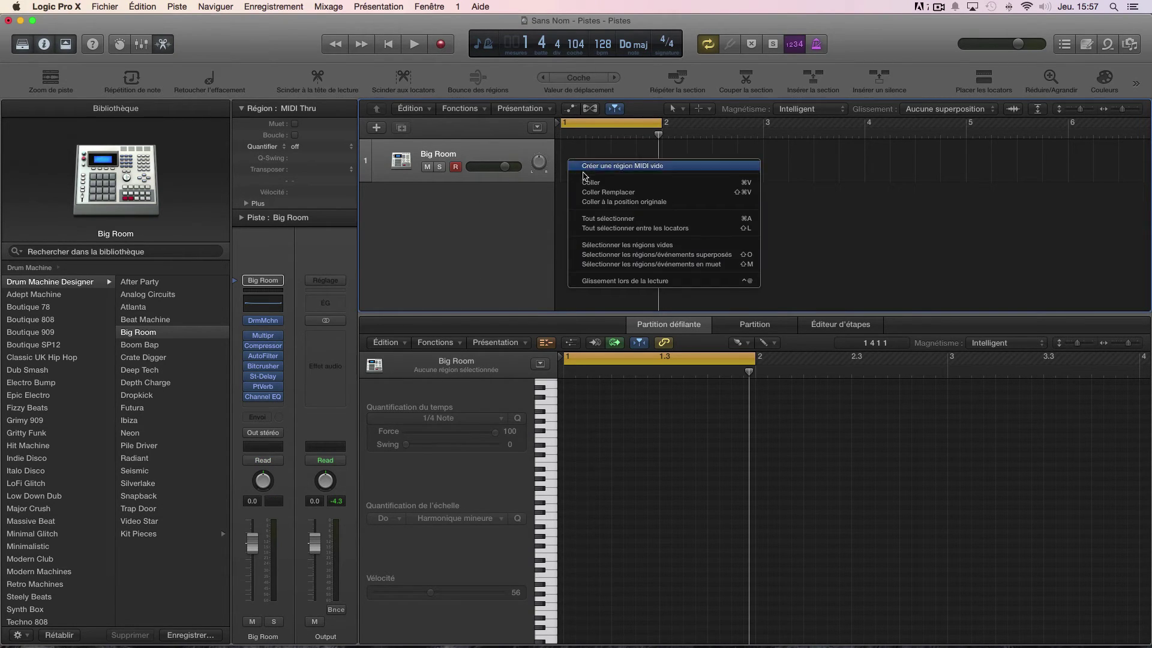
{"action": "left_click", "coordinate": [622, 166]}
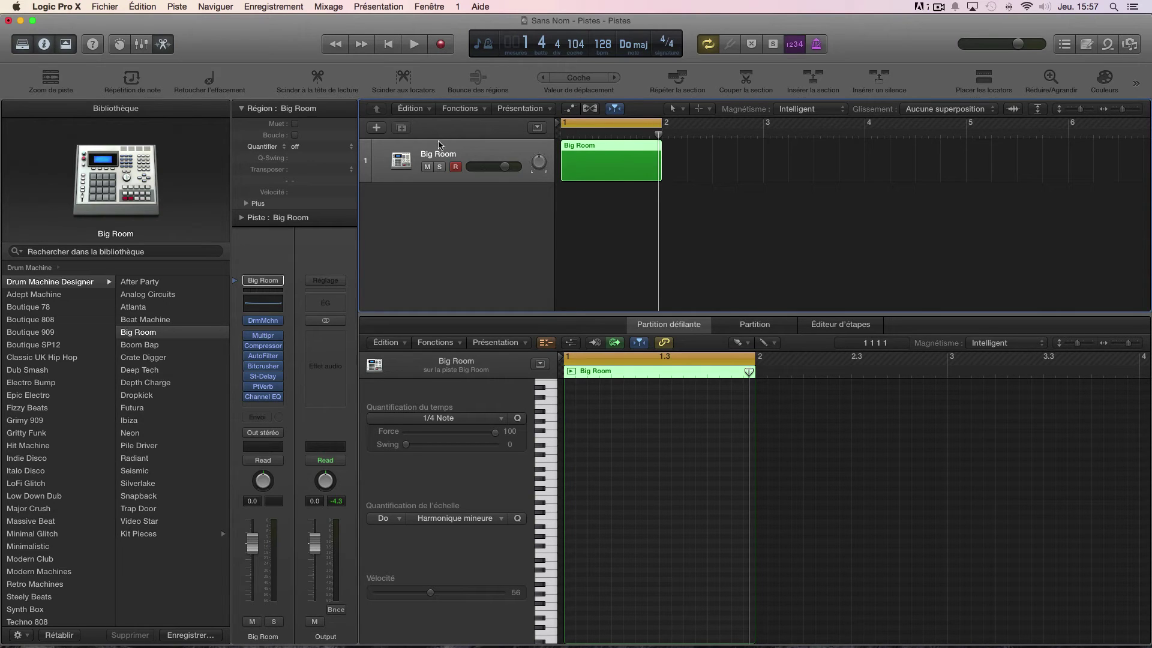
- Activate Répétition de note, move its window off the track header, and return the piano roll to the regular keyboard view
{"action": "left_click", "coordinate": [132, 81]}
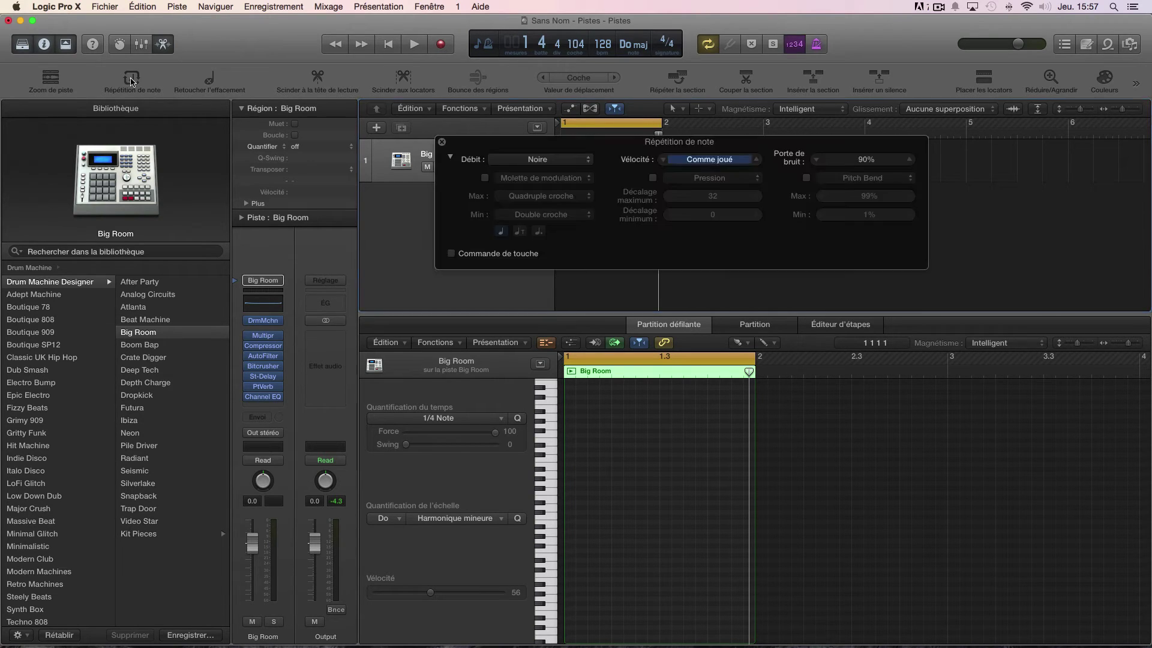
{"action": "left_click_drag", "start_coordinate": [552, 146], "coordinate": [568, 137]}
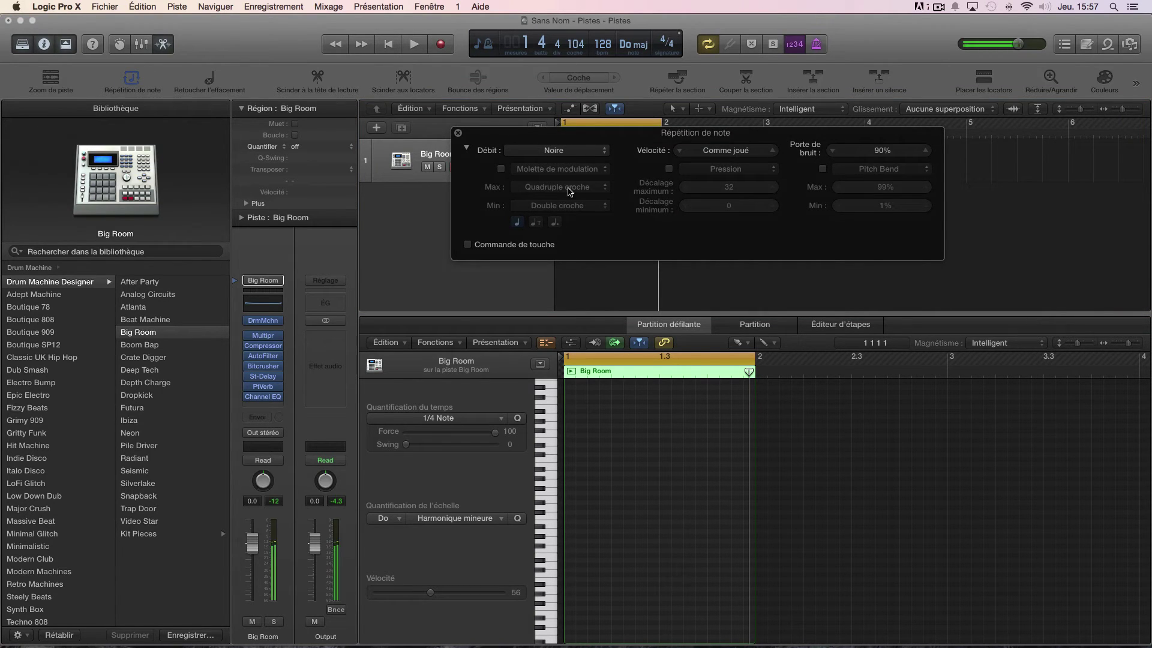
{"action": "left_click_drag", "start_coordinate": [532, 143], "coordinate": [701, 169]}
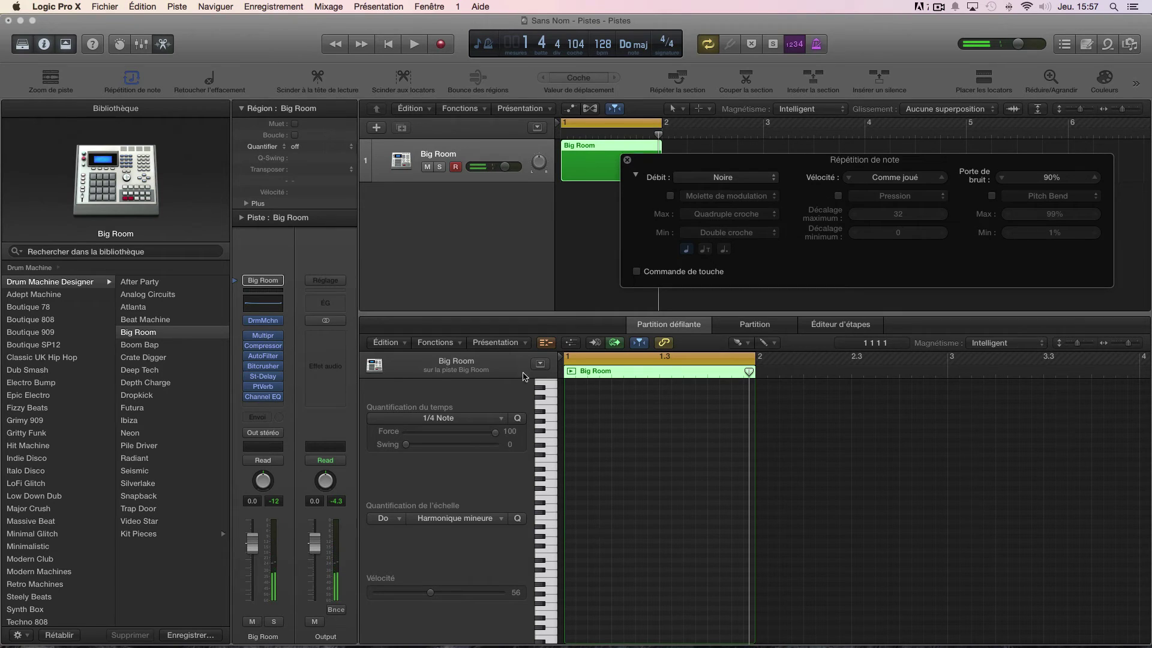
{"action": "left_click", "coordinate": [548, 345]}
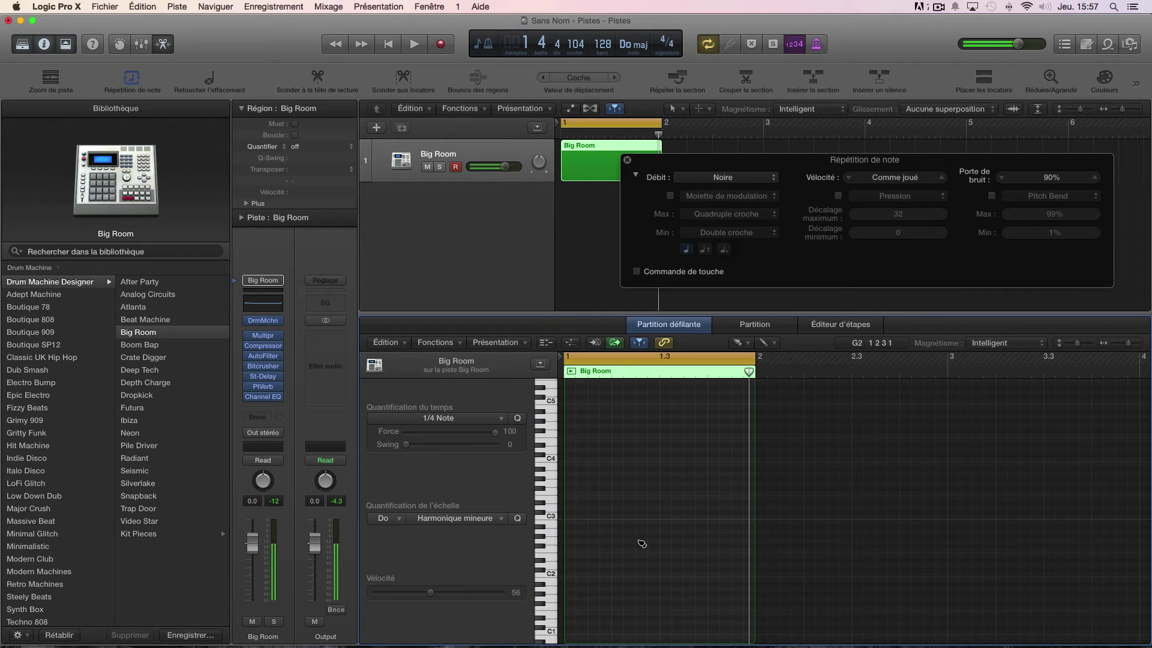
{"action": "scroll", "coordinate": [641, 543], "scroll_direction": "down", "scroll_amount": 2}
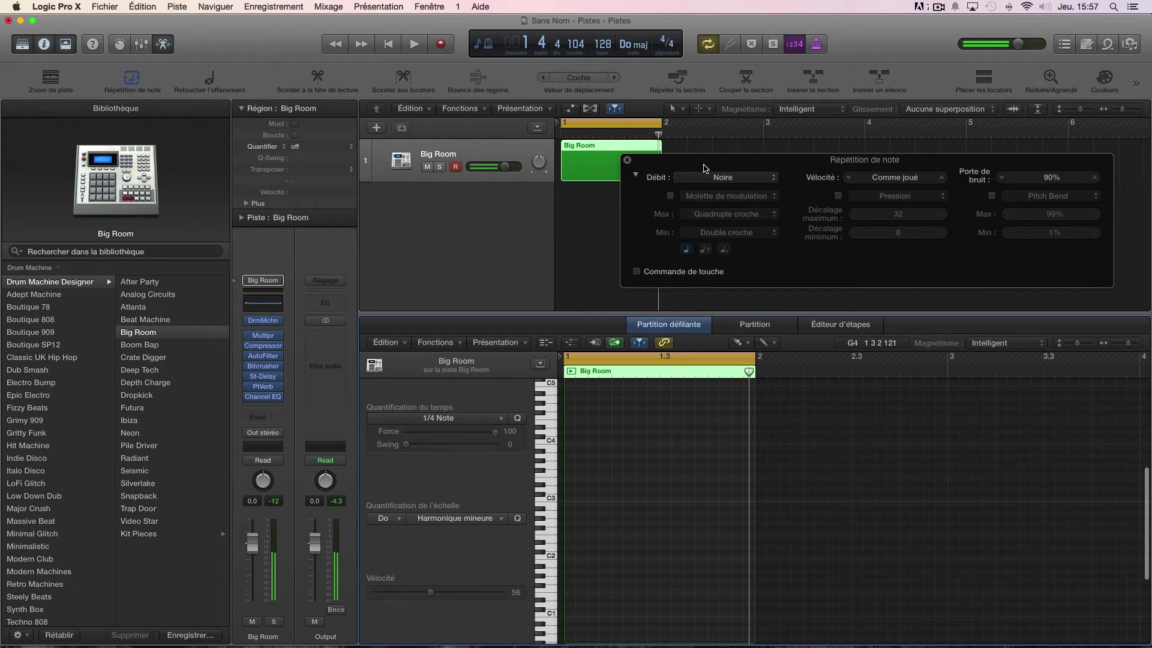
- Try the Croche and Double croche note-repeat rates, and return the rate to Noire
{"action": "left_click_drag", "start_coordinate": [726, 158], "coordinate": [620, 105]}
{"action": "left_click", "coordinate": [623, 130]}
{"action": "left_click", "coordinate": [627, 134]}
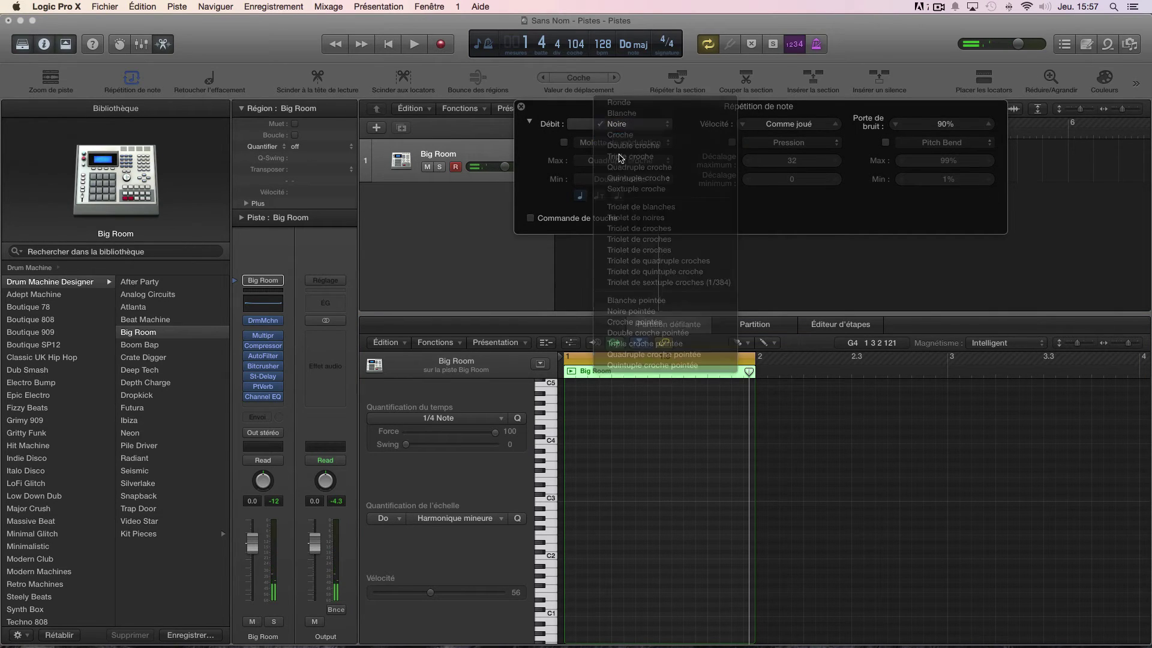
{"action": "left_click", "coordinate": [633, 126]}
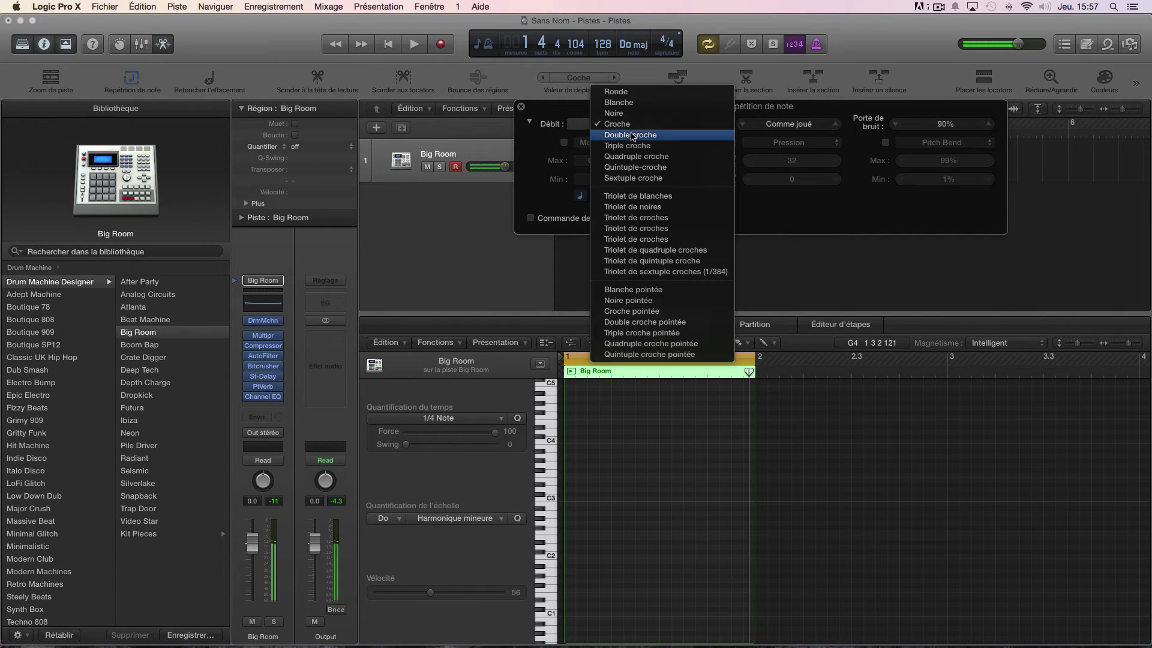
{"action": "left_click", "coordinate": [631, 136]}
{"action": "left_click", "coordinate": [632, 125]}
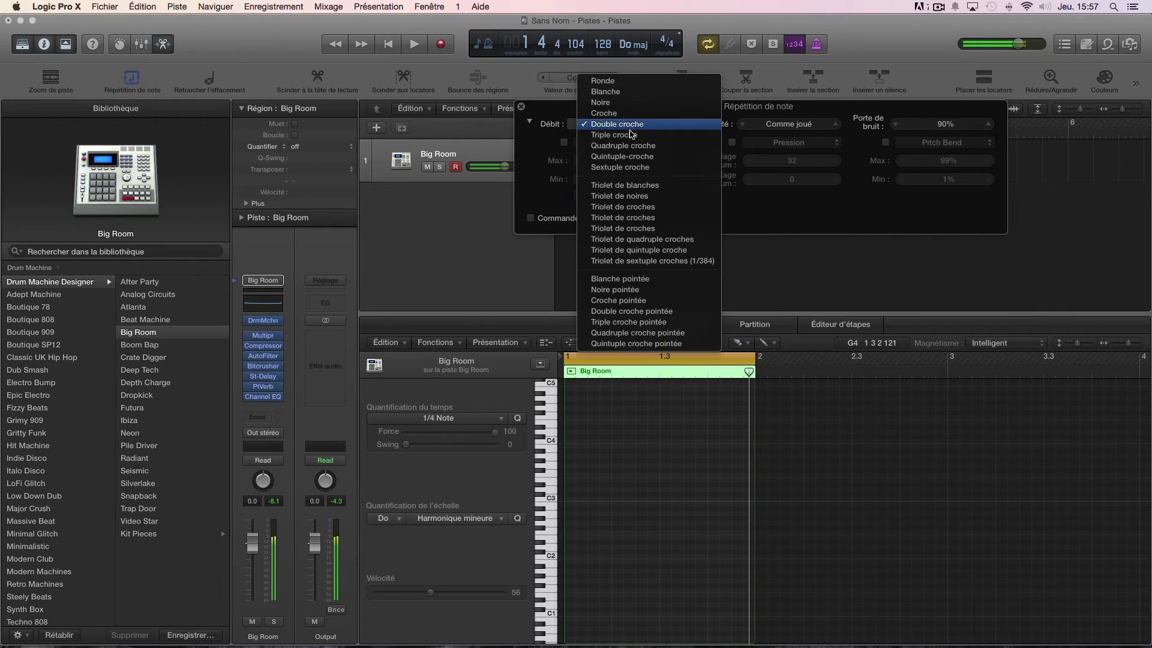
{"action": "left_click", "coordinate": [621, 105]}
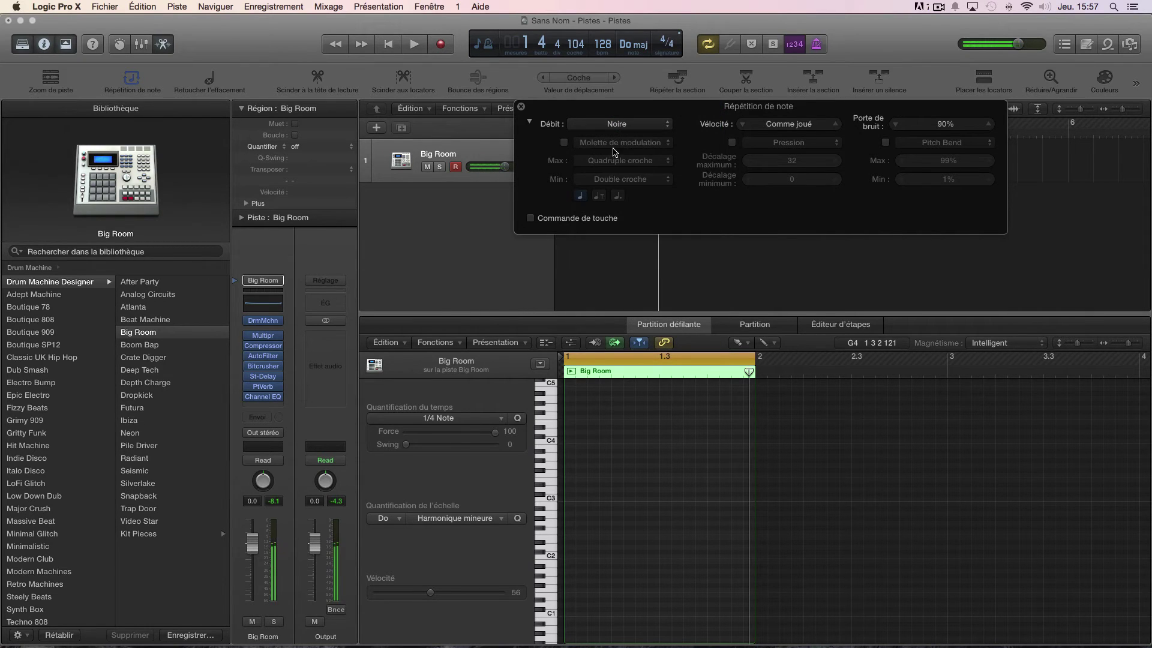
- Turn on Commande de touche to view the note-repeat key assignments, and turn it off again
{"action": "left_click", "coordinate": [530, 218]}
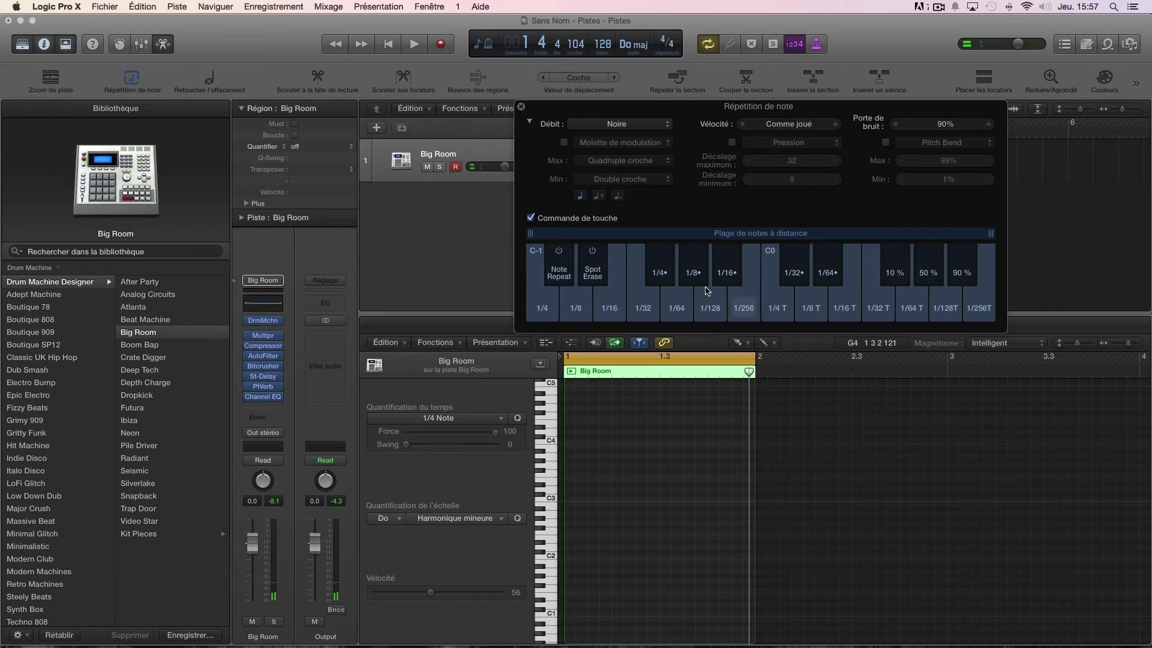
{"action": "left_click", "coordinate": [531, 218]}
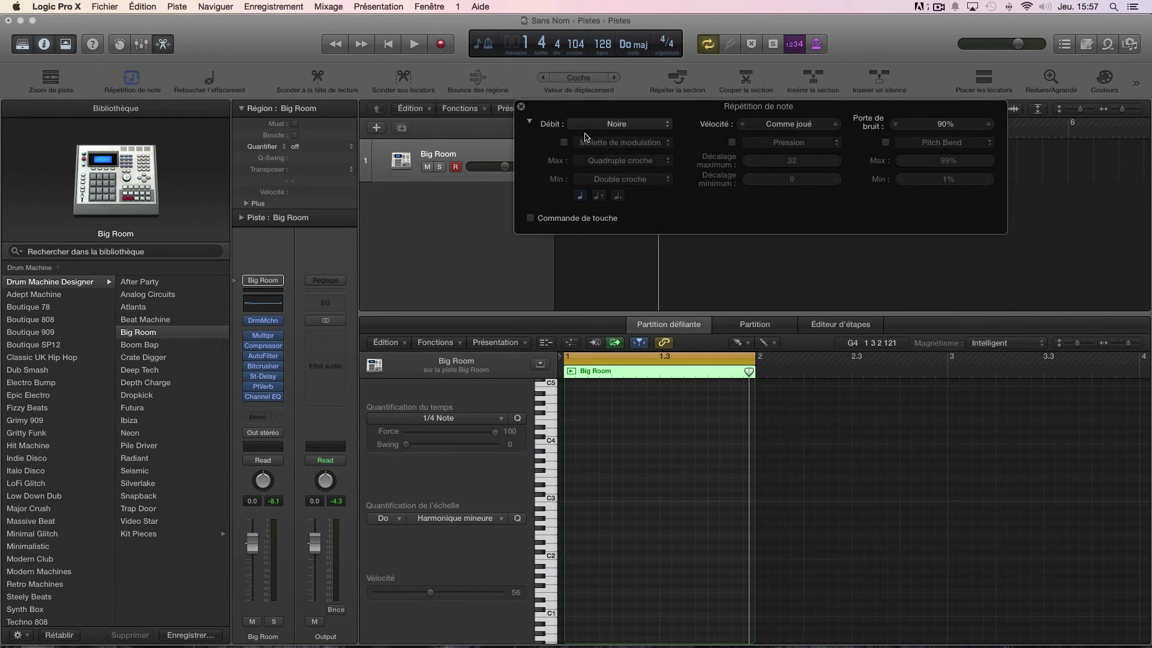
- Record a bar of kick notes into the Big Room region using Note Repeat at the Noire rate
{"action": "left_click", "coordinate": [441, 45]}
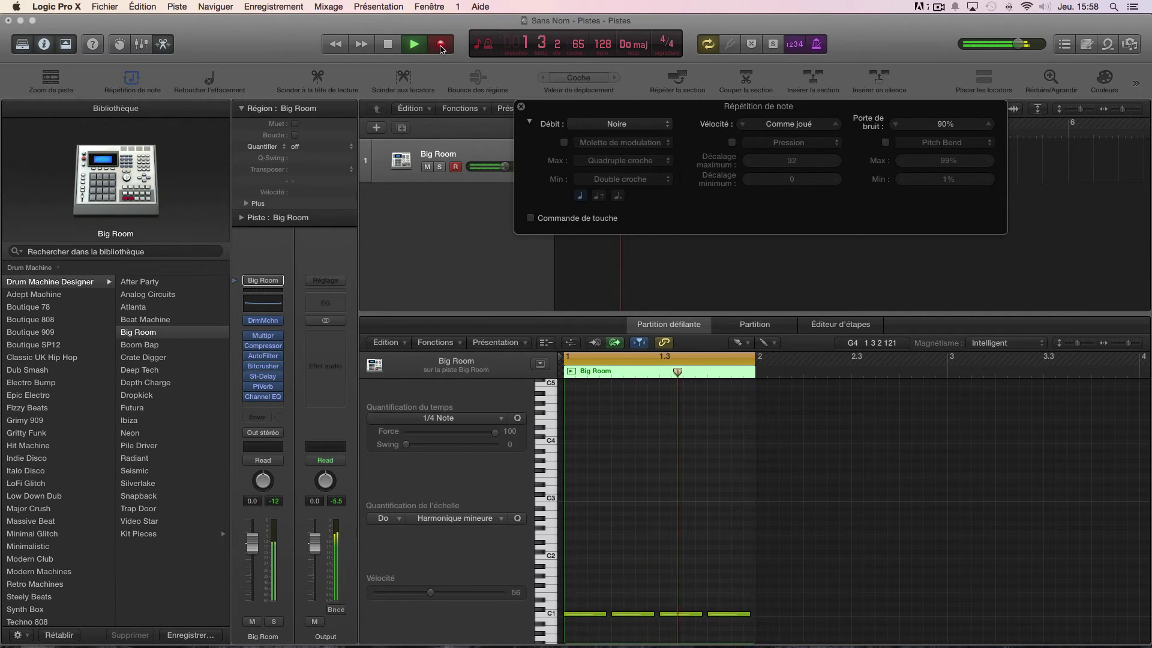
{"action": "left_click", "coordinate": [440, 45]}
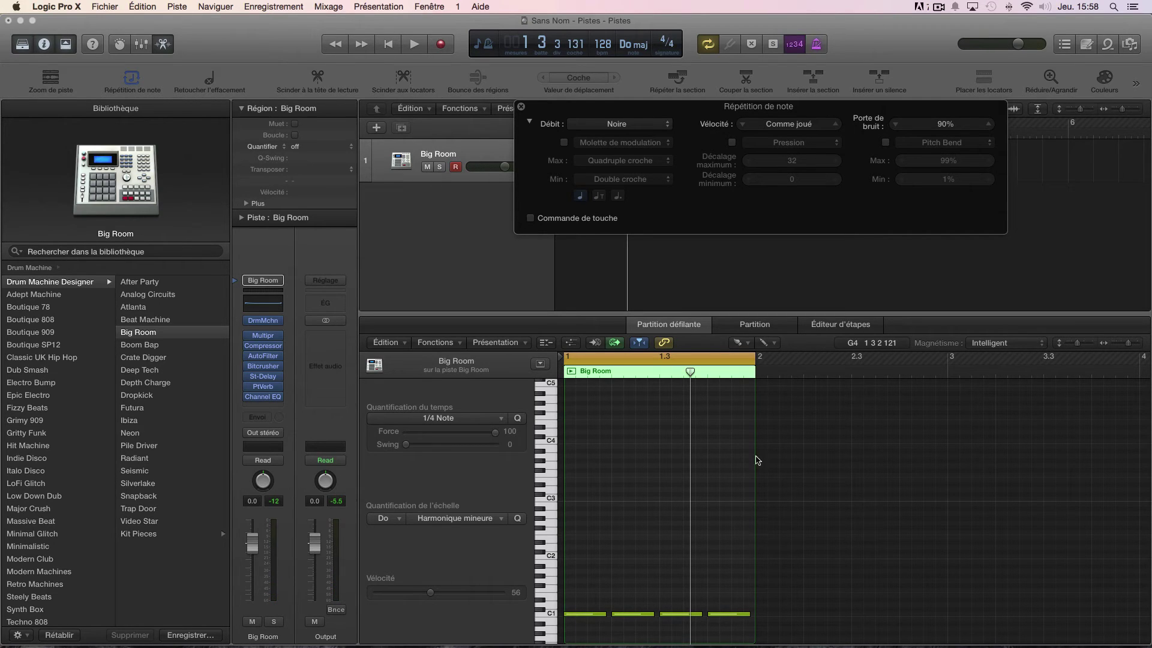
{"action": "left_click", "coordinate": [616, 125]}
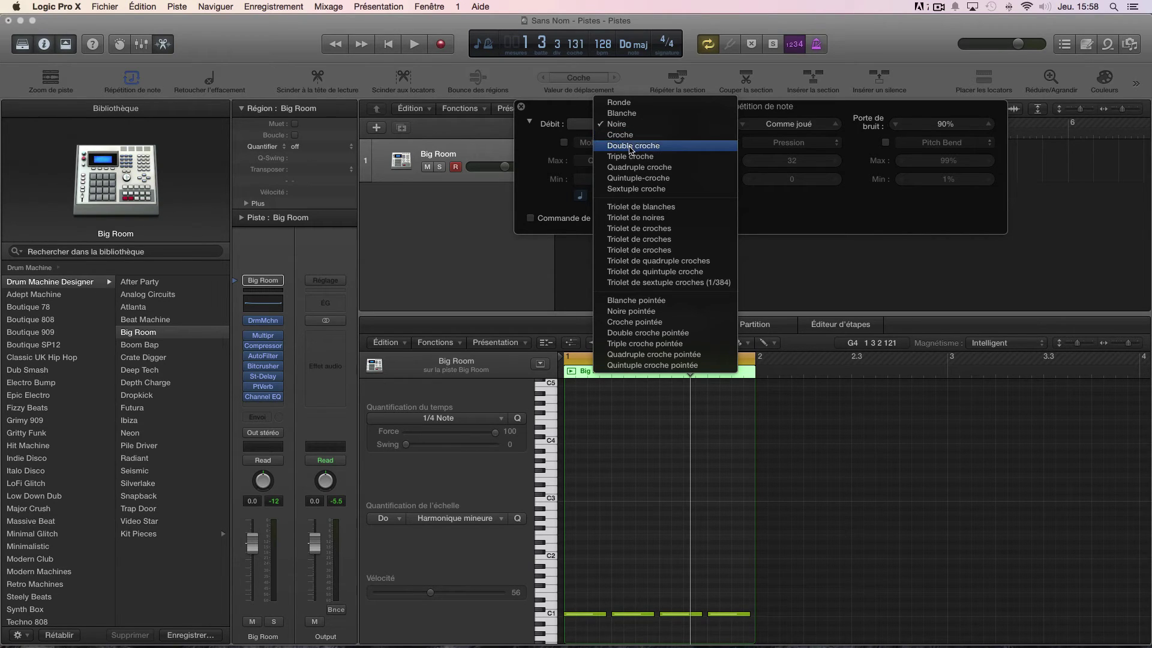
{"action": "left_click", "coordinate": [557, 160]}
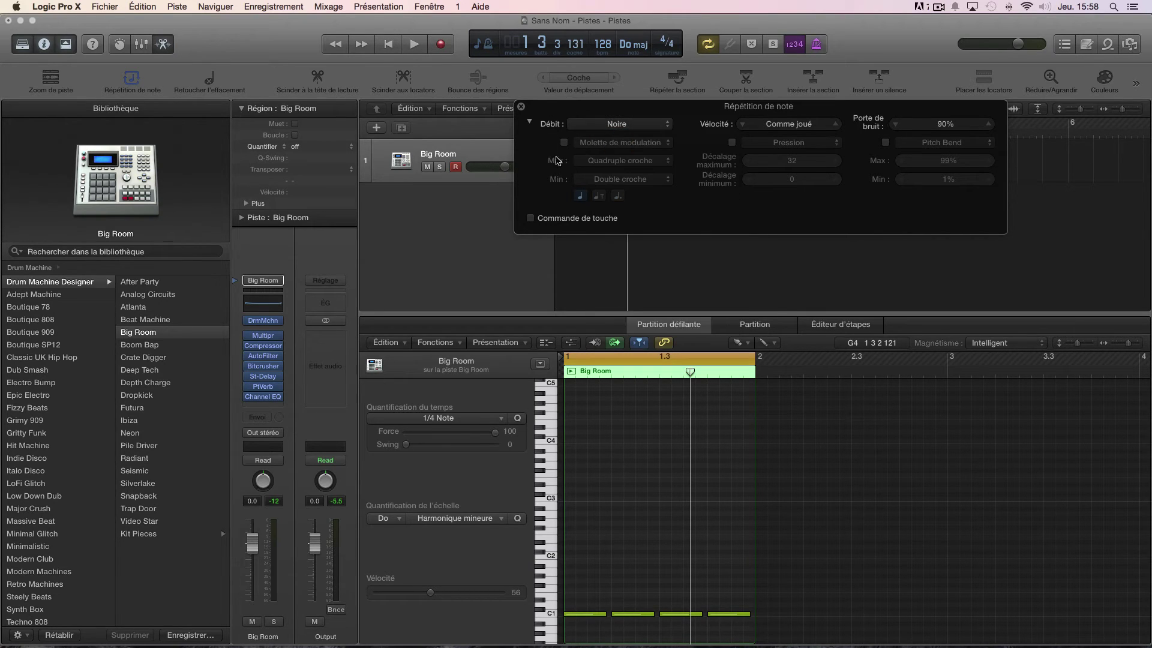
- Enable Molette de modulation control of the note-repeat rate and set its minimum to Noire
{"action": "left_click", "coordinate": [564, 143]}
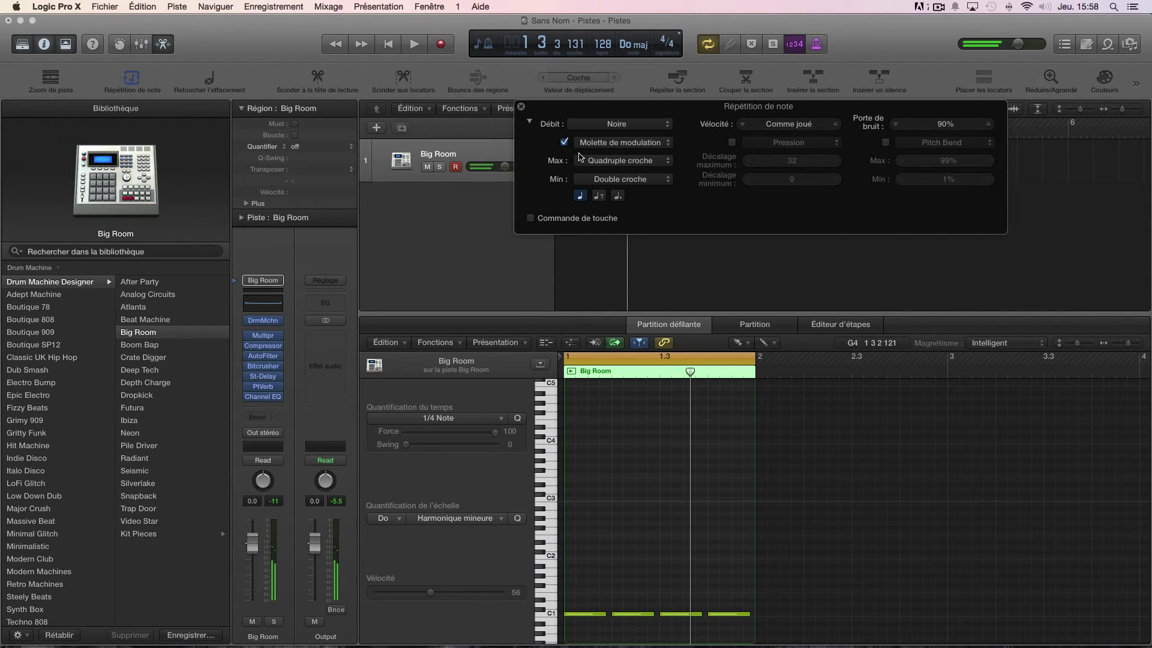
{"action": "left_click", "coordinate": [548, 342]}
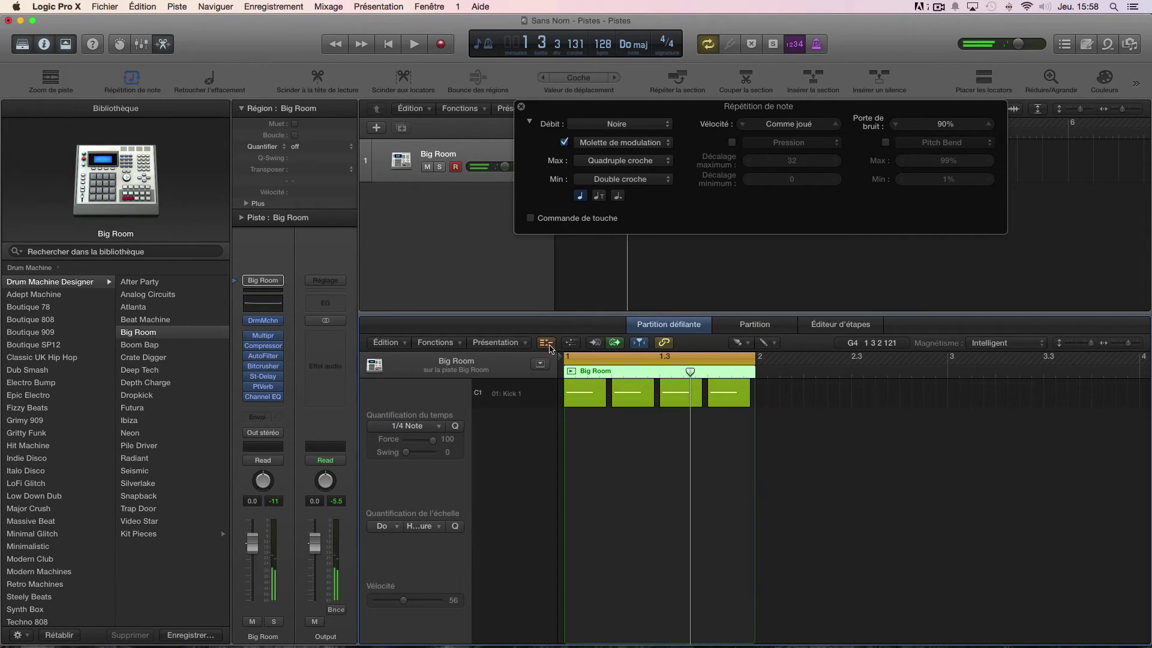
{"action": "left_click", "coordinate": [546, 342]}
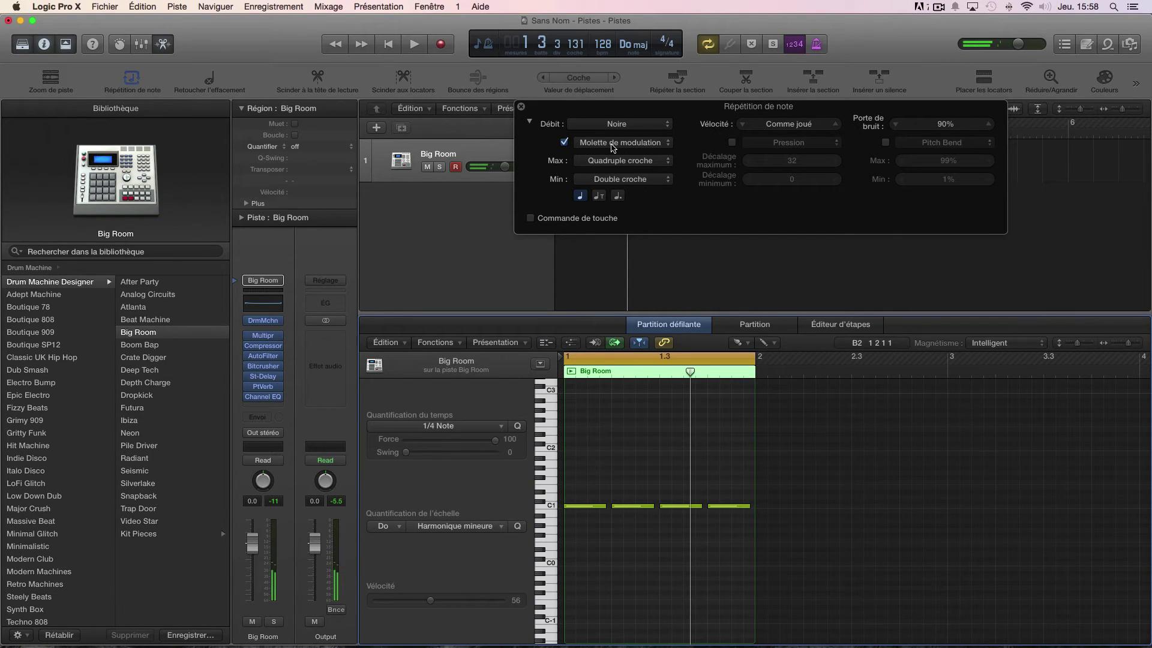
{"action": "left_click", "coordinate": [612, 181]}
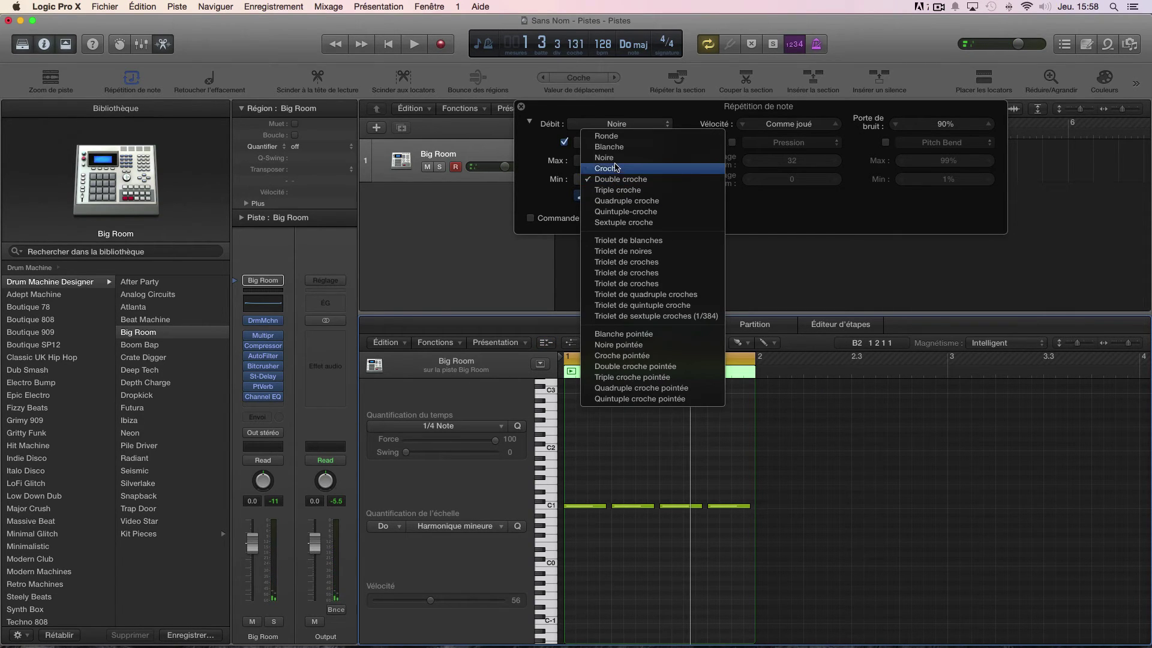
{"action": "left_click", "coordinate": [617, 159]}
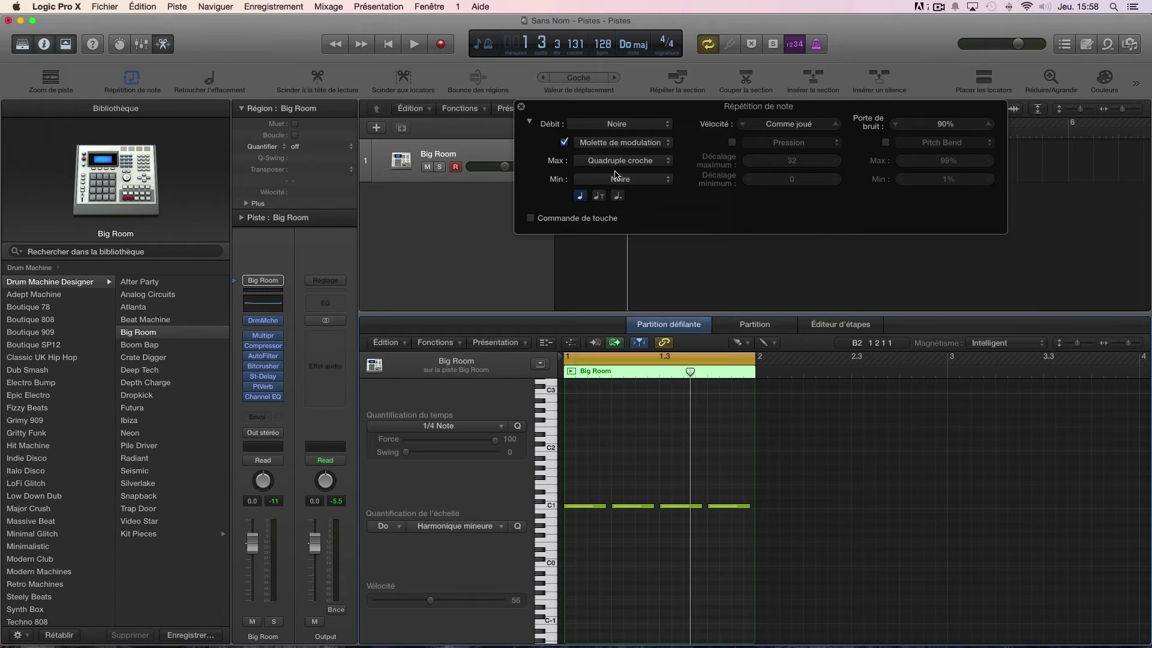
- Set the maximum note-repeat rate to Quintuple-croche and sweep the modulation wheel to try the rates
{"action": "left_click", "coordinate": [628, 161]}
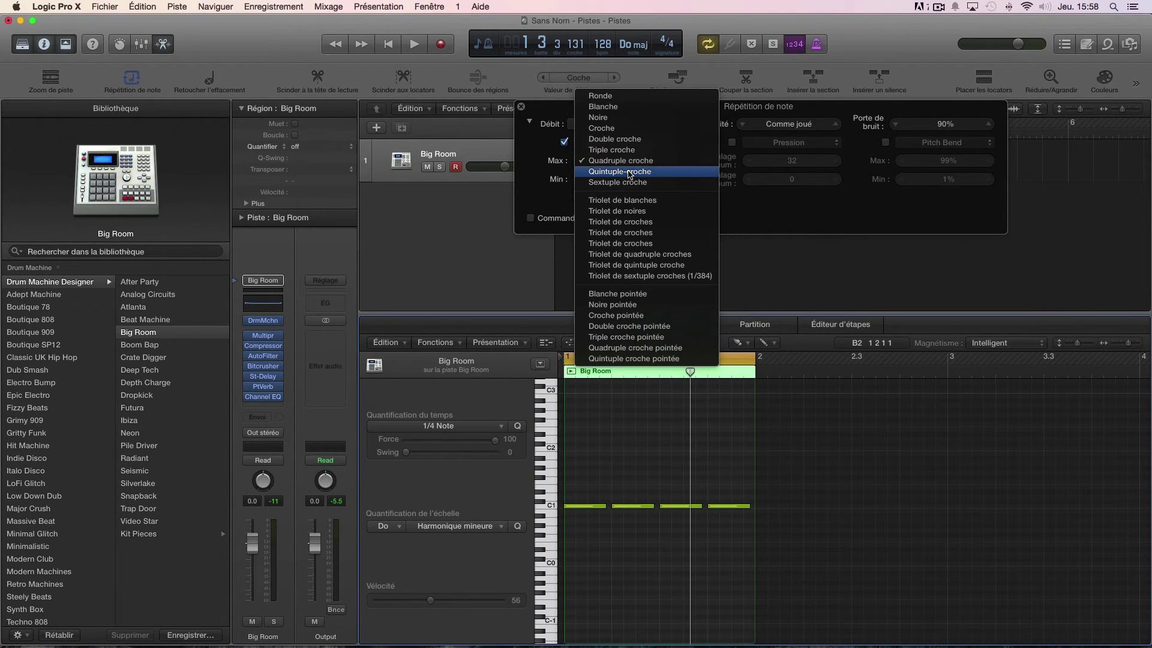
{"action": "left_click", "coordinate": [628, 173]}
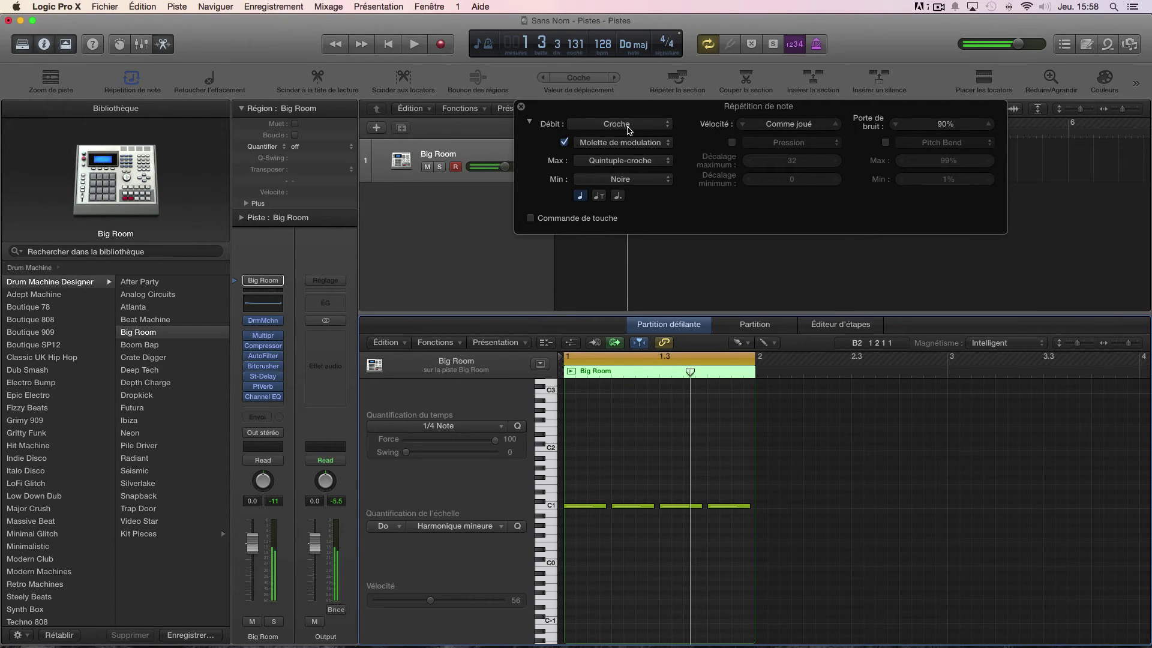
{"action": "scroll", "coordinate": [629, 130], "scroll_direction": "down", "scroll_amount": 1}
{"action": "scroll", "coordinate": [629, 130], "scroll_direction": "down", "scroll_amount": 1}
{"action": "scroll", "coordinate": [629, 130], "scroll_direction": "down", "scroll_amount": 1}
{"action": "scroll", "coordinate": [629, 130], "scroll_direction": "down", "scroll_amount": 1}
{"action": "scroll", "coordinate": [629, 130], "scroll_direction": "up", "scroll_amount": 5}
- Set the maximum note-repeat rate to Triple croche and try the modulation wheel's new range
{"action": "left_click", "coordinate": [628, 162]}
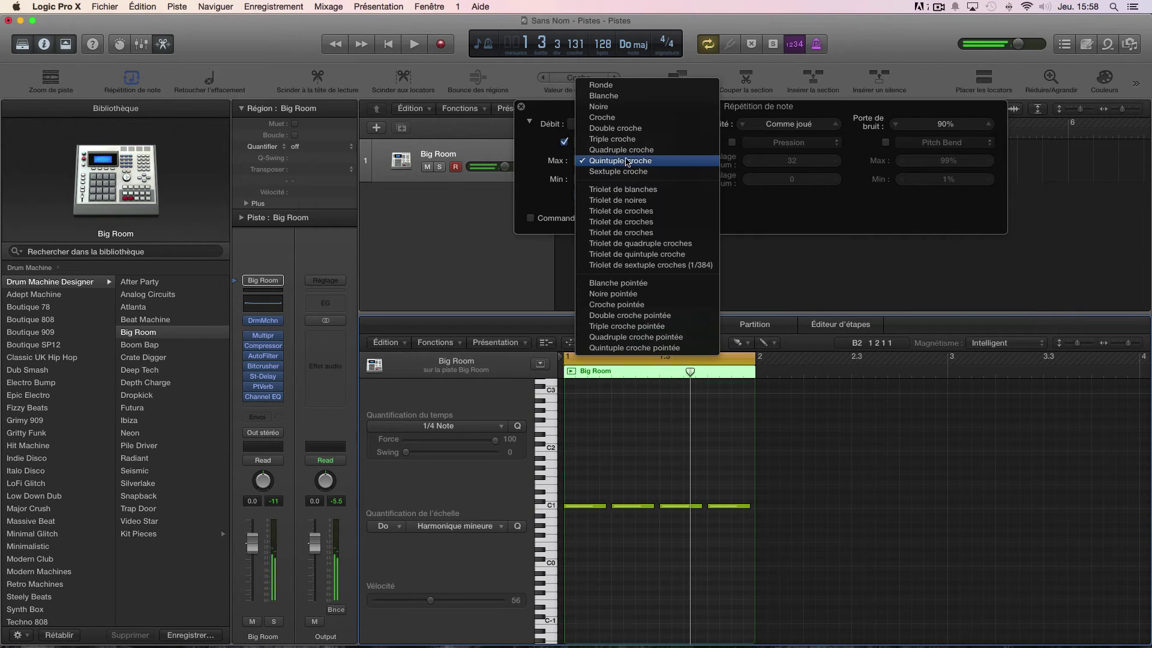
{"action": "left_click", "coordinate": [624, 154]}
{"action": "scroll", "coordinate": [625, 152], "scroll_direction": "up", "scroll_amount": 2}
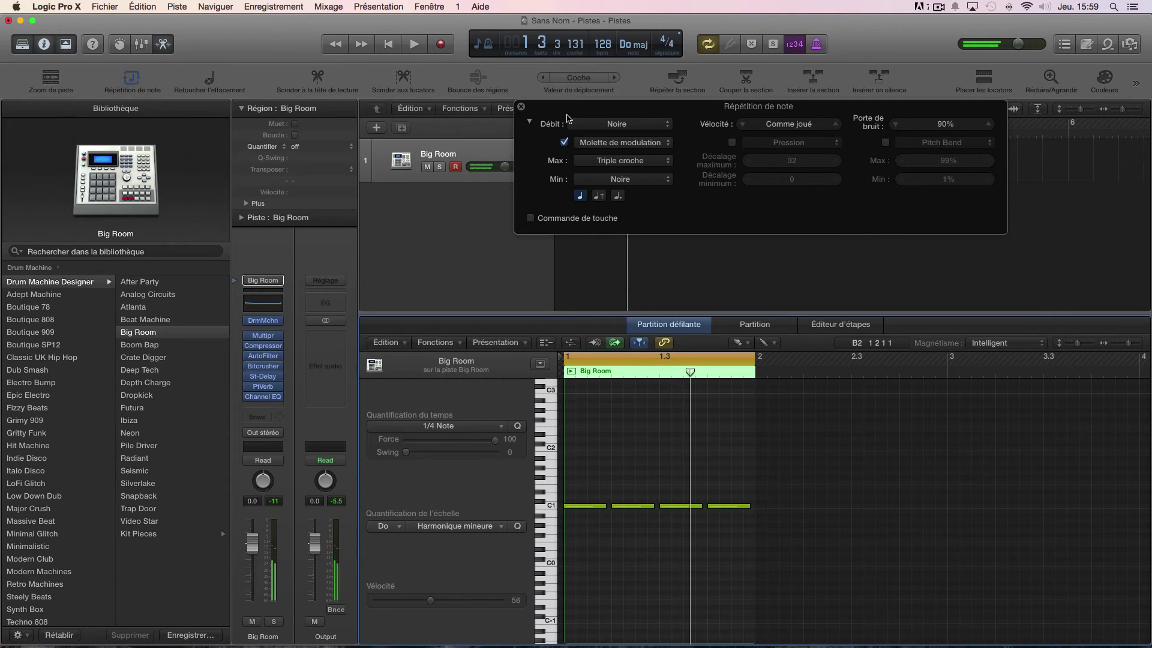
- Record hi-hat notes on Big Room from bar 1, varying the note-repeat rate with the modulation wheel, and close Répétition de note
{"action": "left_click_drag", "start_coordinate": [569, 115], "coordinate": [605, 216]}
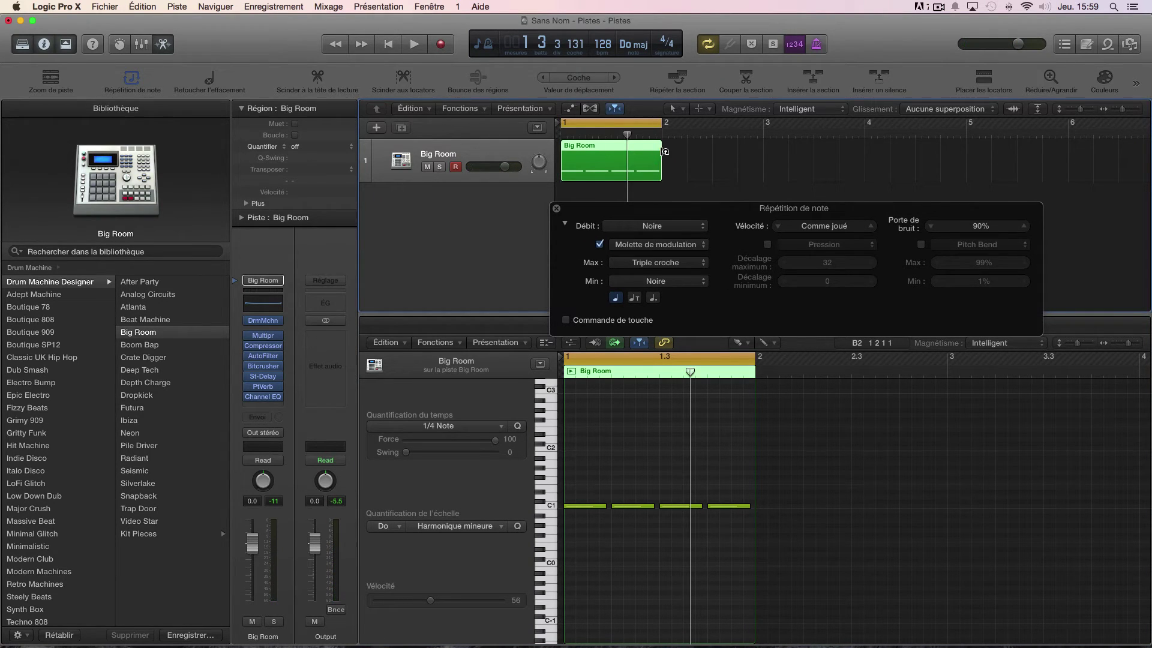
{"action": "left_click", "coordinate": [664, 151]}
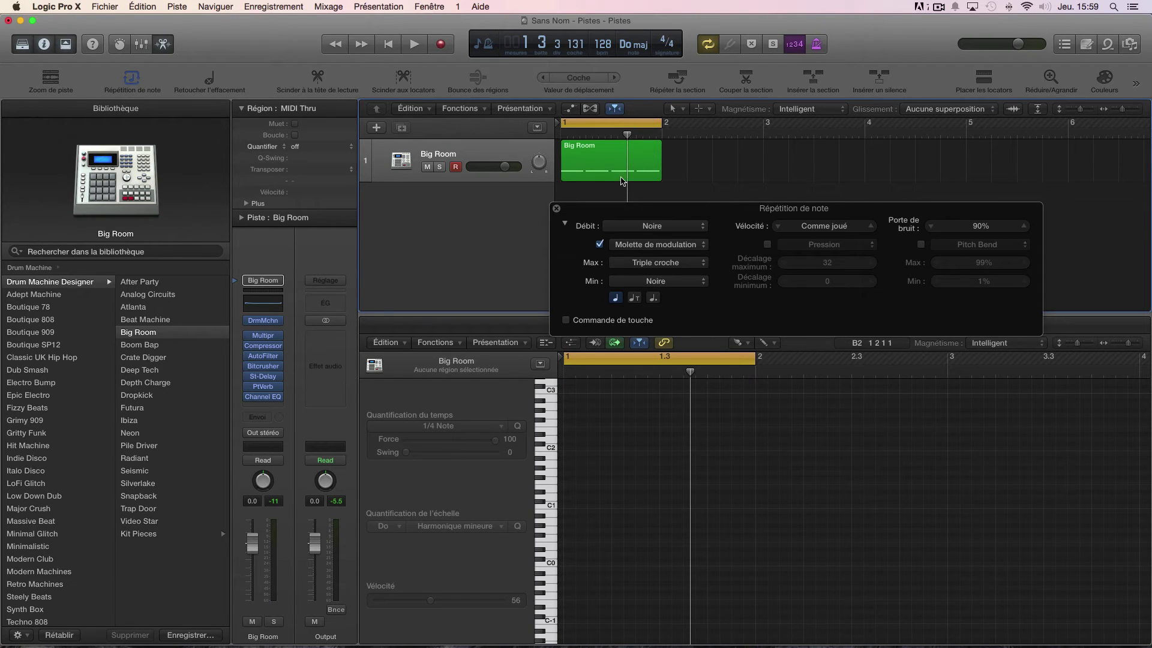
{"action": "left_click", "coordinate": [387, 44]}
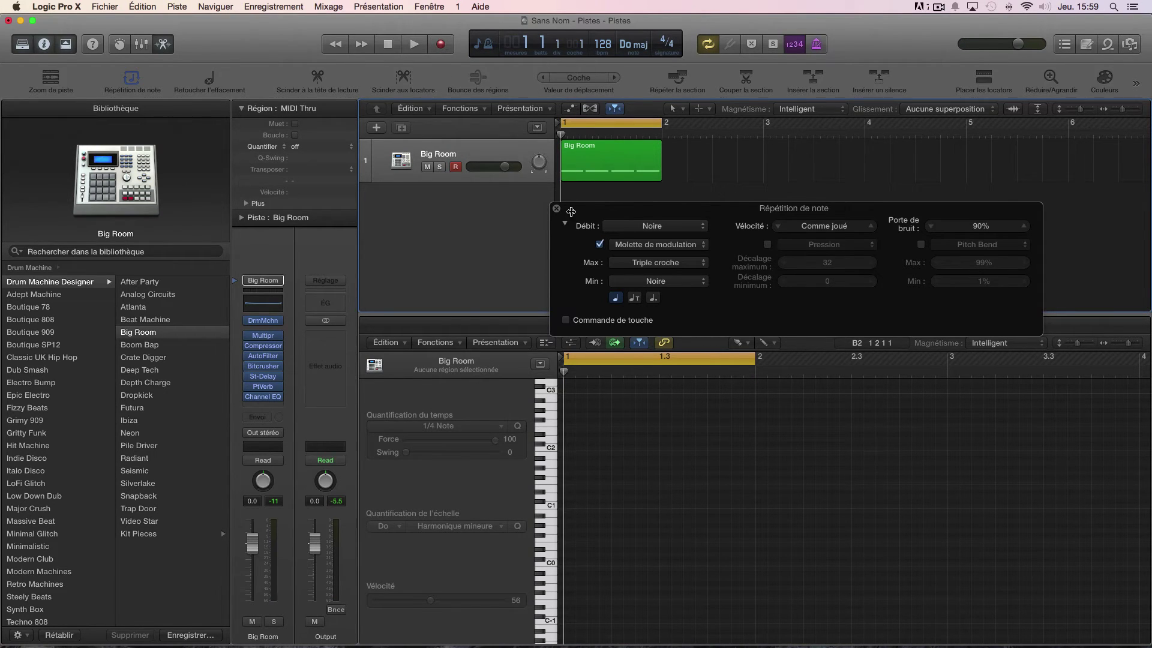
{"action": "left_click_drag", "start_coordinate": [585, 209], "coordinate": [574, 188]}
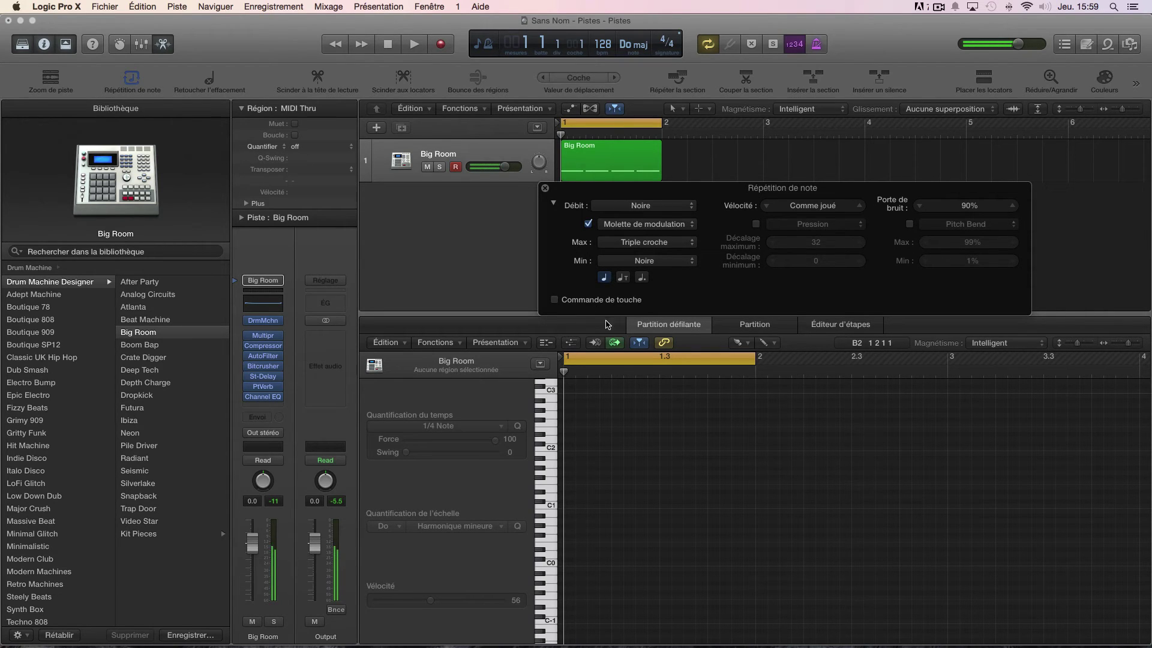
{"action": "left_click", "coordinate": [441, 45]}
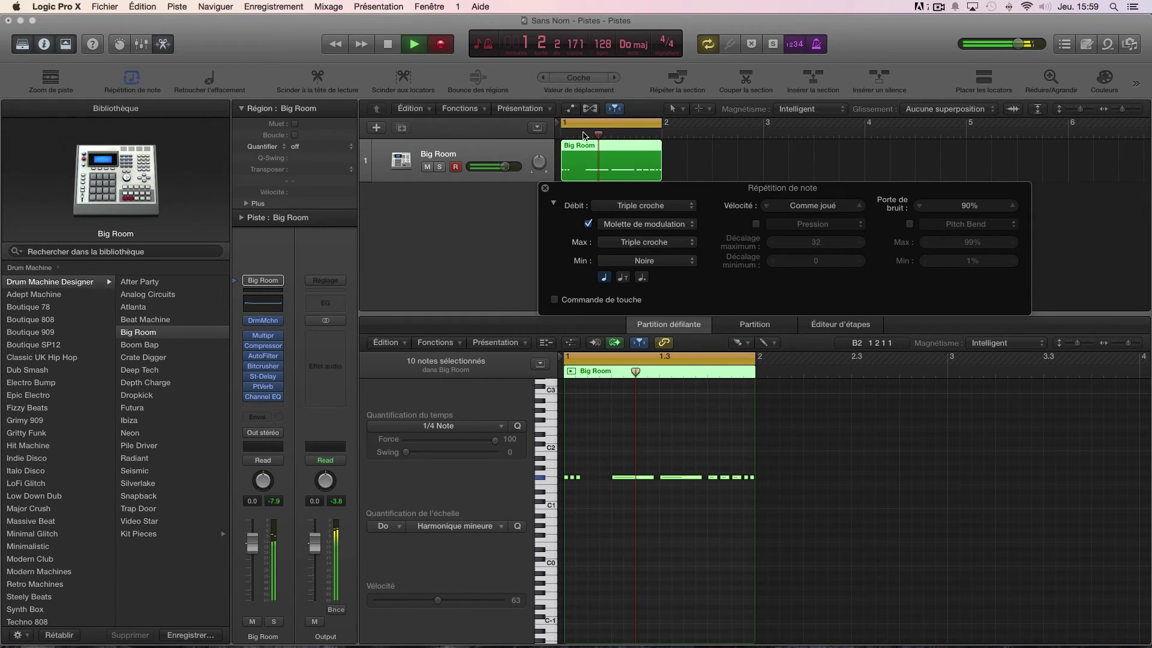
{"action": "key", "text": "space"}
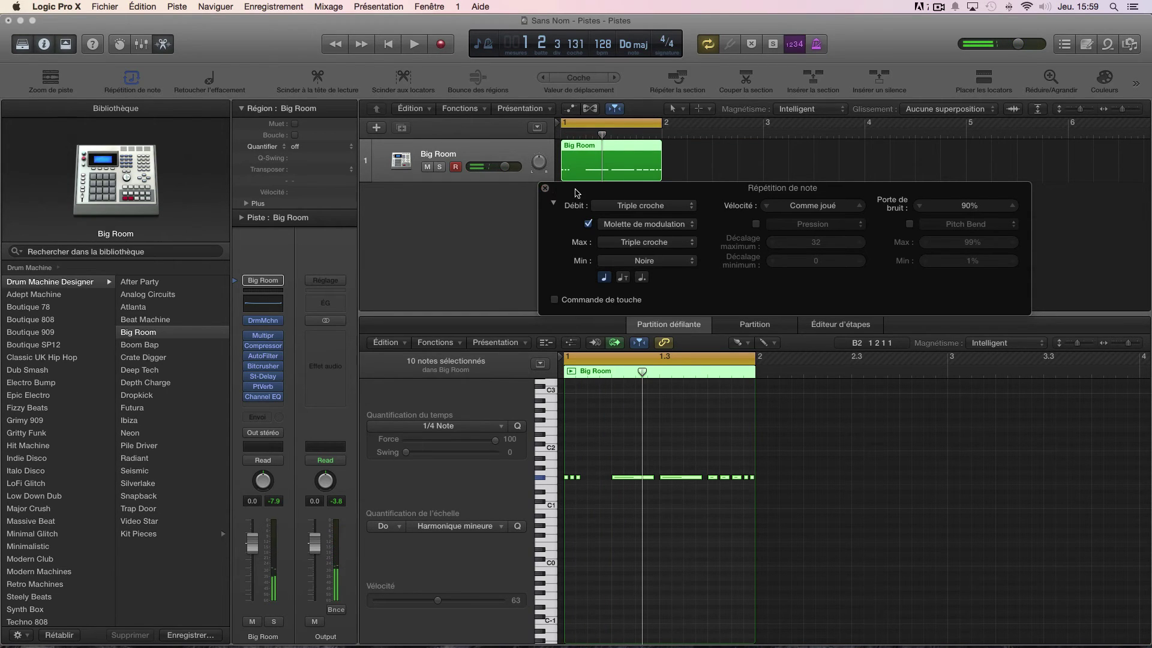
{"action": "left_click_drag", "start_coordinate": [578, 191], "coordinate": [131, 188]}
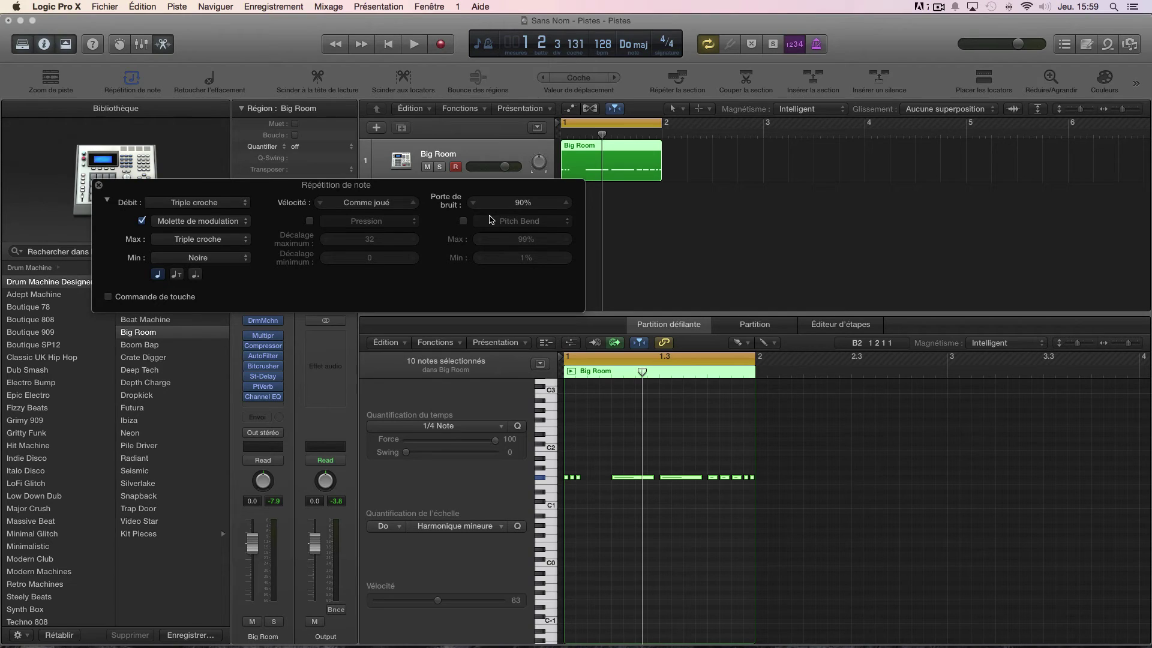
{"action": "left_click", "coordinate": [99, 186]}
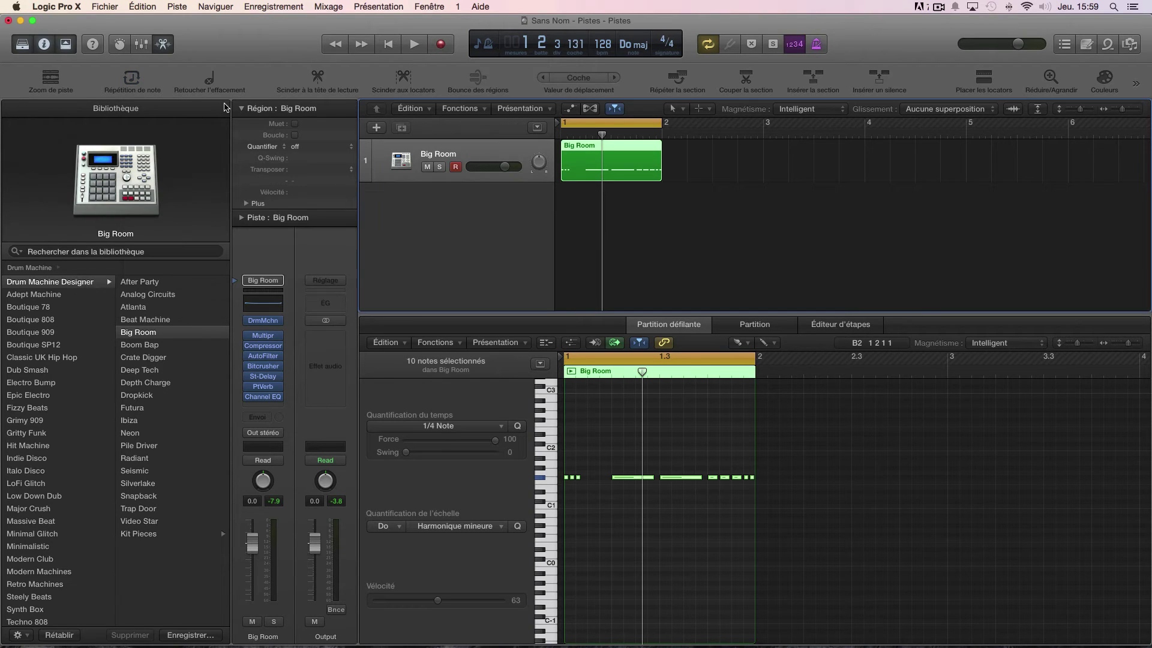
- Show the named drum rows and erase all the hi-hat notes during playback with Retoucher l'effacement, closing its window when done
{"action": "left_click", "coordinate": [546, 342]}
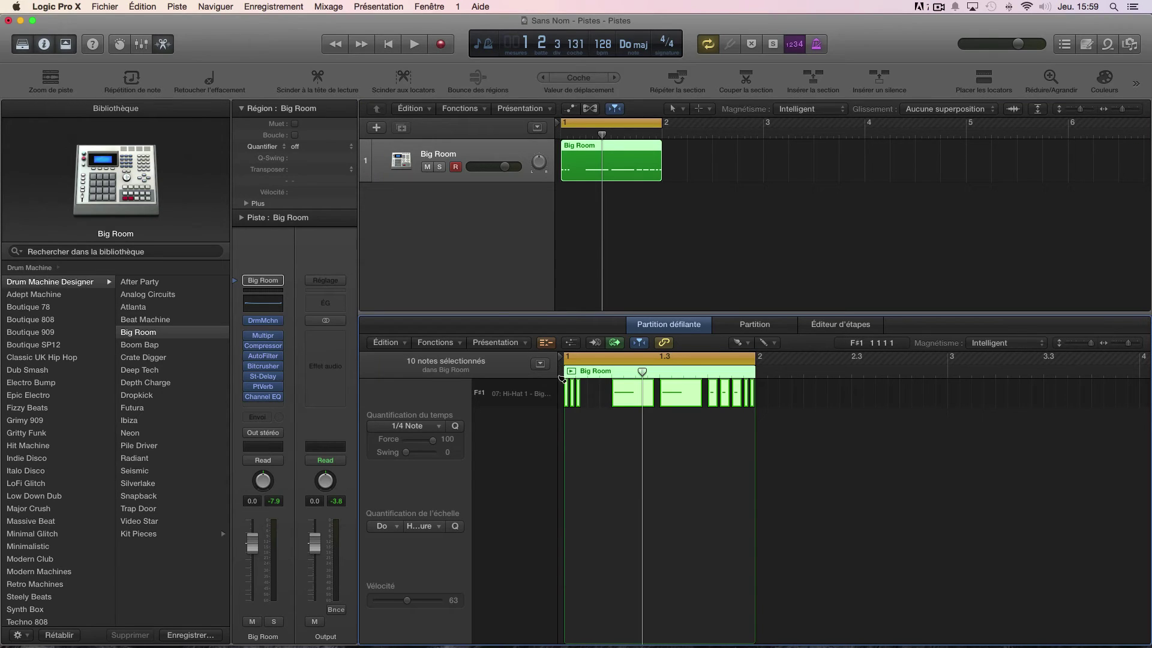
{"action": "left_click", "coordinate": [210, 82]}
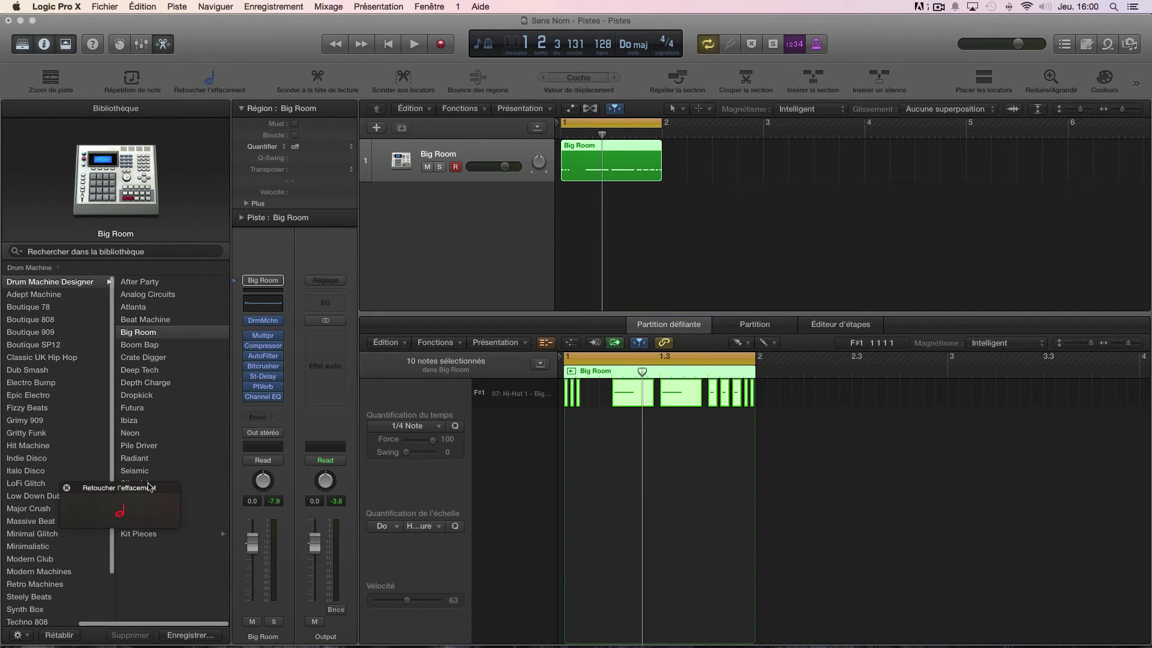
{"action": "mouse_move", "coordinate": [150, 487]}
{"action": "left_mouse_down"}
{"action": "mouse_move", "coordinate": [660, 493]}
{"action": "mouse_move", "coordinate": [683, 469]}
{"action": "left_mouse_up"}
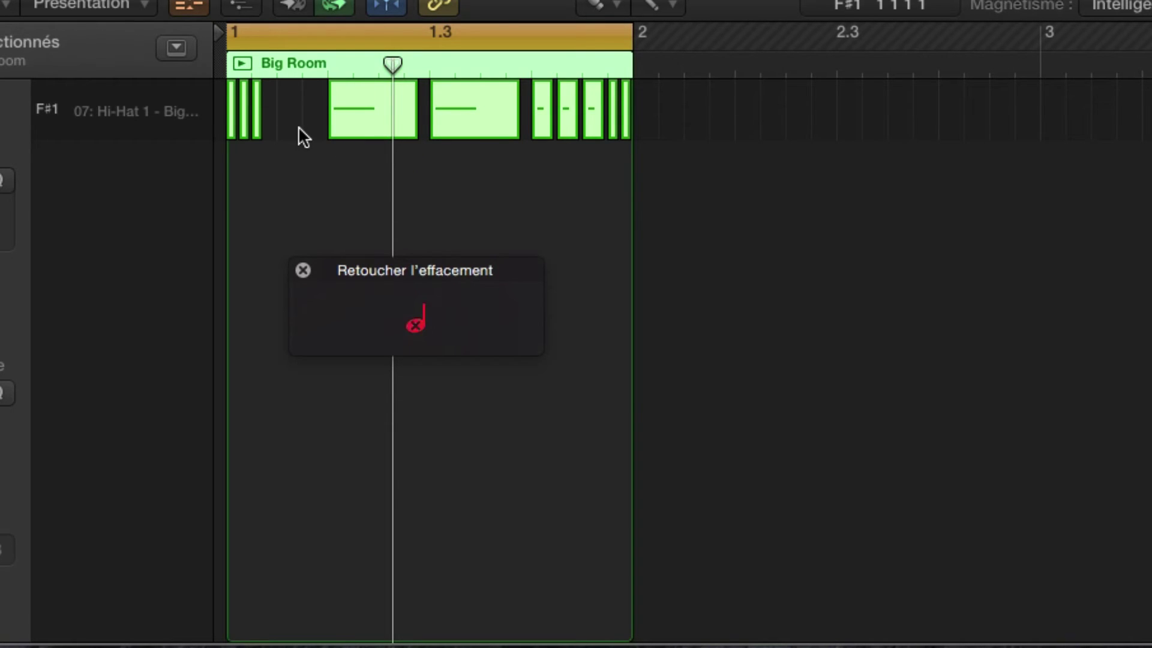
{"action": "key", "text": "space"}
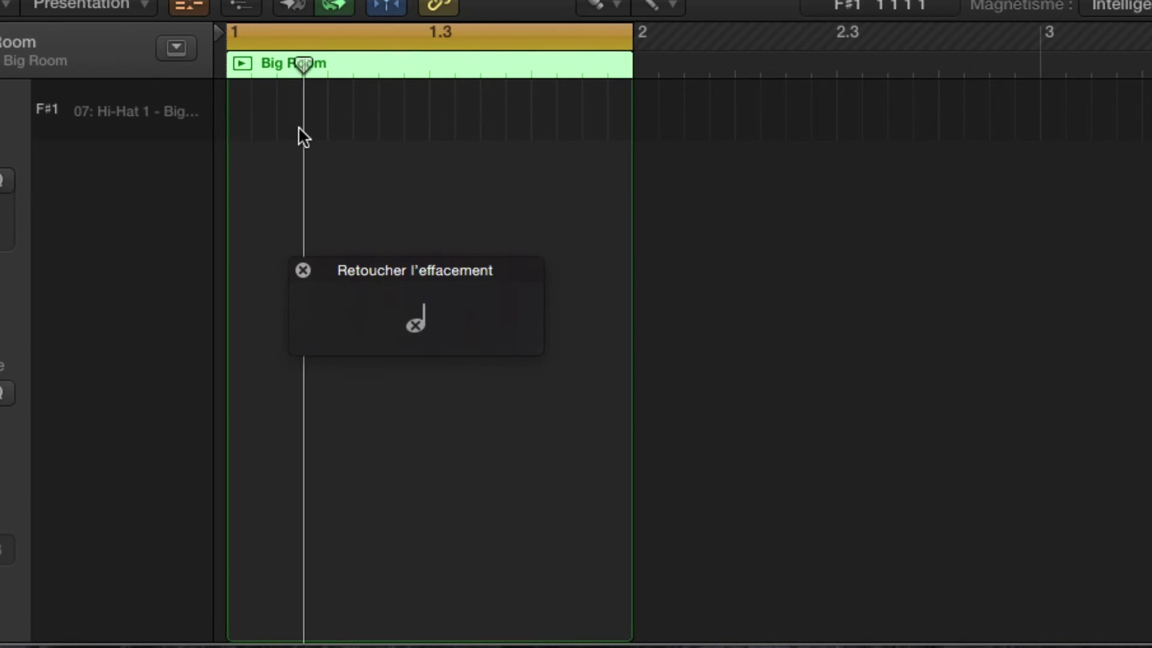
{"action": "left_click", "coordinate": [303, 271]}
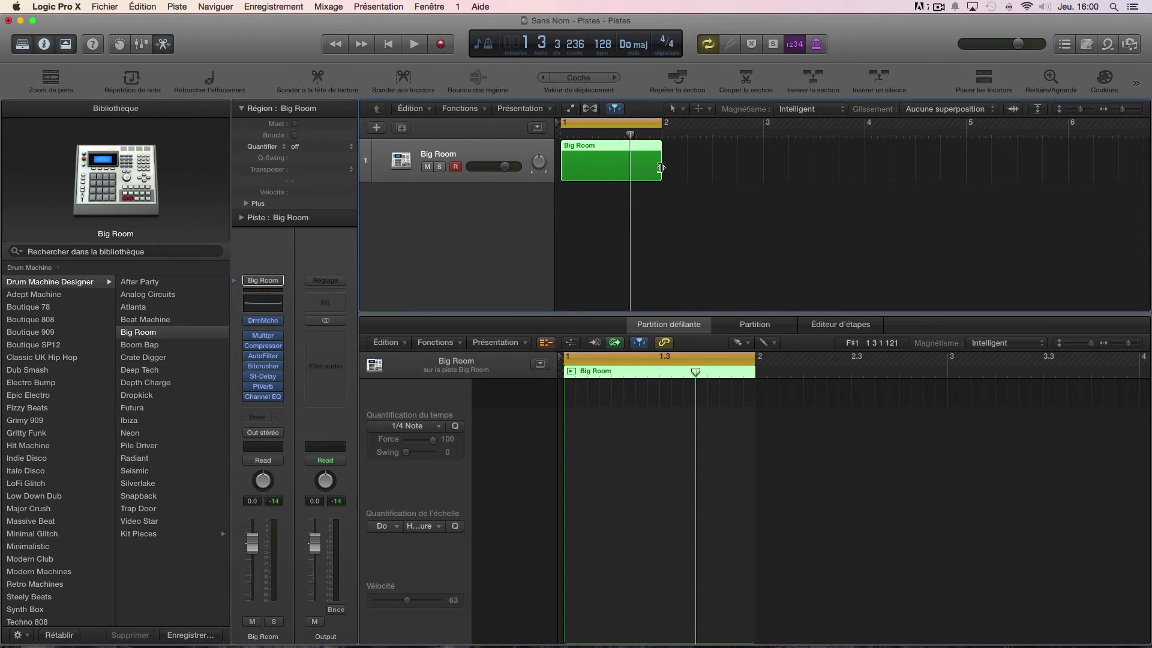
- Lengthen the Big Room region beyond bar 3 and add a quarter note at its start in the piano roll keyboard view
{"action": "left_click_drag", "start_coordinate": [661, 167], "coordinate": [930, 183]}
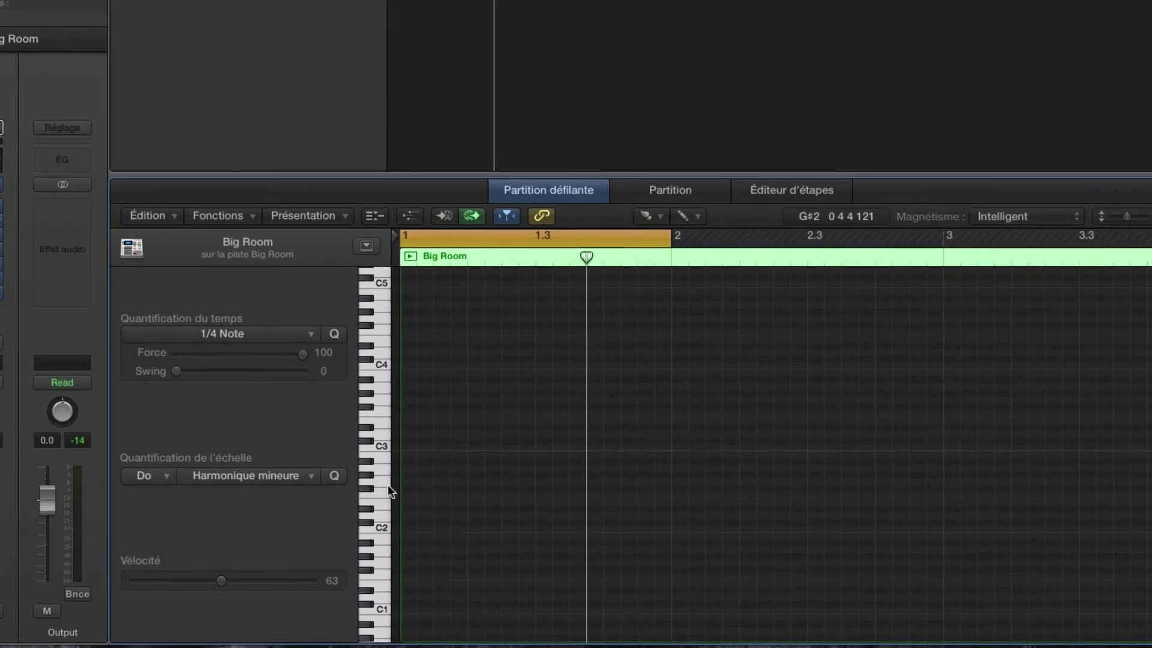
{"action": "scroll", "coordinate": [574, 559], "scroll_direction": "down", "scroll_amount": 2}
{"action": "scroll", "coordinate": [318, 527], "scroll_direction": "down", "scroll_amount": 4}
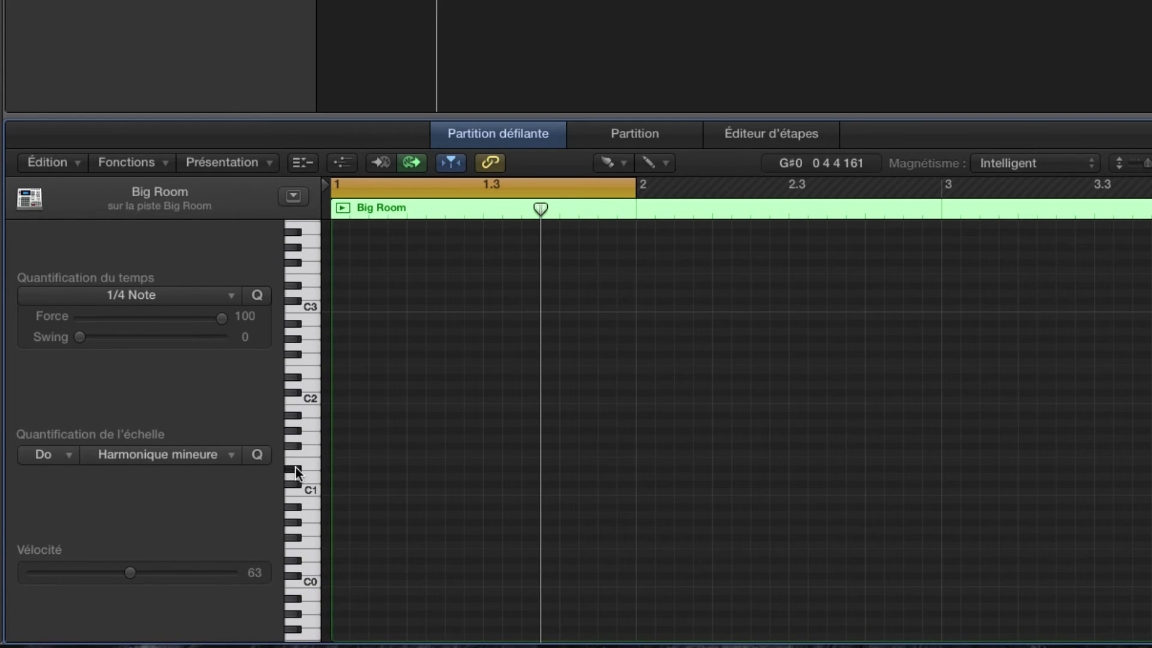
{"action": "left_click", "coordinate": [336, 453]}
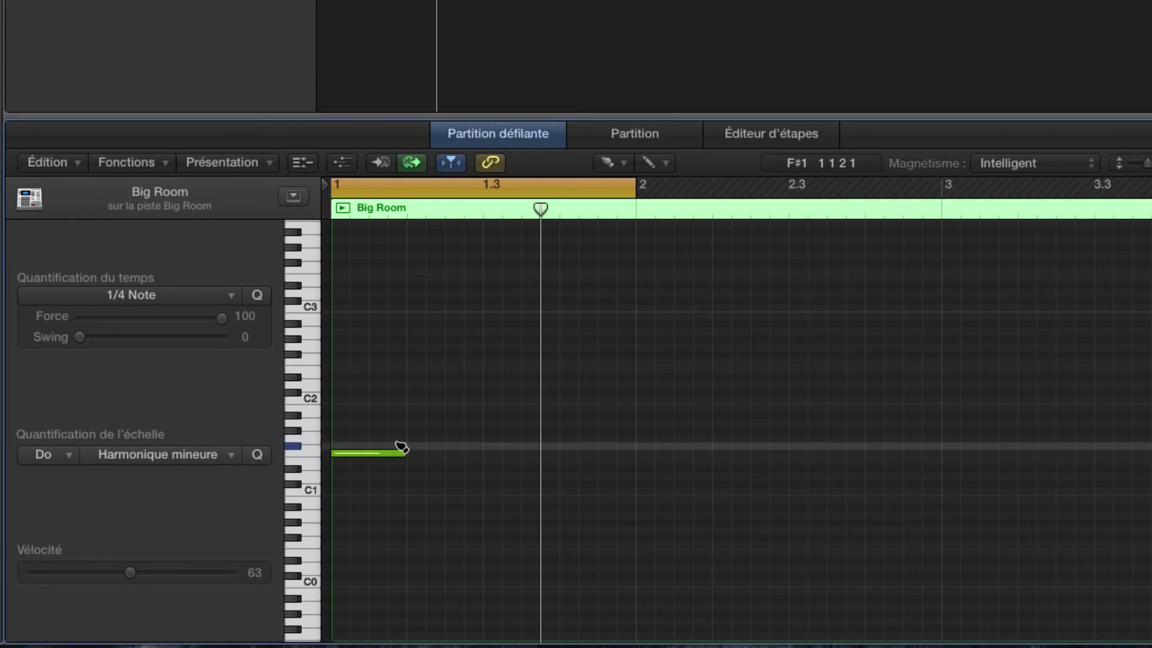
- Set the time quantization to 1/8 Note and paint a row of eighth notes from bar 1 to past bar 3
{"action": "left_click", "coordinate": [180, 297]}
{"action": "left_click", "coordinate": [106, 401]}
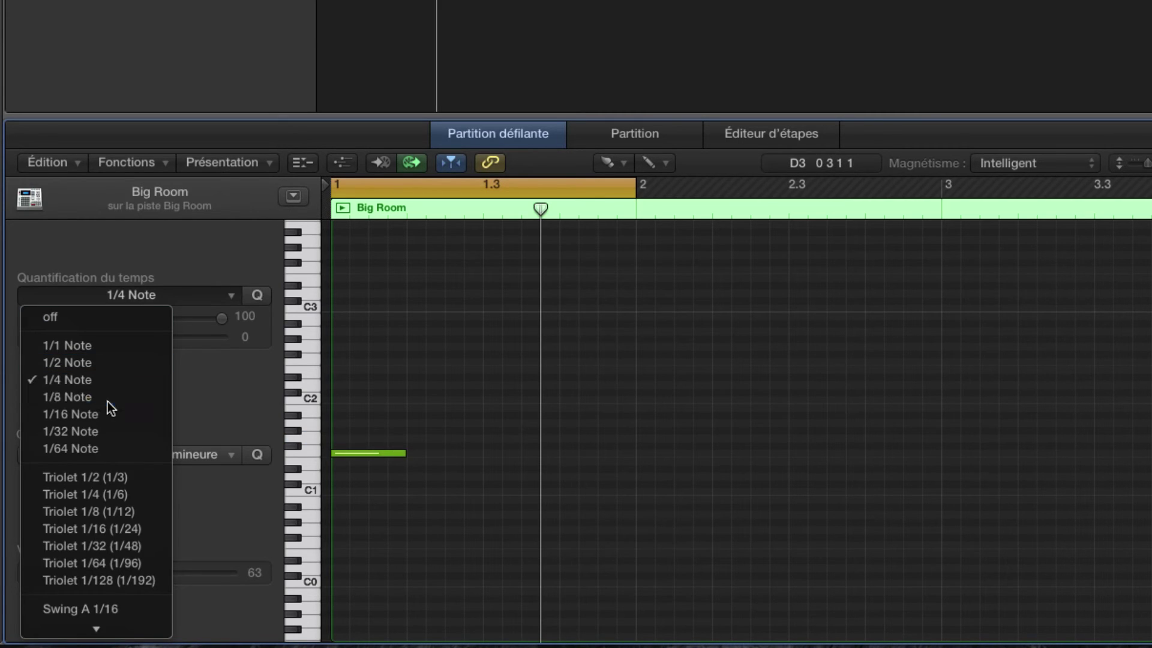
{"action": "left_click_drag", "start_coordinate": [348, 429], "coordinate": [1045, 422]}
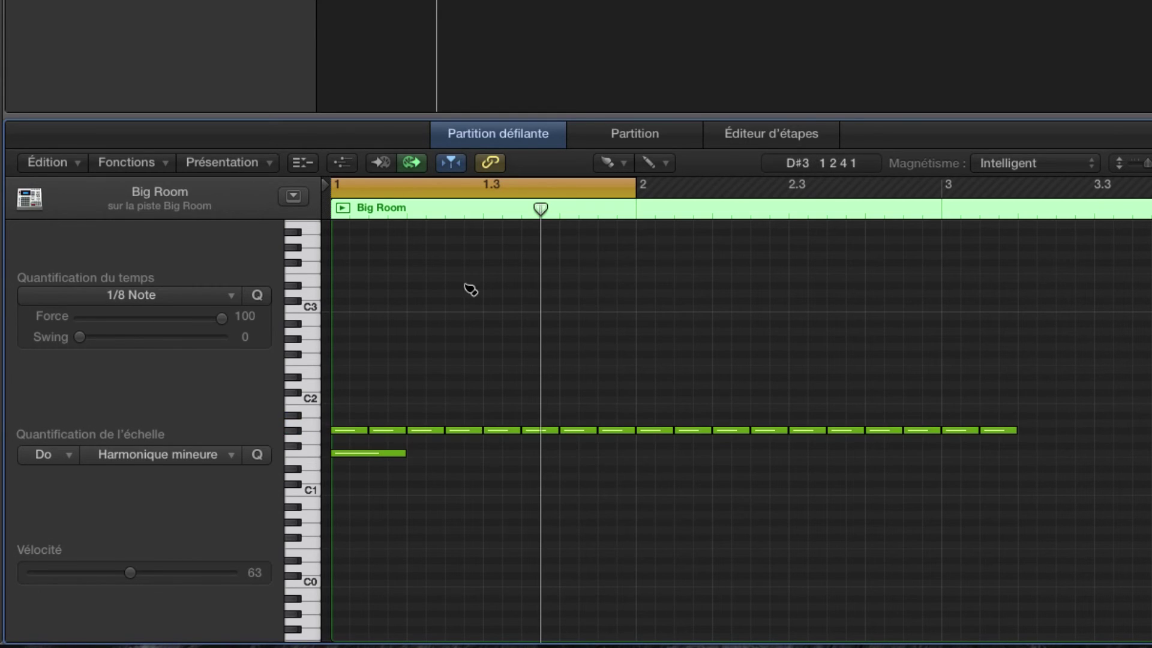
- Shorten the Big Room region to end at bar 3 and erase the single quarter note below the eighth-note row
{"action": "key", "text": "Tab"}
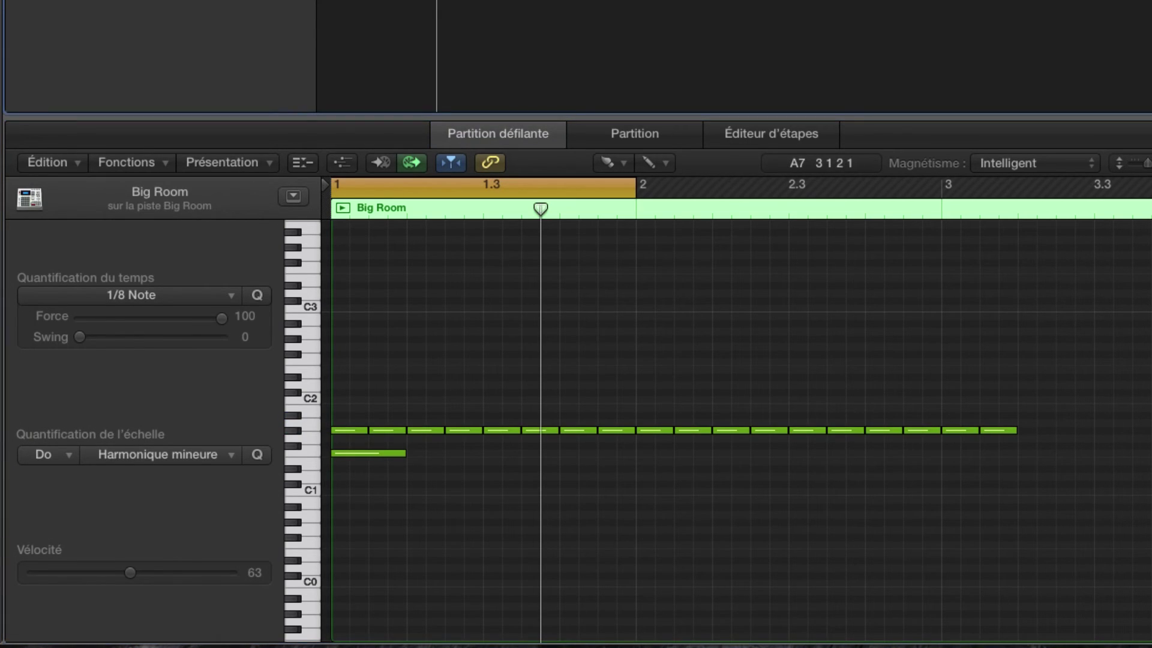
{"action": "left_click_drag", "start_coordinate": [970, 56], "coordinate": [649, 56]}
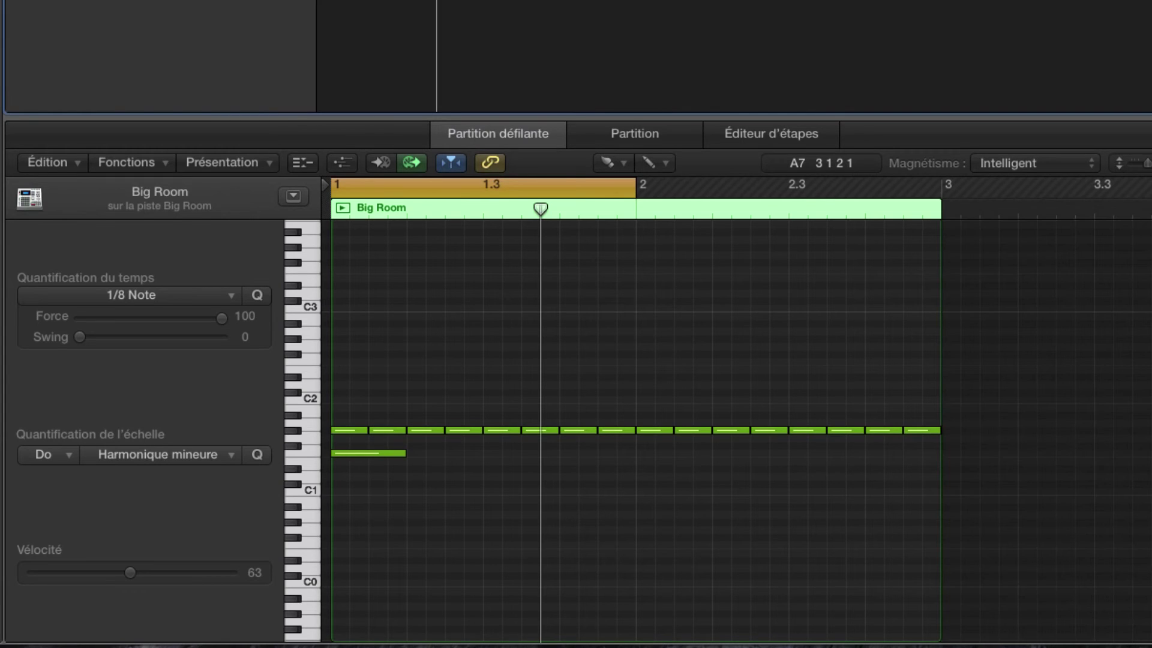
{"action": "key", "text": "space"}
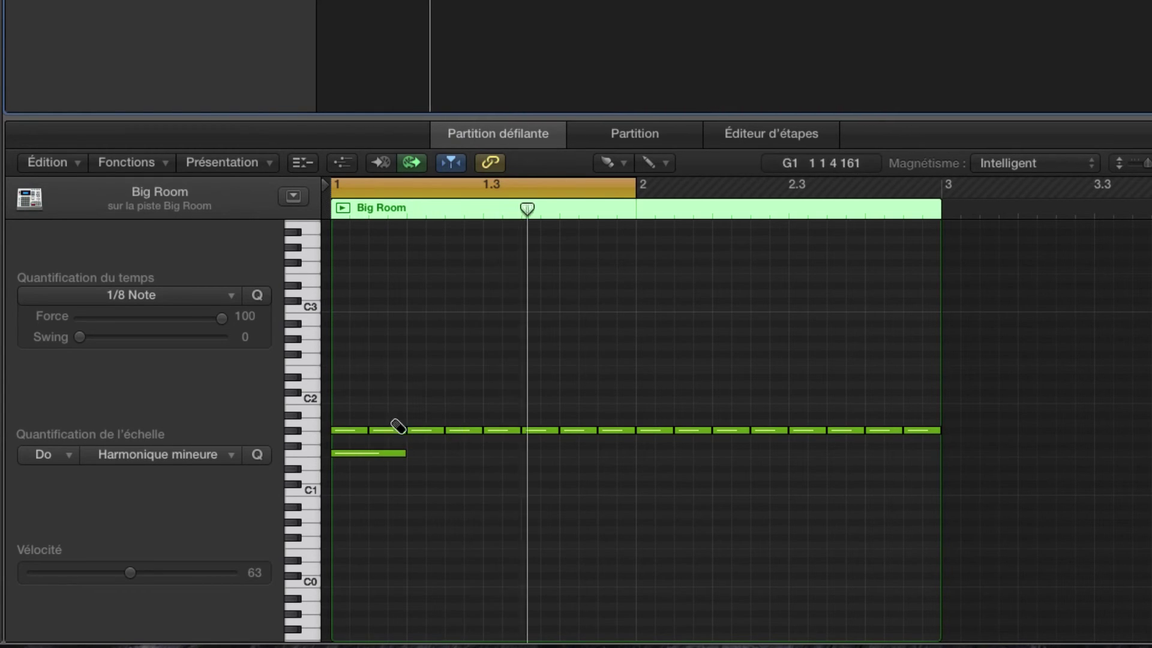
{"action": "left_click", "coordinate": [351, 458]}
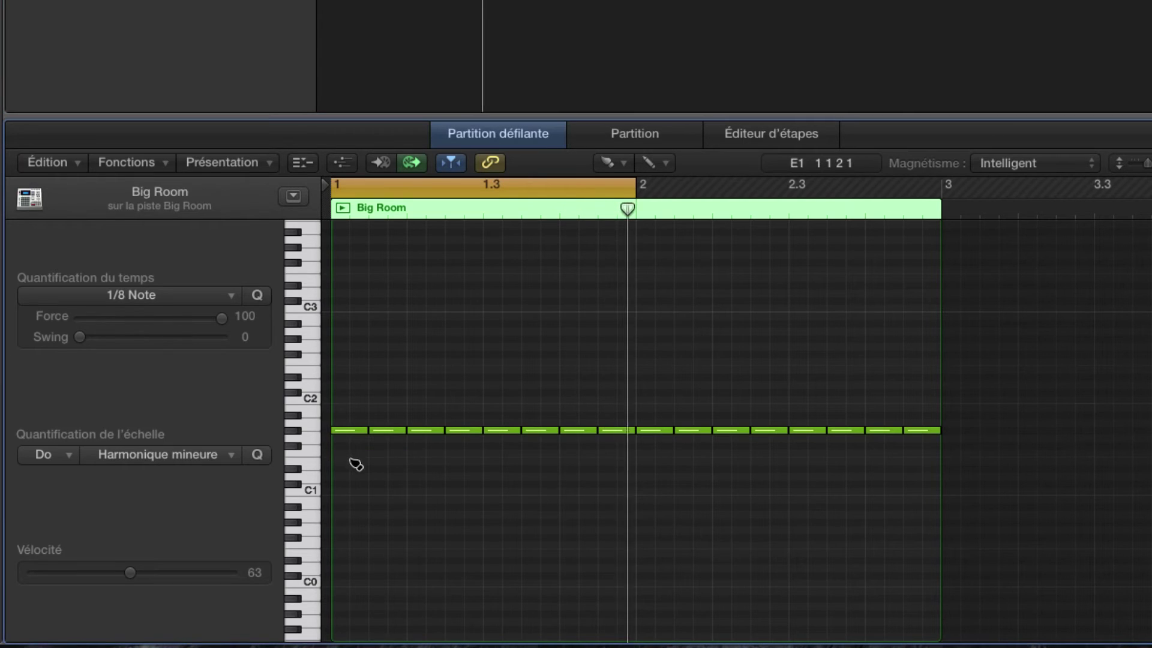
- Select the whole eighth-note row and spot-erase individual notes during playback with Retoucher l'effacement, moving its window clear of the notes
{"action": "left_click", "coordinate": [292, 432]}
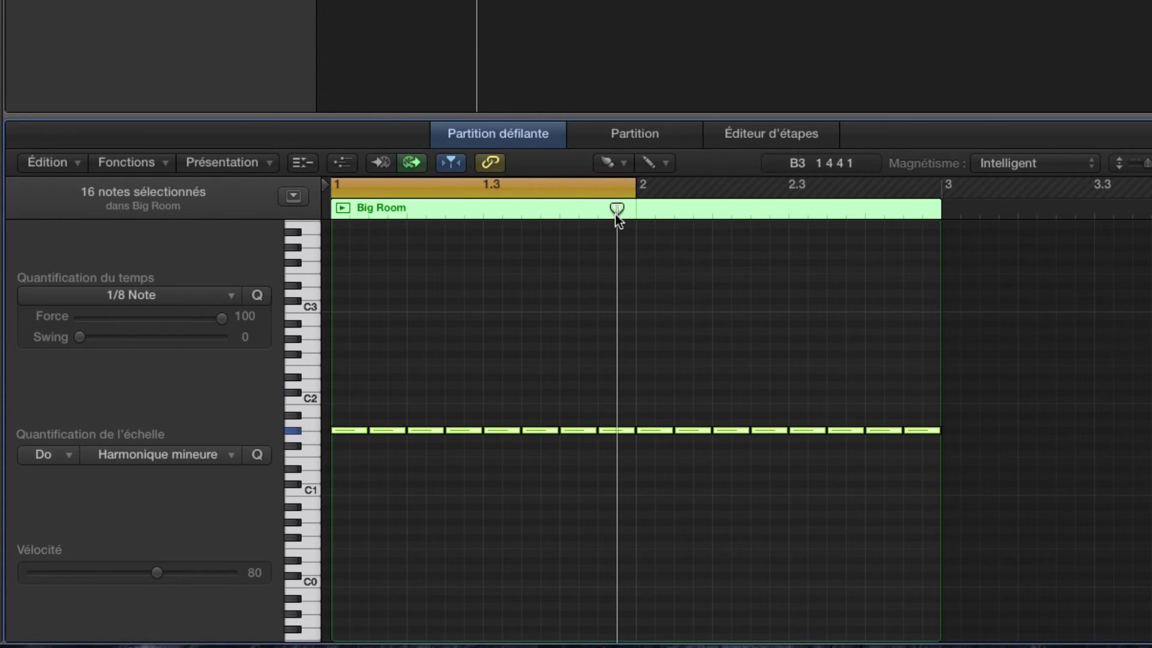
{"action": "key", "text": "super+z"}
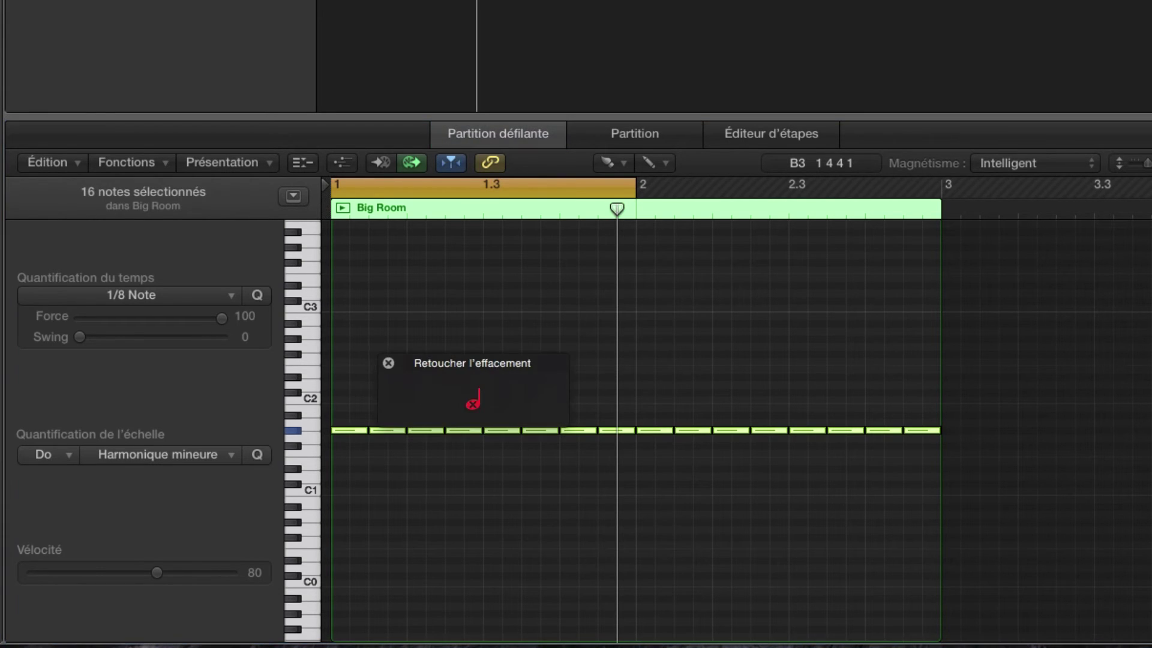
{"action": "mouse_move", "coordinate": [503, 361]}
{"action": "left_mouse_down"}
{"action": "mouse_move", "coordinate": [758, 334]}
{"action": "mouse_move", "coordinate": [955, 277]}
{"action": "left_mouse_up"}
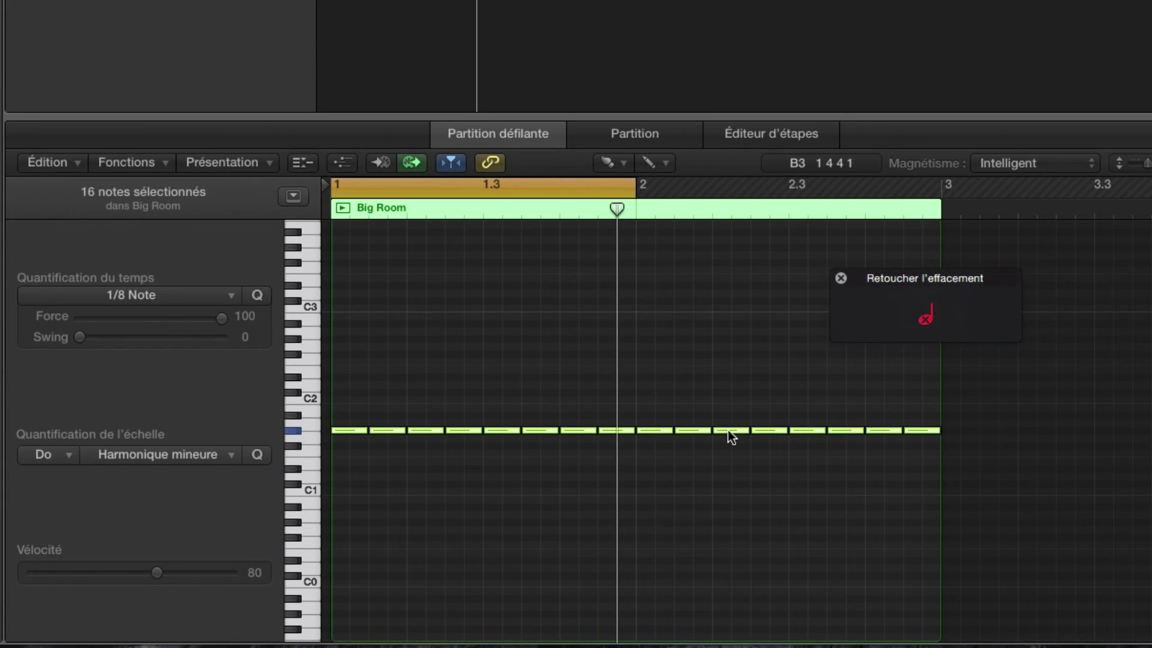
{"action": "key", "text": "space"}
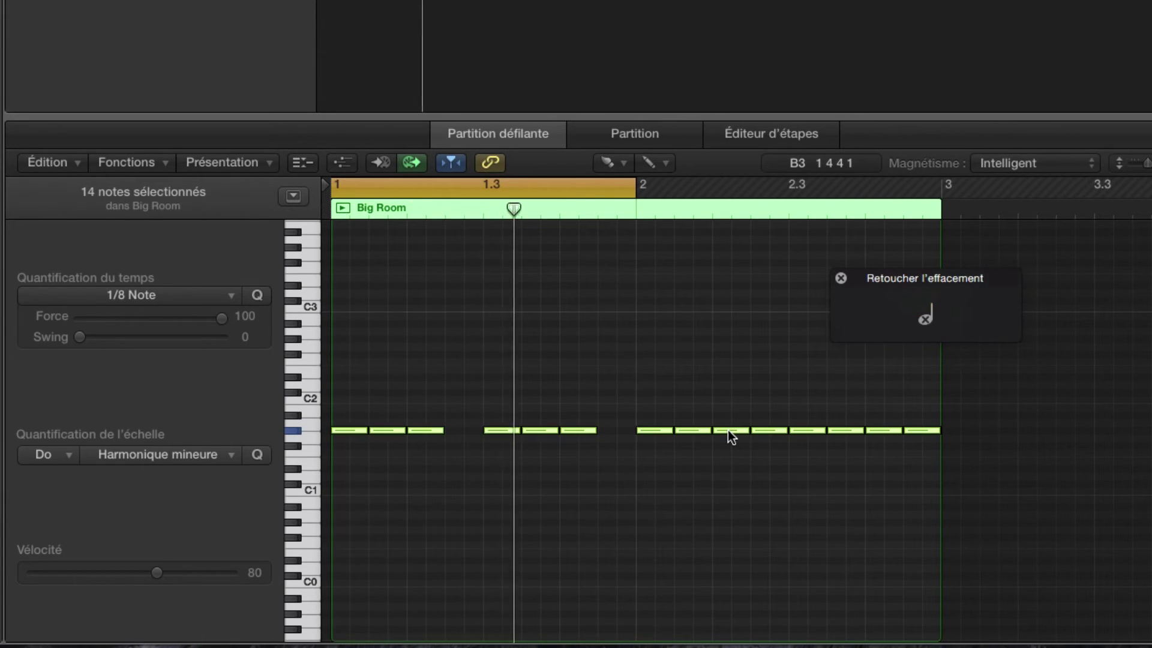
- Extend the cycle range to bar 3 and spot-erase further individual notes of the row across both bars during playback
{"action": "left_click_drag", "start_coordinate": [637, 188], "coordinate": [931, 198]}
{"action": "key", "text": "Delete"}
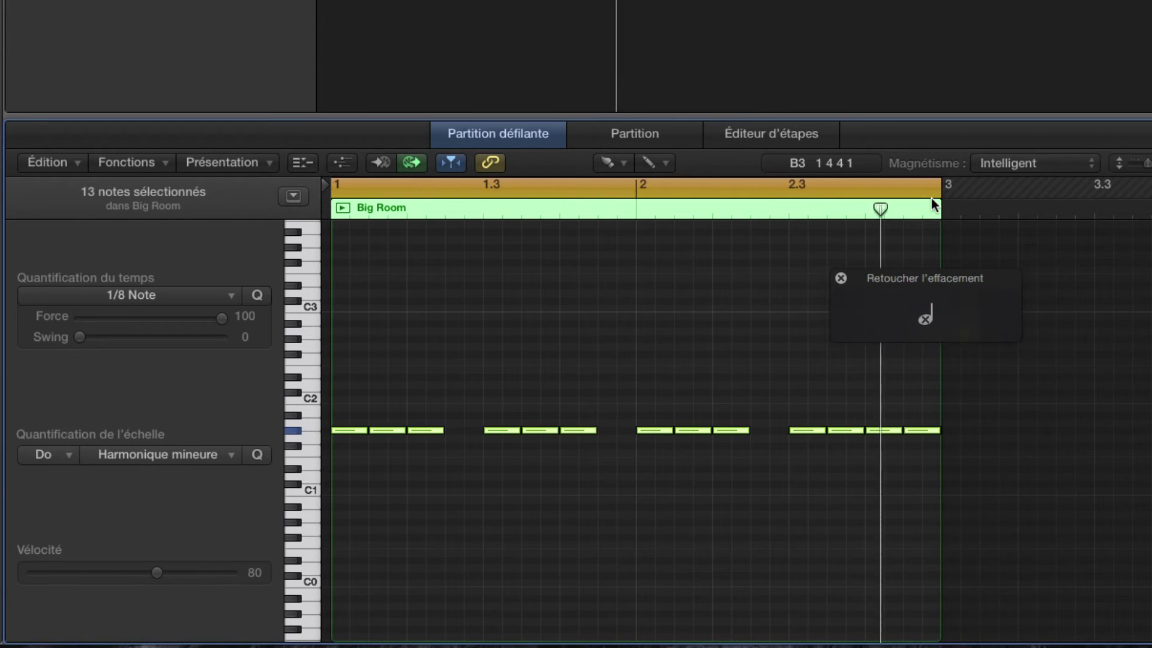
{"action": "key", "text": "Delete"}
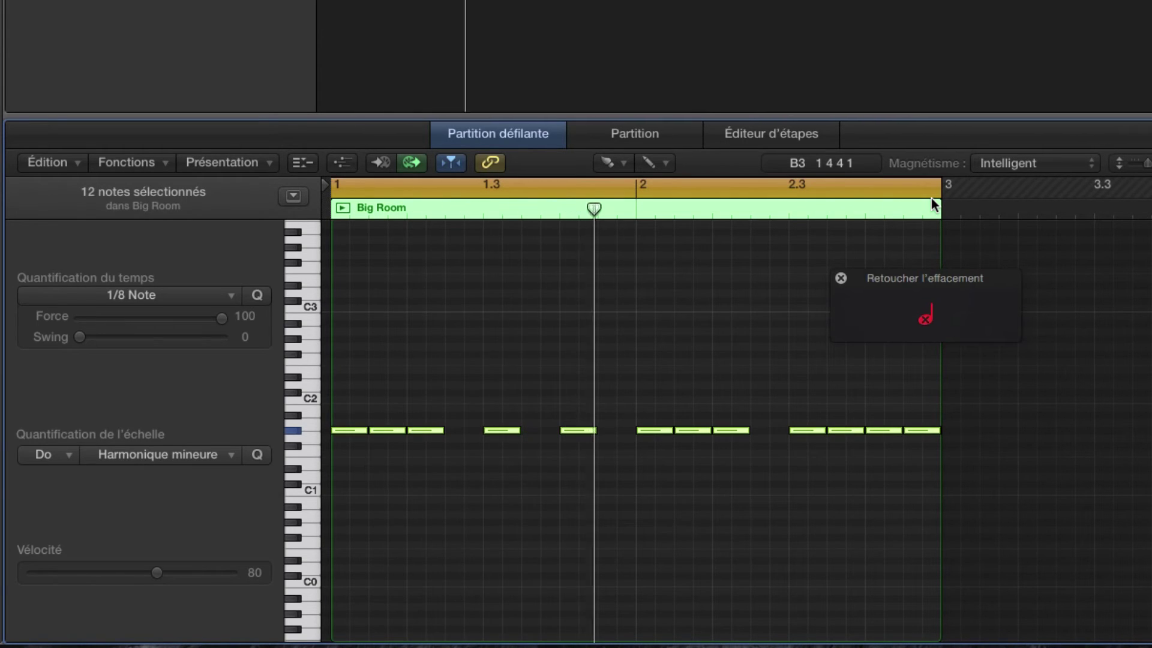
{"action": "key", "text": "Delete"}
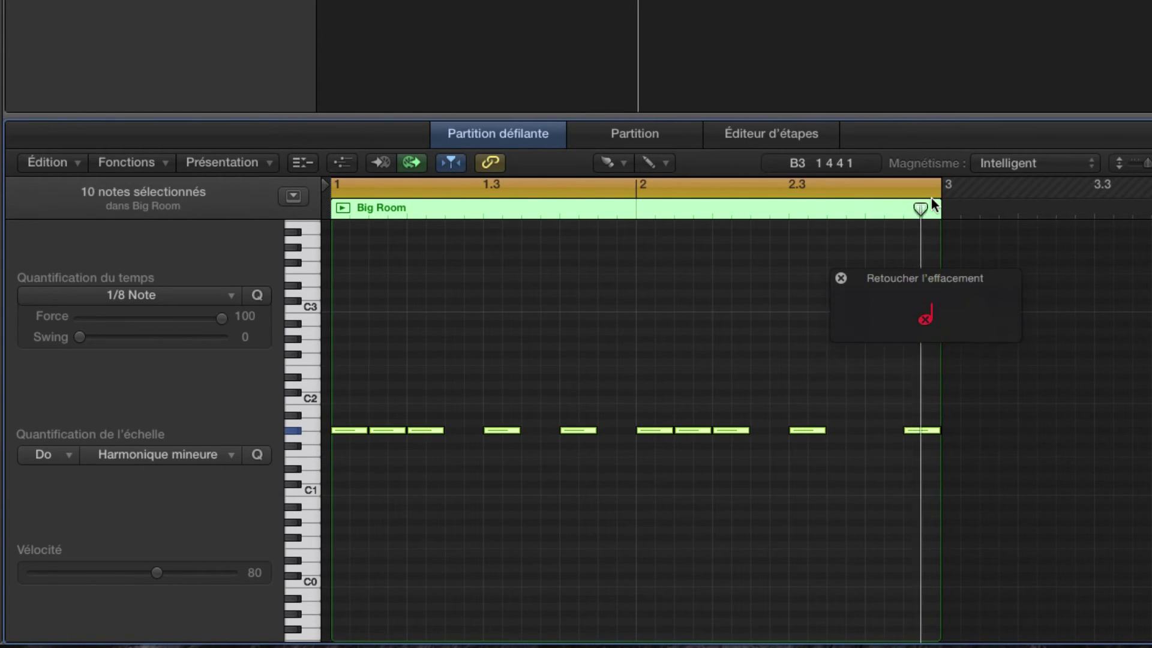
{"action": "key", "text": "Delete"}
{"action": "key", "text": "Delete"}
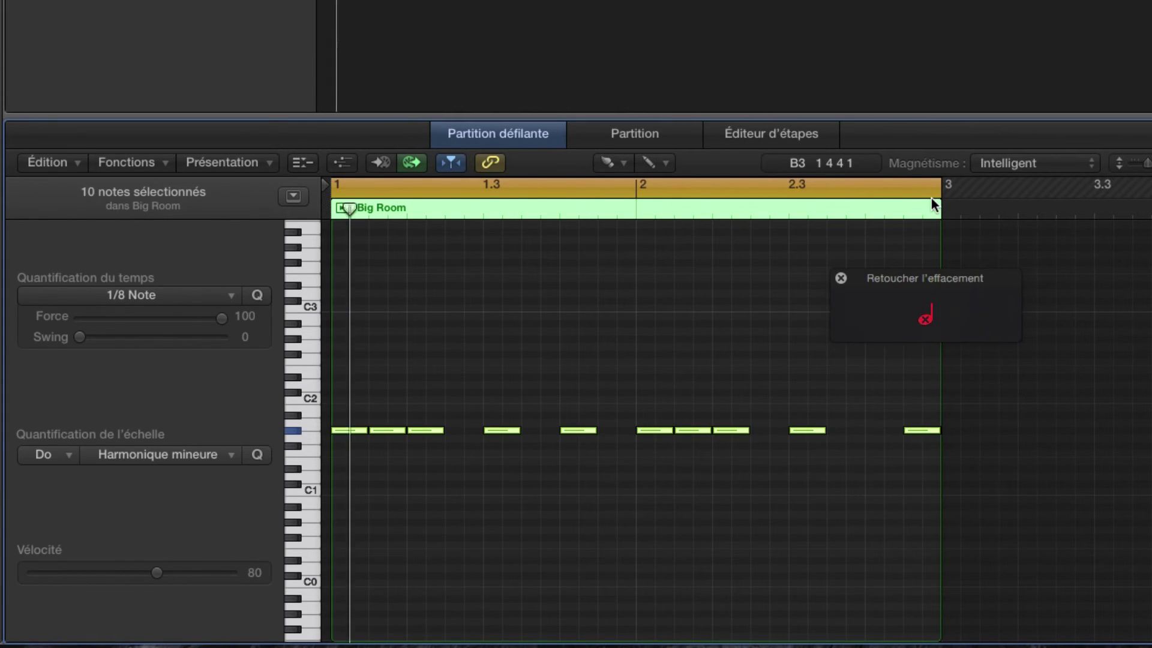
{"action": "key", "text": "Delete"}
{"action": "key", "text": "Delete"}
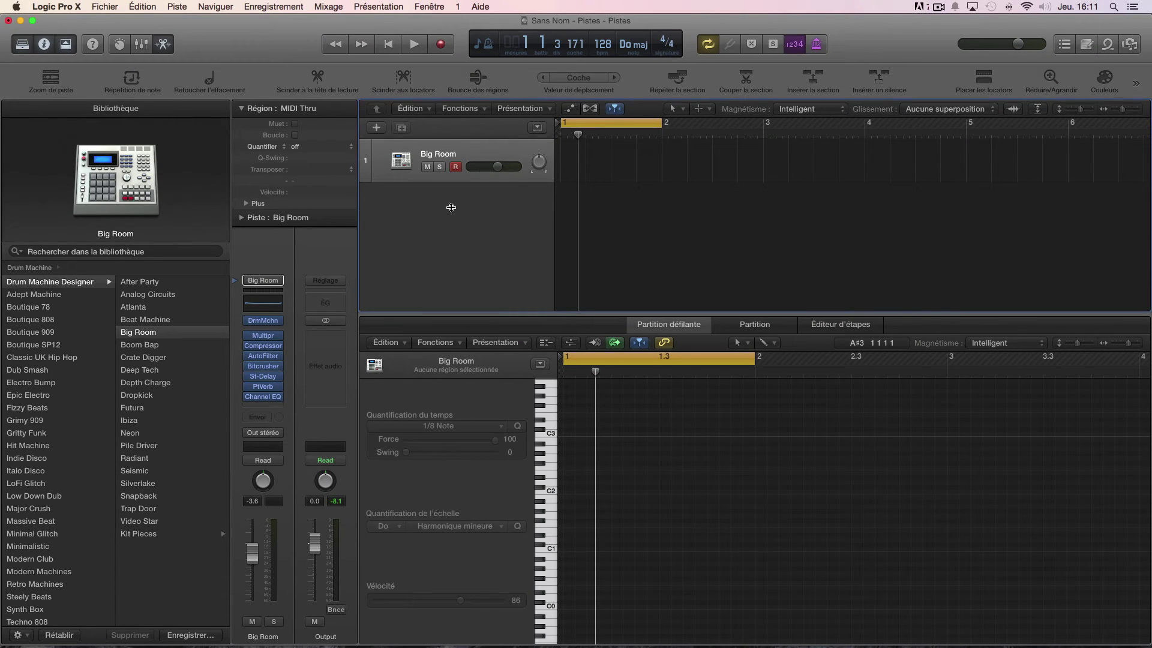
- Create a new software instrument track below Big Room and delete the Big Room track
{"action": "double_click", "coordinate": [433, 213]}
{"action": "left_click", "coordinate": [476, 154]}
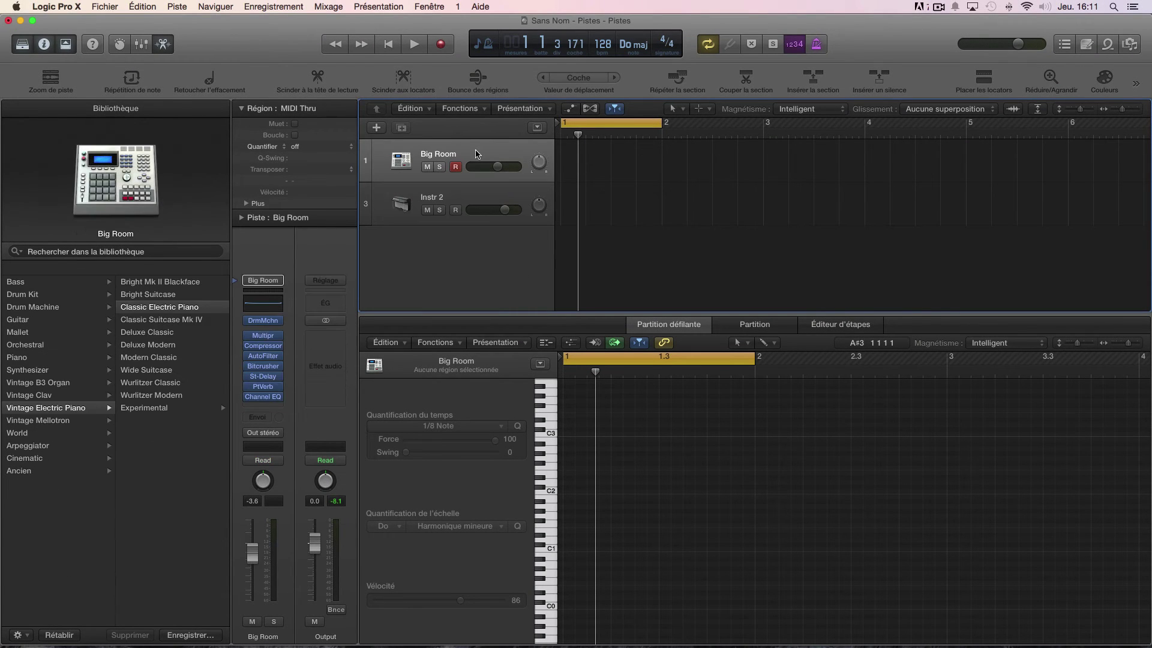
{"action": "key", "text": "super+BackSpace"}
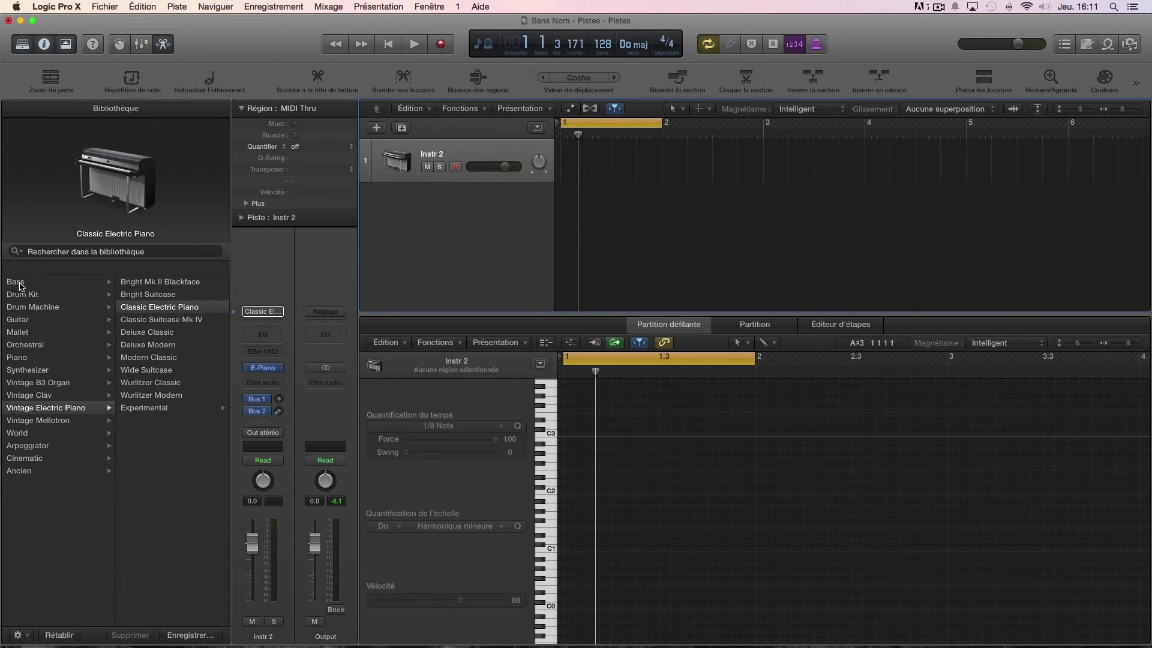
- Load the Funk Bass Blast patch from the Synthesizer Bass category onto the new instrument track
{"action": "left_click", "coordinate": [16, 282]}
{"action": "left_click", "coordinate": [33, 376]}
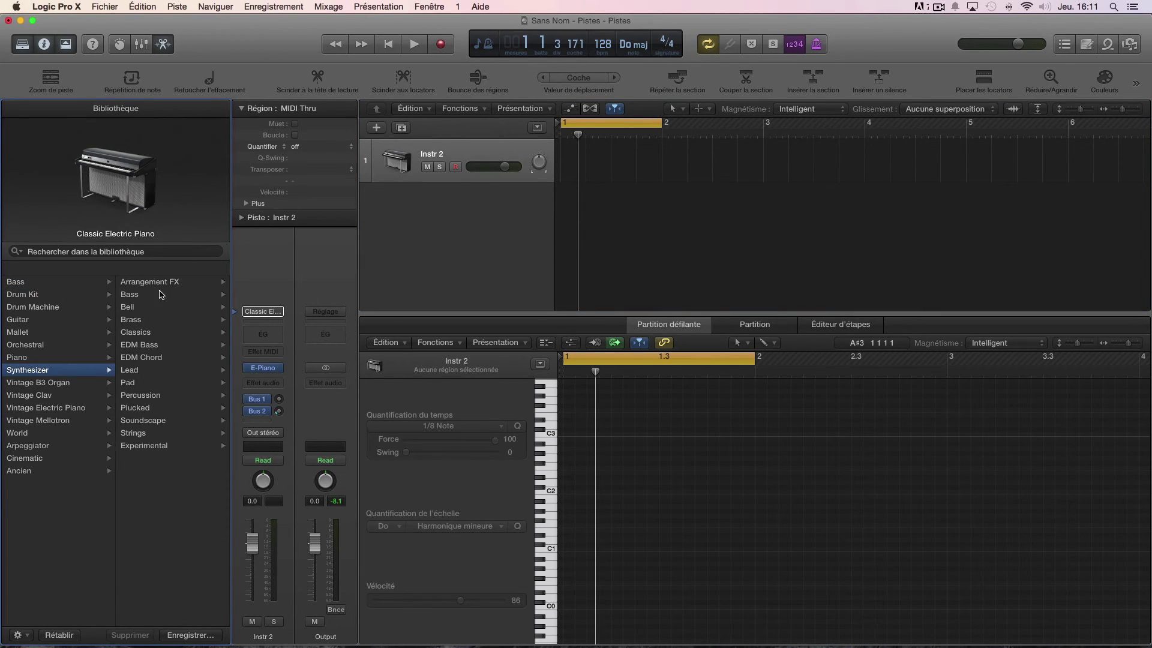
{"action": "left_click", "coordinate": [161, 294]}
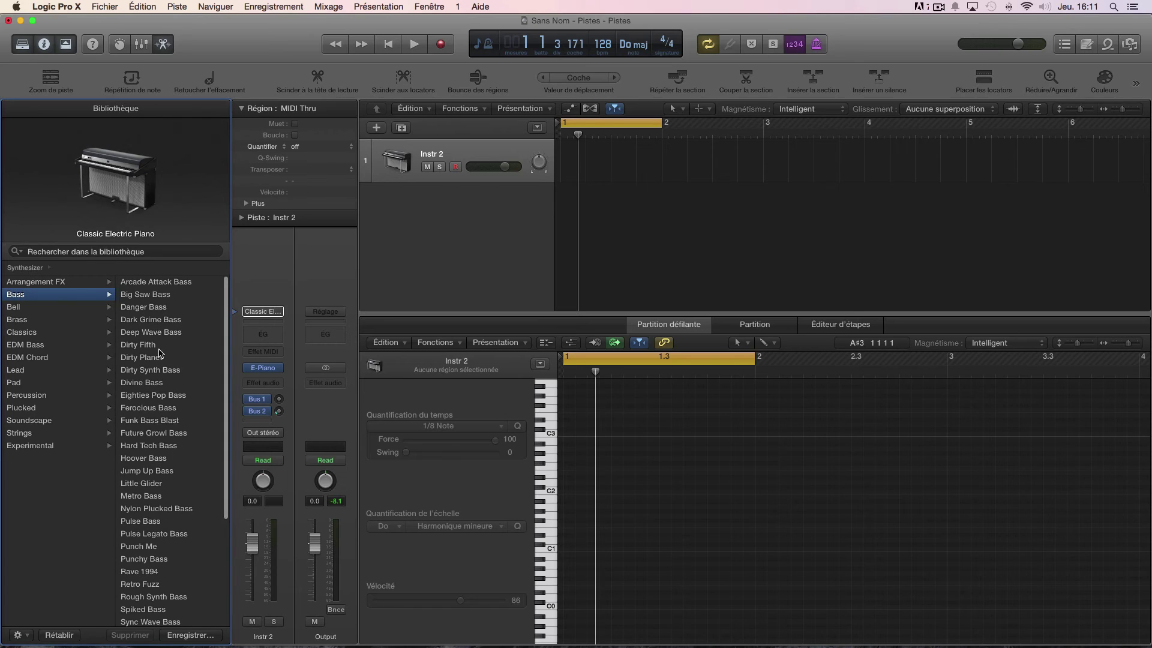
{"action": "left_click", "coordinate": [148, 419]}
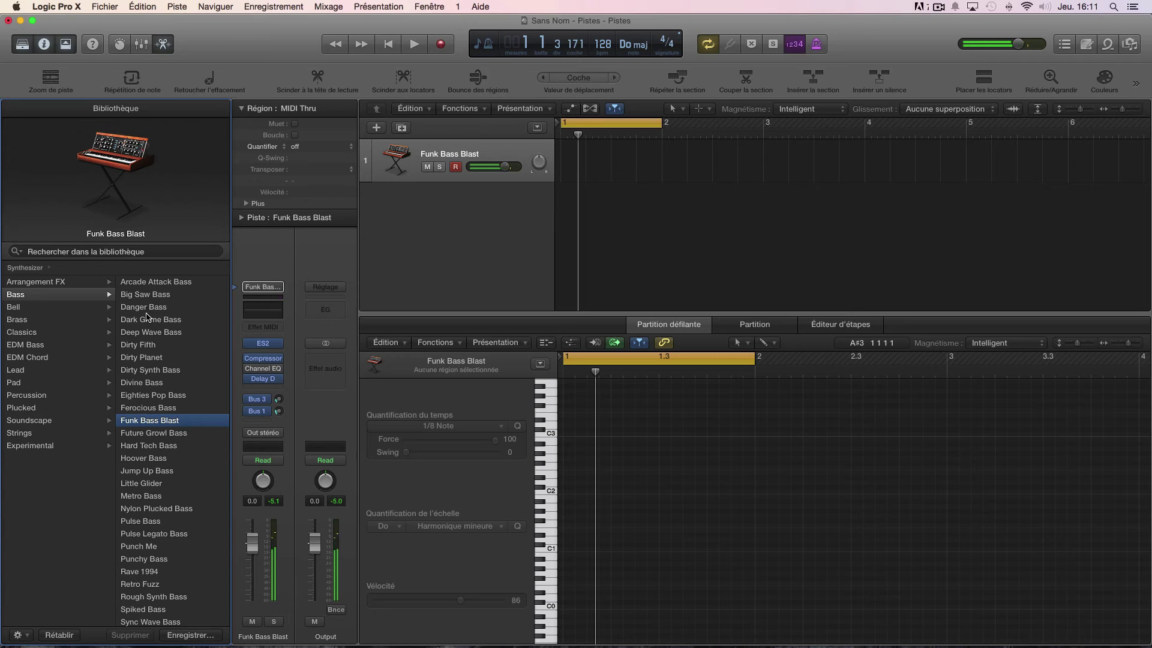
- Turn off cycle mode and record a two-bar bass riff on the Funk Bass Blast track starting at bar 1
{"action": "left_click", "coordinate": [708, 48]}
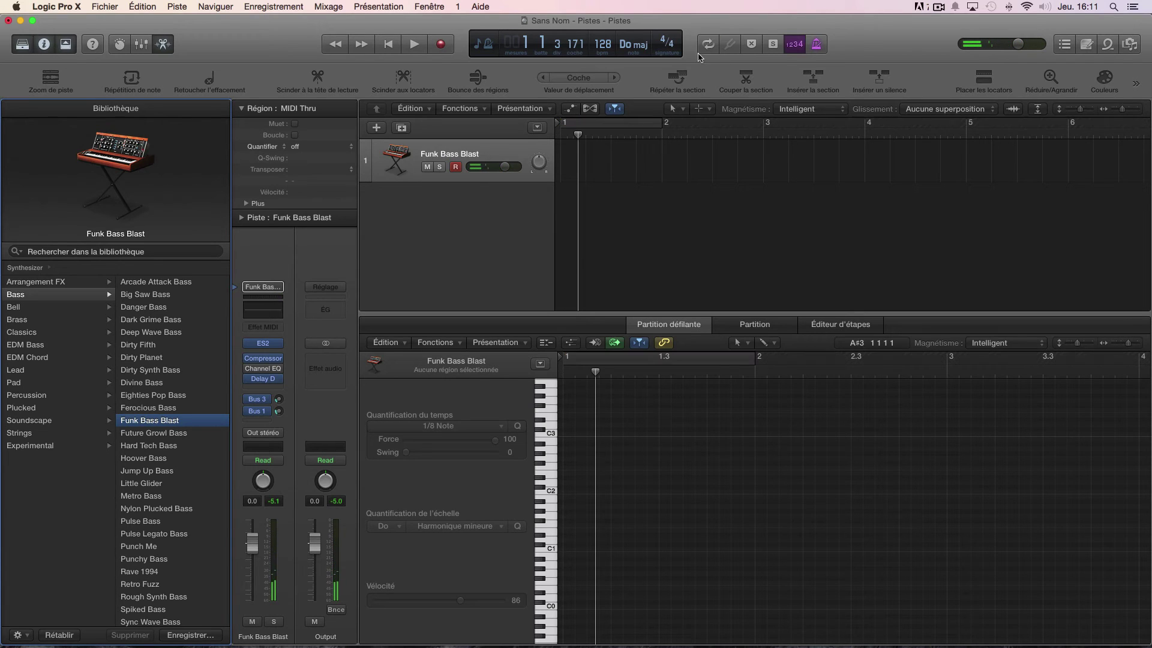
{"action": "key", "text": "space"}
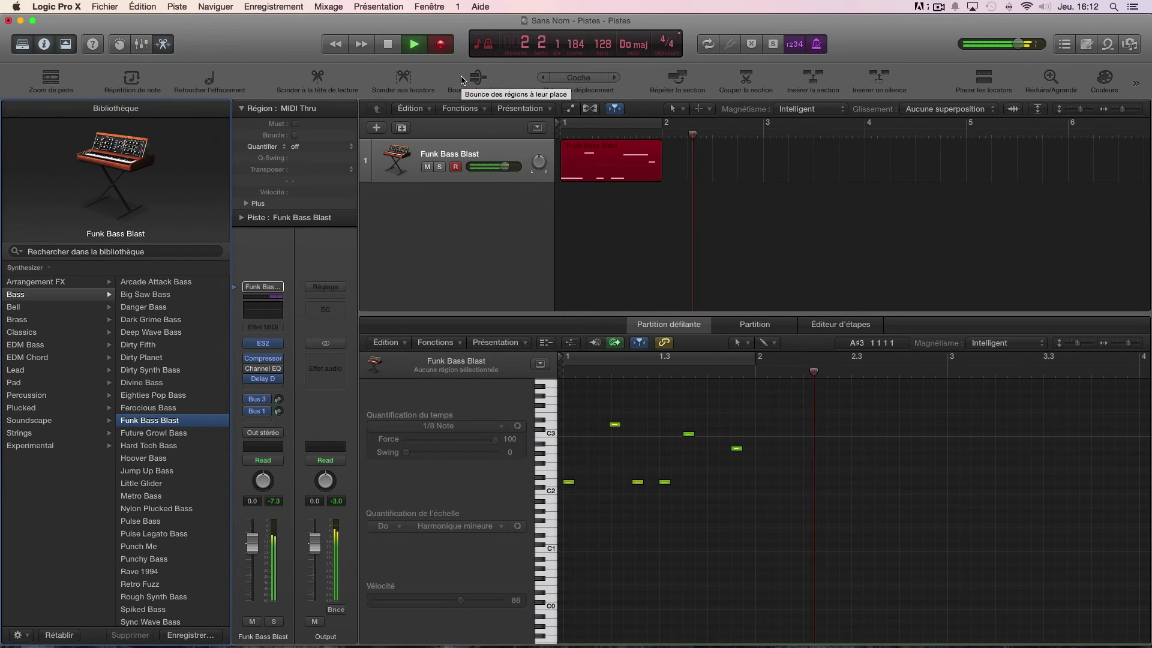
{"action": "key", "text": "space"}
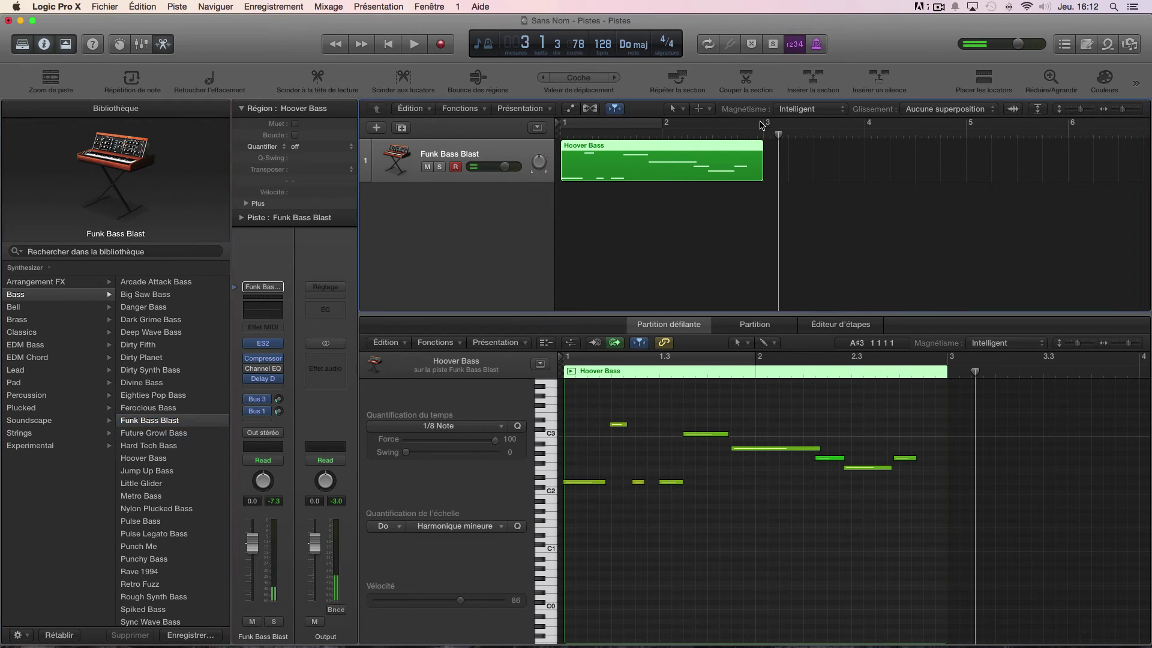
- Set the cycle range from bar 1 to bar 3, lengthen the riff's last note slightly, and listen to the result
{"action": "left_click_drag", "start_coordinate": [767, 124], "coordinate": [637, 142]}
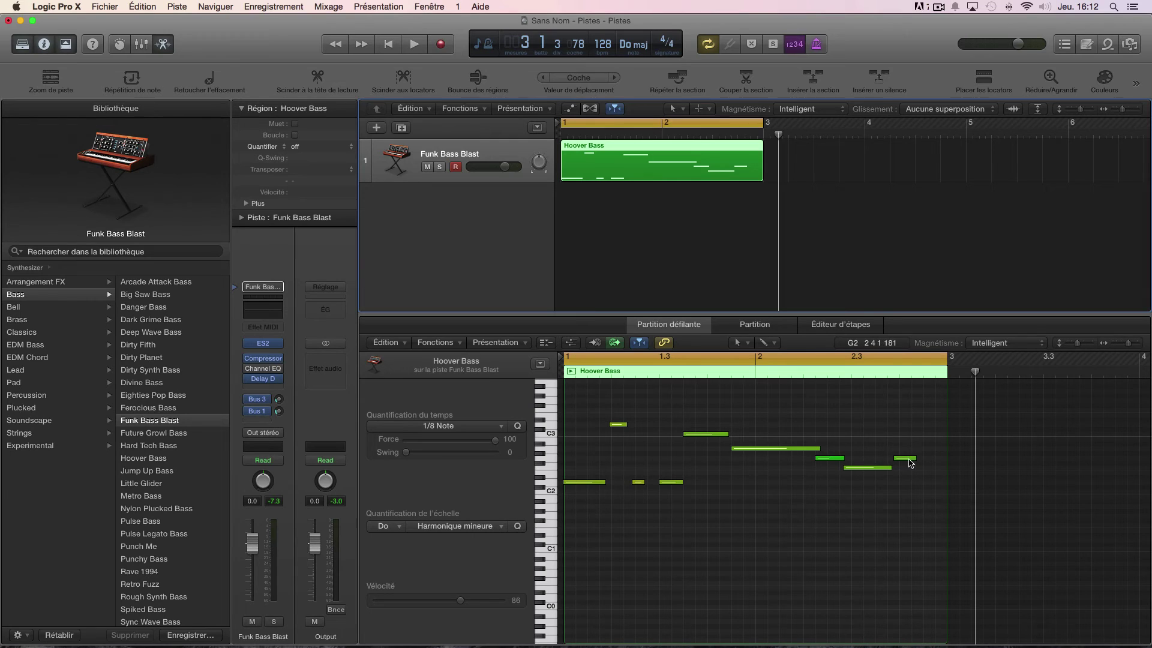
{"action": "left_click_drag", "start_coordinate": [914, 458], "coordinate": [934, 460]}
{"action": "key", "text": "space"}
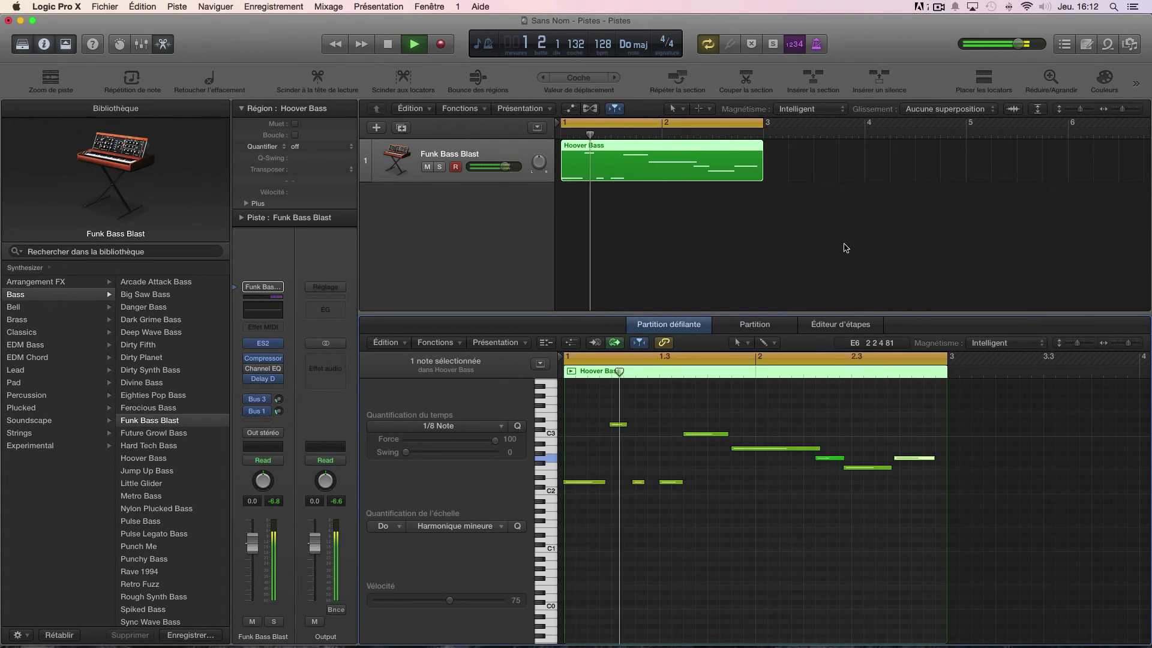
{"action": "key", "text": "space"}
- Listen to the start of the riff and select its first note in the piano roll
{"action": "left_click", "coordinate": [585, 484]}
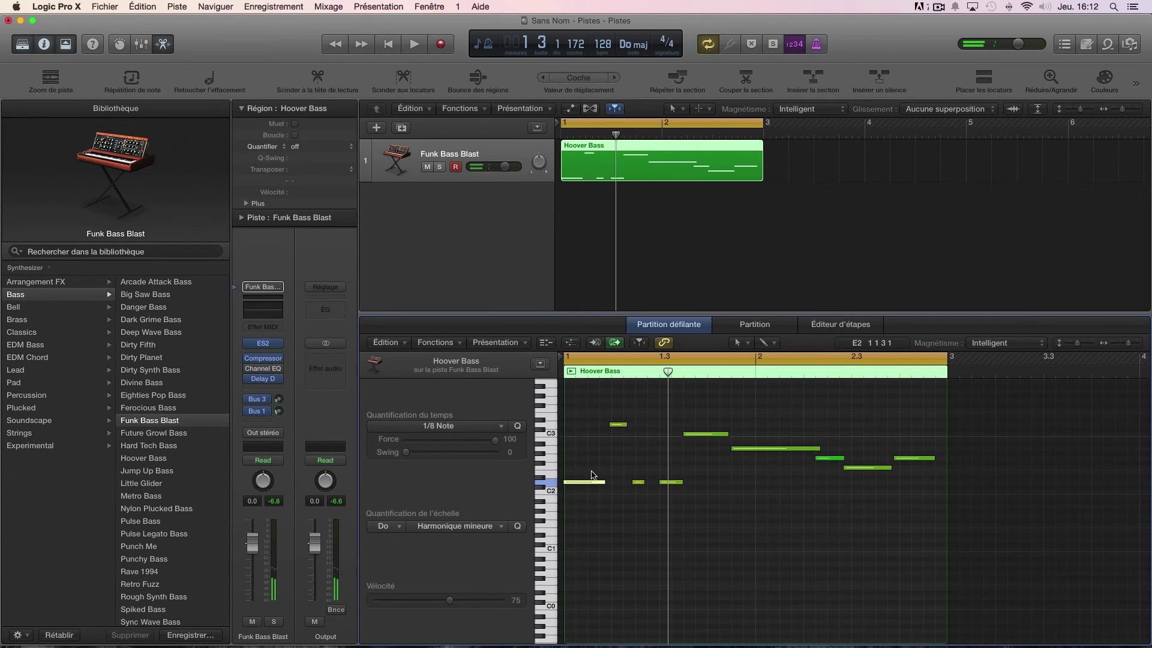
{"action": "key", "text": "space"}
{"action": "key", "text": "space"}
{"action": "left_click", "coordinate": [587, 483]}
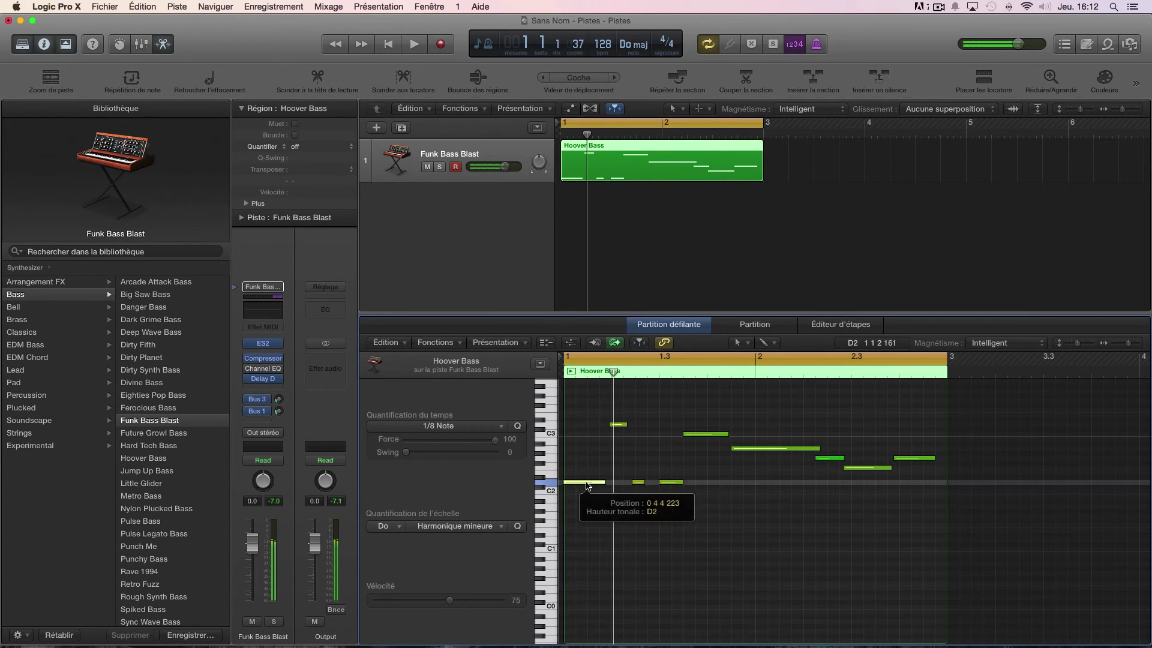
{"action": "left_click", "coordinate": [577, 487]}
{"action": "left_click", "coordinate": [578, 483]}
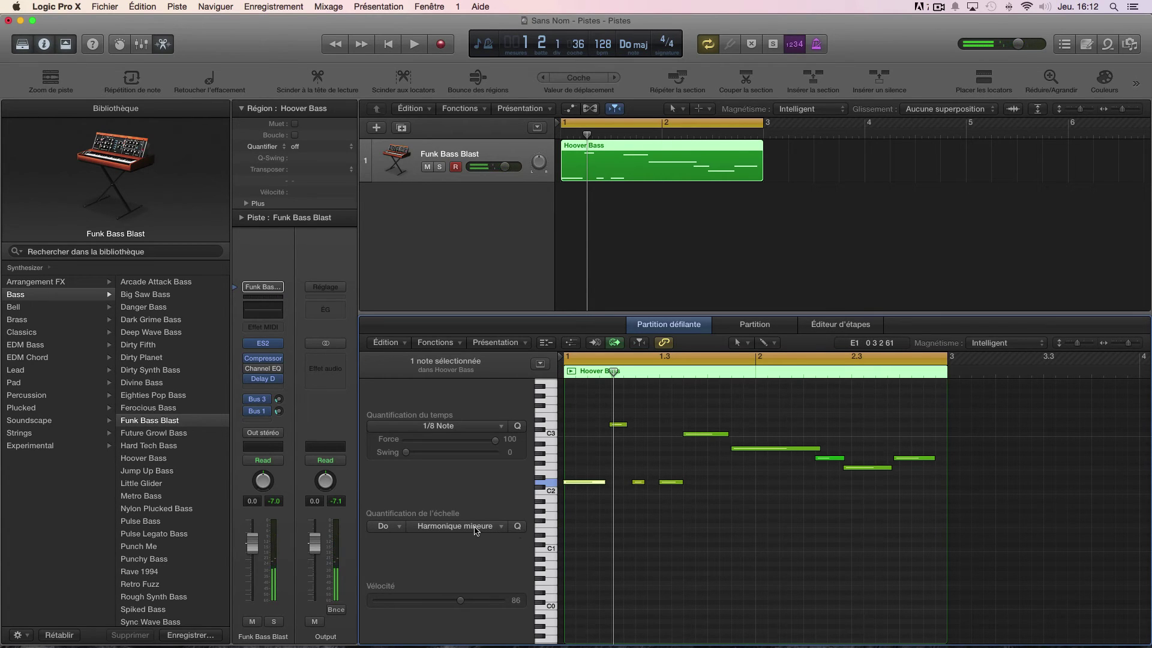
- Set the scale quantization to Majeur and its root note to Off
{"action": "left_click", "coordinate": [426, 531]}
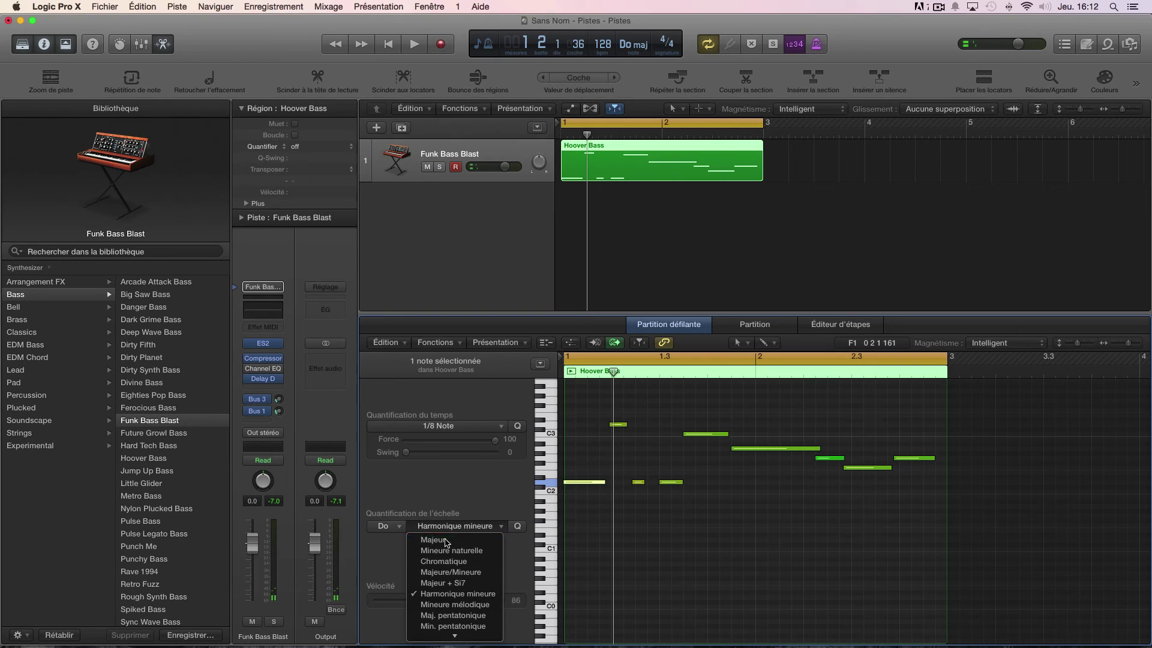
{"action": "left_click", "coordinate": [447, 540]}
{"action": "left_click", "coordinate": [395, 526]}
{"action": "left_click", "coordinate": [400, 540]}
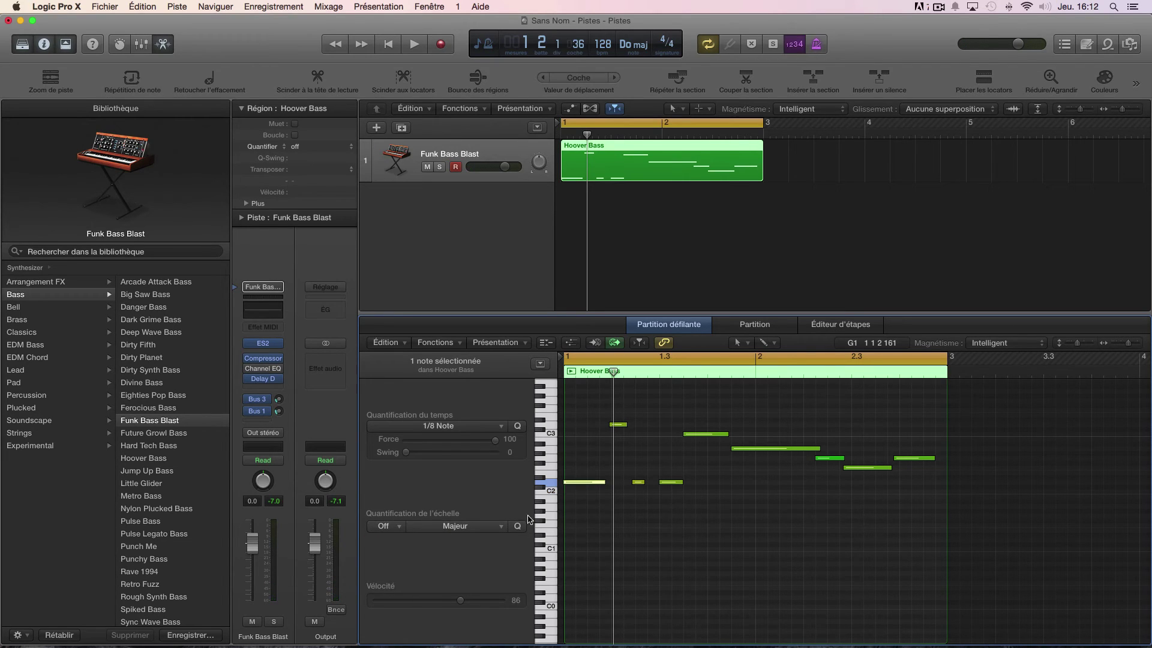
- Apply 1/8 Note time quantization to the selected first note and deselect it
{"action": "left_click", "coordinate": [487, 429]}
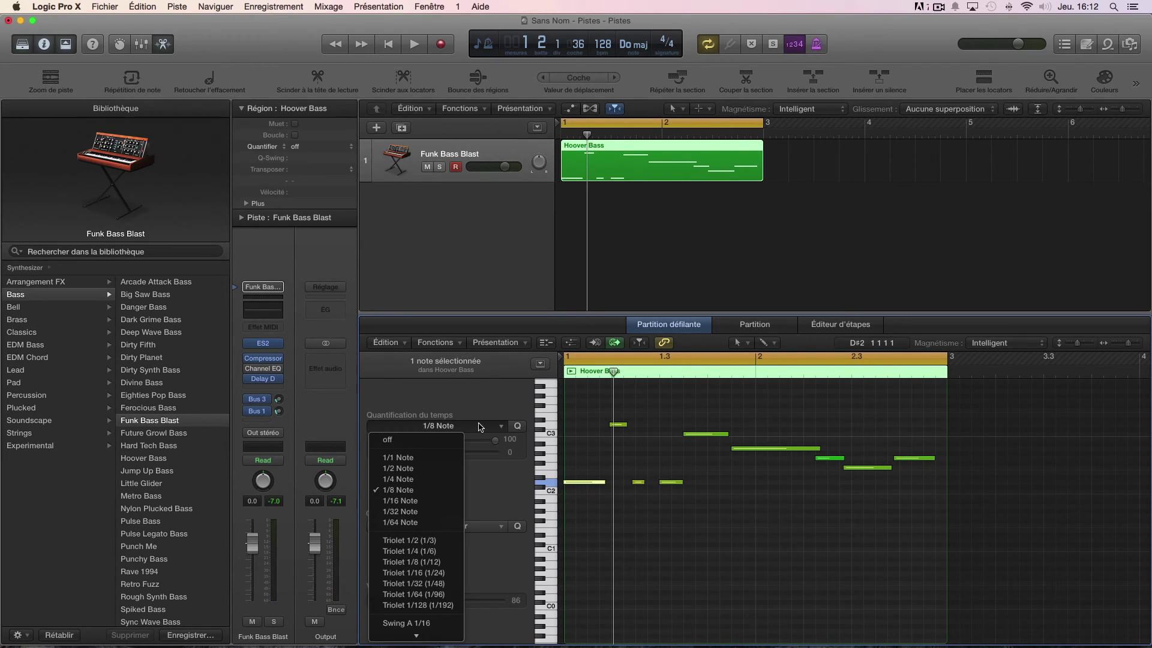
{"action": "left_click", "coordinate": [436, 490]}
{"action": "left_click", "coordinate": [598, 516]}
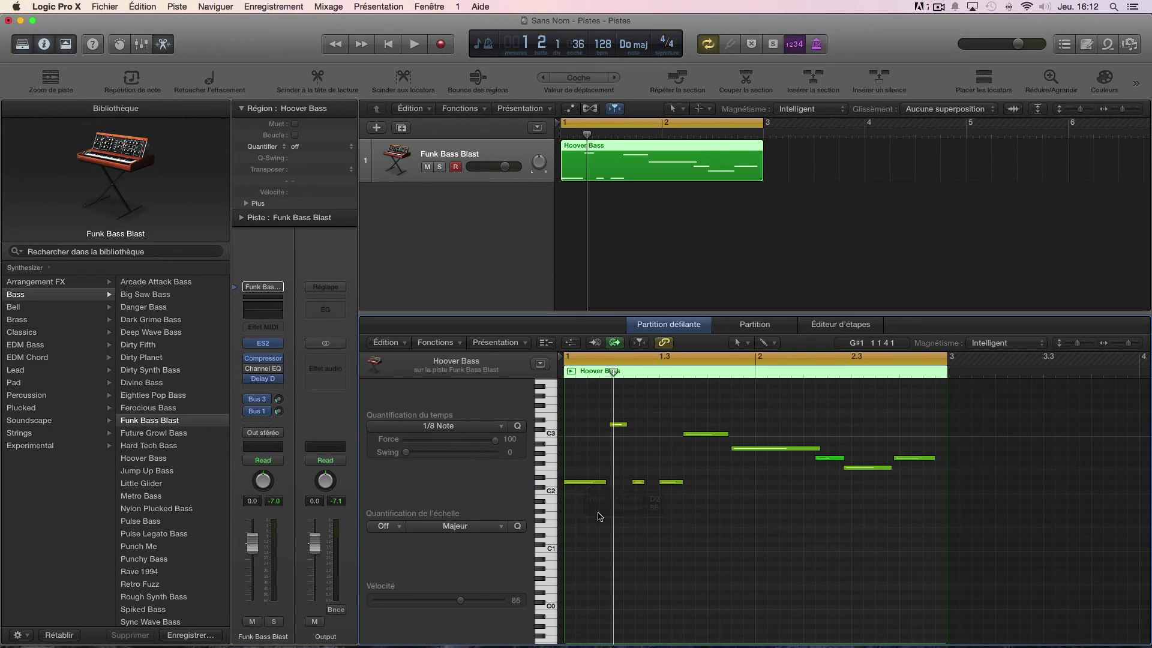
- Play the riff and lengthen its last note to the end of the region at bar 3
{"action": "key", "text": "space"}
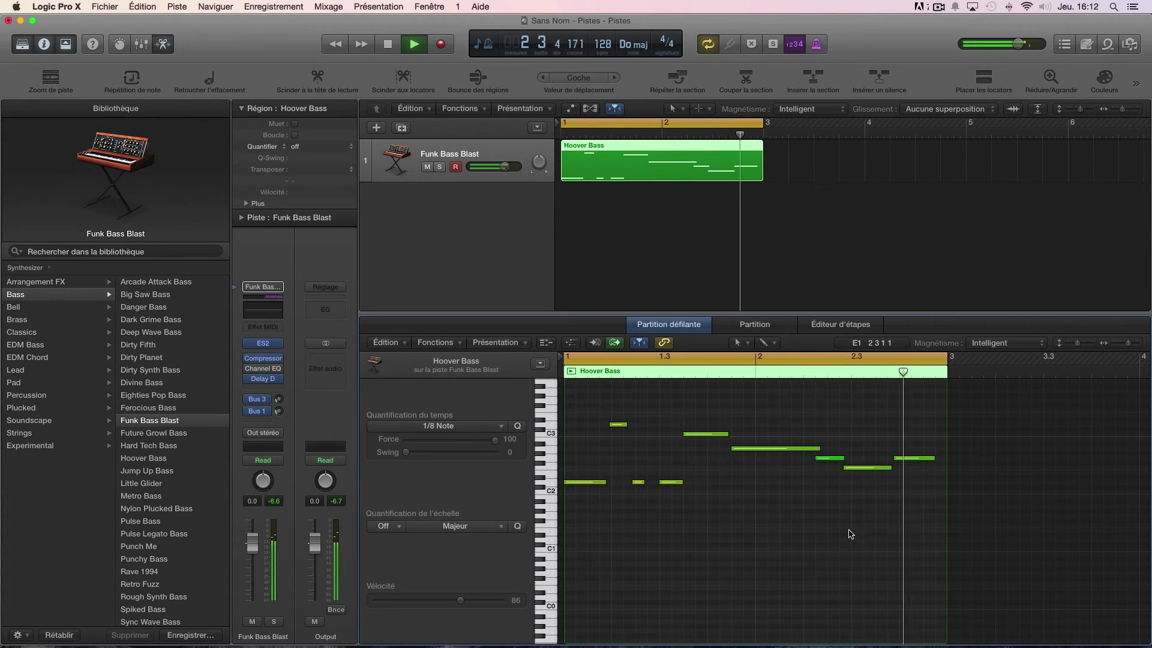
{"action": "left_click_drag", "start_coordinate": [934, 458], "coordinate": [946, 459]}
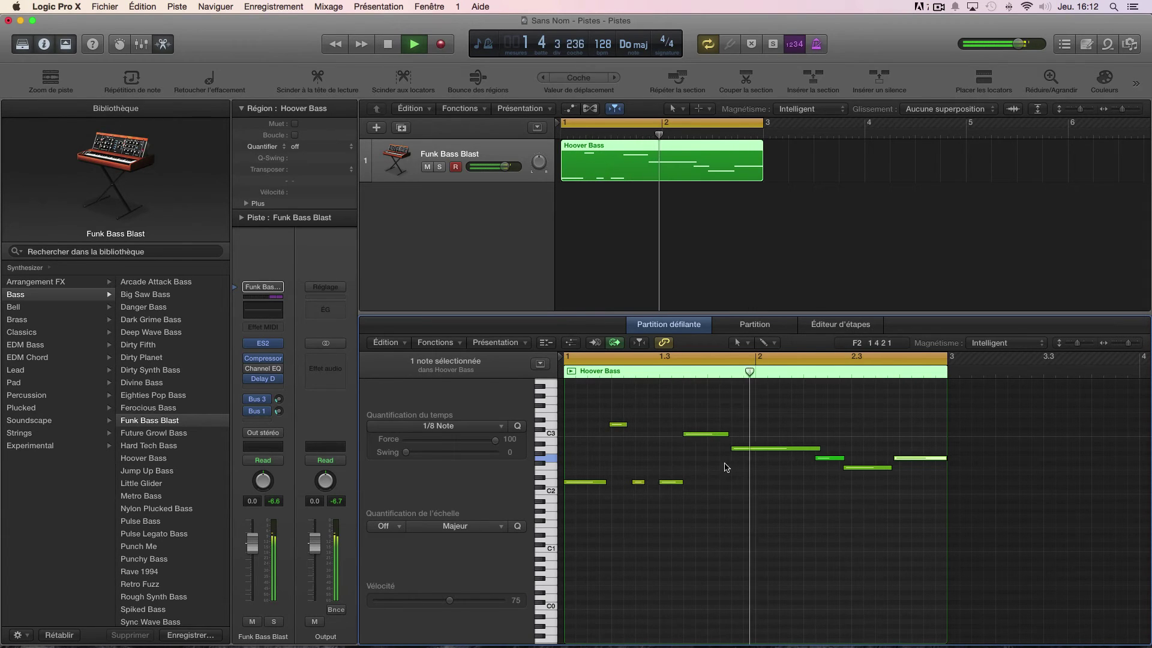
{"action": "key", "text": "space"}
- Select all notes of the riff and switch the region's quantization mode to Quantification intelligente
{"action": "left_click_drag", "start_coordinate": [583, 390], "coordinate": [909, 535]}
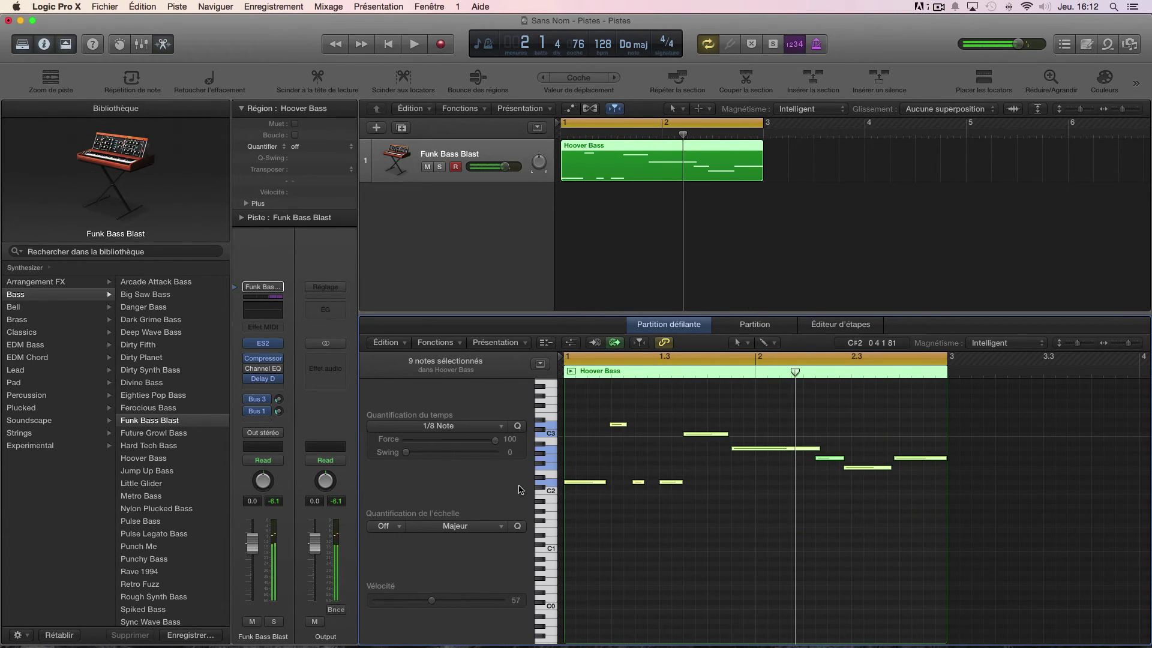
{"action": "left_click", "coordinate": [295, 147]}
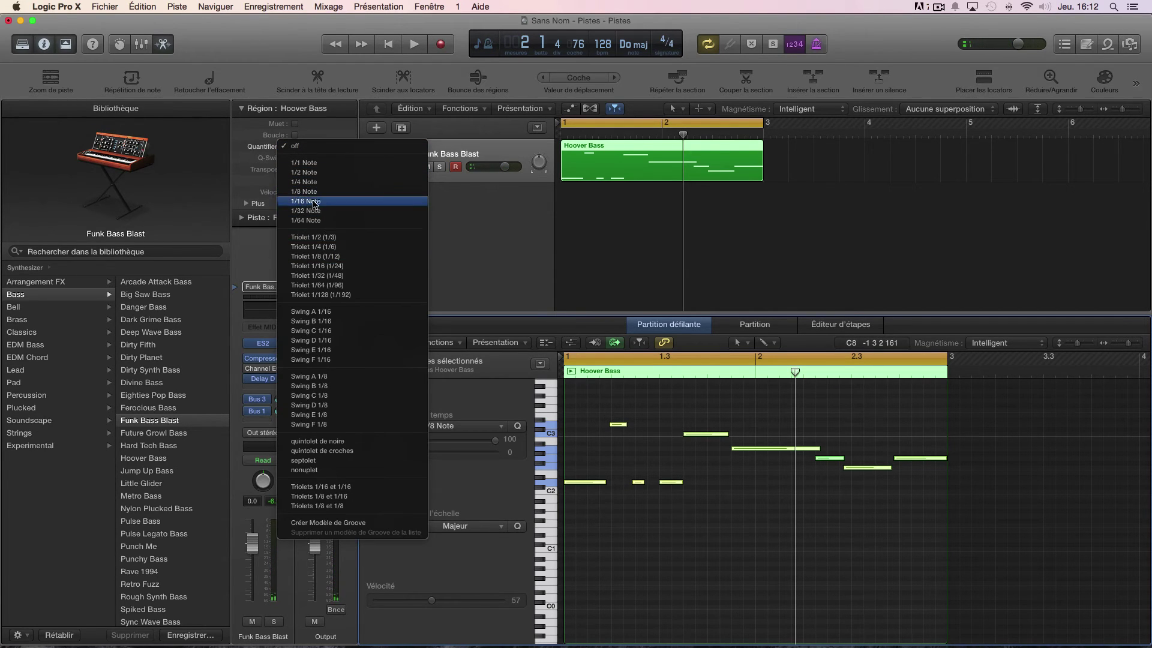
{"action": "left_click", "coordinate": [264, 148]}
{"action": "left_click", "coordinate": [265, 149]}
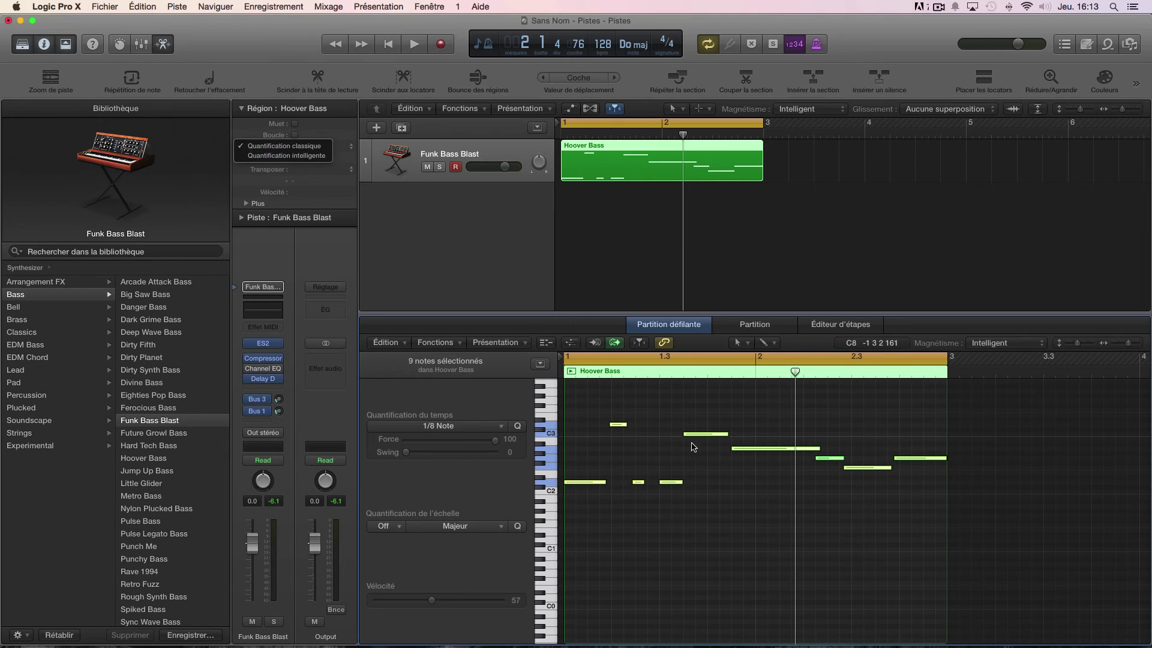
{"action": "left_click", "coordinate": [300, 156]}
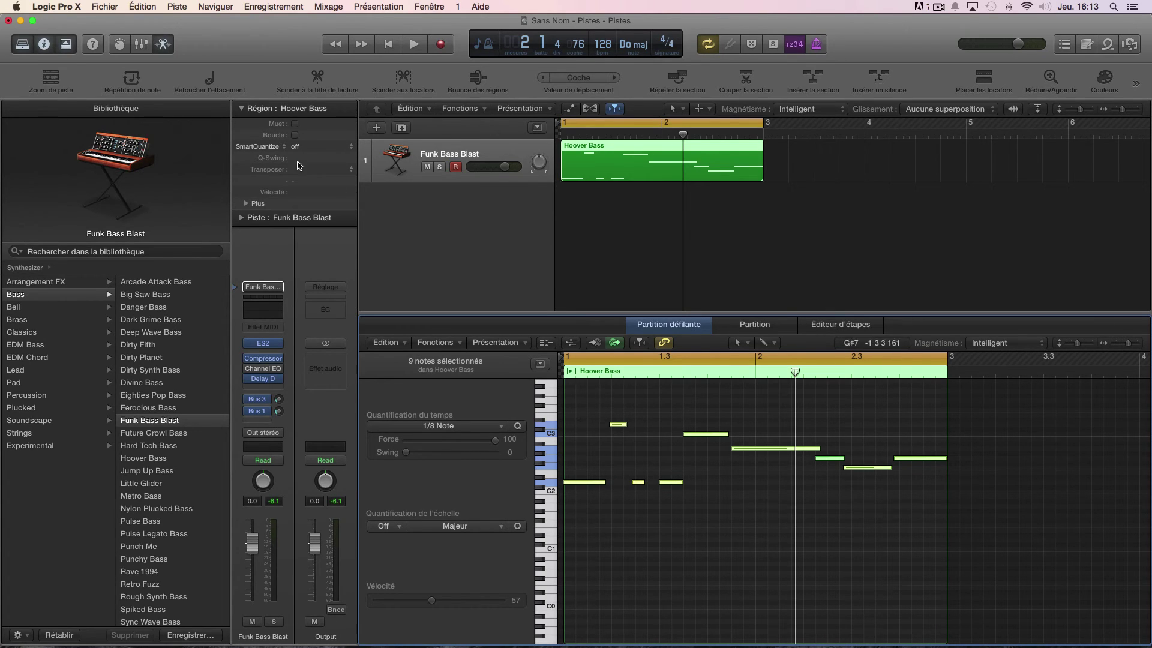
- Set the region's smart quantization to 1/16 Note and play the riff to hear it
{"action": "left_click", "coordinate": [296, 147]}
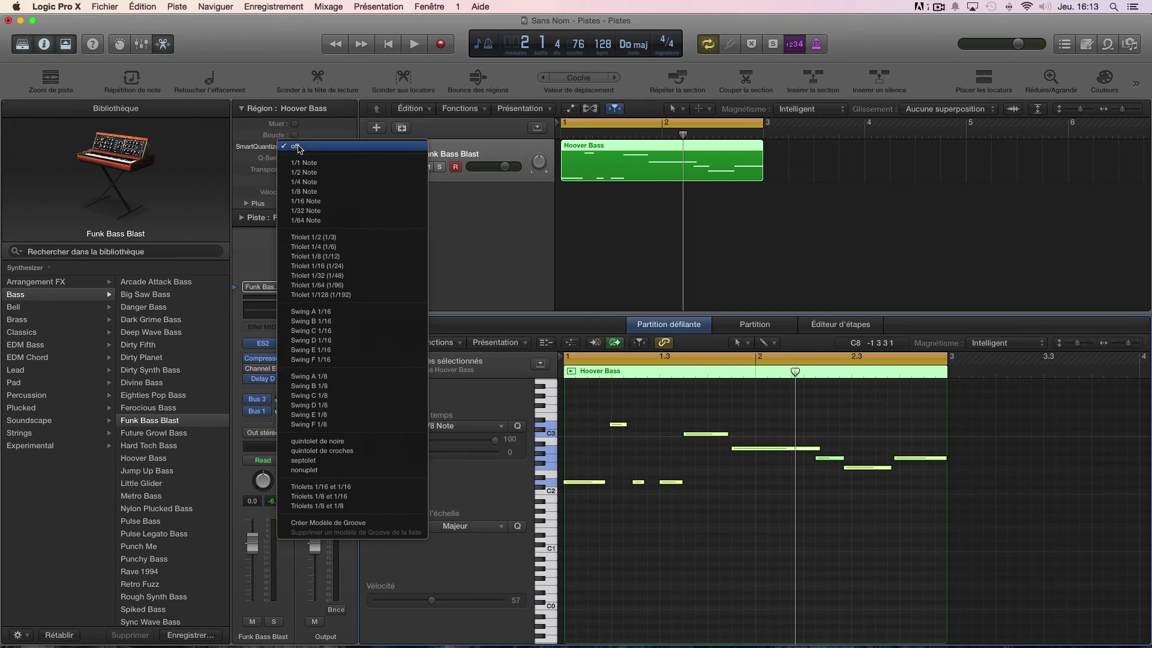
{"action": "left_click", "coordinate": [312, 202]}
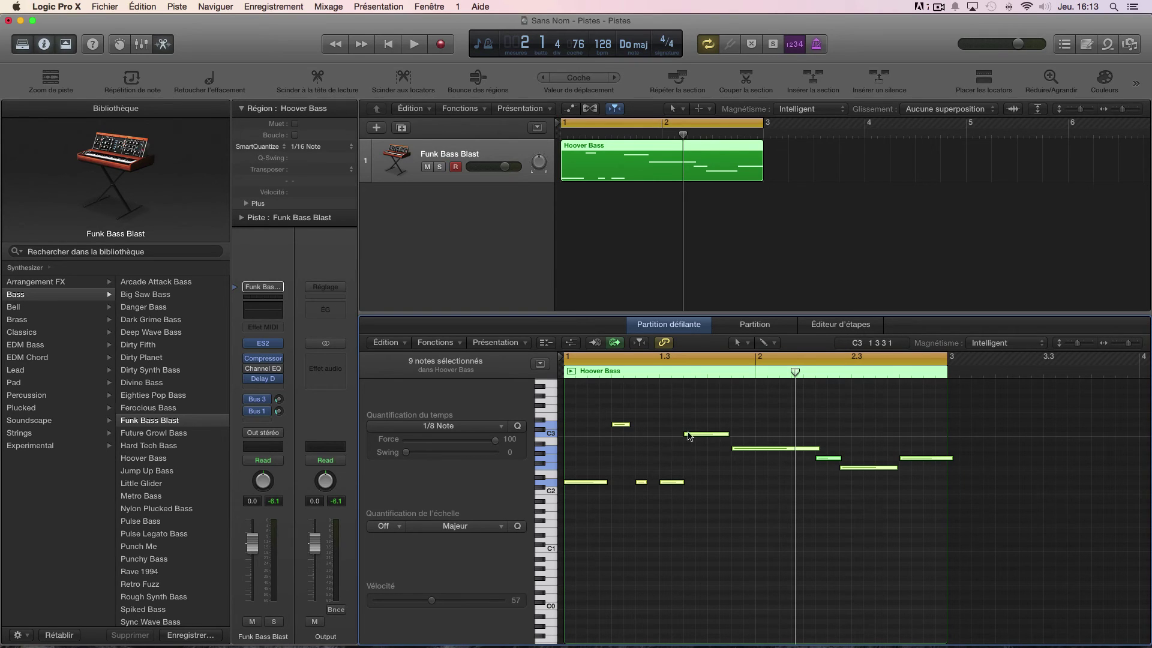
{"action": "key", "text": "space"}
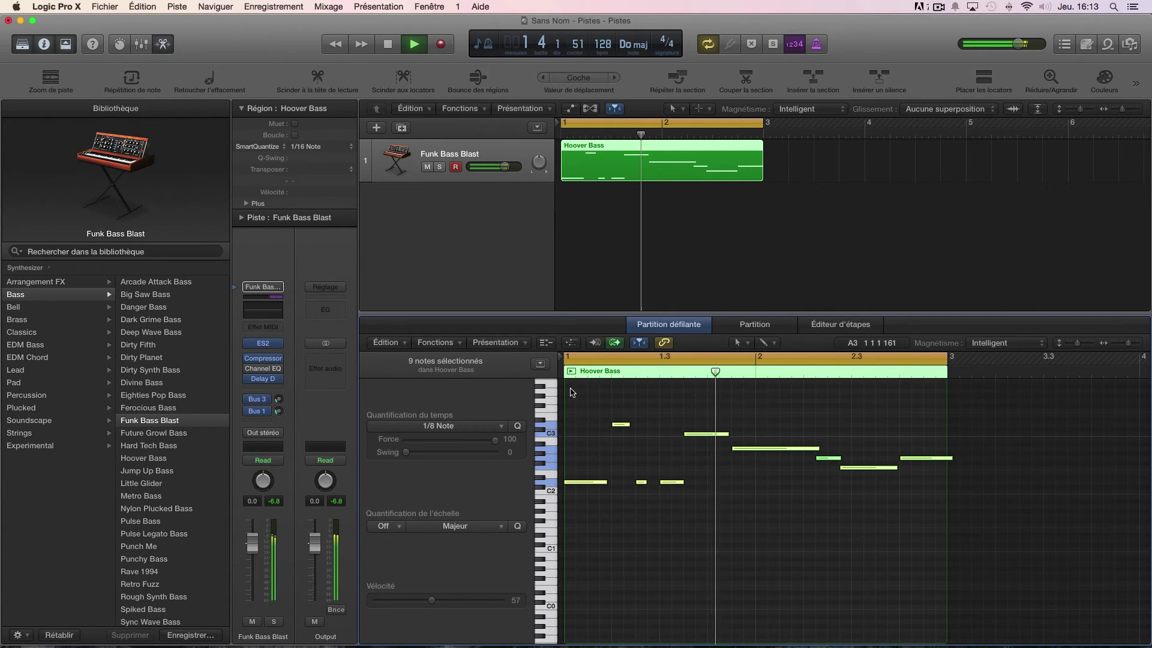
- Set the region's quantization to 1/32 Note and compare classic with smart mode during playback, finishing on smart
{"action": "left_click", "coordinate": [303, 147]}
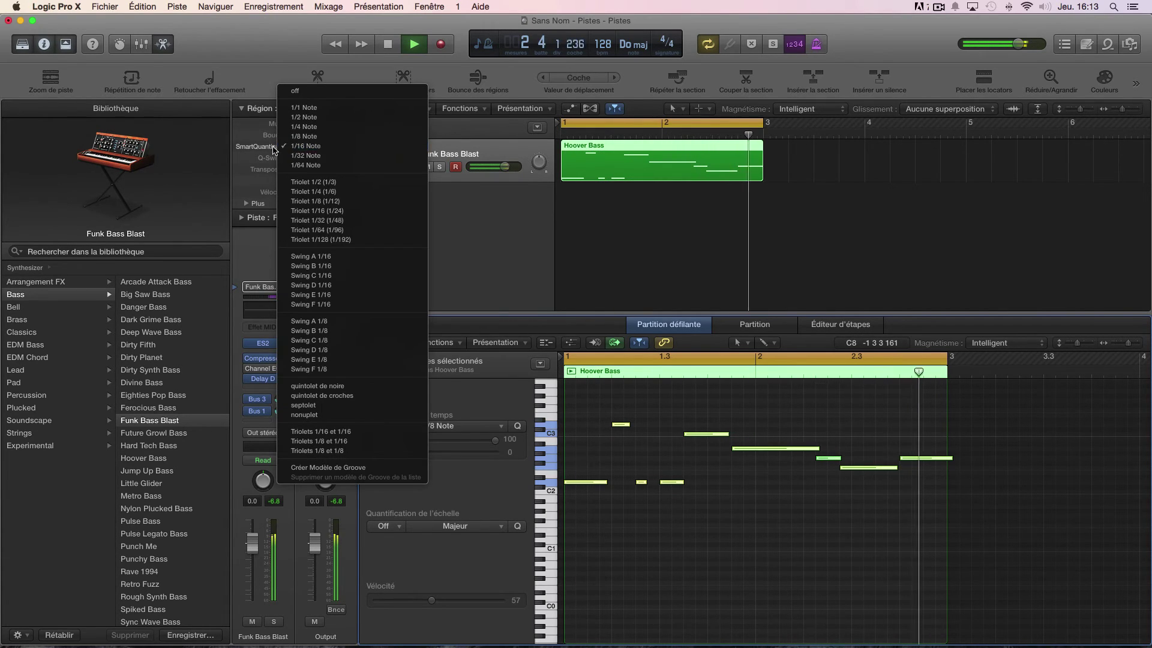
{"action": "left_click", "coordinate": [303, 147]}
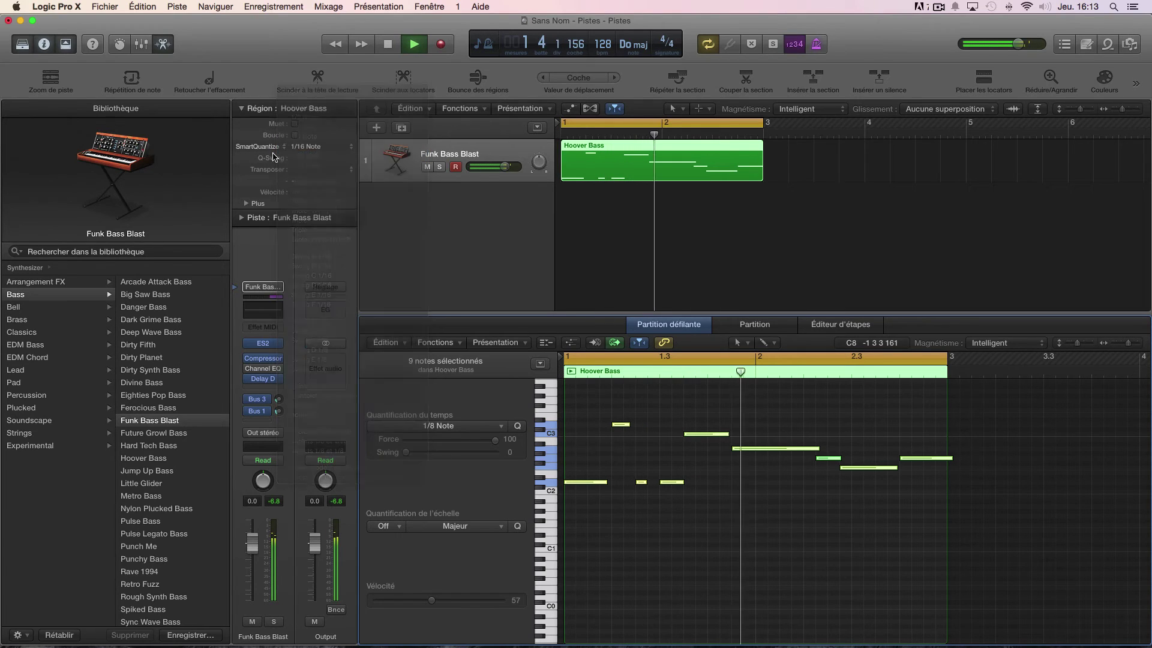
{"action": "left_click", "coordinate": [268, 149]}
{"action": "left_click", "coordinate": [272, 136]}
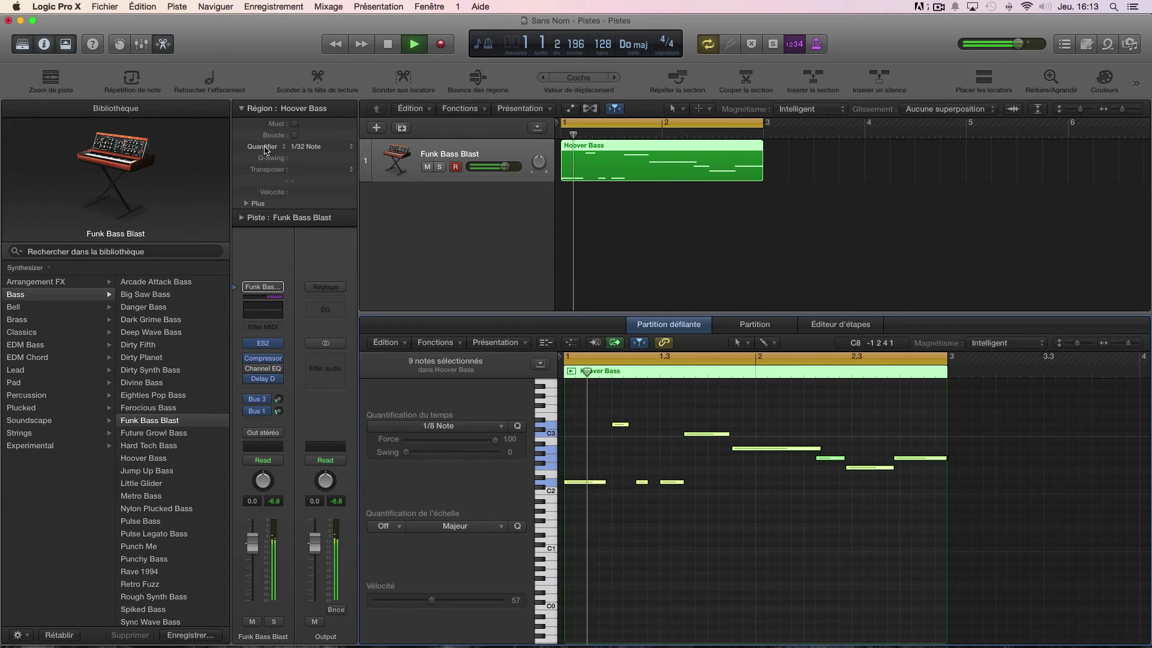
{"action": "left_click", "coordinate": [268, 148]}
{"action": "left_click", "coordinate": [268, 155]}
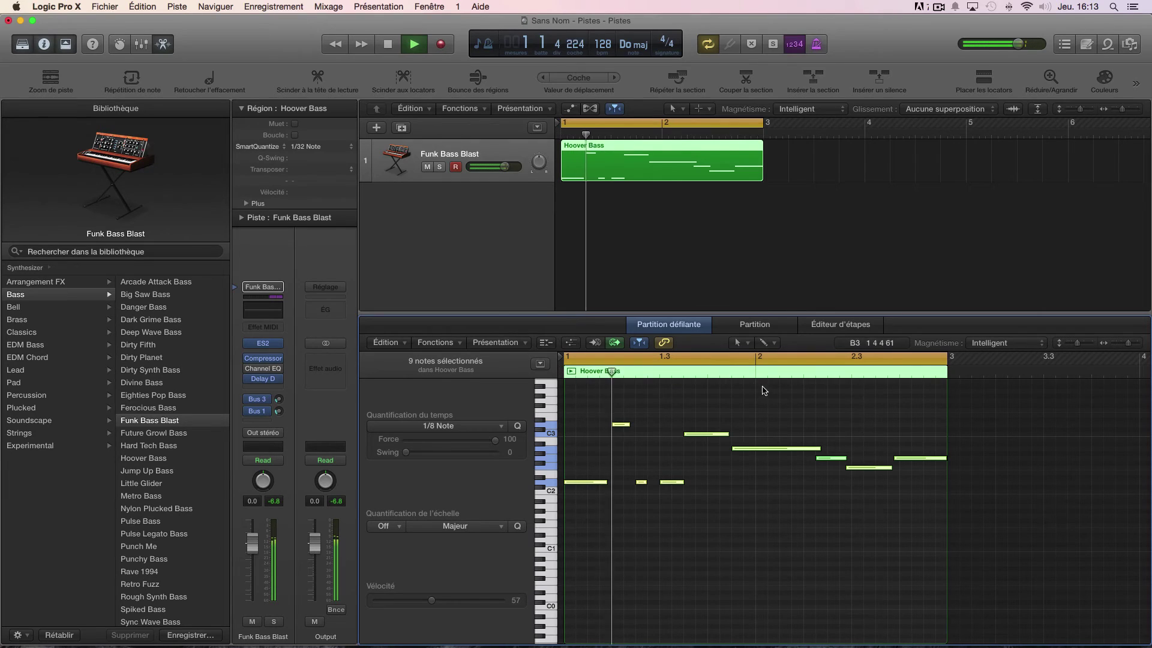
{"action": "key", "text": "space"}
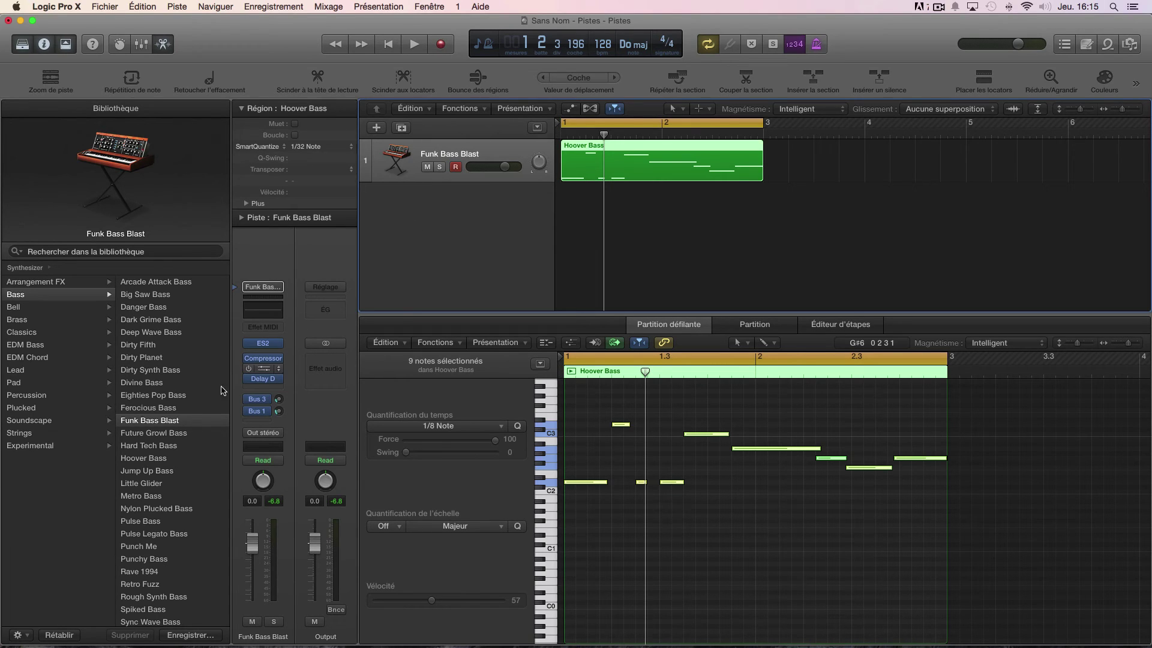
- Replace the track's ES2 instrument with Retro Synth and switch its oscillator to Table
{"action": "left_click", "coordinate": [278, 346]}
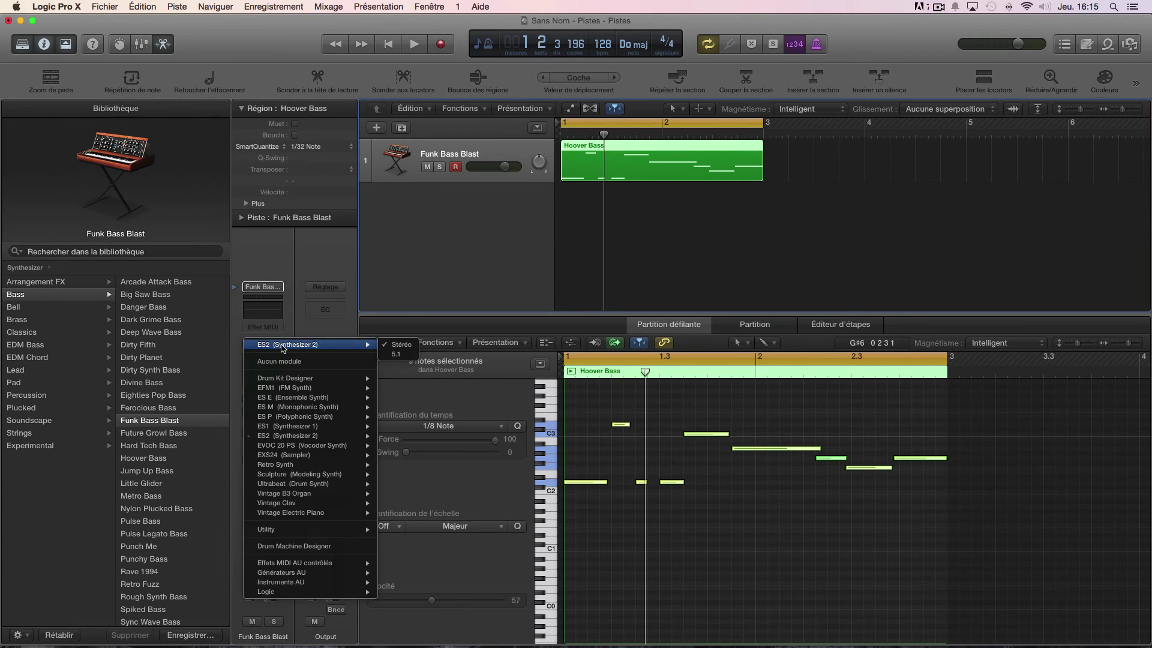
{"action": "mouse_move", "coordinate": [330, 465]}
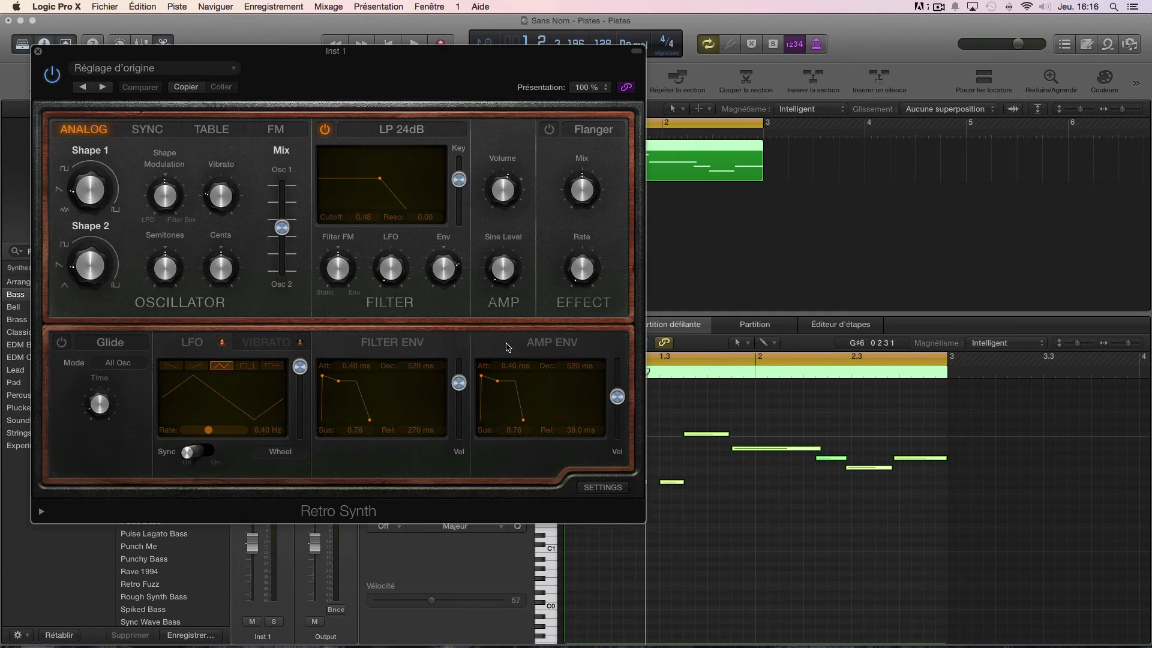
{"action": "left_click_drag", "start_coordinate": [363, 64], "coordinate": [520, 68]}
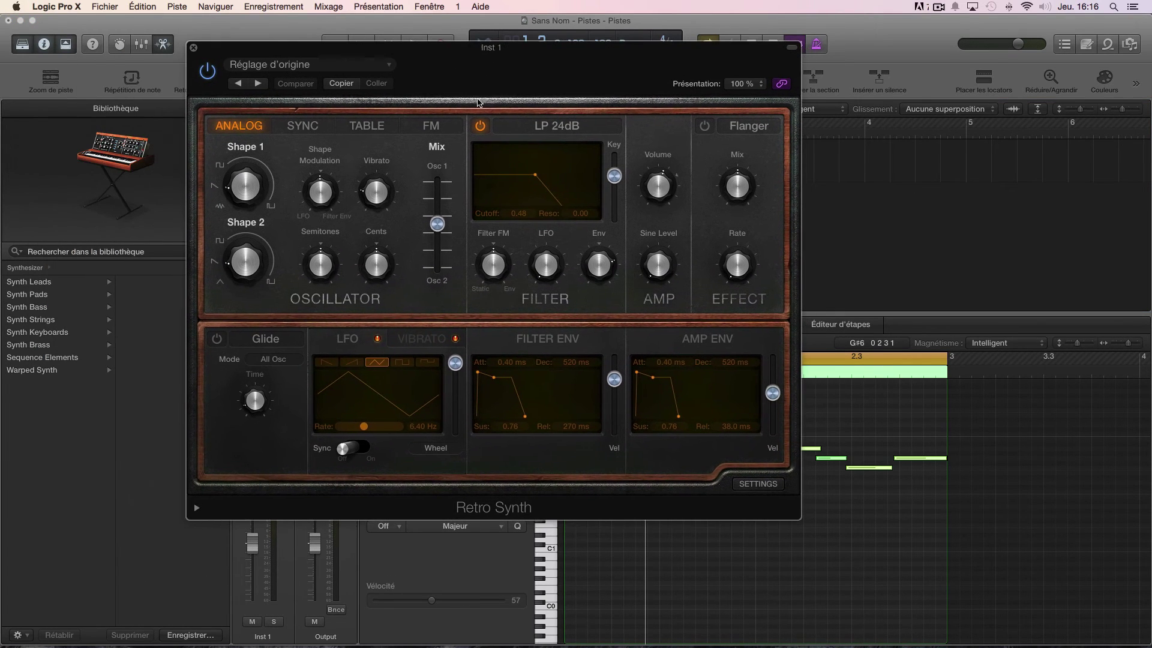
{"action": "left_click", "coordinate": [367, 127]}
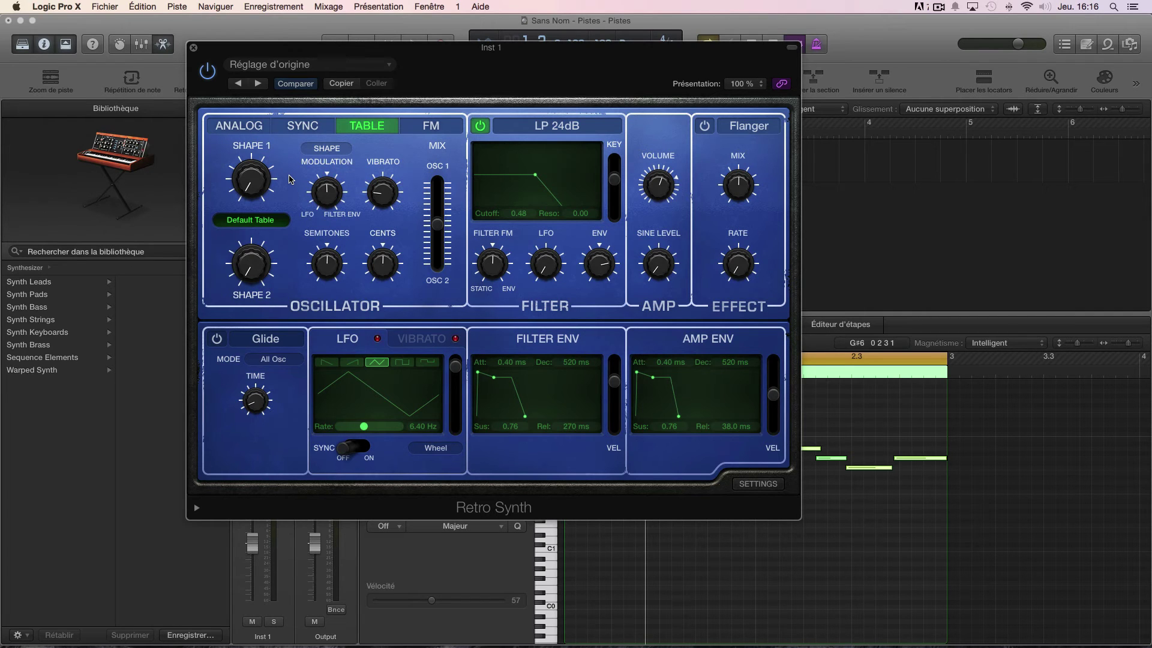
- Check the Retro Synth wavetable options, then switch to Finder and place the FX samples window beside the synth
{"action": "left_click", "coordinate": [251, 219]}
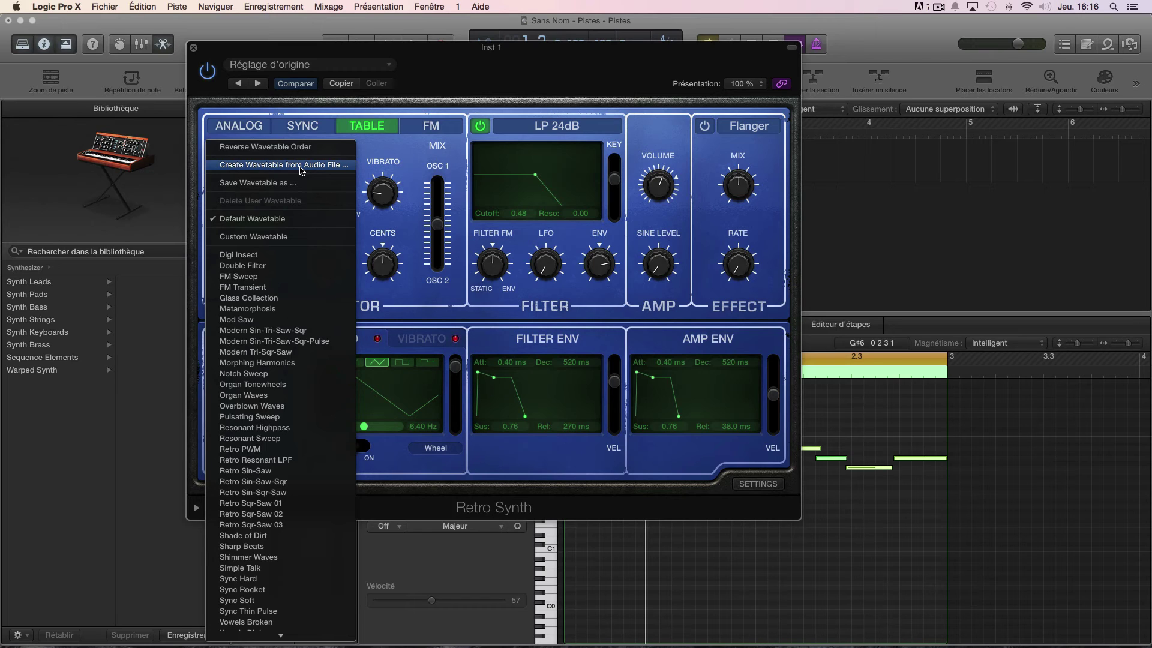
{"action": "left_click", "coordinate": [451, 65]}
{"action": "key", "text": "super+Tab"}
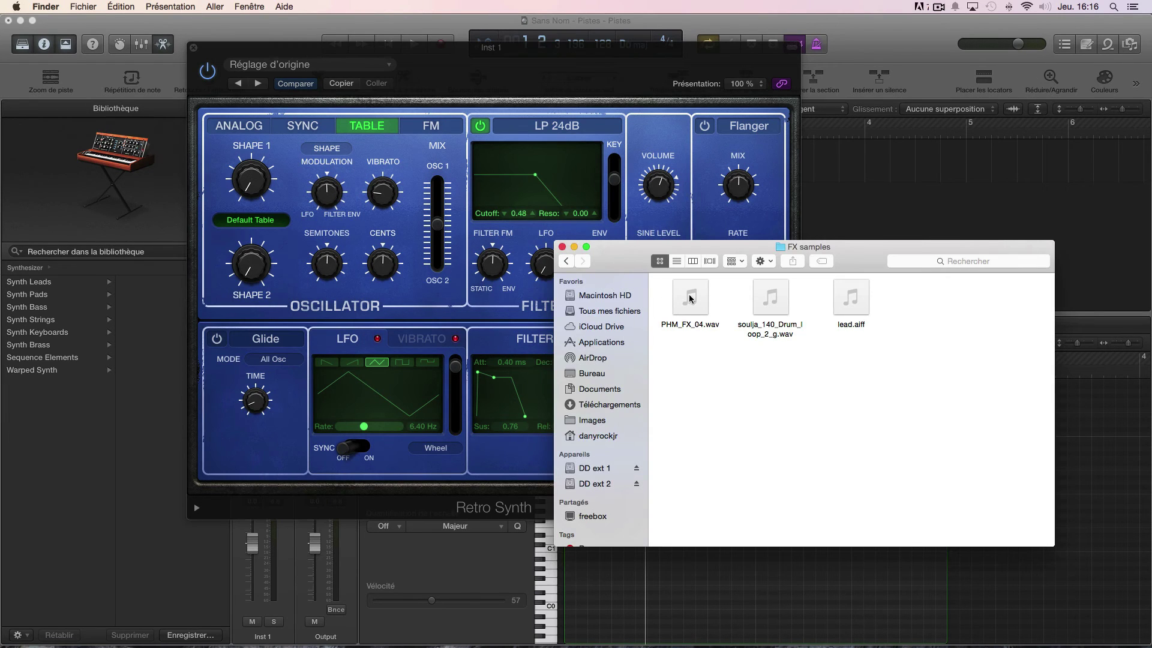
{"action": "left_click_drag", "start_coordinate": [751, 253], "coordinate": [820, 198]}
- Preview PHM_FX_04.wav and try to create a Retro Synth wavetable from it
{"action": "left_click", "coordinate": [759, 242]}
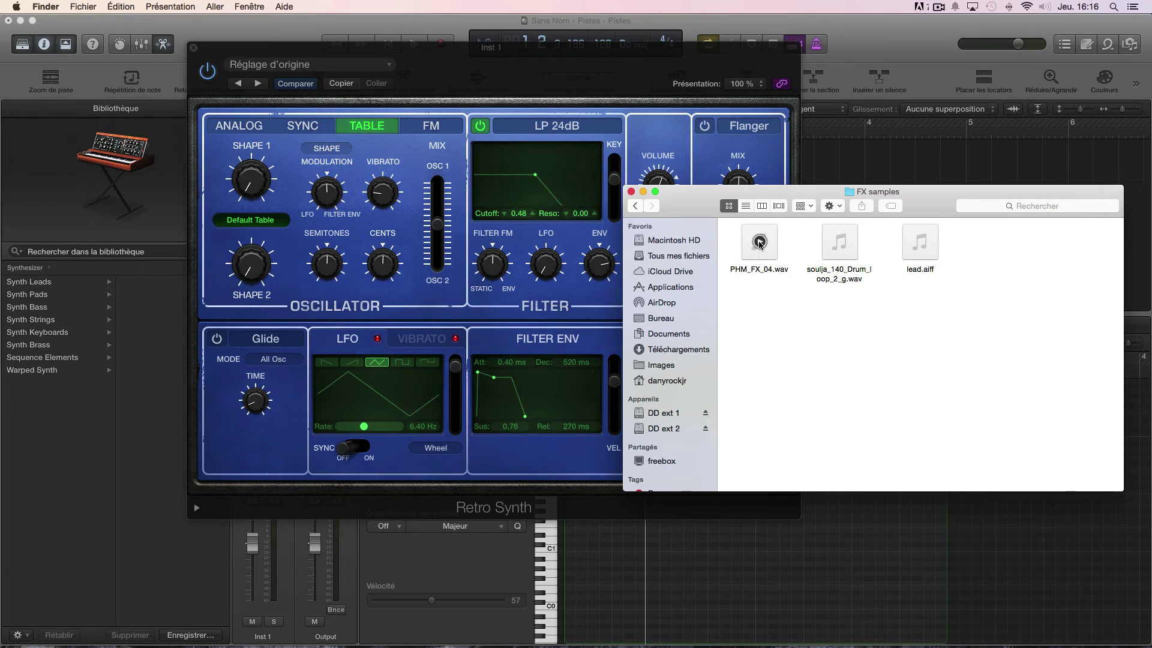
{"action": "left_click", "coordinate": [759, 242]}
{"action": "left_click_drag", "start_coordinate": [758, 243], "coordinate": [261, 223]}
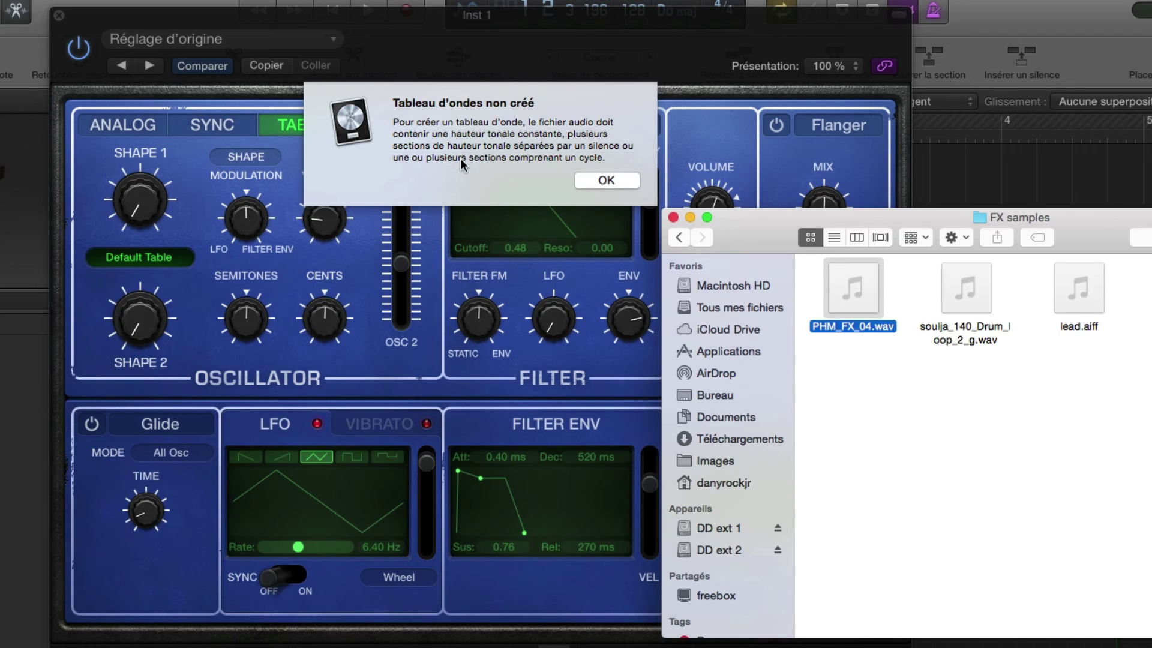
{"action": "left_click", "coordinate": [603, 180]}
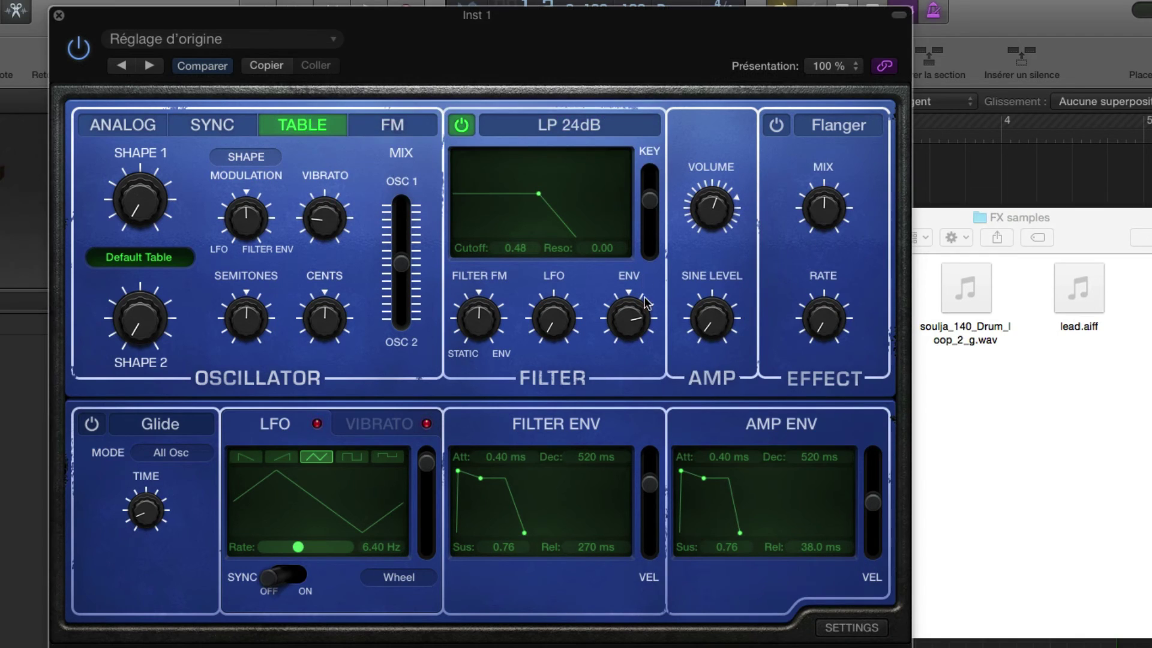
- Preview soulja_140_Drum_loop_2_g.wav, create a Retro Synth wavetable from it, and raise Shape 1 and Shape 2
{"action": "left_click", "coordinate": [1042, 390]}
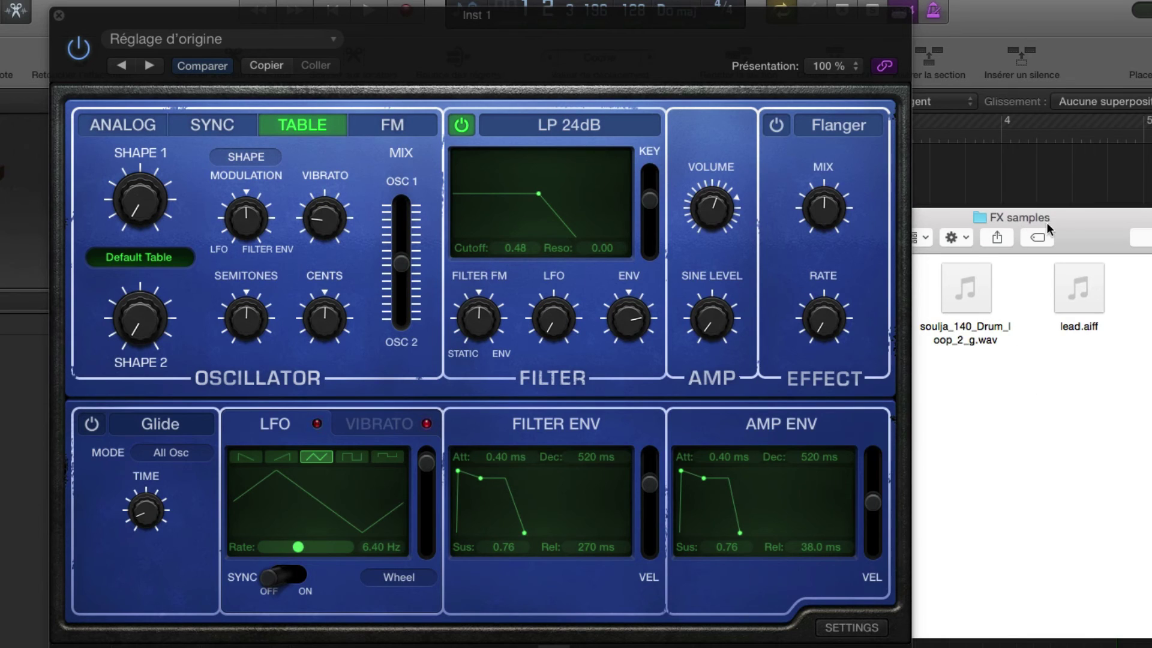
{"action": "left_click_drag", "start_coordinate": [1049, 228], "coordinate": [1088, 364]}
{"action": "left_click", "coordinate": [1005, 423]}
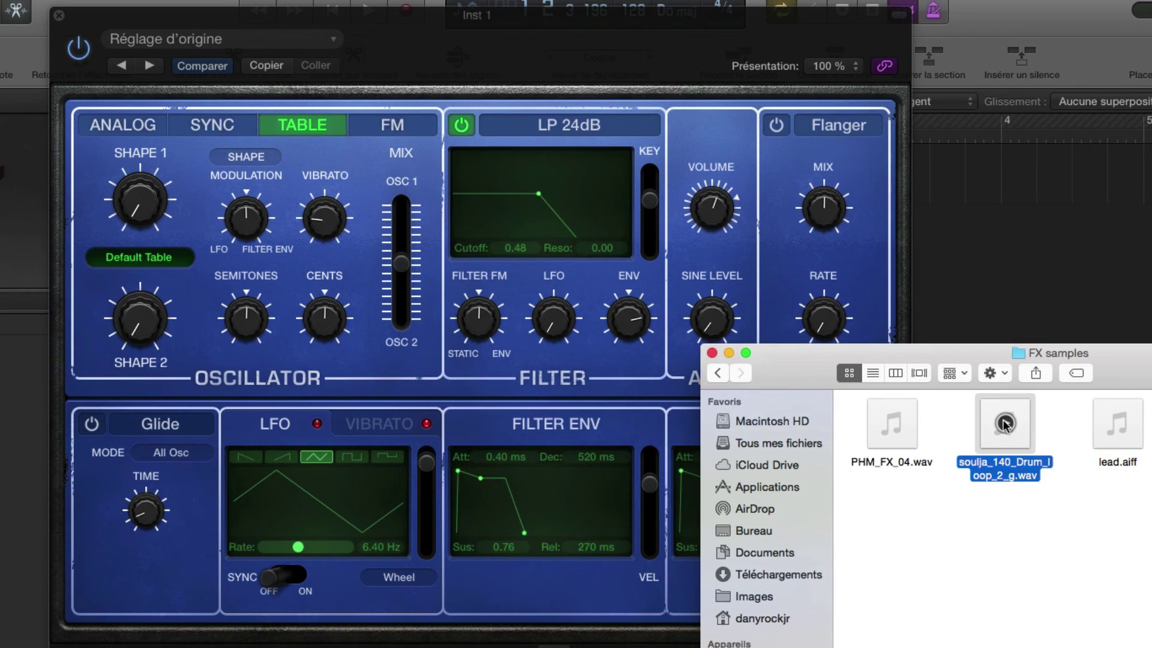
{"action": "left_click", "coordinate": [1004, 423]}
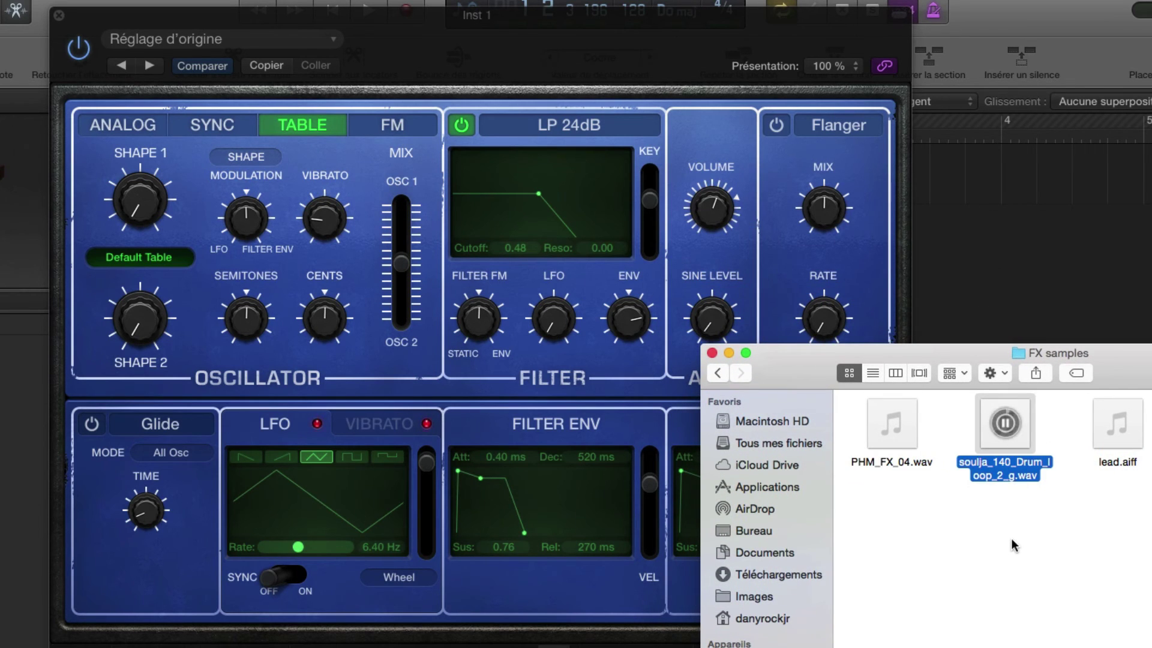
{"action": "left_click_drag", "start_coordinate": [1005, 423], "coordinate": [155, 252]}
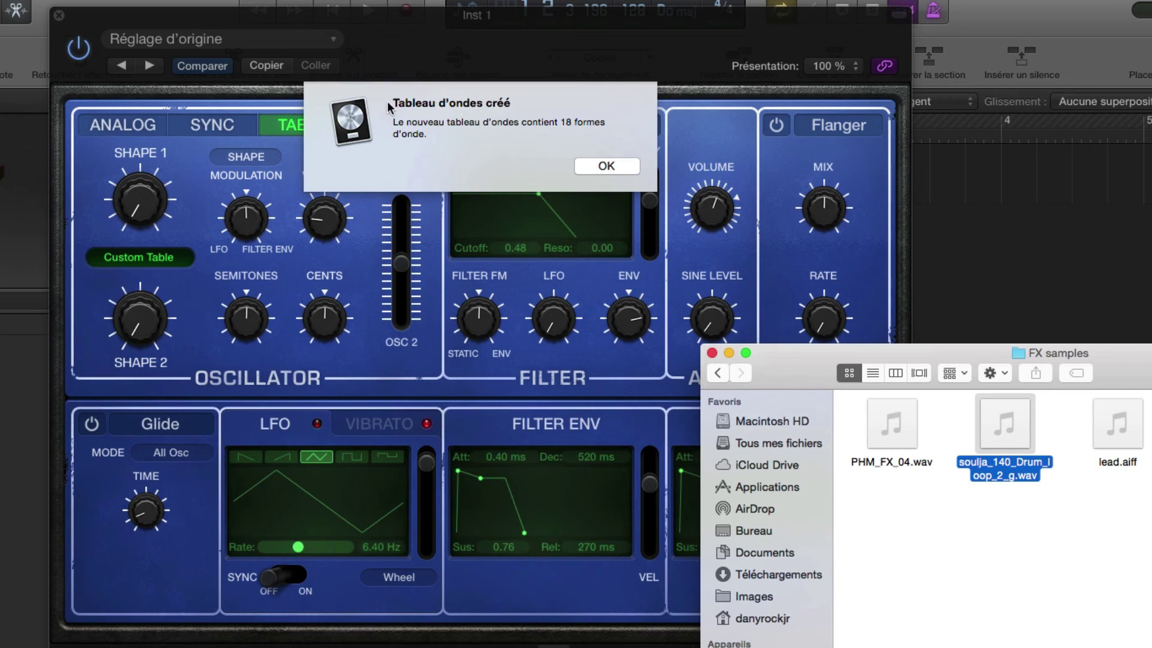
{"action": "left_click", "coordinate": [606, 166]}
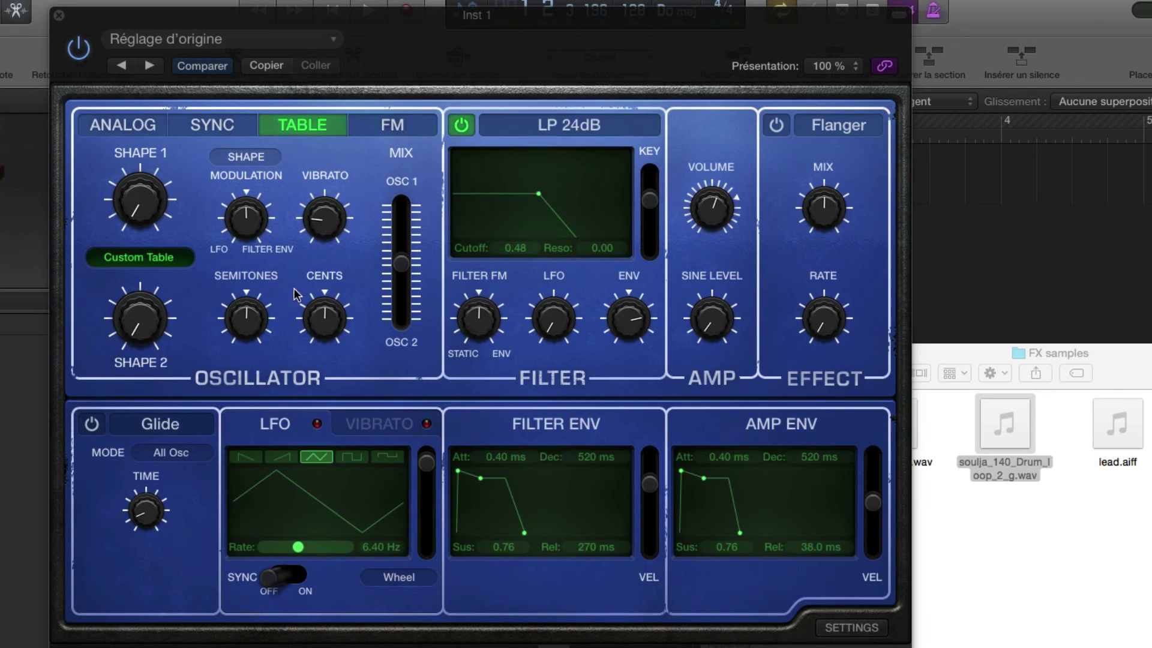
{"action": "left_click_drag", "start_coordinate": [150, 194], "coordinate": [150, 192]}
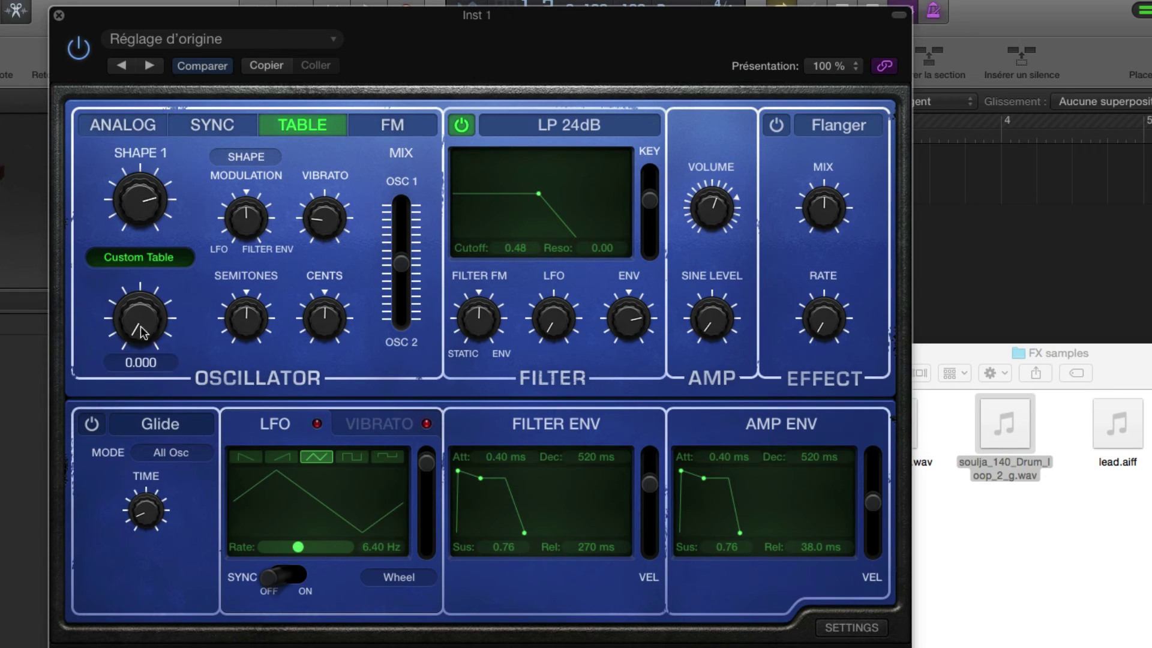
{"action": "left_click_drag", "start_coordinate": [142, 316], "coordinate": [143, 307]}
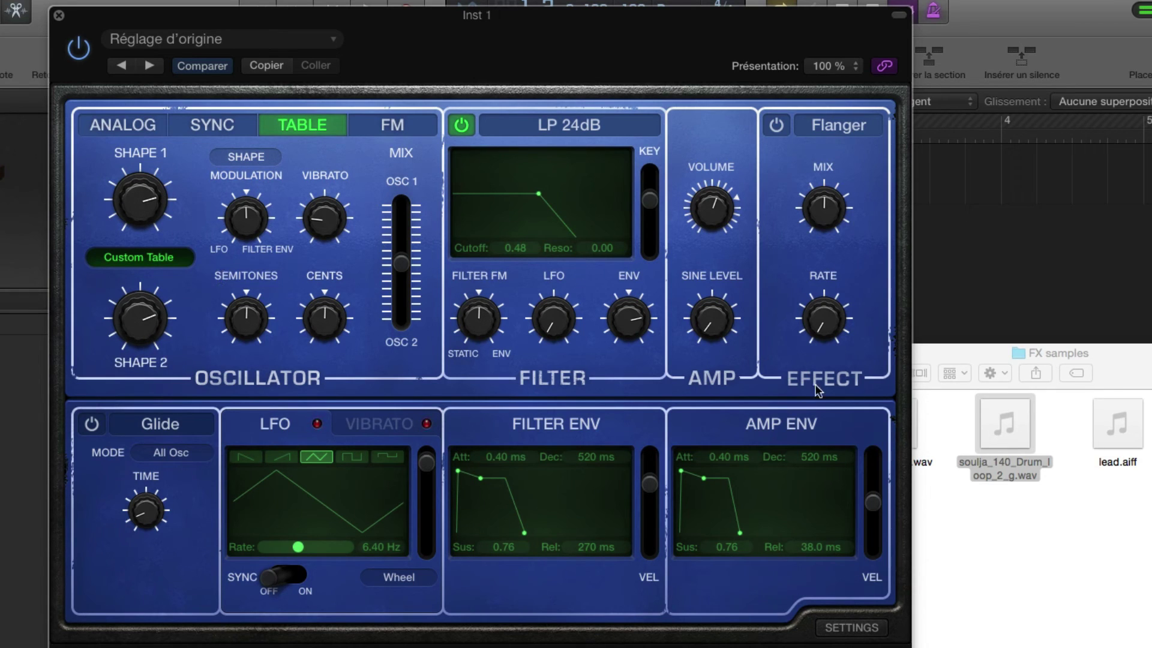
- Preview lead.aiff and create a new Retro Synth wavetable from it
{"action": "left_click", "coordinate": [1117, 424]}
{"action": "left_click", "coordinate": [1117, 424]}
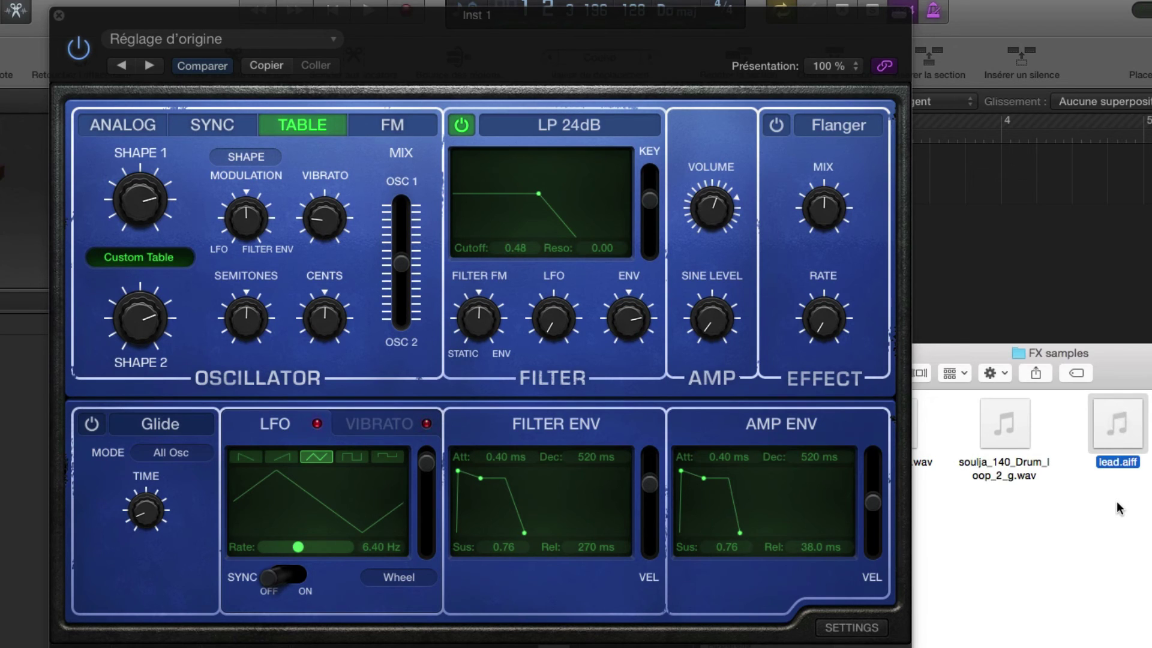
{"action": "left_click_drag", "start_coordinate": [1119, 444], "coordinate": [139, 257]}
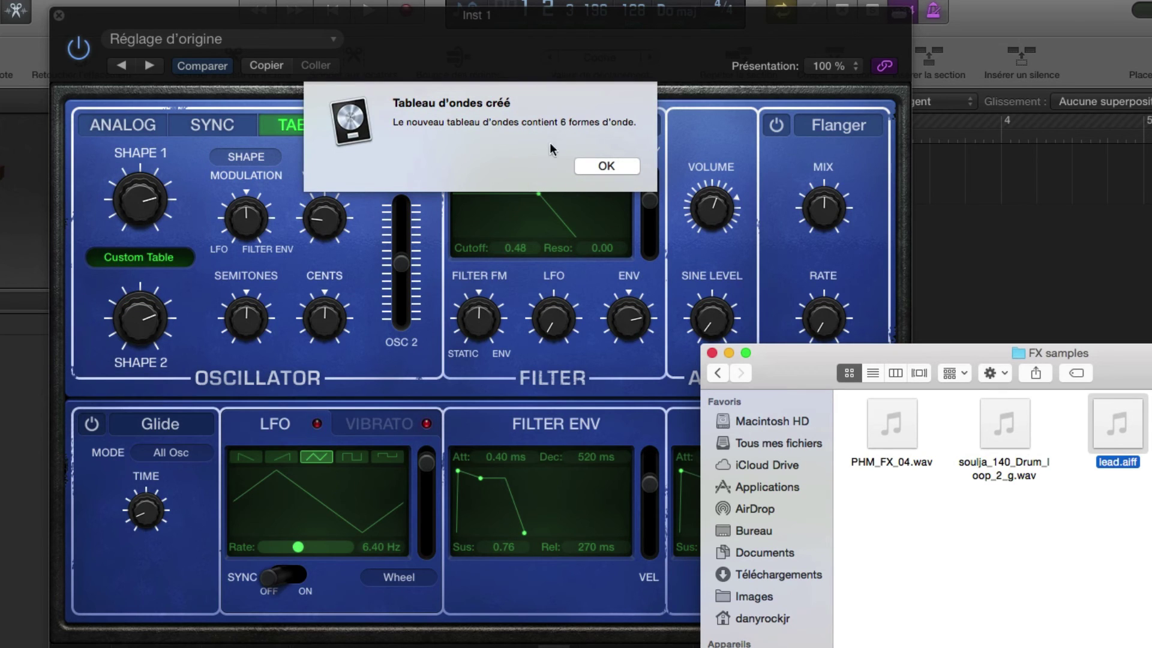
{"action": "left_click", "coordinate": [605, 168]}
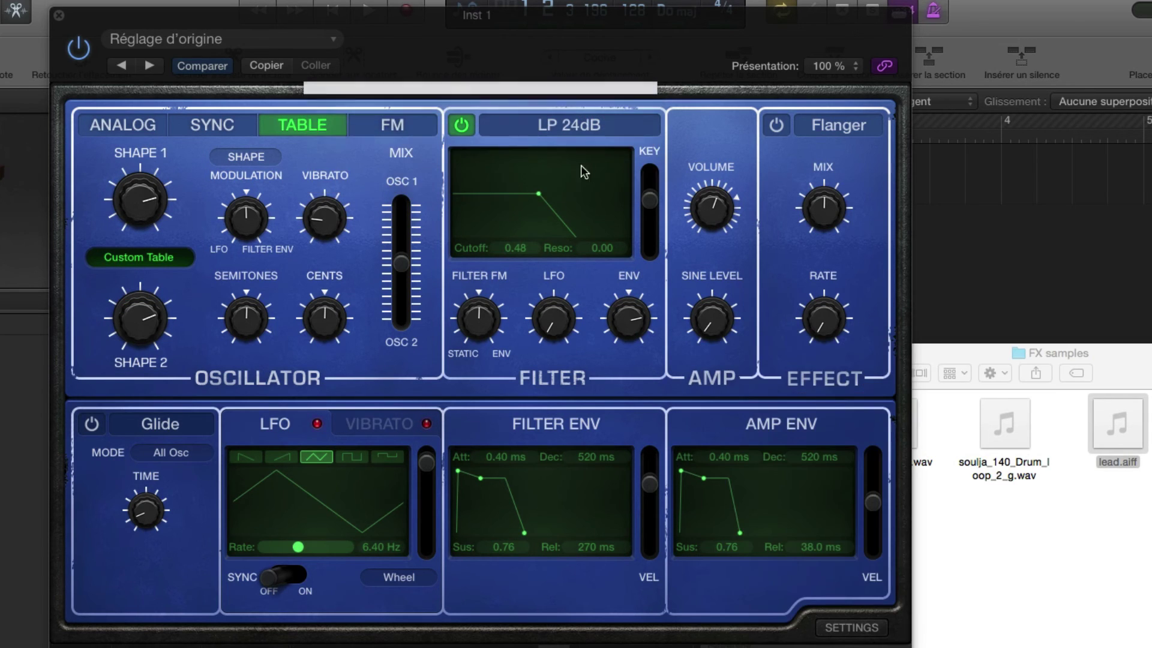
- Adjust the oscillator's Shape 1, Shape 2, Vibrato and Shape Modulation, and lower the filter cutoff to 0.33
{"action": "left_click_drag", "start_coordinate": [140, 211], "coordinate": [139, 227]}
{"action": "left_click_drag", "start_coordinate": [140, 318], "coordinate": [174, 288]}
{"action": "left_click_drag", "start_coordinate": [538, 197], "coordinate": [493, 223]}
{"action": "left_click_drag", "start_coordinate": [334, 193], "coordinate": [328, 168]}
{"action": "left_click_drag", "start_coordinate": [246, 218], "coordinate": [312, 180]}
{"action": "left_click_drag", "start_coordinate": [493, 194], "coordinate": [514, 197]}
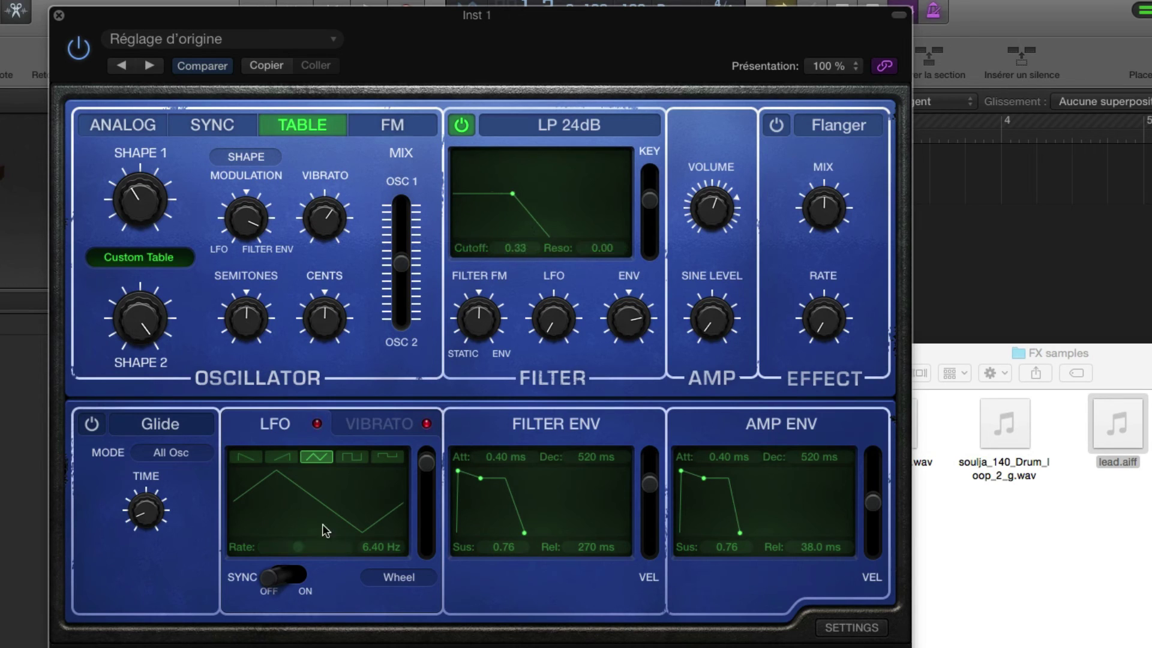
- Set the filter envelope's attack to 20.0 ms, turn on LFO sync, and close Retro Synth
{"action": "left_click_drag", "start_coordinate": [469, 484], "coordinate": [491, 498]}
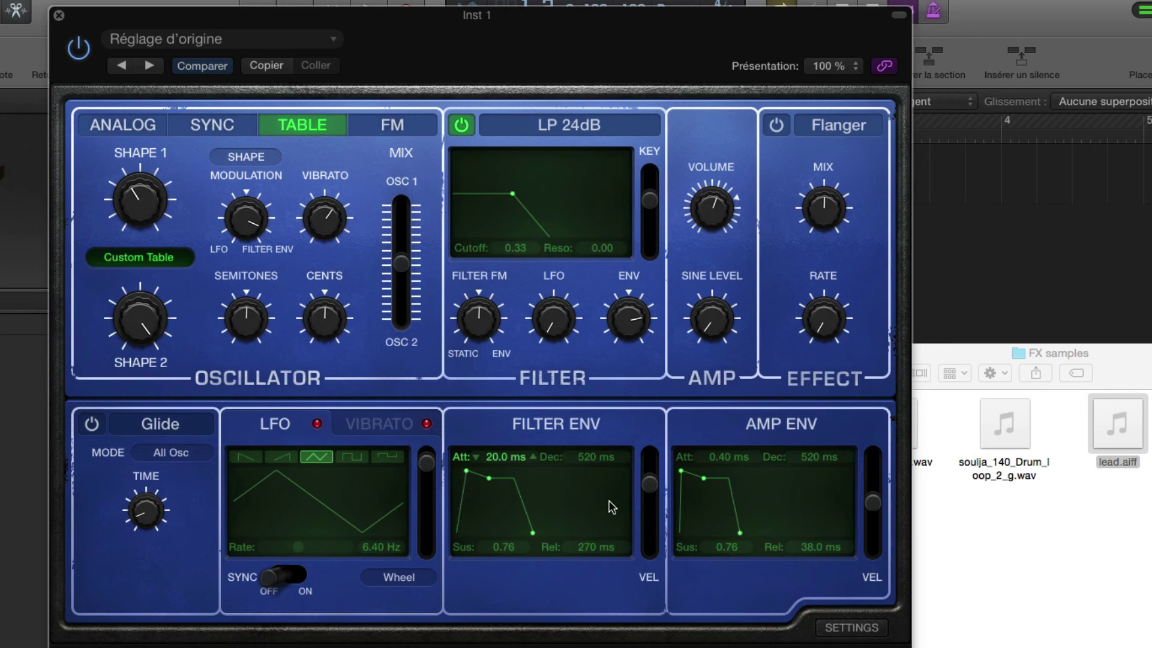
{"action": "left_click", "coordinate": [302, 583]}
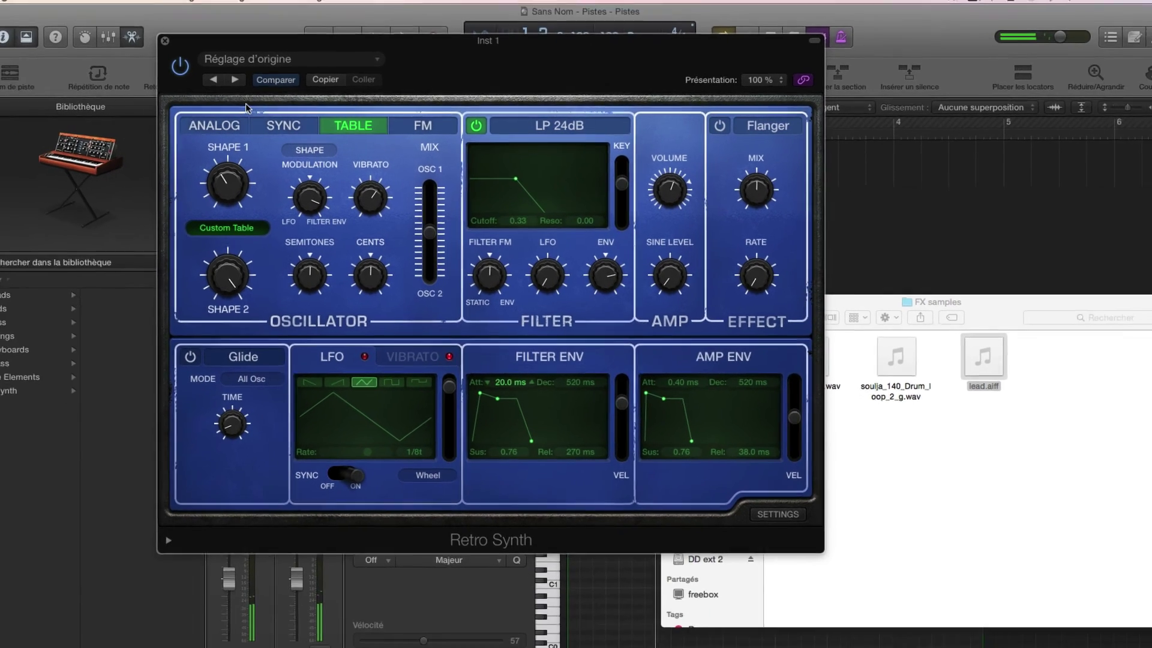
{"action": "left_click", "coordinate": [165, 40]}
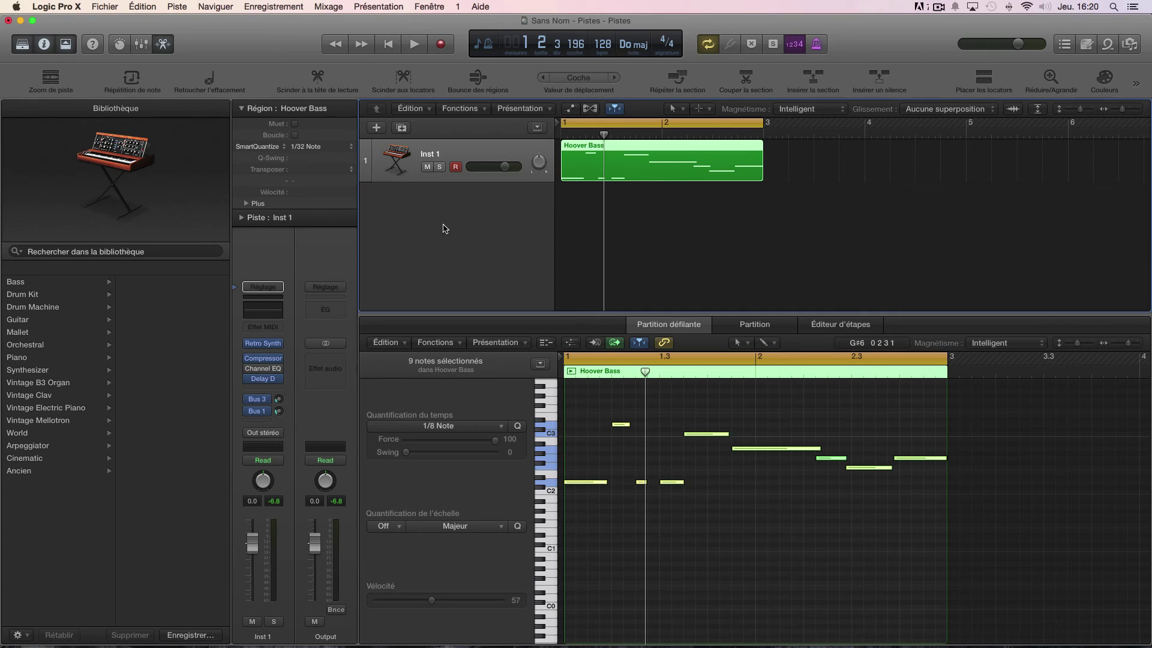
- Add a second instrument track with the Vintage Mellotron 3 Violins patch and show its Smart Controls
{"action": "double_click", "coordinate": [421, 245]}
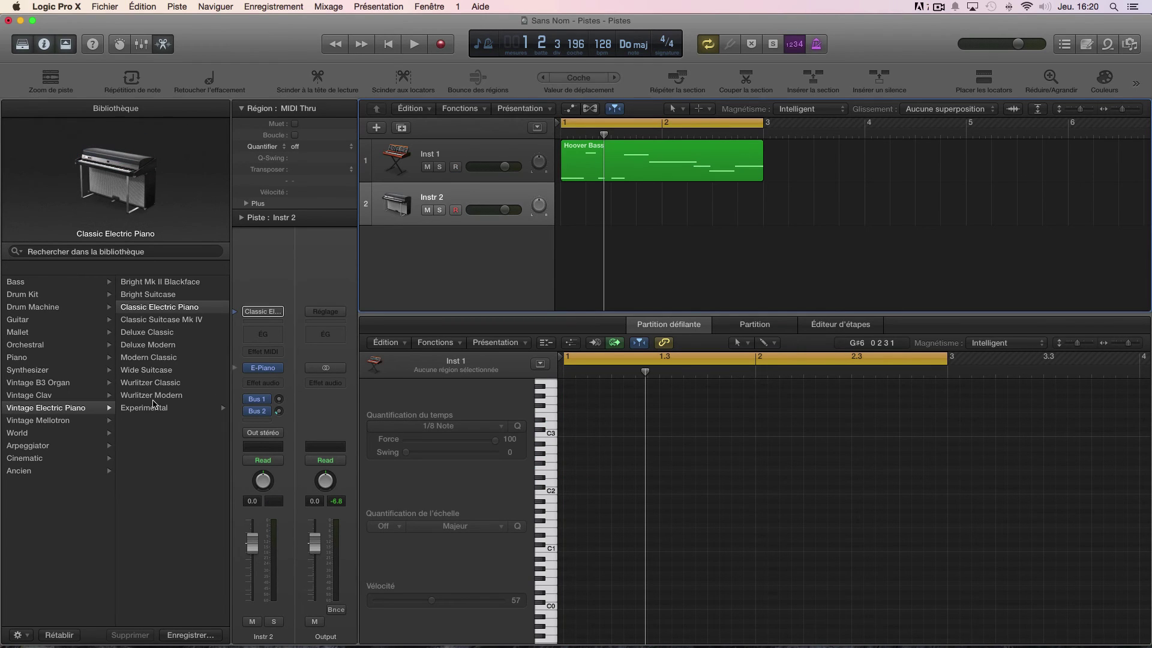
{"action": "left_click", "coordinate": [23, 422]}
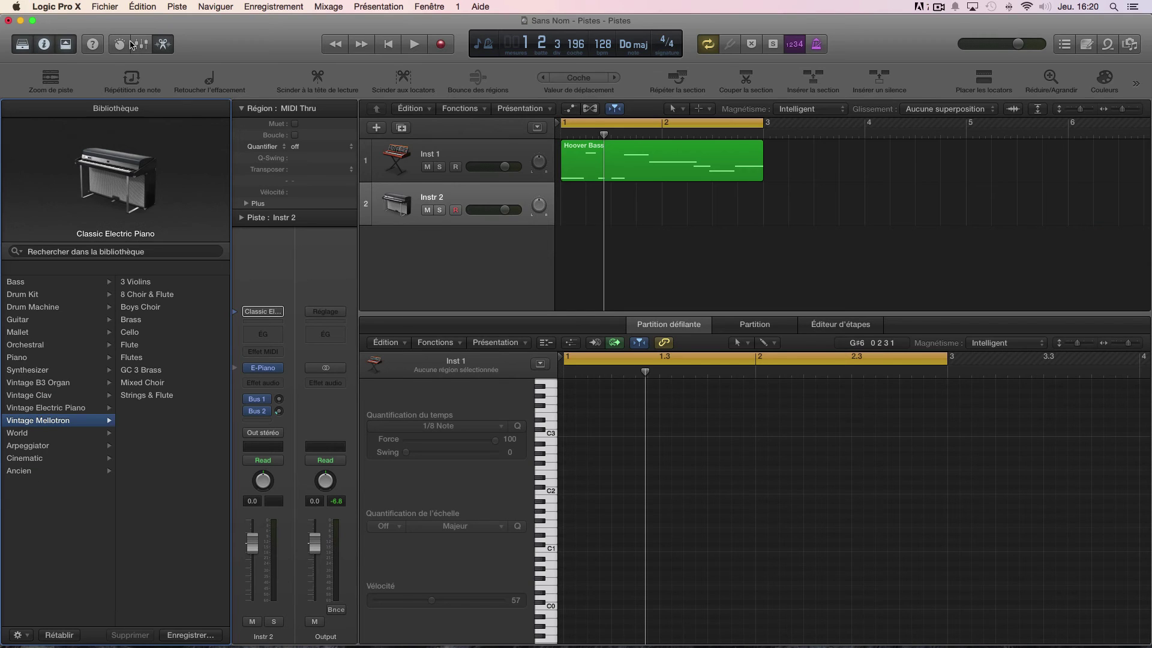
{"action": "left_click", "coordinate": [120, 44]}
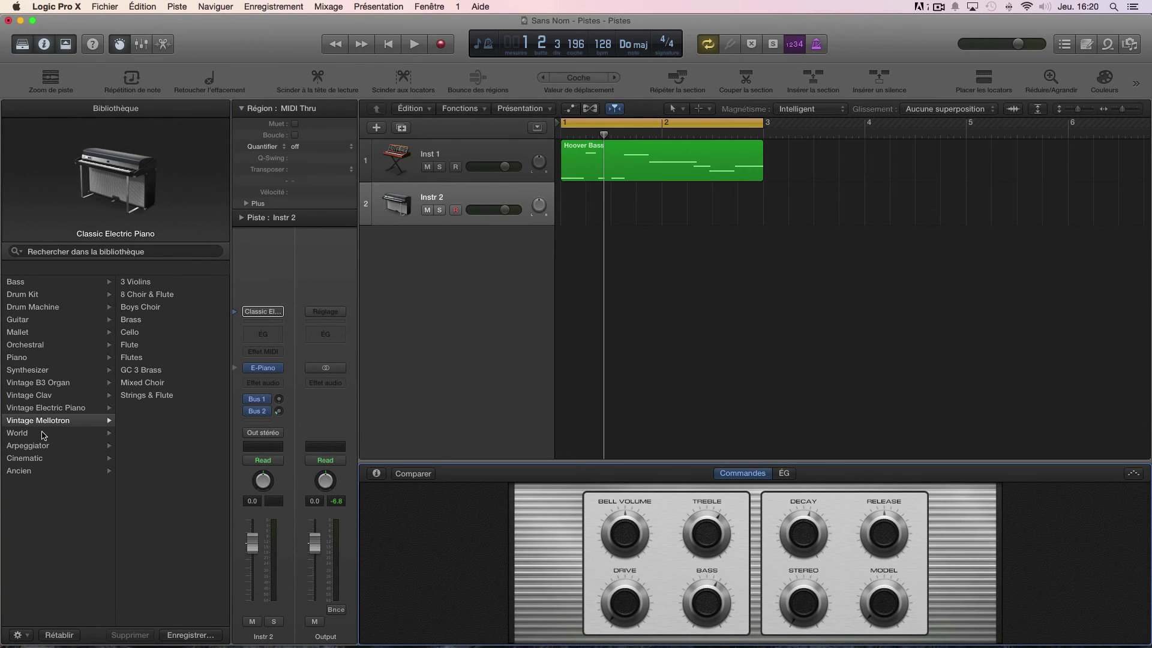
{"action": "left_click", "coordinate": [146, 283]}
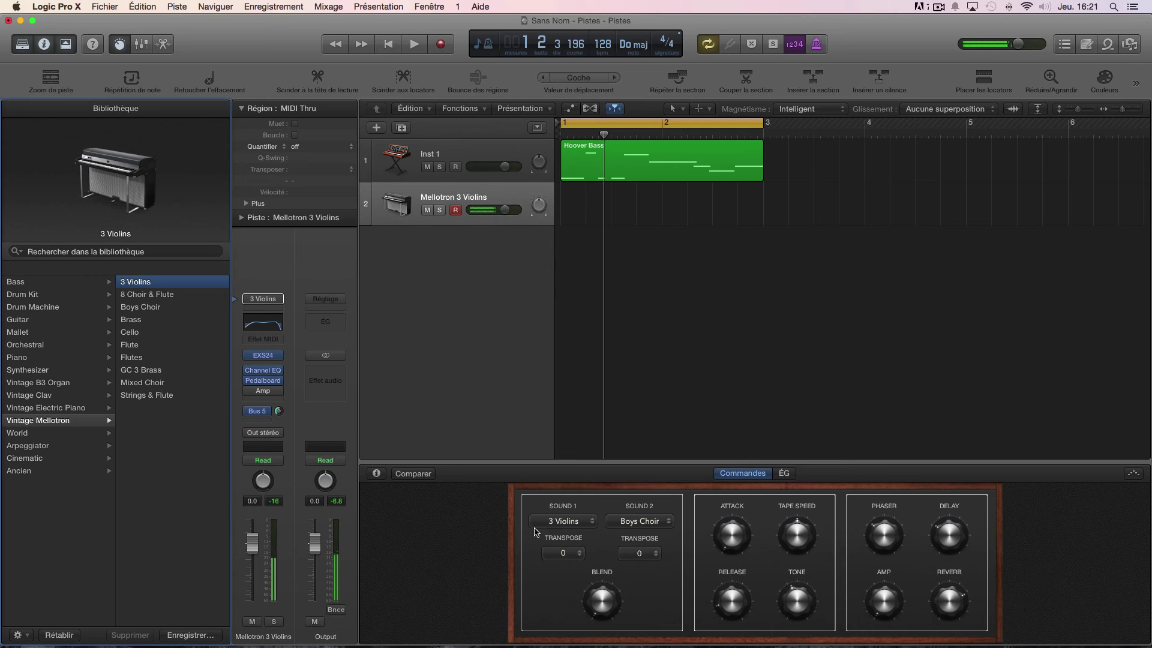
- Load the 8 Choir & Flute Mellotron patch and set its Sound 1 to 3 Violins
{"action": "left_click", "coordinate": [171, 299]}
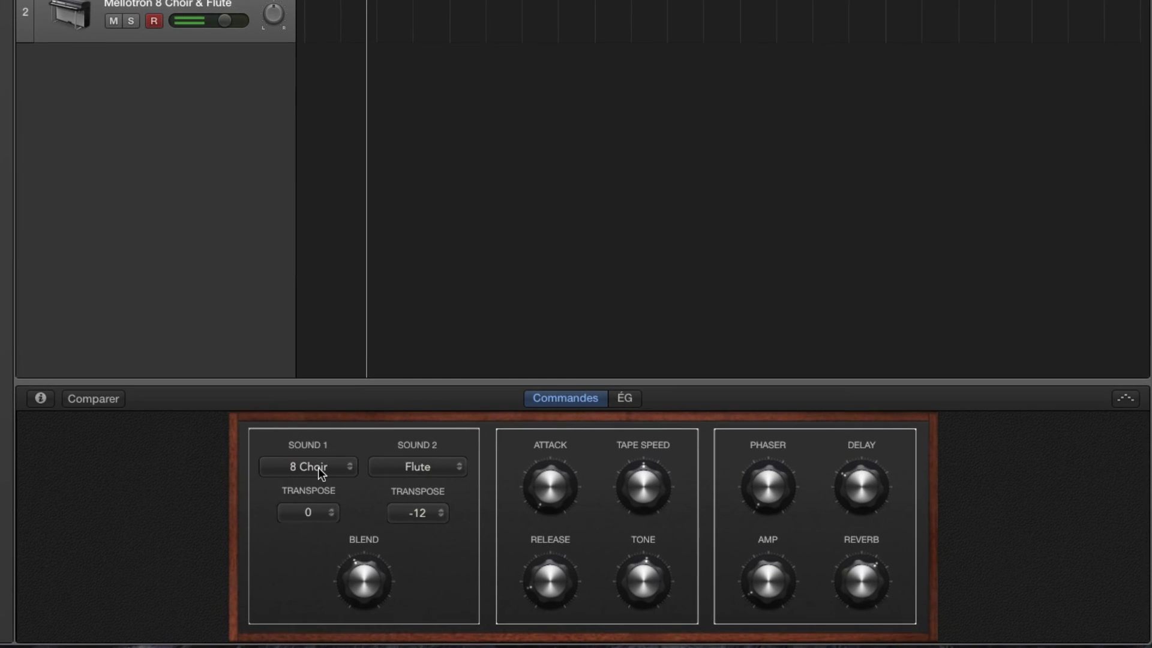
{"action": "left_click", "coordinate": [318, 466]}
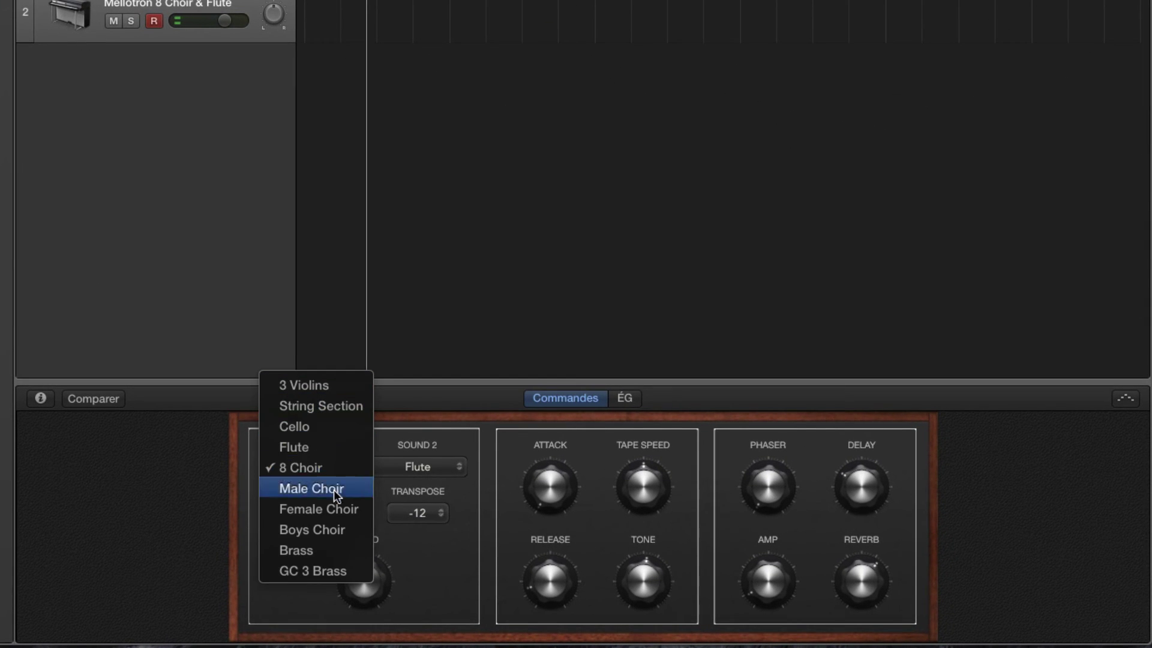
{"action": "left_click", "coordinate": [318, 385]}
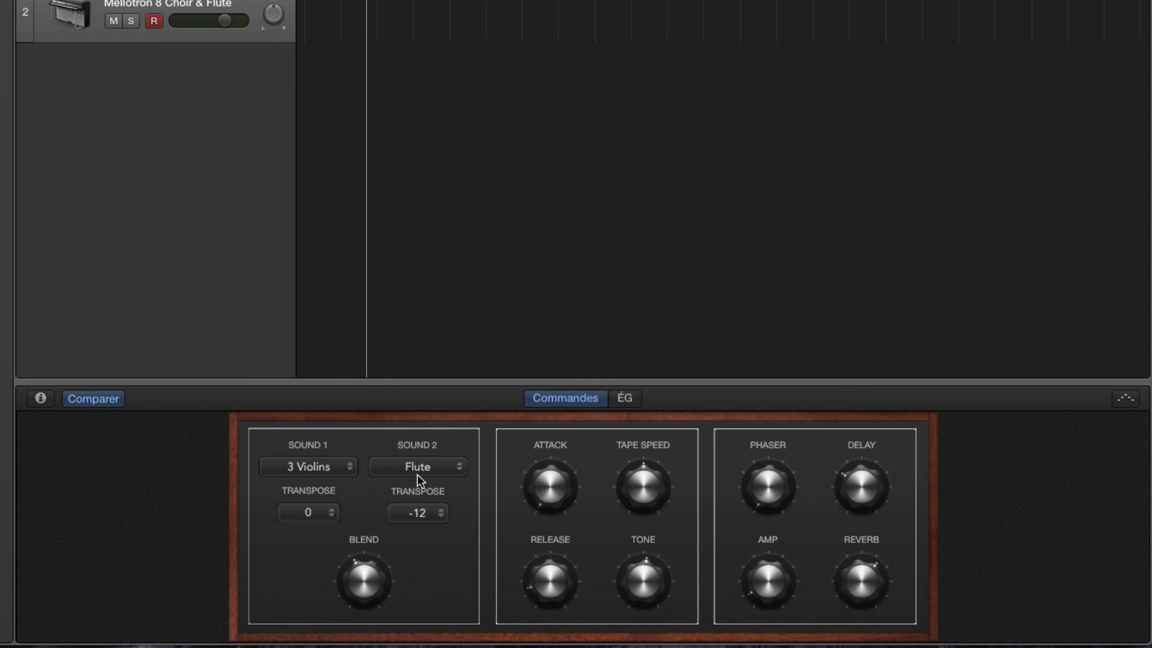
- Check the Mellotron's Sound 2 choices, keep Flute, and adjust the Reverb amount in its Smart Controls
{"action": "left_click", "coordinate": [419, 468]}
{"action": "left_click", "coordinate": [334, 430]}
{"action": "left_click_drag", "start_coordinate": [870, 591], "coordinate": [864, 551]}
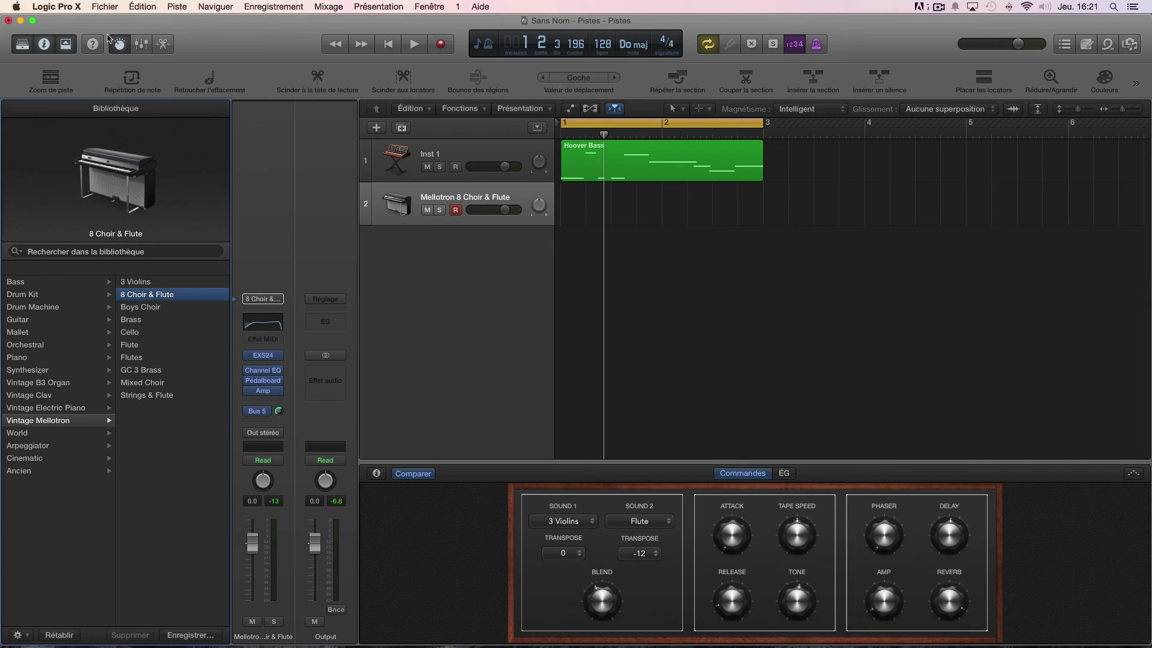
- Review the install status of the packages in the additional content list and close it without installing anything
{"action": "left_click", "coordinate": [66, 8]}
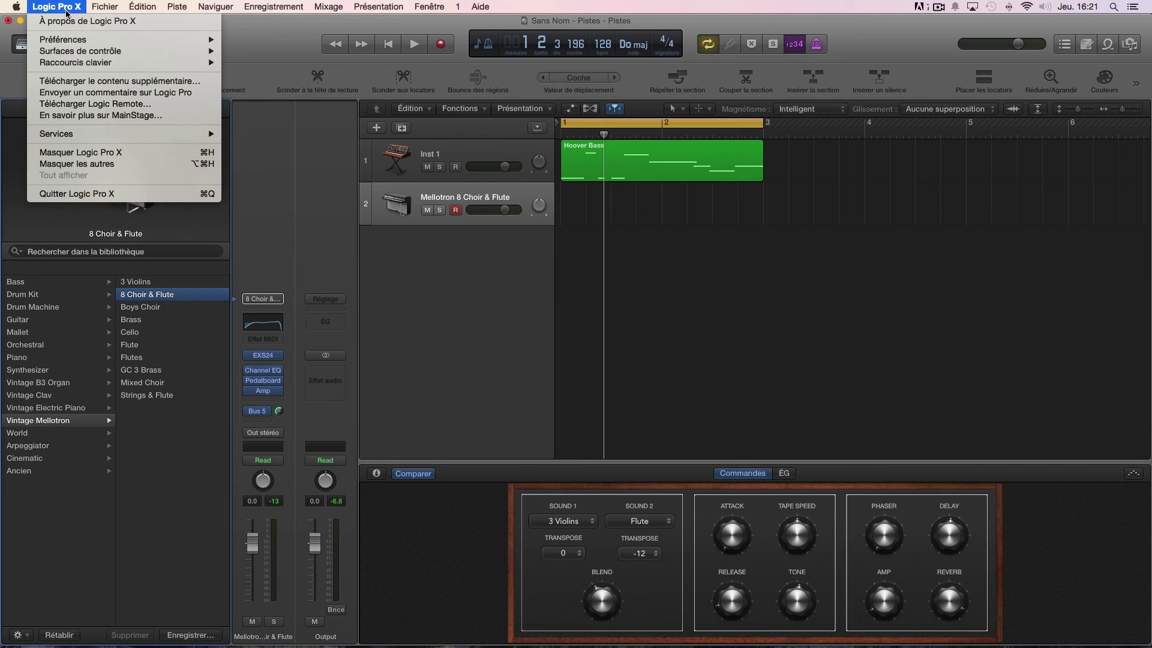
{"action": "mouse_move", "coordinate": [72, 44]}
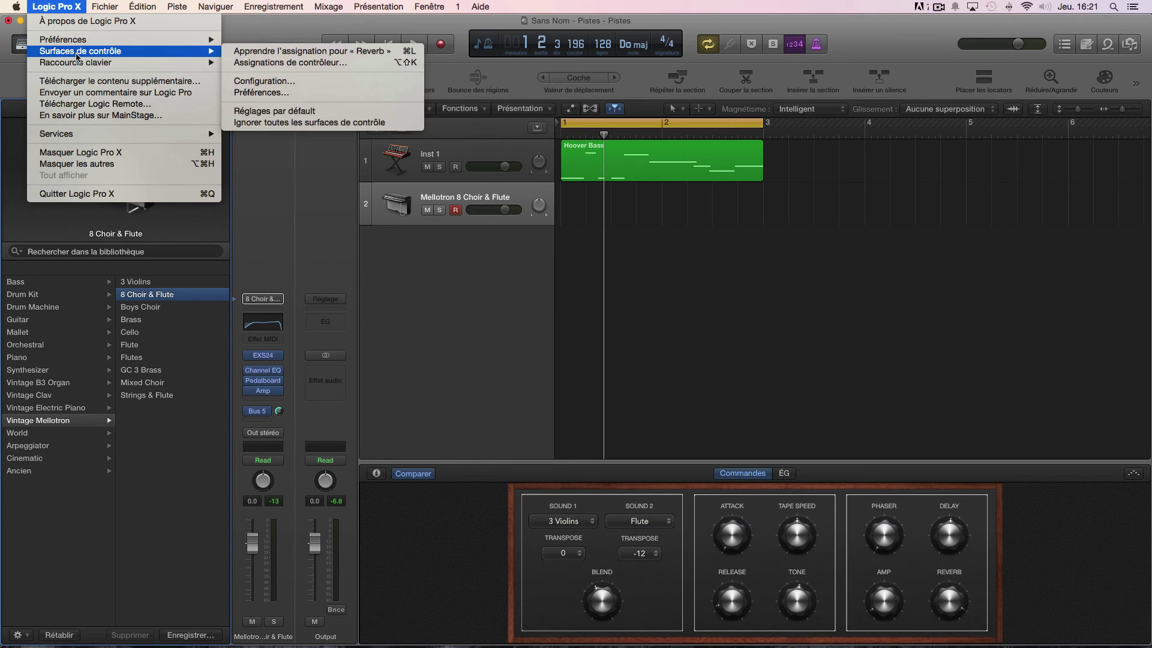
{"action": "left_click", "coordinate": [89, 85]}
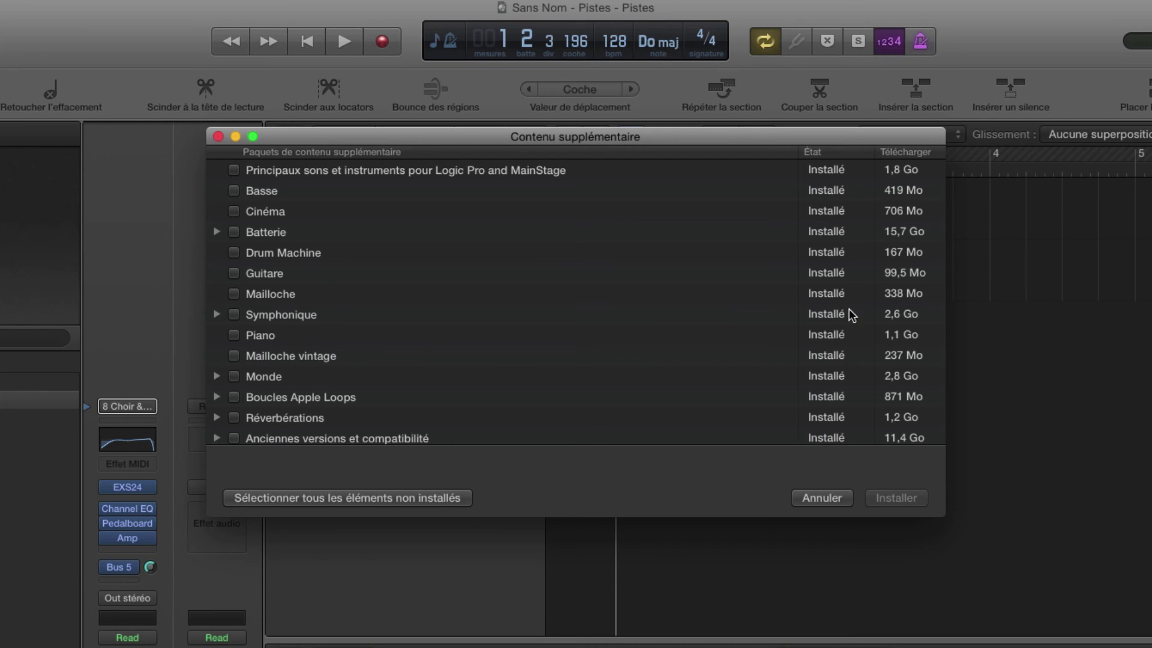
{"action": "left_click", "coordinate": [821, 497]}
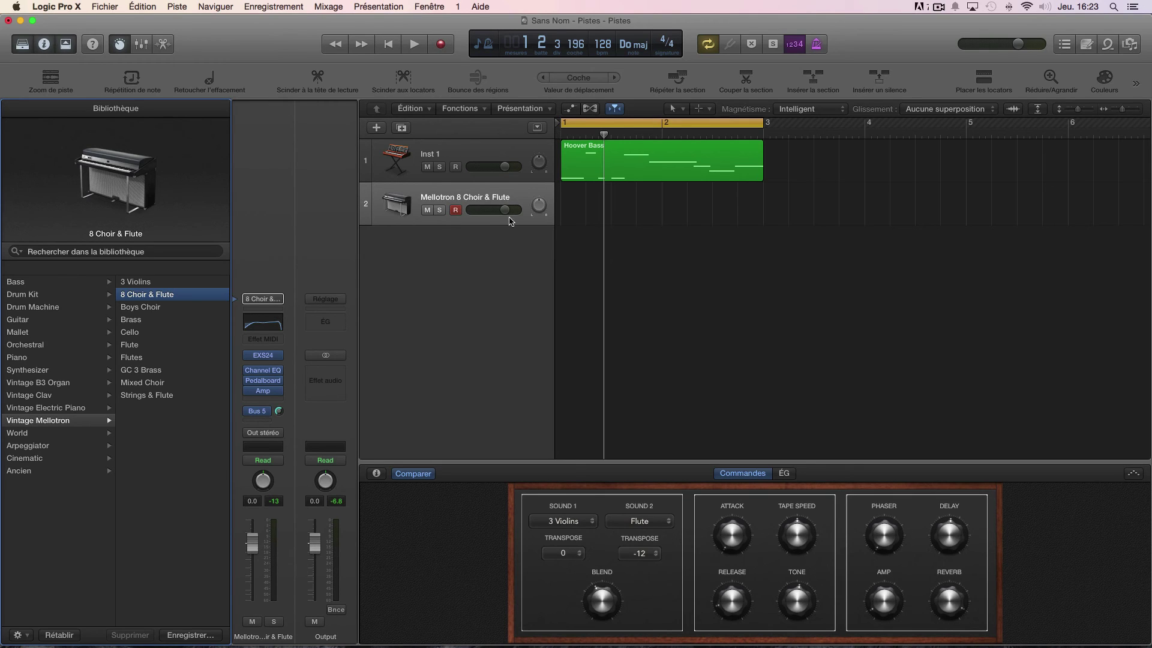
- Show the Hoover Bass region in the Piano Roll and enable Time Handles
{"action": "double_click", "coordinate": [645, 171]}
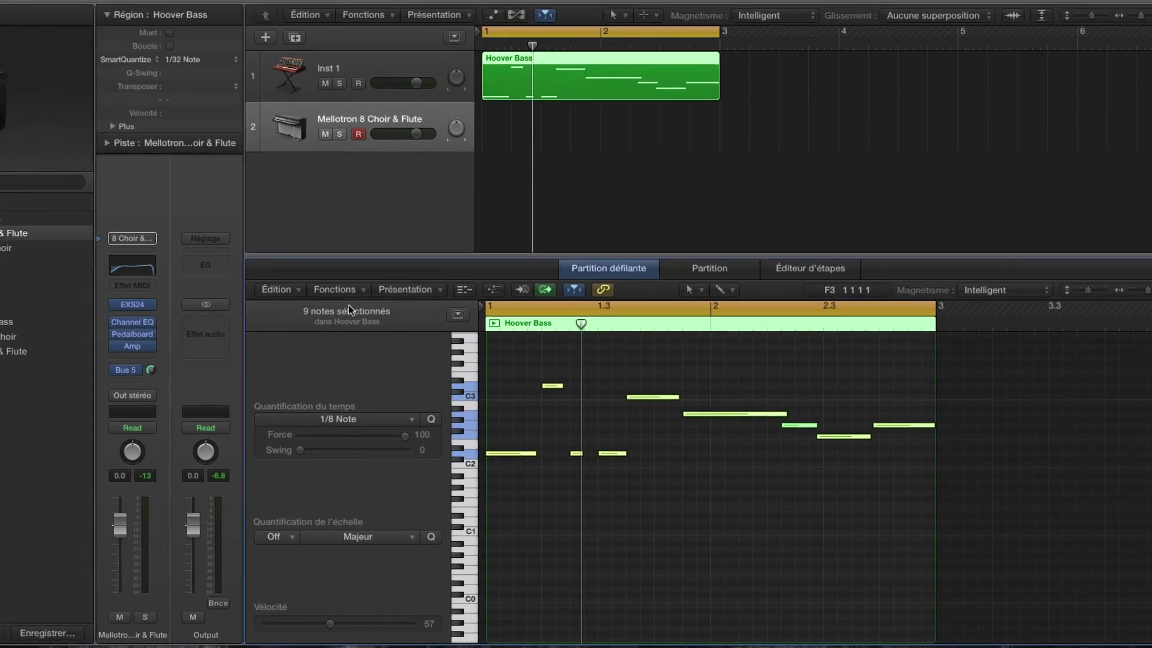
{"action": "left_click", "coordinate": [436, 342]}
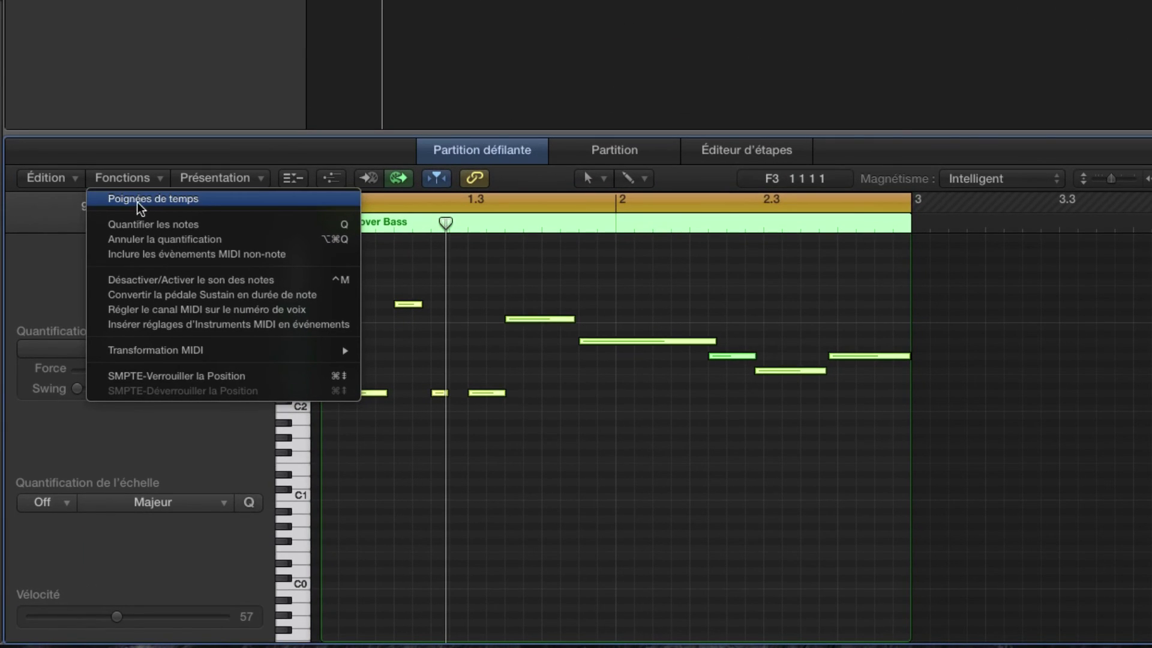
{"action": "left_click", "coordinate": [131, 200]}
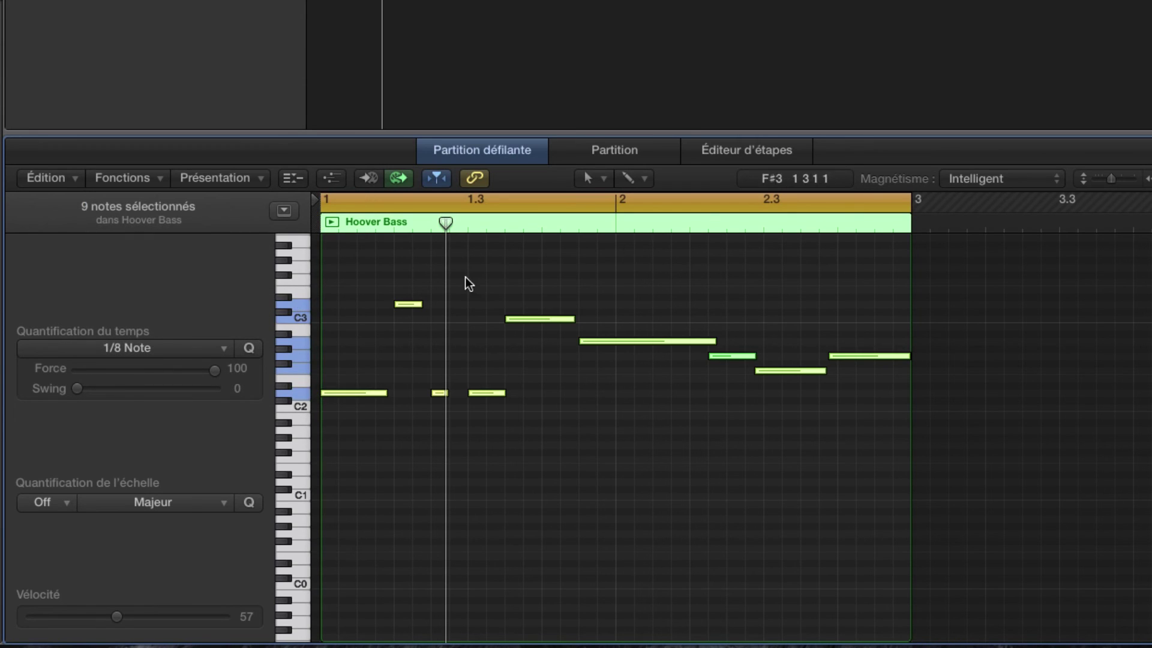
- Select all nine Hoover Bass notes with the time handles and compress them into bar 1
{"action": "left_click_drag", "start_coordinate": [356, 257], "coordinate": [688, 450]}
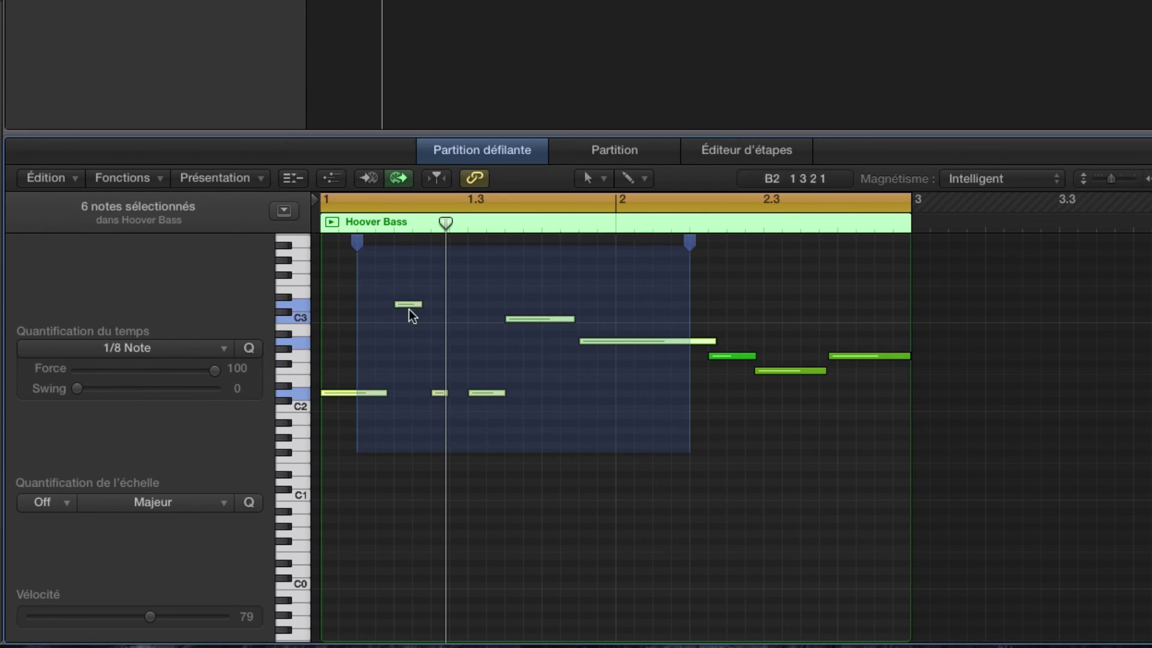
{"action": "left_click_drag", "start_coordinate": [340, 267], "coordinate": [883, 455]}
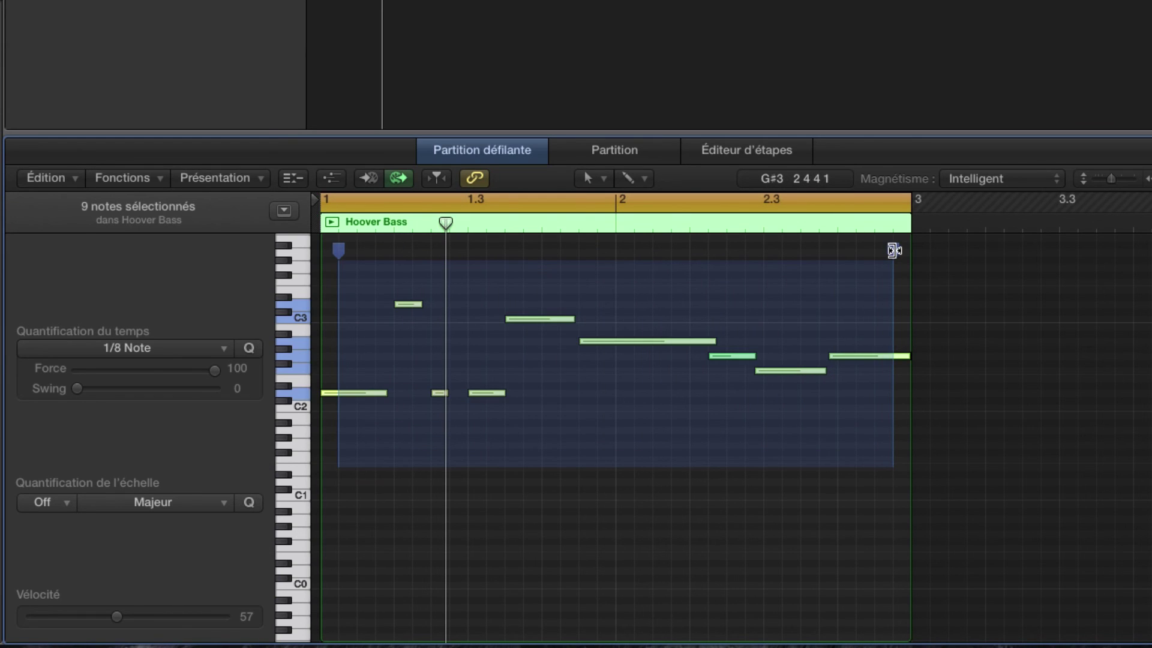
{"action": "left_click_drag", "start_coordinate": [894, 250], "coordinate": [504, 318]}
{"action": "left_click", "coordinate": [522, 308]}
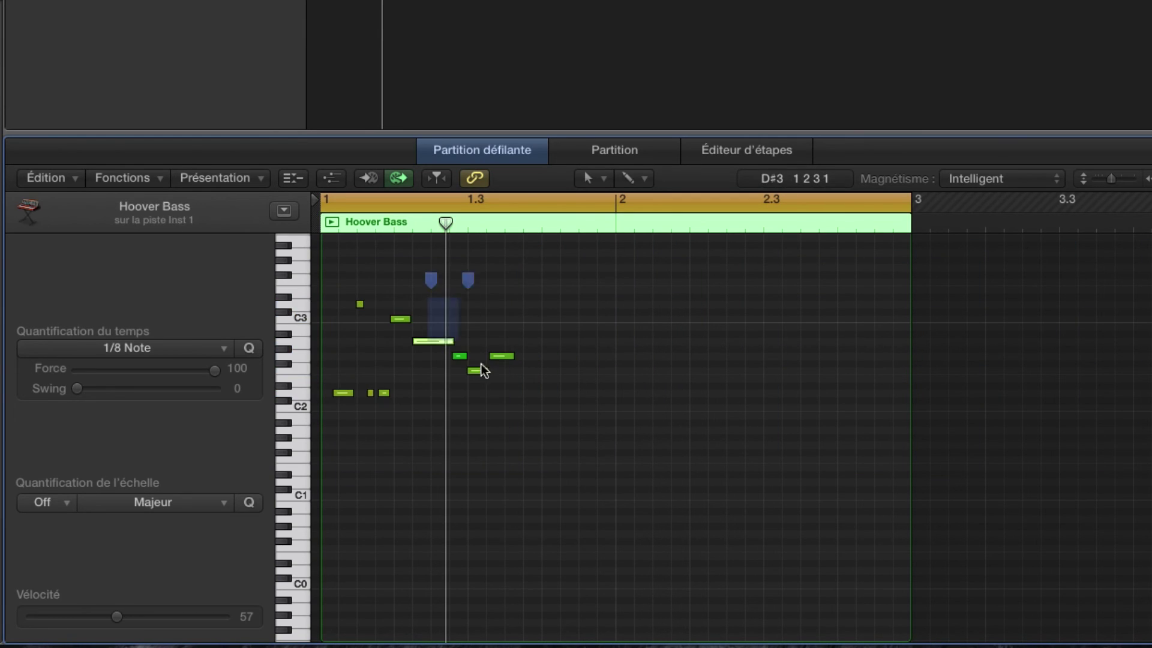
- Use the time handles to stretch the compressed Hoover Bass notes back out over almost two bars
{"action": "left_click_drag", "start_coordinate": [431, 429], "coordinate": [579, 348]}
{"action": "left_click_drag", "start_coordinate": [332, 275], "coordinate": [579, 444]}
{"action": "left_click_drag", "start_coordinate": [577, 275], "coordinate": [1022, 298]}
{"action": "left_click", "coordinate": [576, 486]}
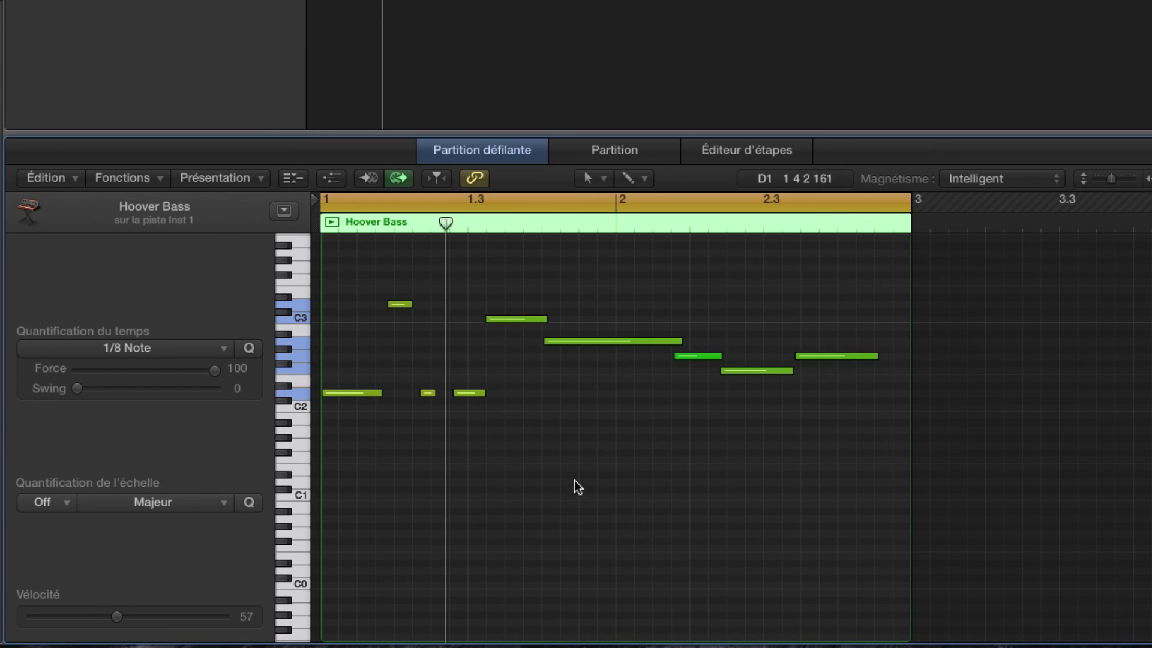
- Reverse the order of the first seven notes in time by pulling the end time handle past the start handle
{"action": "left_click_drag", "start_coordinate": [357, 275], "coordinate": [696, 446]}
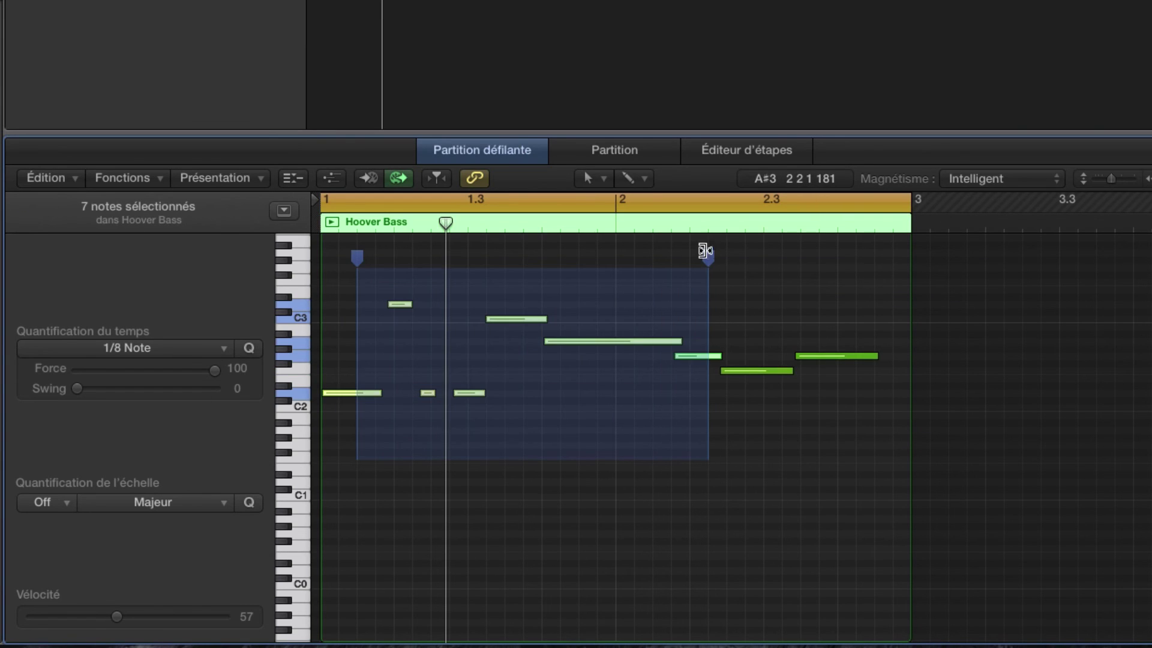
{"action": "left_click_drag", "start_coordinate": [702, 260], "coordinate": [661, 269]}
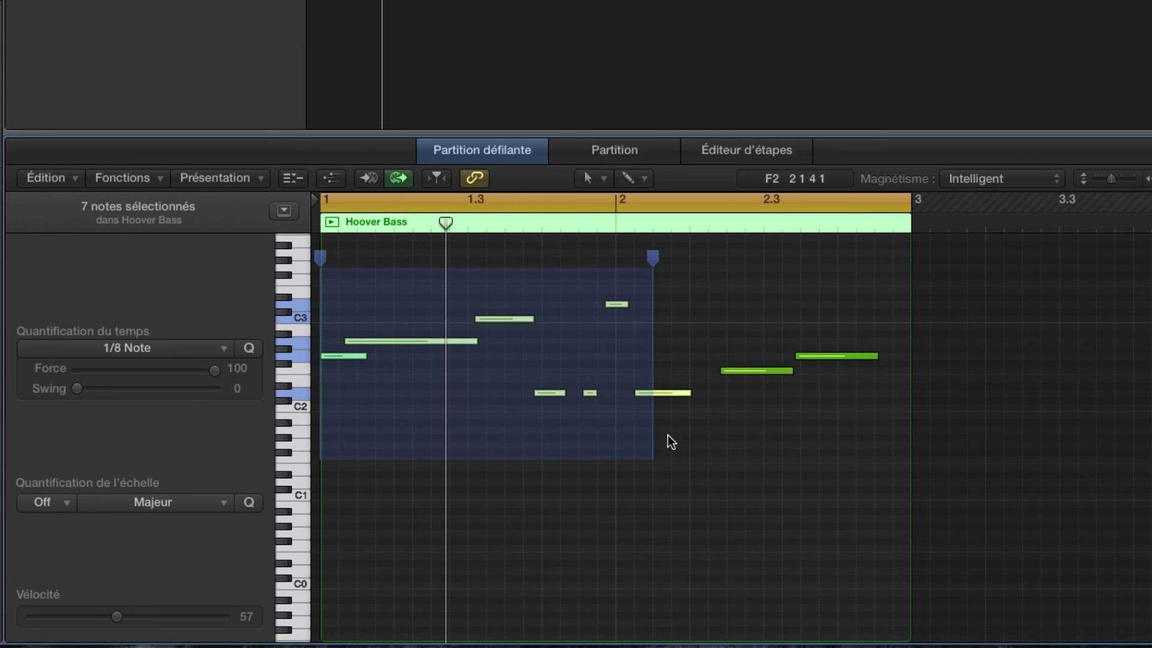
{"action": "left_click", "coordinate": [664, 474]}
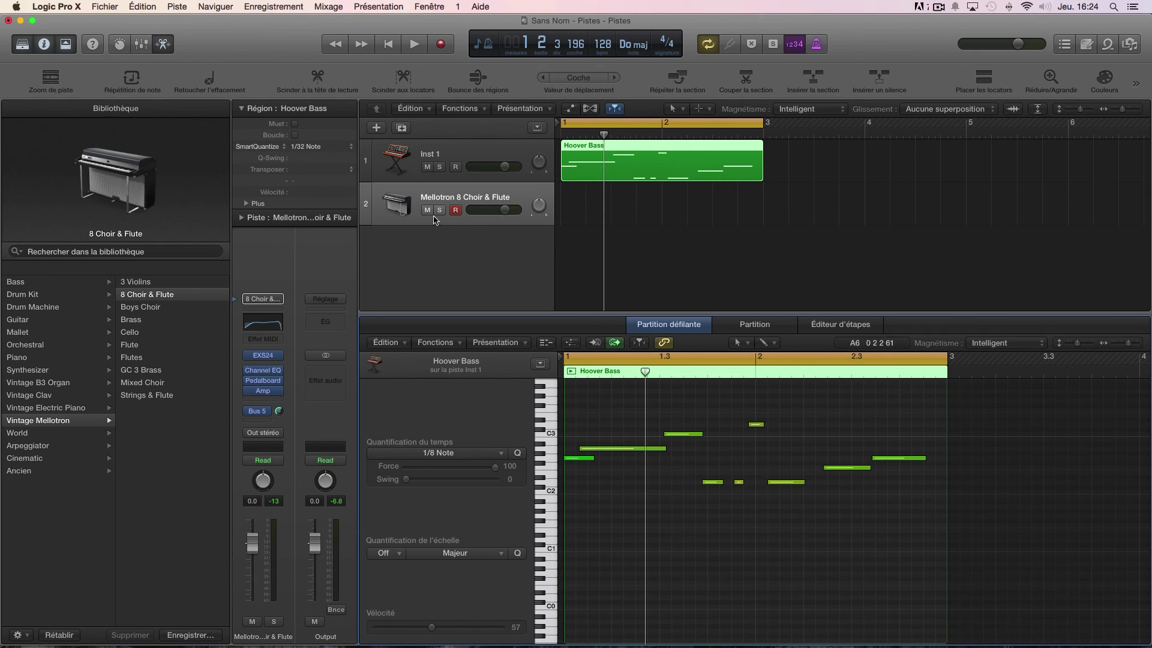
- Add seven duplicates of the Mellotron 8 Choir & Flute track below it
{"action": "left_click", "coordinate": [438, 236]}
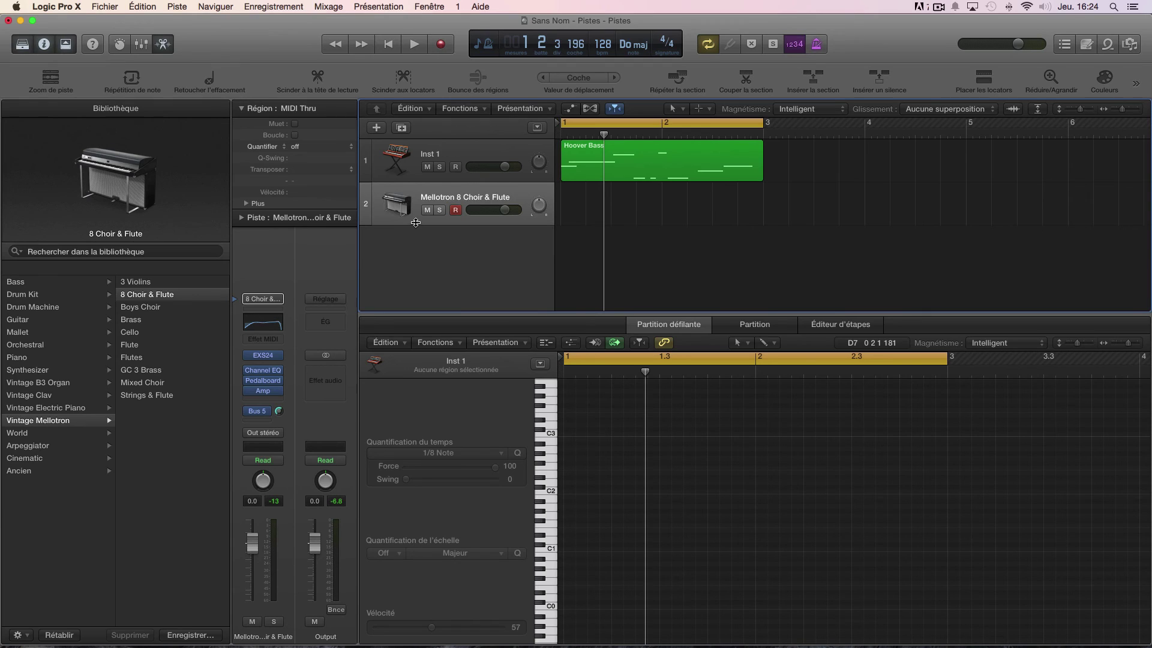
{"action": "key", "text": "super+d"}
{"action": "key", "text": "super+d"}
{"action": "key", "text": "super+d"}
{"action": "key", "text": "super+d"}
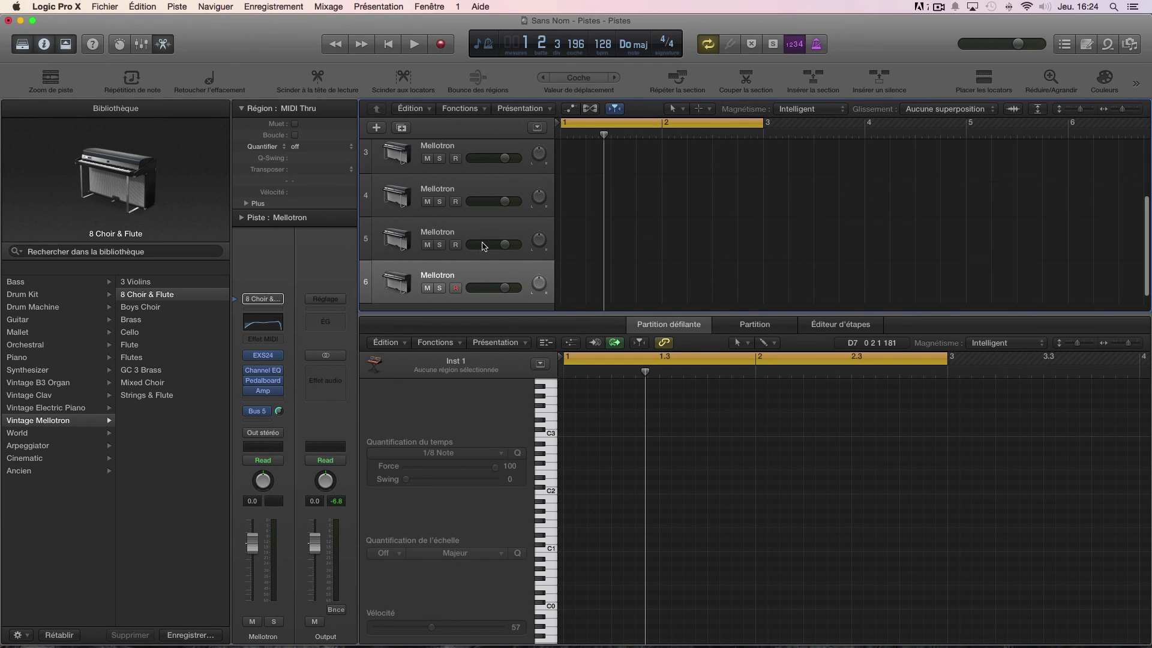
{"action": "key", "text": "super+d"}
{"action": "key", "text": "super+d"}
{"action": "key", "text": "super+d"}
- Enlarge the Tracks area over the Piano Roll so the Mellotron tracks are in view
{"action": "left_click_drag", "start_coordinate": [774, 321], "coordinate": [514, 290]}
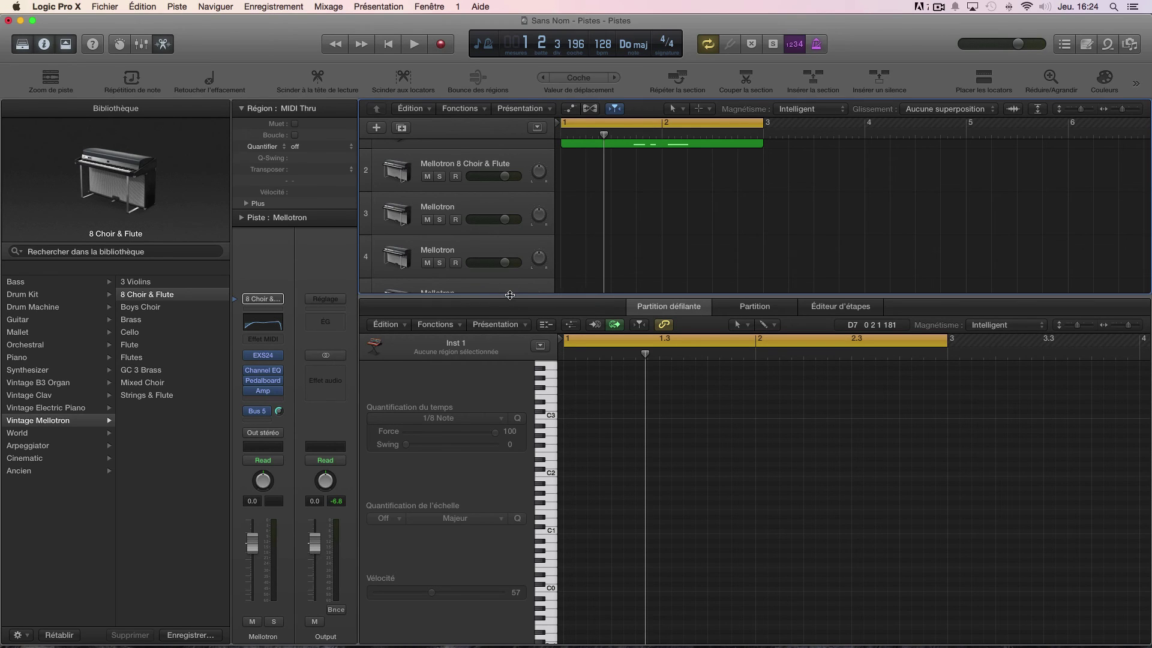
{"action": "left_click_drag", "start_coordinate": [510, 295], "coordinate": [574, 472]}
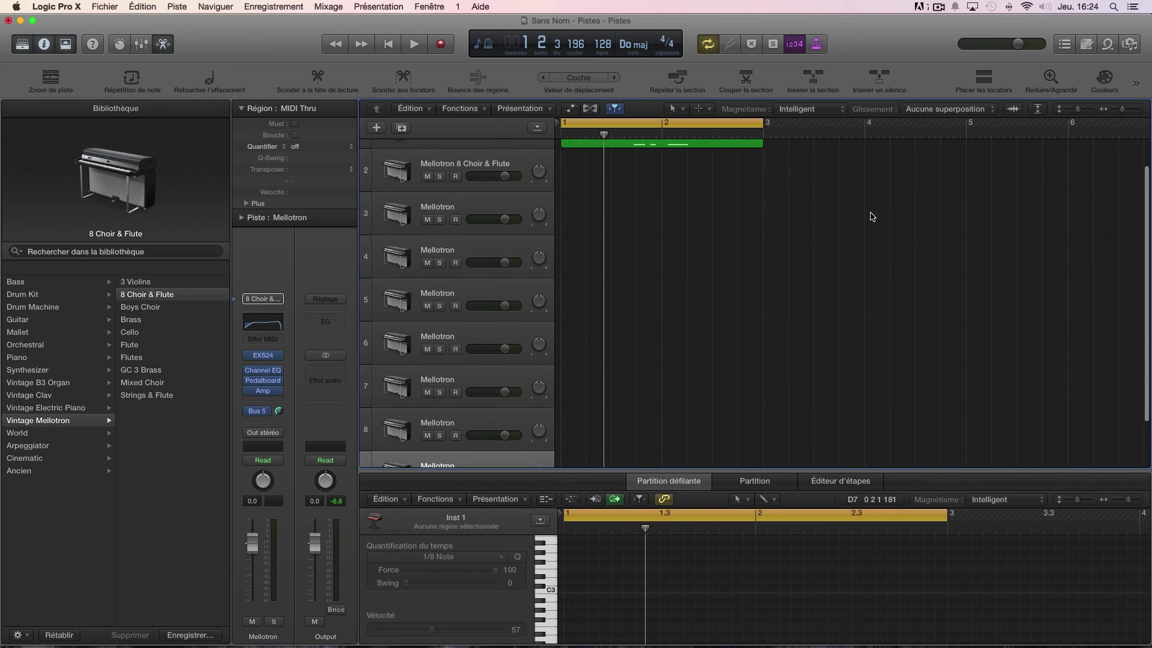
{"action": "left_click", "coordinate": [1038, 111]}
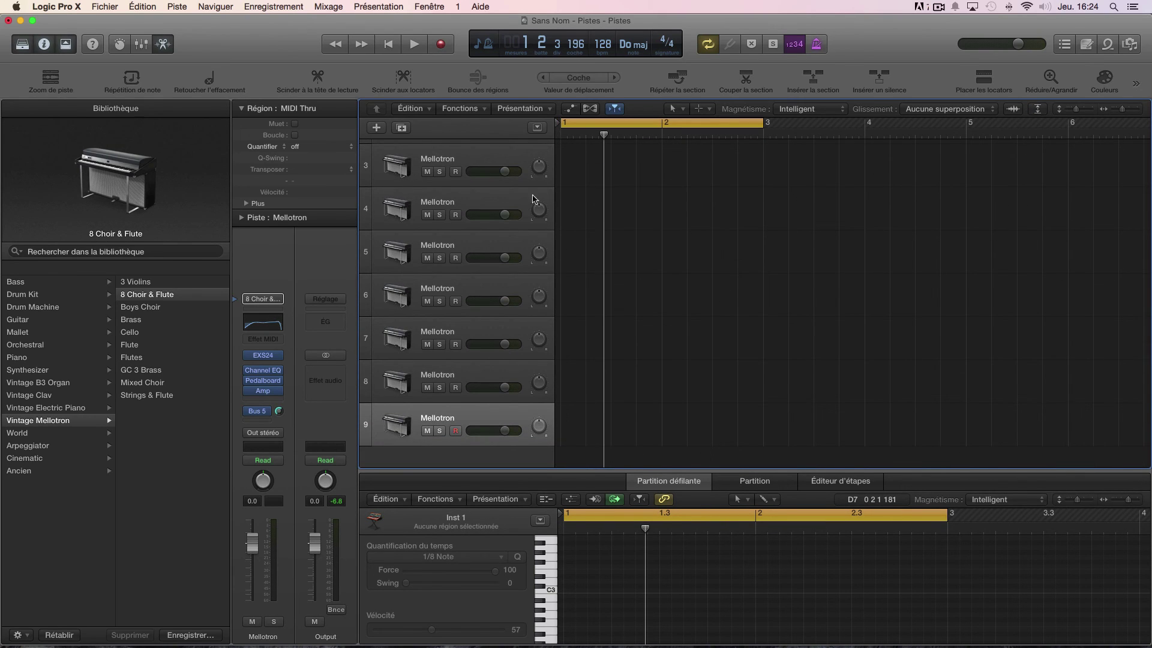
{"action": "scroll", "coordinate": [474, 336], "scroll_direction": "down", "scroll_amount": 2}
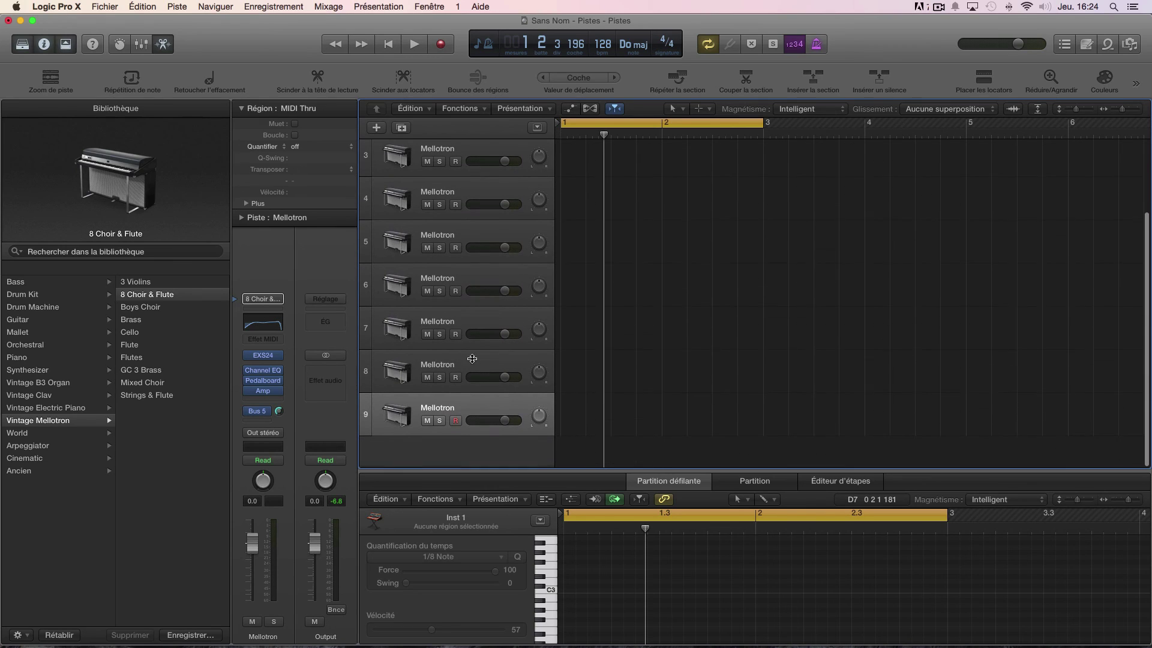
{"action": "scroll", "coordinate": [472, 378], "scroll_direction": "up", "scroll_amount": 5}
{"action": "scroll", "coordinate": [472, 380], "scroll_direction": "down", "scroll_amount": 5}
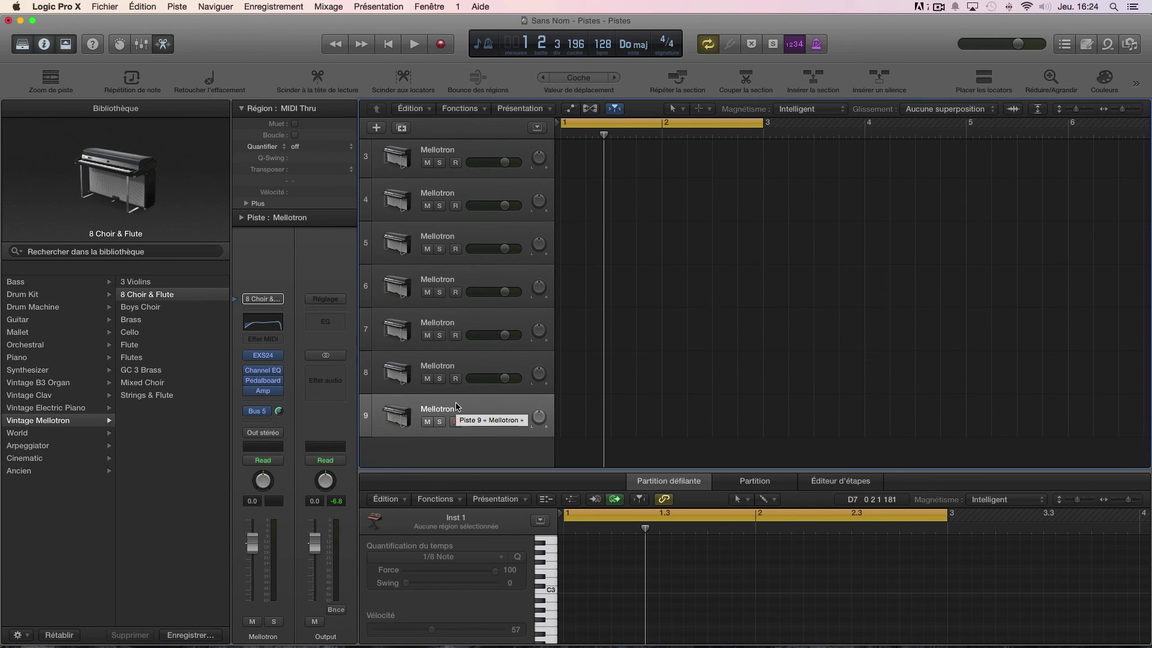
- Solo all tracks at once, then mute all of them together and clear the solos
{"action": "left_click", "coordinate": [454, 421]}
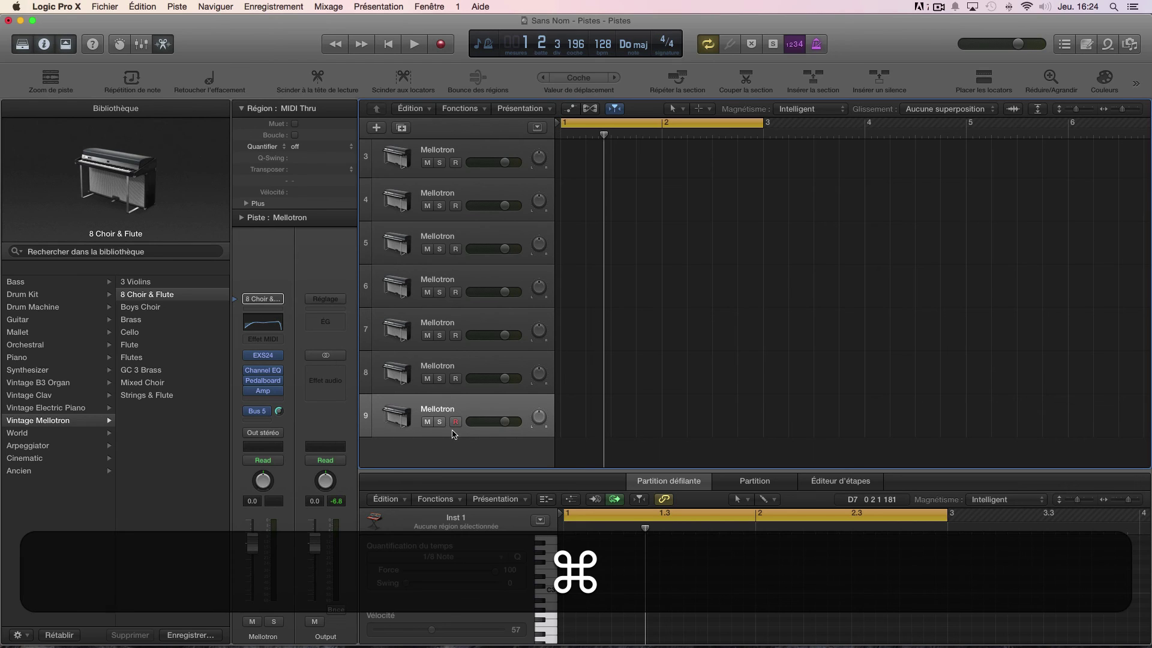
{"action": "left_click", "coordinate": [440, 421], "text": "super"}
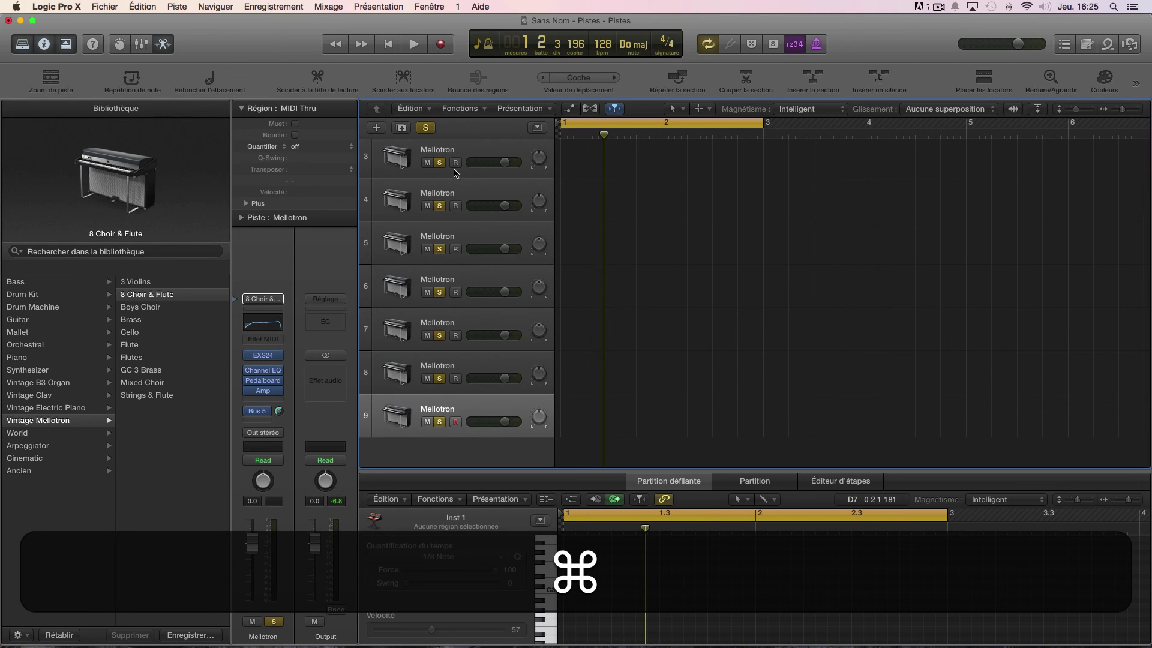
{"action": "left_click", "coordinate": [427, 422], "text": "super"}
{"action": "left_click", "coordinate": [440, 423], "text": "super"}
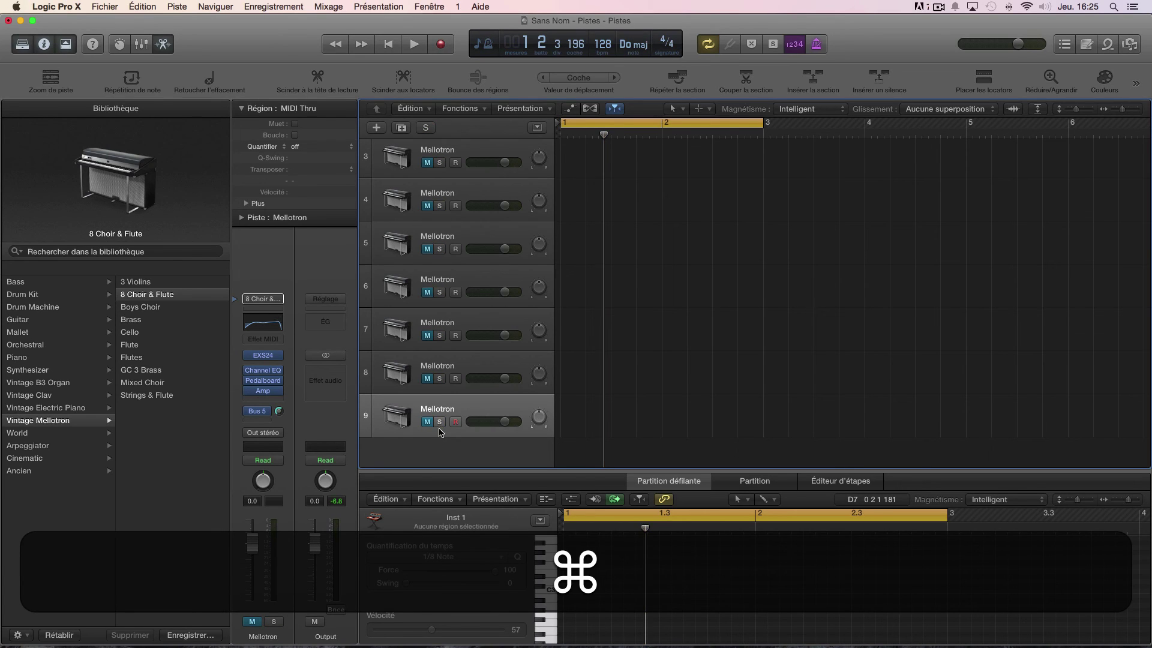
- Solo tracks 9, 7 and 5 individually, then turn off all their solos in one action
{"action": "left_click", "coordinate": [439, 423]}
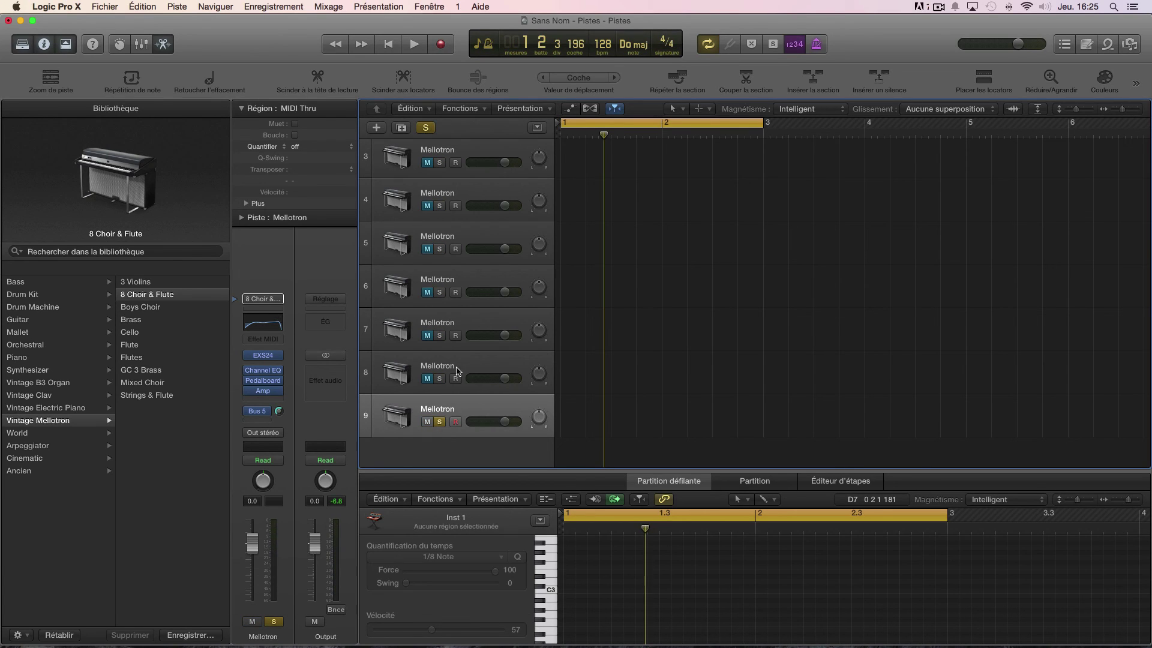
{"action": "left_click", "coordinate": [439, 336]}
{"action": "left_click", "coordinate": [440, 249]}
{"action": "key", "text": "super"}
{"action": "left_click", "coordinate": [440, 422], "text": "super"}
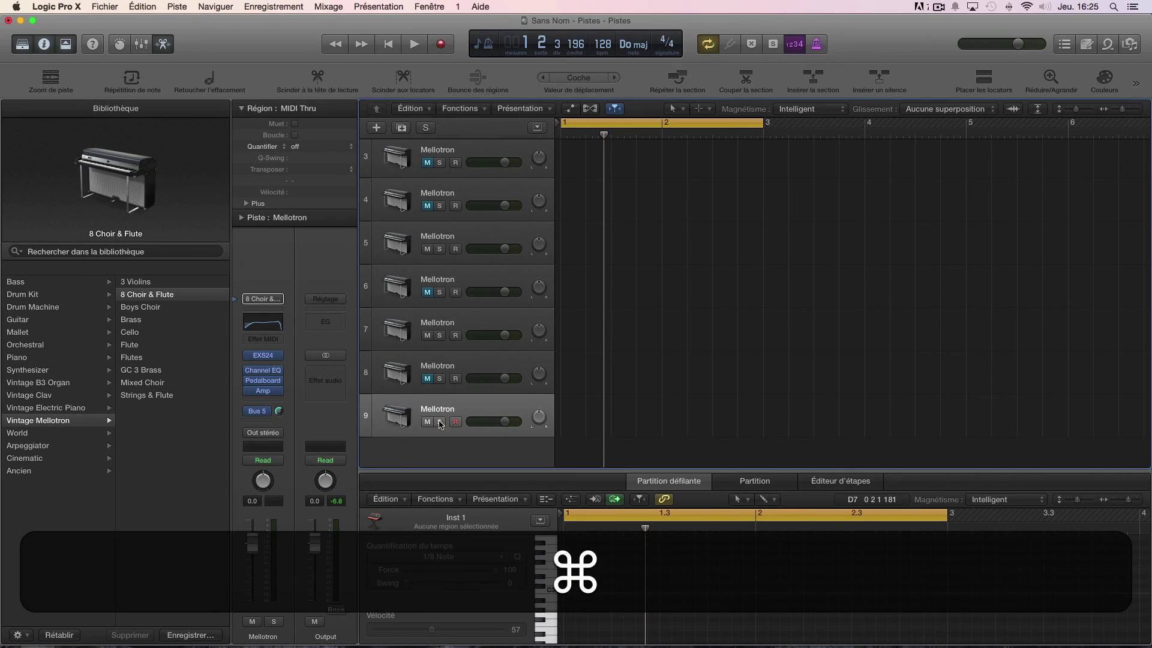
- Solo all tracks together, mute track 4, and clear every mute and solo at once
{"action": "left_click", "coordinate": [440, 422], "text": "super"}
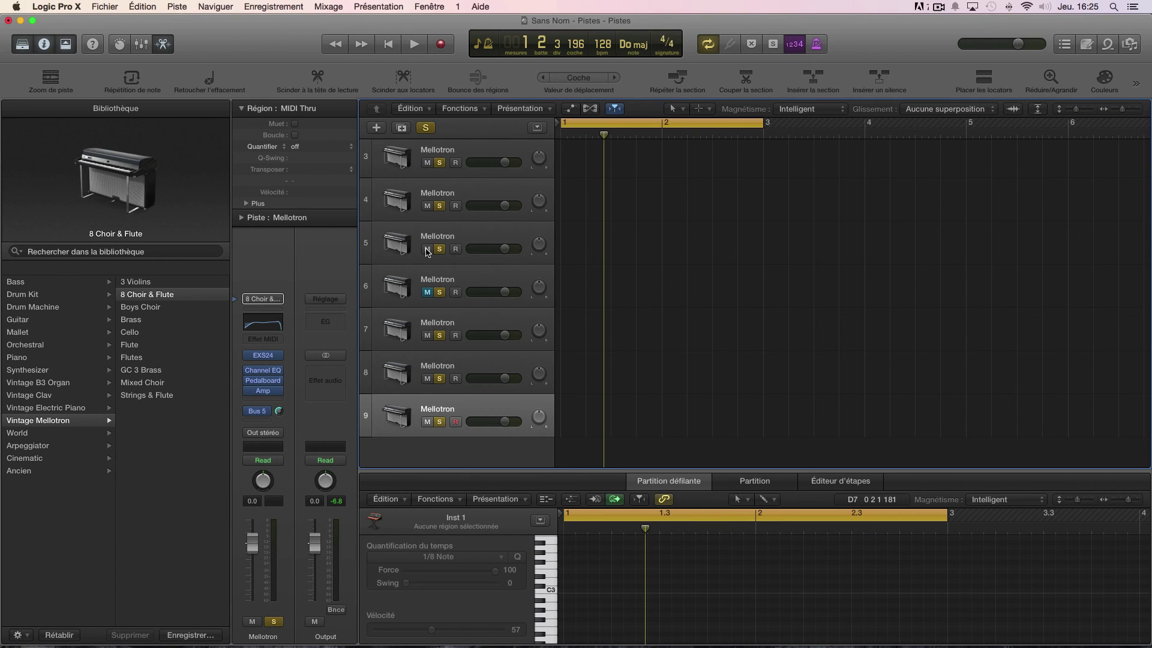
{"action": "left_click", "coordinate": [427, 206]}
{"action": "key", "text": "super"}
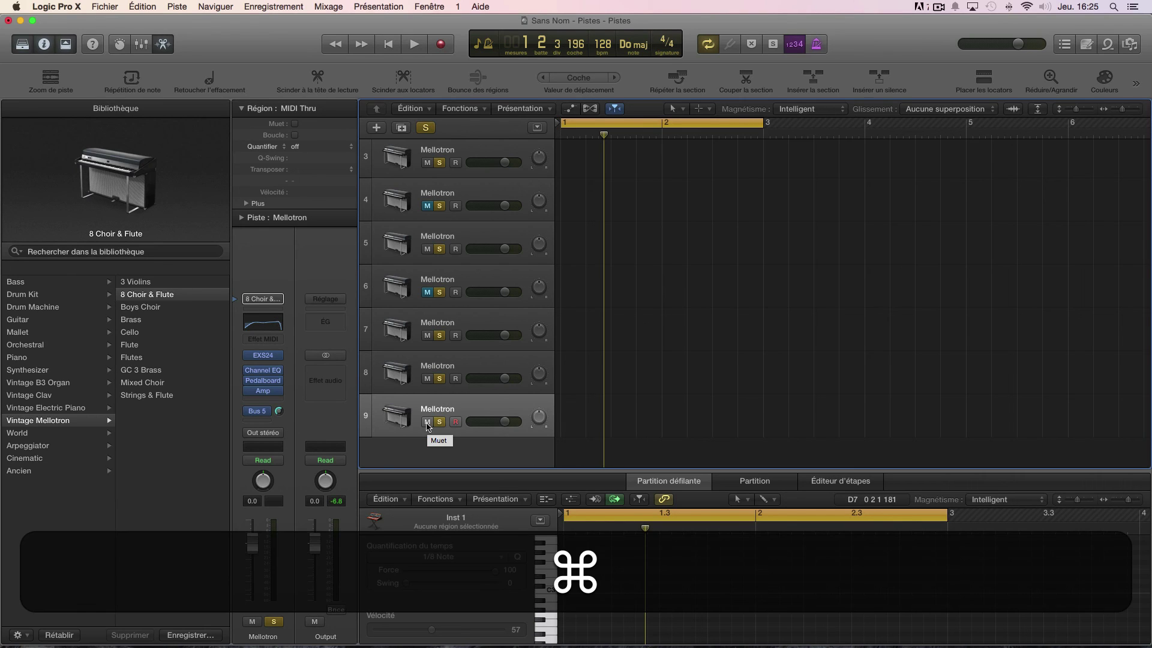
{"action": "left_click", "coordinate": [427, 422], "text": "super"}
{"action": "left_click", "coordinate": [440, 423], "text": "super"}
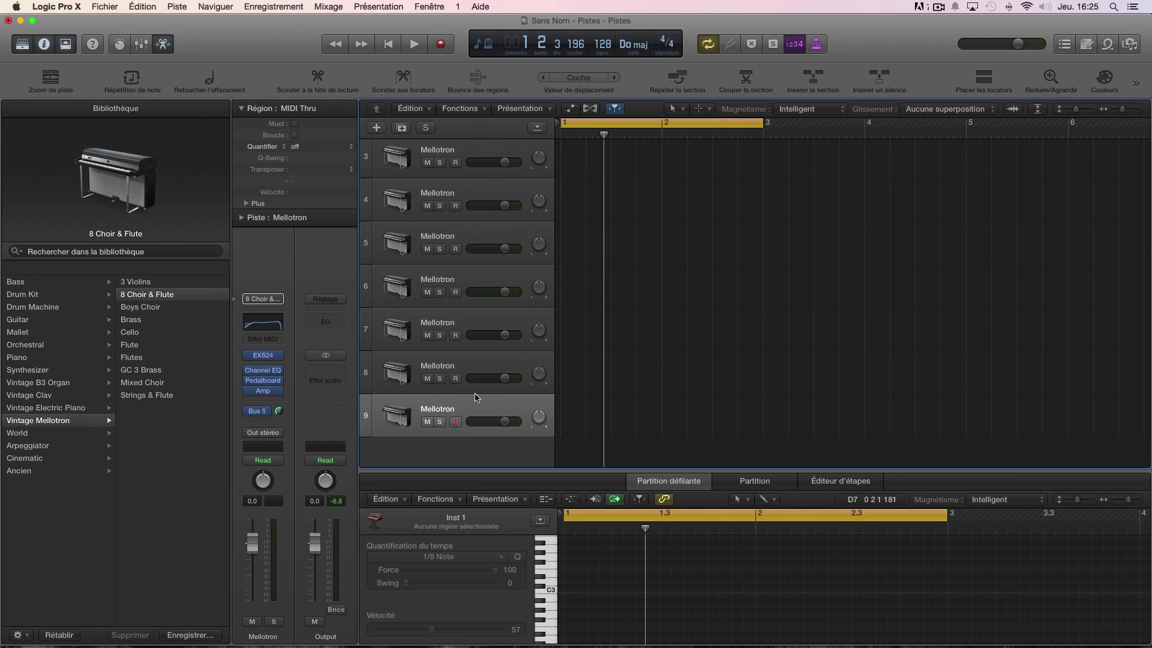
- Delete the seven duplicate Mellotron tracks, keeping only Inst 1 and Mellotron 8 Choir & Flute
{"action": "scroll", "coordinate": [475, 397], "scroll_direction": "up", "scroll_amount": 3}
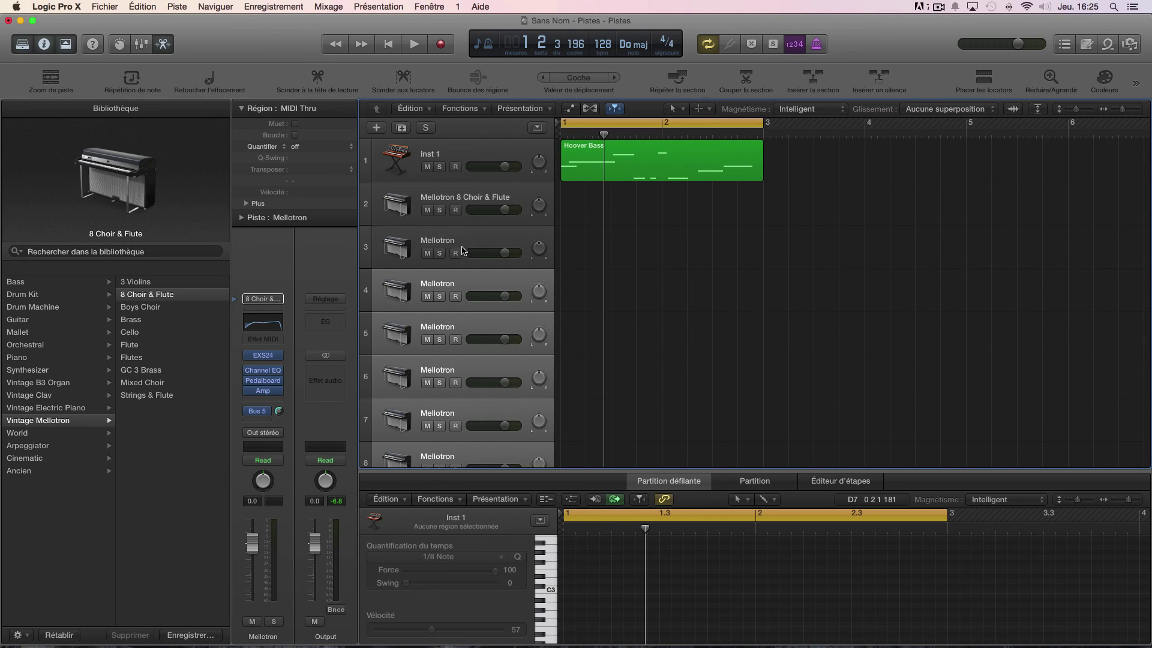
{"action": "key", "text": "super+BackSpace"}
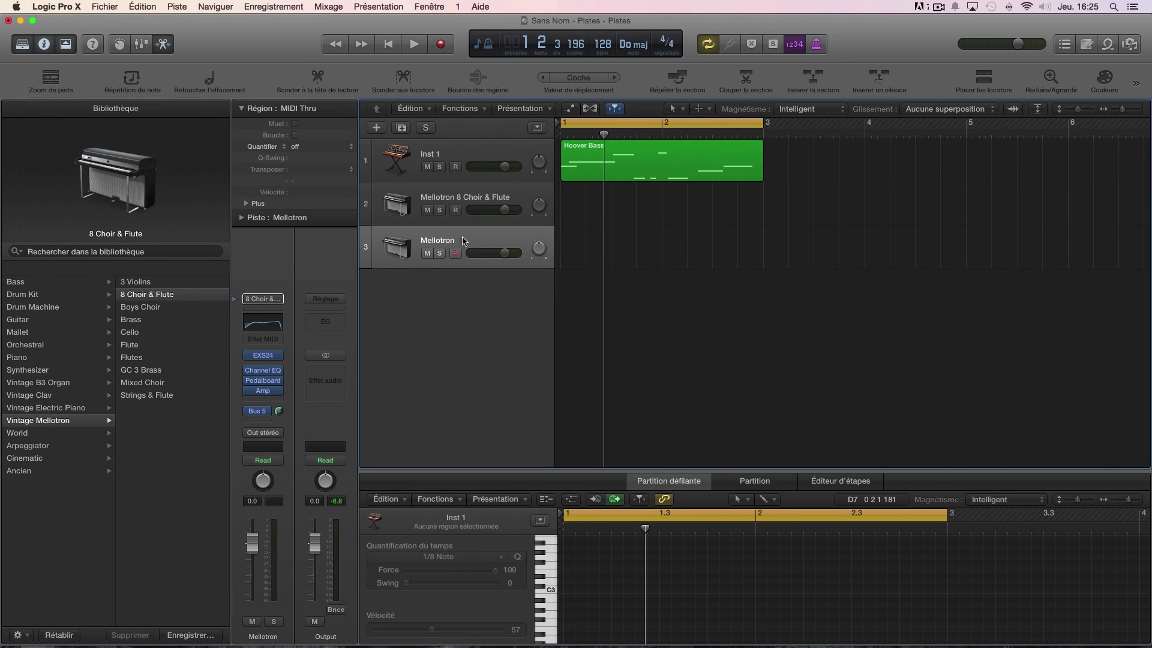
{"action": "key", "text": "super+BackSpace"}
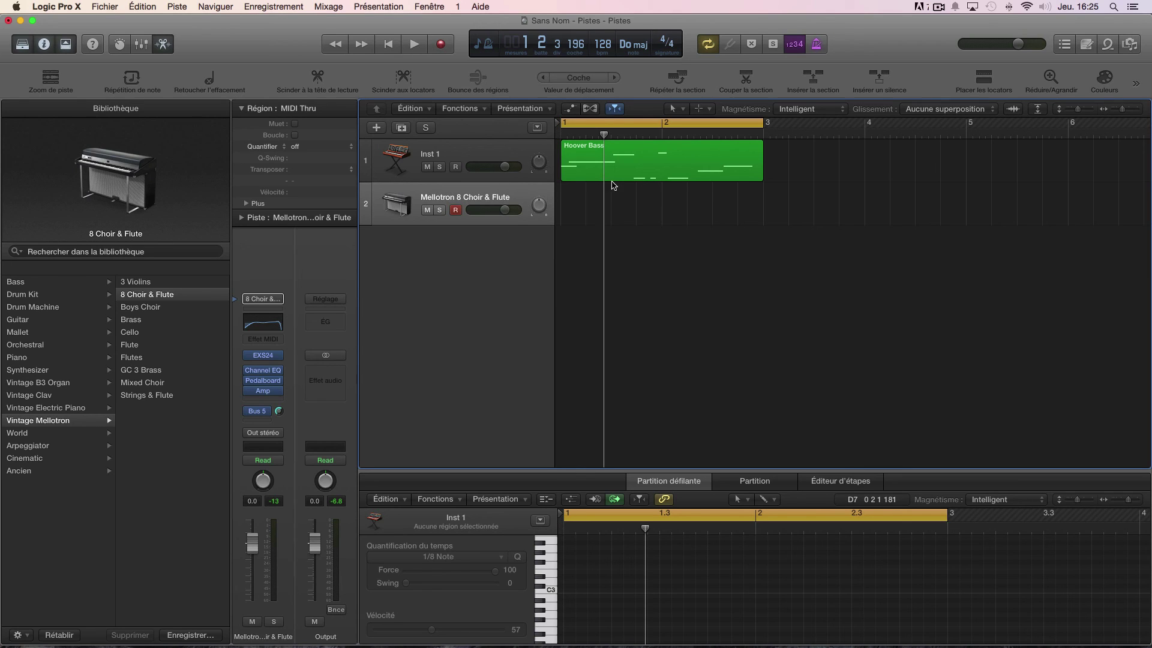
- Loop the Hoover Bass region up to bar 5 and move the key focus to the Piano Roll
{"action": "left_click", "coordinate": [738, 155]}
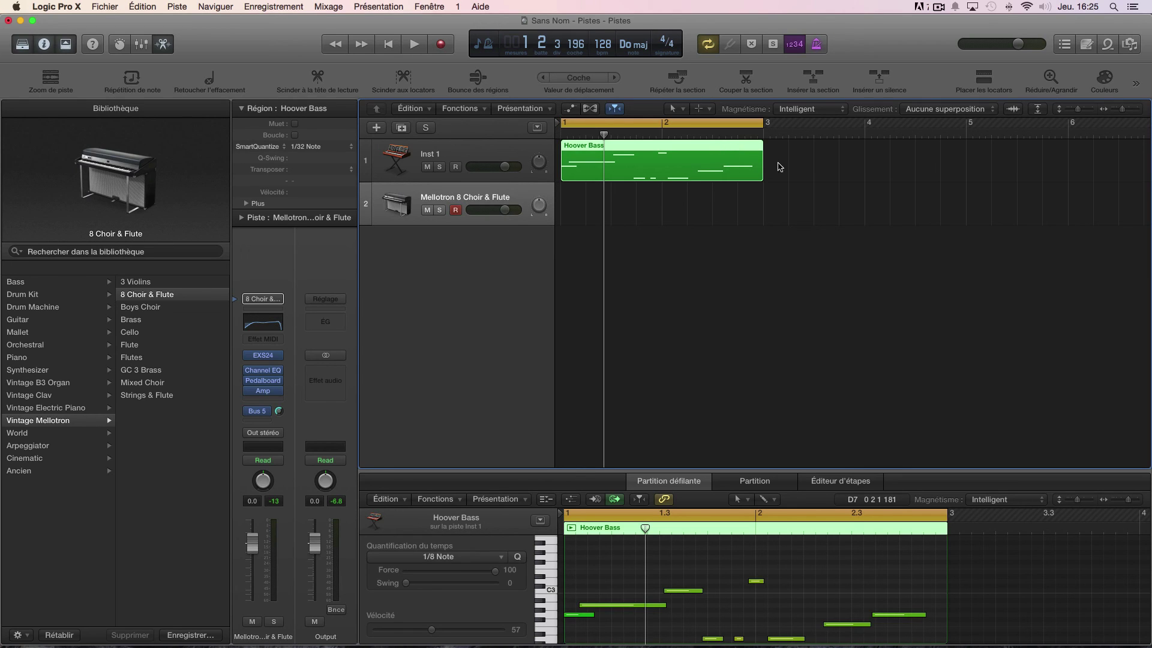
{"action": "left_click_drag", "start_coordinate": [765, 150], "coordinate": [966, 151]}
{"action": "key", "text": "Tab"}
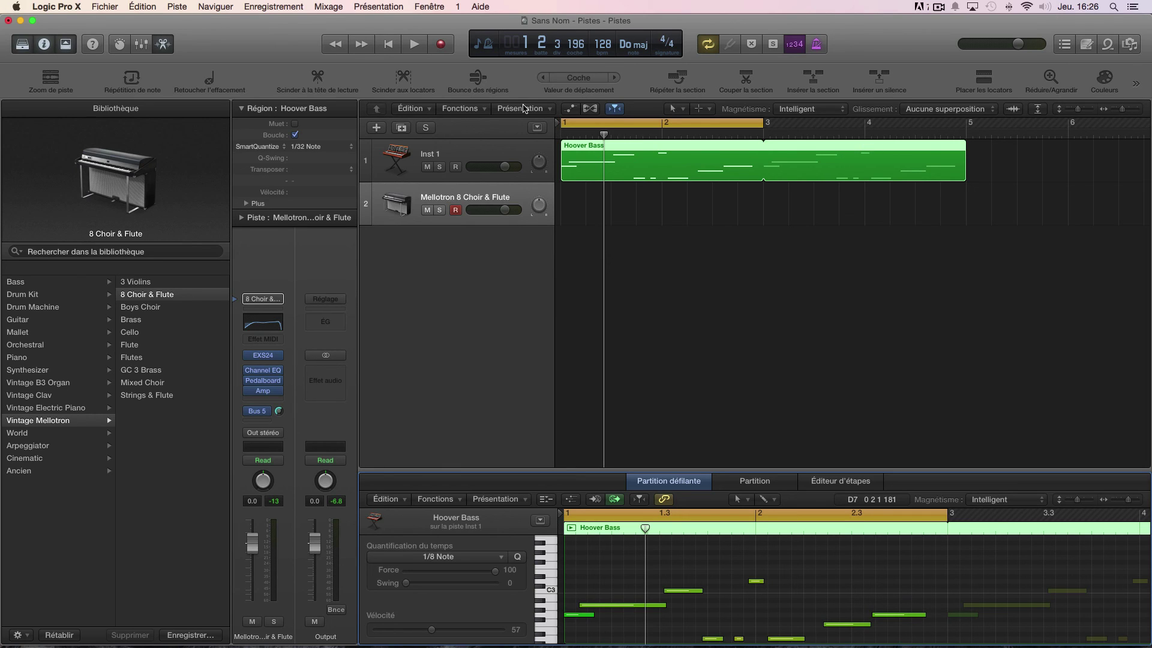
- Turn on greyed loops (Boucles grisées) in the track display preferences
{"action": "left_click", "coordinate": [70, 8]}
{"action": "mouse_move", "coordinate": [96, 43]}
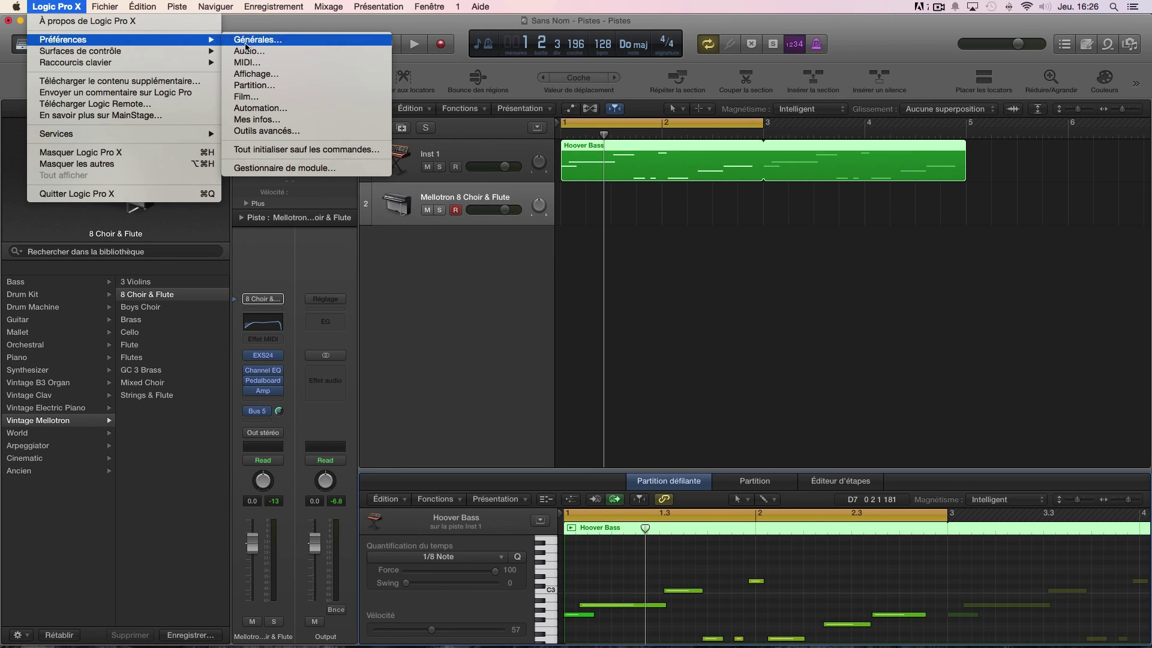
{"action": "left_click", "coordinate": [249, 74]}
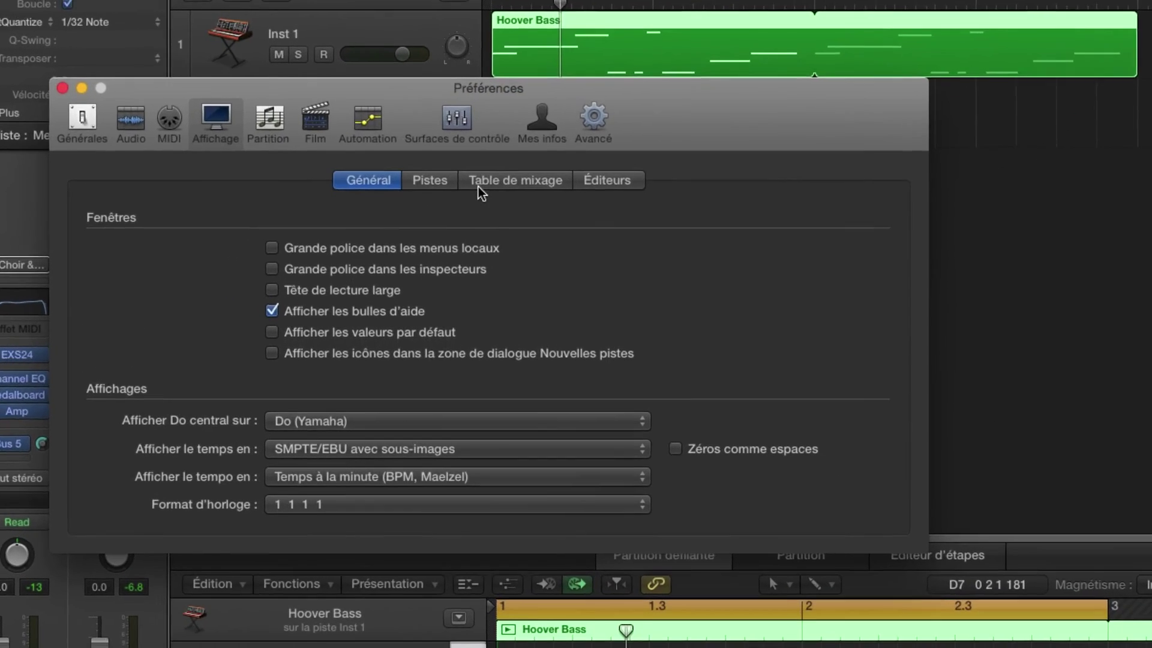
{"action": "left_click", "coordinate": [524, 247]}
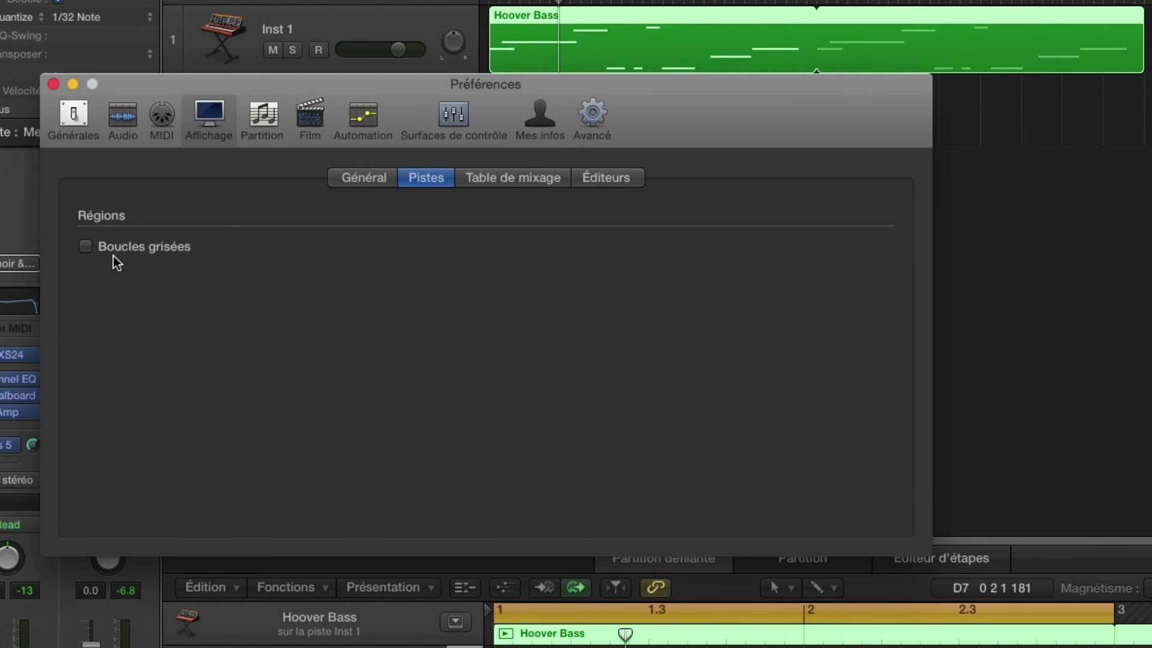
{"action": "left_click_drag", "start_coordinate": [305, 84], "coordinate": [307, 177]}
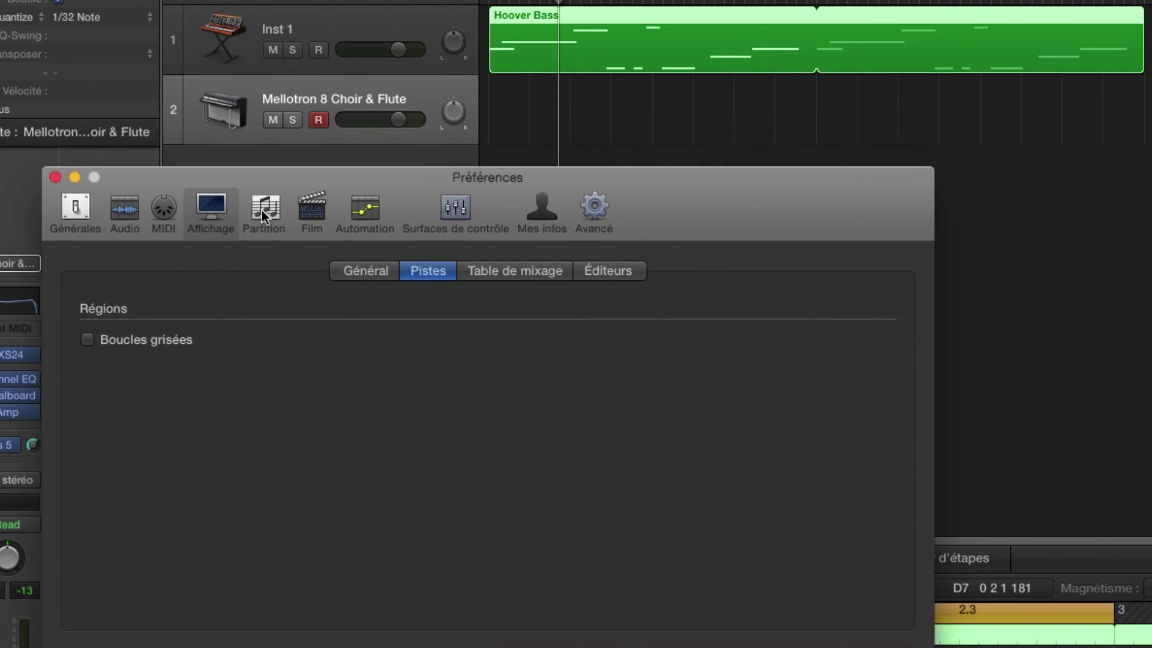
{"action": "left_click", "coordinate": [87, 339]}
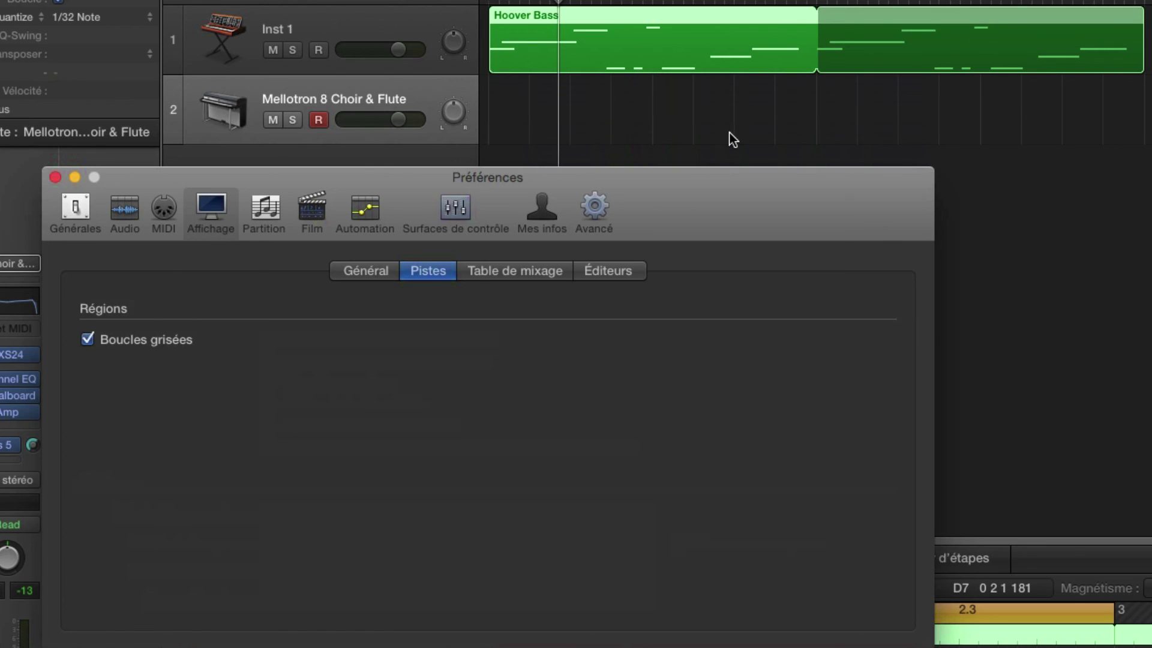
- Examine the mixer display preferences for the meters' peak hold time, return time and scale, with the Mixer open alongside
{"action": "left_click", "coordinate": [525, 271]}
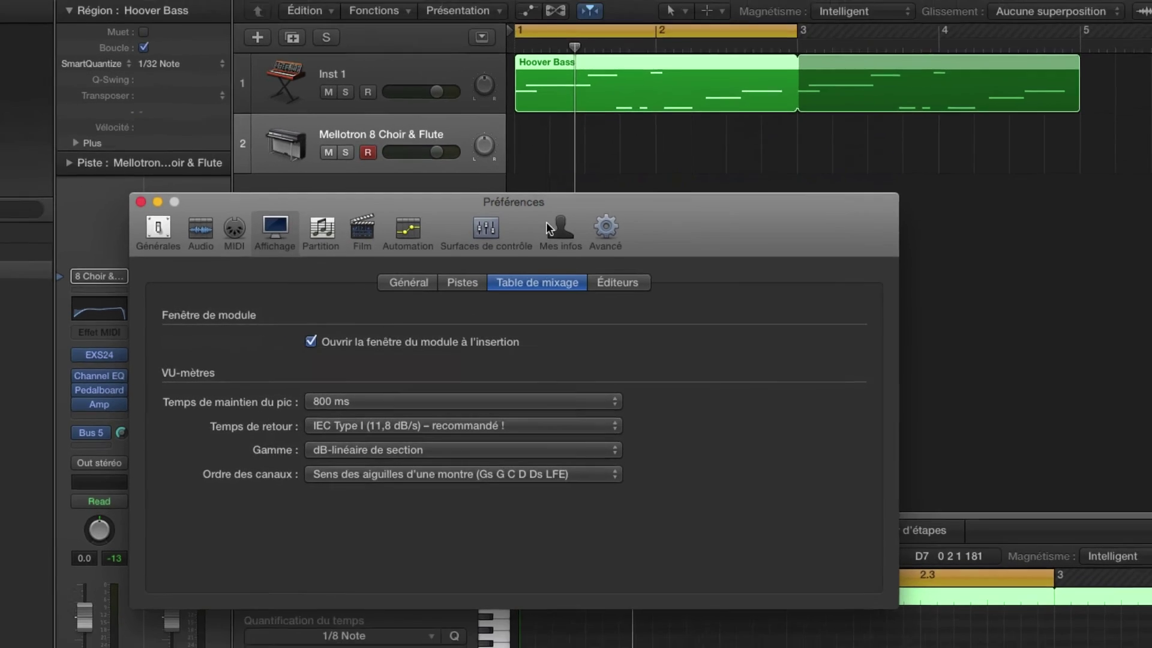
{"action": "left_click_drag", "start_coordinate": [546, 222], "coordinate": [832, 92]}
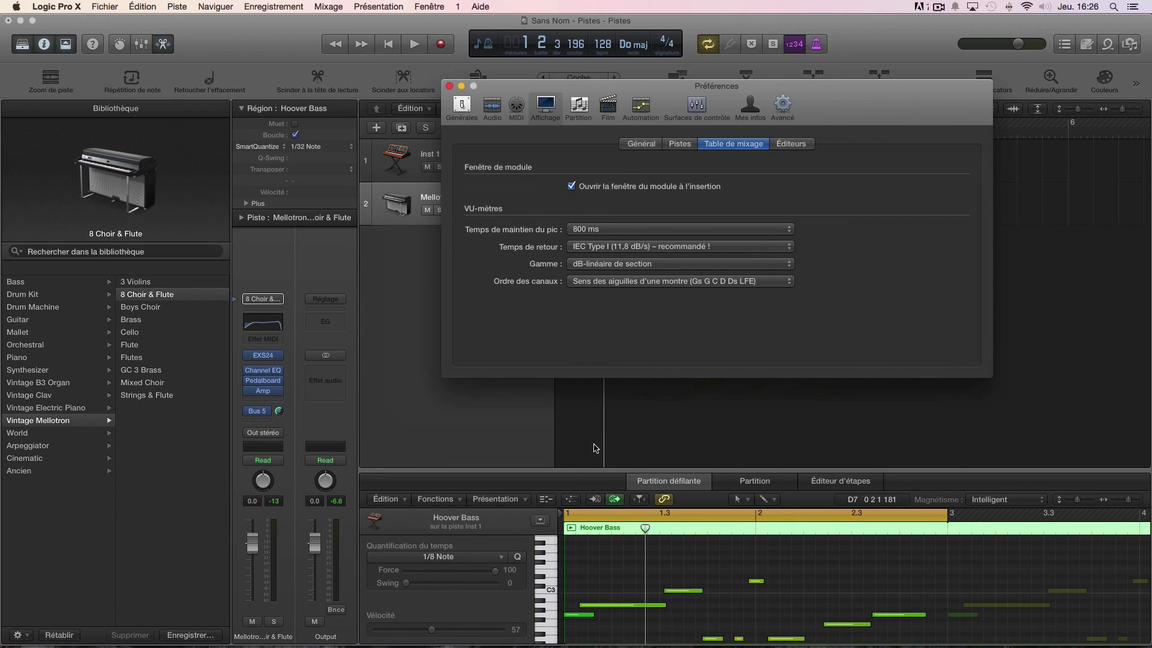
{"action": "key", "text": "x"}
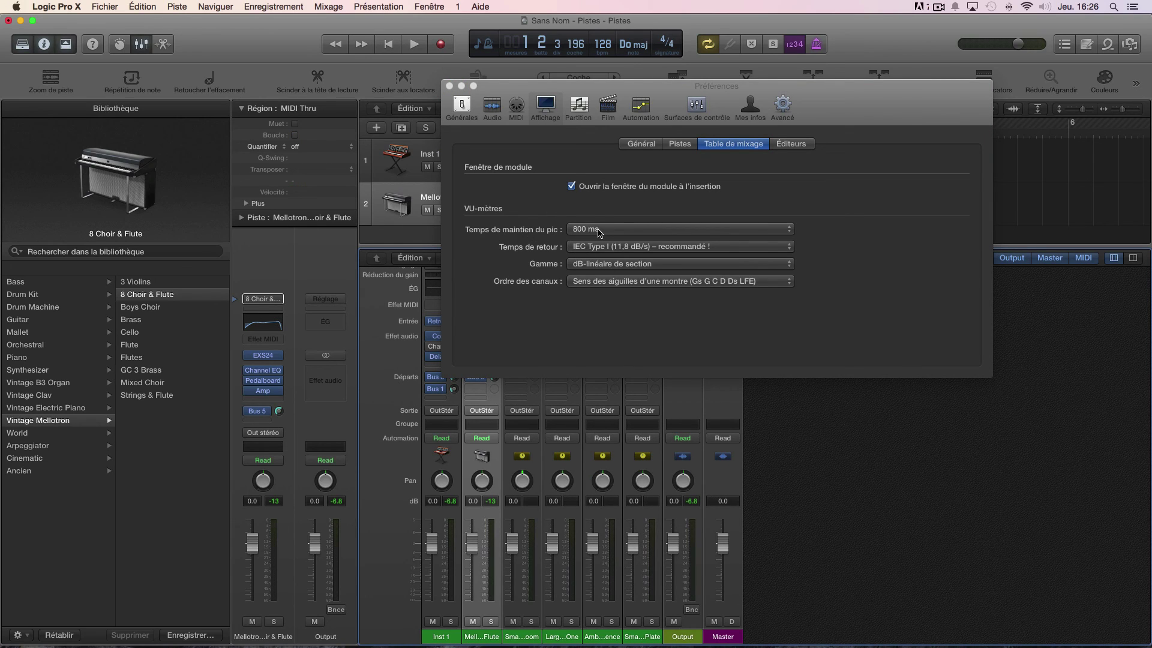
{"action": "left_click", "coordinate": [598, 232]}
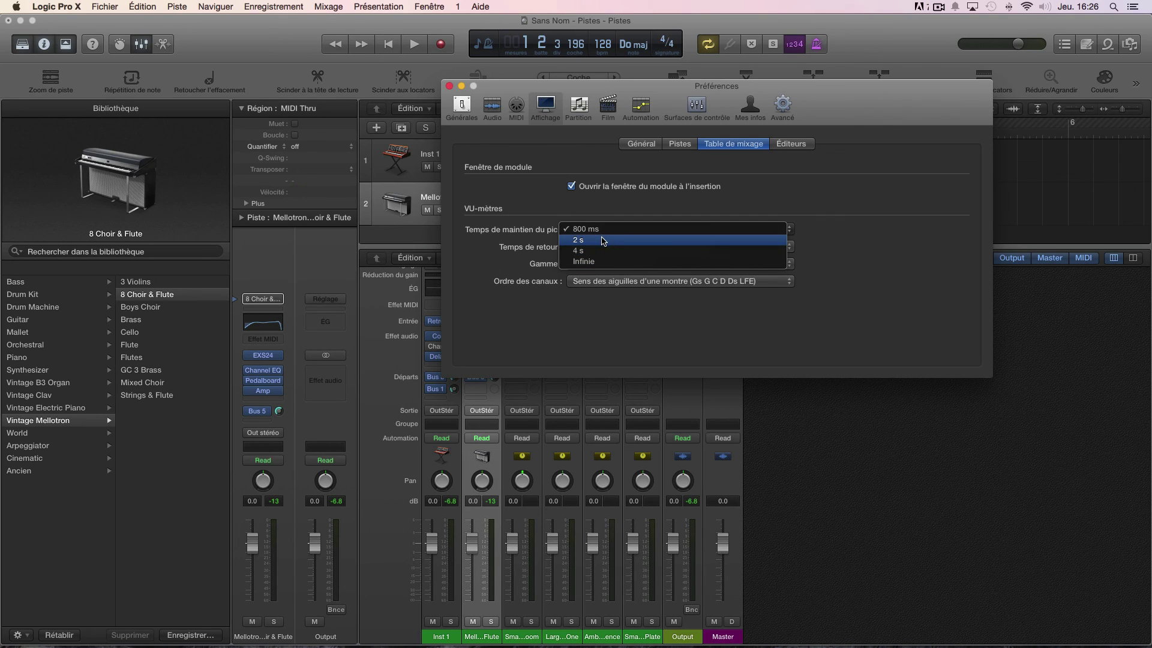
{"action": "left_click", "coordinate": [482, 259]}
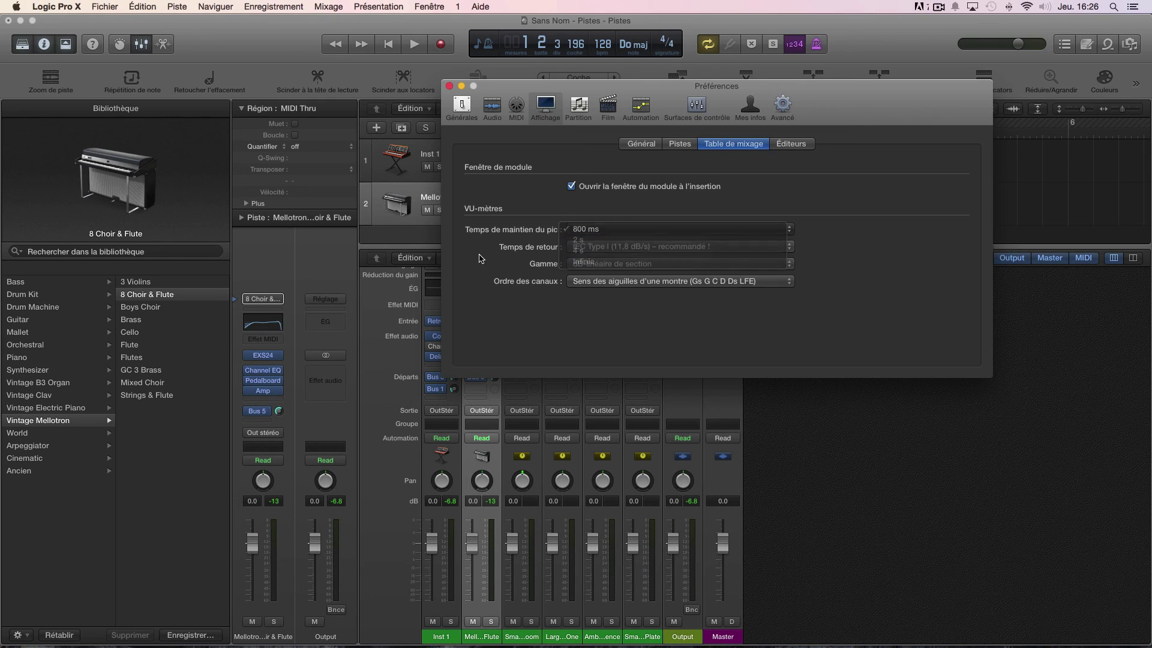
{"action": "left_click", "coordinate": [617, 252]}
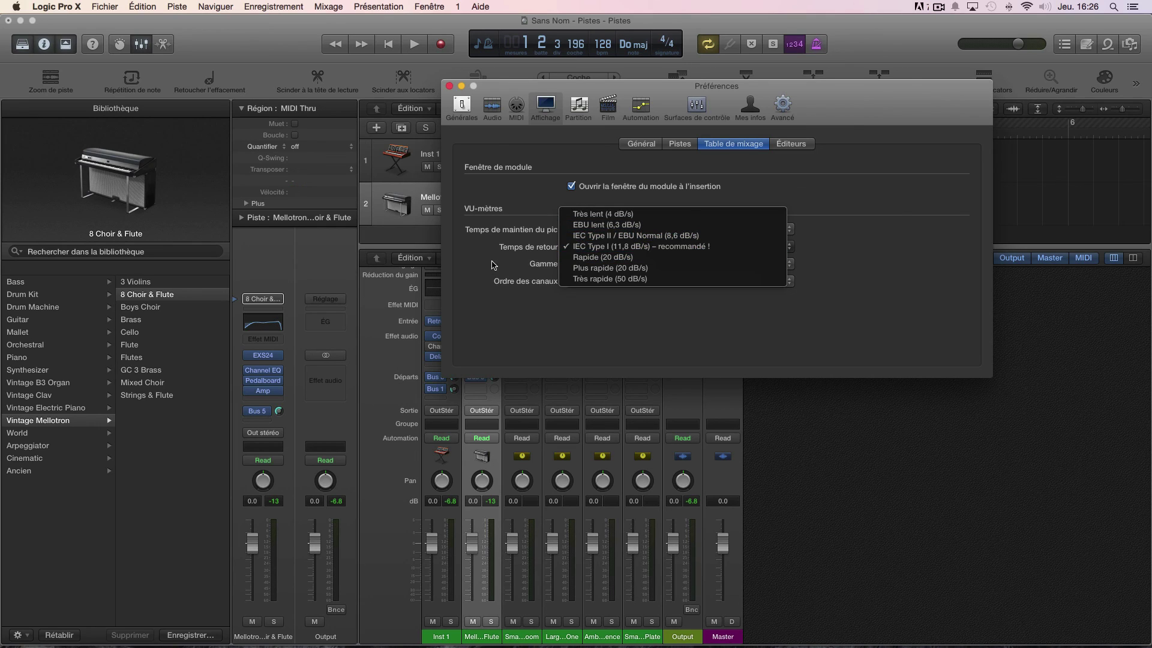
{"action": "left_click", "coordinate": [574, 246]}
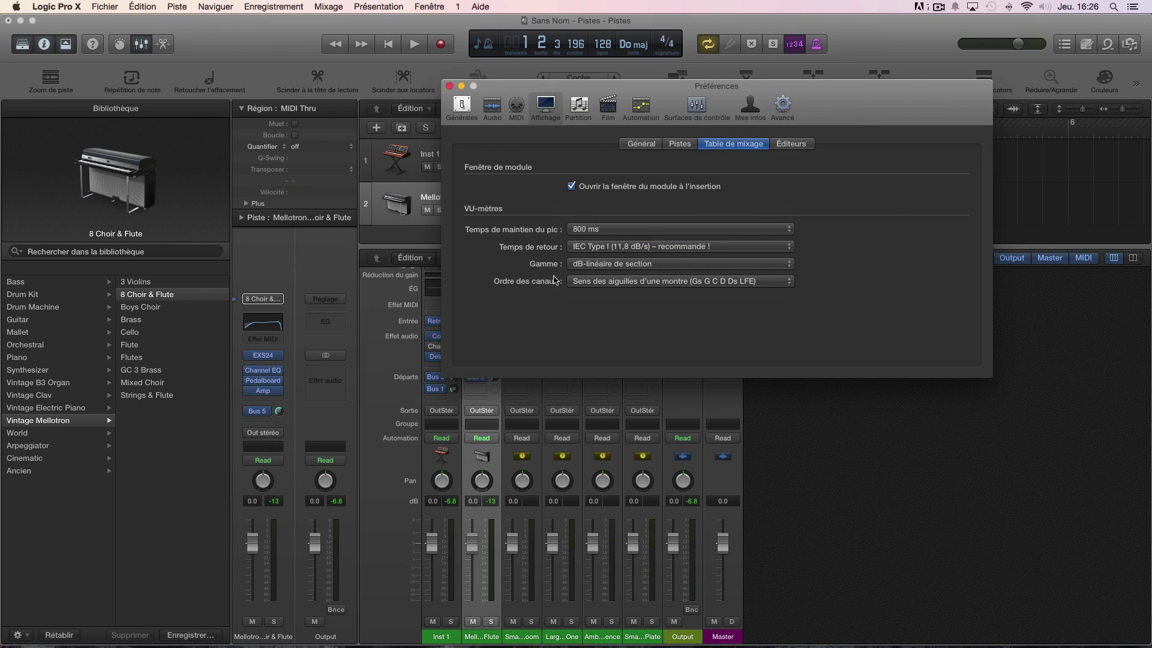
{"action": "left_click", "coordinate": [594, 266]}
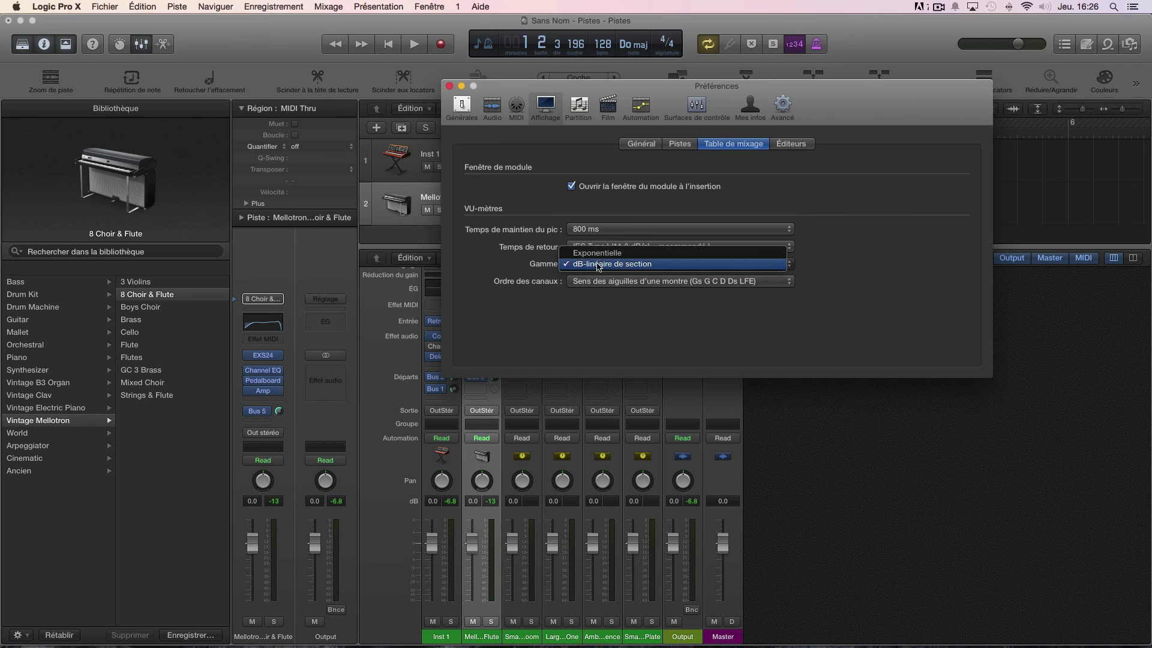
{"action": "left_click", "coordinate": [510, 272]}
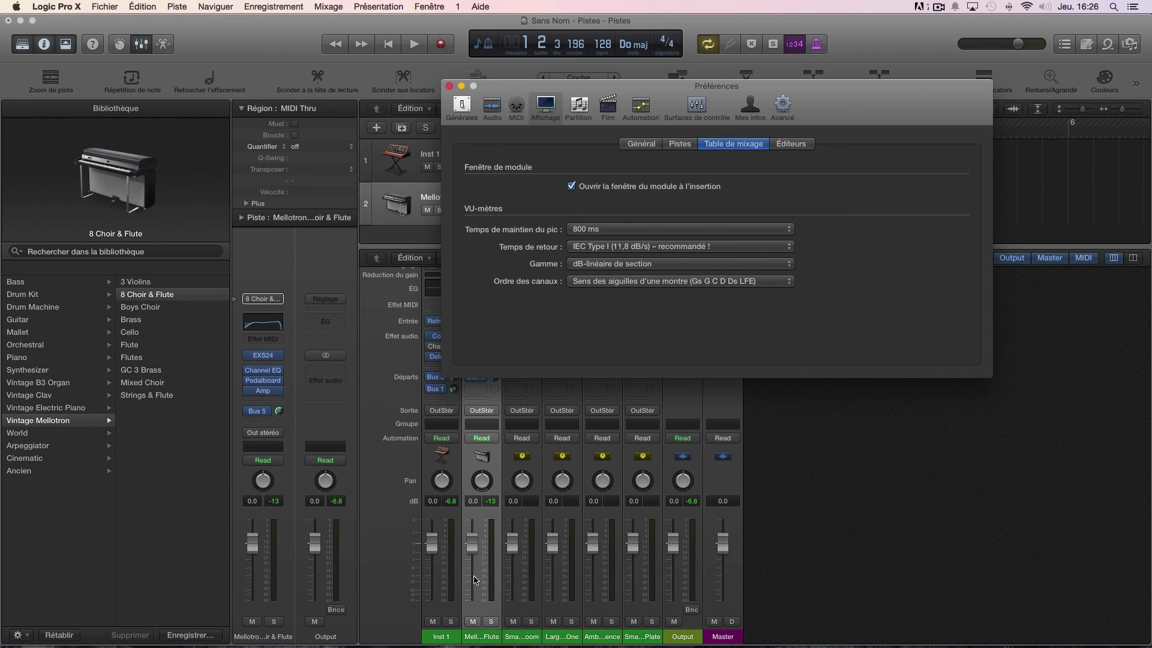
- Revisit the general and track display preferences, and close both Preferences and the Mixer
{"action": "left_click", "coordinate": [642, 145]}
{"action": "left_click", "coordinate": [686, 144]}
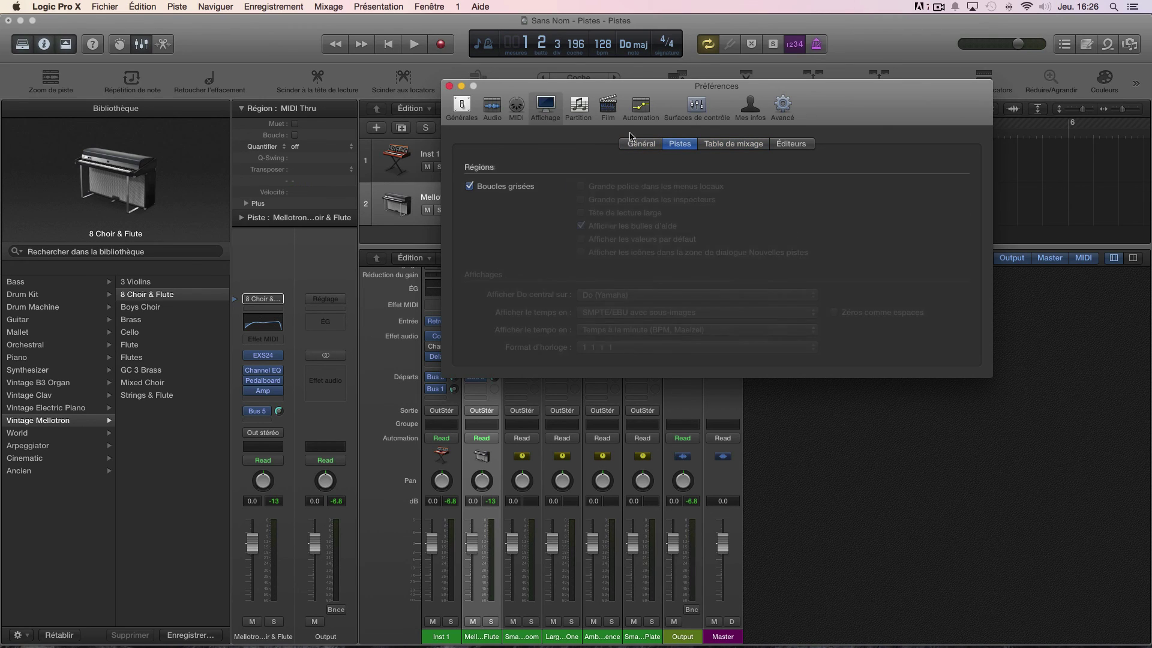
{"action": "left_click", "coordinate": [448, 85]}
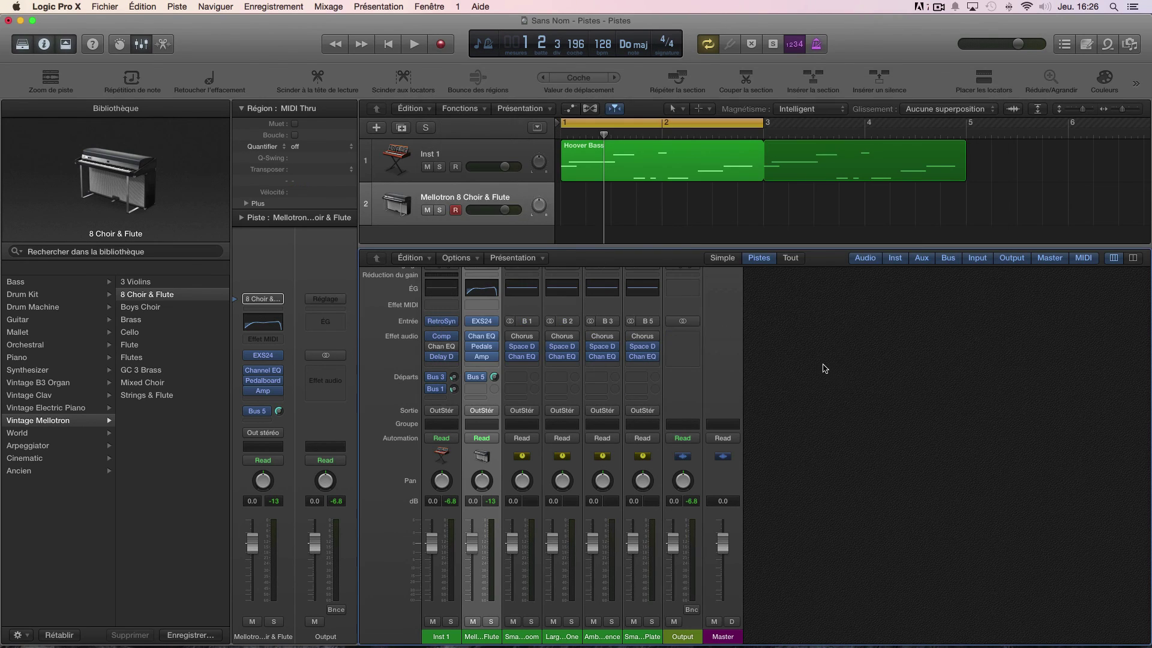
{"action": "key", "text": "x"}
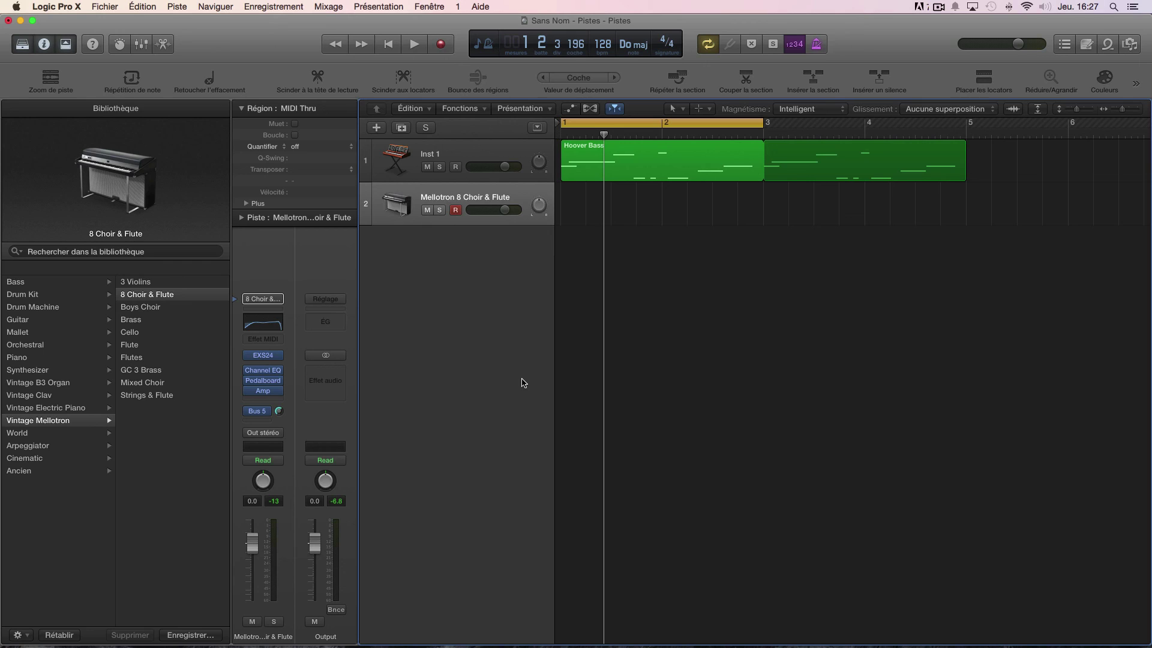
- Open the Hoover Bass region in an enlarged Piano Roll and expand its additional region parameters
{"action": "left_click", "coordinate": [586, 163]}
{"action": "double_click", "coordinate": [586, 163]}
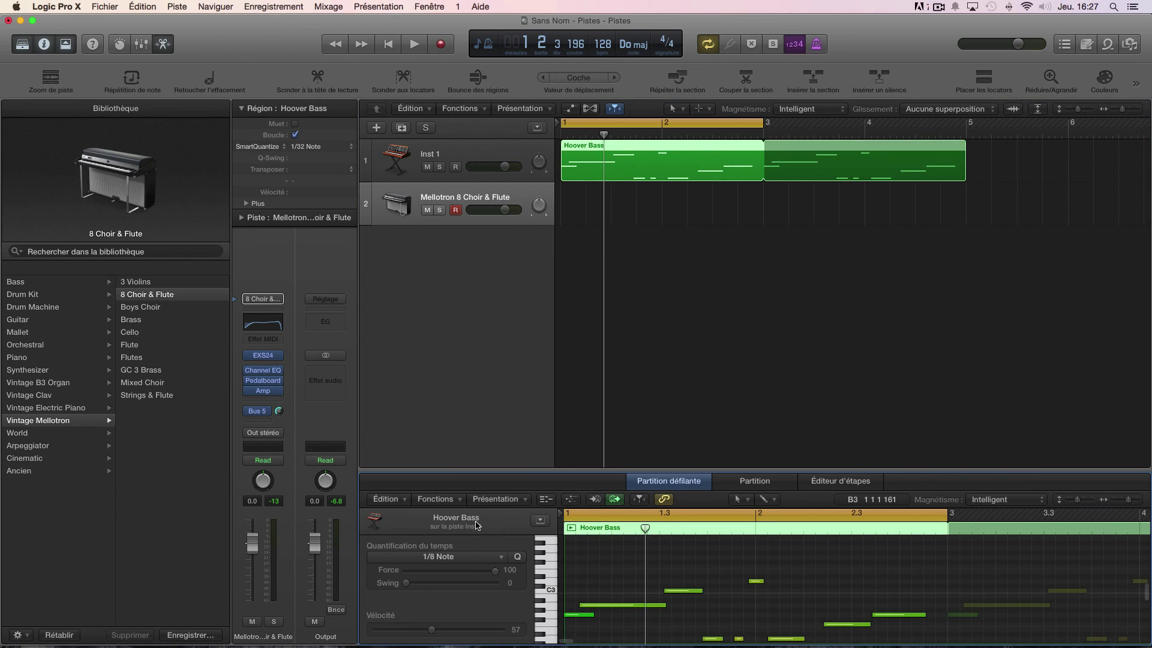
{"action": "left_click_drag", "start_coordinate": [624, 471], "coordinate": [607, 320]}
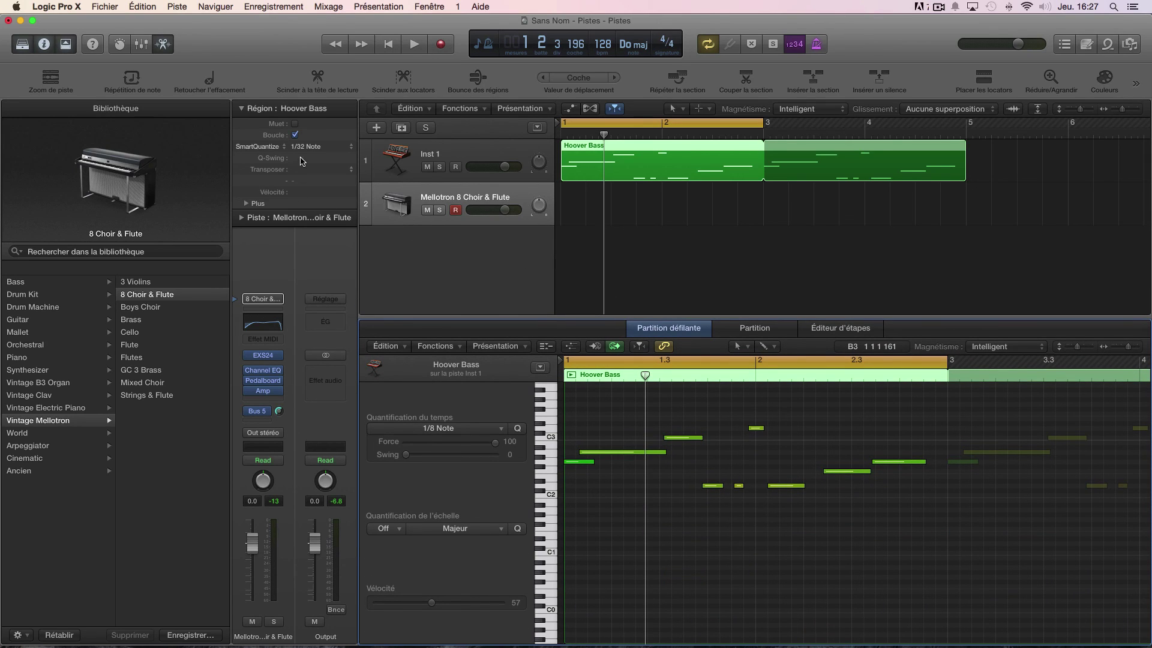
{"action": "left_click", "coordinate": [246, 204]}
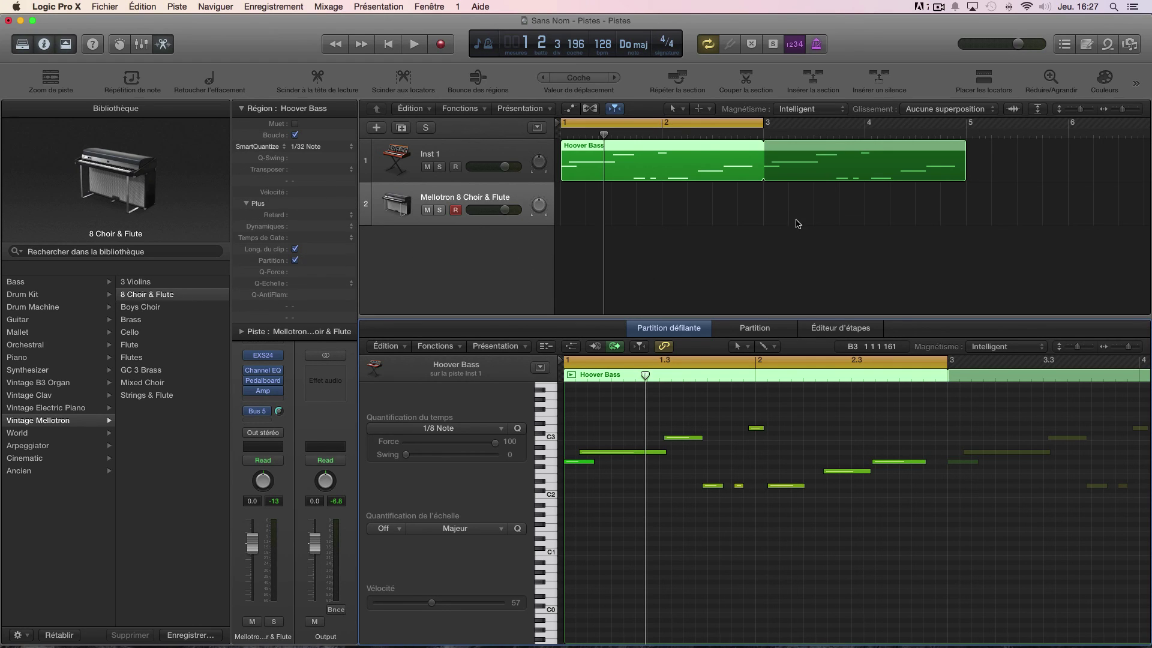
- Add the 80s Mirage Topper Apple Loop at bar 1 on a new track and solo that track
{"action": "left_click", "coordinate": [1109, 46]}
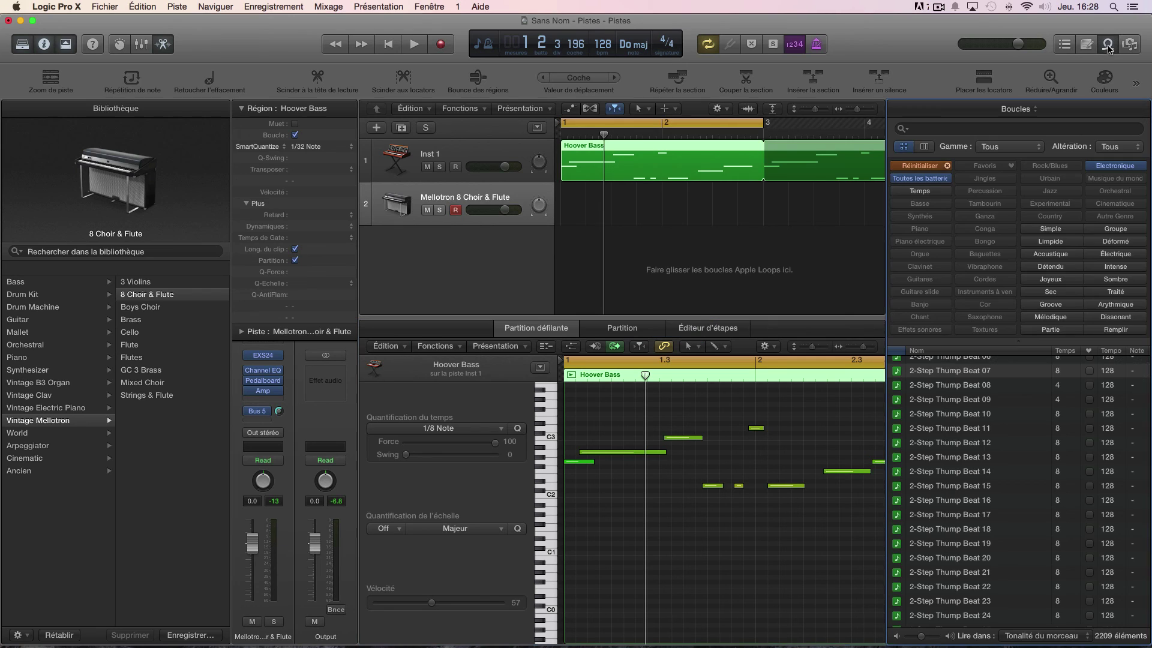
{"action": "scroll", "coordinate": [967, 427], "scroll_direction": "down", "scroll_amount": 10}
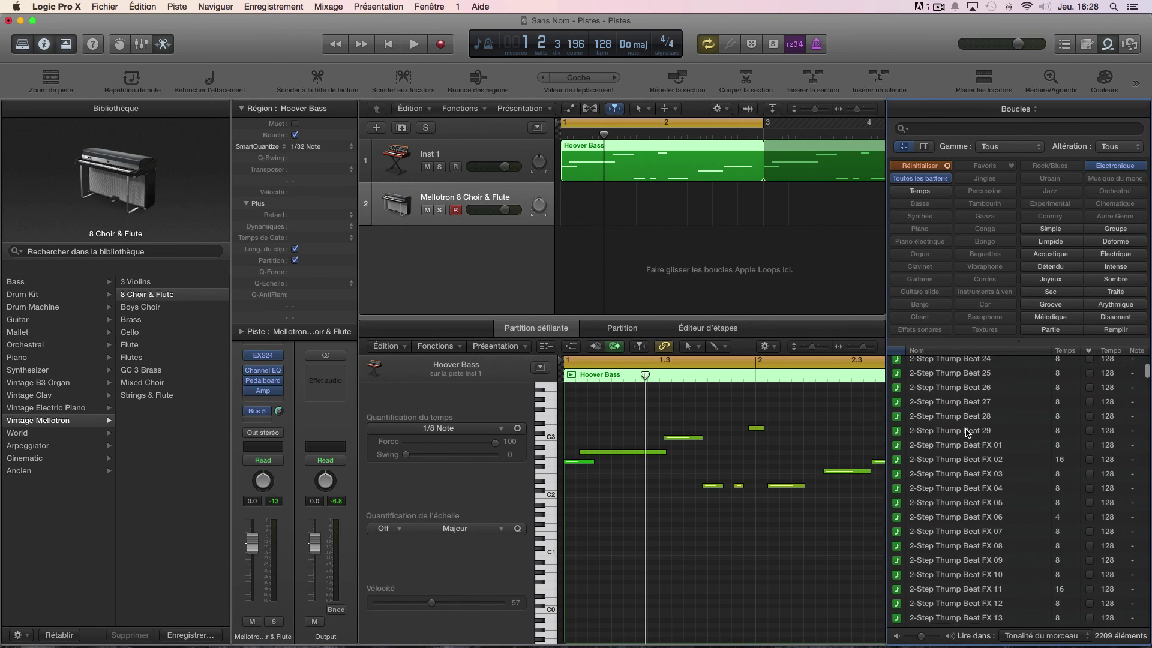
{"action": "scroll", "coordinate": [967, 427], "scroll_direction": "down", "scroll_amount": 4}
{"action": "left_click", "coordinate": [940, 401]}
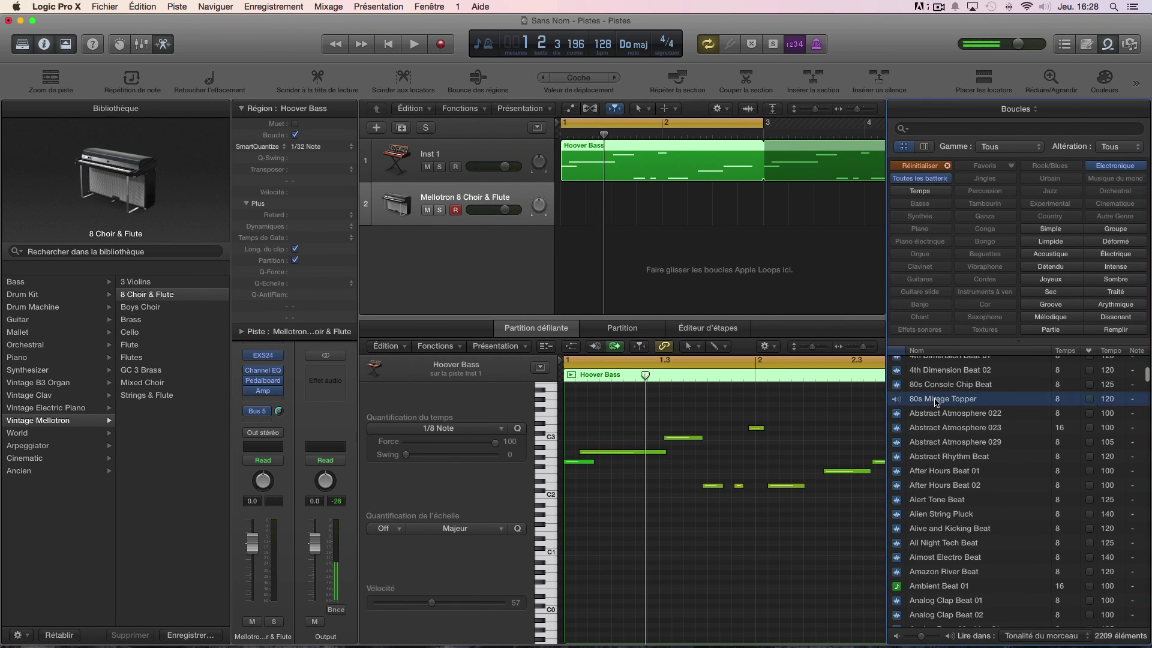
{"action": "left_click_drag", "start_coordinate": [939, 401], "coordinate": [566, 252]}
{"action": "left_click", "coordinate": [427, 253]}
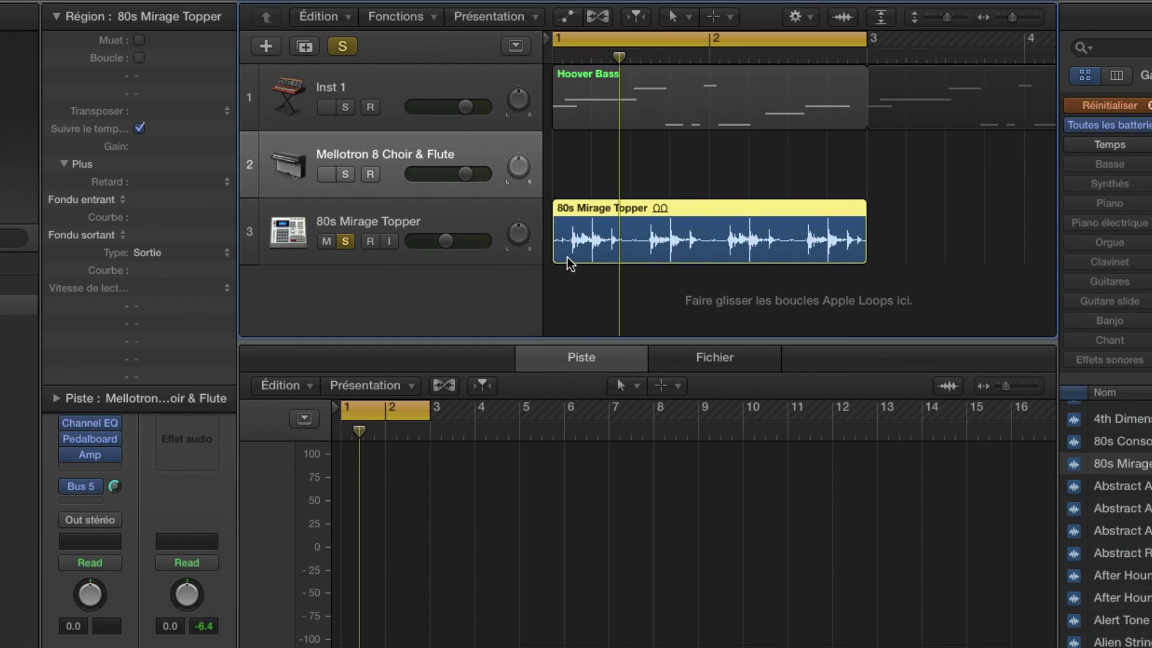
{"action": "left_click", "coordinate": [583, 244]}
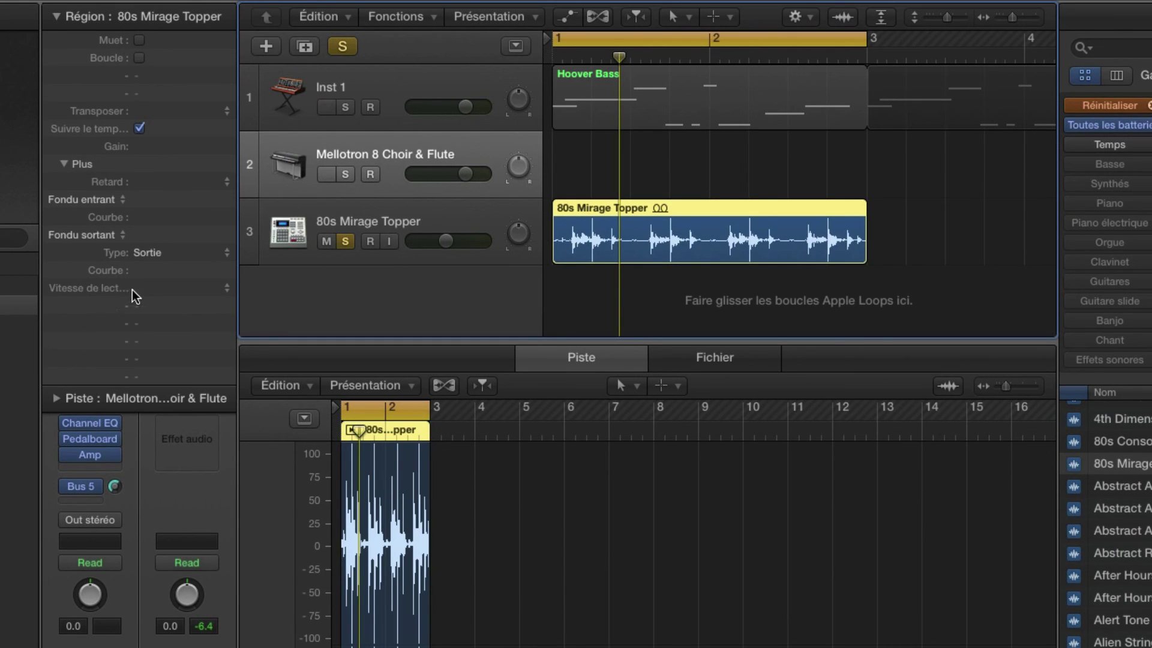
- Play the 80s Mirage Topper region at 1/4x playback speed and switch its speed to 2x
{"action": "left_click", "coordinate": [225, 287]}
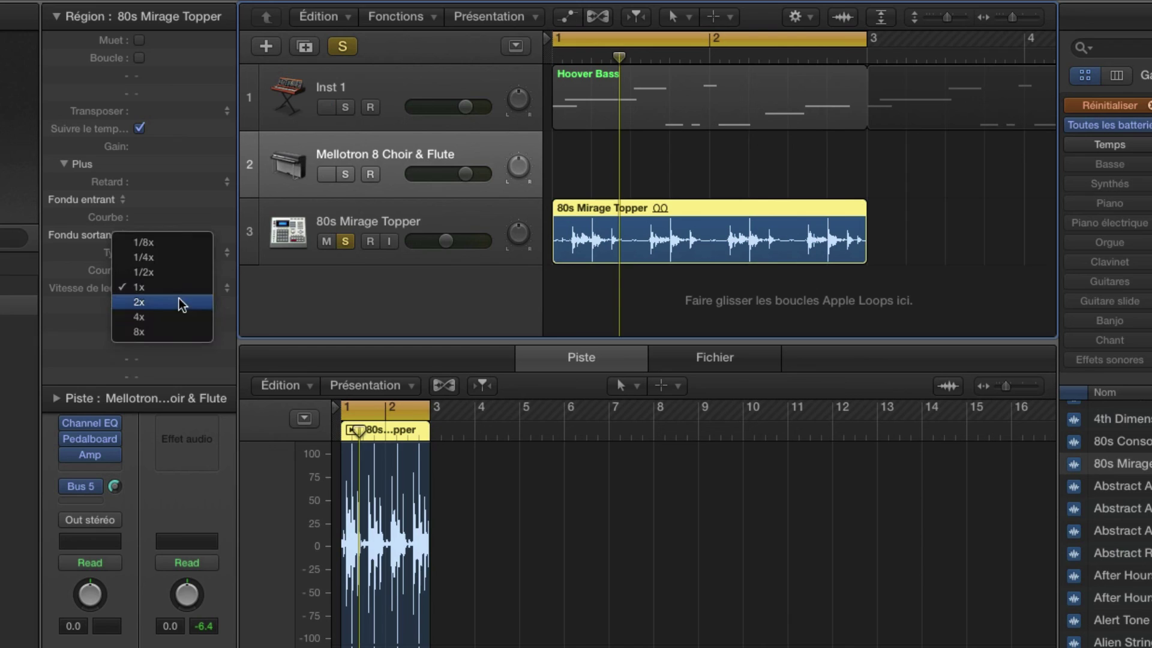
{"action": "left_click", "coordinate": [155, 258]}
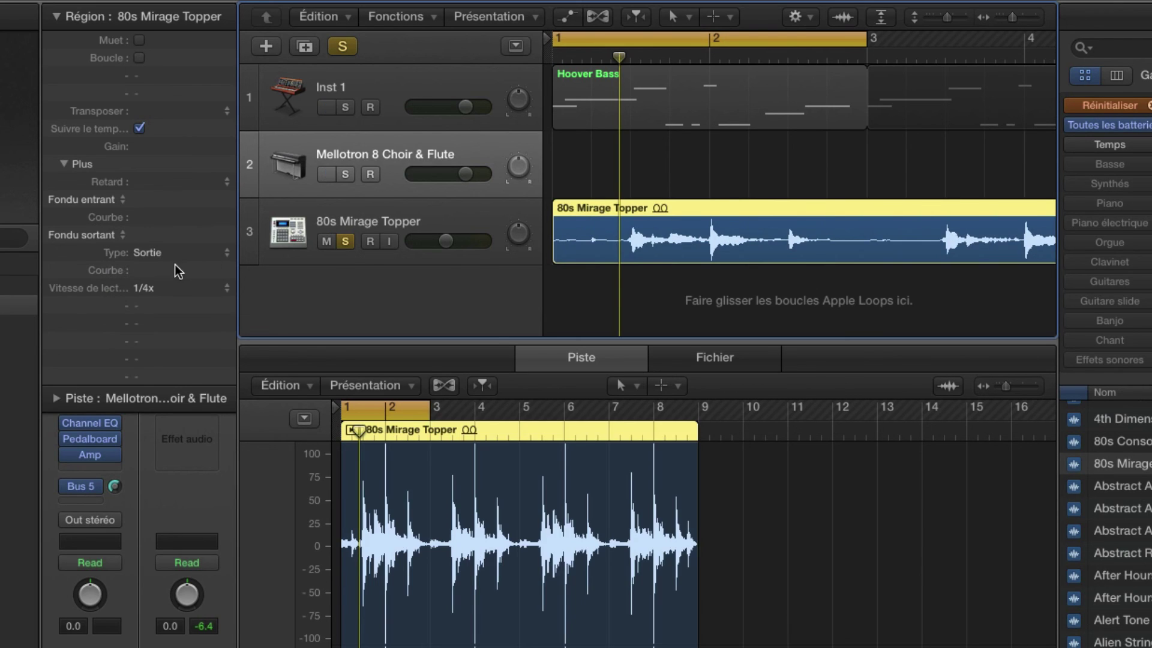
{"action": "key", "text": "super+f"}
{"action": "key", "text": "space"}
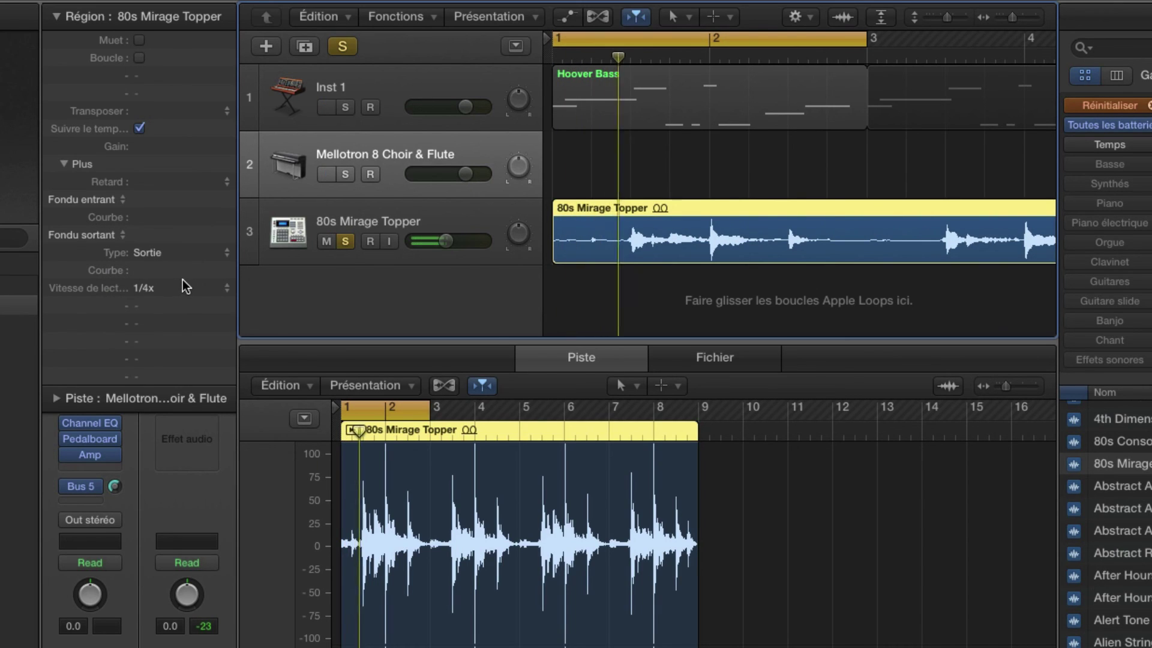
{"action": "left_click", "coordinate": [165, 288]}
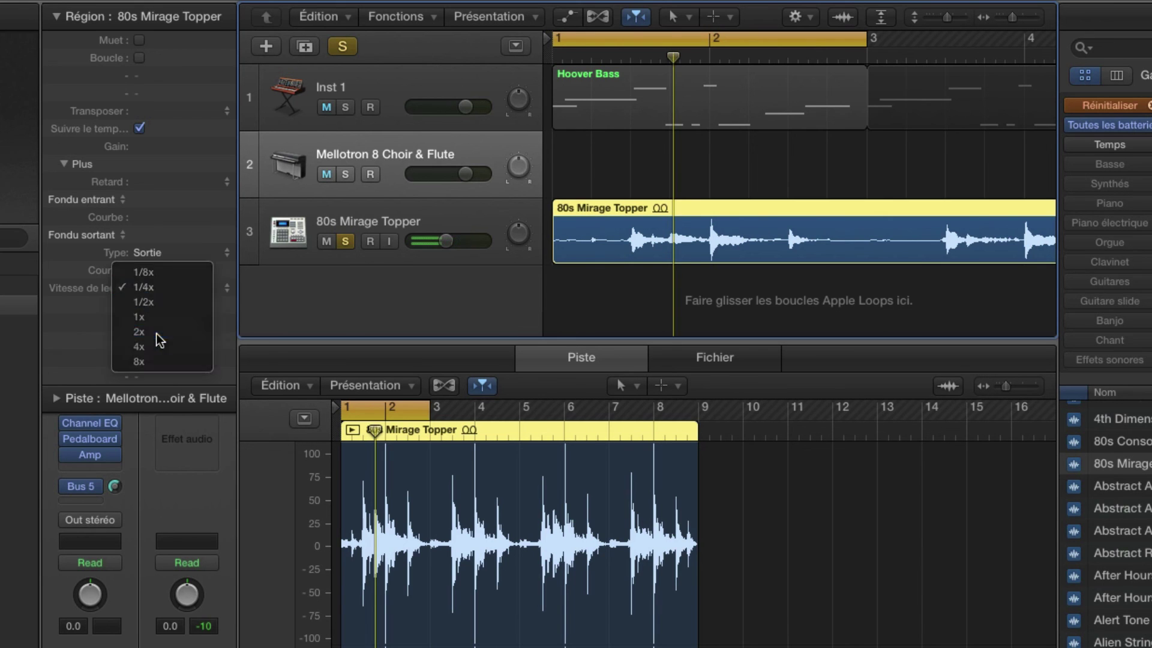
{"action": "left_click", "coordinate": [156, 333]}
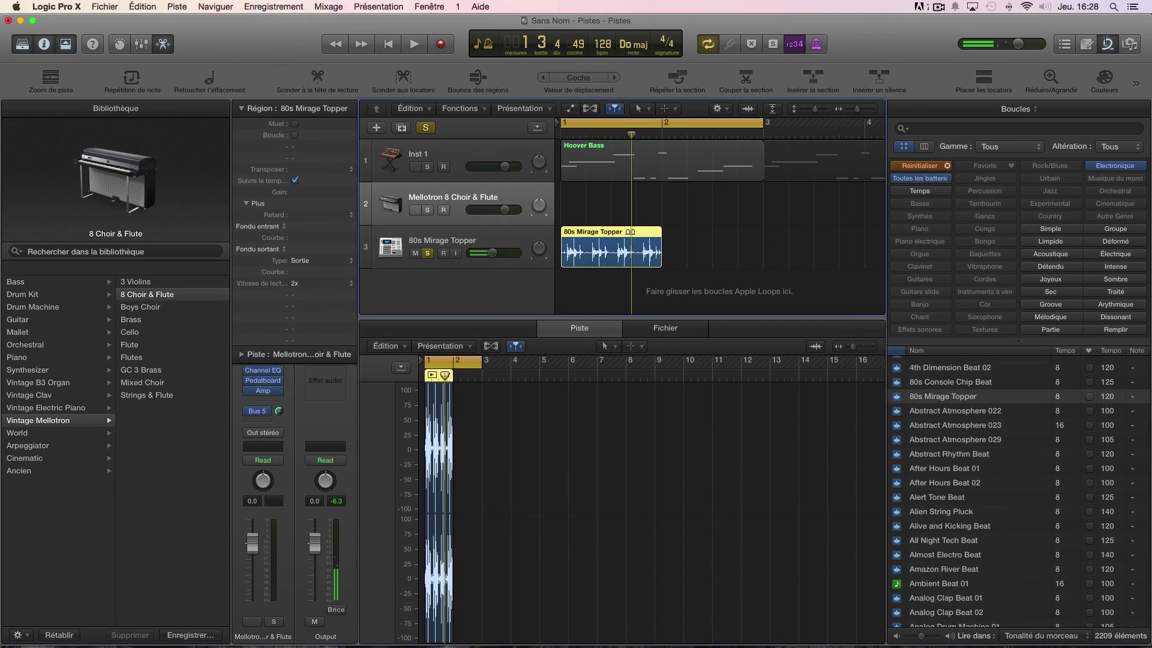
- Hide the loop browser and delete the 80s Mirage Topper region and its track
{"action": "left_click", "coordinate": [1107, 44]}
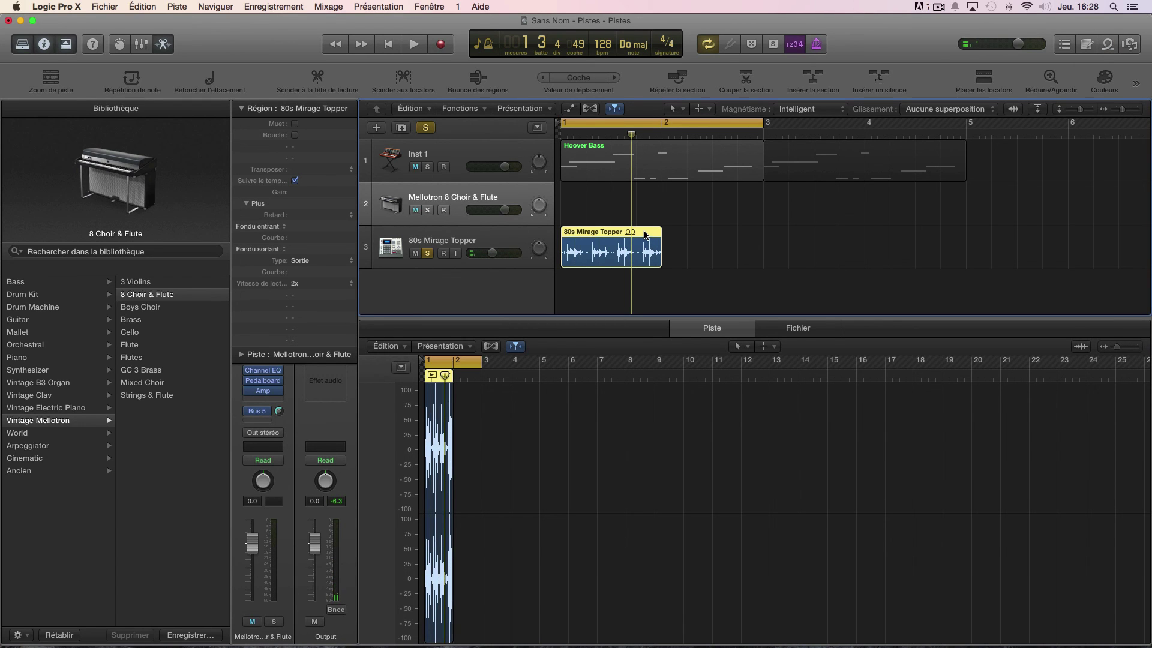
{"action": "key", "text": "Delete"}
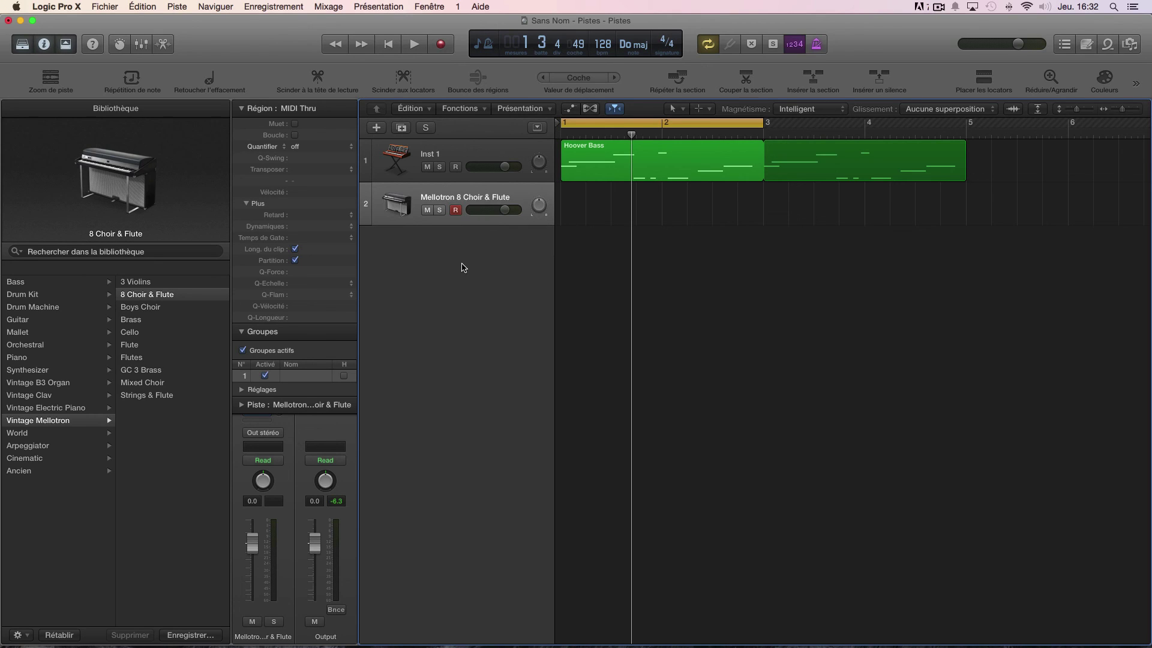
- Duplicate the Mellotron 8 Choir & Flute track four times
{"action": "key", "text": "super+d"}
{"action": "key", "text": "super+d"}
{"action": "key", "text": "super+d"}
{"action": "key", "text": "super+d"}
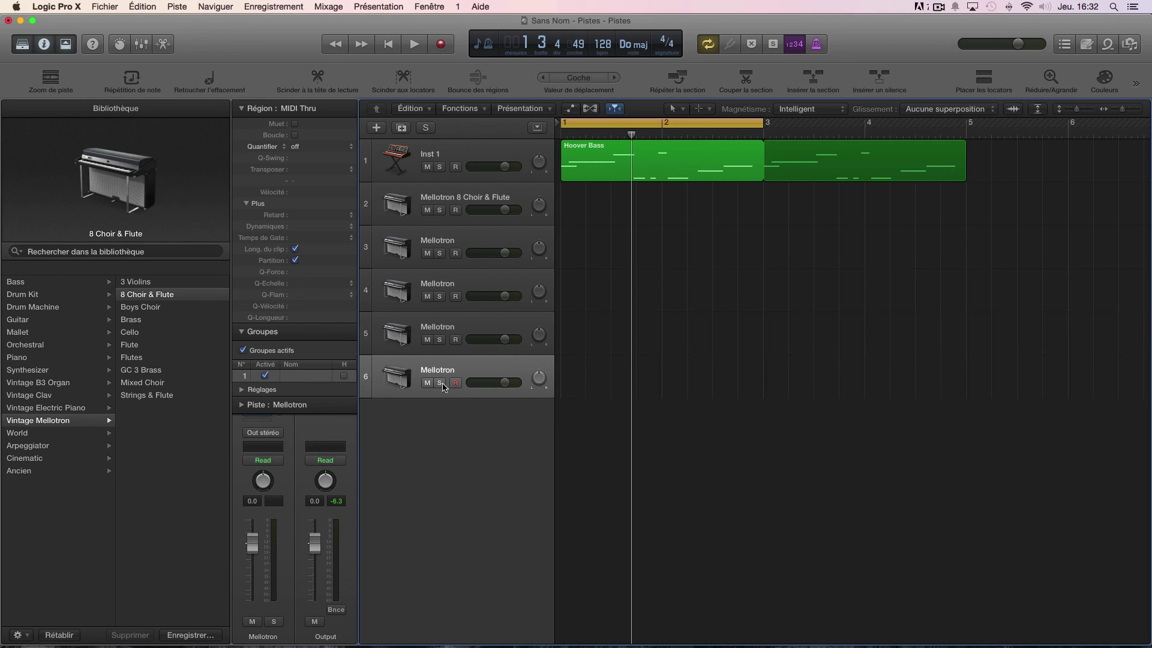
- Open the mixer and select the four duplicated Mellotron channel strips
{"action": "key", "text": "e"}
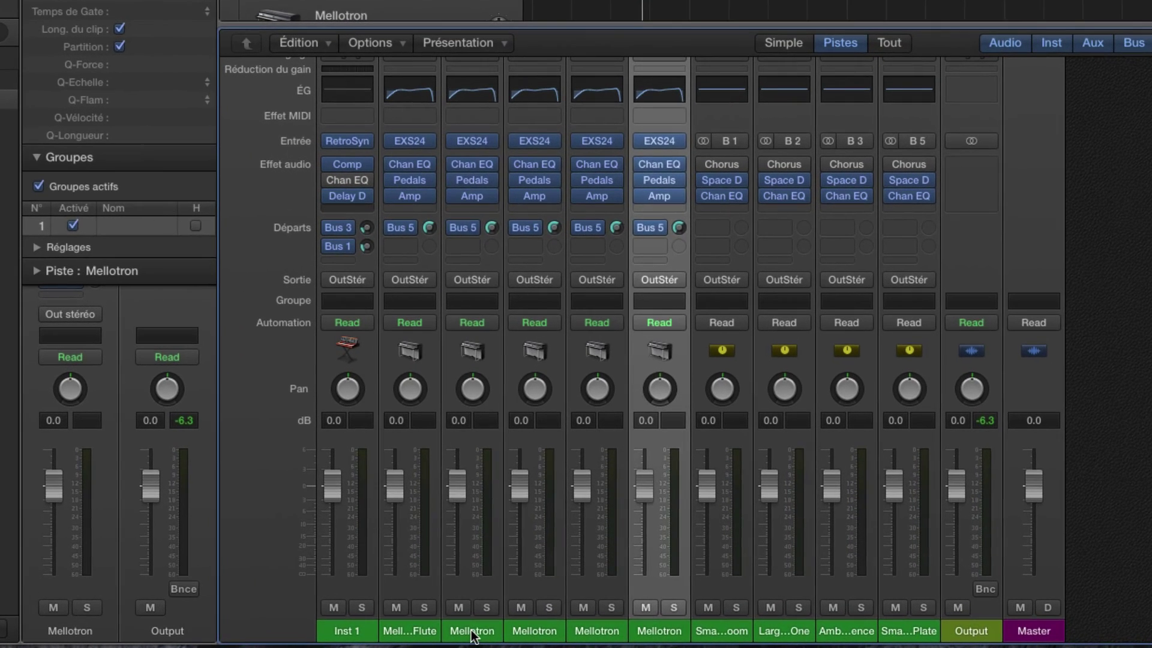
{"action": "left_click", "coordinate": [522, 636]}
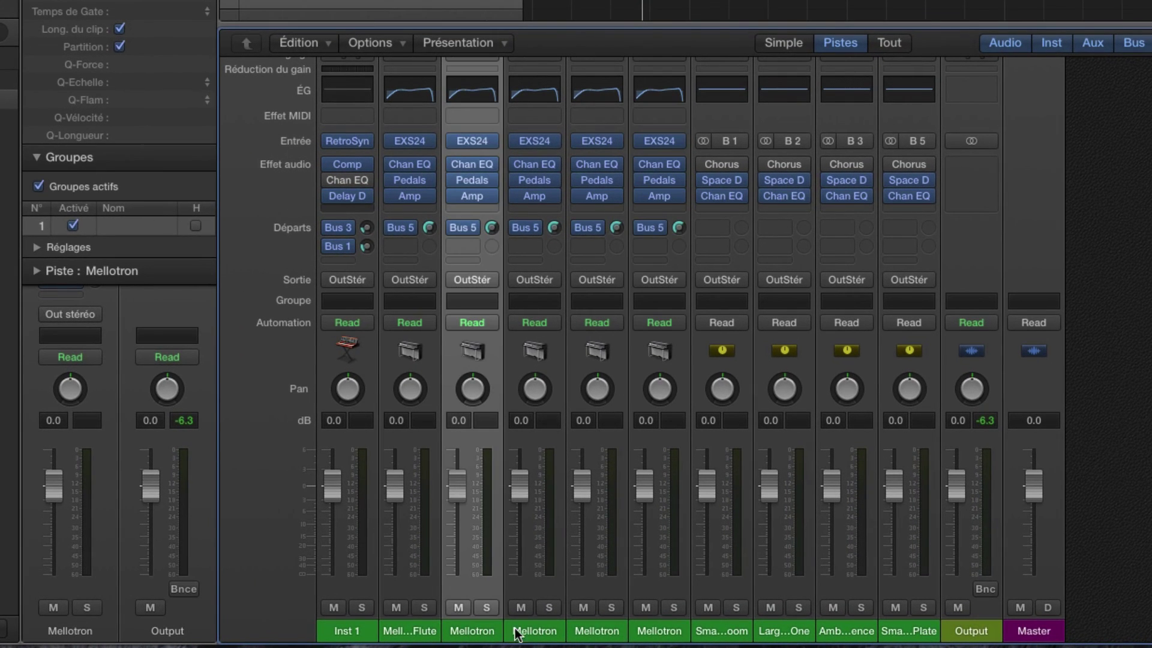
{"action": "left_click", "coordinate": [662, 634], "text": "shift"}
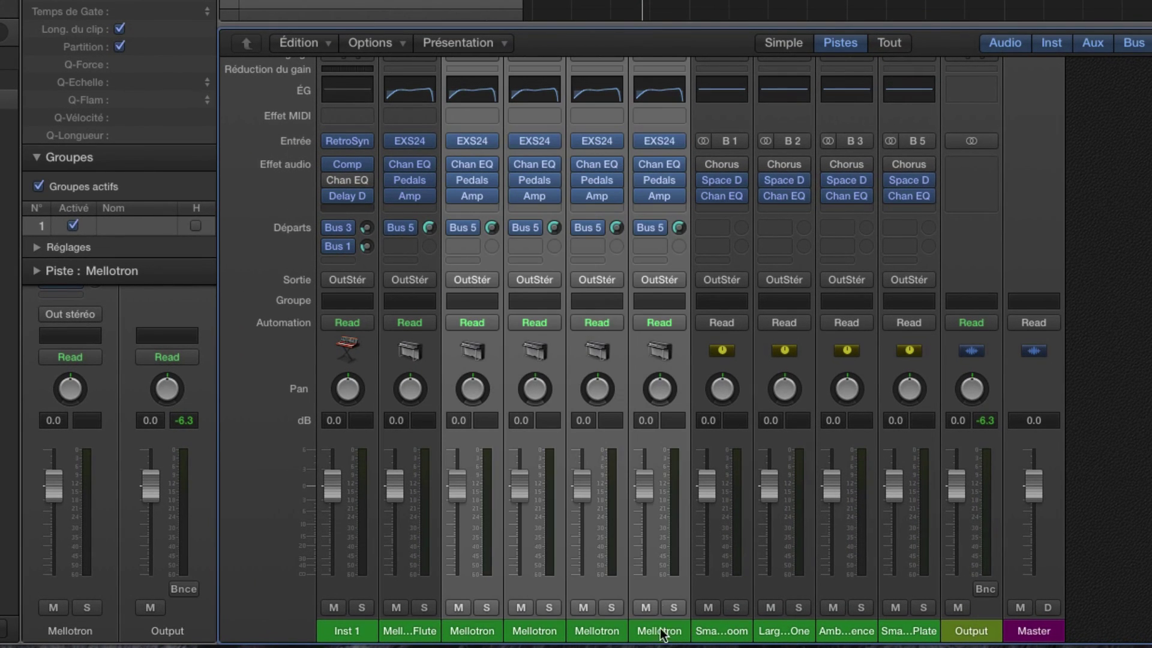
- Show the VCA component on the mixer's channel strips and create a VCA for the selected Mellotron strips
{"action": "left_click", "coordinate": [470, 48]}
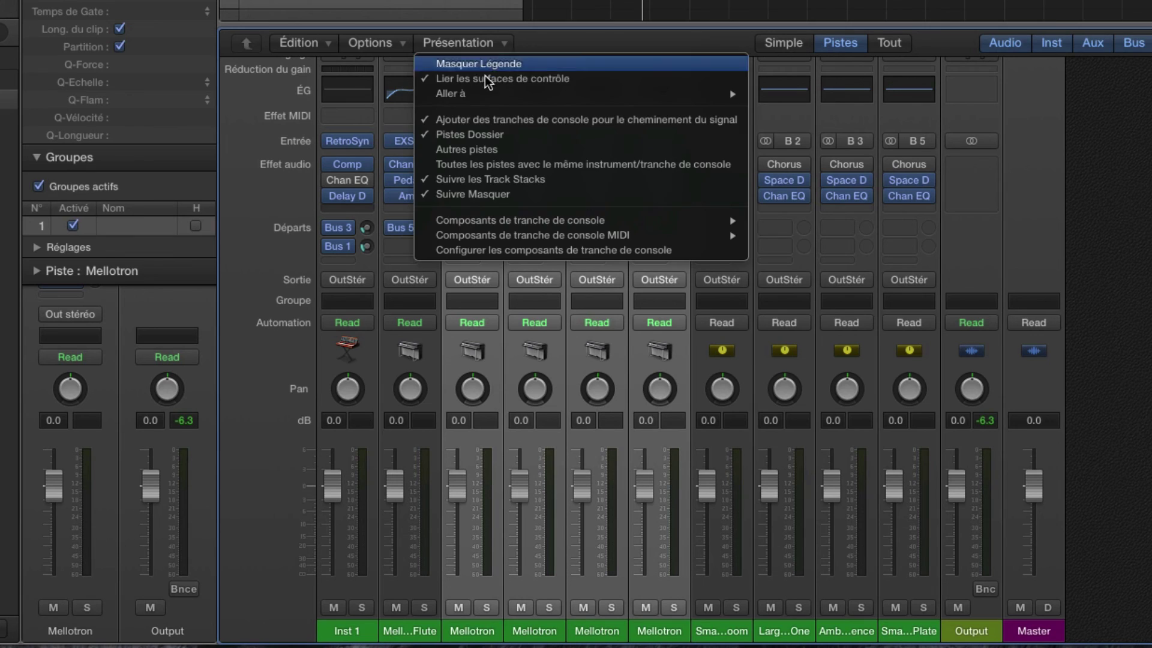
{"action": "mouse_move", "coordinate": [547, 225]}
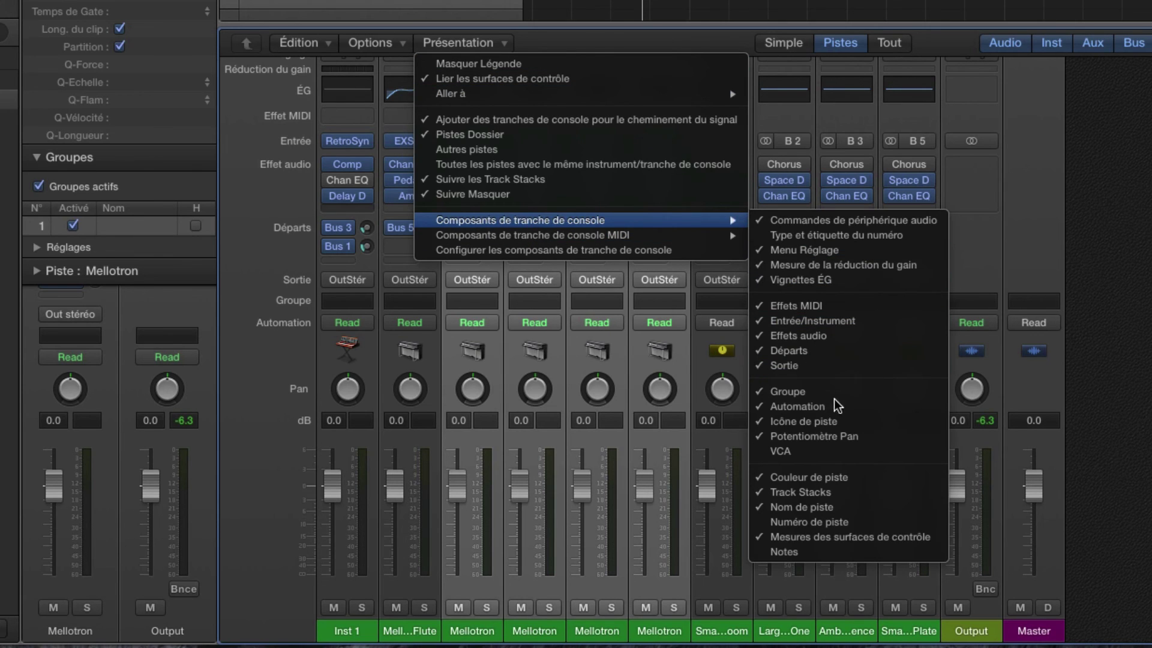
{"action": "left_click", "coordinate": [792, 451]}
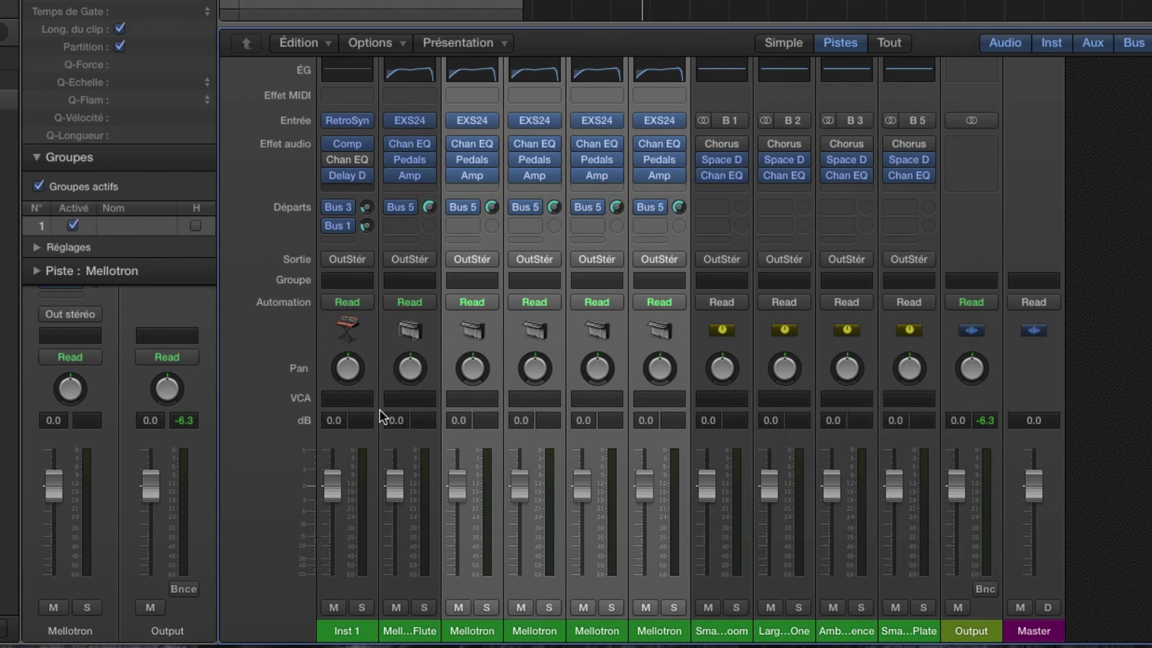
{"action": "left_click", "coordinate": [473, 401]}
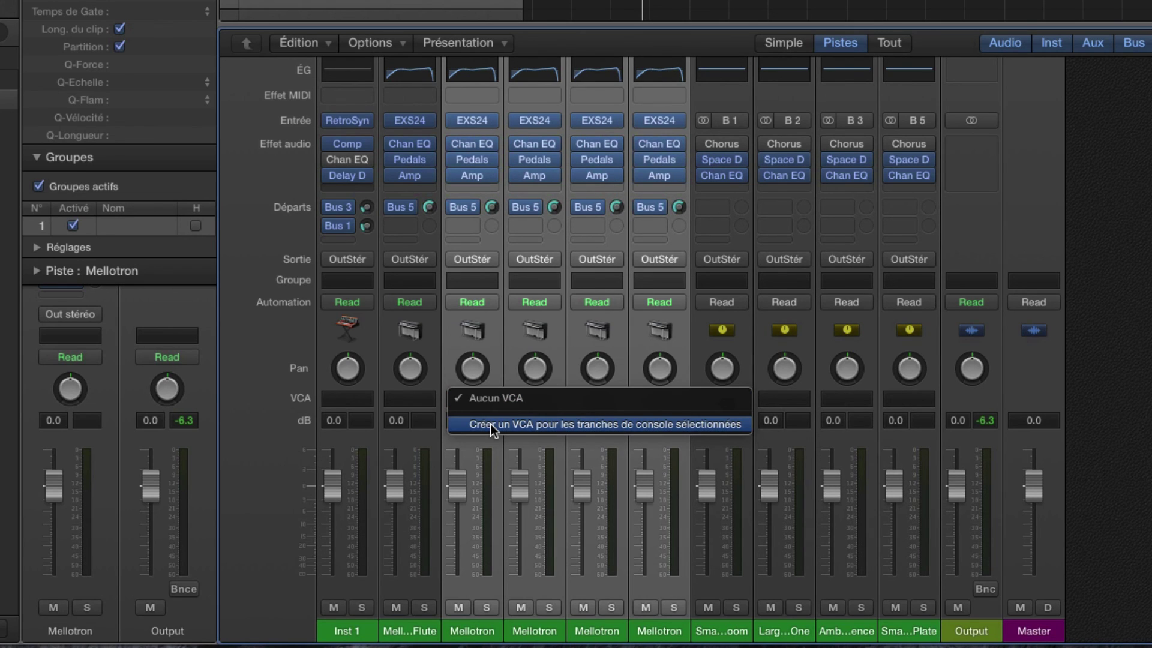
{"action": "left_click", "coordinate": [491, 424]}
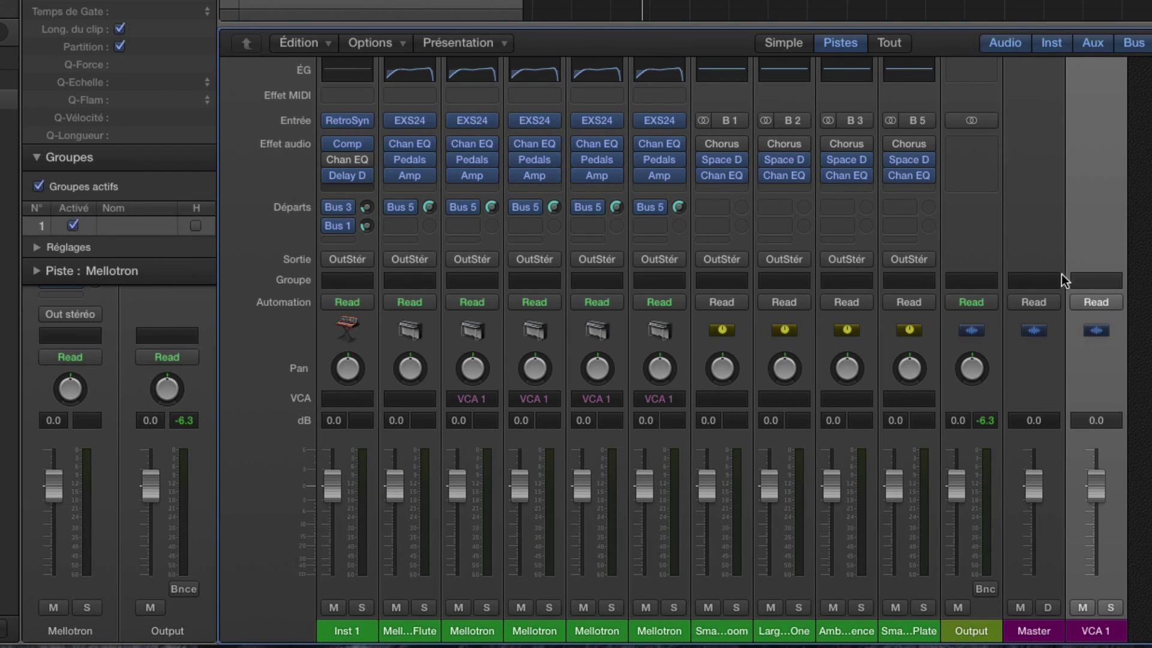
- Lower the VCA 1 fader to -3.3 dB and view the VCA assignment options of the Mellotron 8 Choir & Flute strip
{"action": "left_click_drag", "start_coordinate": [1088, 483], "coordinate": [1110, 514]}
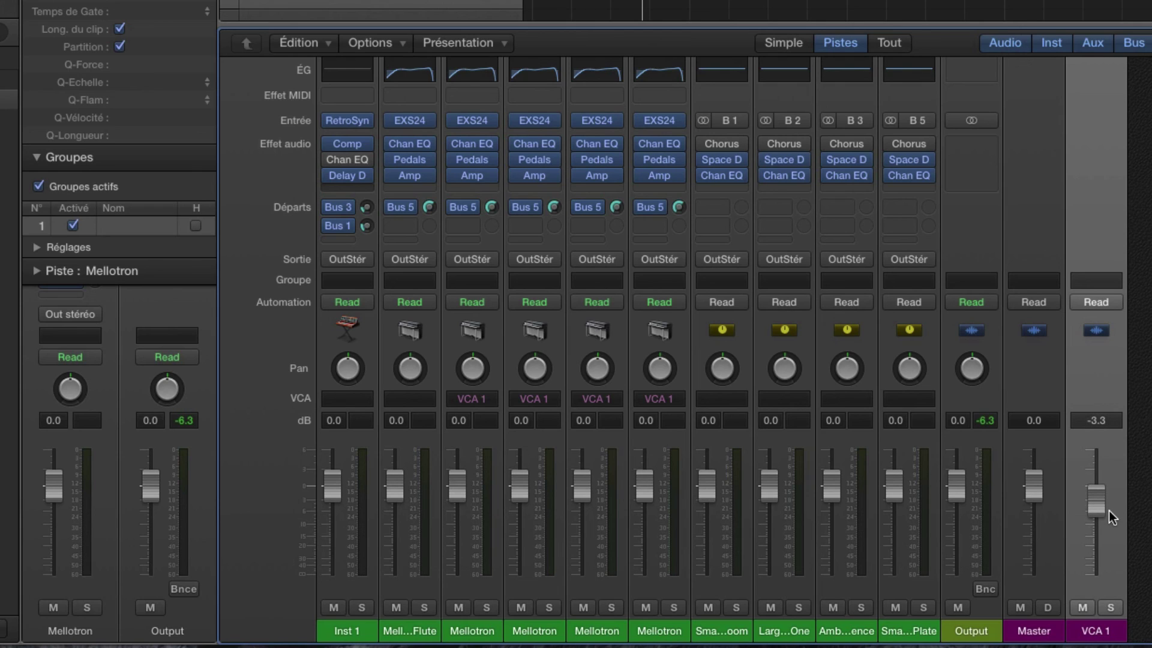
{"action": "left_click", "coordinate": [405, 401]}
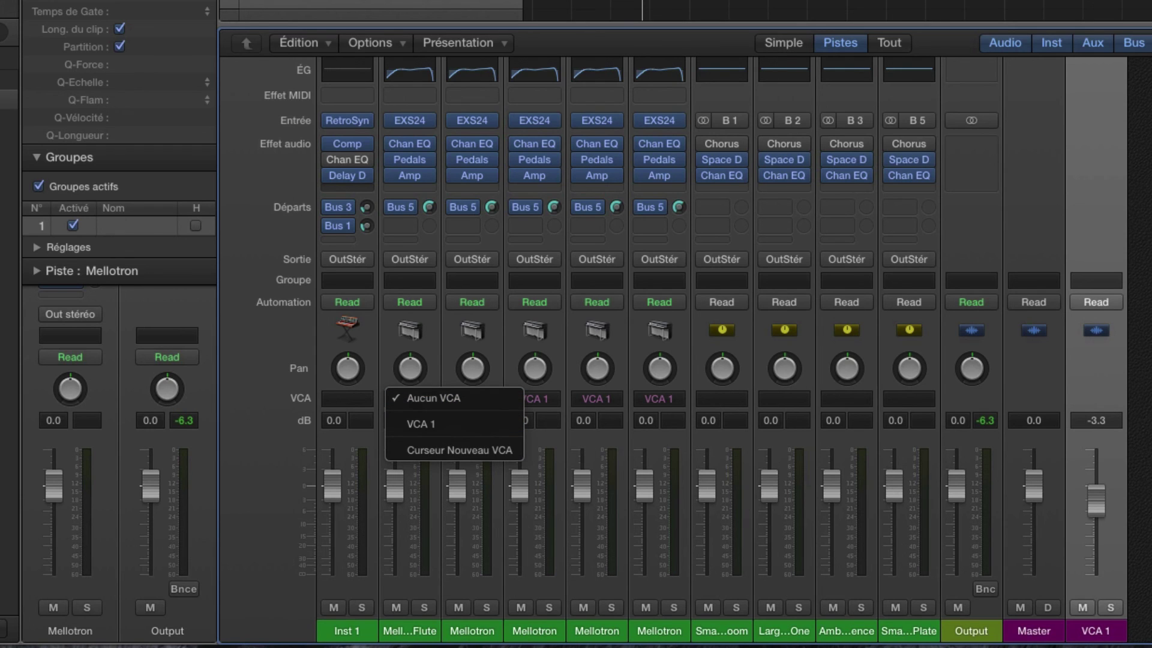
{"action": "key", "text": "Escape"}
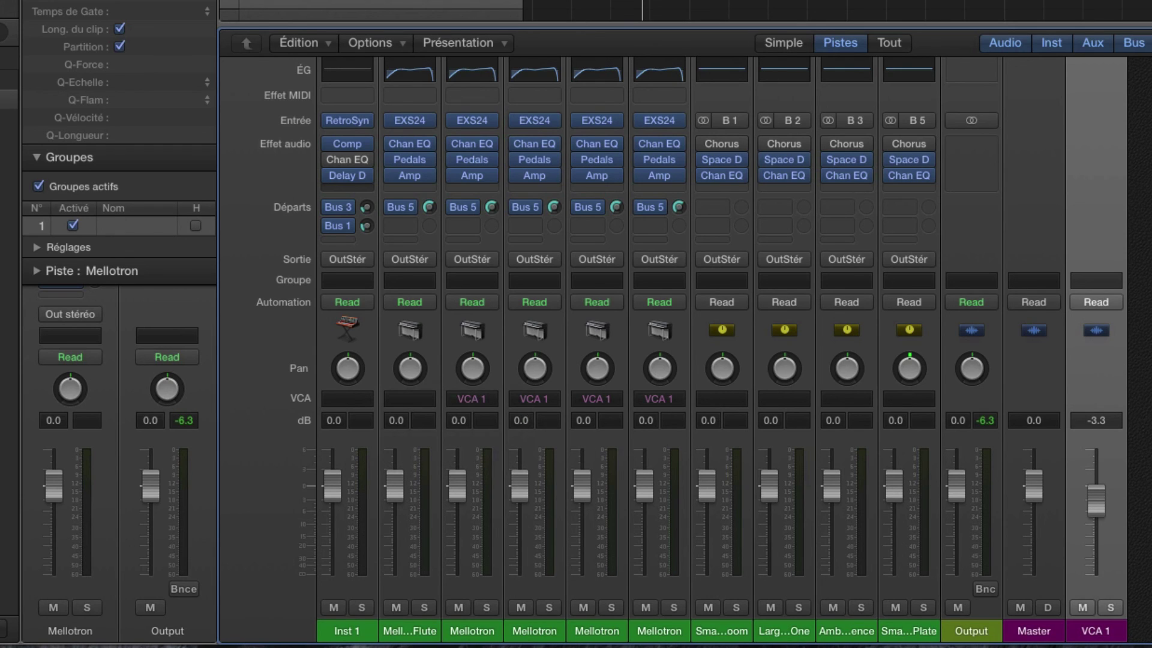